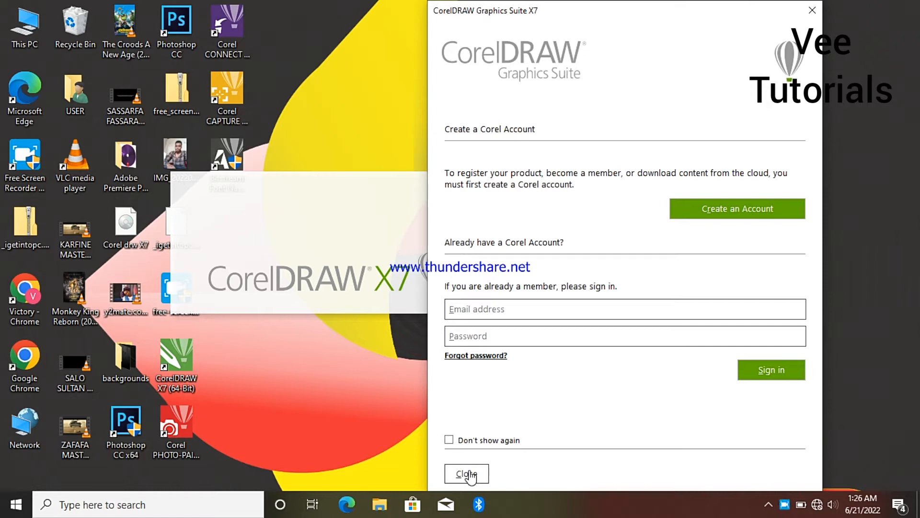
Step: Dismiss the Corel account sign-in and set up a new document with the Custom preset destination and Custom page size
{"action": "left_click", "coordinate": [467, 474]}
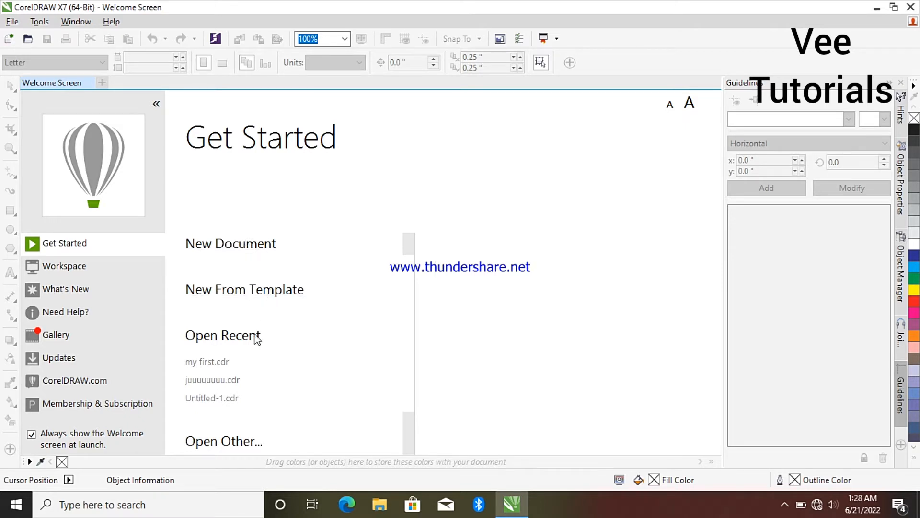
{"action": "scroll", "coordinate": [257, 339], "scroll_direction": "down", "scroll_amount": 1}
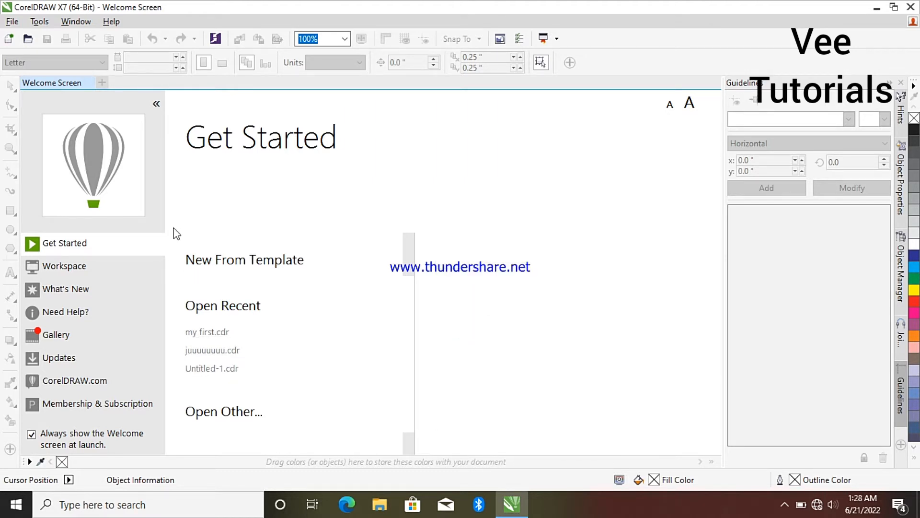
{"action": "left_click", "coordinate": [10, 40]}
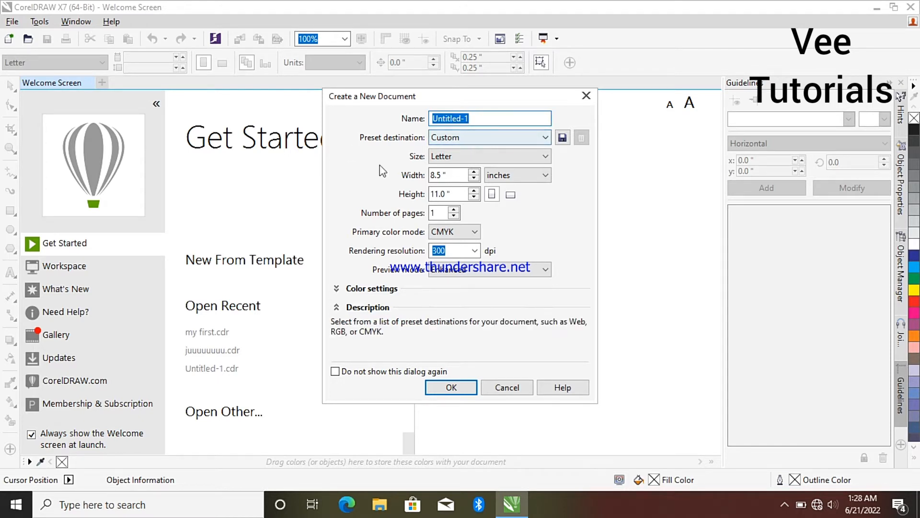
{"action": "left_click", "coordinate": [547, 137]}
{"action": "left_click", "coordinate": [547, 137]}
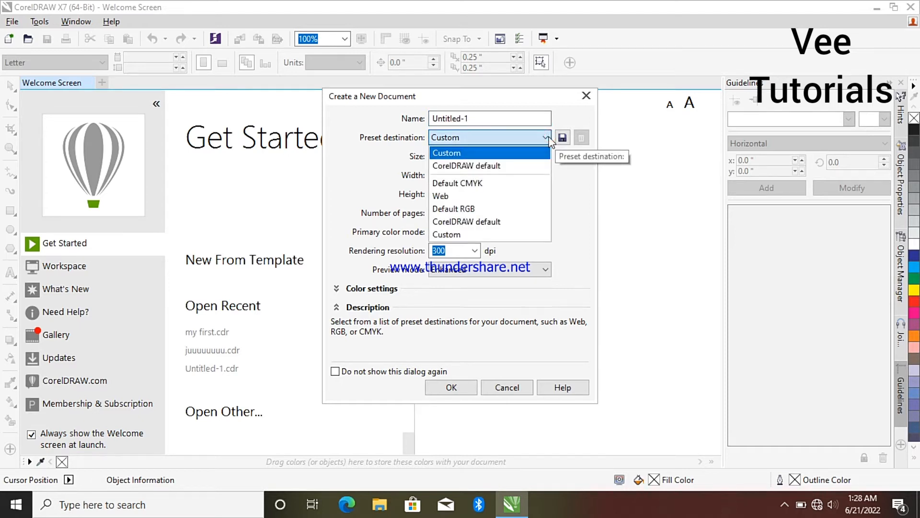
{"action": "left_click", "coordinate": [535, 146]}
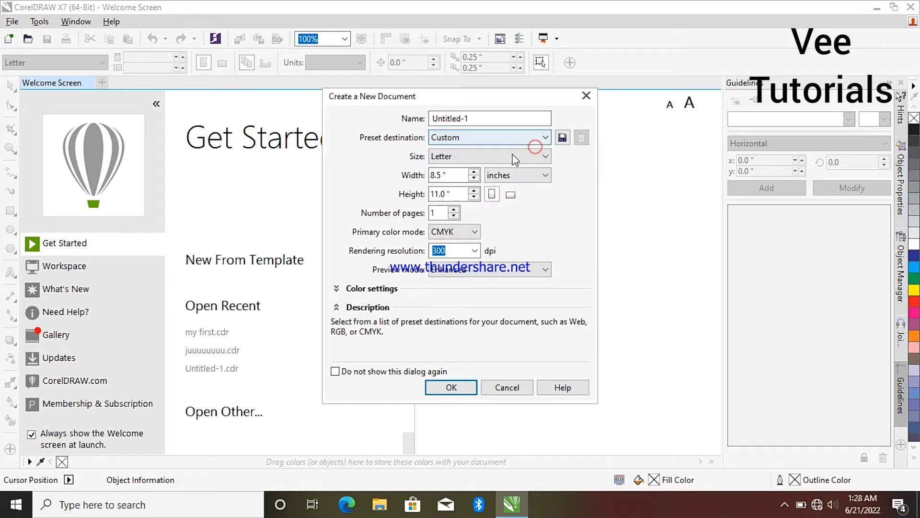
{"action": "left_click", "coordinate": [545, 156]}
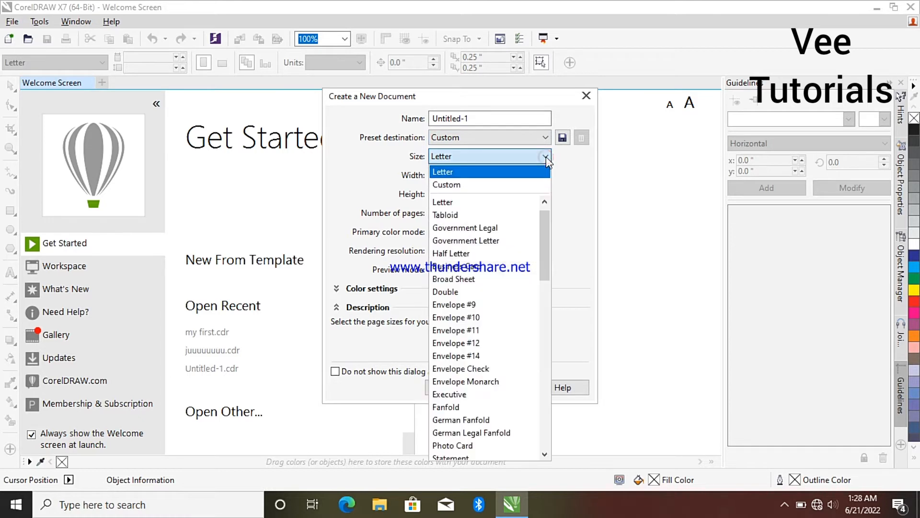
{"action": "left_click", "coordinate": [520, 185]}
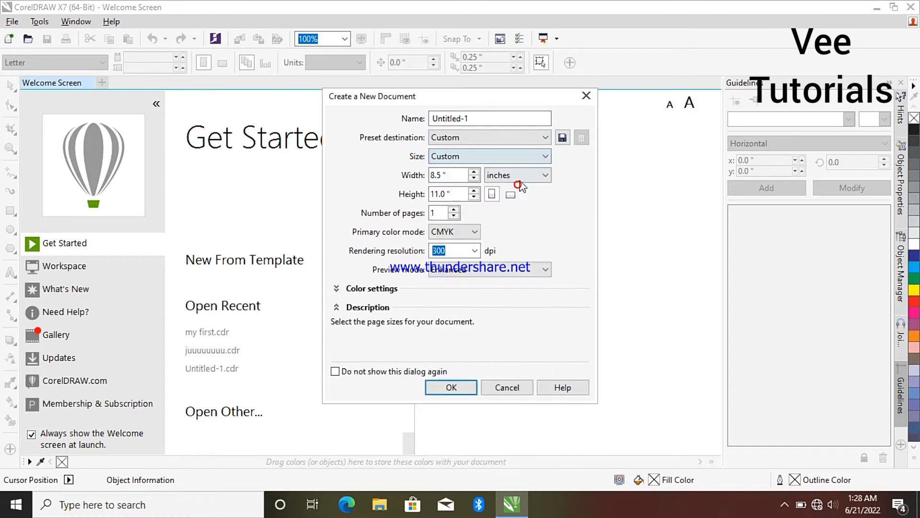
Step: Examine the full list of preset page sizes offered for the new document, keeping the Custom size
{"action": "left_click", "coordinate": [546, 158]}
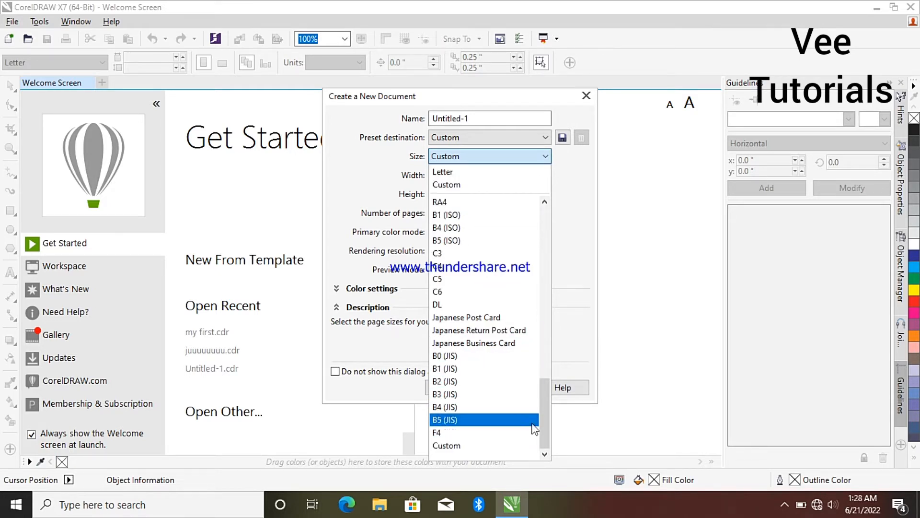
{"action": "left_click_drag", "start_coordinate": [541, 413], "coordinate": [540, 345]}
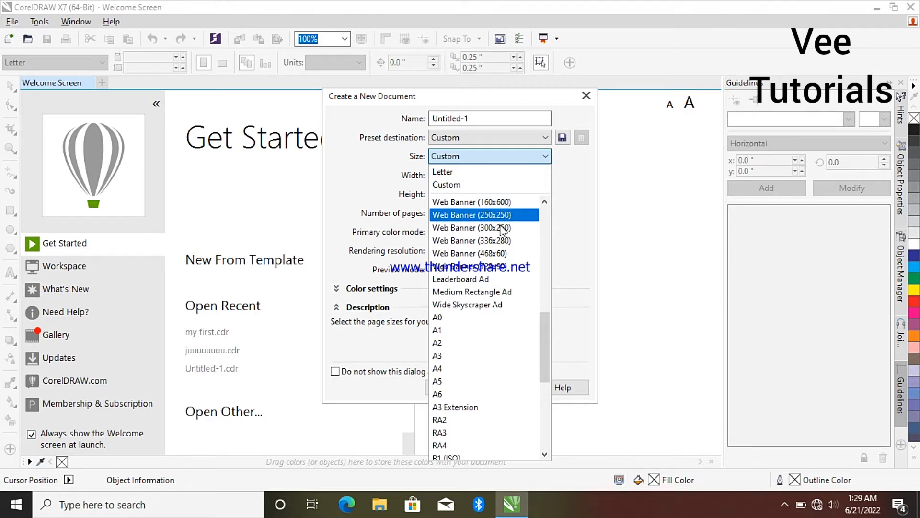
{"action": "left_click", "coordinate": [592, 225]}
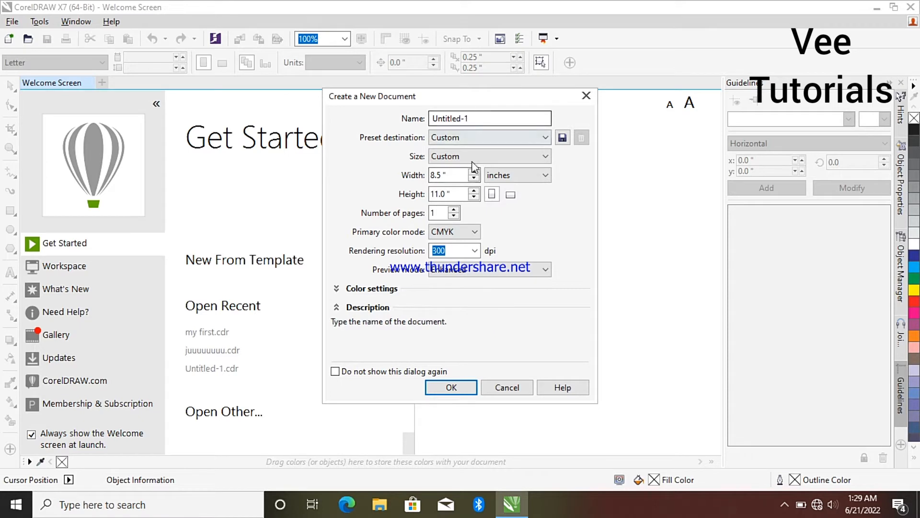
{"action": "left_click", "coordinate": [546, 158]}
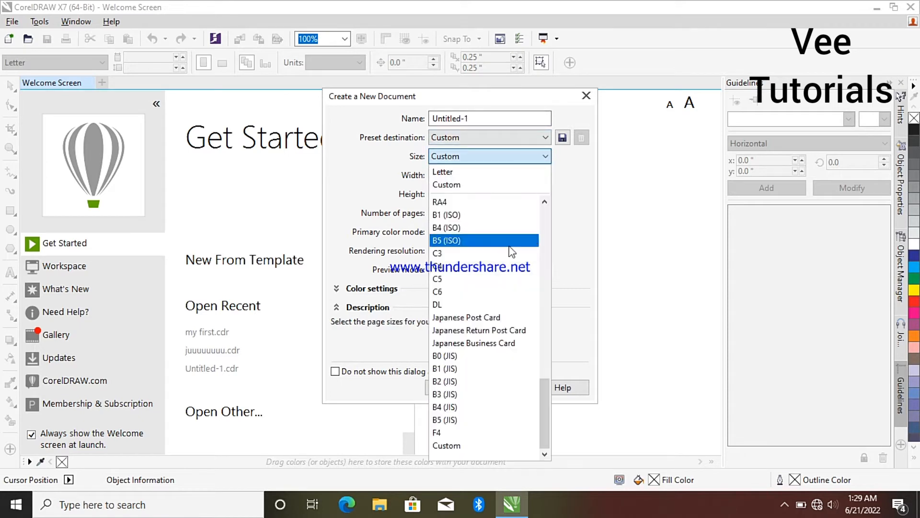
{"action": "scroll", "coordinate": [545, 211], "scroll_direction": "up", "scroll_amount": 1}
{"action": "left_click", "coordinate": [546, 211]}
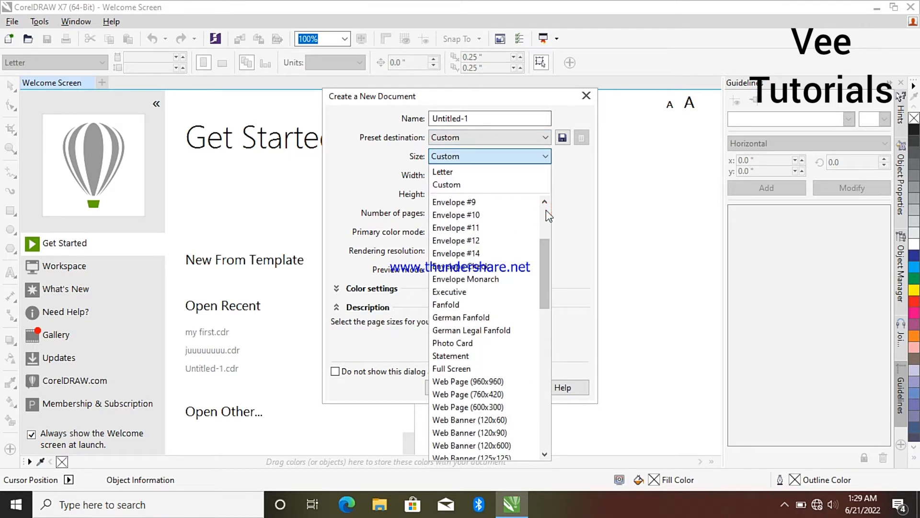
{"action": "left_click", "coordinate": [545, 211]}
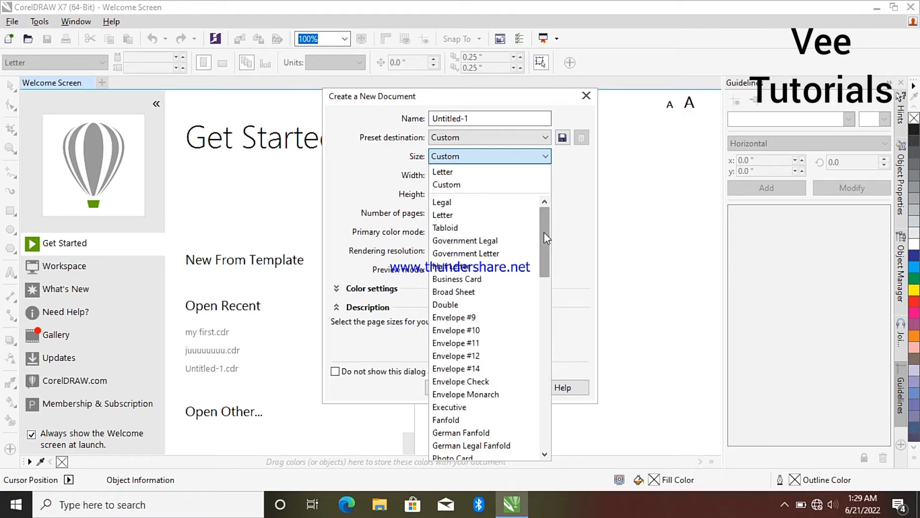
{"action": "left_click_drag", "start_coordinate": [544, 232], "coordinate": [552, 411]}
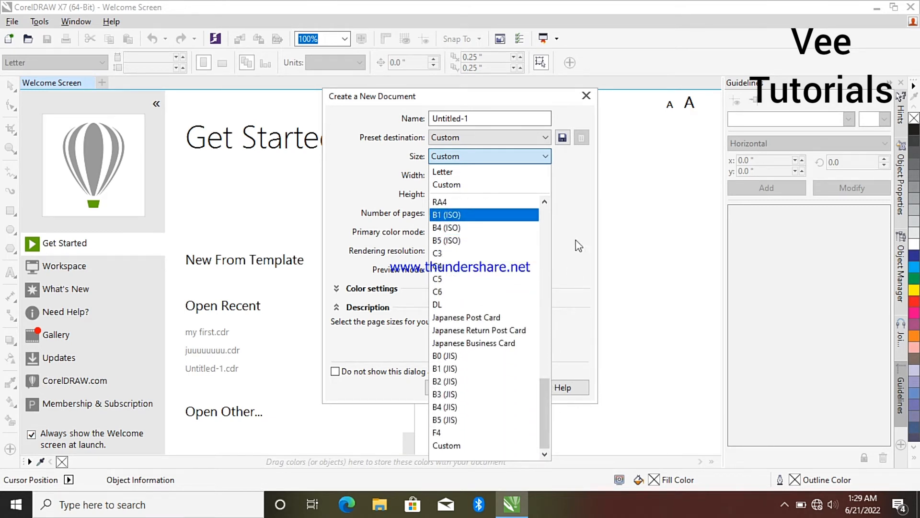
{"action": "left_click", "coordinate": [580, 216]}
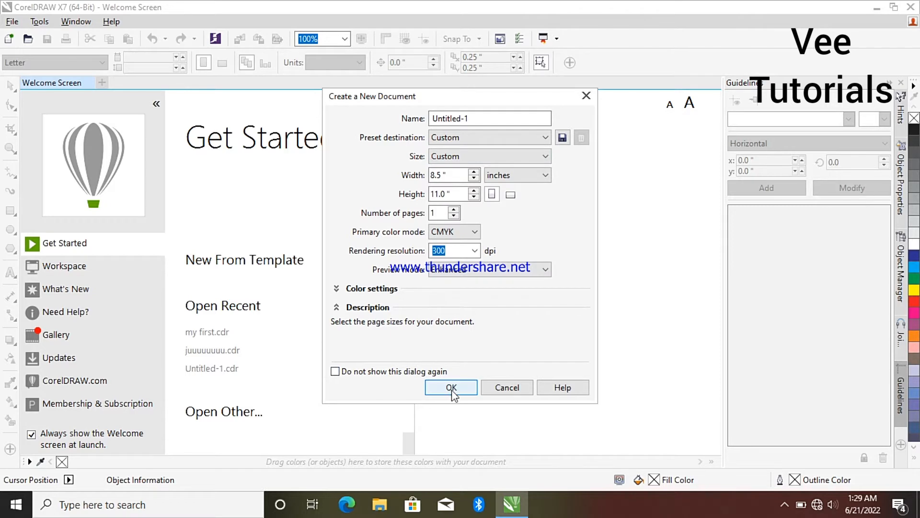
Step: Create the new 8.5 by 11 inch document with CMYK colour mode and 300 dpi rendering resolution
{"action": "left_click", "coordinate": [452, 387]}
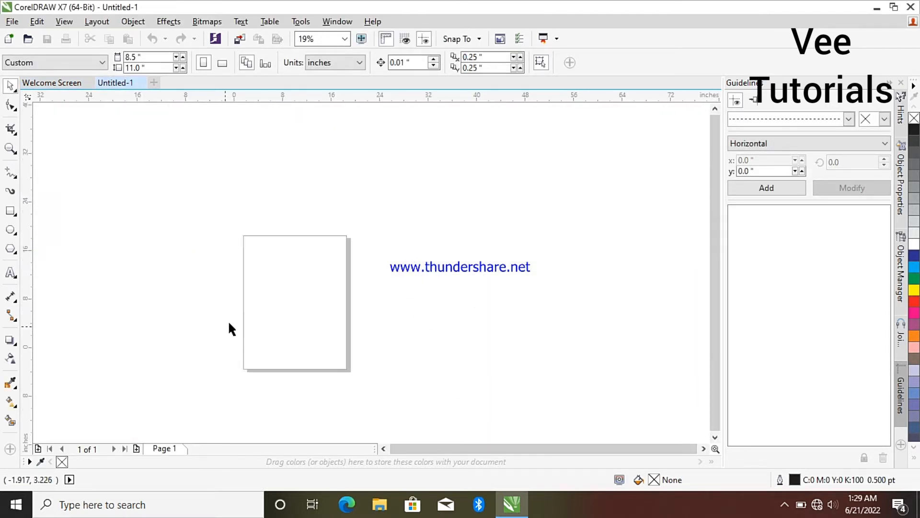
{"action": "scroll", "coordinate": [229, 323], "scroll_direction": "down", "scroll_amount": 1}
{"action": "scroll", "coordinate": [207, 332], "scroll_direction": "up", "scroll_amount": 2}
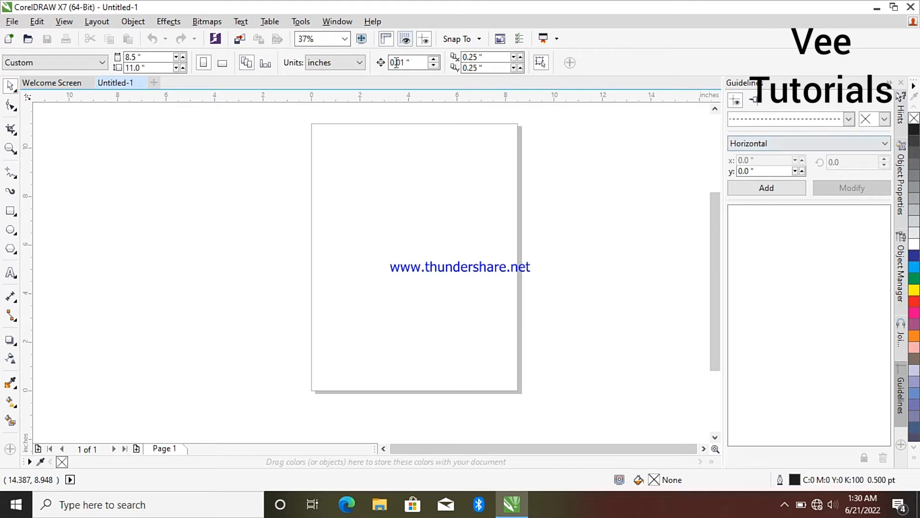
Step: Examine the list of available dockers and the tool variants grouped under the Pick, Shape and Zoom tools
{"action": "left_click", "coordinate": [336, 24]}
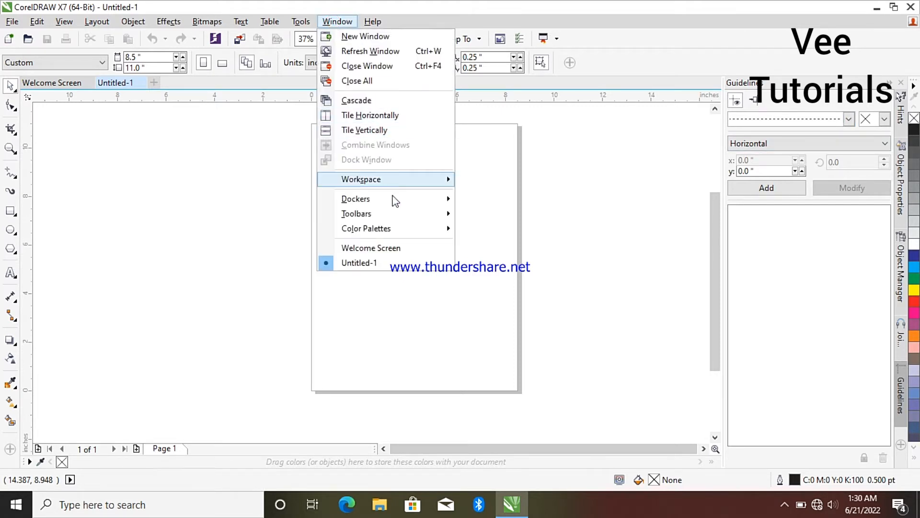
{"action": "mouse_move", "coordinate": [395, 204]}
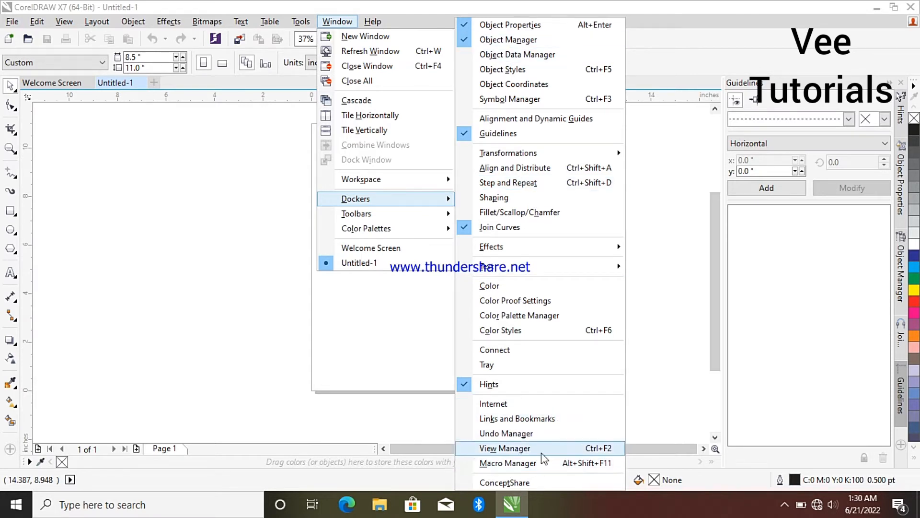
{"action": "left_click", "coordinate": [241, 308]}
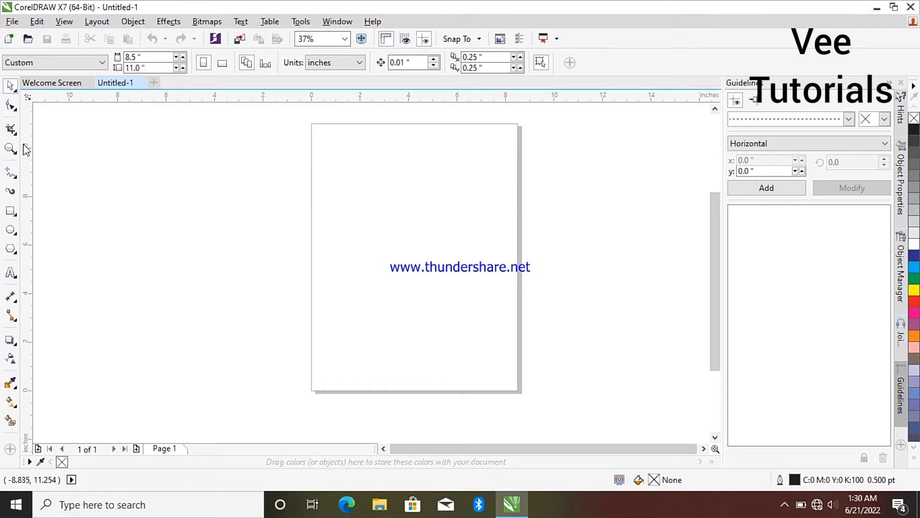
{"action": "left_click", "coordinate": [16, 92]}
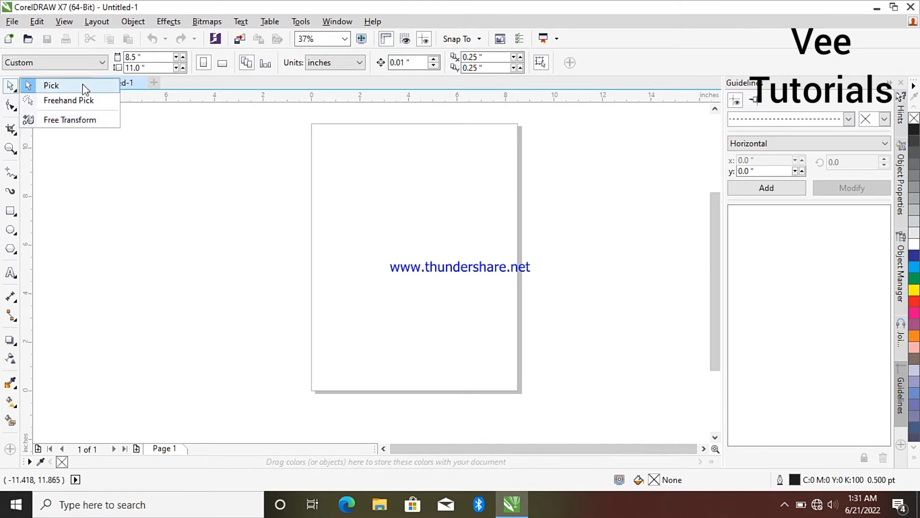
{"action": "left_click", "coordinate": [103, 193]}
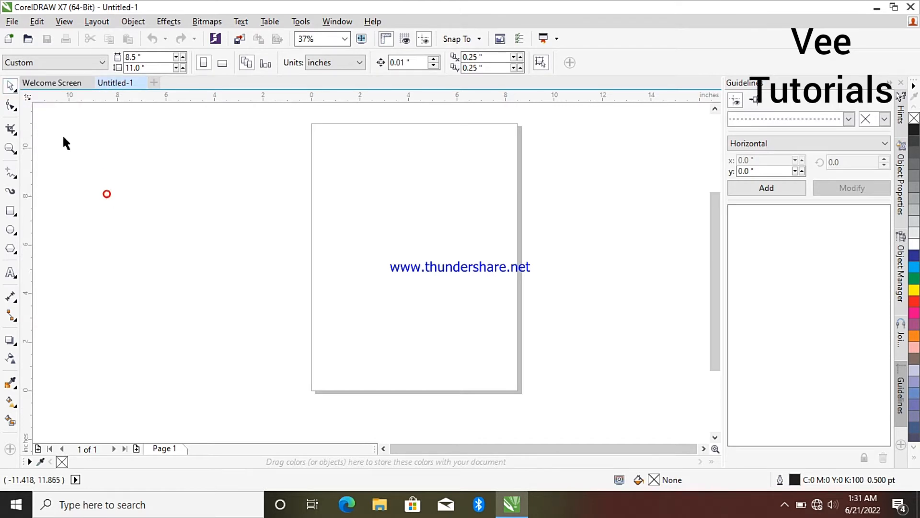
{"action": "left_click", "coordinate": [15, 111]}
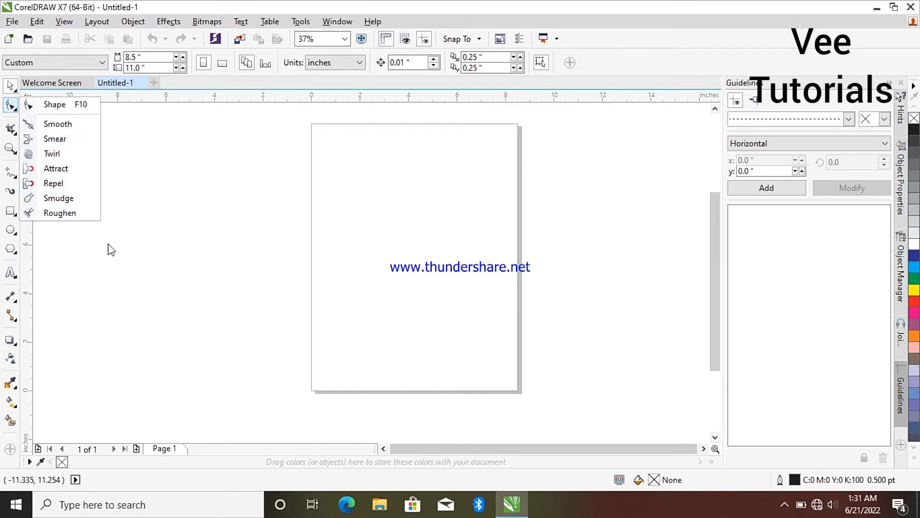
{"action": "left_click", "coordinate": [119, 234]}
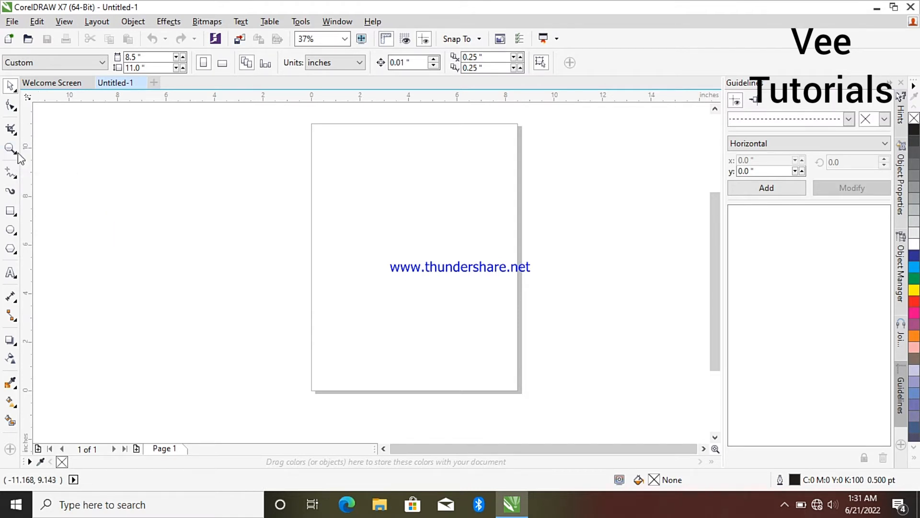
{"action": "left_click", "coordinate": [15, 152]}
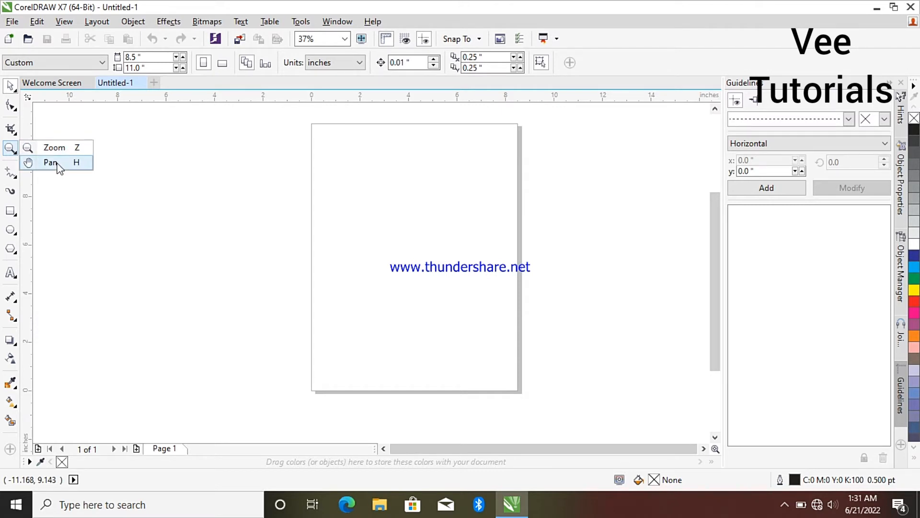
{"action": "left_click", "coordinate": [122, 203]}
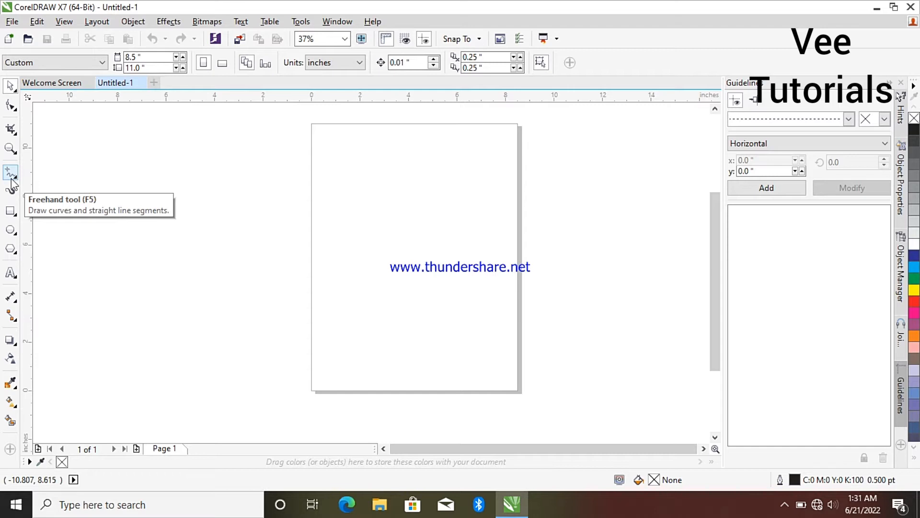
Step: Draw four Freehand curves: a rounded loop and a crossing teardrop over the page, plus a zigzag and a spiral beside it
{"action": "left_click", "coordinate": [11, 173]}
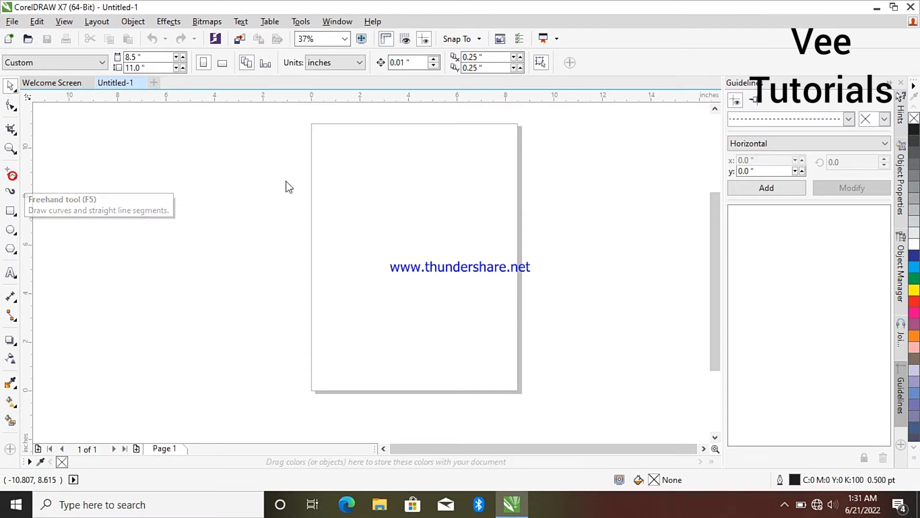
{"action": "mouse_move", "coordinate": [431, 160]}
{"action": "left_mouse_down"}
{"action": "mouse_move", "coordinate": [375, 230]}
{"action": "mouse_move", "coordinate": [530, 230]}
{"action": "mouse_move", "coordinate": [434, 155]}
{"action": "left_mouse_up"}
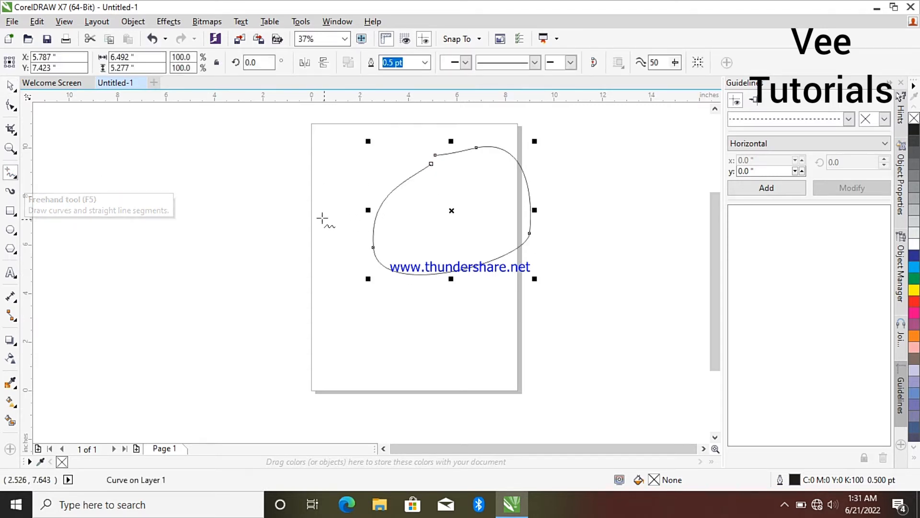
{"action": "mouse_move", "coordinate": [317, 214]}
{"action": "left_mouse_down"}
{"action": "mouse_move", "coordinate": [378, 300]}
{"action": "mouse_move", "coordinate": [289, 161]}
{"action": "left_mouse_up"}
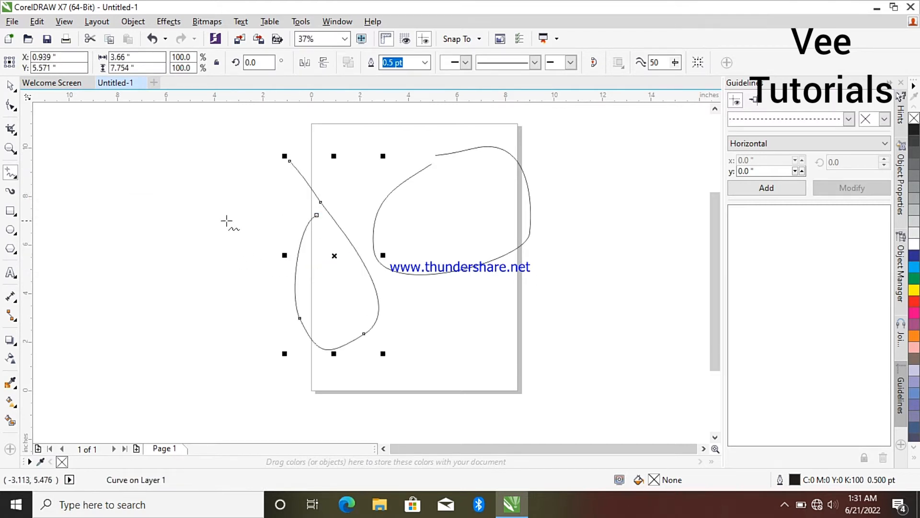
{"action": "mouse_move", "coordinate": [227, 221]}
{"action": "left_mouse_down"}
{"action": "mouse_move", "coordinate": [184, 221]}
{"action": "mouse_move", "coordinate": [187, 258]}
{"action": "mouse_move", "coordinate": [157, 246]}
{"action": "mouse_move", "coordinate": [173, 292]}
{"action": "mouse_move", "coordinate": [147, 287]}
{"action": "mouse_move", "coordinate": [122, 262]}
{"action": "mouse_move", "coordinate": [133, 348]}
{"action": "left_mouse_up"}
{"action": "mouse_move", "coordinate": [279, 370]}
{"action": "left_mouse_down"}
{"action": "mouse_move", "coordinate": [247, 317]}
{"action": "mouse_move", "coordinate": [266, 278]}
{"action": "mouse_move", "coordinate": [186, 276]}
{"action": "mouse_move", "coordinate": [245, 350]}
{"action": "mouse_move", "coordinate": [231, 331]}
{"action": "left_mouse_up"}
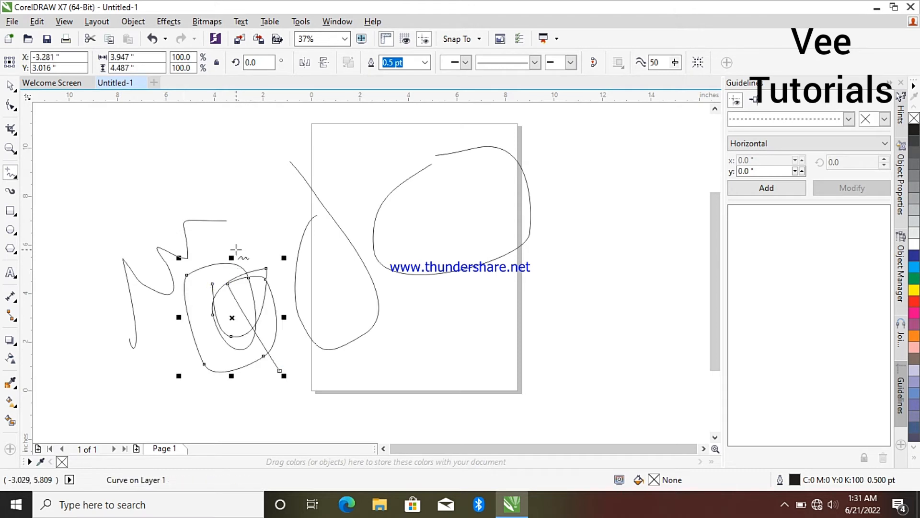
Step: Draw two 2-Point Lines: one about 4.6 inches wide above the zigzag, one about 5.2 inches wide from the teardrop to the rounded loop
{"action": "left_click", "coordinate": [18, 178]}
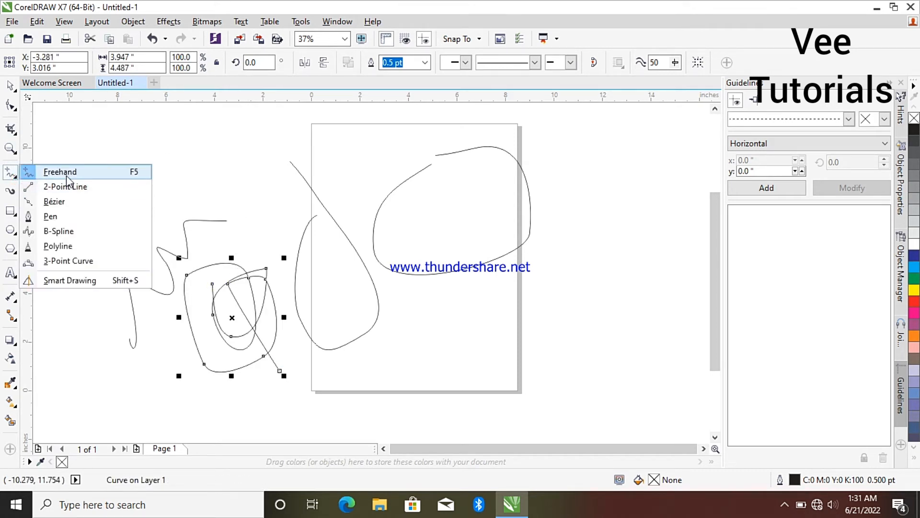
{"action": "left_click", "coordinate": [91, 191]}
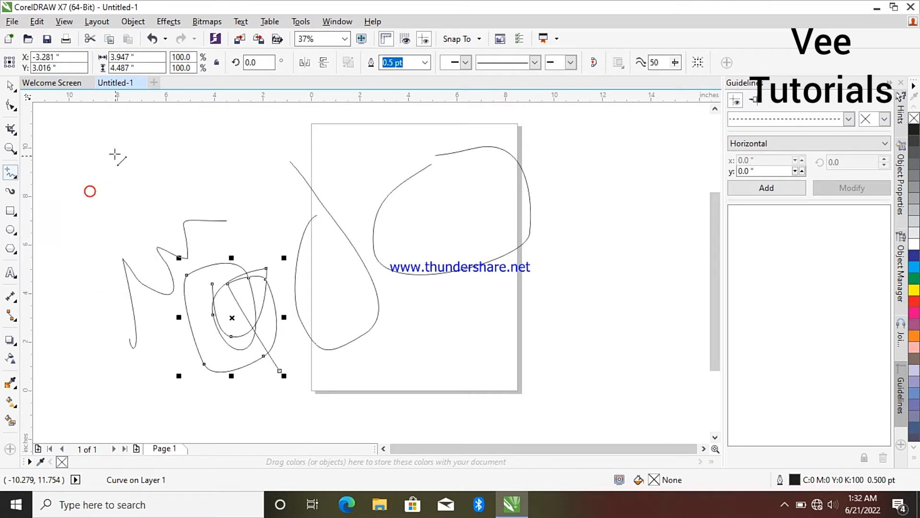
{"action": "left_click_drag", "start_coordinate": [115, 153], "coordinate": [226, 192]}
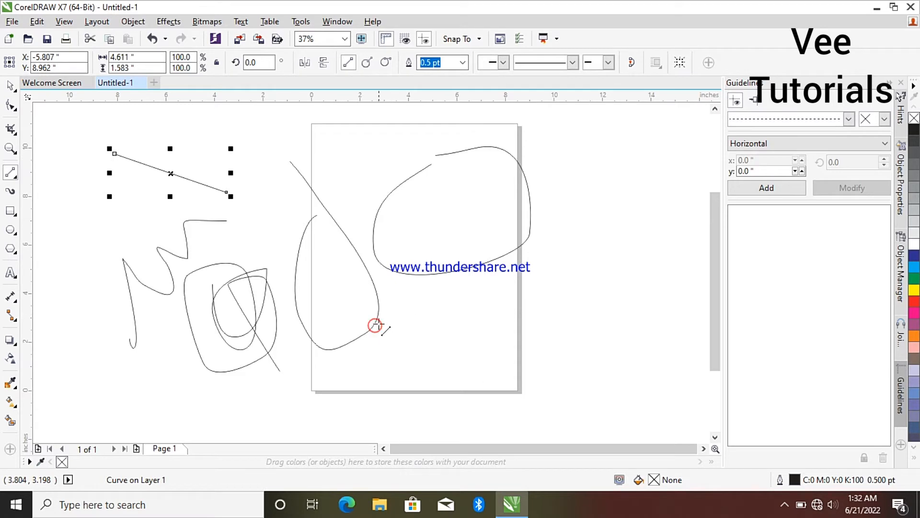
{"action": "left_click_drag", "start_coordinate": [374, 324], "coordinate": [499, 257]}
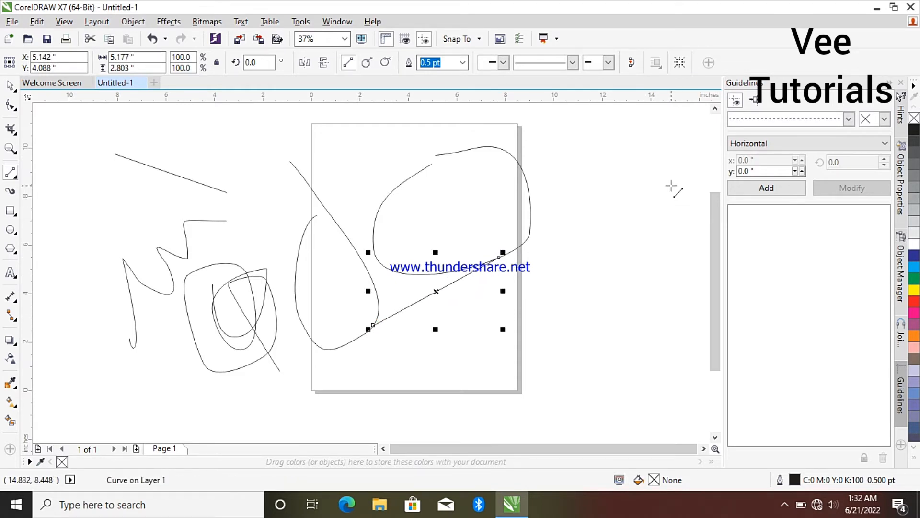
Step: Draw a Bézier curve about 4.2 inches wide between the upper 2-Point Line and the zigzag, and shift it sideways toward the page
{"action": "left_click", "coordinate": [15, 176]}
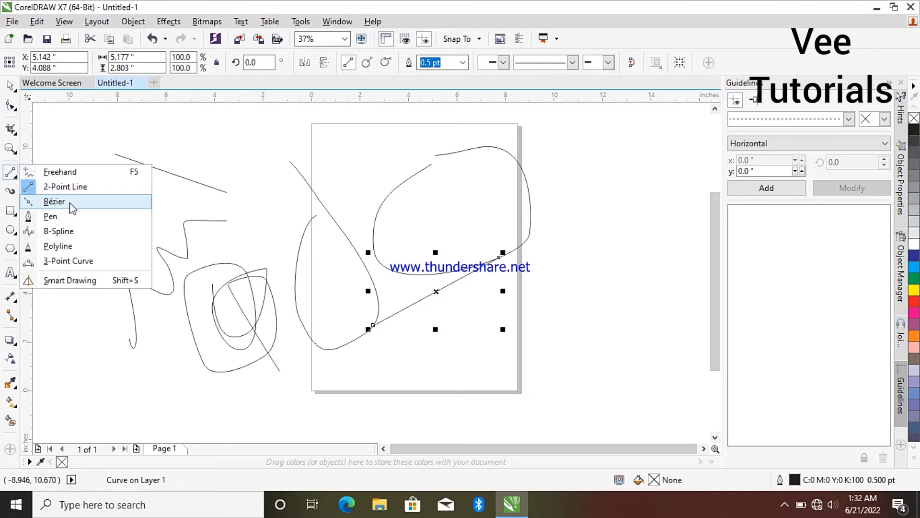
{"action": "left_click", "coordinate": [80, 201]}
{"action": "mouse_move", "coordinate": [93, 198]}
{"action": "left_mouse_down"}
{"action": "mouse_move", "coordinate": [171, 211]}
{"action": "mouse_move", "coordinate": [140, 205]}
{"action": "mouse_move", "coordinate": [160, 218]}
{"action": "mouse_move", "coordinate": [168, 207]}
{"action": "mouse_move", "coordinate": [129, 232]}
{"action": "mouse_move", "coordinate": [100, 217]}
{"action": "mouse_move", "coordinate": [89, 228]}
{"action": "mouse_move", "coordinate": [101, 244]}
{"action": "left_mouse_up"}
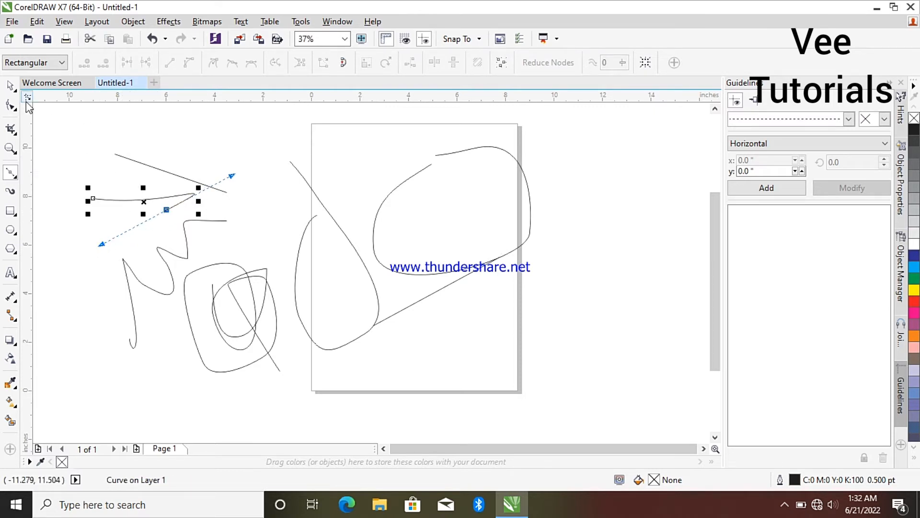
{"action": "left_click", "coordinate": [9, 85]}
{"action": "left_click_drag", "start_coordinate": [152, 203], "coordinate": [220, 208]}
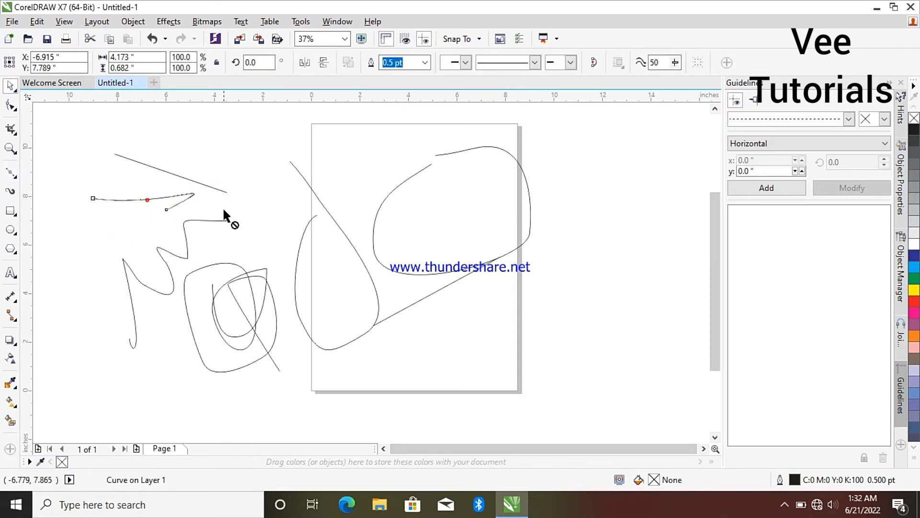
Step: Select all the drawn curves and lines together and delete them
{"action": "left_click_drag", "start_coordinate": [83, 123], "coordinate": [561, 413]}
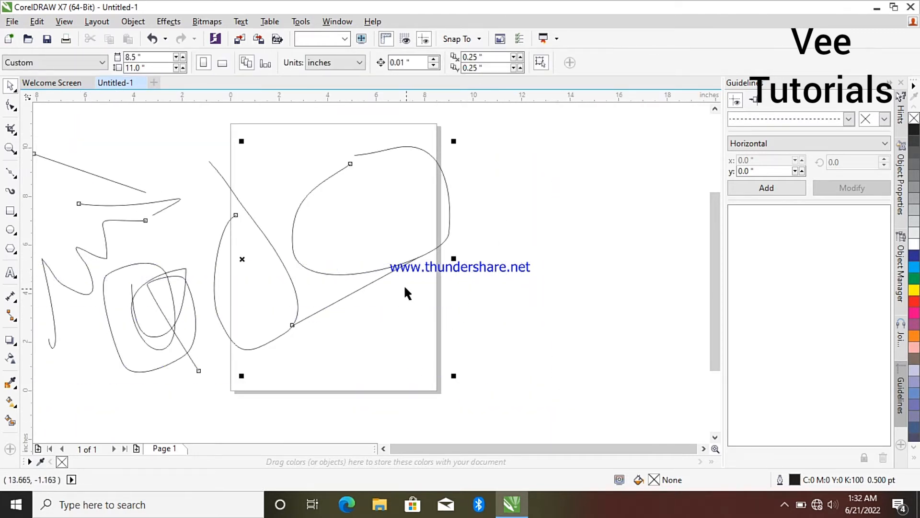
{"action": "right_click", "coordinate": [395, 236]}
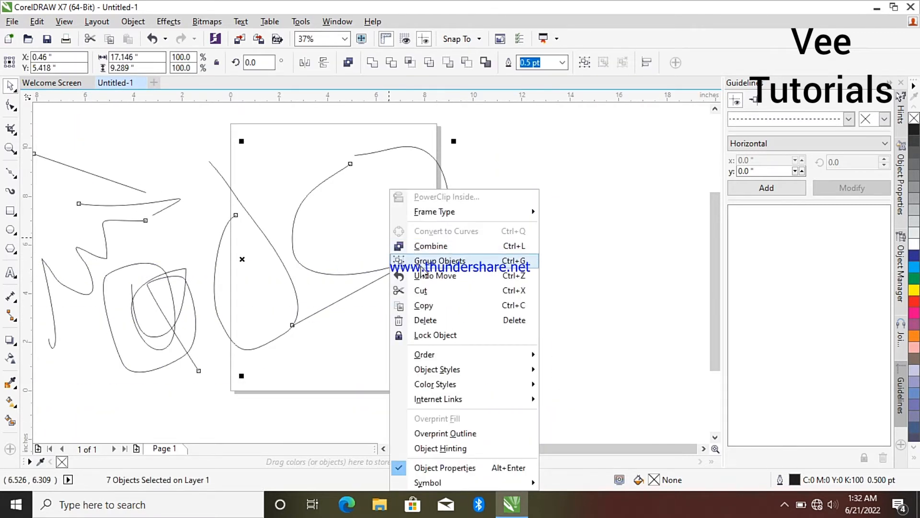
{"action": "left_click", "coordinate": [425, 320]}
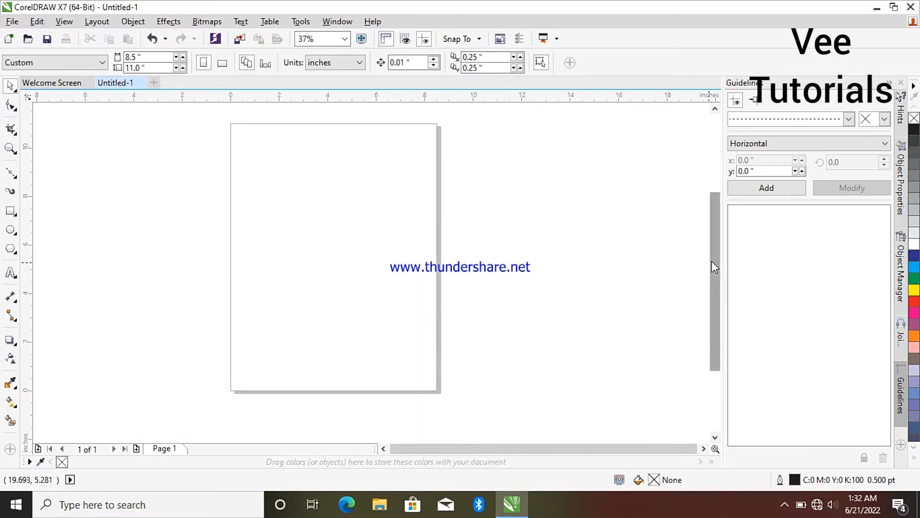
Step: Draw a rectangle about 6.0 by 4.8 inches in the middle of the page
{"action": "mouse_move", "coordinate": [712, 261]}
{"action": "left_mouse_down"}
{"action": "mouse_move", "coordinate": [714, 245]}
{"action": "mouse_move", "coordinate": [714, 263]}
{"action": "left_mouse_up"}
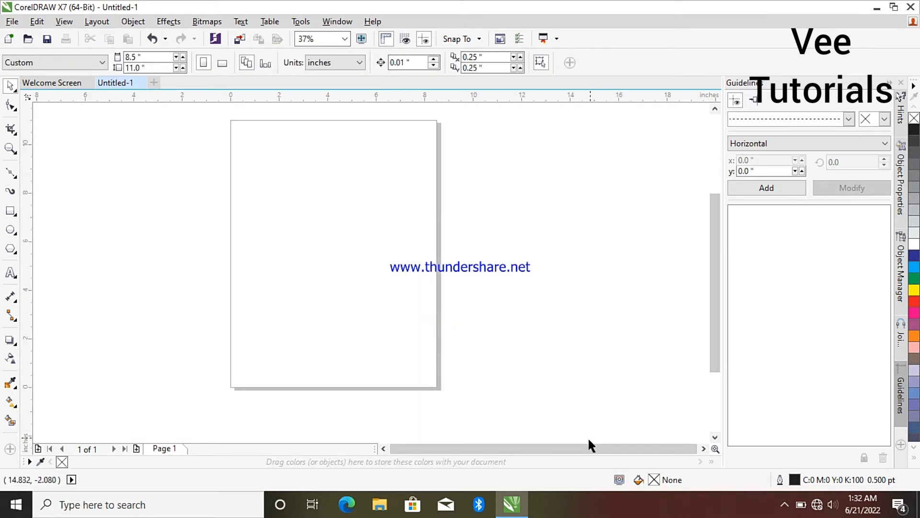
{"action": "left_click_drag", "start_coordinate": [585, 449], "coordinate": [565, 452]}
{"action": "left_click_drag", "start_coordinate": [714, 301], "coordinate": [715, 290]}
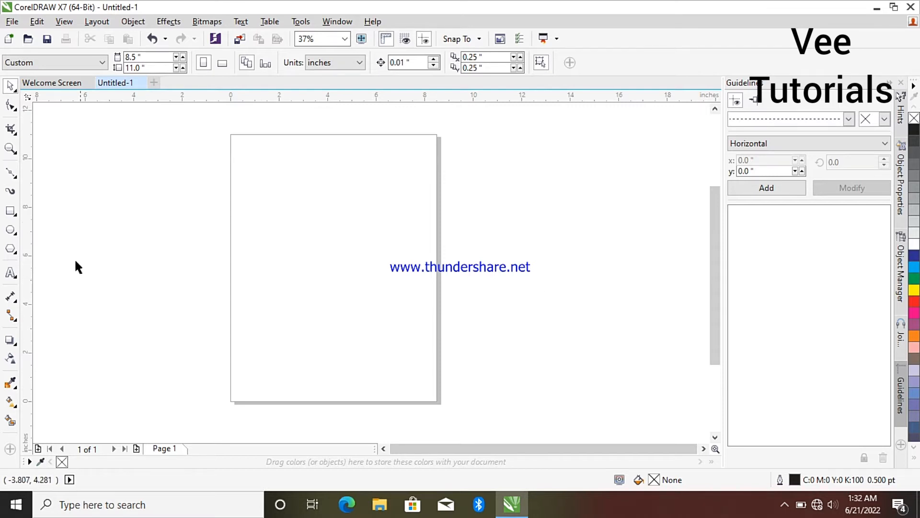
{"action": "left_click", "coordinate": [10, 211]}
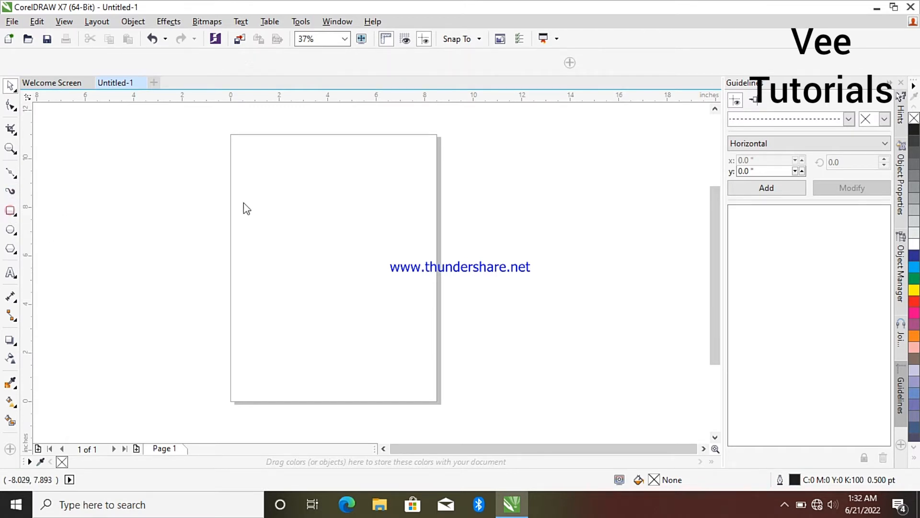
{"action": "left_click_drag", "start_coordinate": [243, 194], "coordinate": [389, 310]}
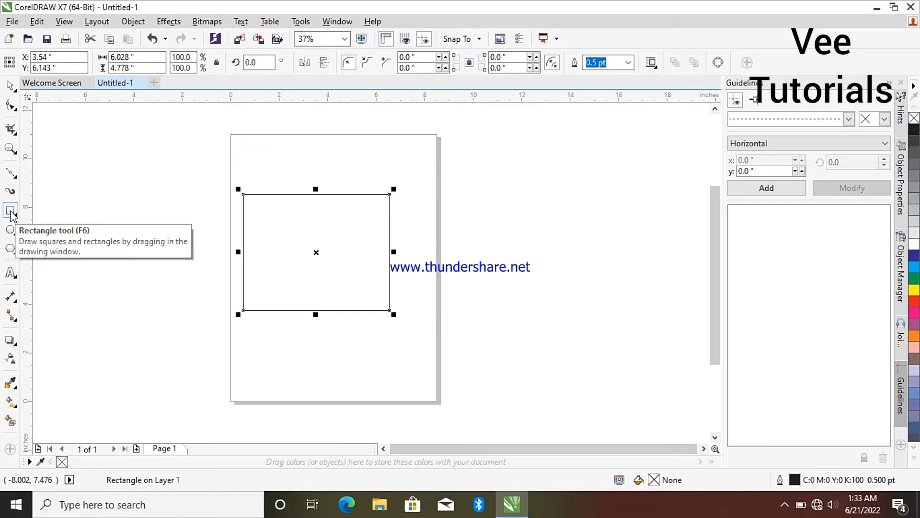
{"action": "left_click", "coordinate": [11, 211]}
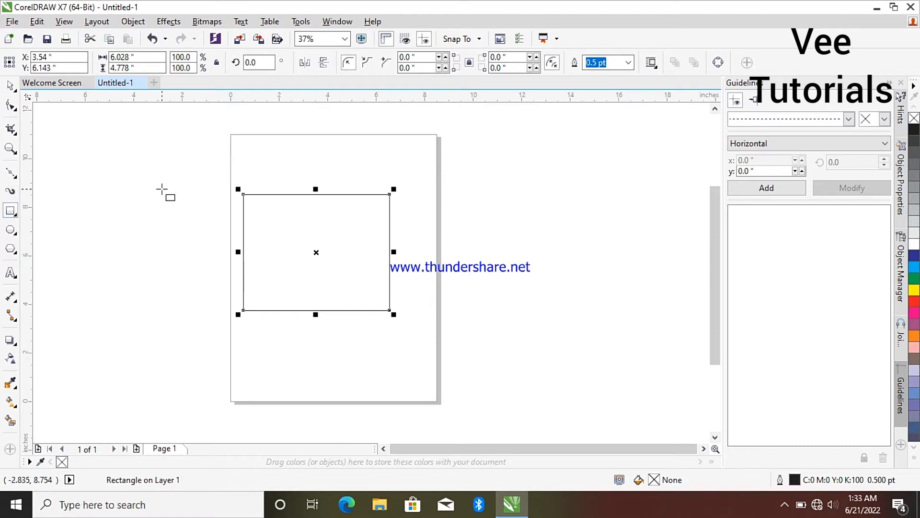
{"action": "left_click", "coordinate": [785, 503]}
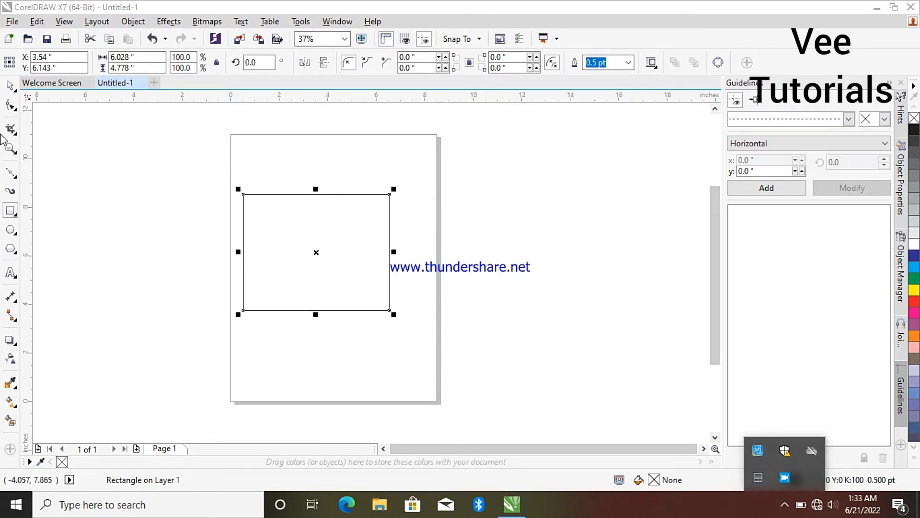
Step: Fill the rectangle with green and replace that fill with magenta
{"action": "left_click", "coordinate": [10, 85]}
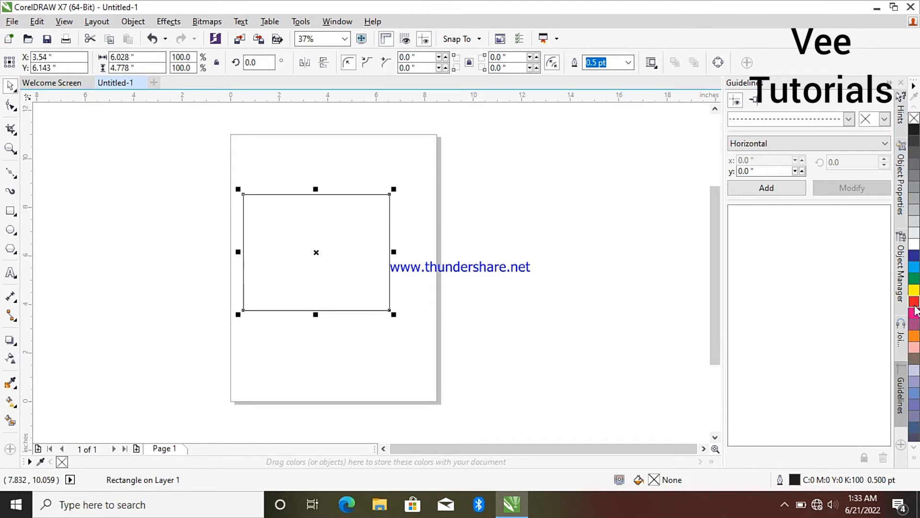
{"action": "left_click", "coordinate": [914, 280]}
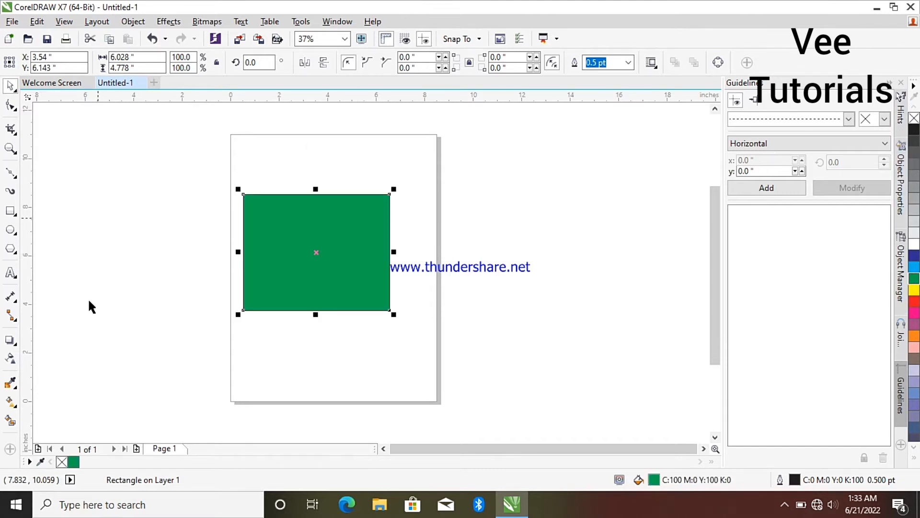
{"action": "left_click", "coordinate": [914, 313]}
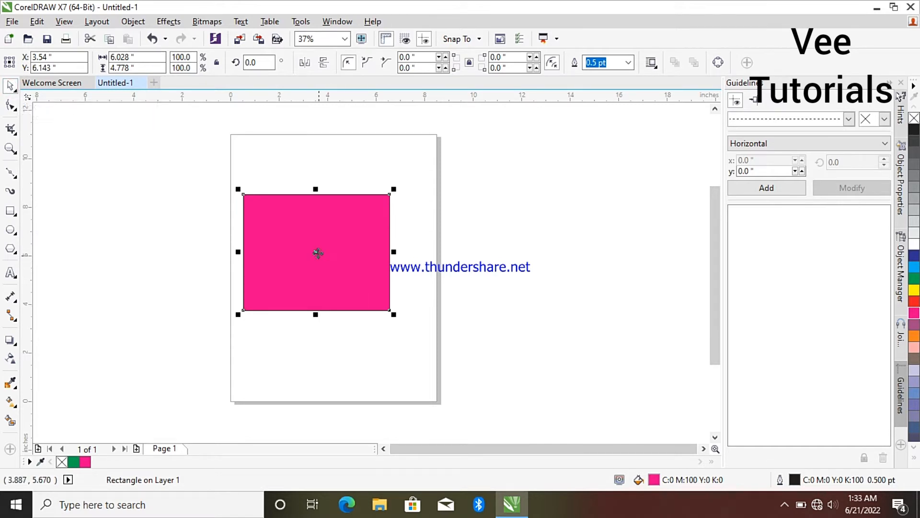
Step: Move the magenta rectangle off the page and back onto it, ending in the page's lower half
{"action": "left_click_drag", "start_coordinate": [317, 251], "coordinate": [614, 259]}
{"action": "left_click_drag", "start_coordinate": [616, 260], "coordinate": [351, 210]}
{"action": "left_click_drag", "start_coordinate": [355, 201], "coordinate": [348, 285]}
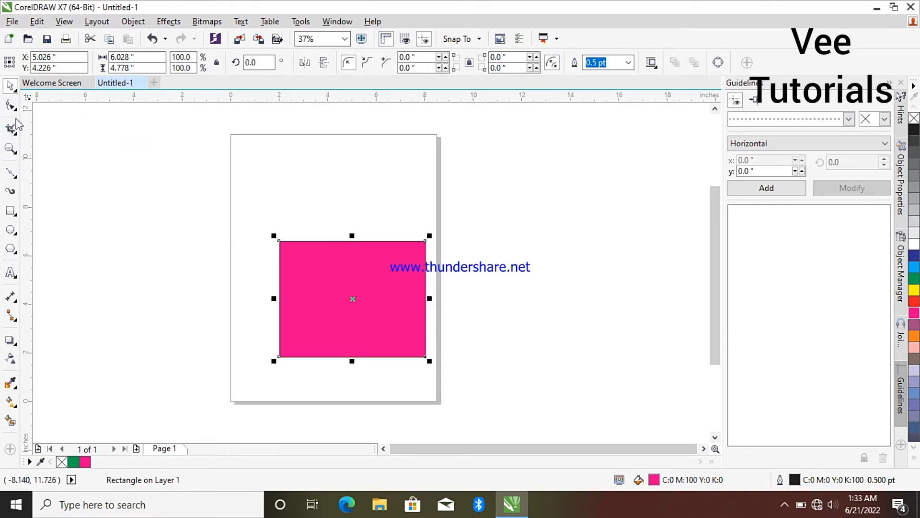
Step: Using the Freehand Pick tool, recentre the magenta rectangle on the page and place a copy of it beside the page
{"action": "left_click", "coordinate": [17, 91]}
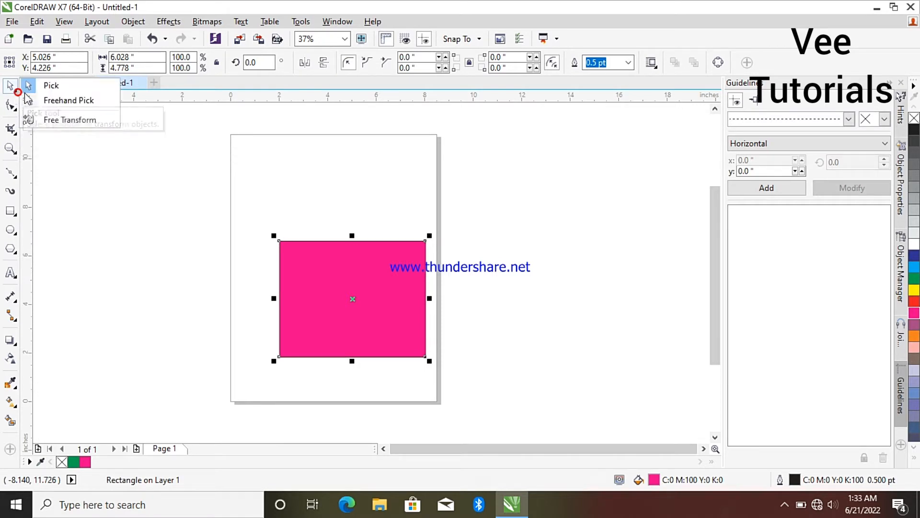
{"action": "left_click", "coordinate": [70, 102]}
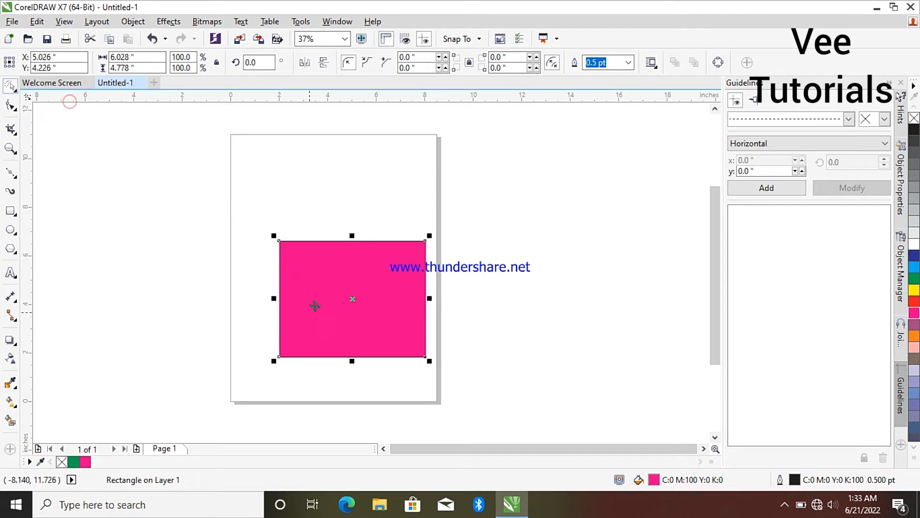
{"action": "left_click_drag", "start_coordinate": [327, 297], "coordinate": [495, 282]}
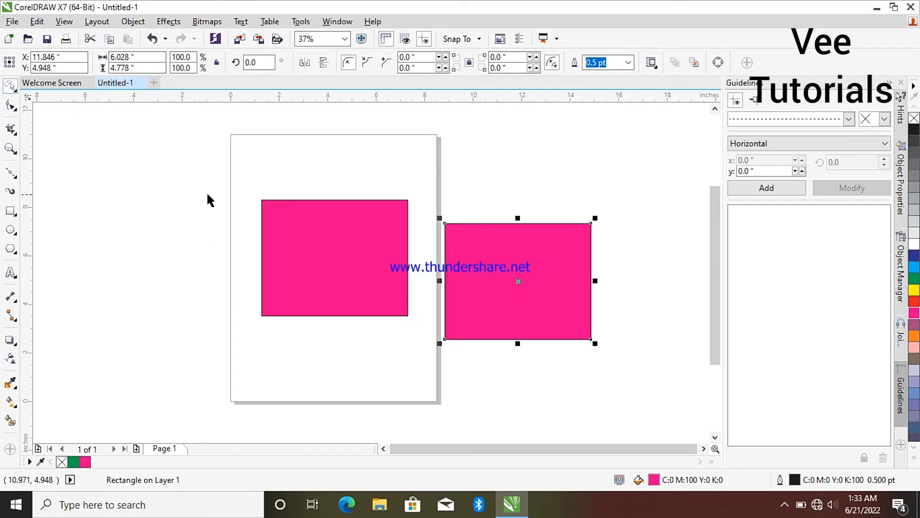
Step: Try freehand selection loops around the two magenta rectangles with the Freehand Pick tool
{"action": "left_click", "coordinate": [222, 169]}
{"action": "left_click", "coordinate": [425, 392]}
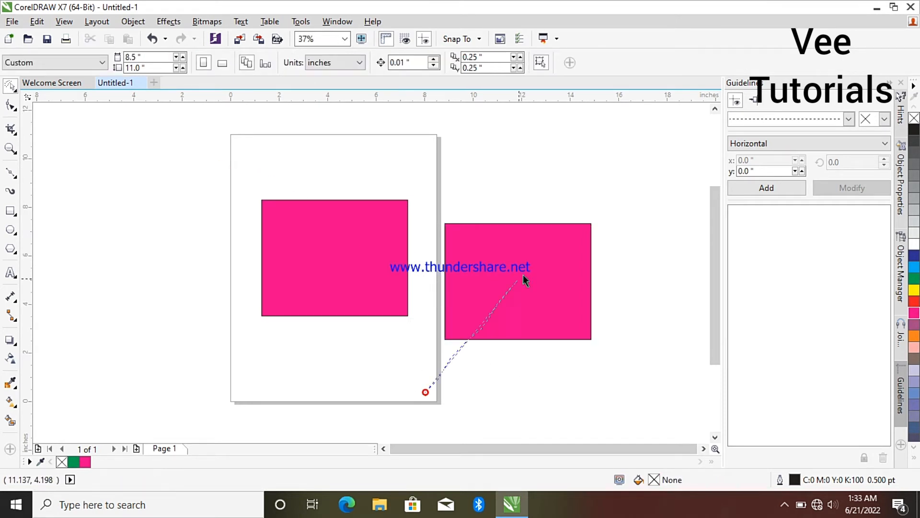
{"action": "mouse_move", "coordinate": [524, 280]}
{"action": "left_mouse_down"}
{"action": "mouse_move", "coordinate": [131, 150]}
{"action": "mouse_move", "coordinate": [133, 264]}
{"action": "mouse_move", "coordinate": [189, 303]}
{"action": "left_mouse_up"}
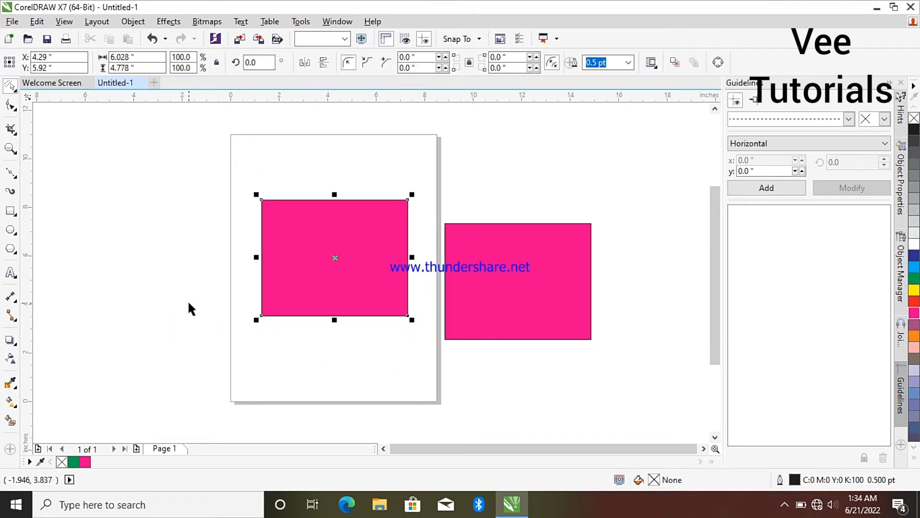
{"action": "left_click", "coordinate": [391, 163]}
{"action": "mouse_move", "coordinate": [294, 126]}
{"action": "left_mouse_down"}
{"action": "mouse_move", "coordinate": [479, 359]}
{"action": "mouse_move", "coordinate": [497, 221]}
{"action": "mouse_move", "coordinate": [455, 204]}
{"action": "left_mouse_up"}
{"action": "left_click", "coordinate": [246, 168]}
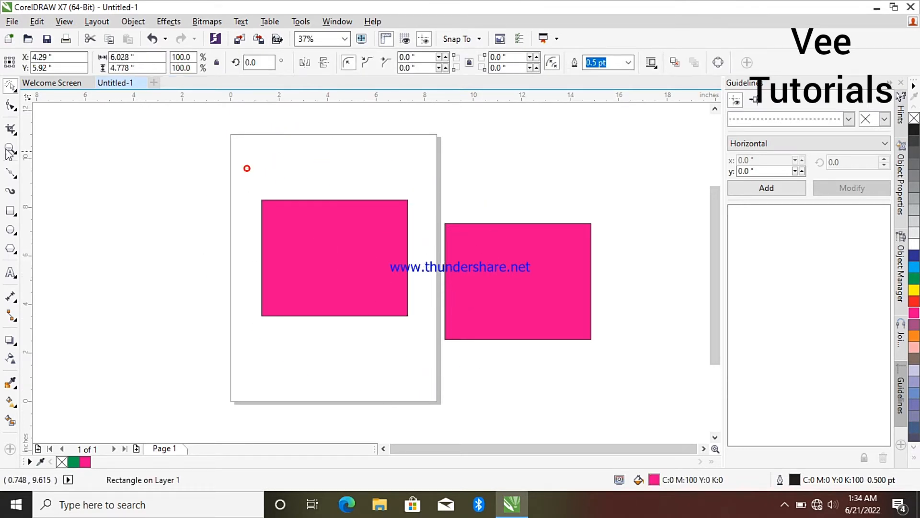
Step: Try Free Transform scaling on the page's rectangle, stretching it to about 2.9 by 11.7 inches, and undo it
{"action": "left_click", "coordinate": [16, 93]}
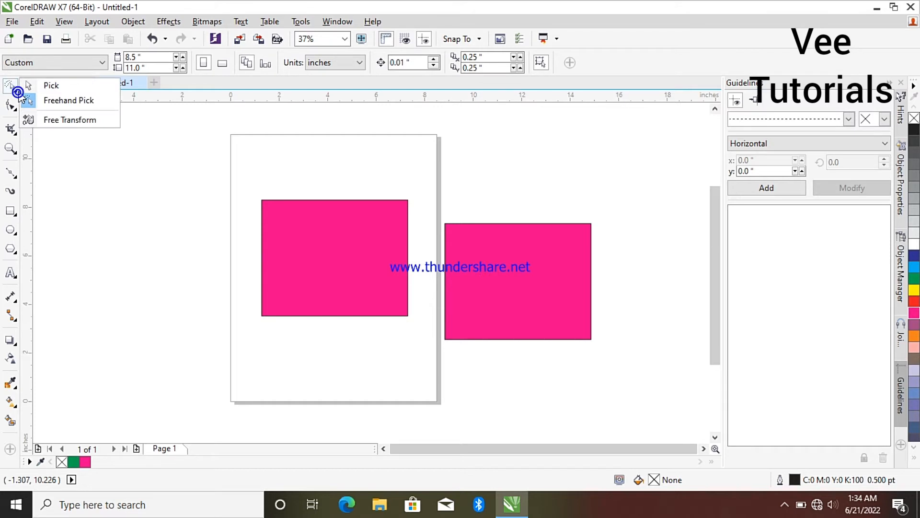
{"action": "left_click", "coordinate": [72, 120]}
{"action": "left_click_drag", "start_coordinate": [353, 246], "coordinate": [319, 231]}
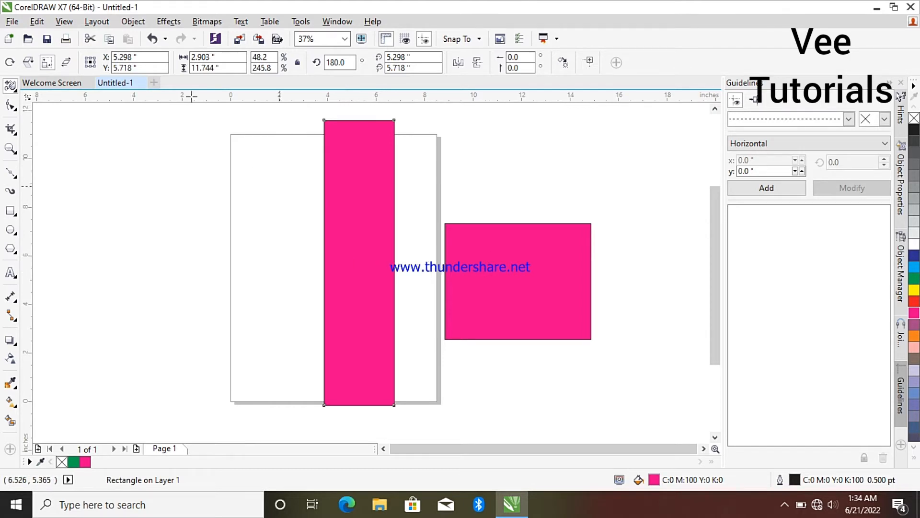
{"action": "left_click", "coordinate": [152, 39]}
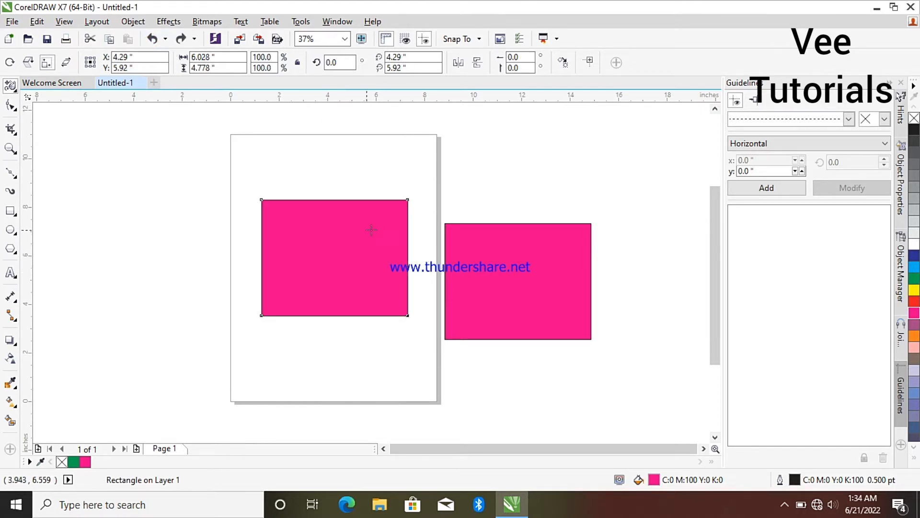
Step: Scale the rectangle on the page with Free Transform into a thin bar about 5.6 by 0.6 inches
{"action": "mouse_move", "coordinate": [408, 257]}
{"action": "left_mouse_down"}
{"action": "mouse_move", "coordinate": [353, 260]}
{"action": "mouse_move", "coordinate": [413, 267]}
{"action": "left_mouse_up"}
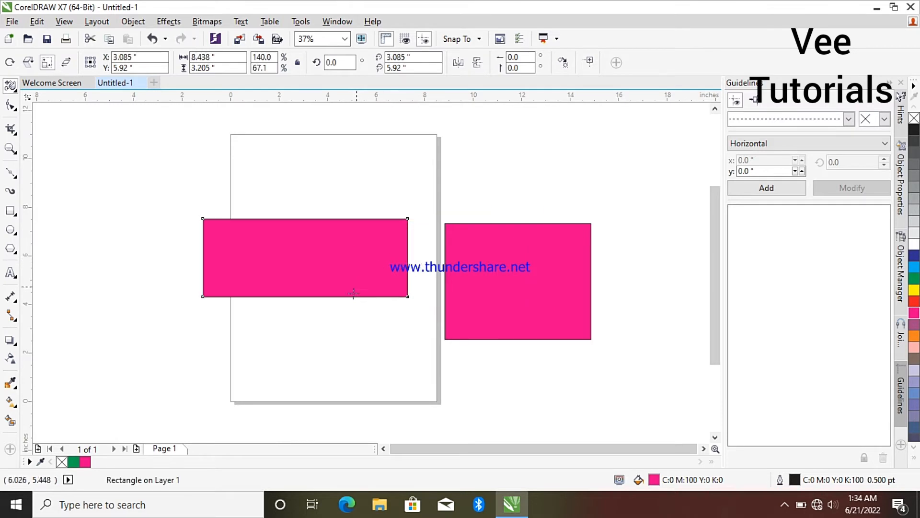
{"action": "left_click_drag", "start_coordinate": [340, 297], "coordinate": [360, 315]}
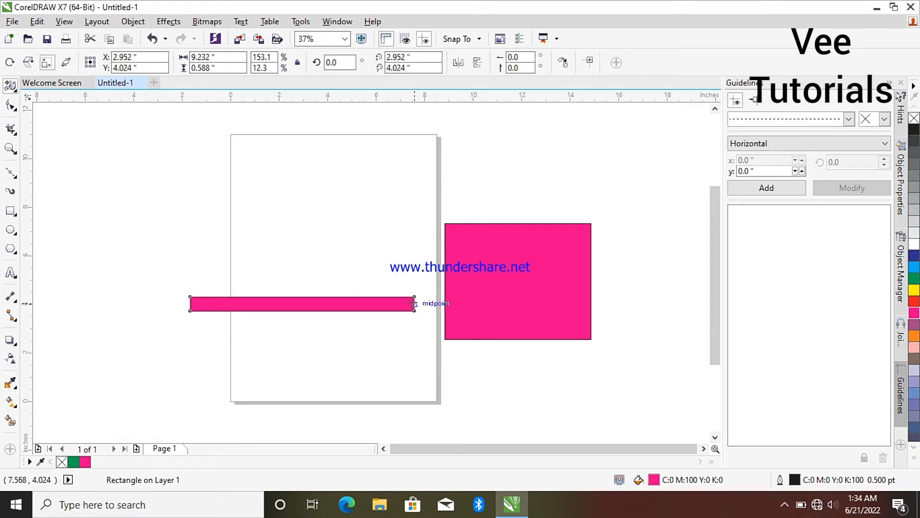
{"action": "mouse_move", "coordinate": [413, 303]}
{"action": "left_mouse_down"}
{"action": "mouse_move", "coordinate": [332, 293]}
{"action": "mouse_move", "coordinate": [416, 303]}
{"action": "left_mouse_up"}
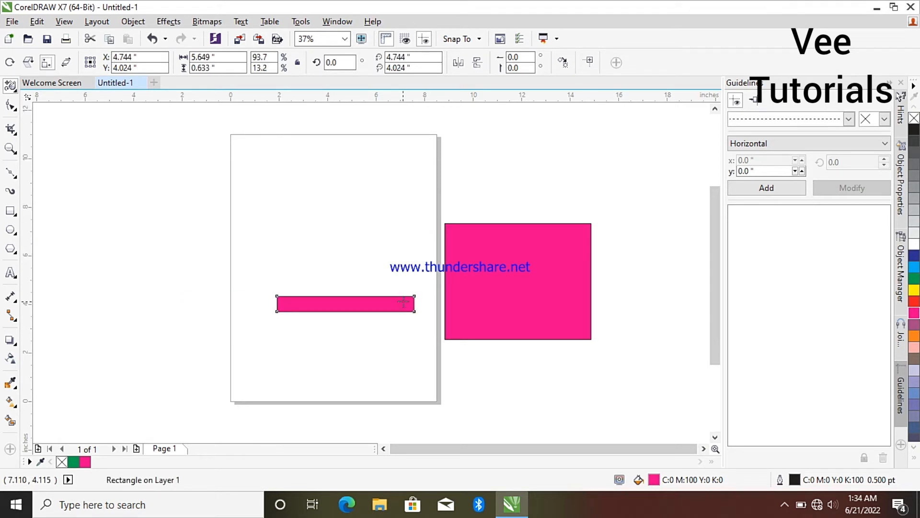
Step: Move the thin magenta bar up to the middle of the page with the Pick tool and delete it
{"action": "left_click", "coordinate": [16, 91]}
{"action": "left_click", "coordinate": [48, 84]}
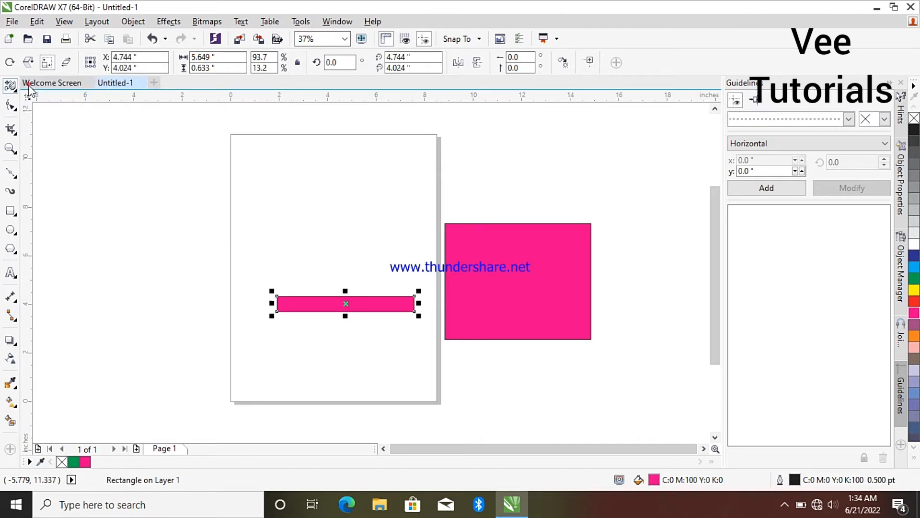
{"action": "left_click_drag", "start_coordinate": [310, 304], "coordinate": [303, 260]}
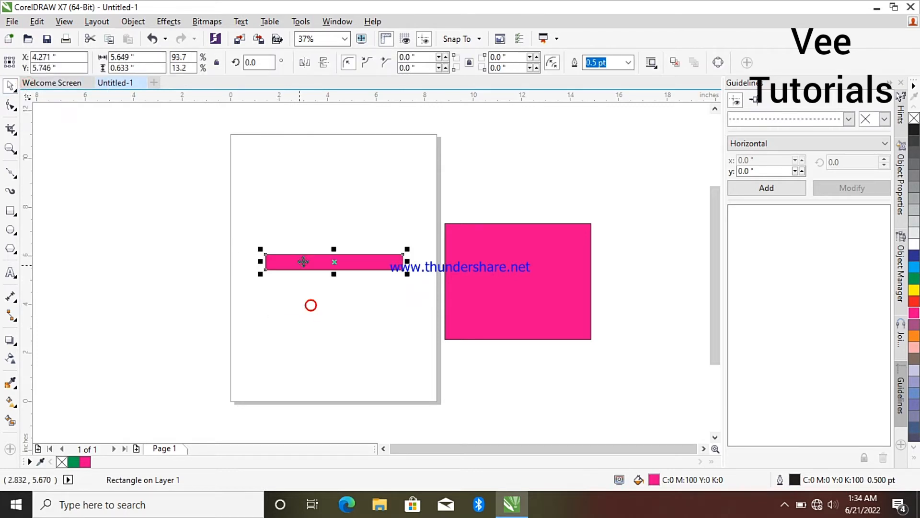
{"action": "right_click", "coordinate": [308, 261]}
{"action": "left_click", "coordinate": [376, 291]}
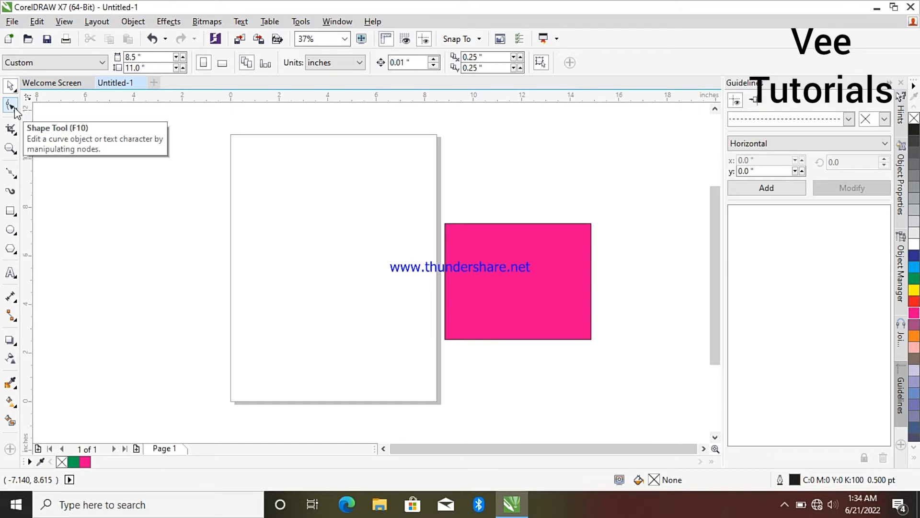
Step: Round all corners of the remaining magenta rectangle to about 1.2 inches with the Shape tool and move it onto the page
{"action": "left_click", "coordinate": [11, 104]}
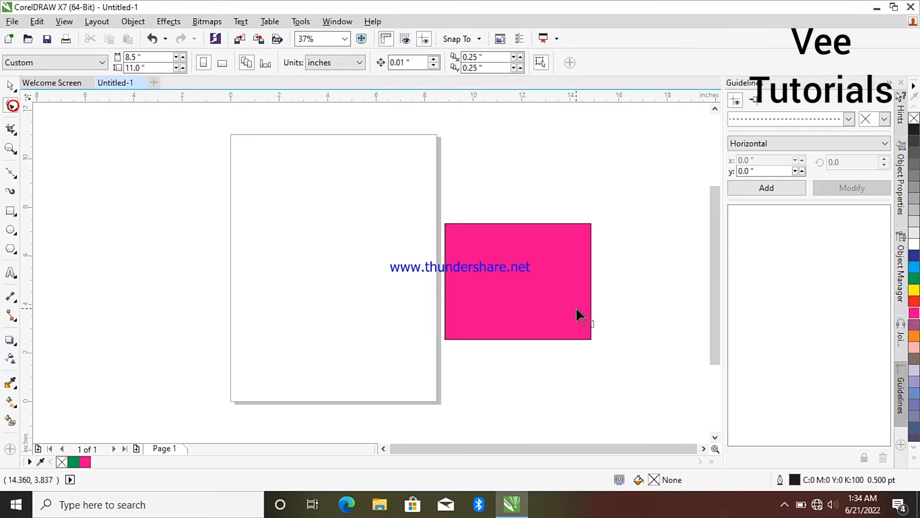
{"action": "left_click", "coordinate": [537, 276]}
{"action": "left_click_drag", "start_coordinate": [444, 224], "coordinate": [480, 294]}
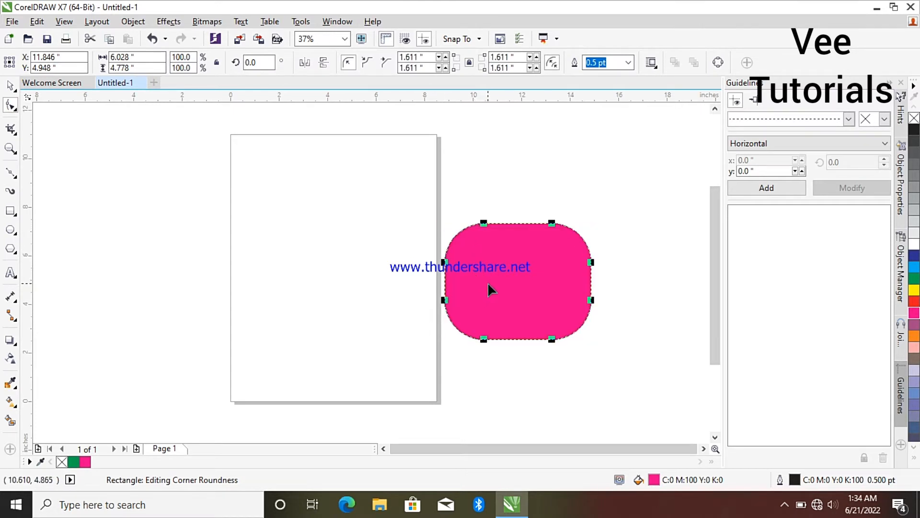
{"action": "left_click_drag", "start_coordinate": [484, 228], "coordinate": [473, 192]}
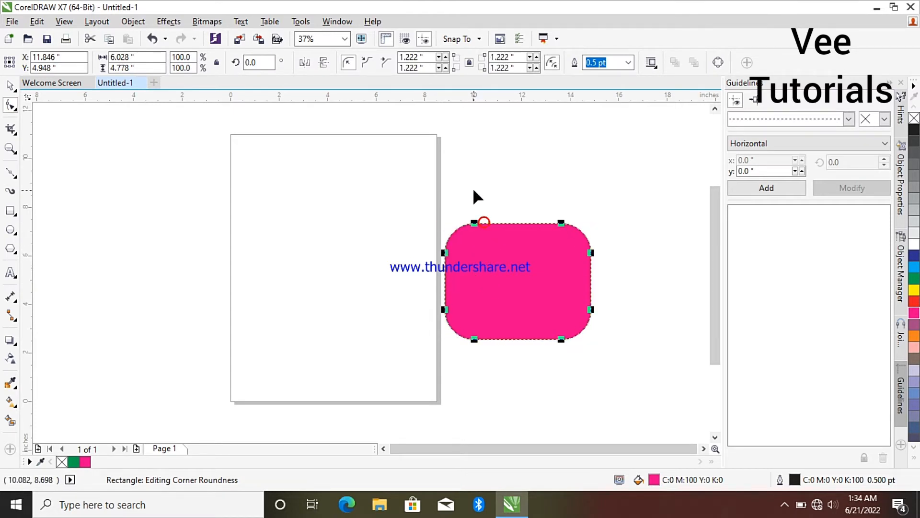
{"action": "left_click", "coordinate": [10, 85]}
{"action": "left_click_drag", "start_coordinate": [496, 289], "coordinate": [316, 269]}
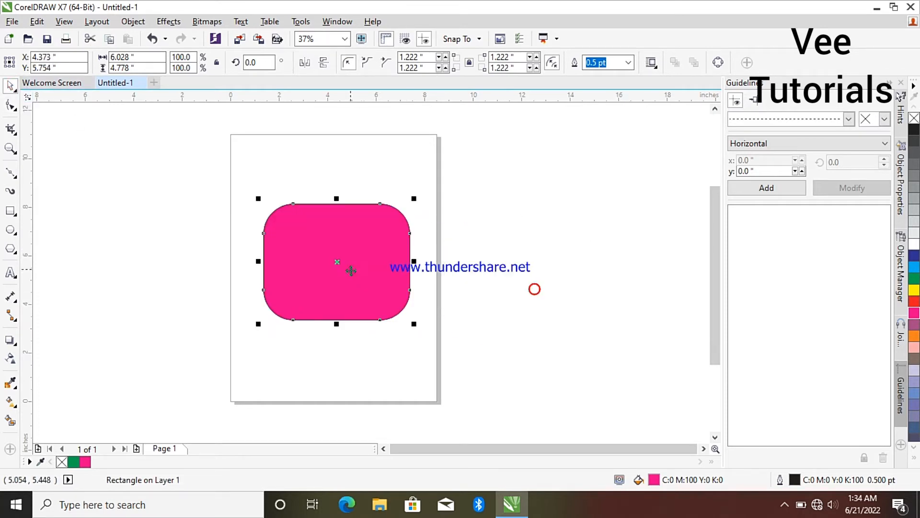
Step: Undo the rectangle's move onto the page and the rounding of its corners
{"action": "scroll", "coordinate": [328, 265], "scroll_direction": "up", "scroll_amount": 2}
{"action": "scroll", "coordinate": [334, 239], "scroll_direction": "down", "scroll_amount": 2}
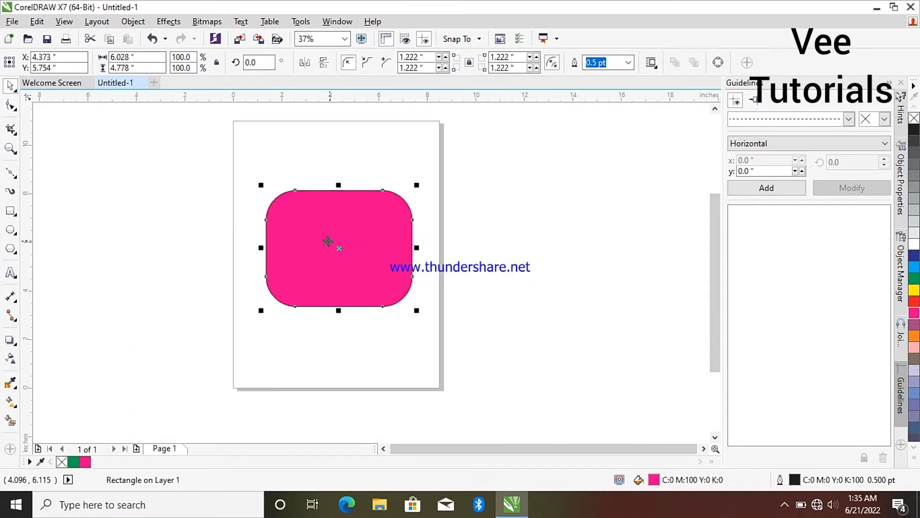
{"action": "left_click", "coordinate": [152, 40]}
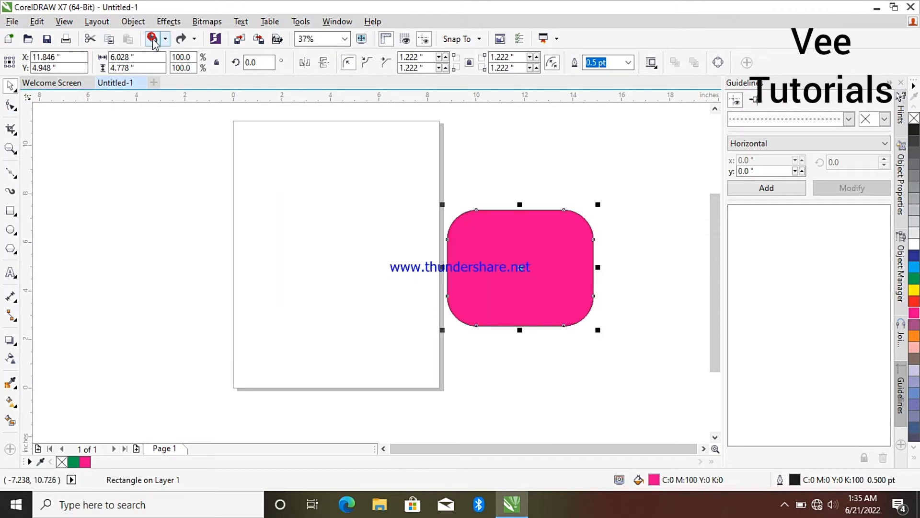
{"action": "left_click", "coordinate": [152, 39]}
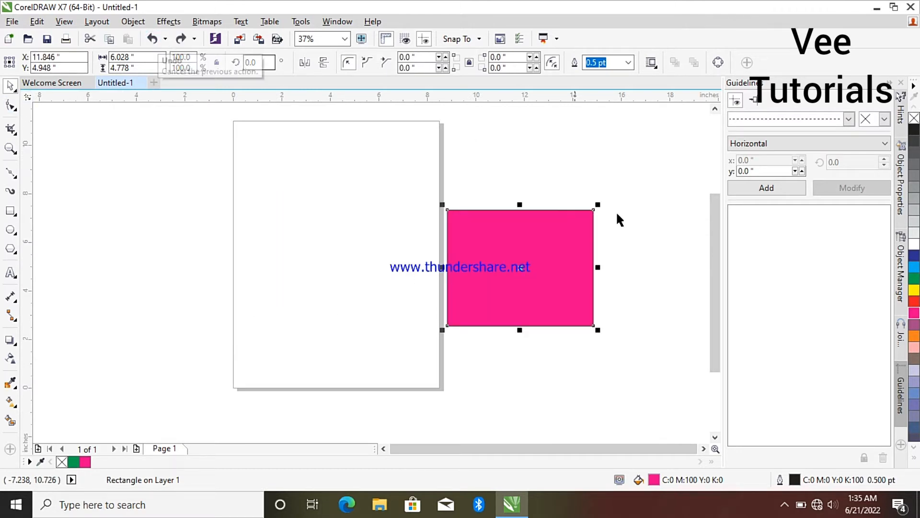
Step: Move the square-cornered magenta rectangle onto the lower half of the page and convert it to curves
{"action": "left_click_drag", "start_coordinate": [501, 262], "coordinate": [318, 259]}
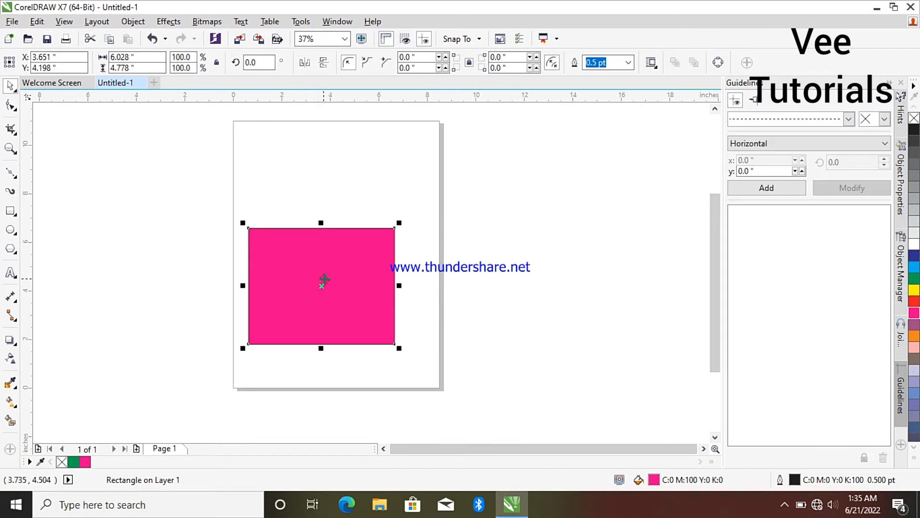
{"action": "right_click", "coordinate": [324, 279]}
{"action": "left_click", "coordinate": [372, 182]}
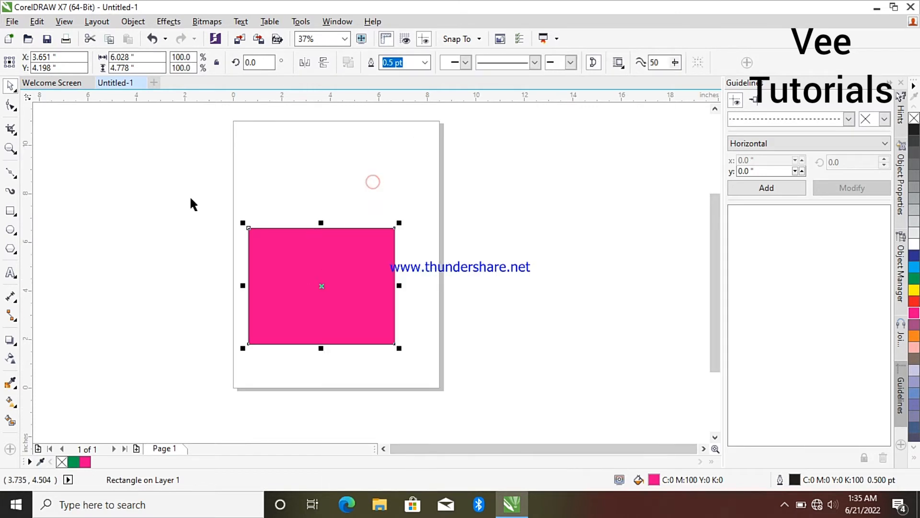
Step: Add nodes to the curve with the Shape tool, pulling two down to notch its upper edge and placing one on its right edge
{"action": "left_click", "coordinate": [11, 105]}
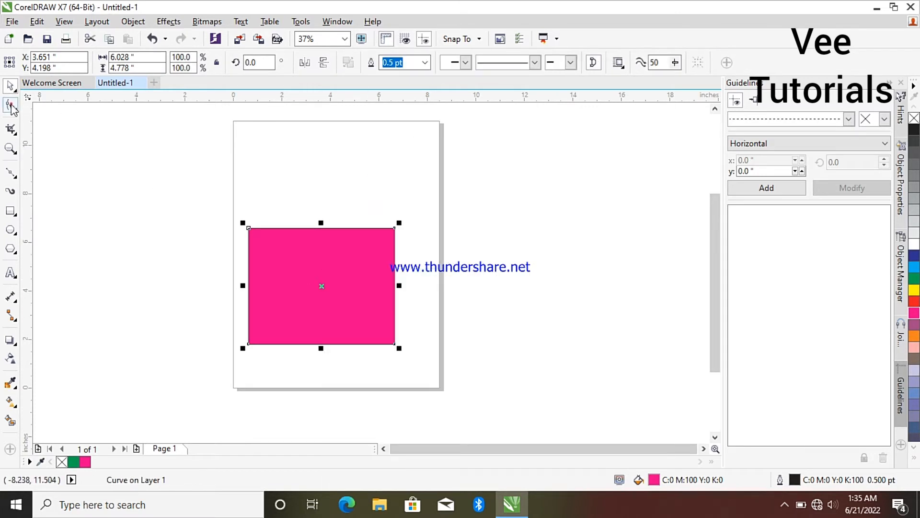
{"action": "double_click", "coordinate": [306, 227]}
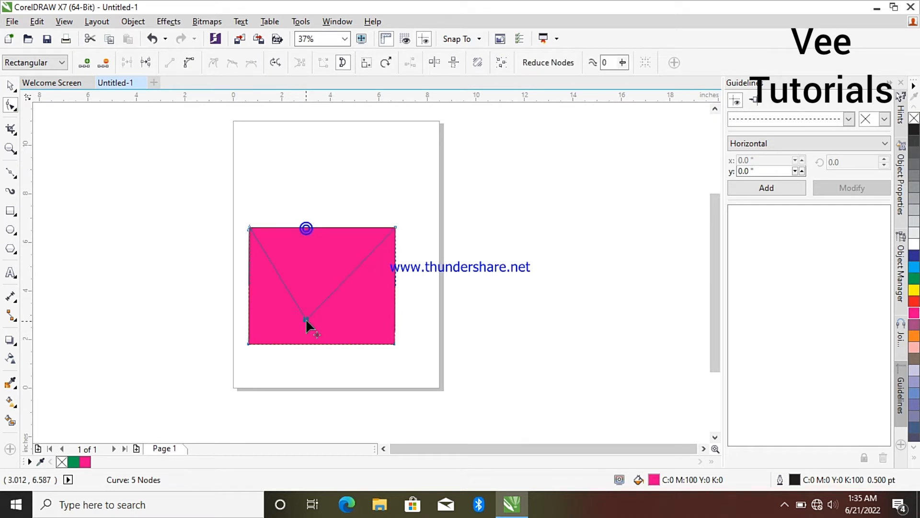
{"action": "left_click_drag", "start_coordinate": [306, 318], "coordinate": [306, 318]}
{"action": "double_click", "coordinate": [350, 272]}
{"action": "left_click_drag", "start_coordinate": [350, 272], "coordinate": [335, 338]}
{"action": "double_click", "coordinate": [394, 324]}
Step: Undo all the added nodes and node moves on the magenta curve, and return to the Pick tool
{"action": "left_click", "coordinate": [152, 38]}
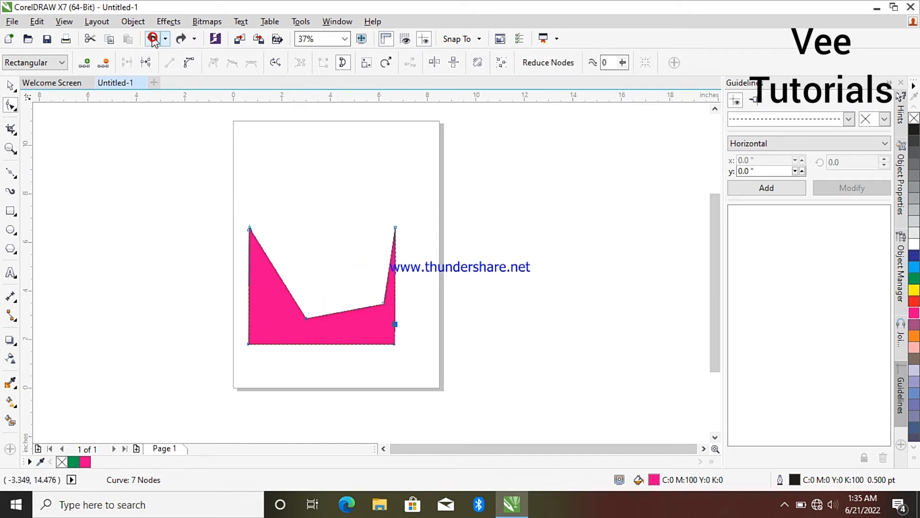
{"action": "left_click", "coordinate": [153, 39]}
{"action": "left_click", "coordinate": [152, 39]}
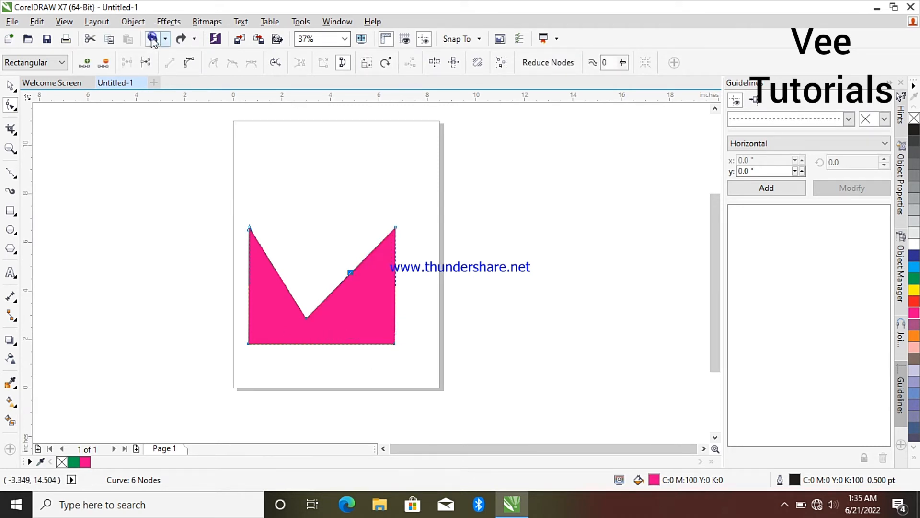
{"action": "left_click", "coordinate": [152, 40]}
{"action": "left_click", "coordinate": [153, 39]}
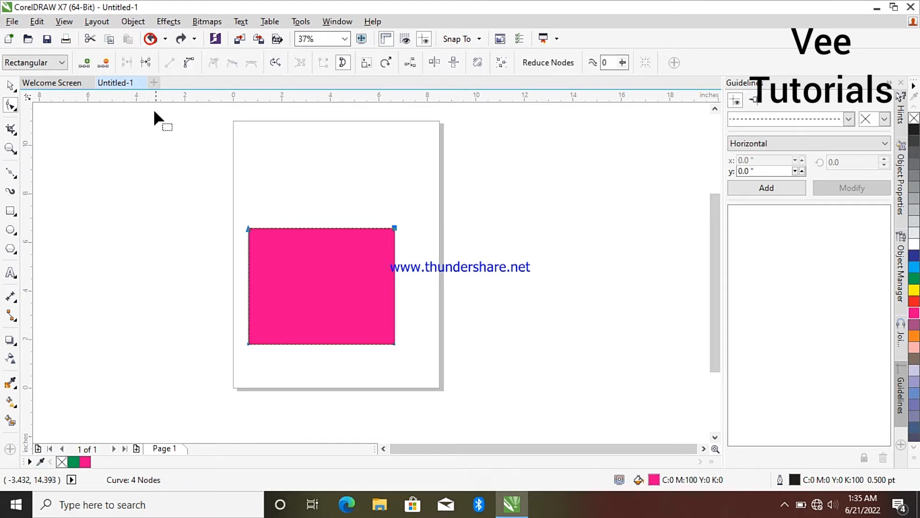
{"action": "left_click", "coordinate": [11, 85]}
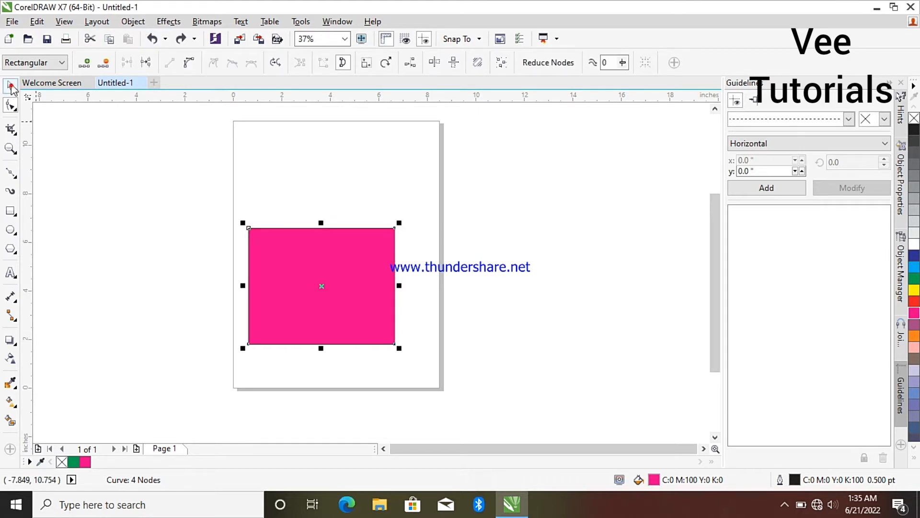
Step: Soften the two upper corners of the magenta curve with the Smooth tool, using a 1.5-inch nib and rate 20
{"action": "left_click", "coordinate": [13, 107]}
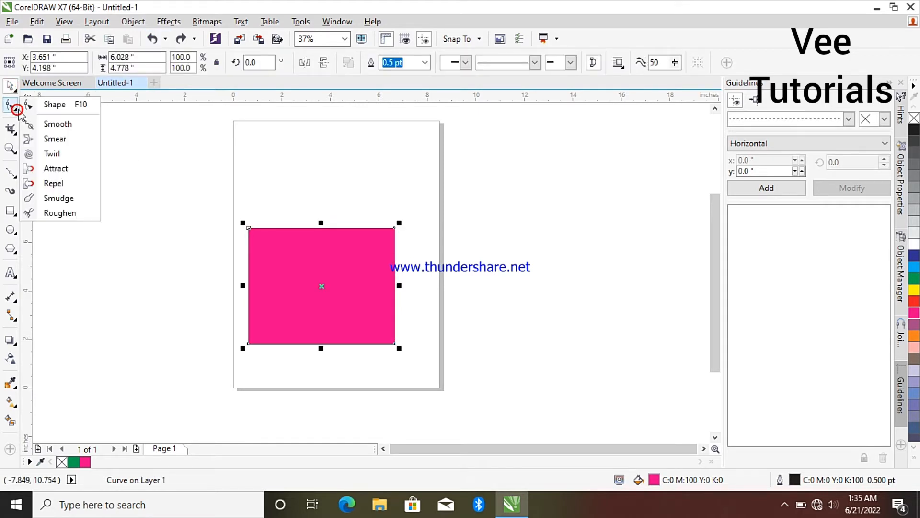
{"action": "left_click", "coordinate": [50, 125]}
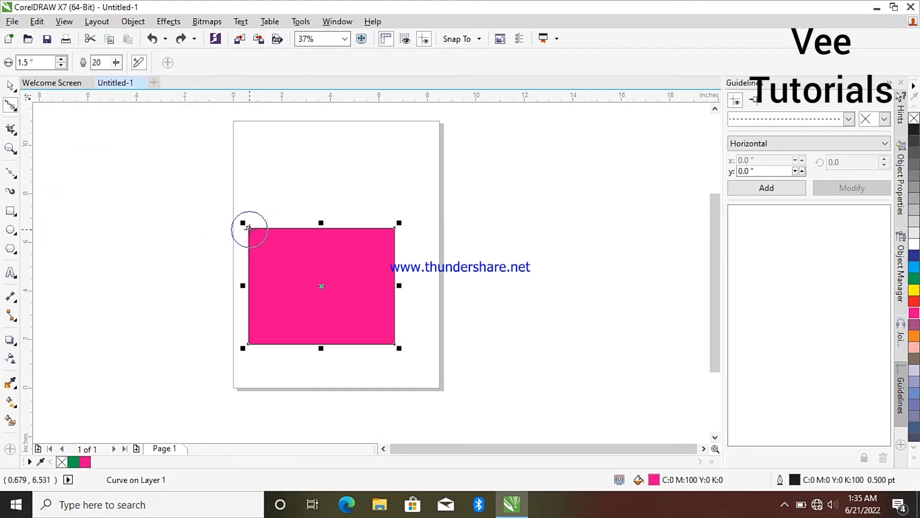
{"action": "mouse_move", "coordinate": [248, 228]}
{"action": "left_mouse_down"}
{"action": "mouse_move", "coordinate": [253, 243]}
{"action": "mouse_move", "coordinate": [246, 231]}
{"action": "mouse_move", "coordinate": [268, 238]}
{"action": "mouse_move", "coordinate": [247, 221]}
{"action": "mouse_move", "coordinate": [256, 226]}
{"action": "mouse_move", "coordinate": [260, 307]}
{"action": "mouse_move", "coordinate": [260, 220]}
{"action": "mouse_move", "coordinate": [283, 221]}
{"action": "mouse_move", "coordinate": [250, 237]}
{"action": "mouse_move", "coordinate": [282, 222]}
{"action": "mouse_move", "coordinate": [274, 216]}
{"action": "mouse_move", "coordinate": [283, 222]}
{"action": "left_mouse_up"}
{"action": "scroll", "coordinate": [246, 232], "scroll_direction": "up", "scroll_amount": 2}
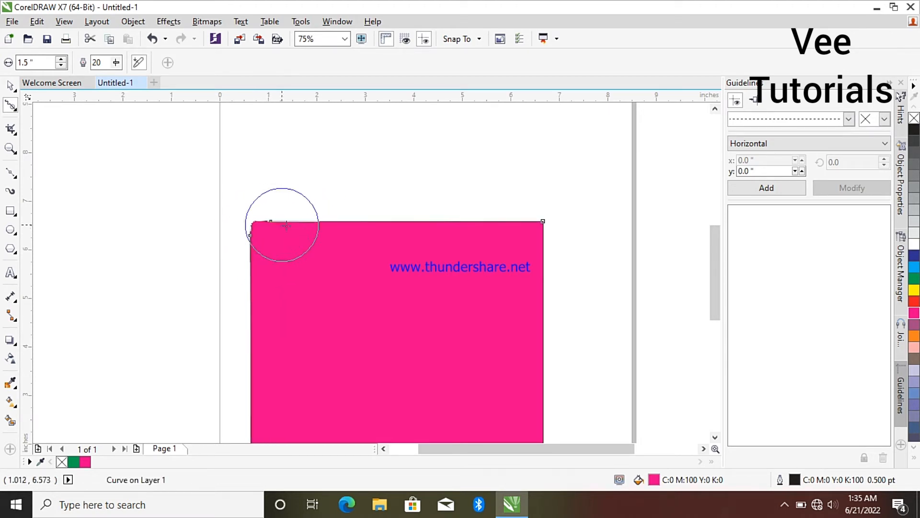
{"action": "left_click", "coordinate": [543, 221]}
{"action": "mouse_move", "coordinate": [549, 220]}
{"action": "left_mouse_down"}
{"action": "mouse_move", "coordinate": [538, 220]}
{"action": "mouse_move", "coordinate": [528, 269]}
{"action": "mouse_move", "coordinate": [544, 220]}
{"action": "mouse_move", "coordinate": [523, 220]}
{"action": "mouse_move", "coordinate": [543, 222]}
{"action": "left_mouse_up"}
{"action": "mouse_move", "coordinate": [545, 256]}
{"action": "left_mouse_down"}
{"action": "mouse_move", "coordinate": [549, 222]}
{"action": "mouse_move", "coordinate": [547, 250]}
{"action": "left_mouse_up"}
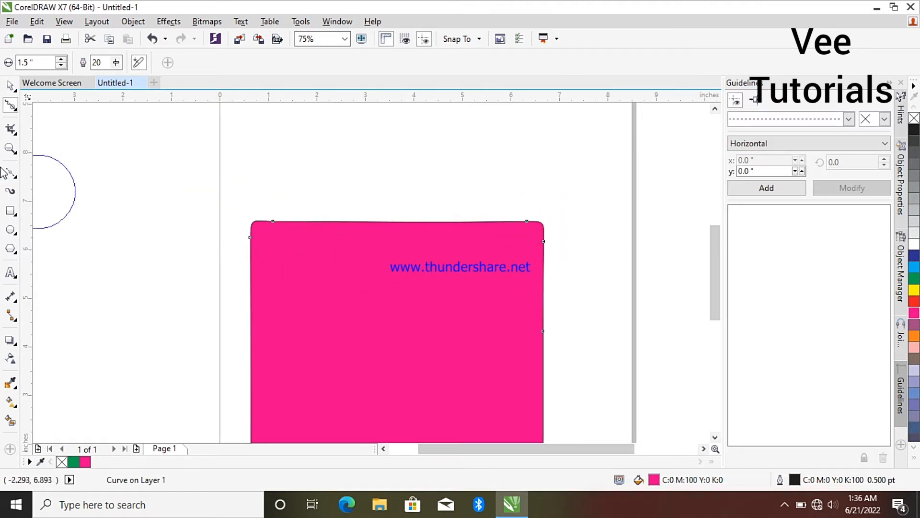
Step: Examine the smoothed upper corners of the magenta shape up close and compare them with the whole shape
{"action": "scroll", "coordinate": [255, 225], "scroll_direction": "up", "scroll_amount": 6}
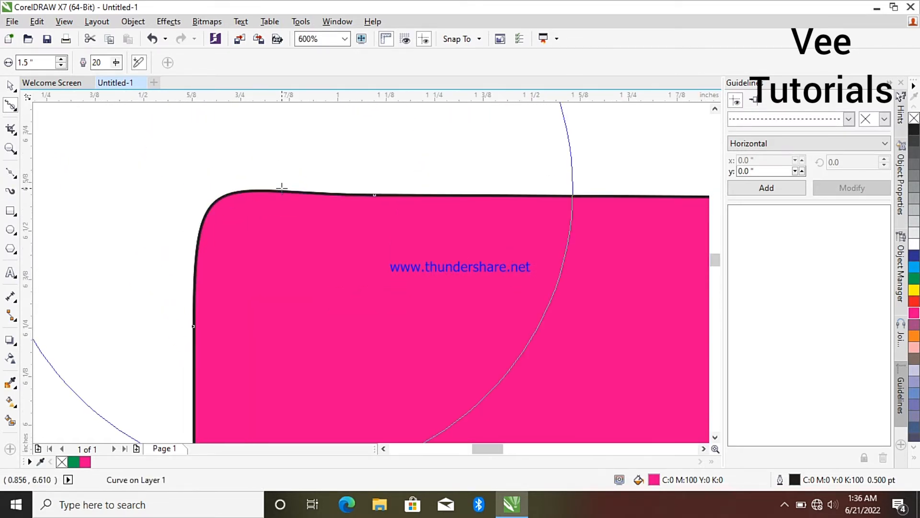
{"action": "scroll", "coordinate": [235, 190], "scroll_direction": "up", "scroll_amount": 2}
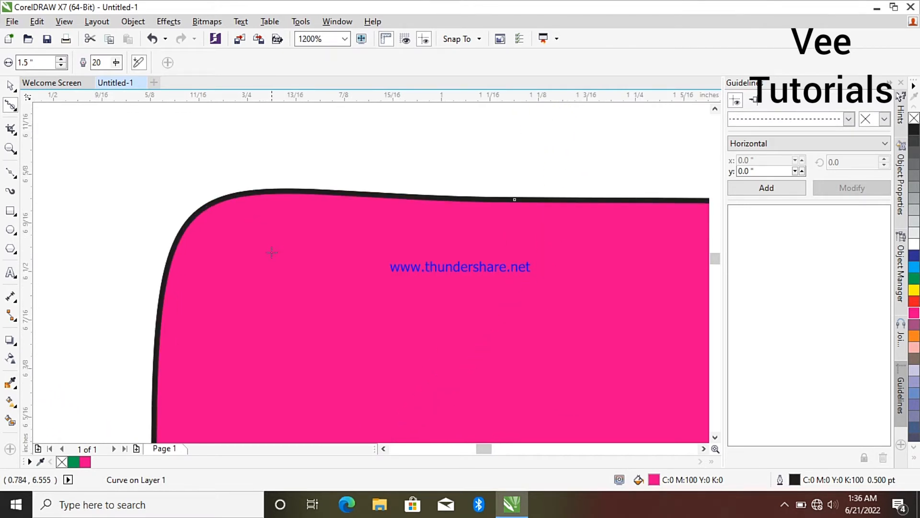
{"action": "scroll", "coordinate": [410, 280], "scroll_direction": "down", "scroll_amount": 3}
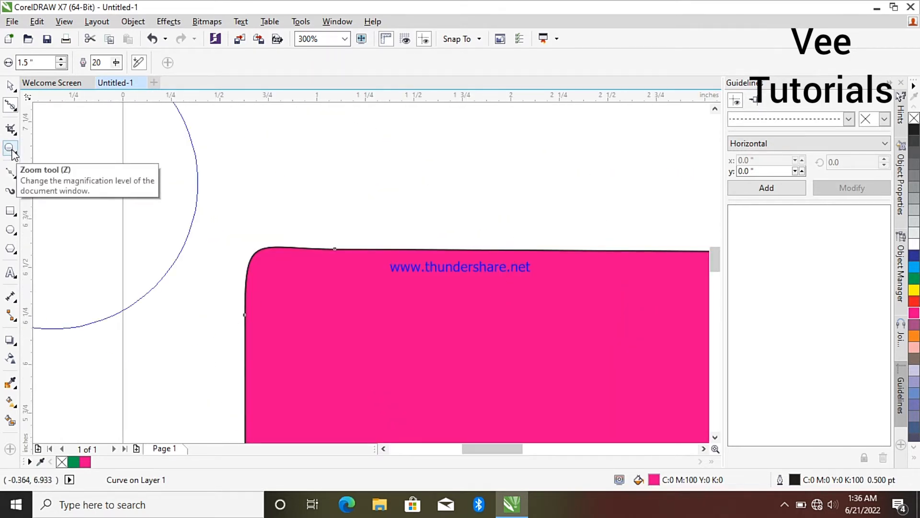
{"action": "scroll", "coordinate": [429, 331], "scroll_direction": "down", "scroll_amount": 2}
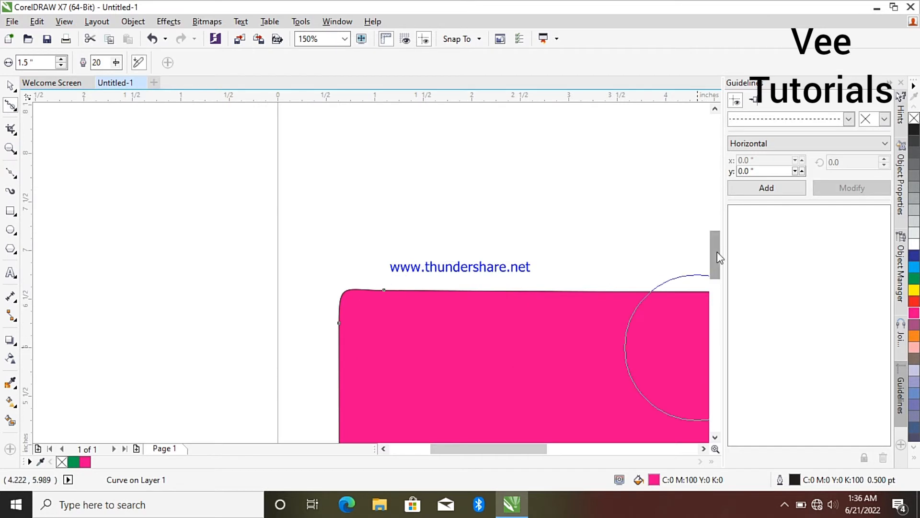
{"action": "left_click_drag", "start_coordinate": [717, 252], "coordinate": [721, 272]}
{"action": "scroll", "coordinate": [654, 294], "scroll_direction": "down", "scroll_amount": 1}
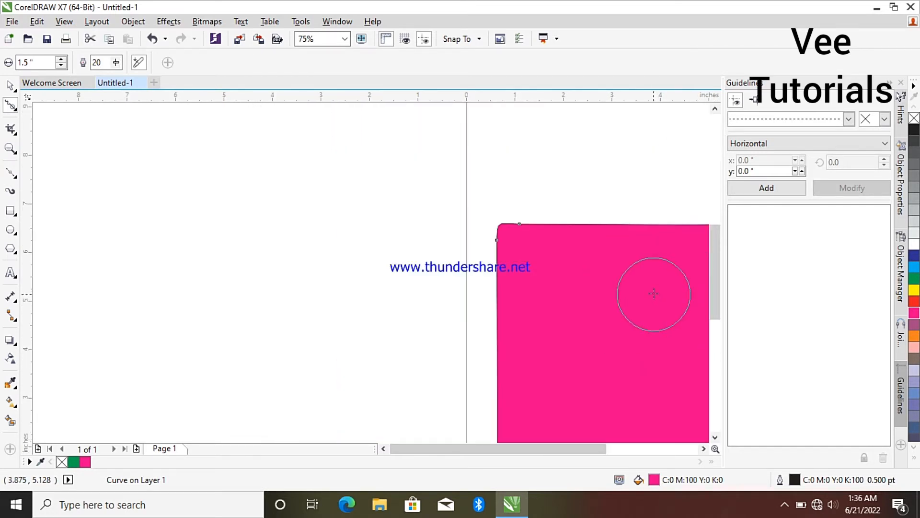
{"action": "left_click_drag", "start_coordinate": [509, 450], "coordinate": [533, 453]}
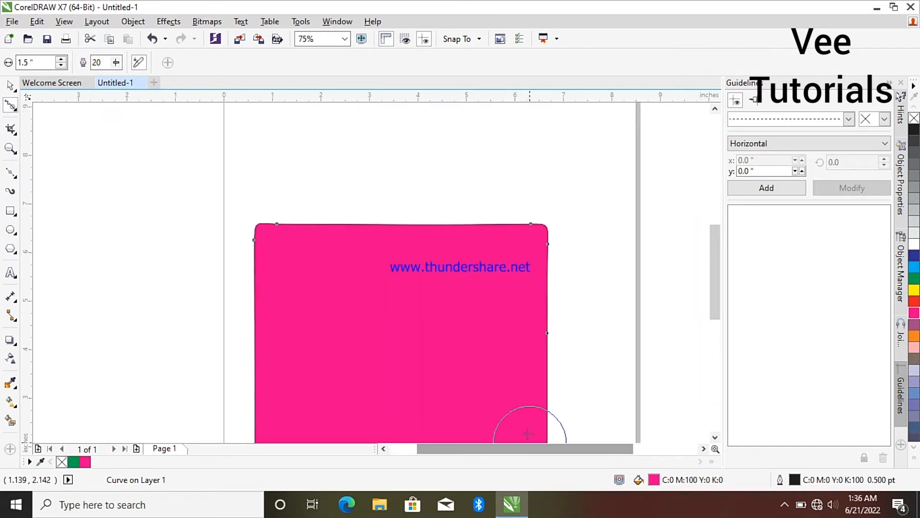
{"action": "mouse_move", "coordinate": [712, 268]}
{"action": "left_mouse_down"}
{"action": "mouse_move", "coordinate": [714, 305]}
{"action": "mouse_move", "coordinate": [712, 294]}
{"action": "left_mouse_up"}
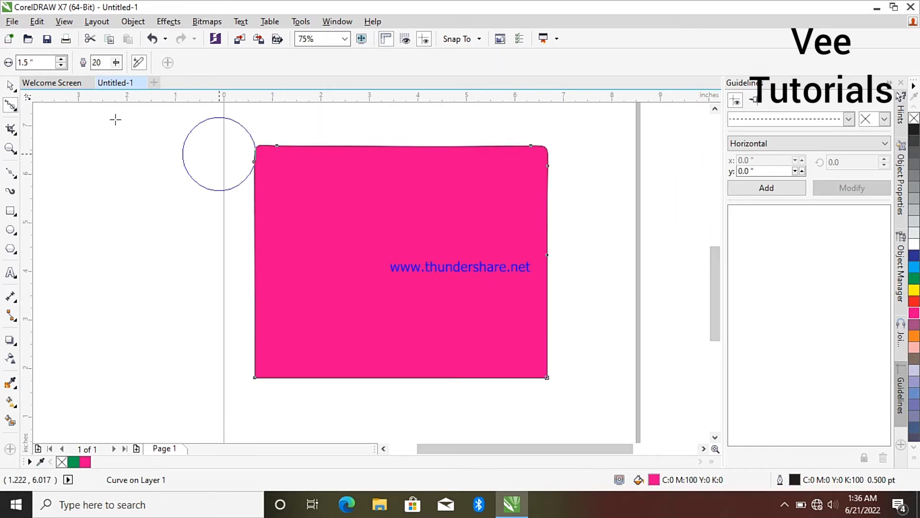
Step: Undo the smoothing strokes on the magenta shape's upper corners
{"action": "left_click", "coordinate": [8, 84]}
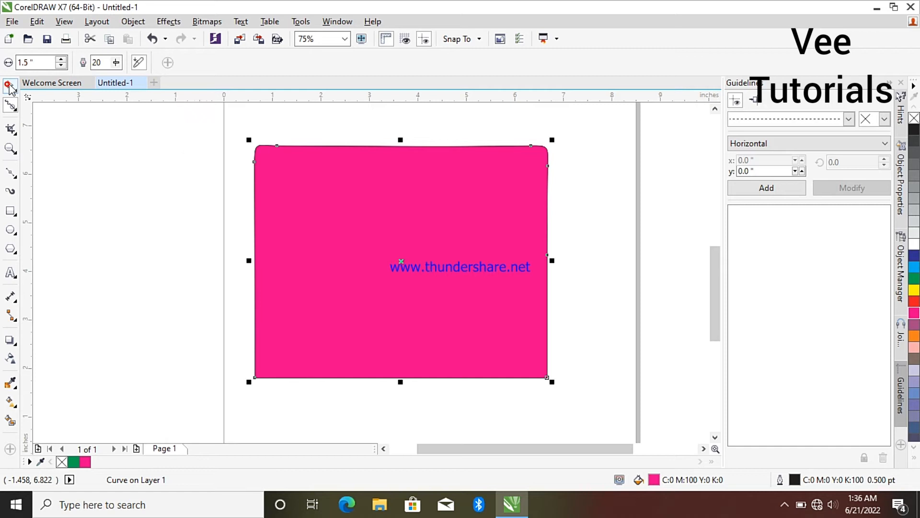
{"action": "left_click", "coordinate": [155, 39]}
{"action": "left_click", "coordinate": [154, 39]}
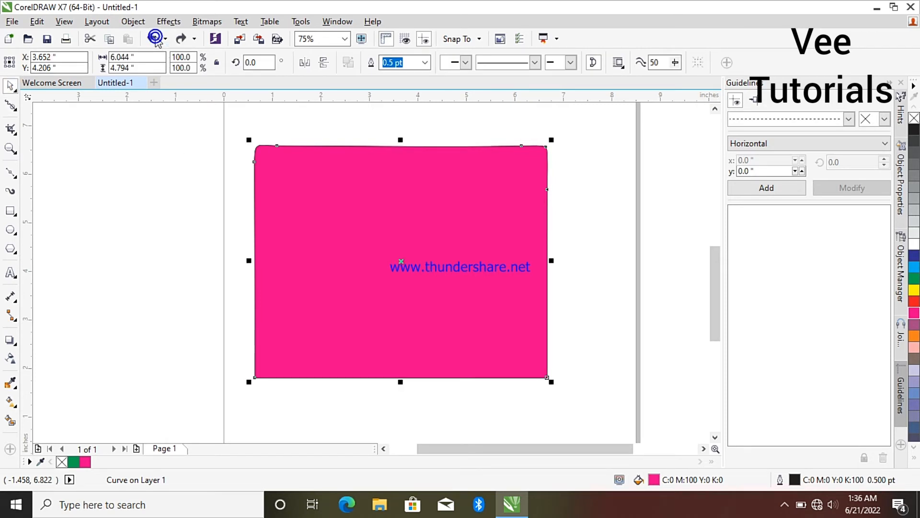
{"action": "left_click", "coordinate": [154, 39]}
{"action": "left_click", "coordinate": [155, 39]}
{"action": "left_click", "coordinate": [154, 39]}
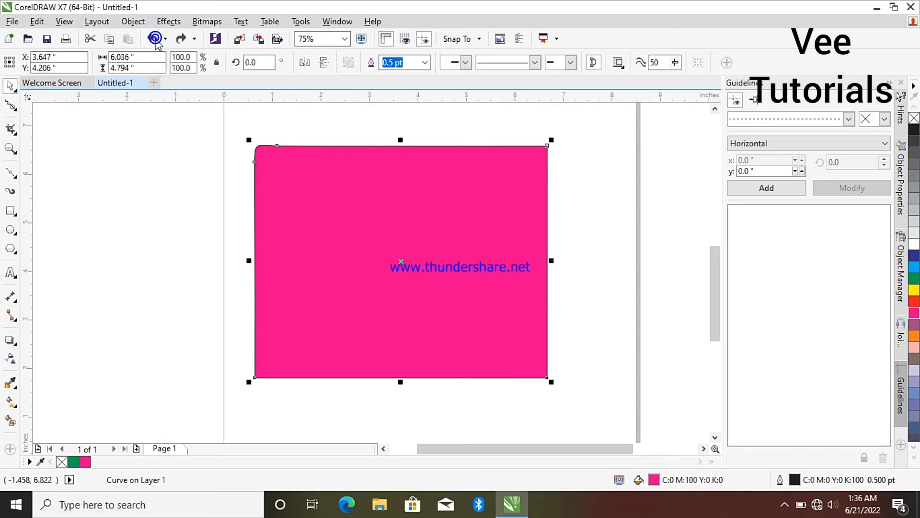
{"action": "left_click", "coordinate": [154, 39]}
{"action": "left_click", "coordinate": [155, 40]}
{"action": "left_click", "coordinate": [155, 40]}
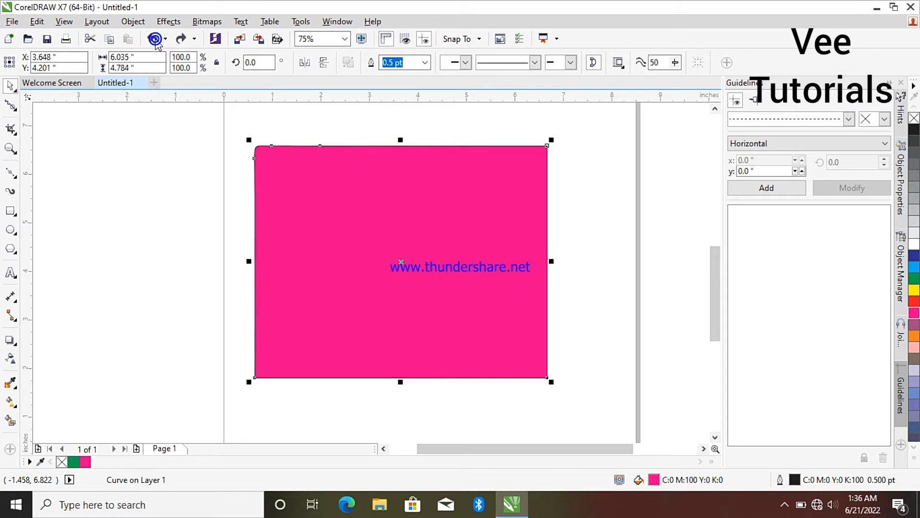
{"action": "left_click", "coordinate": [154, 40]}
{"action": "left_click", "coordinate": [155, 40]}
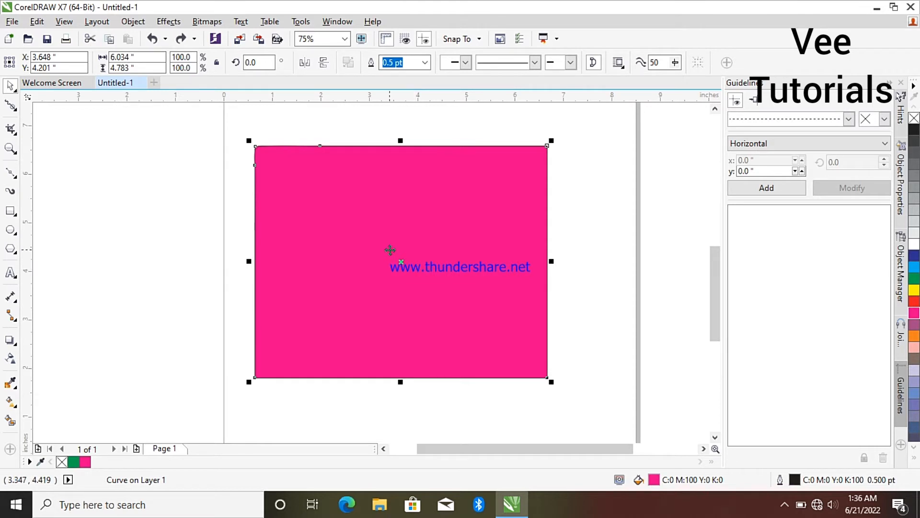
Step: Move the rectangle left across the page edge and push its upper-left corner deep inward with the Smear tool at 1.5 inches and pressure 85
{"action": "left_click_drag", "start_coordinate": [390, 250], "coordinate": [320, 255]}
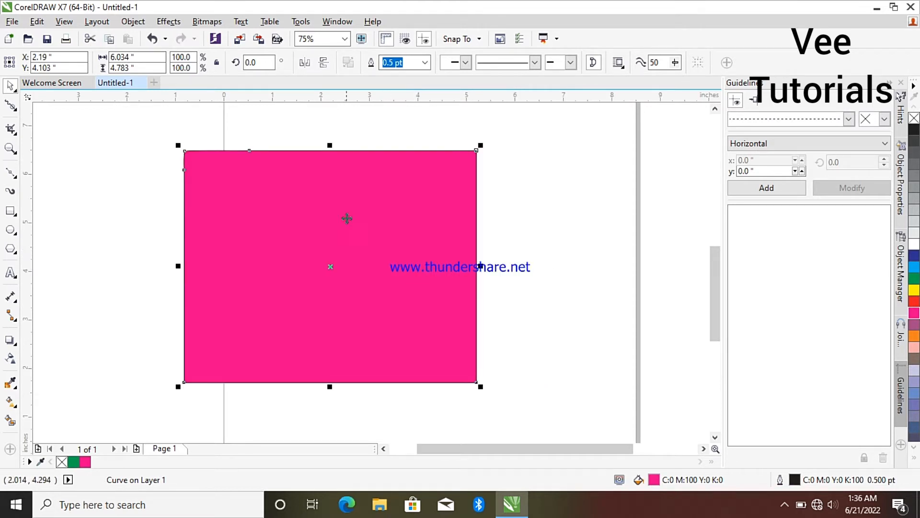
{"action": "left_click", "coordinate": [17, 113]}
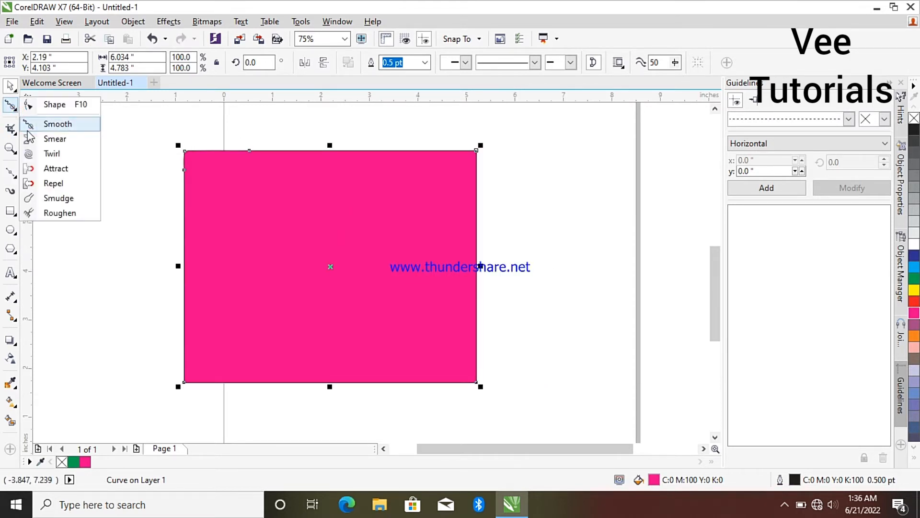
{"action": "left_click", "coordinate": [53, 139]}
{"action": "mouse_move", "coordinate": [183, 150]}
{"action": "left_mouse_down"}
{"action": "mouse_move", "coordinate": [207, 172]}
{"action": "mouse_move", "coordinate": [331, 225]}
{"action": "left_mouse_up"}
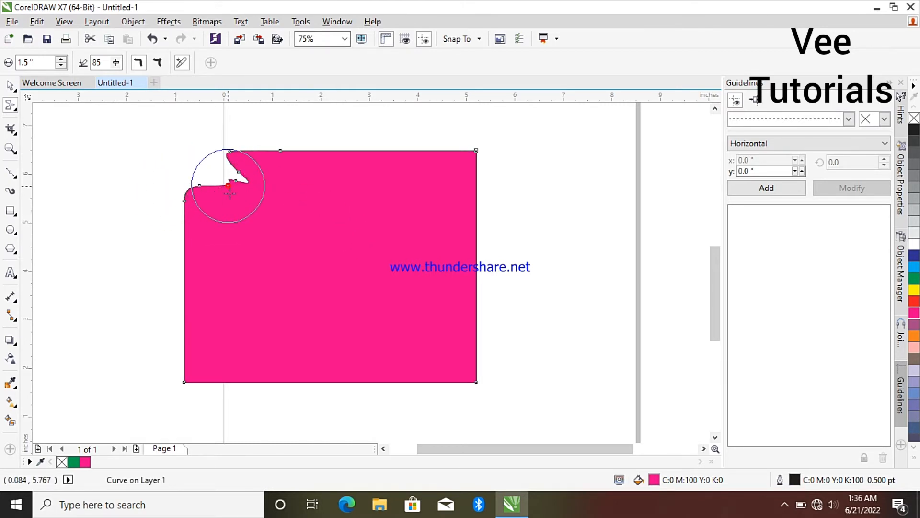
{"action": "left_click_drag", "start_coordinate": [230, 192], "coordinate": [282, 265]}
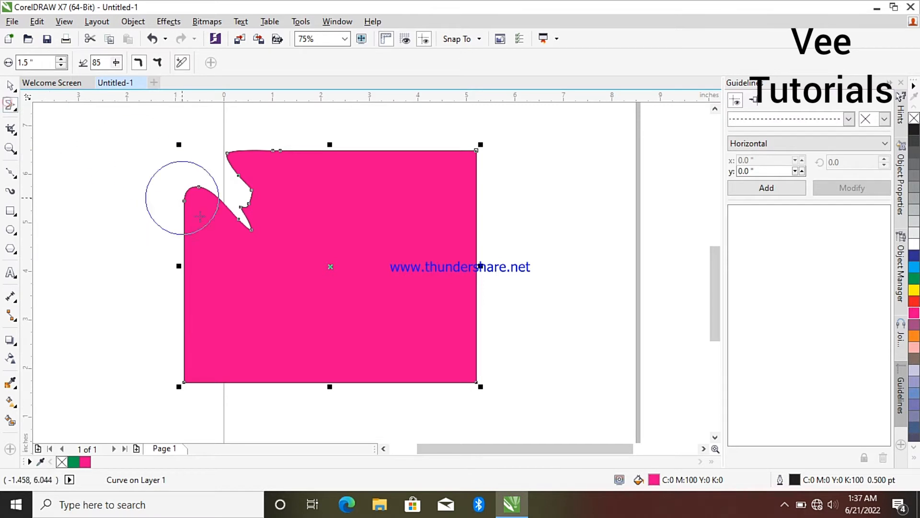
{"action": "left_click", "coordinate": [264, 256]}
{"action": "left_click_drag", "start_coordinate": [253, 231], "coordinate": [287, 268]}
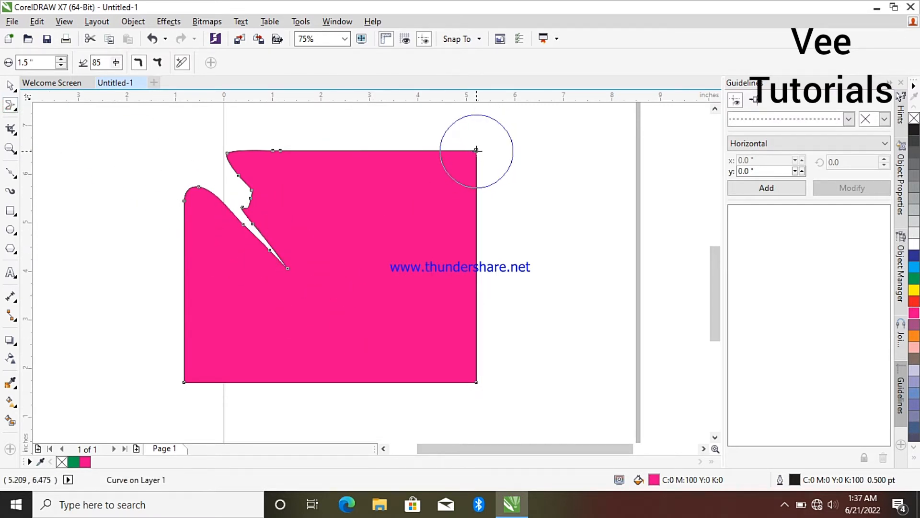
Step: Smear the upper-right, lower-left and lower-right corners of the magenta shape inward toward its centre
{"action": "mouse_move", "coordinate": [479, 153]}
{"action": "left_mouse_down"}
{"action": "mouse_move", "coordinate": [445, 195]}
{"action": "mouse_move", "coordinate": [437, 229]}
{"action": "left_mouse_up"}
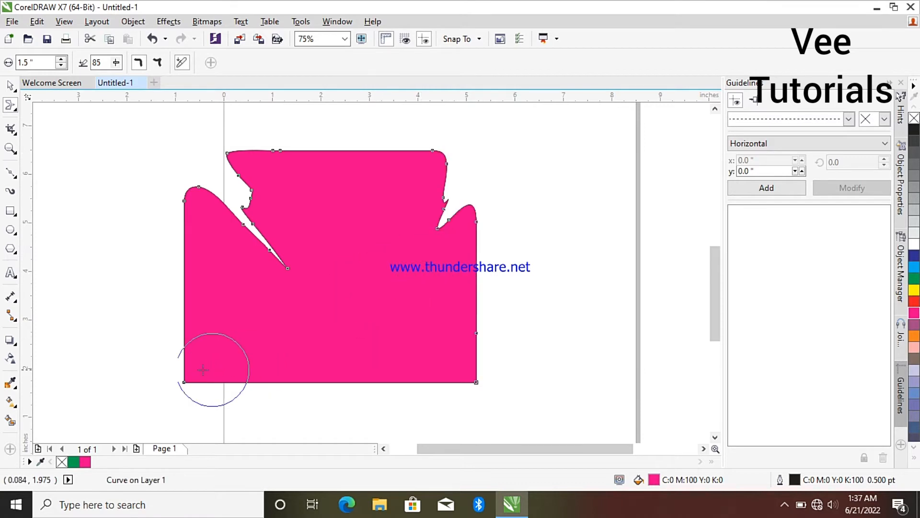
{"action": "left_click_drag", "start_coordinate": [185, 382], "coordinate": [304, 273]}
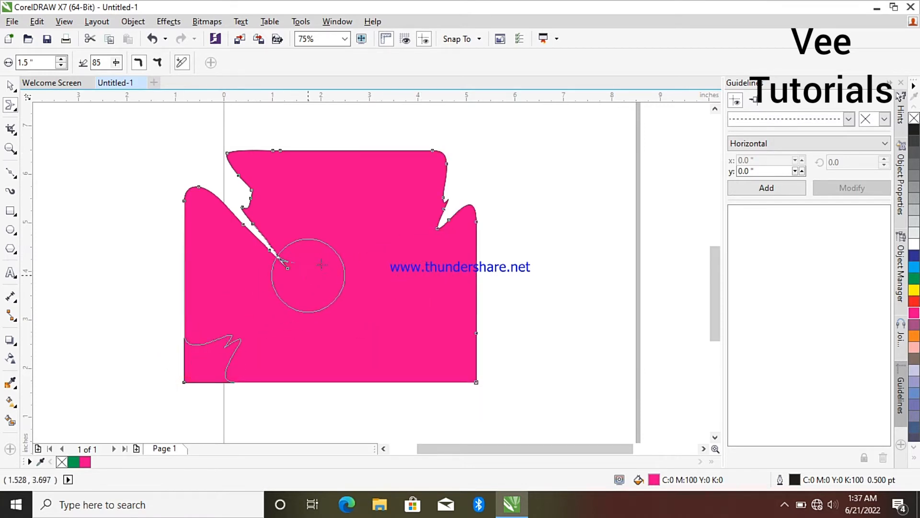
{"action": "left_click_drag", "start_coordinate": [473, 372], "coordinate": [433, 320]}
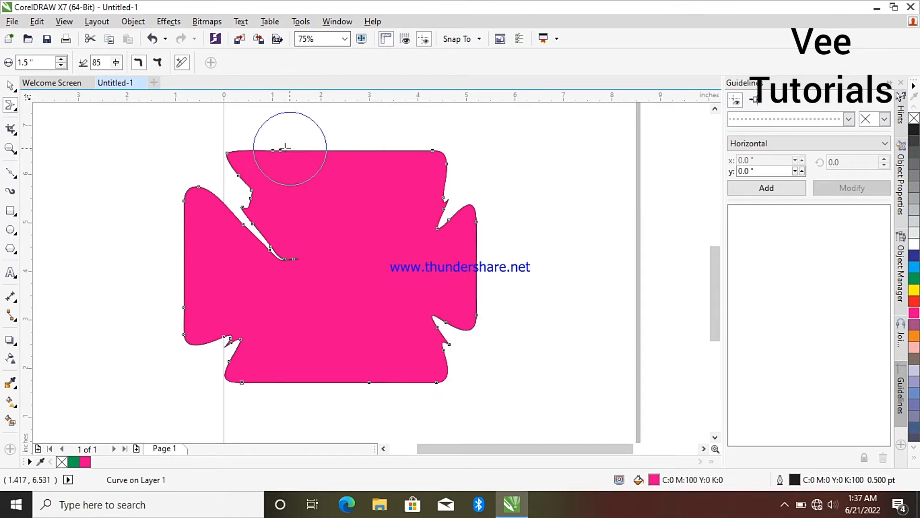
Step: Smear further notches inward along the top, left, right and bottom edges of the magenta shape at 1.5 inches and pressure 85
{"action": "left_click_drag", "start_coordinate": [281, 148], "coordinate": [306, 210]}
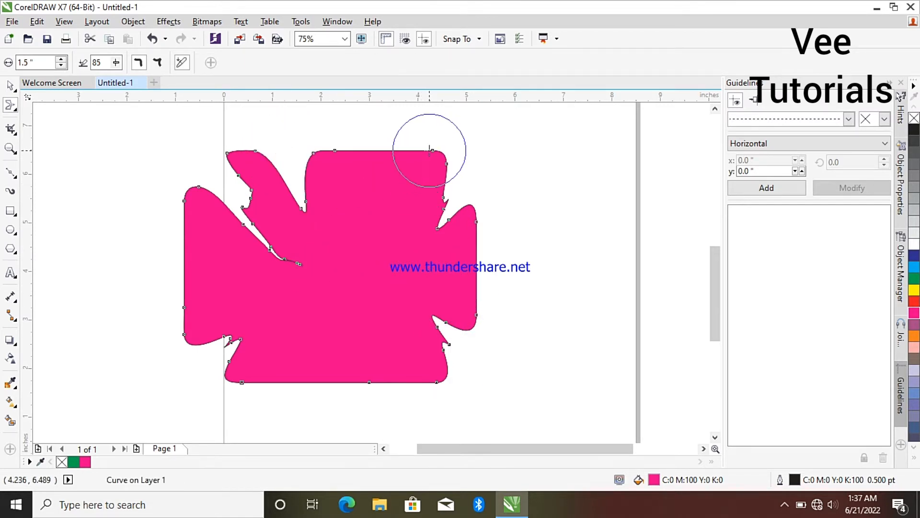
{"action": "left_click_drag", "start_coordinate": [431, 150], "coordinate": [389, 197]}
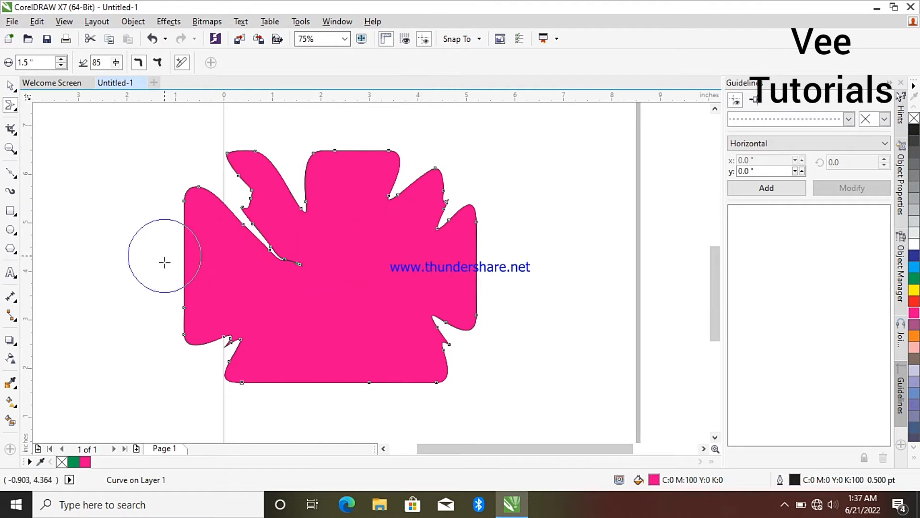
{"action": "left_click_drag", "start_coordinate": [186, 307], "coordinate": [288, 308]}
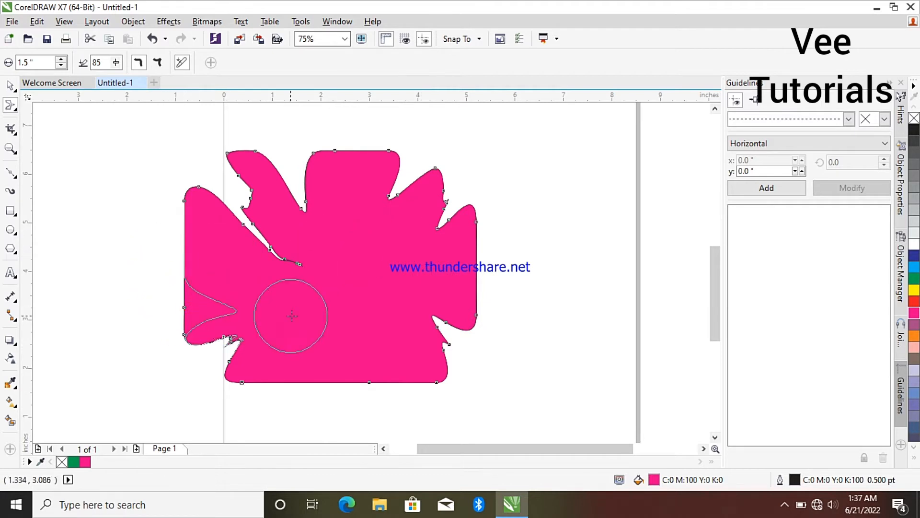
{"action": "left_click_drag", "start_coordinate": [183, 200], "coordinate": [304, 318]}
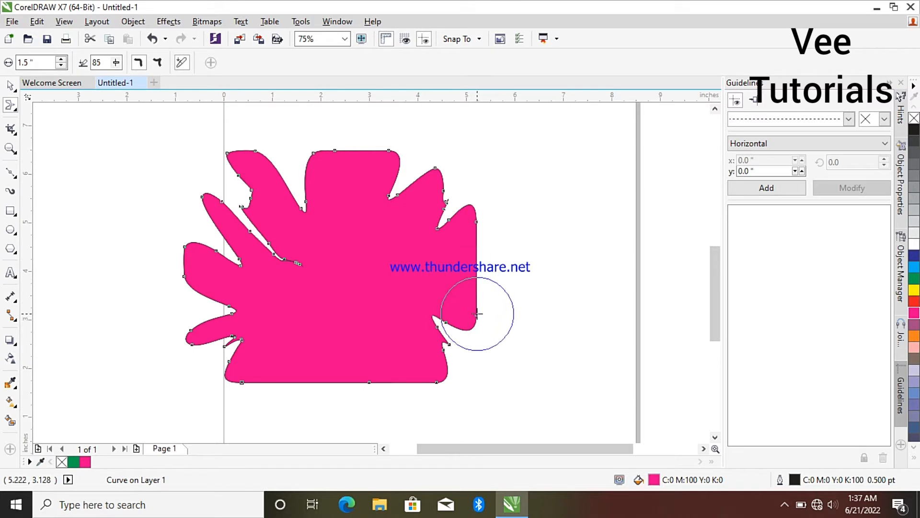
{"action": "left_click_drag", "start_coordinate": [473, 309], "coordinate": [379, 295]}
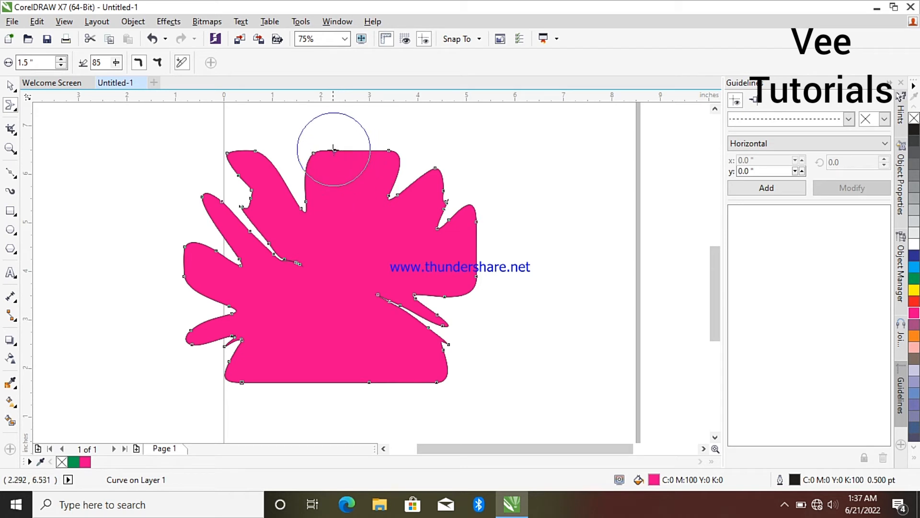
{"action": "left_click_drag", "start_coordinate": [334, 150], "coordinate": [342, 196]}
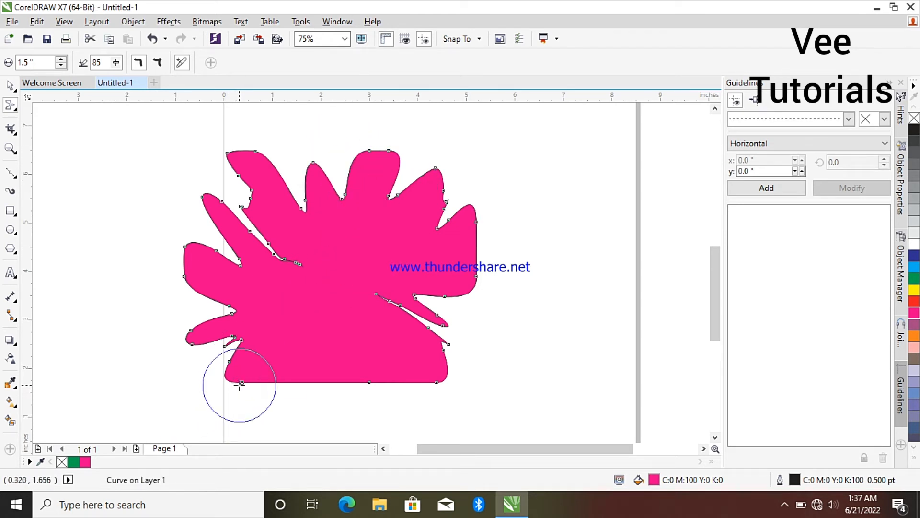
{"action": "mouse_move", "coordinate": [240, 384]}
{"action": "left_mouse_down"}
{"action": "mouse_move", "coordinate": [242, 374]}
{"action": "mouse_move", "coordinate": [398, 291]}
{"action": "left_mouse_up"}
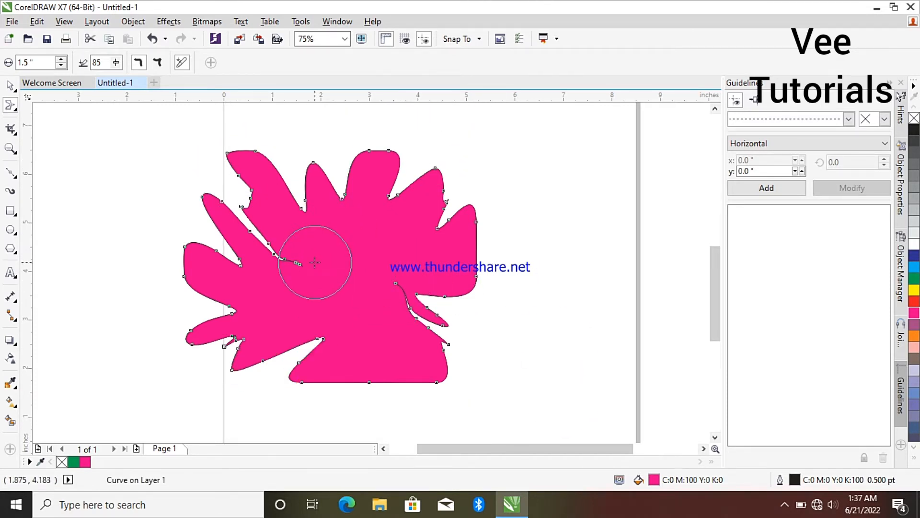
{"action": "scroll", "coordinate": [312, 259], "scroll_direction": "down", "scroll_amount": 2}
{"action": "scroll", "coordinate": [286, 268], "scroll_direction": "up", "scroll_amount": 2}
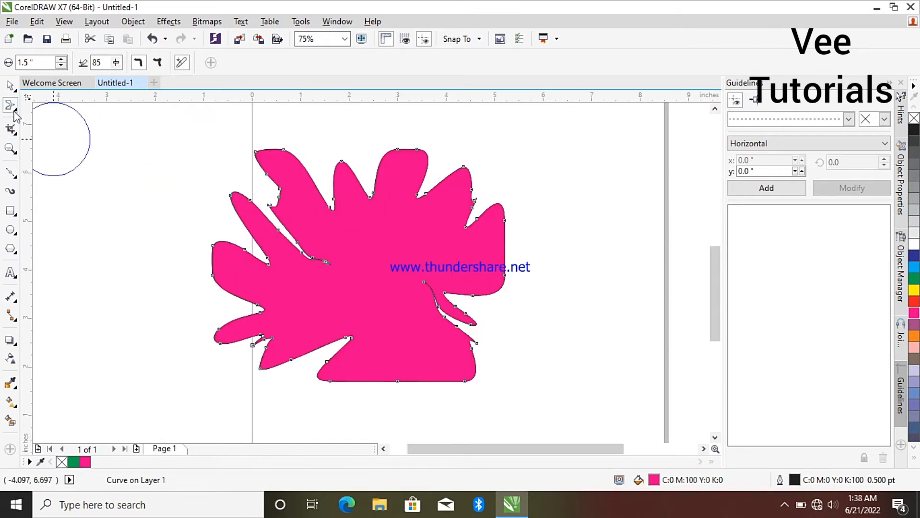
Step: Delete the smeared magenta shape
{"action": "left_click", "coordinate": [11, 86]}
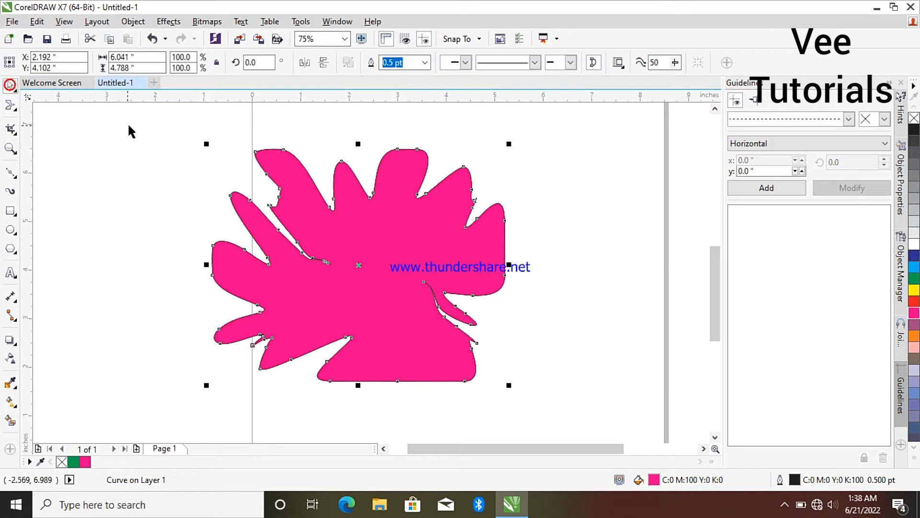
{"action": "right_click", "coordinate": [373, 259]}
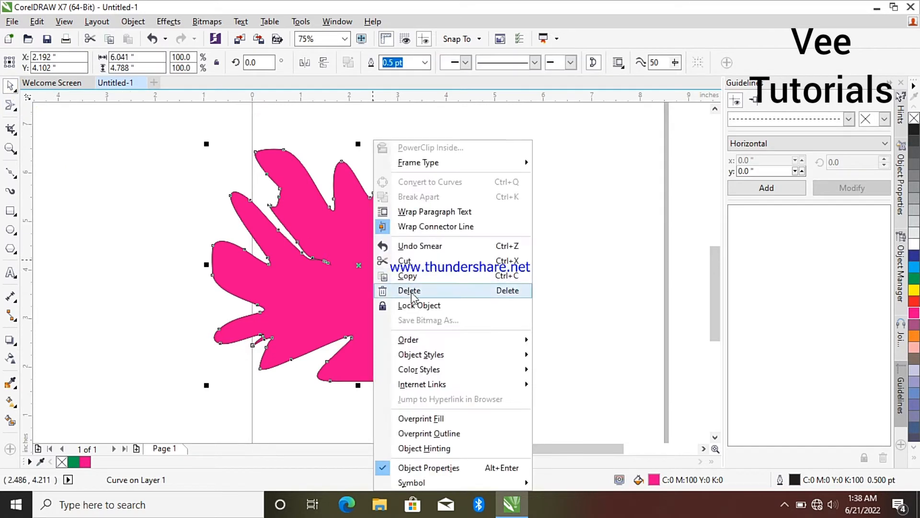
{"action": "left_click", "coordinate": [412, 289]}
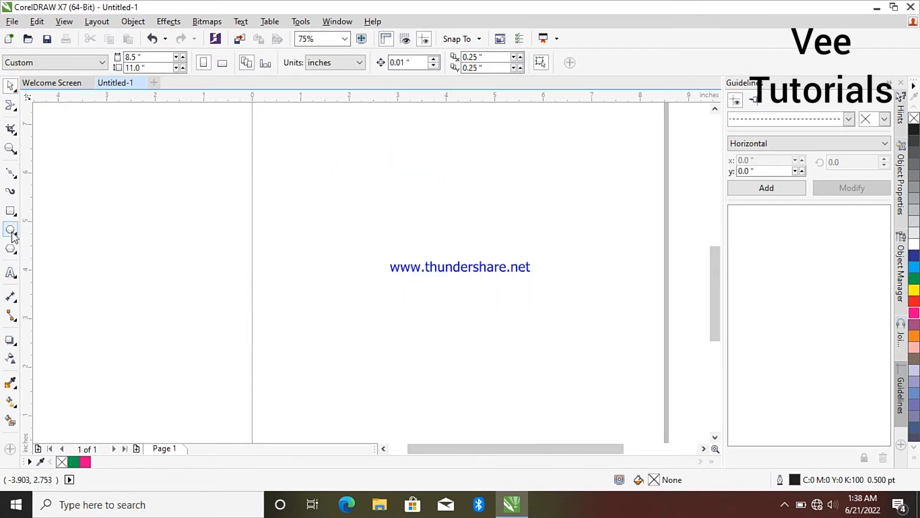
Step: Draw a rectangle about 4.36 by 3.03 inches on the page and fill it green
{"action": "left_click", "coordinate": [10, 210]}
{"action": "left_click_drag", "start_coordinate": [332, 225], "coordinate": [543, 373]}
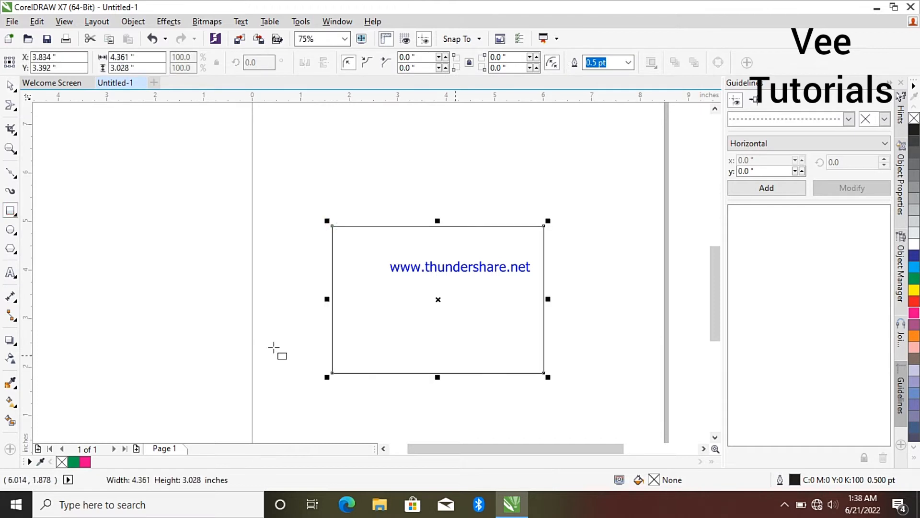
{"action": "left_click", "coordinate": [77, 462]}
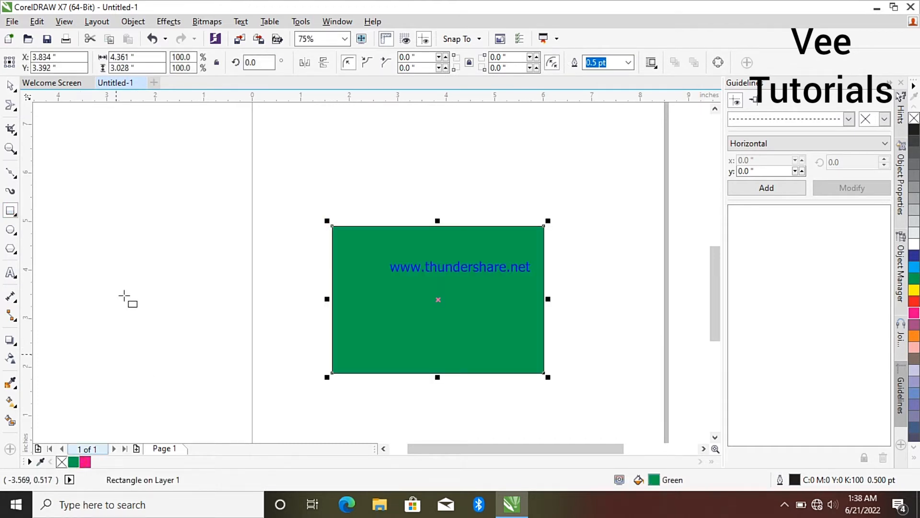
Step: Twirl both upper corners of the green rectangle into spirals with the Twirl tool at 1.5 inches and rate 50
{"action": "left_click", "coordinate": [11, 105]}
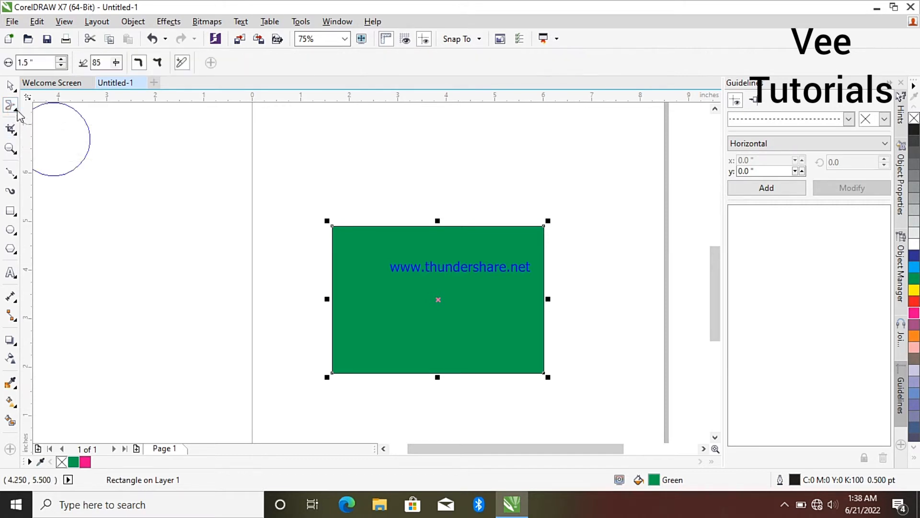
{"action": "left_click", "coordinate": [18, 110]}
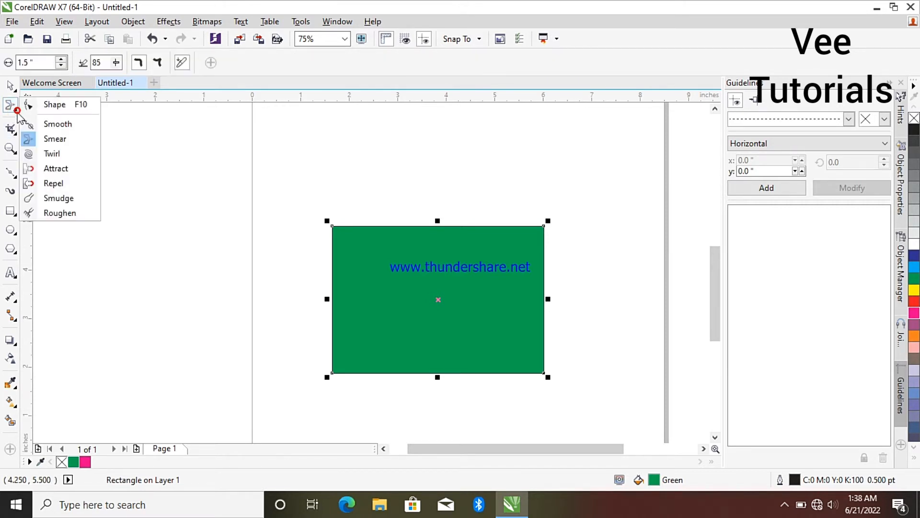
{"action": "left_click", "coordinate": [52, 153]}
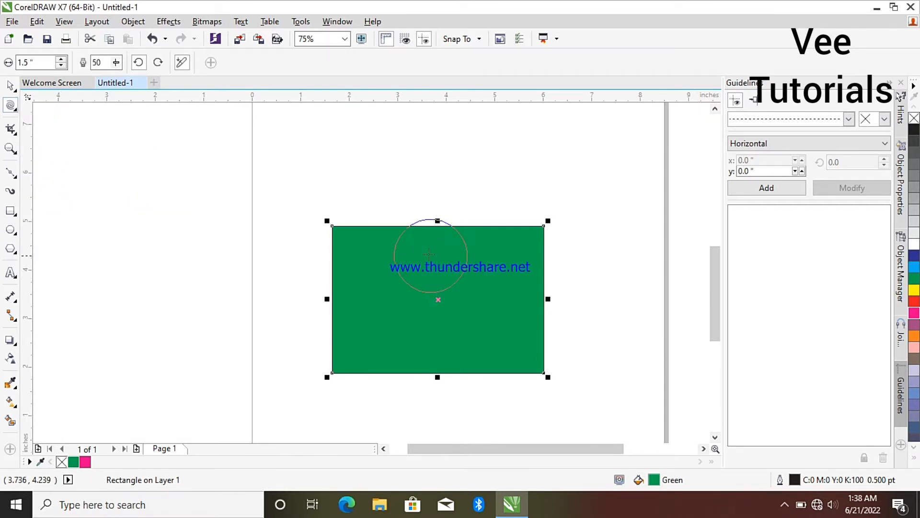
{"action": "scroll", "coordinate": [428, 254], "scroll_direction": "up", "scroll_amount": 3}
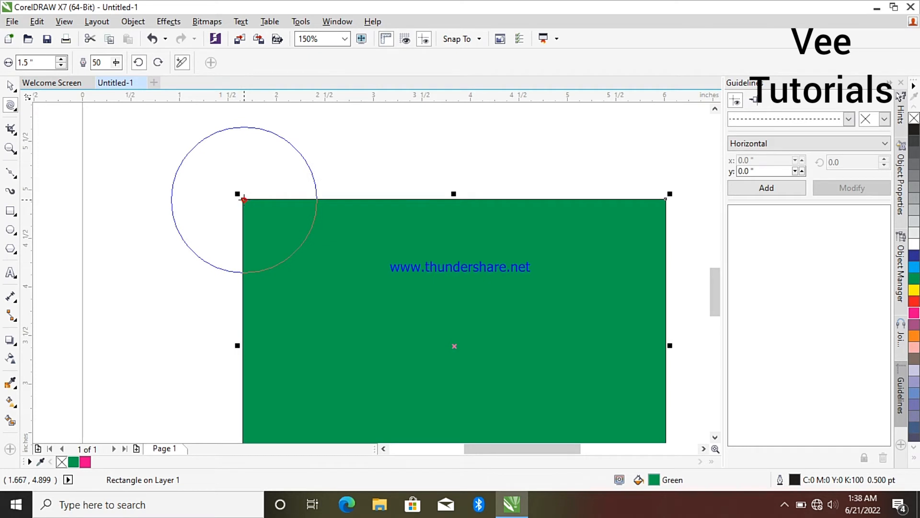
{"action": "left_click_drag", "start_coordinate": [244, 199], "coordinate": [260, 222]}
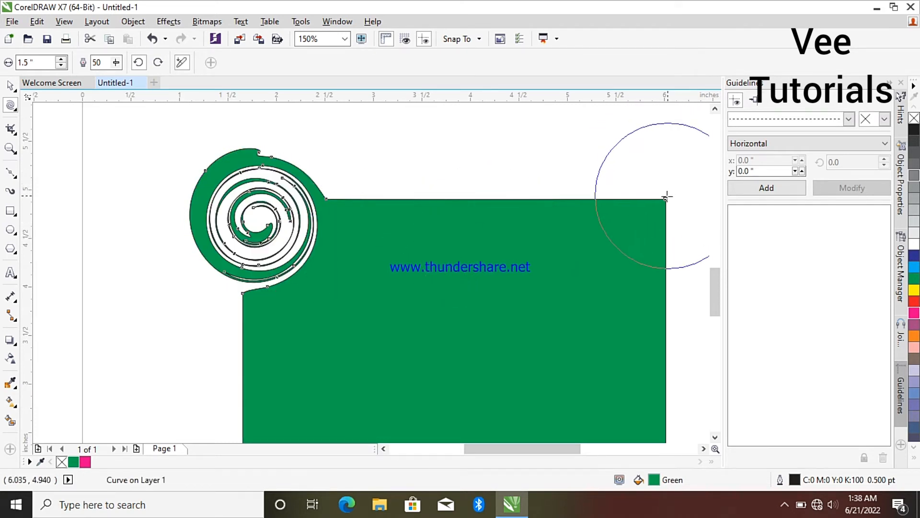
{"action": "left_click_drag", "start_coordinate": [666, 197], "coordinate": [663, 201]}
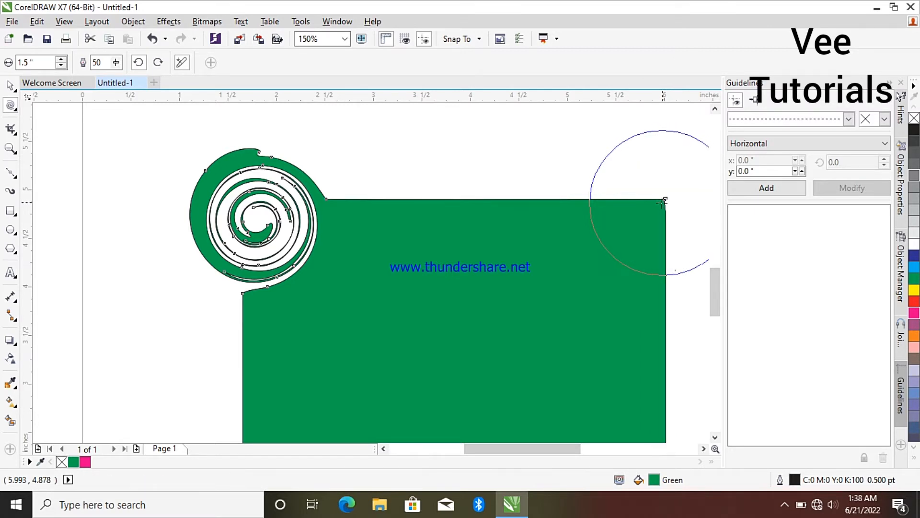
{"action": "scroll", "coordinate": [628, 319], "scroll_direction": "down", "scroll_amount": 1}
{"action": "scroll", "coordinate": [682, 243], "scroll_direction": "up", "scroll_amount": 1}
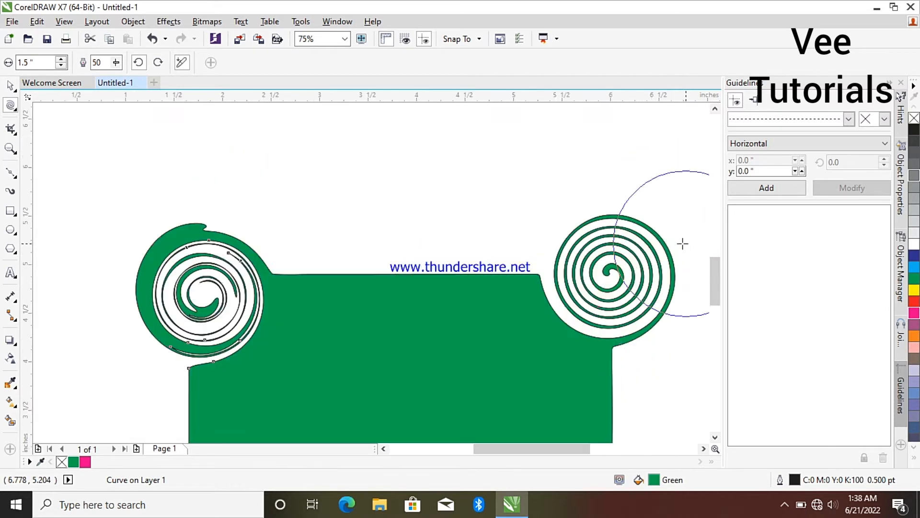
{"action": "scroll", "coordinate": [682, 244], "scroll_direction": "up", "scroll_amount": 1}
{"action": "scroll", "coordinate": [649, 289], "scroll_direction": "down", "scroll_amount": 2}
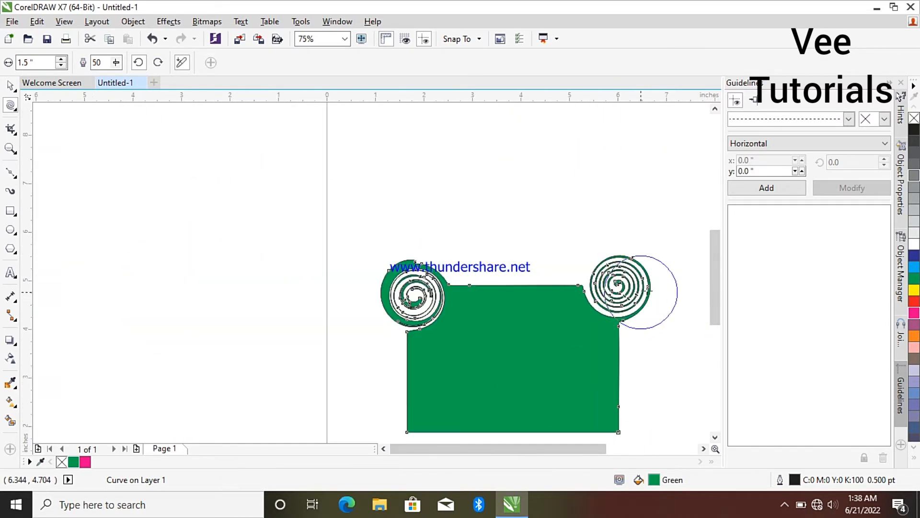
Step: Twirl the lower-right and lower-left corners of the green rectangle into spirals
{"action": "left_click_drag", "start_coordinate": [714, 271], "coordinate": [714, 287]}
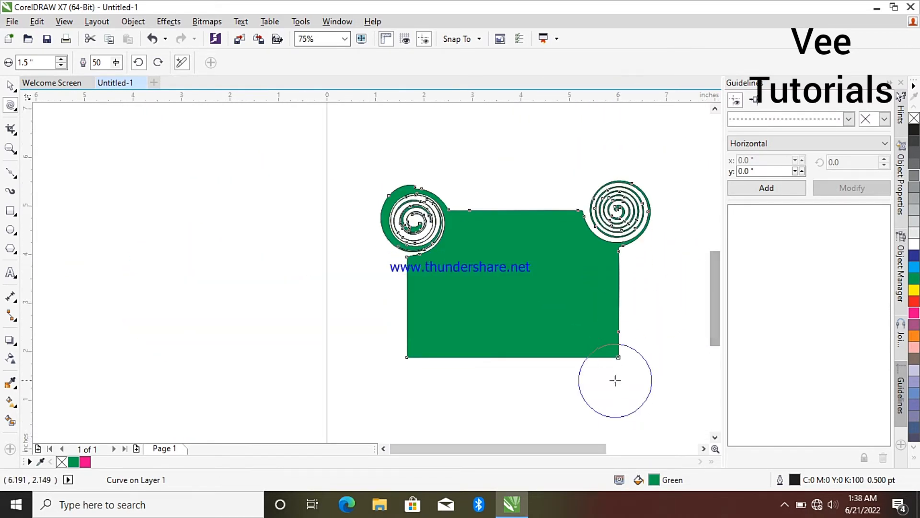
{"action": "left_click_drag", "start_coordinate": [617, 357], "coordinate": [611, 352]}
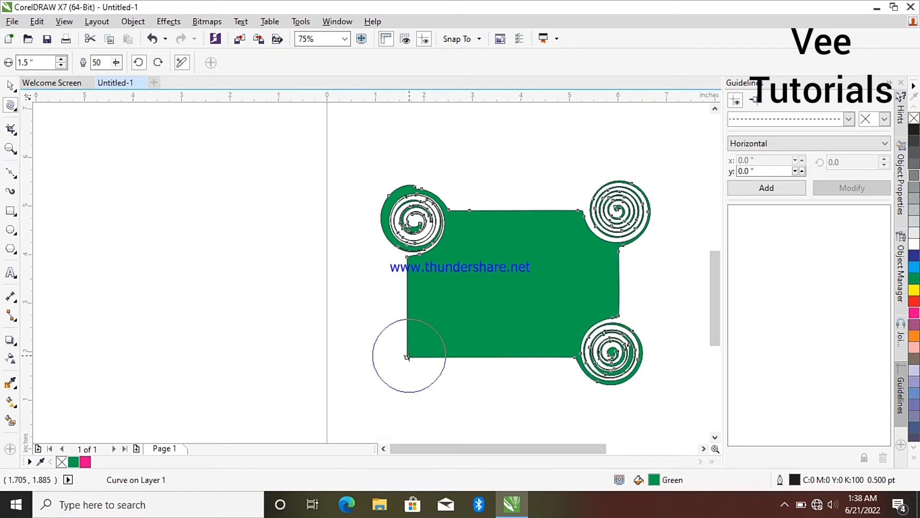
{"action": "left_click_drag", "start_coordinate": [407, 357], "coordinate": [411, 358]}
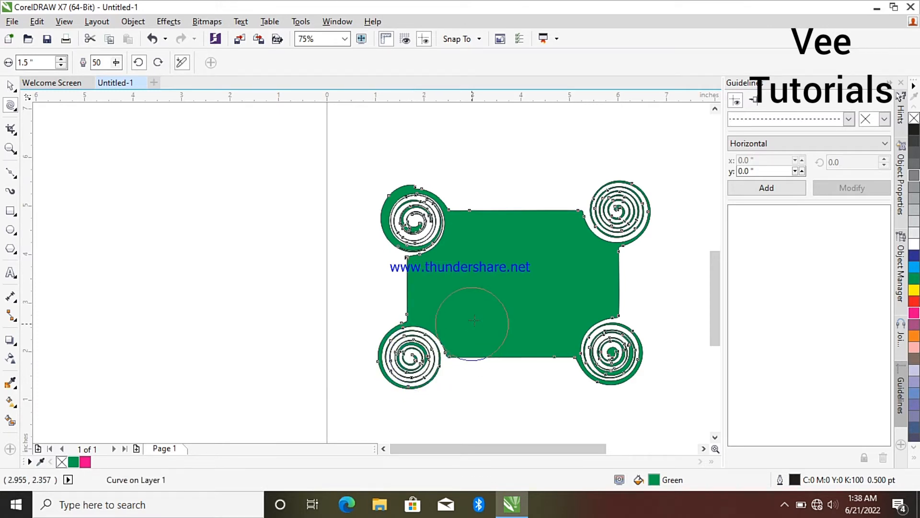
Step: Twirl a spiral at the middle of the bottom, top, right and left edges of the green shape
{"action": "left_click", "coordinate": [511, 357]}
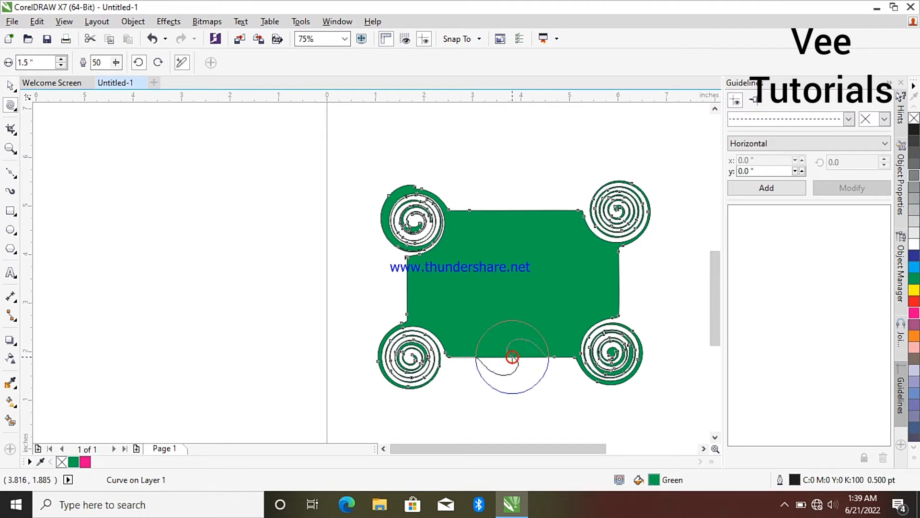
{"action": "left_click_drag", "start_coordinate": [512, 359], "coordinate": [512, 359]}
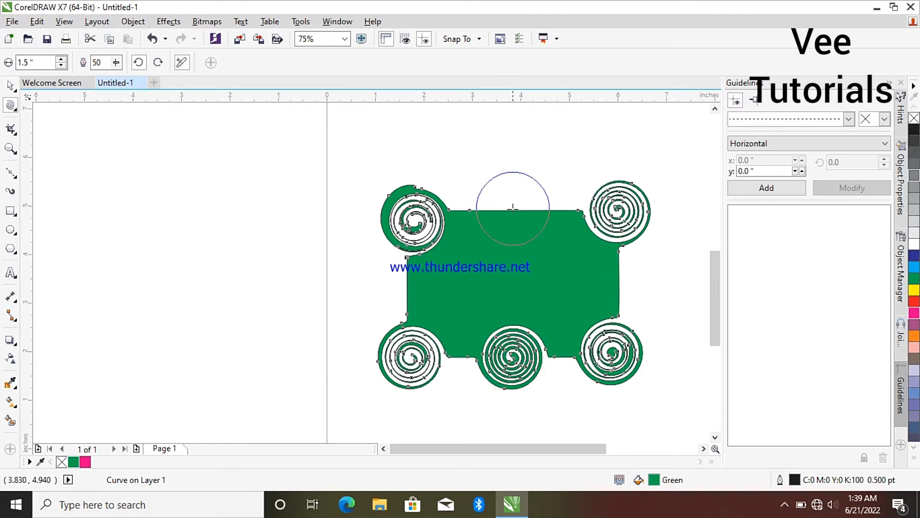
{"action": "left_click_drag", "start_coordinate": [512, 209], "coordinate": [514, 210]}
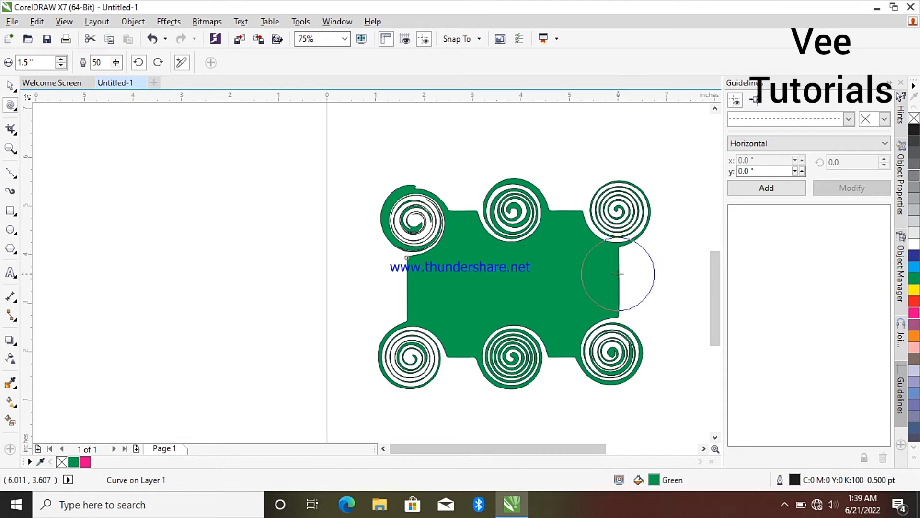
{"action": "left_click_drag", "start_coordinate": [618, 274], "coordinate": [617, 280]}
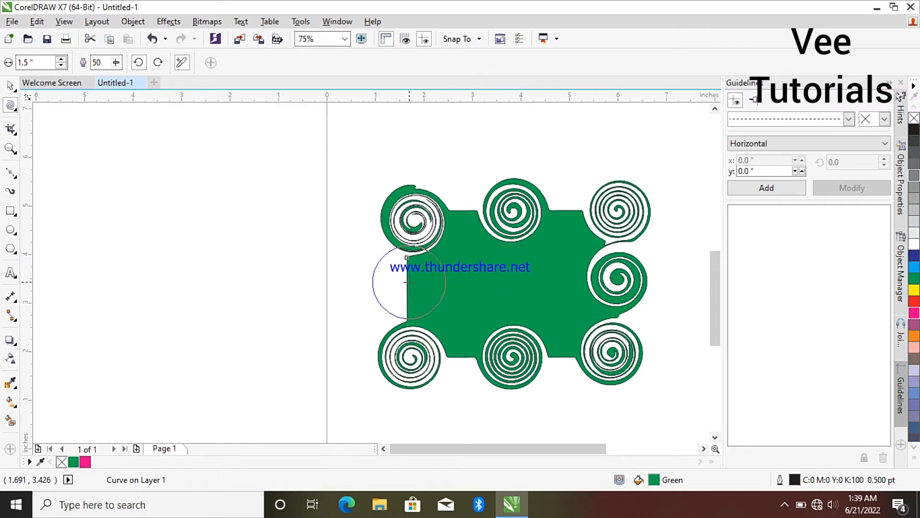
{"action": "left_click_drag", "start_coordinate": [407, 281], "coordinate": [409, 286]}
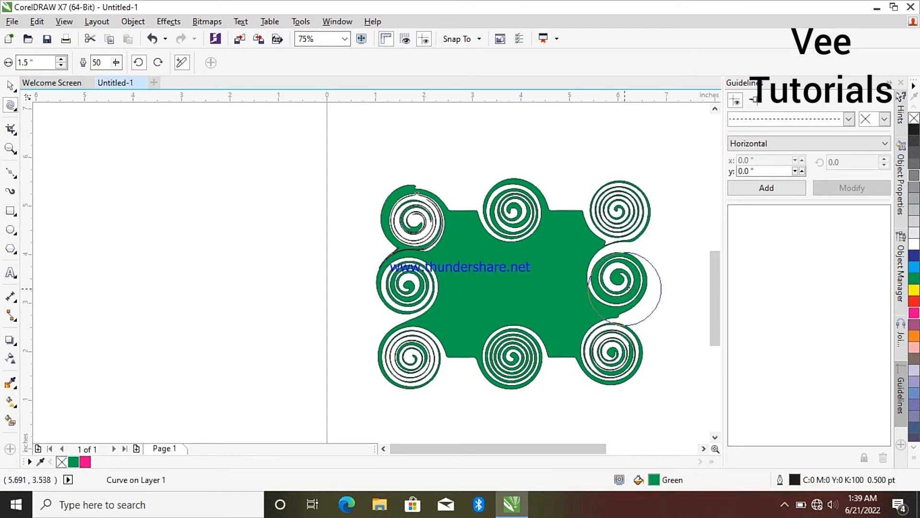
Step: Move the twirled shape up and to the left across the page edge and overlay a copy of it scaled to 97.3% height
{"action": "scroll", "coordinate": [628, 287], "scroll_direction": "down", "scroll_amount": 1}
{"action": "scroll", "coordinate": [628, 287], "scroll_direction": "up", "scroll_amount": 1}
{"action": "scroll", "coordinate": [630, 288], "scroll_direction": "up", "scroll_amount": 2}
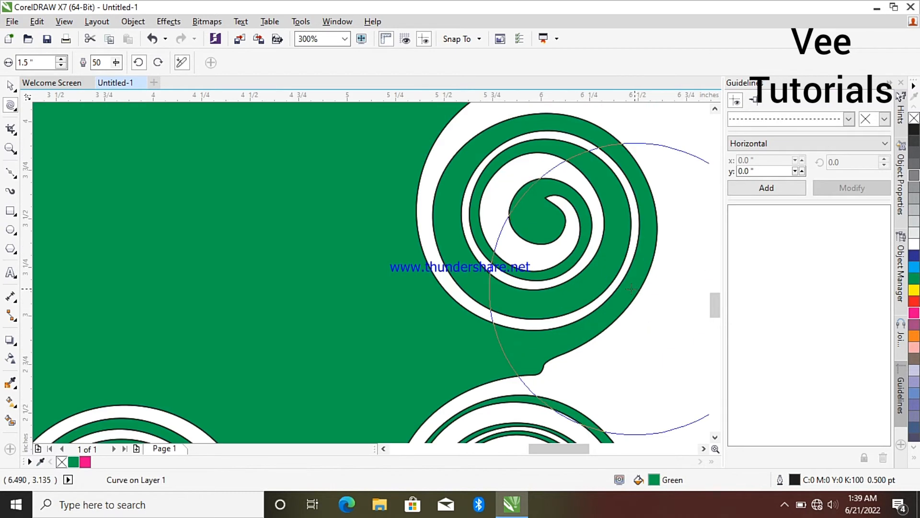
{"action": "scroll", "coordinate": [632, 289], "scroll_direction": "down", "scroll_amount": 2}
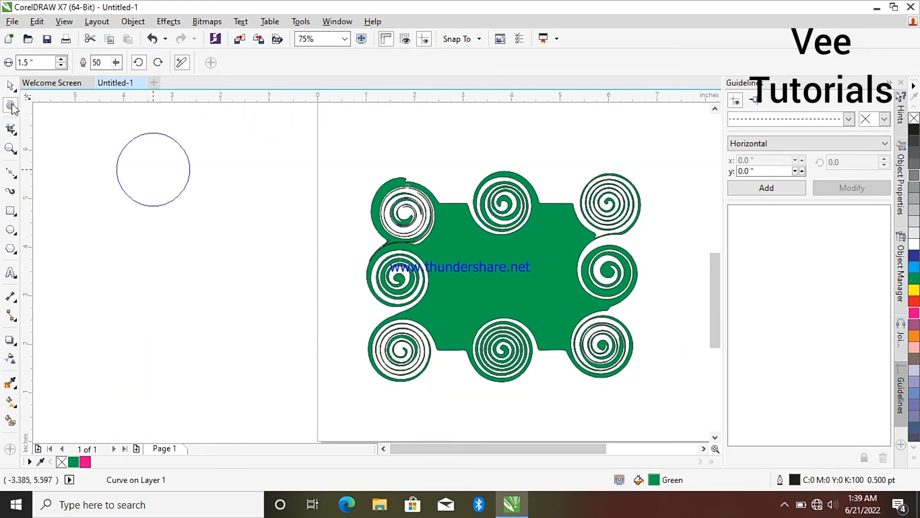
{"action": "left_click", "coordinate": [11, 86]}
{"action": "left_click_drag", "start_coordinate": [505, 181], "coordinate": [441, 147]}
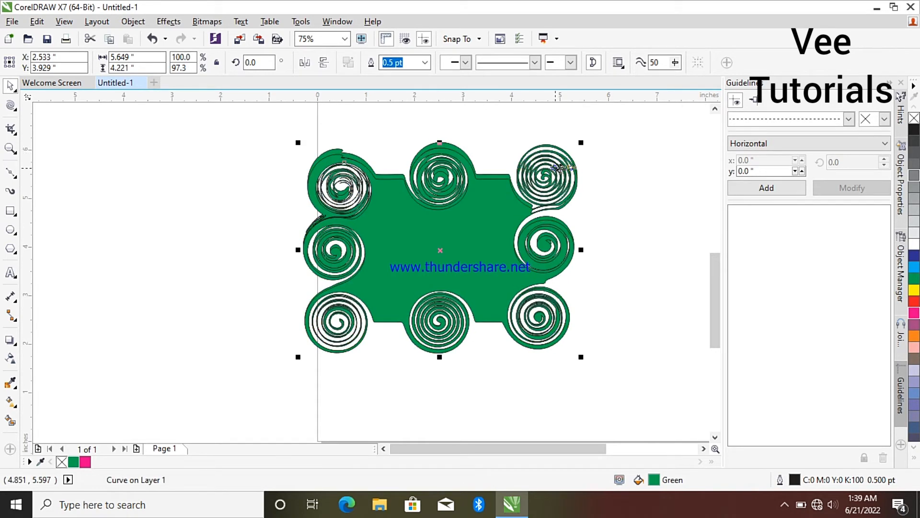
Step: Try 10% black and darker grey fills on the front copy of the twirled shape and settle on red
{"action": "left_click", "coordinate": [916, 236]}
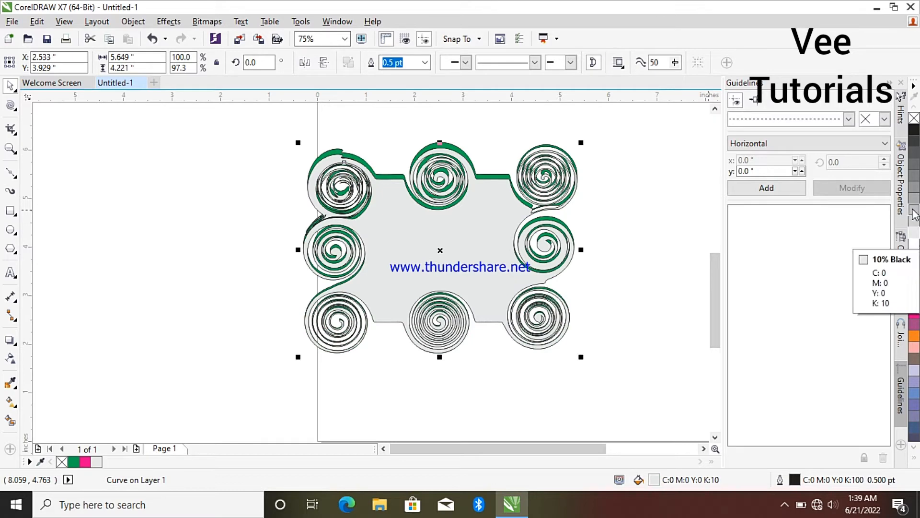
{"action": "left_click", "coordinate": [915, 211]}
{"action": "left_click", "coordinate": [914, 199]}
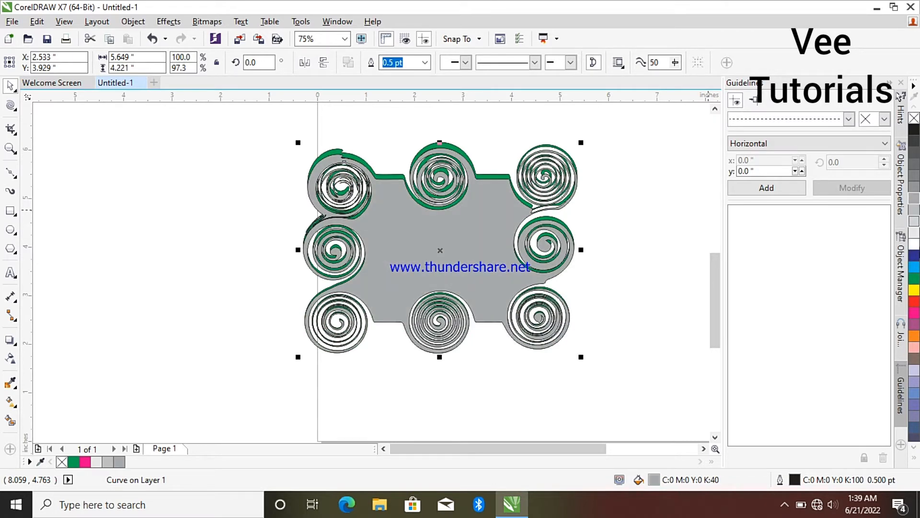
{"action": "left_click", "coordinate": [915, 313]}
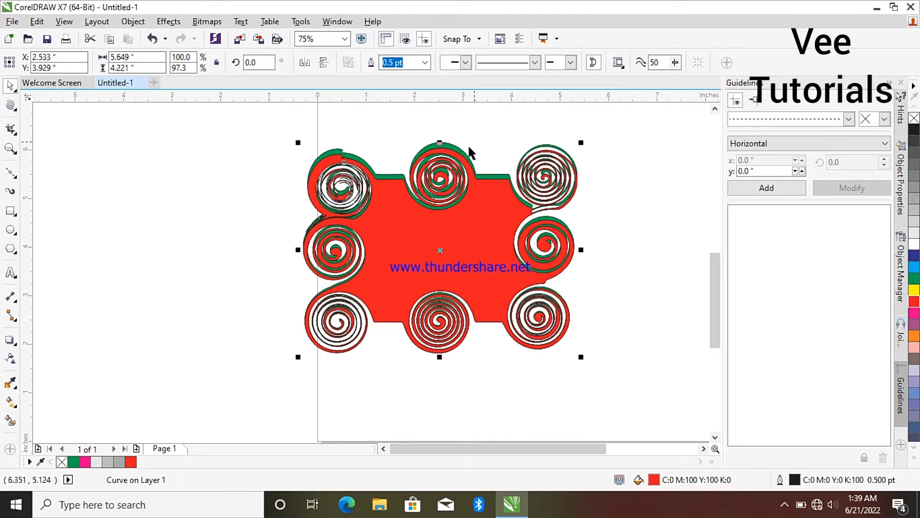
{"action": "scroll", "coordinate": [459, 266], "scroll_direction": "down", "scroll_amount": 1}
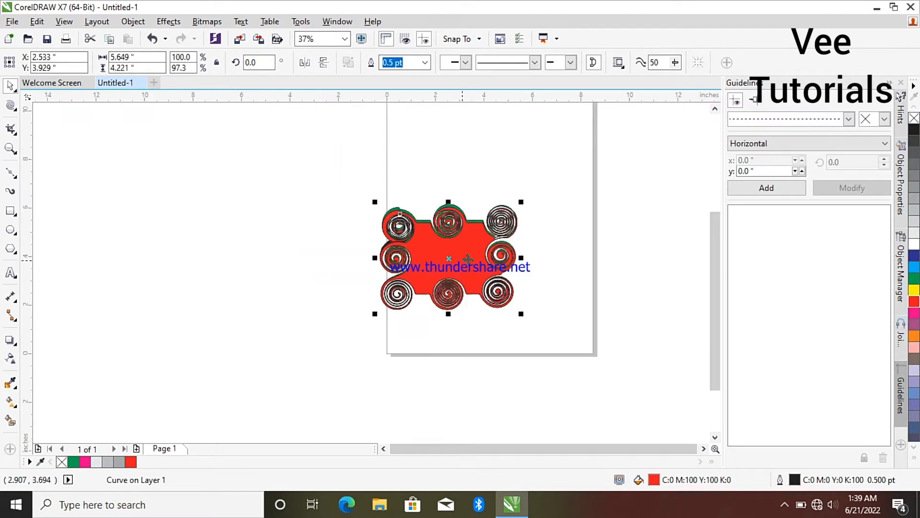
{"action": "scroll", "coordinate": [459, 267], "scroll_direction": "up", "scroll_amount": 2}
{"action": "scroll", "coordinate": [510, 288], "scroll_direction": "down", "scroll_amount": 2}
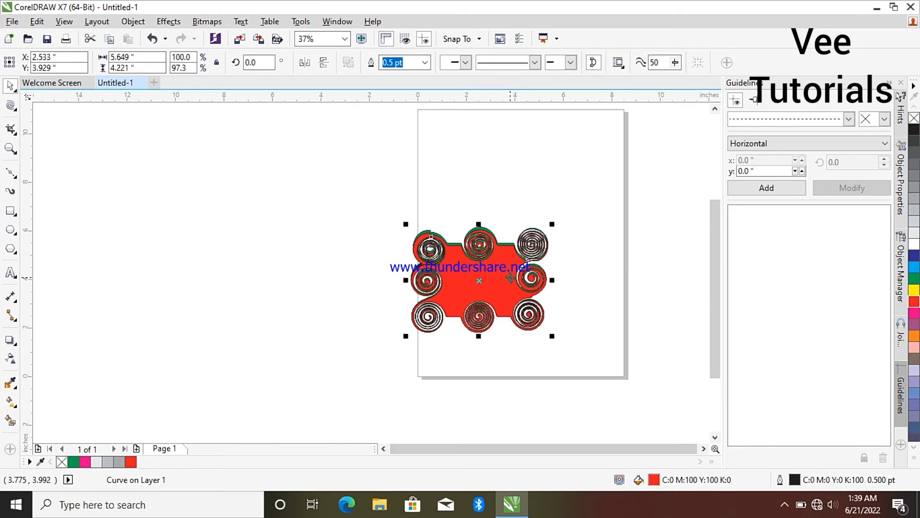
{"action": "scroll", "coordinate": [551, 292], "scroll_direction": "up", "scroll_amount": 1}
{"action": "scroll", "coordinate": [551, 293], "scroll_direction": "up", "scroll_amount": 1}
{"action": "scroll", "coordinate": [550, 290], "scroll_direction": "down", "scroll_amount": 1}
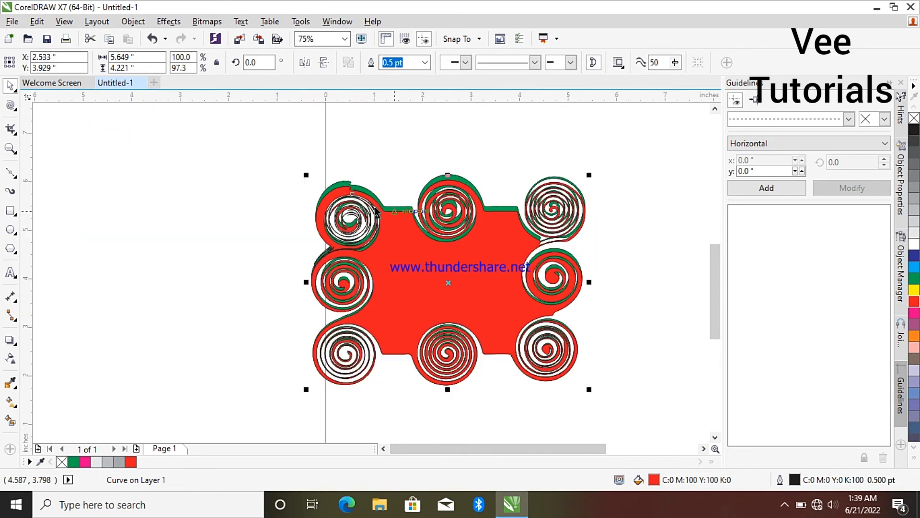
Step: Delete the red front copy and the green twirled shape behind it, leaving the page empty
{"action": "right_click", "coordinate": [452, 242]}
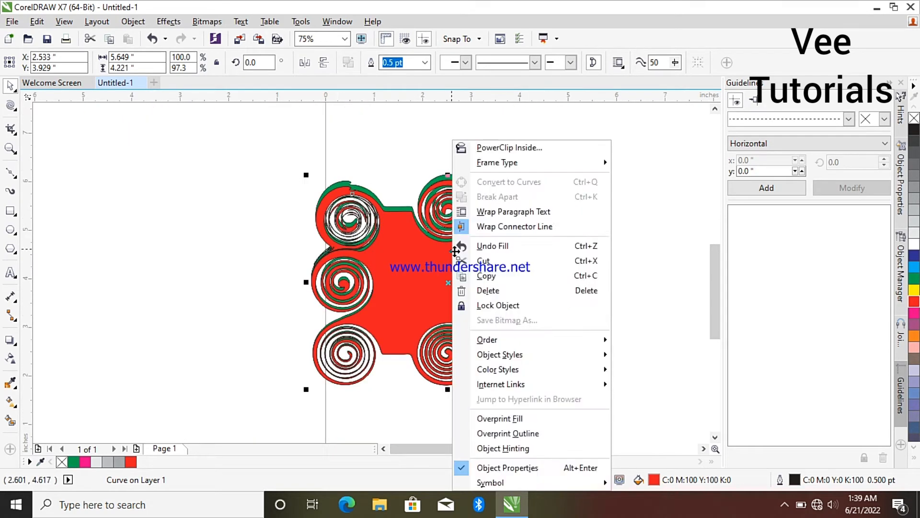
{"action": "left_click", "coordinate": [492, 290]}
{"action": "left_click_drag", "start_coordinate": [272, 143], "coordinate": [640, 404]}
{"action": "right_click", "coordinate": [485, 284]}
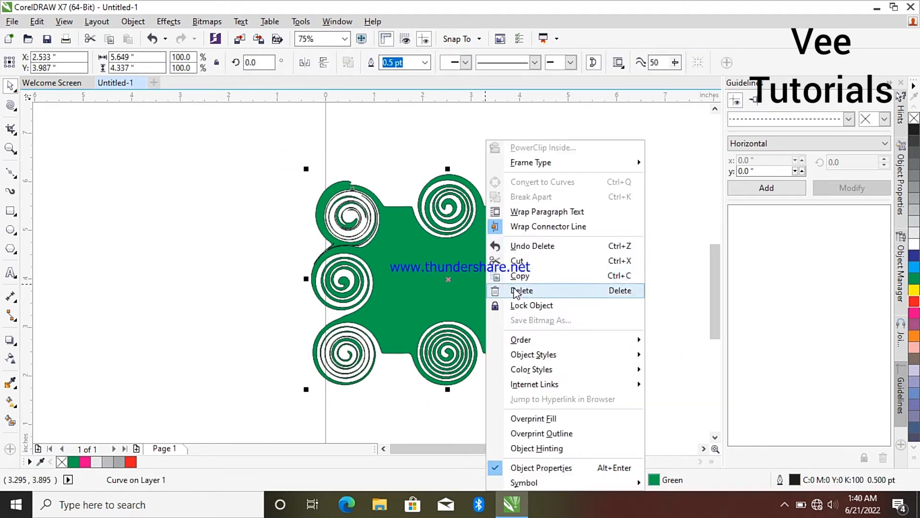
{"action": "left_click", "coordinate": [516, 291]}
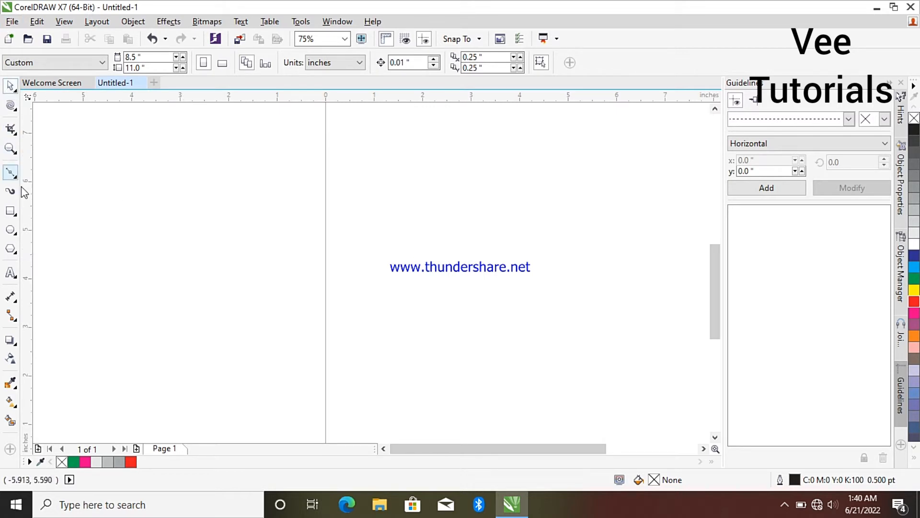
Step: Draw a rectangle about 3.85 by 2.93 inches on the page and fill it with magenta
{"action": "left_click", "coordinate": [11, 211]}
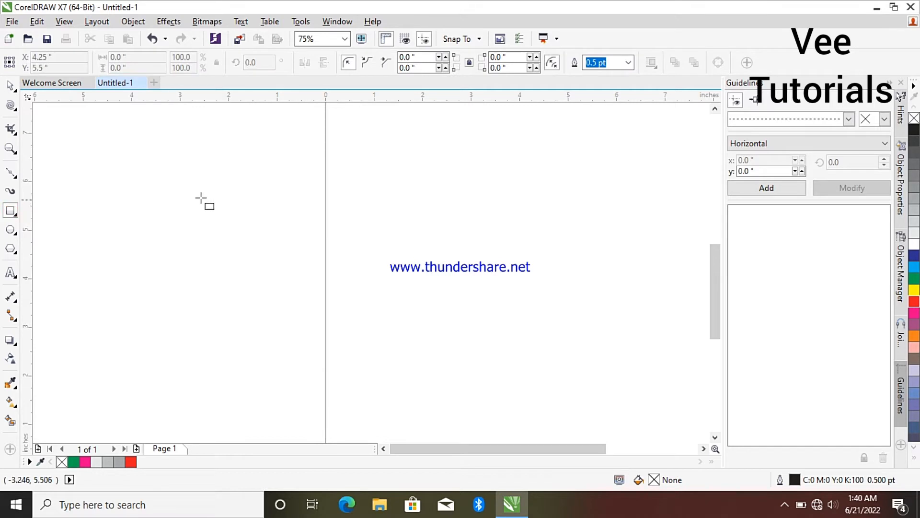
{"action": "left_click", "coordinate": [345, 185]}
{"action": "mouse_move", "coordinate": [380, 224]}
{"action": "left_mouse_down"}
{"action": "mouse_move", "coordinate": [526, 312]}
{"action": "mouse_move", "coordinate": [531, 326]}
{"action": "left_mouse_up"}
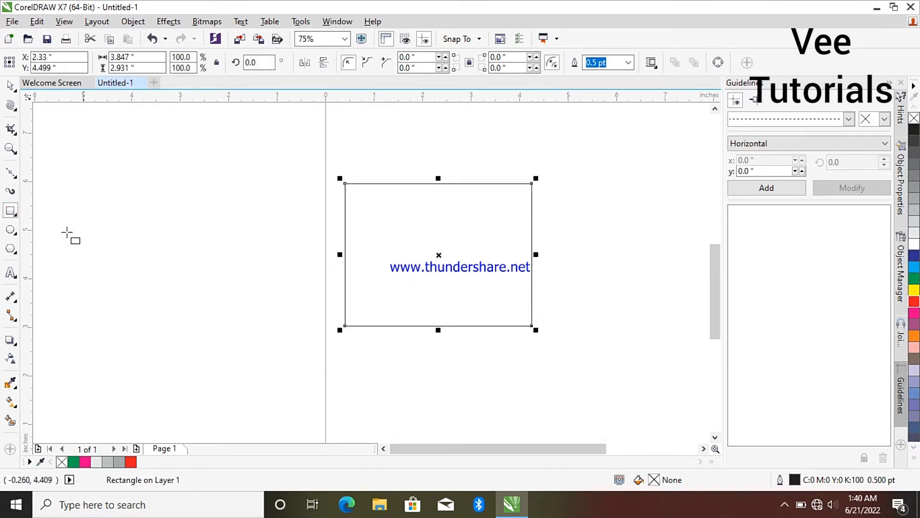
{"action": "left_click", "coordinate": [85, 461]}
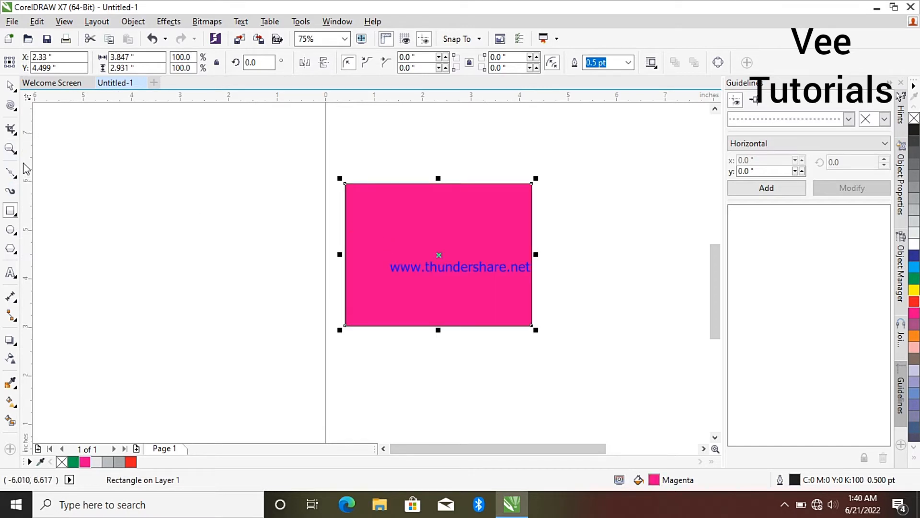
Step: Roughen the magenta rectangle's left edge downwards from its upper-left corner with the Roughen tool
{"action": "left_click", "coordinate": [16, 111]}
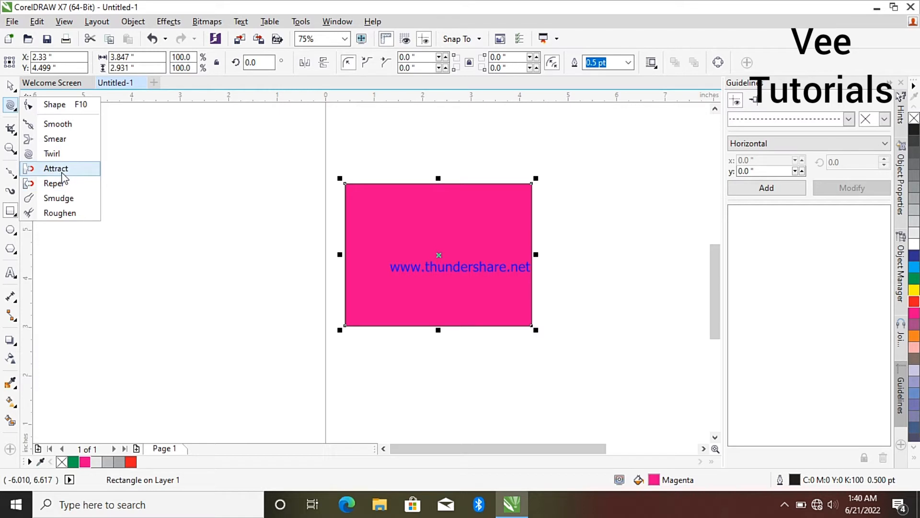
{"action": "left_click", "coordinate": [70, 214]}
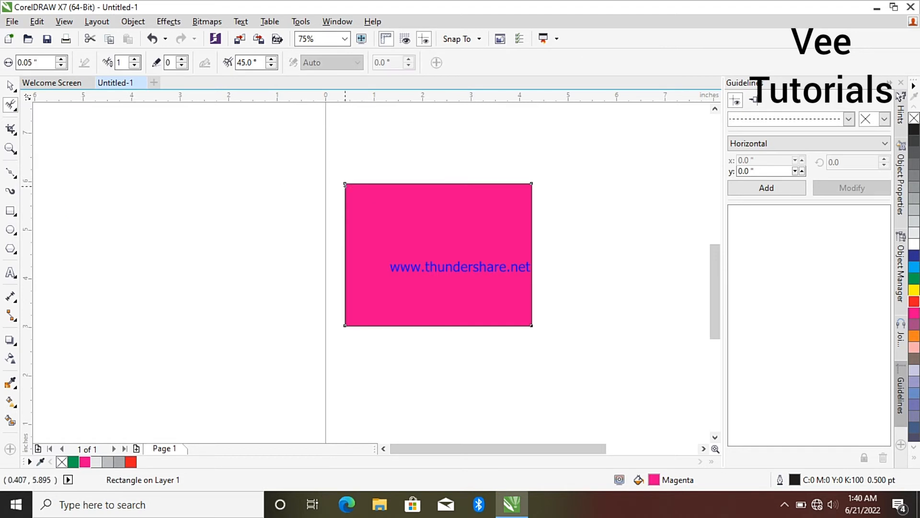
{"action": "mouse_move", "coordinate": [345, 183]}
{"action": "left_mouse_down"}
{"action": "mouse_move", "coordinate": [430, 206]}
{"action": "mouse_move", "coordinate": [495, 199]}
{"action": "left_mouse_up"}
{"action": "scroll", "coordinate": [452, 191], "scroll_direction": "up", "scroll_amount": 1}
{"action": "scroll", "coordinate": [451, 191], "scroll_direction": "up", "scroll_amount": 1}
{"action": "scroll", "coordinate": [383, 192], "scroll_direction": "down", "scroll_amount": 1}
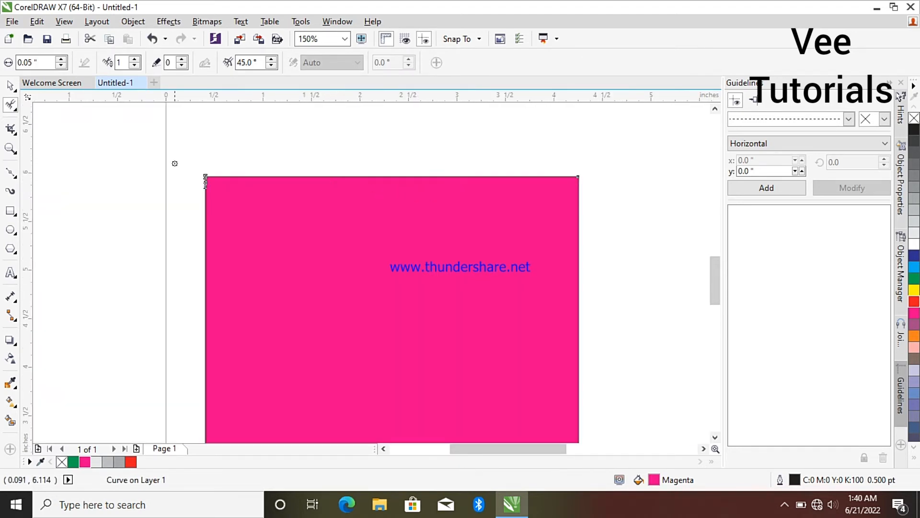
{"action": "left_click_drag", "start_coordinate": [205, 183], "coordinate": [204, 277]}
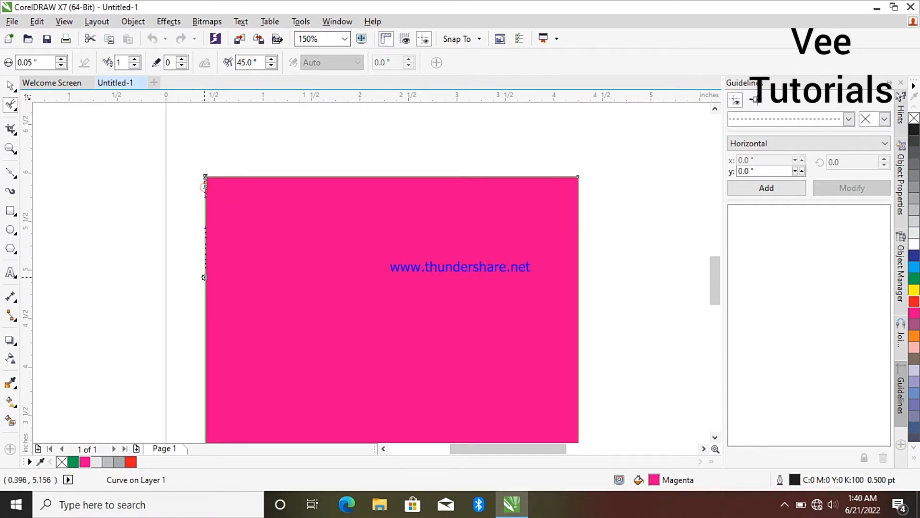
{"action": "left_click_drag", "start_coordinate": [201, 391], "coordinate": [201, 386]}
{"action": "scroll", "coordinate": [203, 265], "scroll_direction": "up", "scroll_amount": 2}
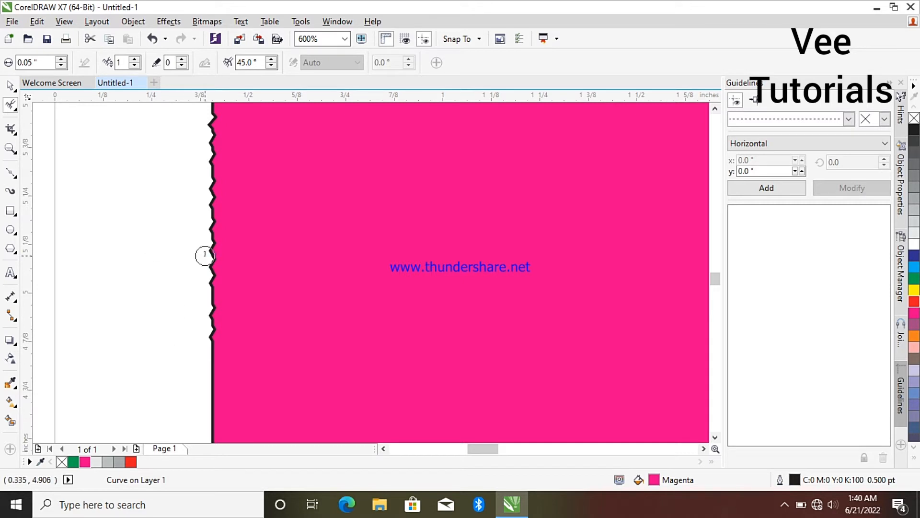
Step: Set the Roughen pen tilt to 53° and extend the jagged section further down the rectangle's left edge
{"action": "left_click", "coordinate": [272, 59]}
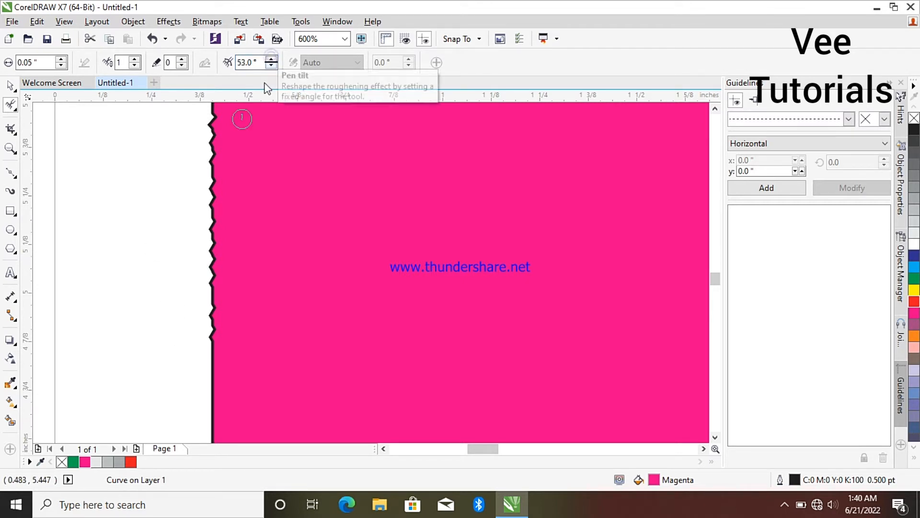
{"action": "left_click_drag", "start_coordinate": [210, 393], "coordinate": [217, 378]}
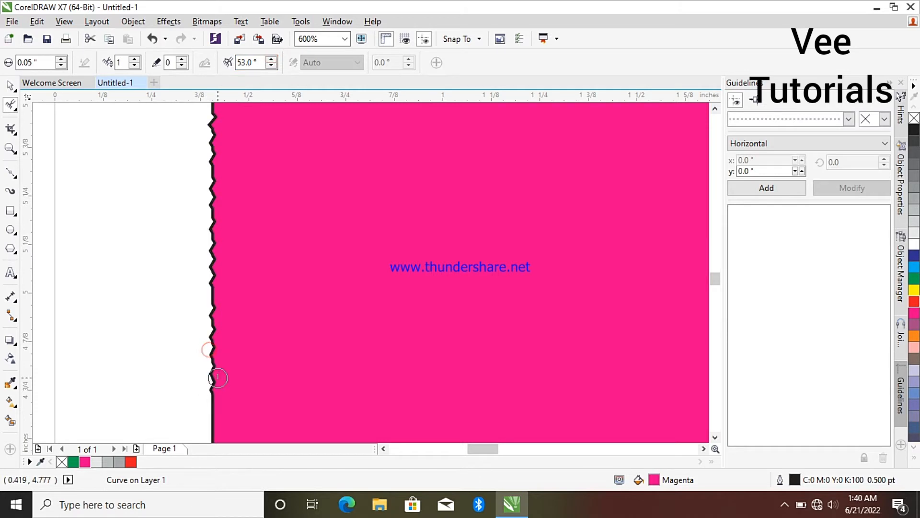
{"action": "scroll", "coordinate": [221, 205], "scroll_direction": "down", "scroll_amount": 2}
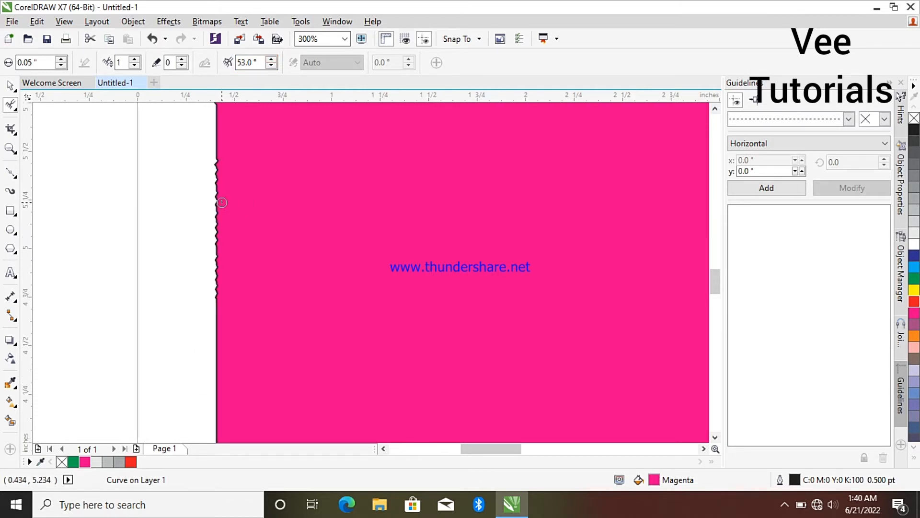
{"action": "scroll", "coordinate": [222, 202], "scroll_direction": "up", "scroll_amount": 2}
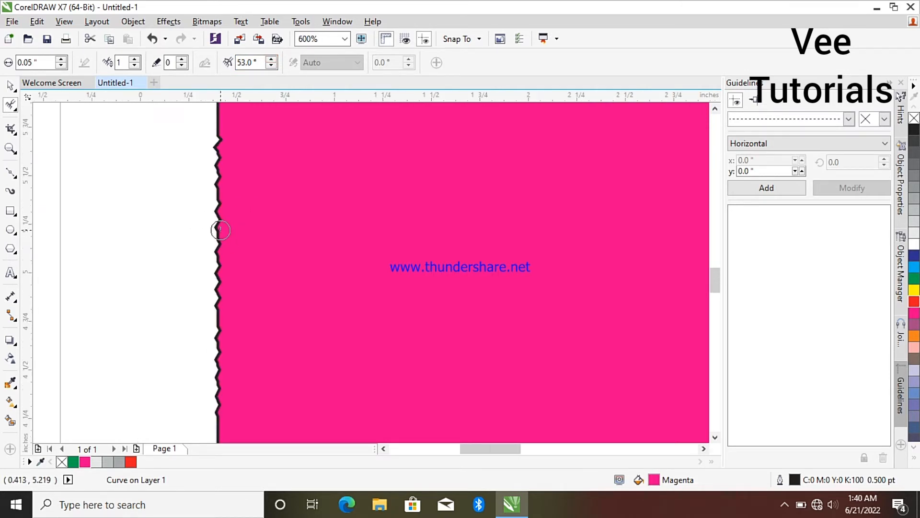
{"action": "scroll", "coordinate": [220, 230], "scroll_direction": "down", "scroll_amount": 4}
{"action": "scroll", "coordinate": [236, 365], "scroll_direction": "down", "scroll_amount": 4}
{"action": "scroll", "coordinate": [236, 364], "scroll_direction": "up", "scroll_amount": 4}
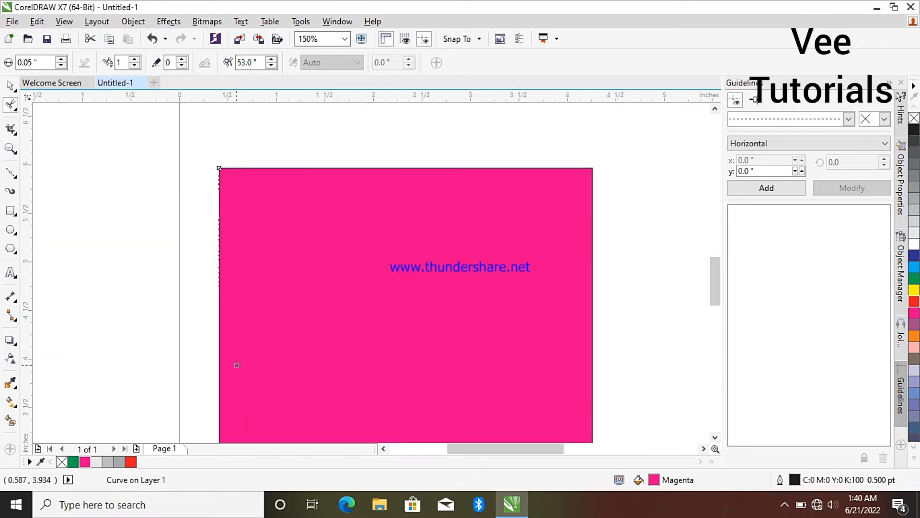
Step: Undo all the roughening on the magenta rectangle
{"action": "left_click", "coordinate": [153, 38]}
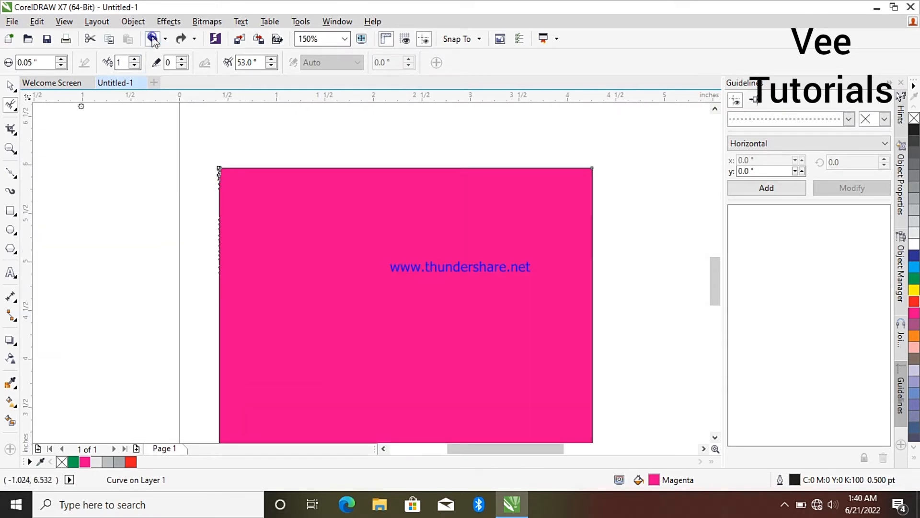
{"action": "left_click", "coordinate": [153, 38]}
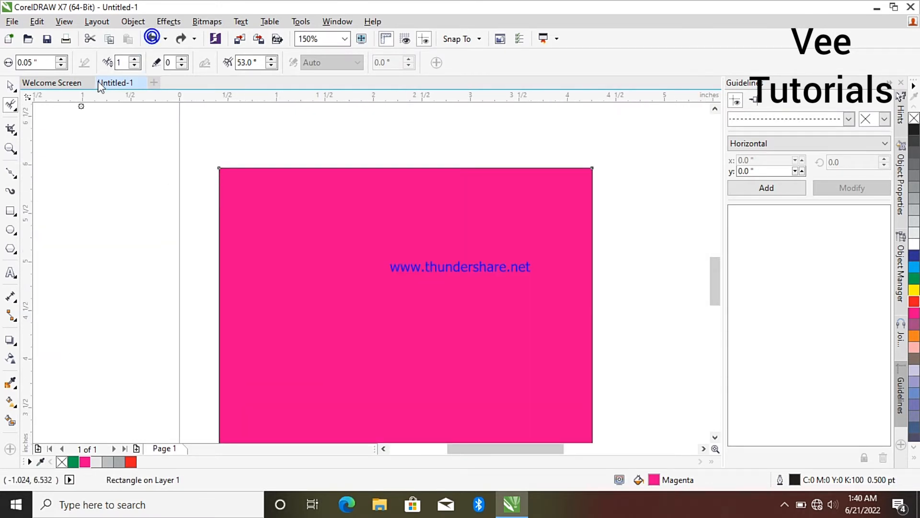
Step: Move the magenta rectangle slightly up and to the left, to a centre of X 2.226", Y 4.833"
{"action": "left_click", "coordinate": [11, 85]}
{"action": "left_click_drag", "start_coordinate": [332, 320], "coordinate": [322, 288]}
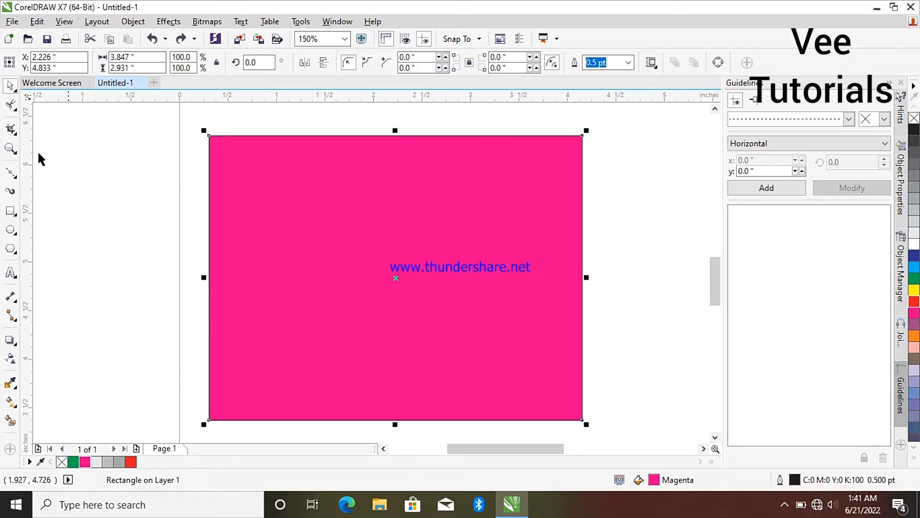
{"action": "left_click", "coordinate": [17, 110]}
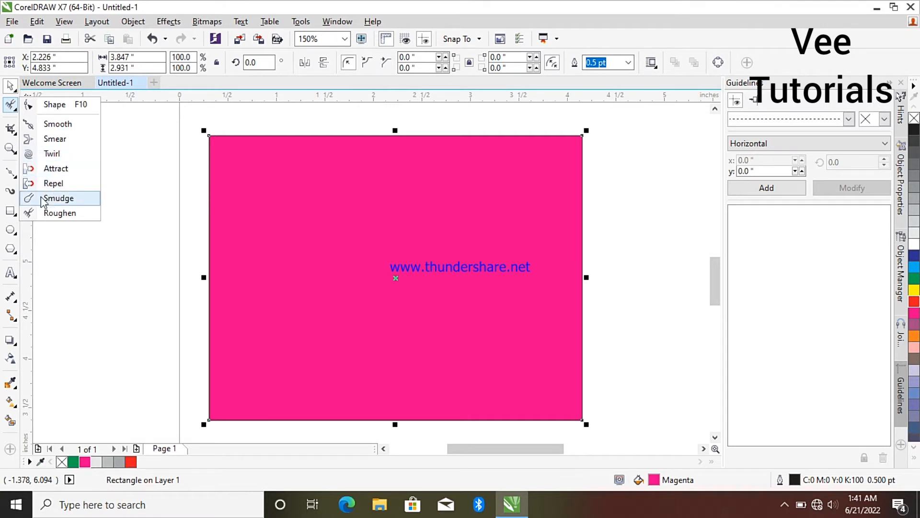
{"action": "left_click", "coordinate": [128, 253]}
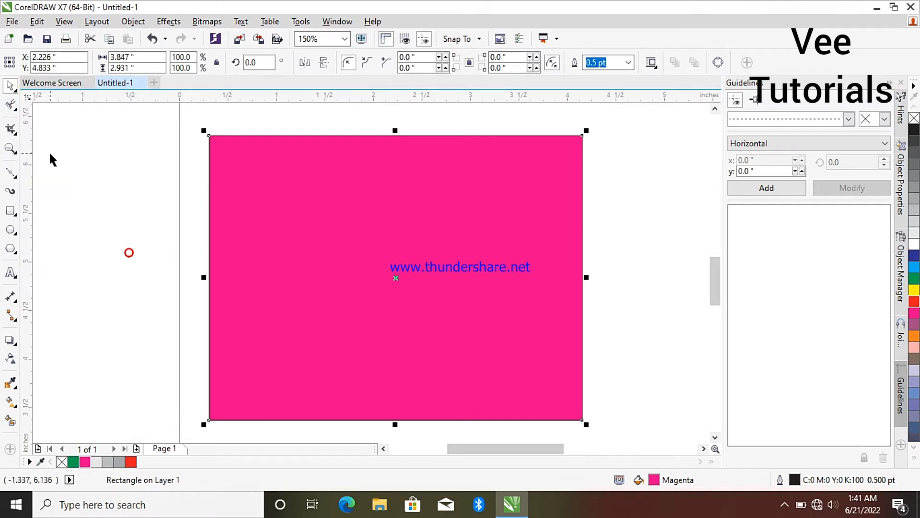
Step: Crop the magenta rectangle to its upper-left portion, and crop that again to a smaller area inside it
{"action": "left_click", "coordinate": [10, 130]}
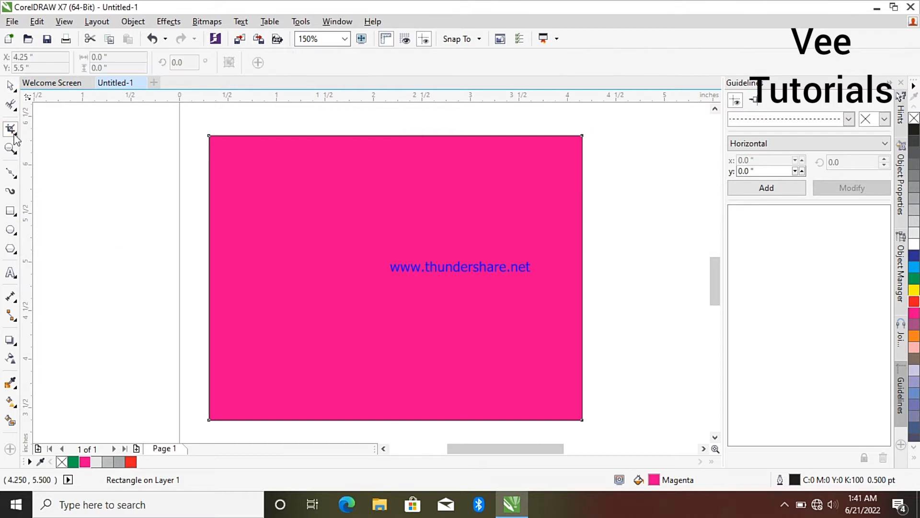
{"action": "left_click_drag", "start_coordinate": [208, 135], "coordinate": [434, 334]}
{"action": "double_click", "coordinate": [385, 290]}
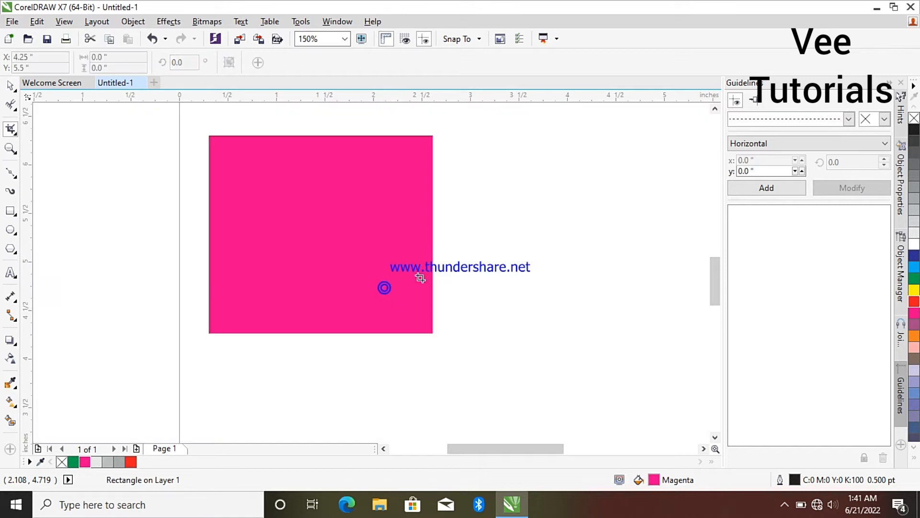
{"action": "left_click_drag", "start_coordinate": [309, 202], "coordinate": [422, 282]}
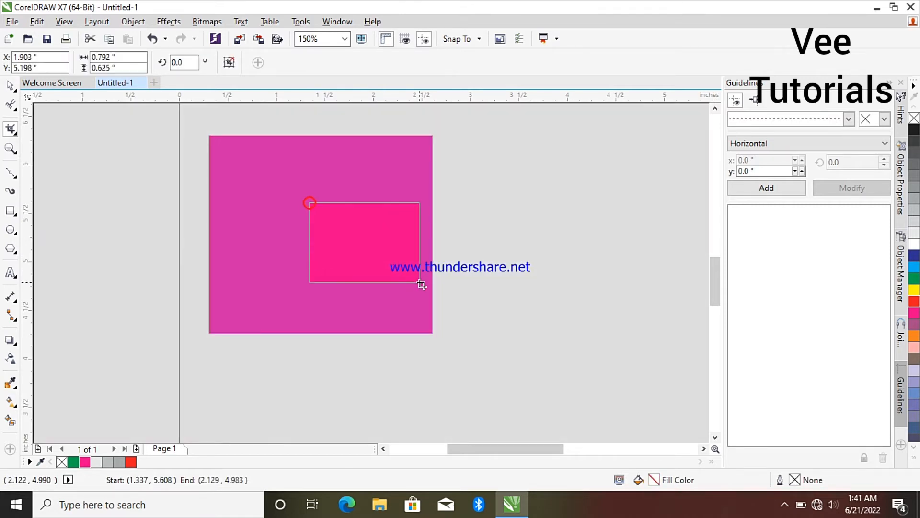
{"action": "double_click", "coordinate": [385, 248]}
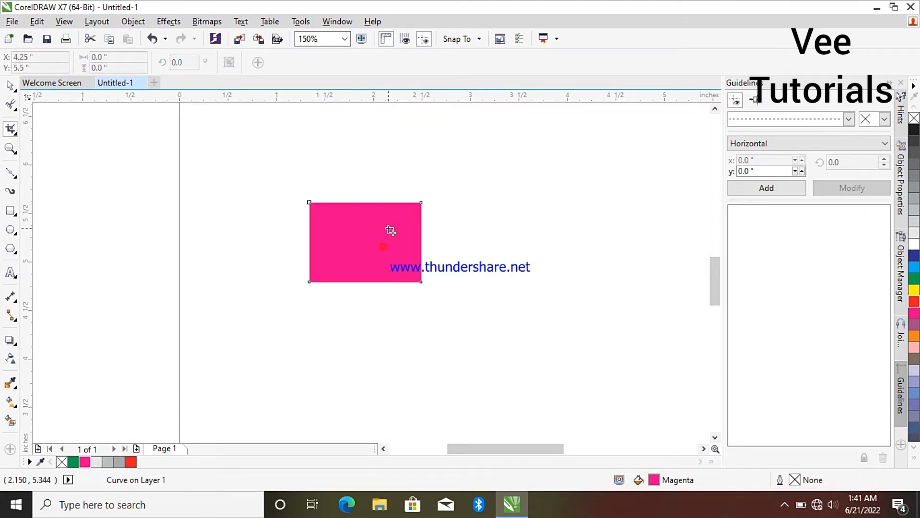
{"action": "scroll", "coordinate": [390, 231], "scroll_direction": "up", "scroll_amount": 1}
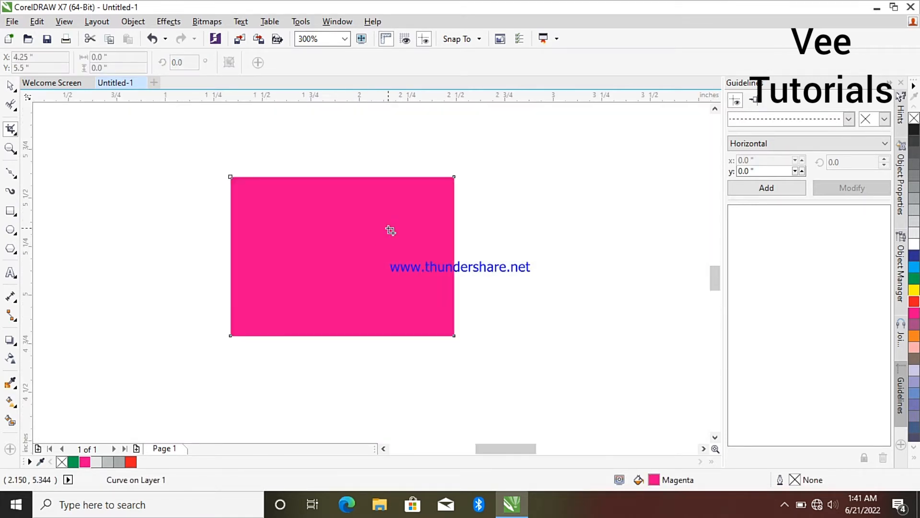
Step: Draw a winding open curve about 0.73" by 0.92" beside the magenta rectangle with the Bézier tool, using four curved nodes after its start
{"action": "left_click", "coordinate": [11, 149]}
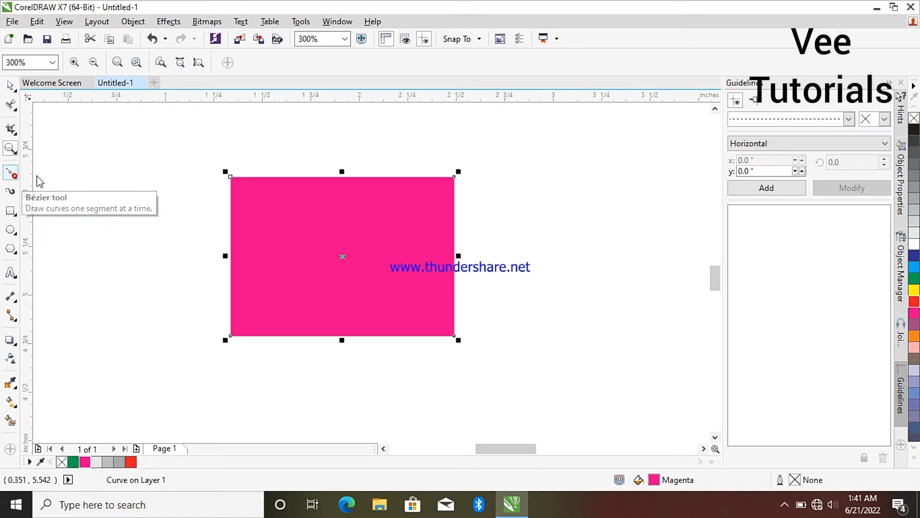
{"action": "left_click", "coordinate": [15, 177]}
{"action": "mouse_move", "coordinate": [483, 166]}
{"action": "left_mouse_down"}
{"action": "mouse_move", "coordinate": [614, 242]}
{"action": "mouse_move", "coordinate": [618, 254]}
{"action": "left_mouse_up"}
{"action": "mouse_move", "coordinate": [617, 254]}
{"action": "left_mouse_down"}
{"action": "mouse_move", "coordinate": [640, 222]}
{"action": "mouse_move", "coordinate": [616, 175]}
{"action": "mouse_move", "coordinate": [593, 162]}
{"action": "left_mouse_up"}
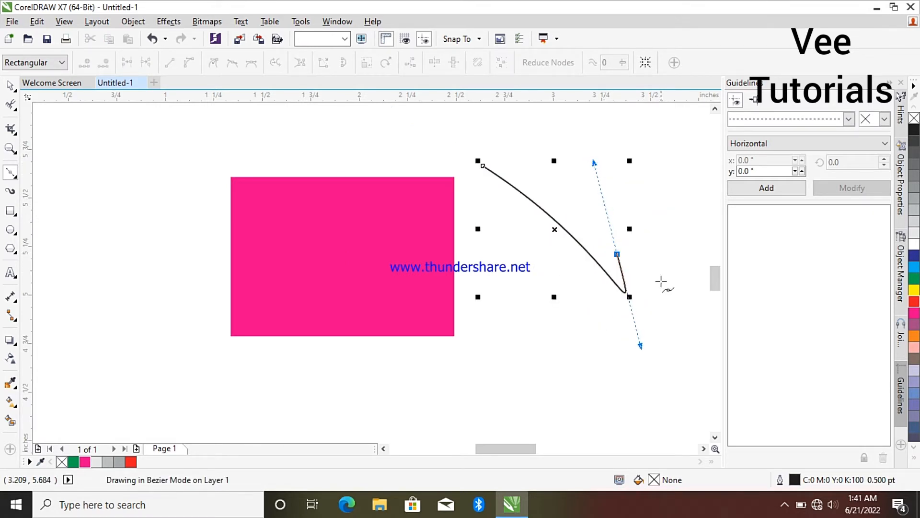
{"action": "left_click", "coordinate": [572, 333]}
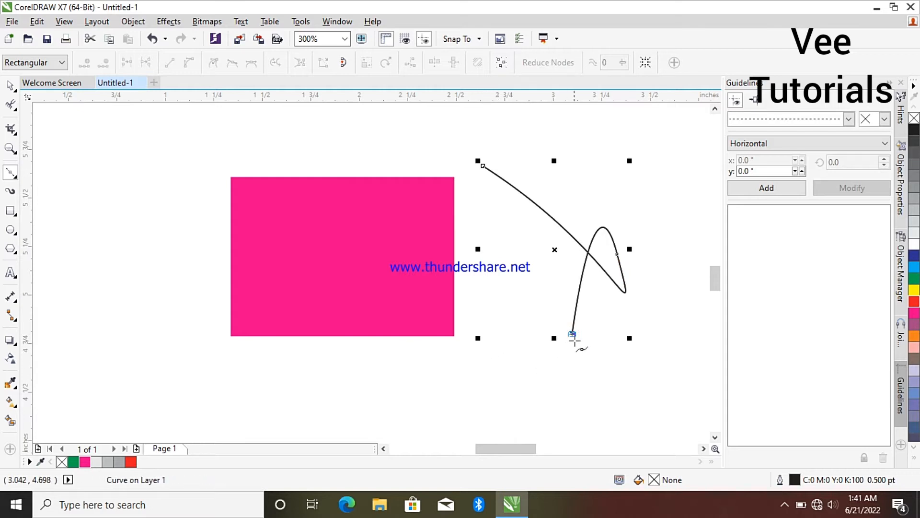
{"action": "mouse_move", "coordinate": [573, 333]}
{"action": "left_mouse_down"}
{"action": "mouse_move", "coordinate": [530, 329]}
{"action": "mouse_move", "coordinate": [522, 274]}
{"action": "left_mouse_up"}
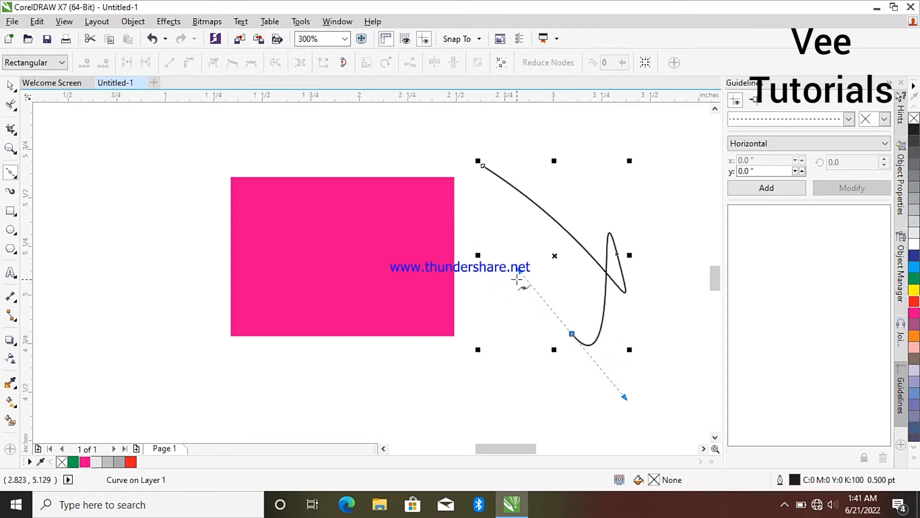
{"action": "left_click", "coordinate": [556, 191]}
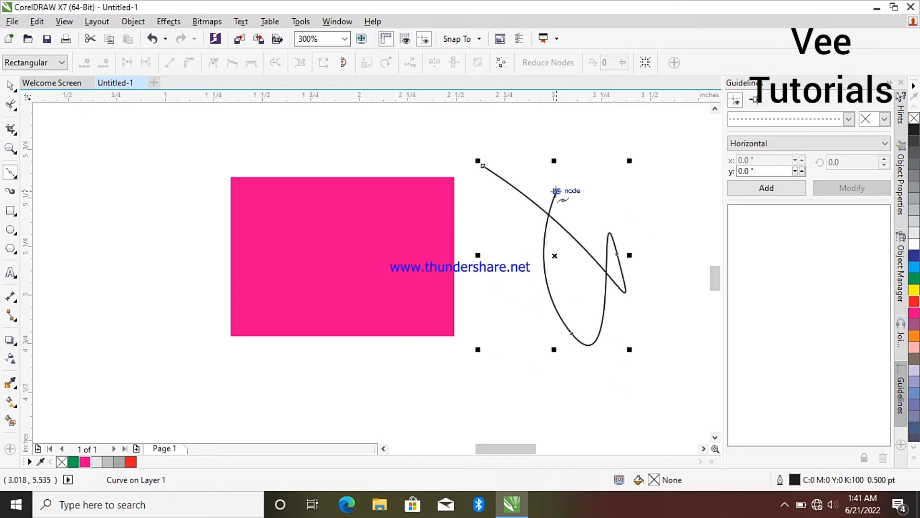
{"action": "left_click_drag", "start_coordinate": [556, 191], "coordinate": [563, 142]}
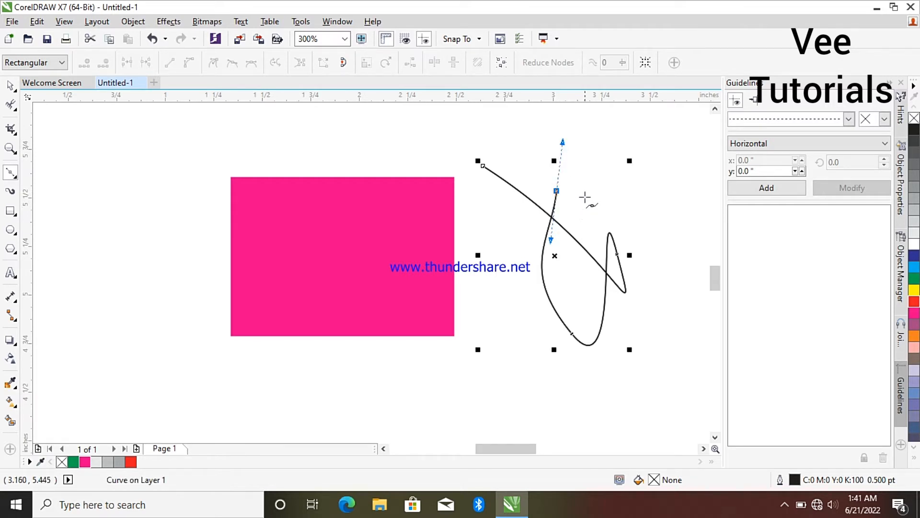
Step: Rotate the Bézier curve counterclockwise by about 70.3°
{"action": "left_click", "coordinate": [10, 85]}
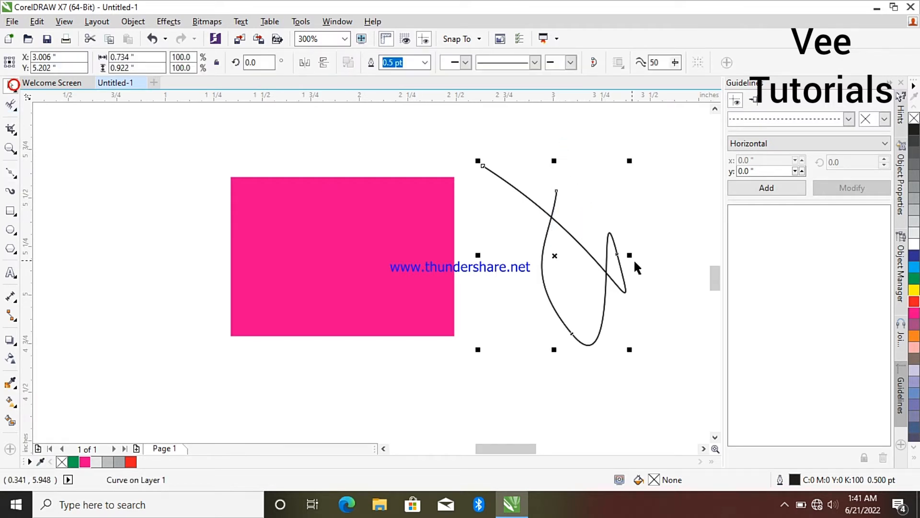
{"action": "left_click", "coordinate": [567, 260]}
{"action": "left_click_drag", "start_coordinate": [629, 160], "coordinate": [511, 187]}
{"action": "left_click", "coordinate": [626, 232]}
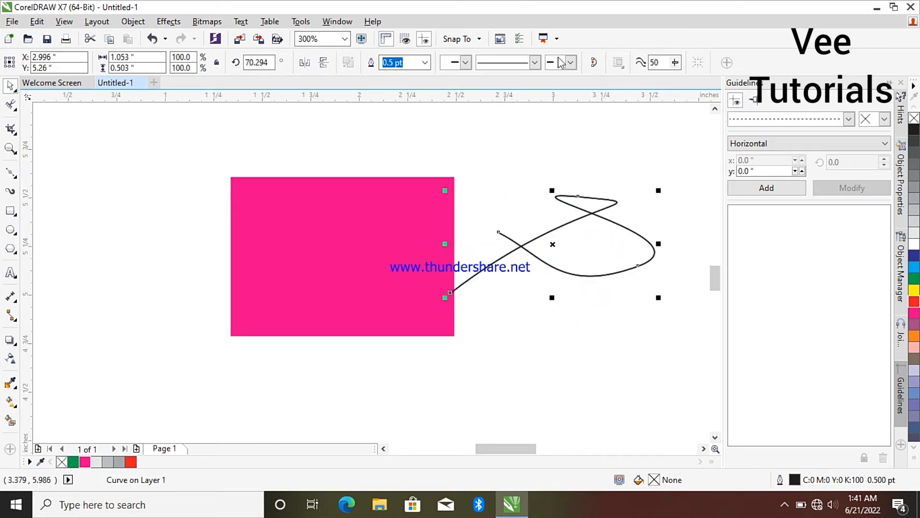
Step: Try outline widths of 10, 3 and 8 pt on the rotated curve, and settle on 4 pt
{"action": "left_click", "coordinate": [425, 62]}
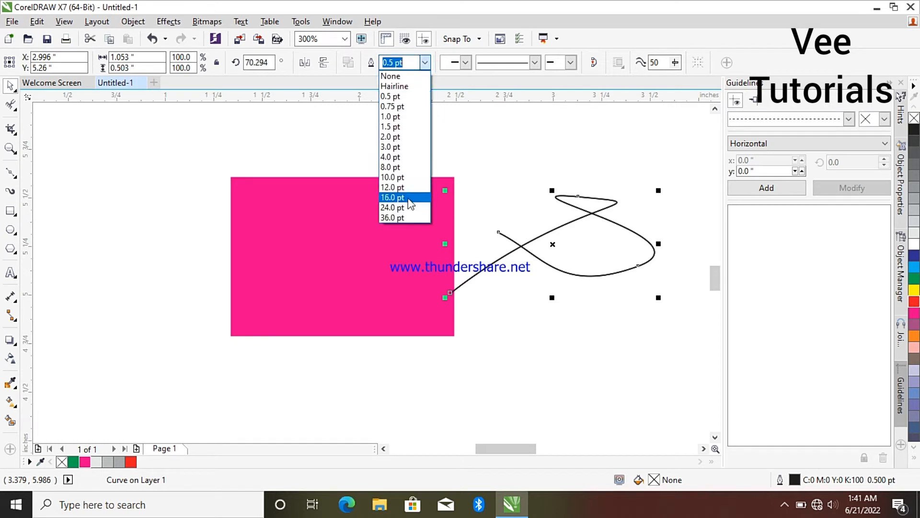
{"action": "left_click", "coordinate": [402, 175]}
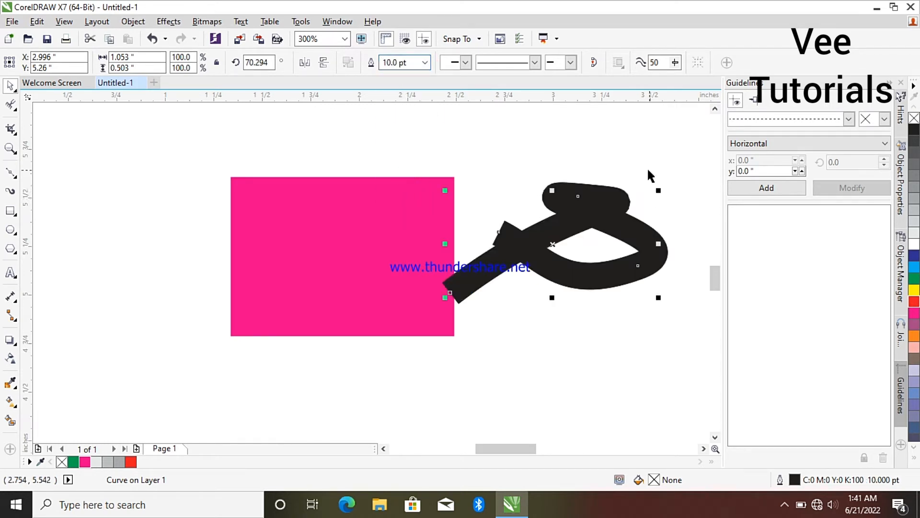
{"action": "left_click", "coordinate": [425, 62]}
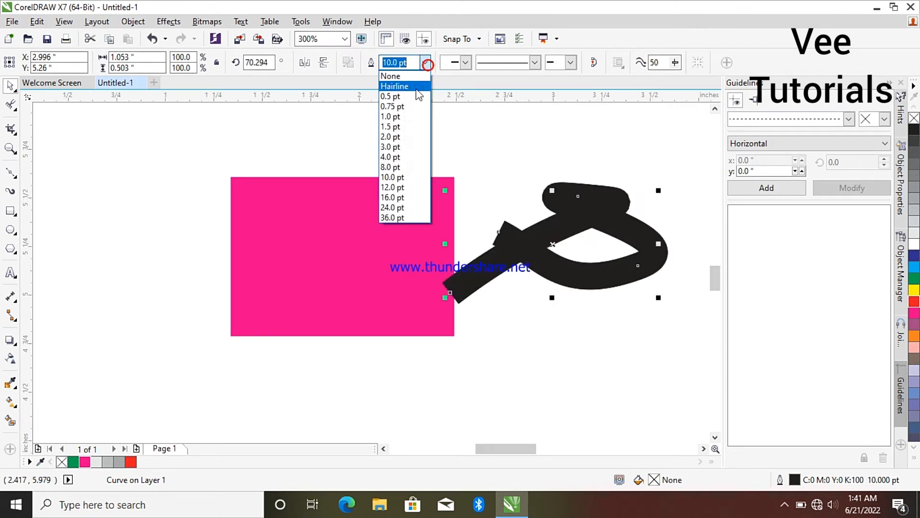
{"action": "left_click", "coordinate": [396, 148]}
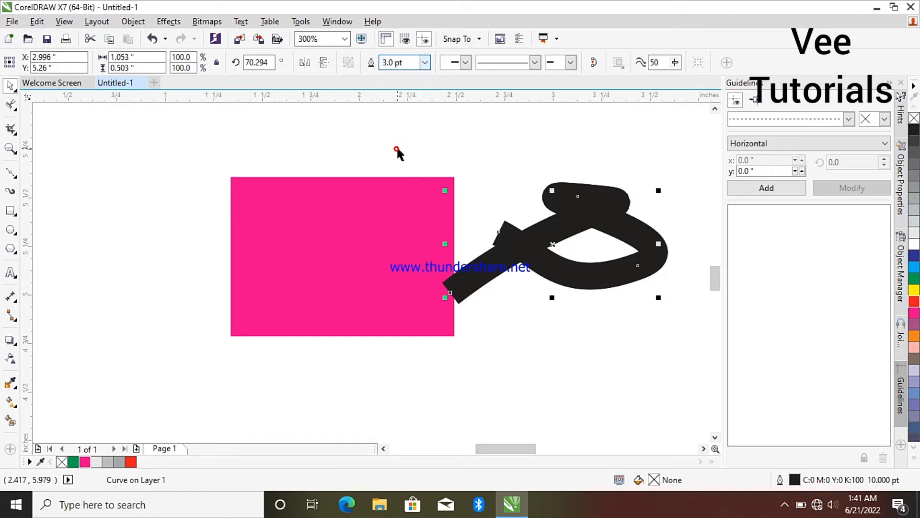
{"action": "left_click", "coordinate": [425, 63]}
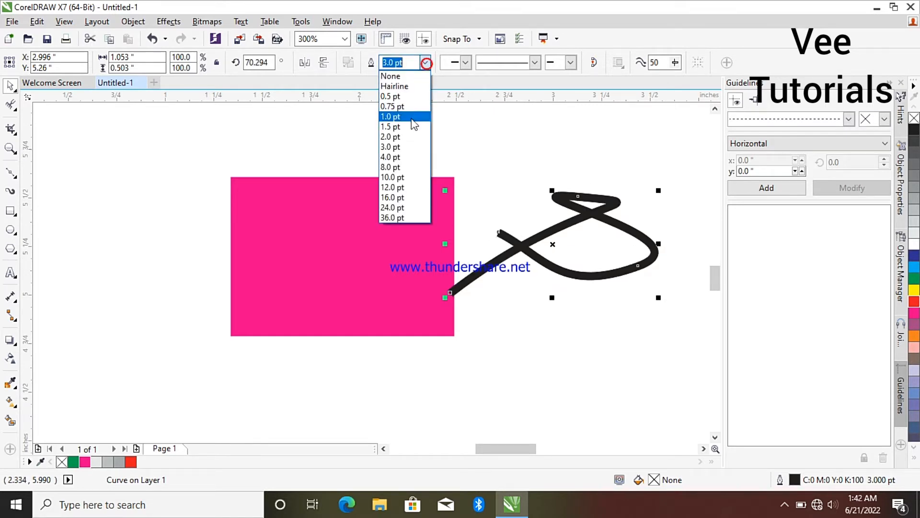
{"action": "left_click", "coordinate": [401, 167]}
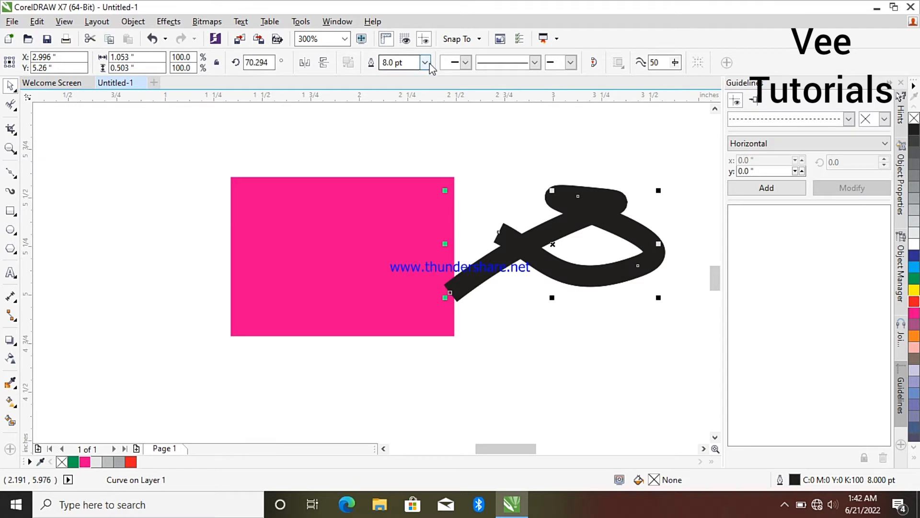
{"action": "left_click", "coordinate": [424, 63]}
{"action": "left_click", "coordinate": [391, 157]}
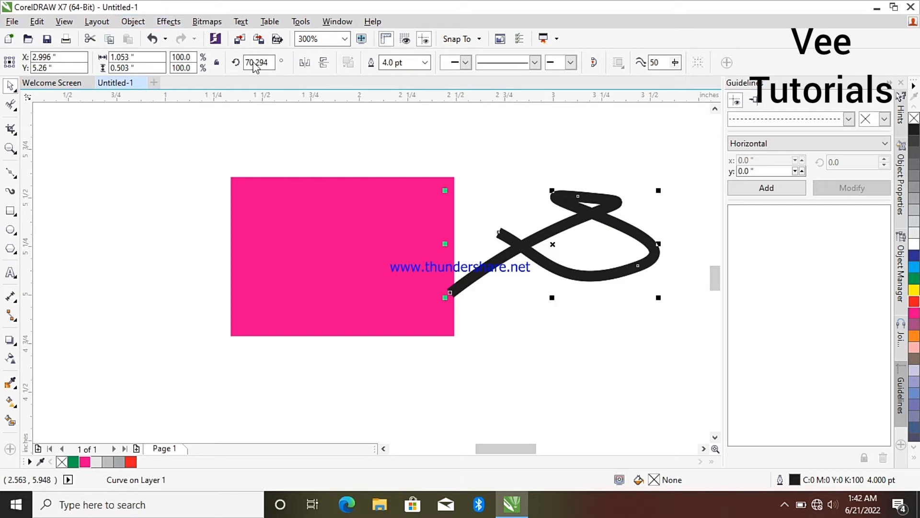
Step: Convert the curve's 4 pt outline to an object
{"action": "right_click", "coordinate": [562, 231]}
{"action": "left_click", "coordinate": [492, 177]}
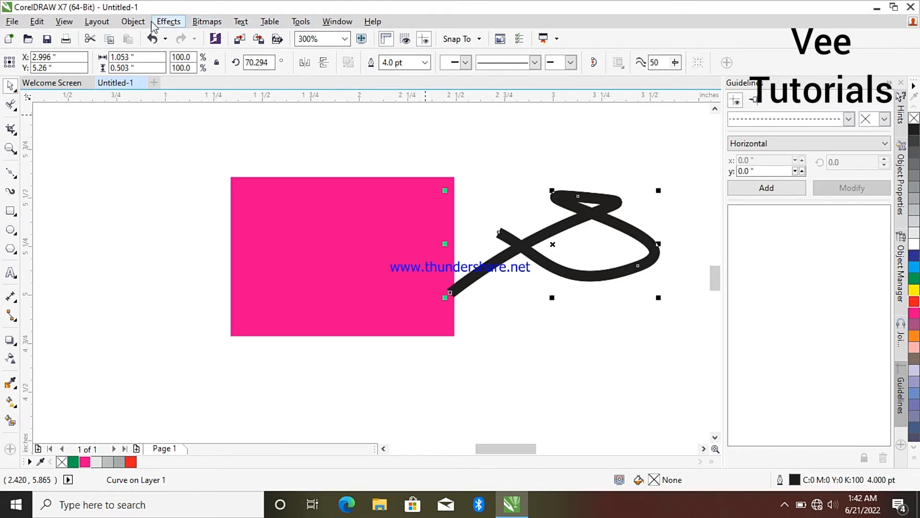
{"action": "left_click", "coordinate": [133, 21]}
{"action": "left_click", "coordinate": [229, 317]}
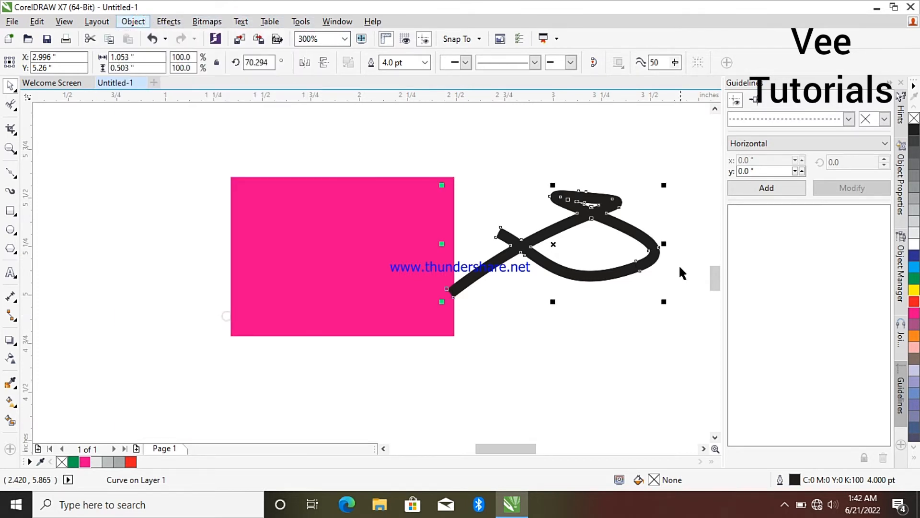
Step: Remove the converted shape's fill, give it a blue hairline outline, and refill it with red and finally magenta
{"action": "left_click", "coordinate": [914, 118]}
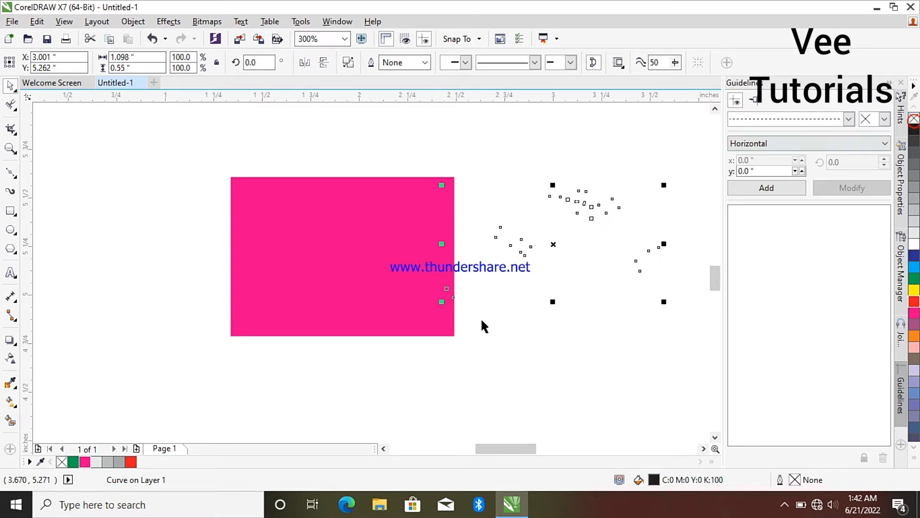
{"action": "right_click", "coordinate": [914, 258]}
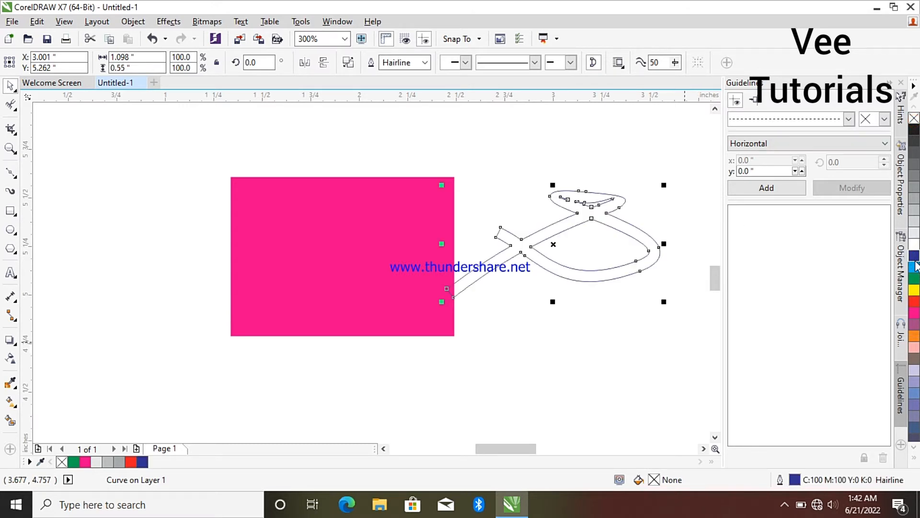
{"action": "left_click", "coordinate": [914, 301]}
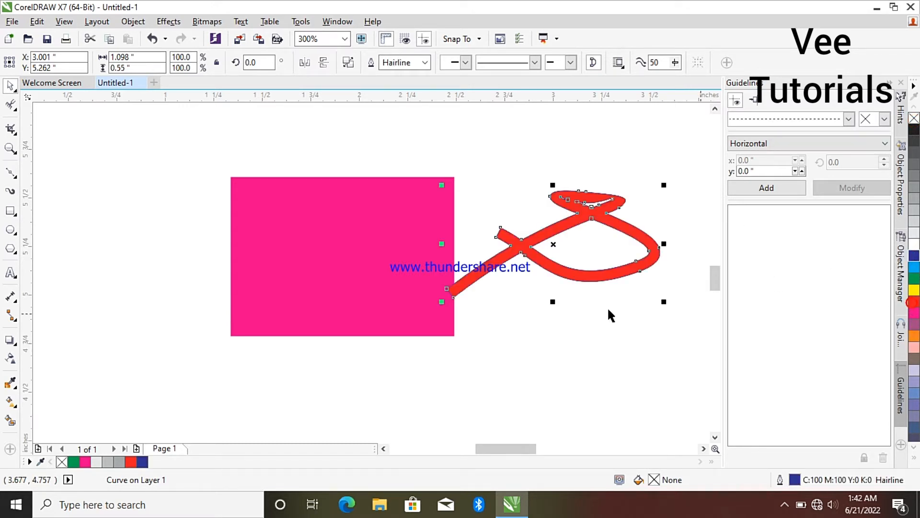
{"action": "left_click", "coordinate": [912, 313]}
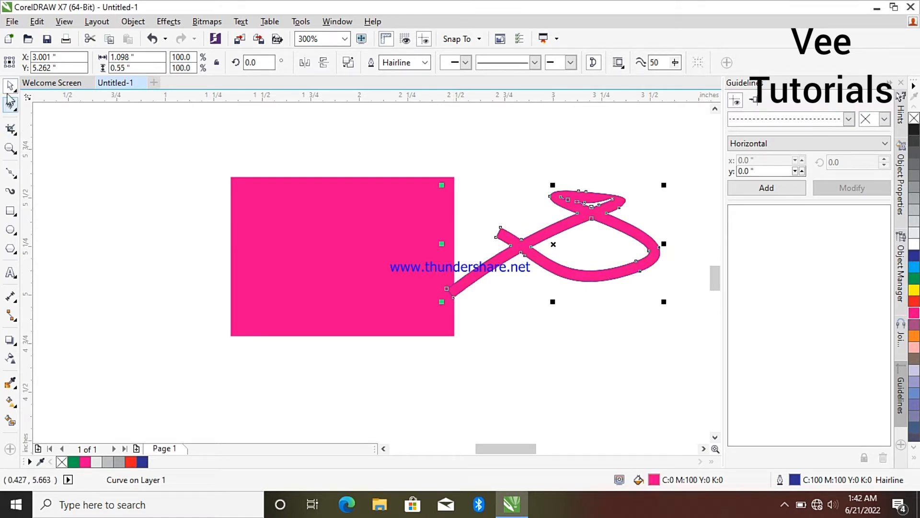
Step: Sketch four Freehand strokes beside the magenta rectangle and one curved half-heart line about 0.42" by 0.44" below it
{"action": "left_click", "coordinate": [12, 173]}
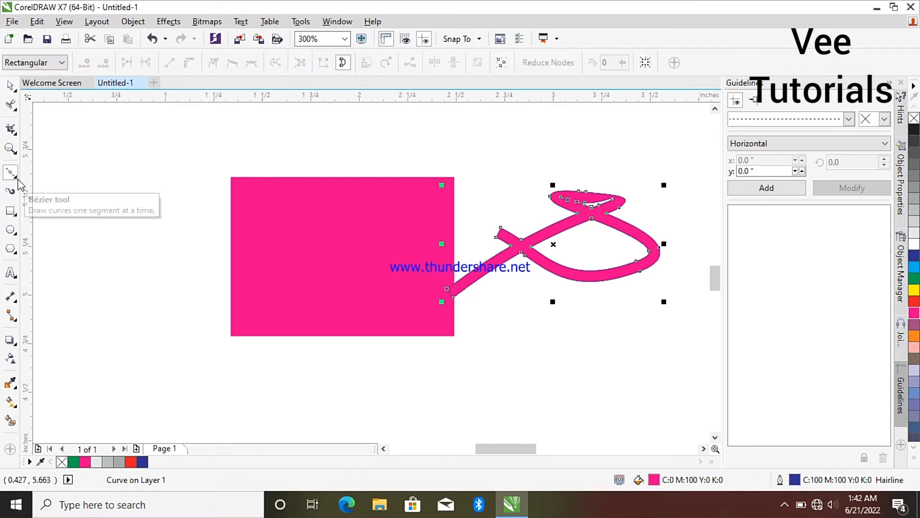
{"action": "left_click", "coordinate": [17, 178]}
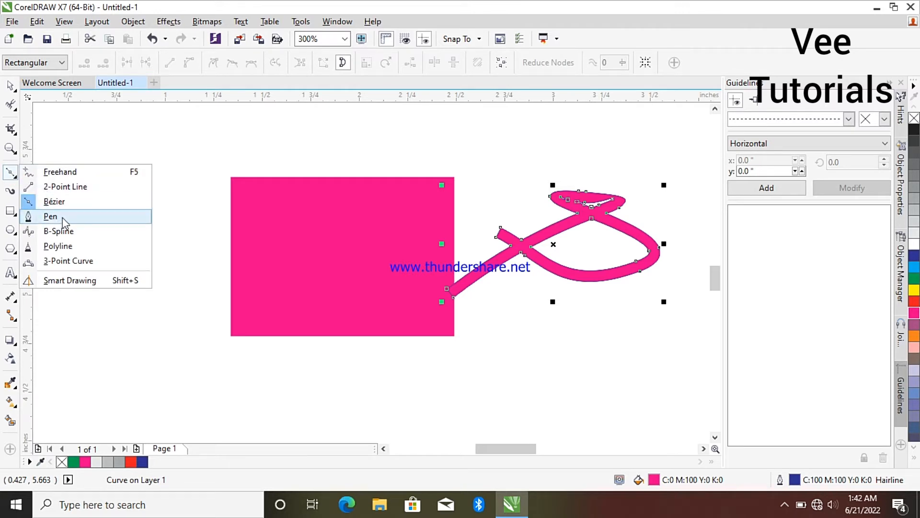
{"action": "left_click", "coordinate": [60, 172]}
{"action": "left_click_drag", "start_coordinate": [104, 171], "coordinate": [102, 239]}
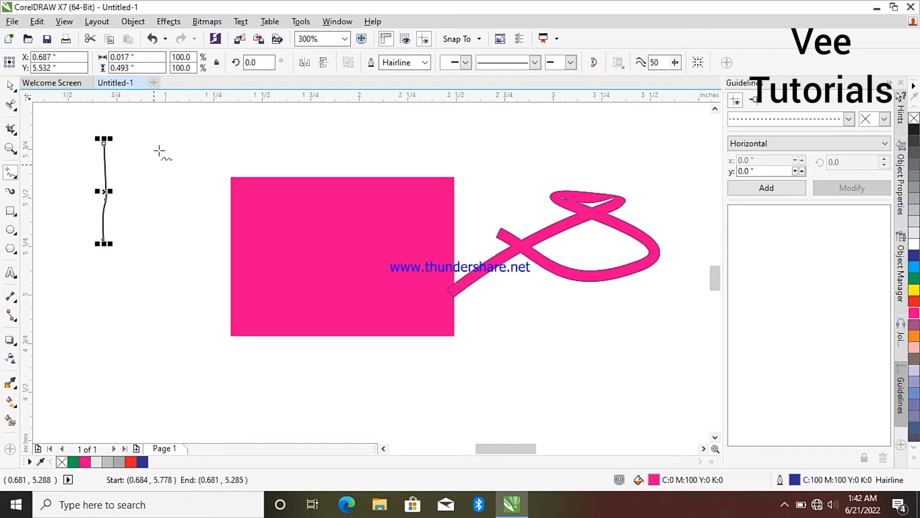
{"action": "left_click_drag", "start_coordinate": [158, 150], "coordinate": [123, 234]}
{"action": "mouse_move", "coordinate": [95, 277]}
{"action": "left_mouse_down"}
{"action": "mouse_move", "coordinate": [155, 313]}
{"action": "mouse_move", "coordinate": [111, 270]}
{"action": "left_mouse_up"}
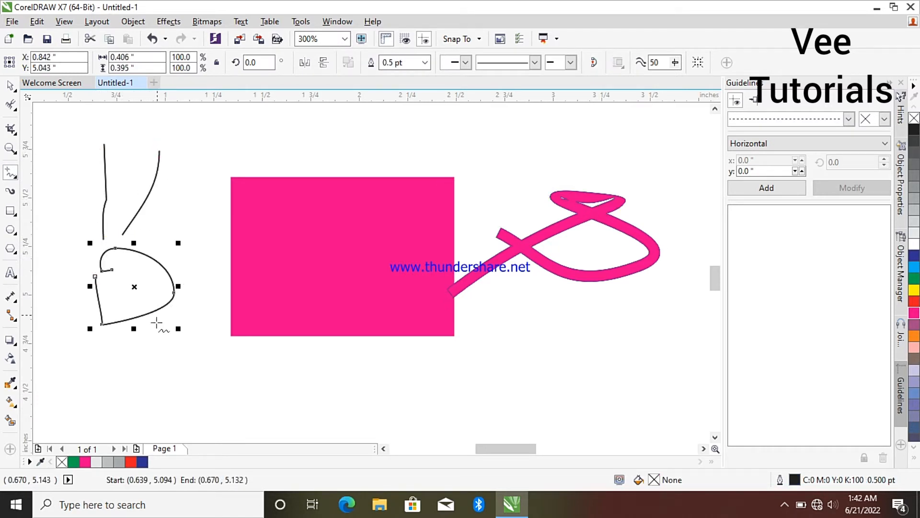
{"action": "mouse_move", "coordinate": [202, 377]}
{"action": "left_mouse_down"}
{"action": "mouse_move", "coordinate": [207, 353]}
{"action": "mouse_move", "coordinate": [180, 381]}
{"action": "mouse_move", "coordinate": [146, 341]}
{"action": "left_mouse_up"}
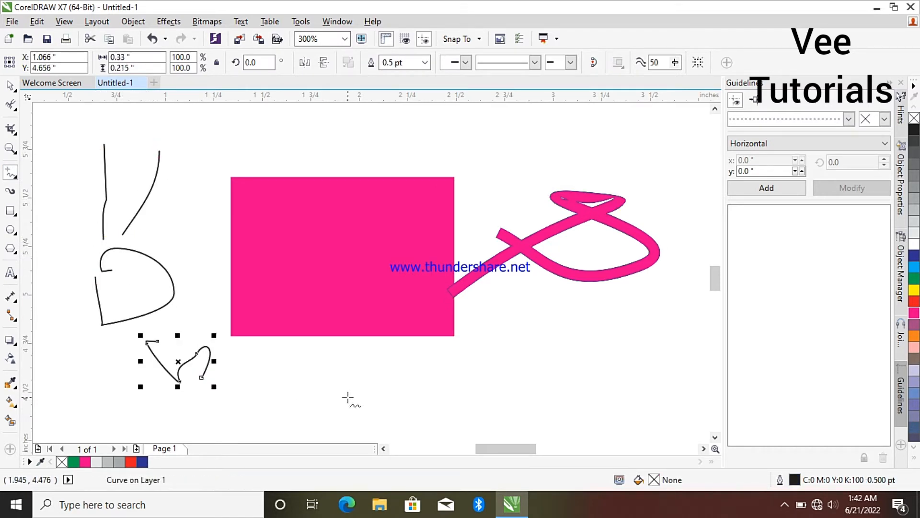
{"action": "mouse_move", "coordinate": [356, 369]}
{"action": "left_mouse_down"}
{"action": "mouse_move", "coordinate": [314, 360]}
{"action": "mouse_move", "coordinate": [316, 387]}
{"action": "mouse_move", "coordinate": [389, 432]}
{"action": "mouse_move", "coordinate": [394, 425]}
{"action": "left_mouse_up"}
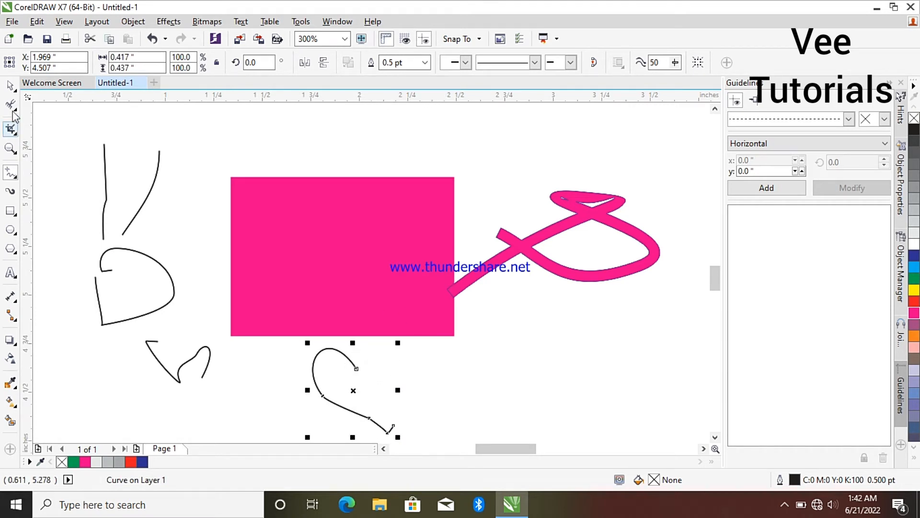
Step: Create a horizontally mirrored copy of the half-heart line to its right, scaled to about 71.6% width
{"action": "left_click", "coordinate": [9, 85]}
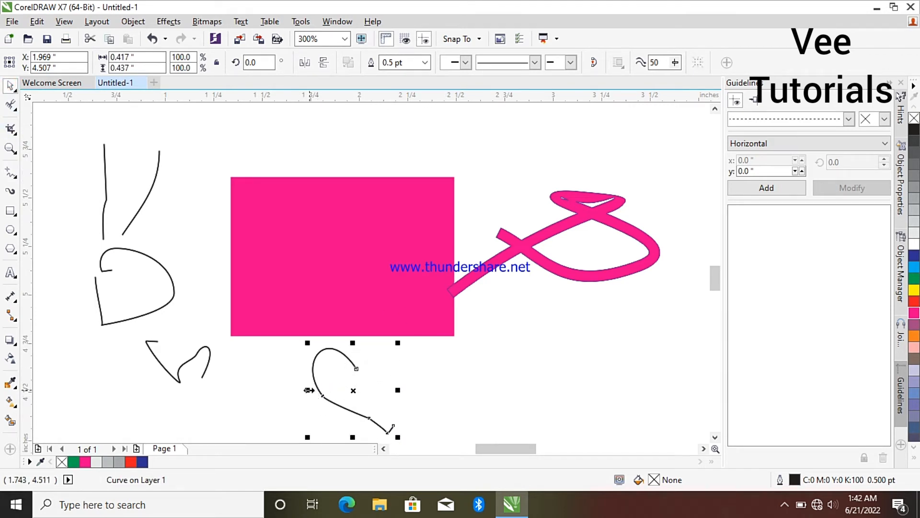
{"action": "left_click_drag", "start_coordinate": [309, 390], "coordinate": [446, 391]}
{"action": "right_click", "coordinate": [447, 390]}
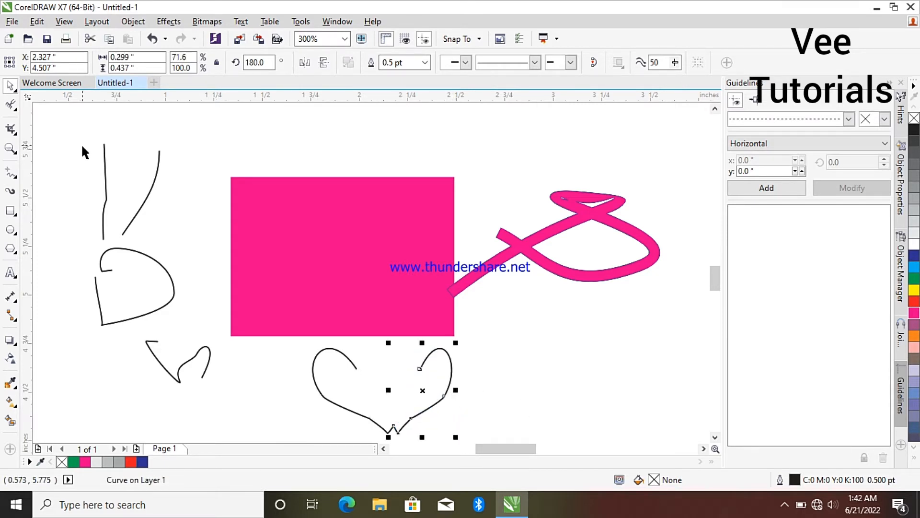
Step: Delete the four freehand strokes on the left side of the magenta rectangle
{"action": "left_click_drag", "start_coordinate": [59, 127], "coordinate": [254, 396]}
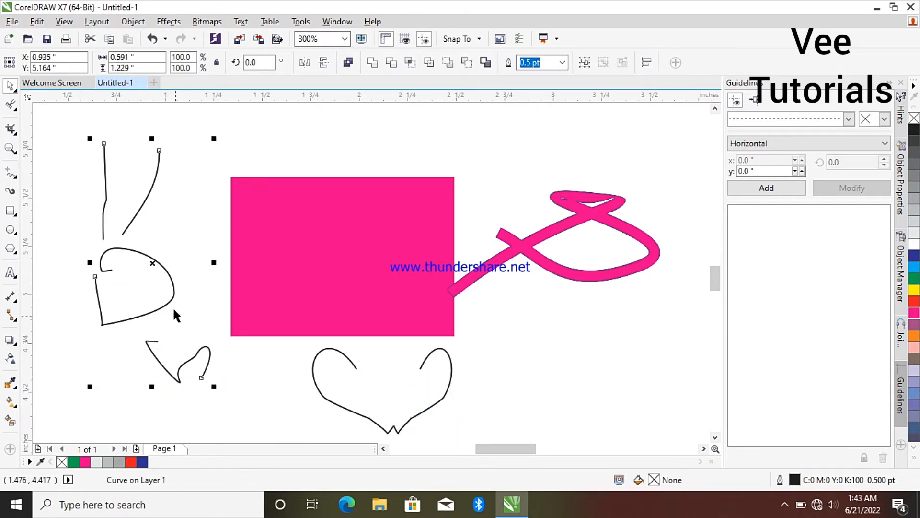
{"action": "right_click", "coordinate": [171, 260]}
{"action": "left_click", "coordinate": [175, 213]}
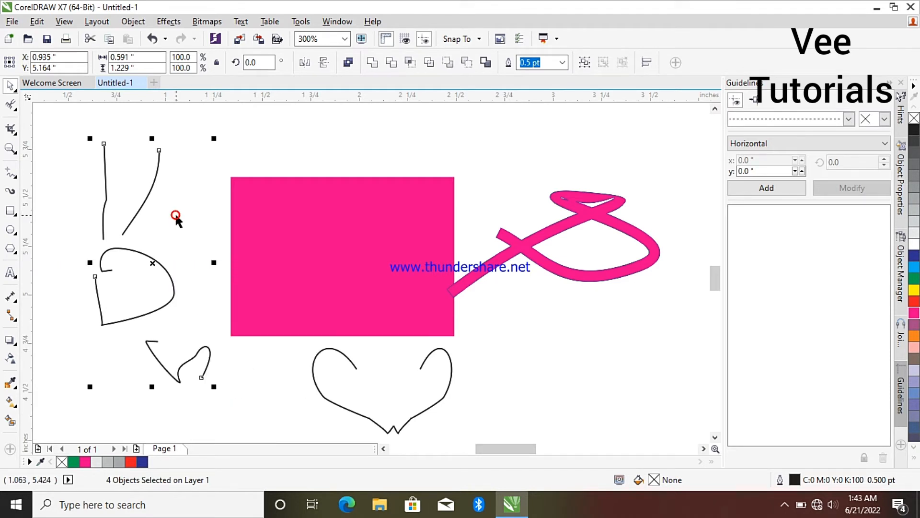
{"action": "right_click", "coordinate": [141, 200]}
{"action": "left_click", "coordinate": [177, 317]}
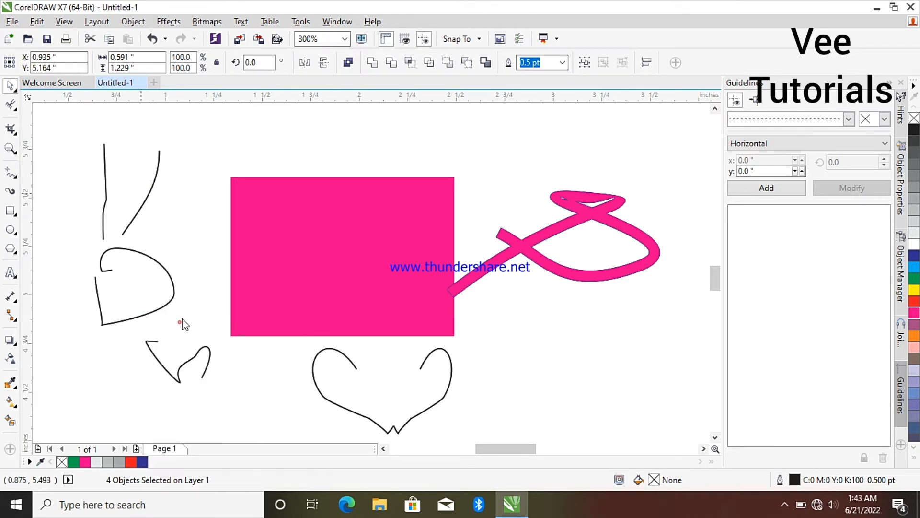
Step: Move the magenta rectangle right and slightly up, over the end of the thick curve, and delete the two mirrored curves below it
{"action": "left_click_drag", "start_coordinate": [278, 333], "coordinate": [351, 318]}
{"action": "left_click_drag", "start_coordinate": [255, 324], "coordinate": [500, 442]}
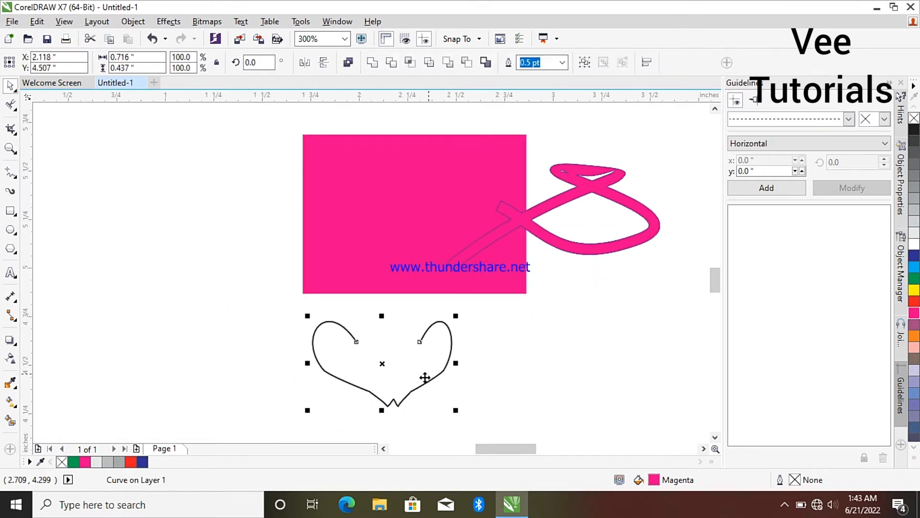
{"action": "right_click", "coordinate": [427, 375]}
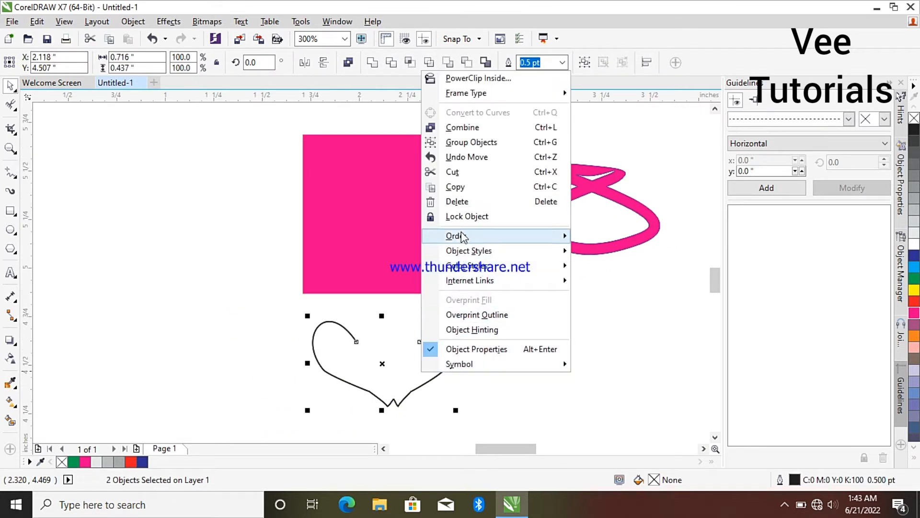
{"action": "left_click", "coordinate": [457, 203]}
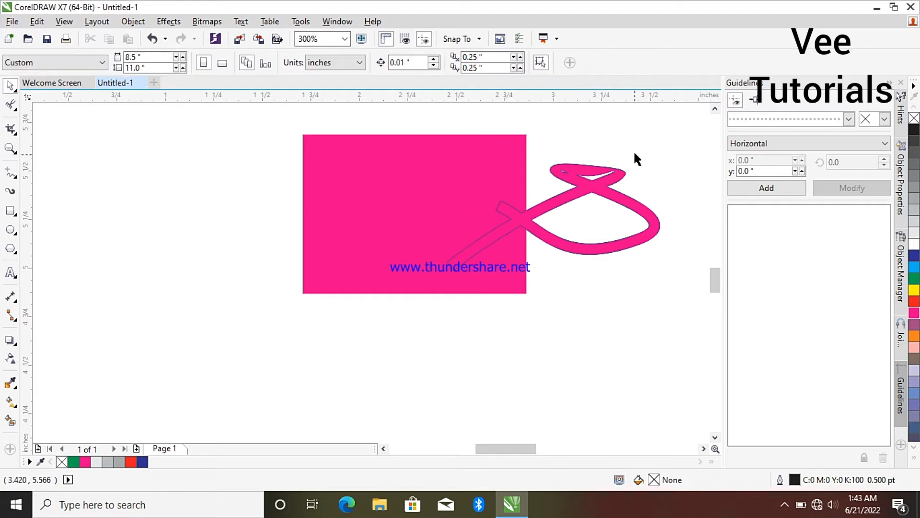
Step: Delete the thick magenta looping curve beside the rectangle
{"action": "left_click_drag", "start_coordinate": [271, 114], "coordinate": [560, 255]}
{"action": "left_click_drag", "start_coordinate": [673, 358], "coordinate": [673, 355]}
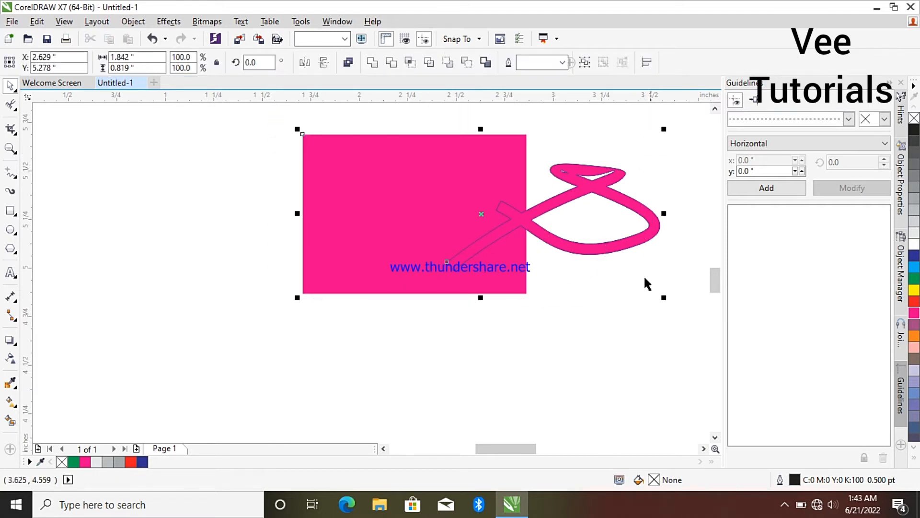
{"action": "left_click", "coordinate": [629, 304]}
{"action": "left_click", "coordinate": [632, 238]}
{"action": "right_click", "coordinate": [633, 238]}
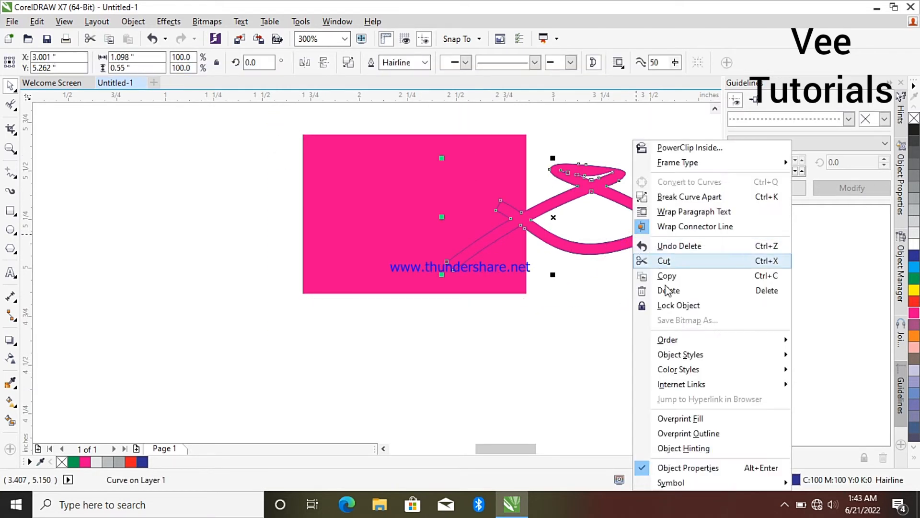
{"action": "left_click", "coordinate": [673, 290]}
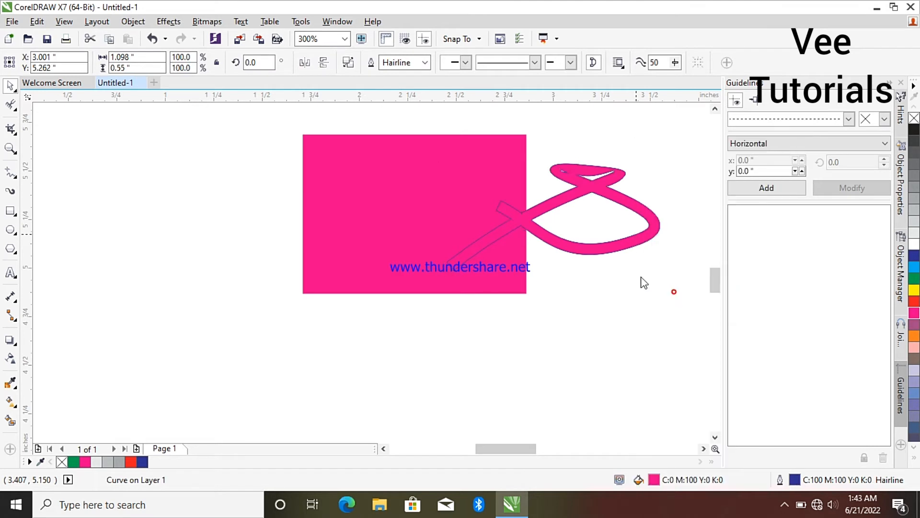
Step: Sketch a Pen path of curved and straight segments about 0.51" by 0.64" left of the magenta rectangle, and delete it
{"action": "left_click", "coordinate": [17, 176]}
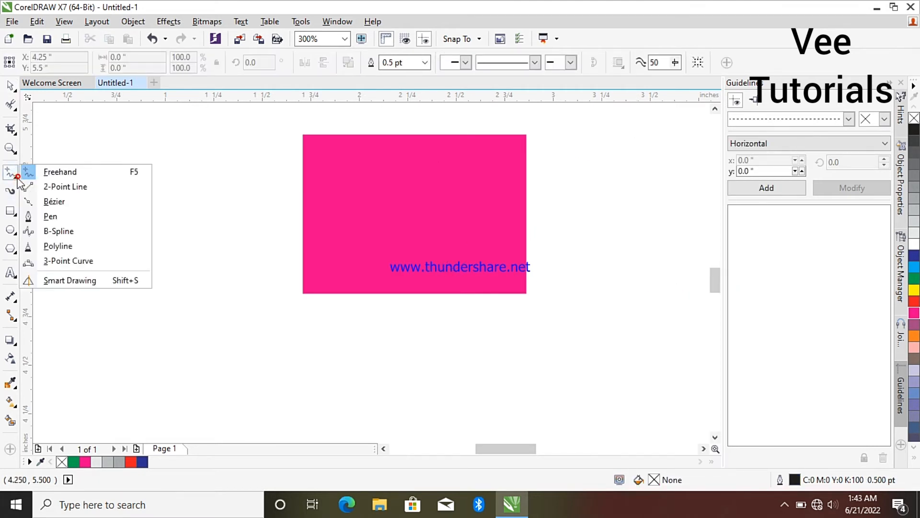
{"action": "left_click", "coordinate": [81, 219]}
{"action": "left_click_drag", "start_coordinate": [151, 170], "coordinate": [155, 300]}
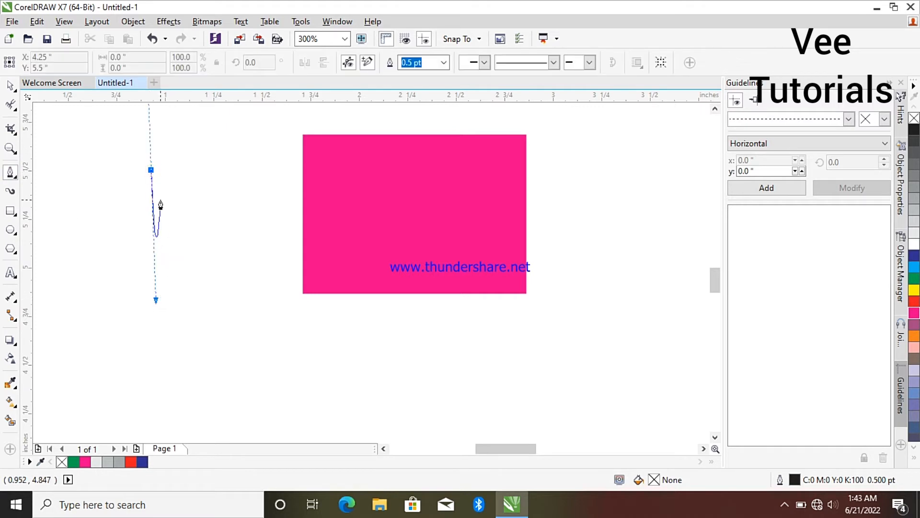
{"action": "left_click_drag", "start_coordinate": [183, 159], "coordinate": [213, 229]}
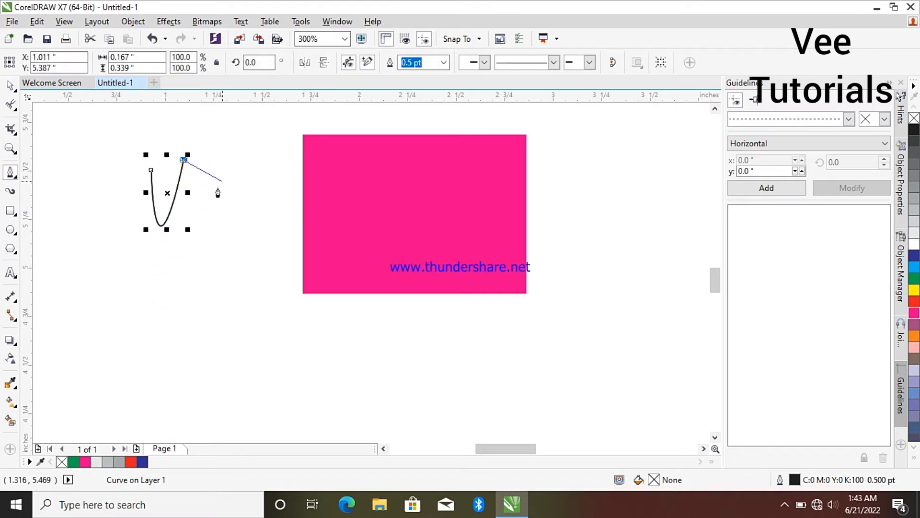
{"action": "left_click", "coordinate": [218, 263]}
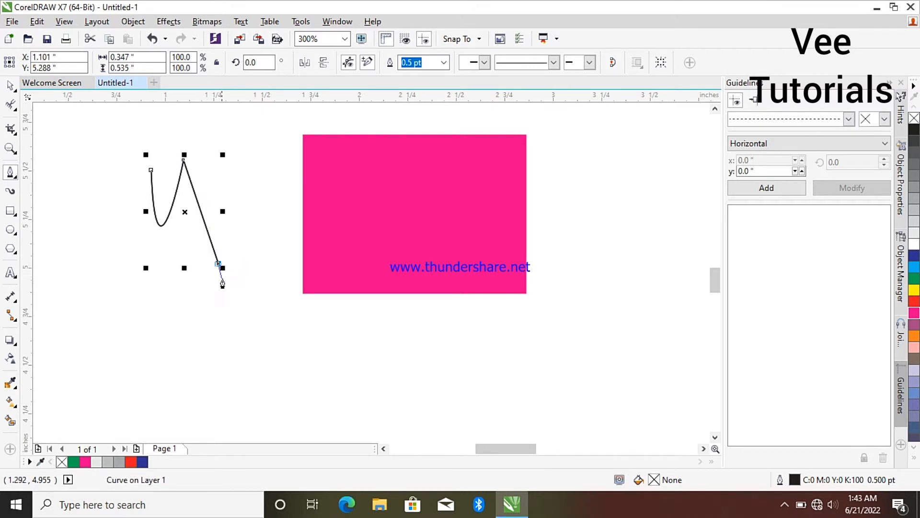
{"action": "left_click_drag", "start_coordinate": [223, 279], "coordinate": [165, 308]}
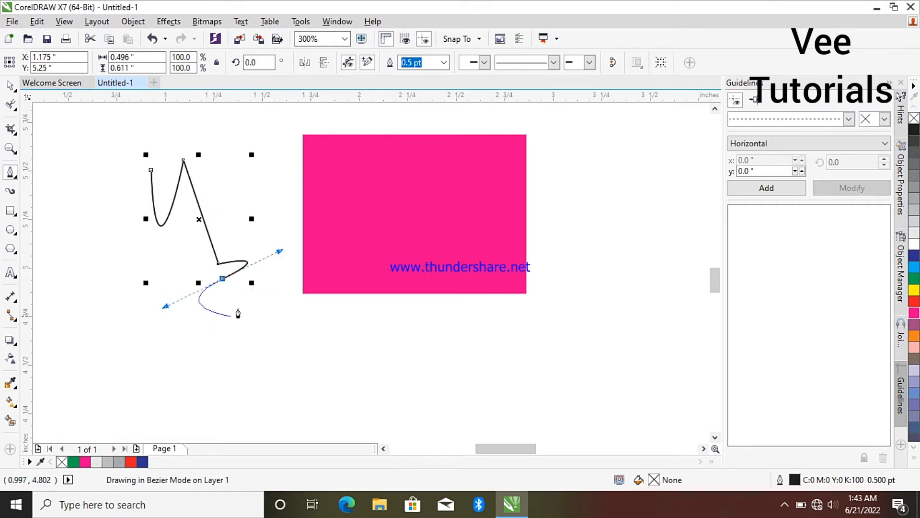
{"action": "double_click", "coordinate": [150, 217]}
{"action": "right_click", "coordinate": [195, 228]}
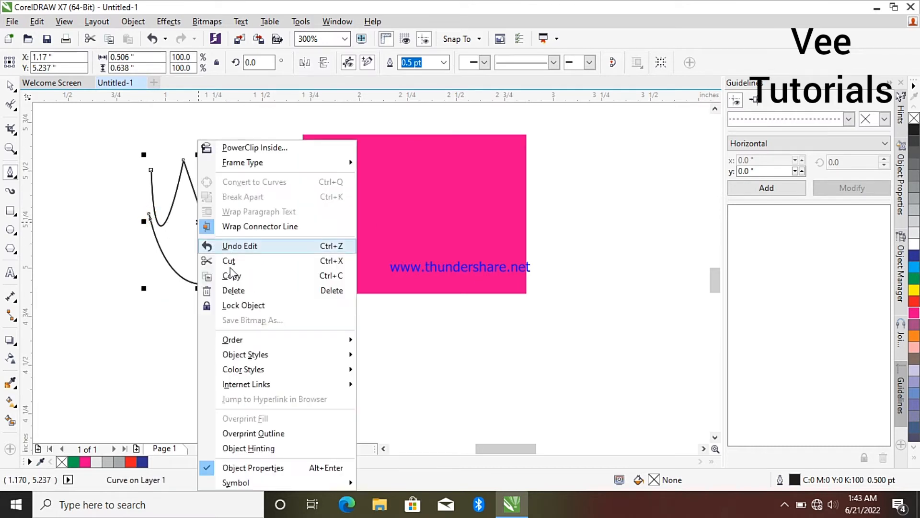
{"action": "left_click", "coordinate": [233, 290]}
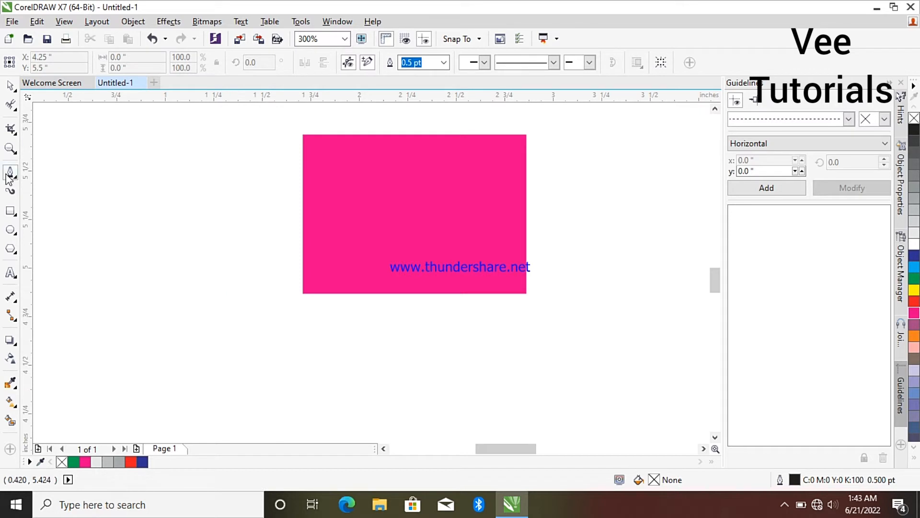
Step: Draw a near-vertical Pen line about 1.22" tall left of the rectangle and stretch it into an arc about 1.06" wide by 1.11" tall
{"action": "left_click", "coordinate": [158, 155]}
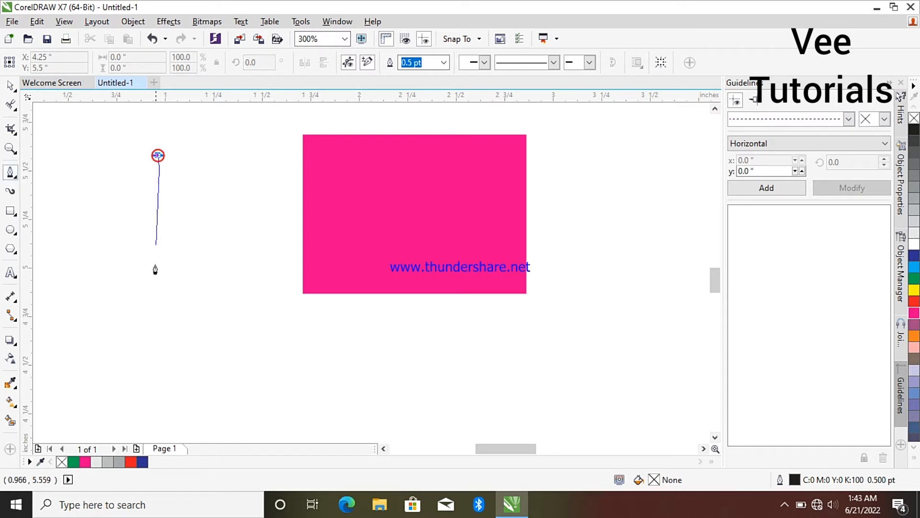
{"action": "left_click", "coordinate": [161, 393]}
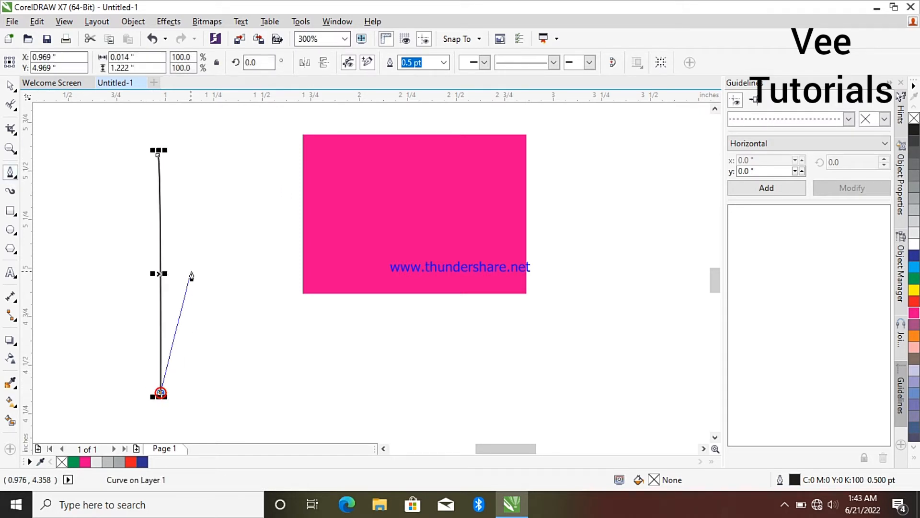
{"action": "key", "text": "F10"}
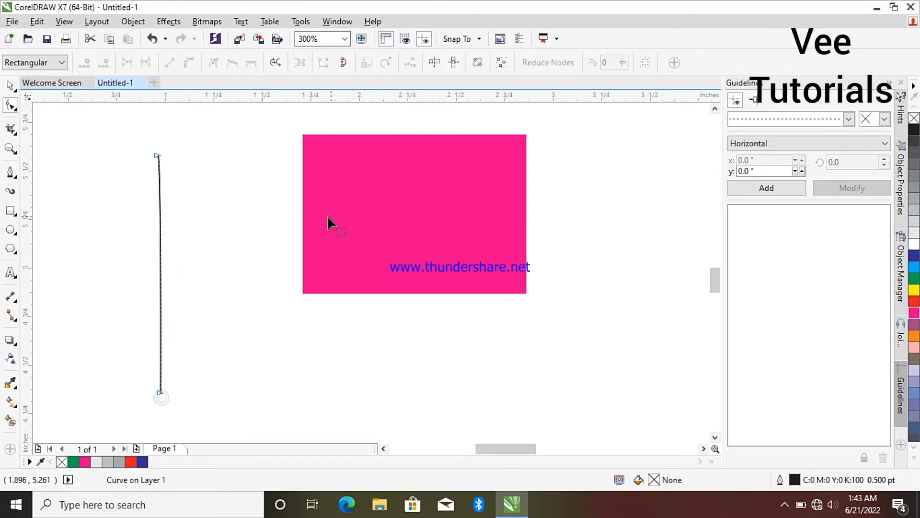
{"action": "left_click", "coordinate": [9, 87]}
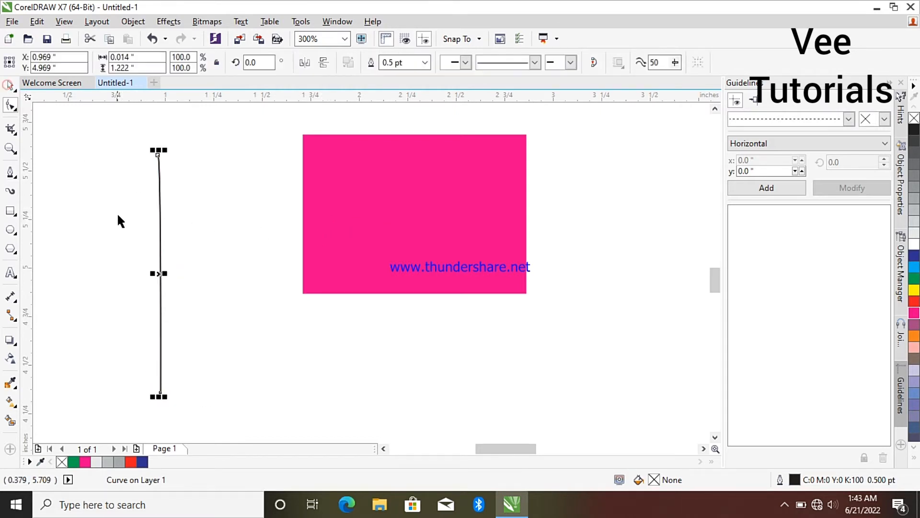
{"action": "left_click_drag", "start_coordinate": [156, 274], "coordinate": [298, 252]}
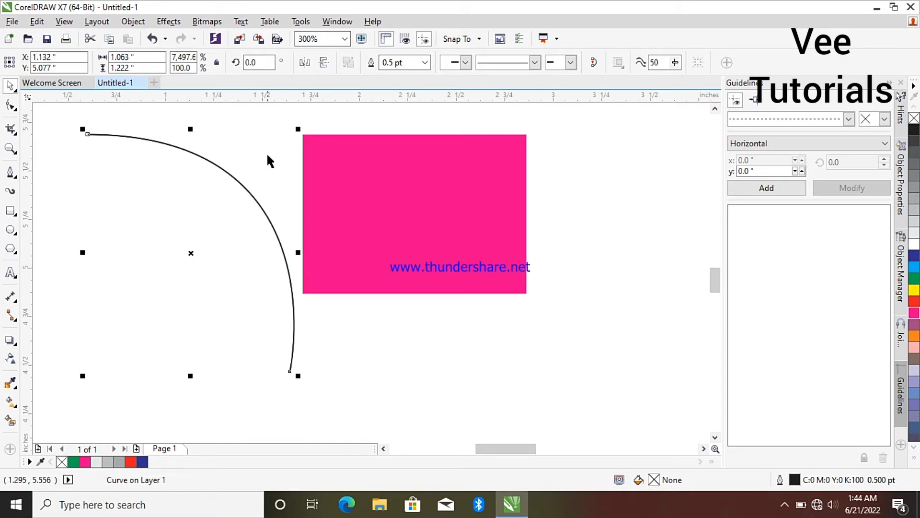
{"action": "left_click_drag", "start_coordinate": [190, 129], "coordinate": [190, 152]}
Step: Duplicate the arc down and to the left of the original, and delete both arcs
{"action": "left_click_drag", "start_coordinate": [189, 265], "coordinate": [152, 311]}
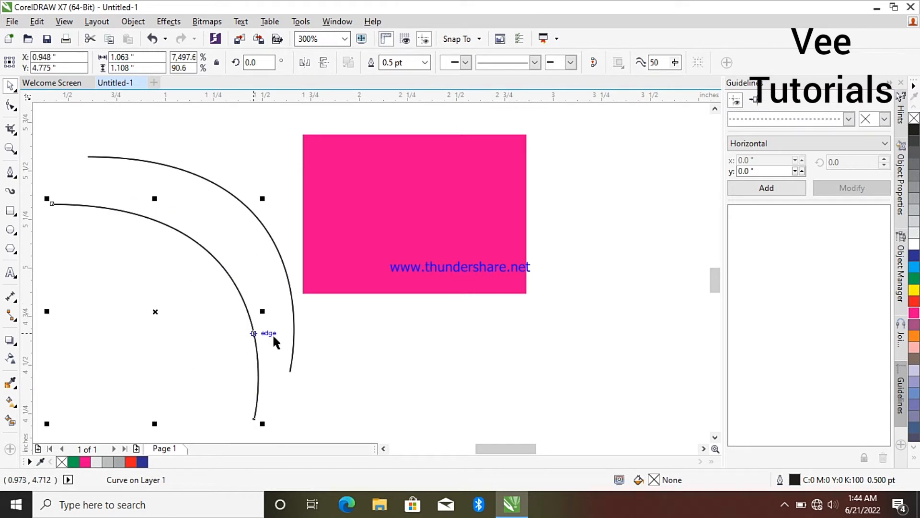
{"action": "left_click", "coordinate": [260, 234]}
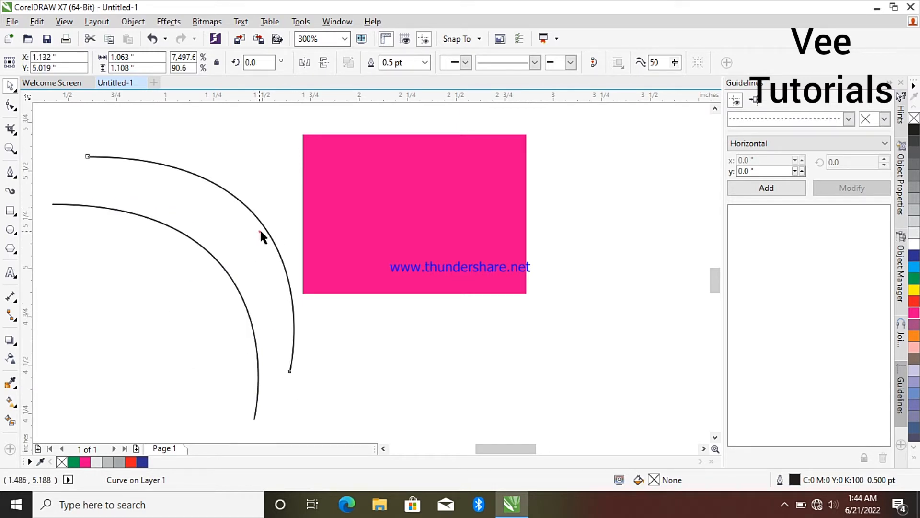
{"action": "left_click", "coordinate": [187, 243]}
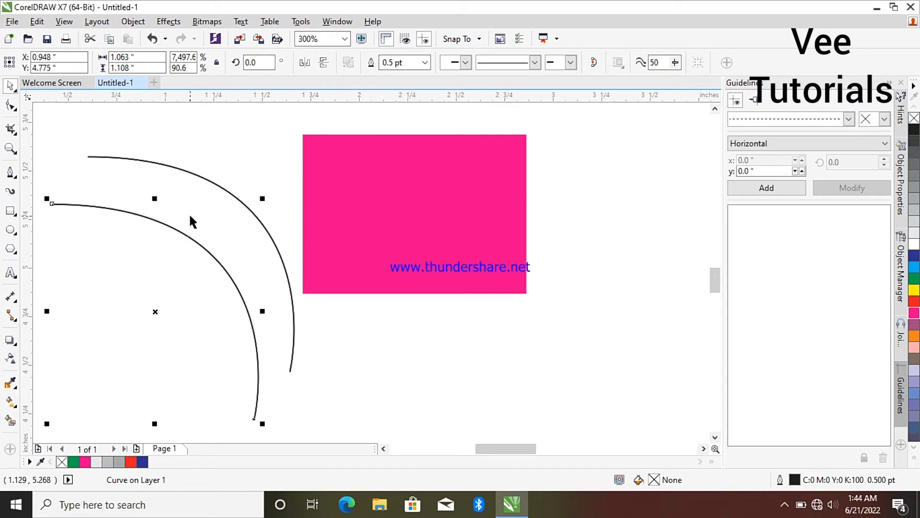
{"action": "right_click", "coordinate": [188, 257]}
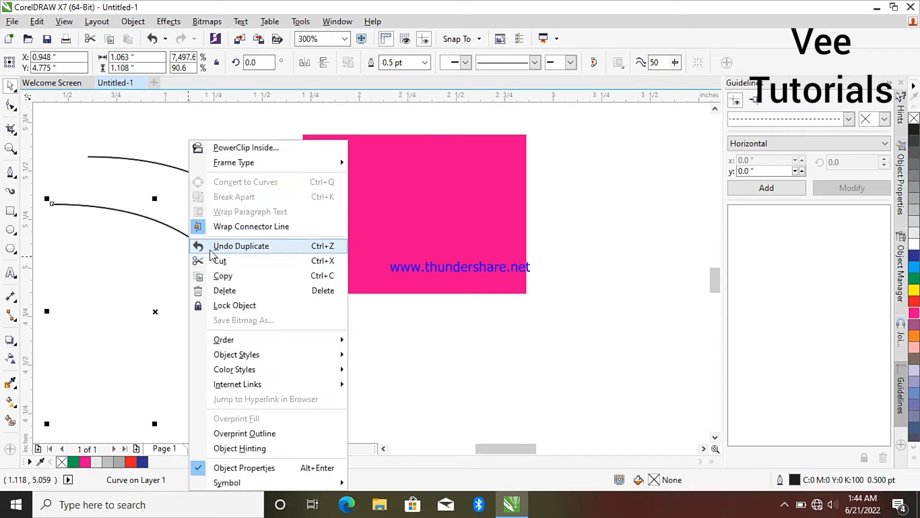
{"action": "left_click", "coordinate": [216, 287]}
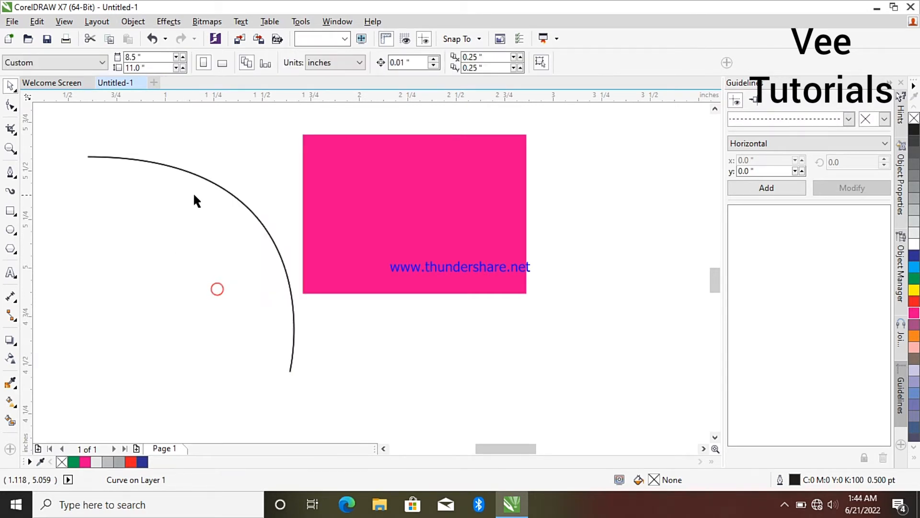
{"action": "left_click", "coordinate": [208, 180]}
{"action": "right_click", "coordinate": [213, 186]}
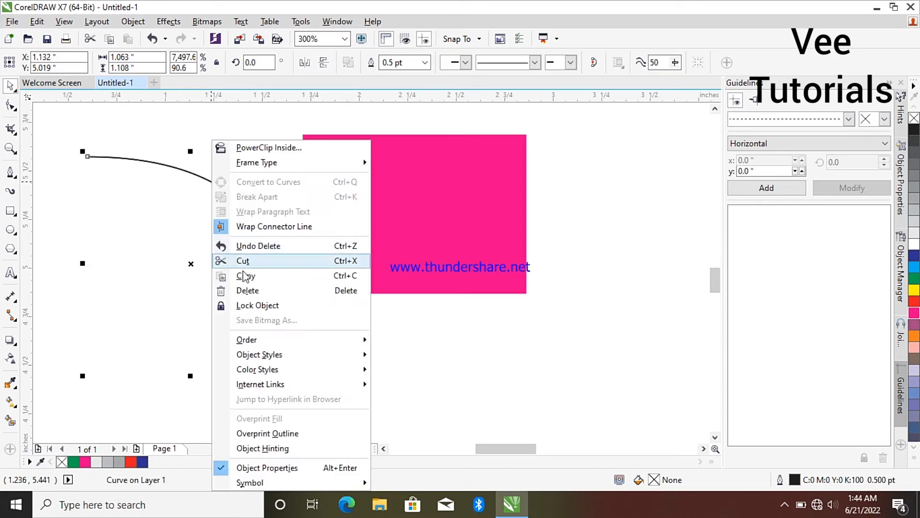
{"action": "left_click", "coordinate": [248, 291]}
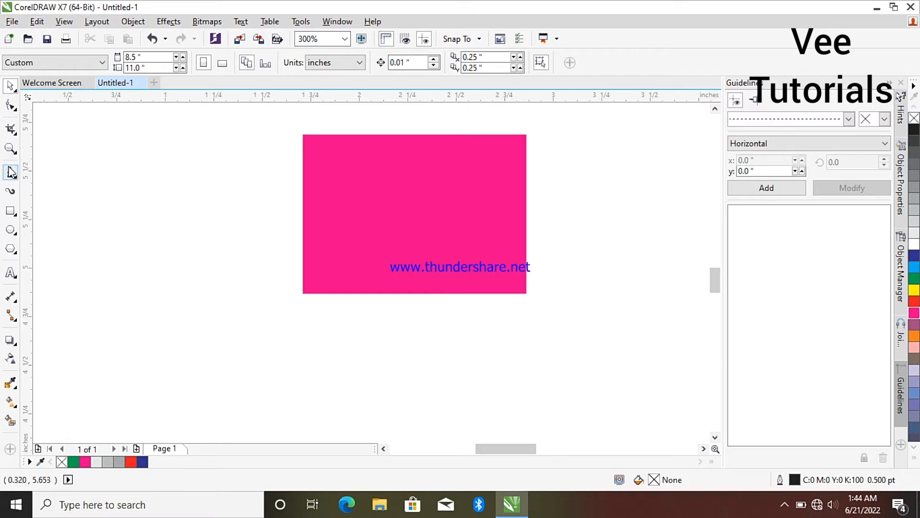
Step: Draw two 3-Point Curves, one about 0.52" by 0.83" left of the rectangle and one about 2.38" by 1.08" across it
{"action": "left_click", "coordinate": [15, 180]}
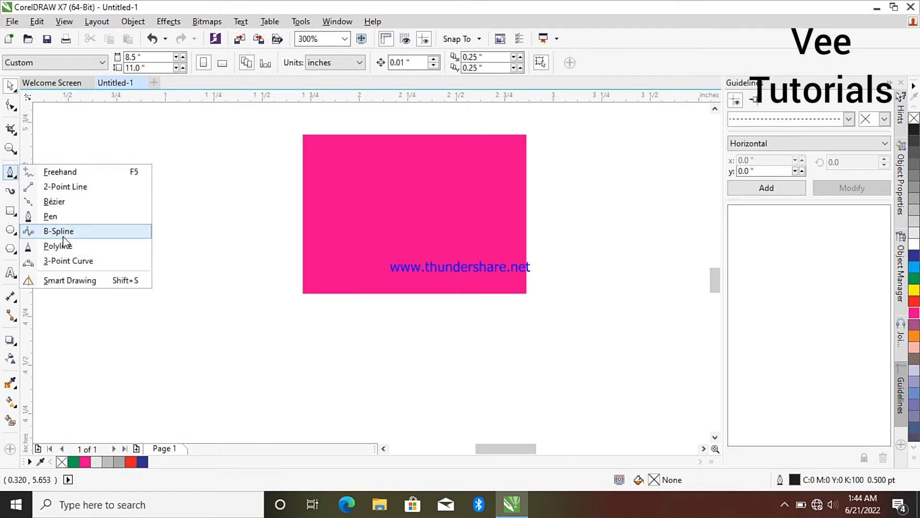
{"action": "left_click", "coordinate": [82, 262]}
{"action": "left_click_drag", "start_coordinate": [142, 224], "coordinate": [230, 314]}
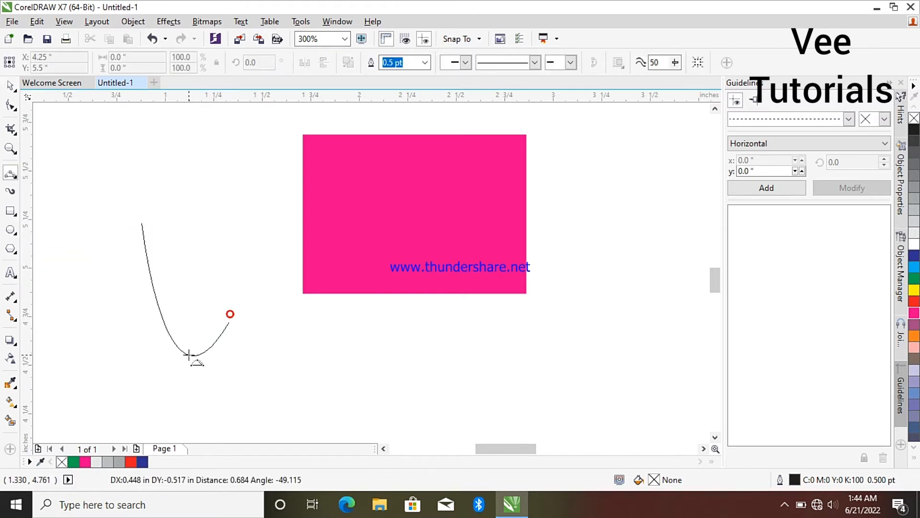
{"action": "left_click", "coordinate": [149, 382]}
{"action": "left_click_drag", "start_coordinate": [183, 156], "coordinate": [295, 332]}
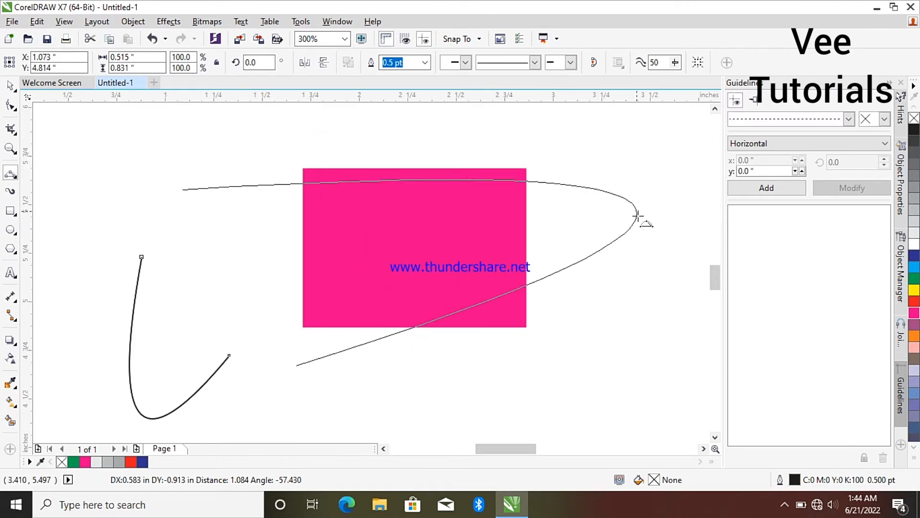
{"action": "left_click", "coordinate": [645, 181]}
Step: Delete the large 3-point curve crossing the rectangle and the small one to its left
{"action": "right_click", "coordinate": [570, 242]}
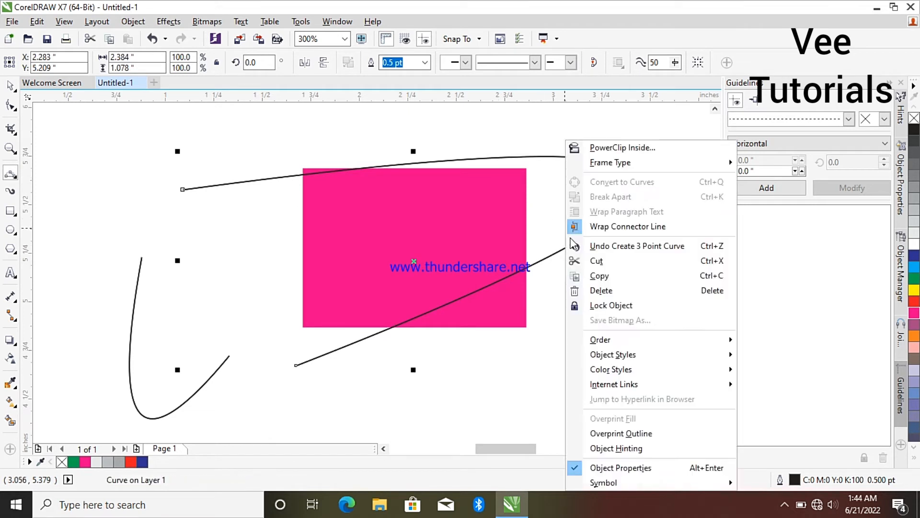
{"action": "left_click", "coordinate": [594, 291]}
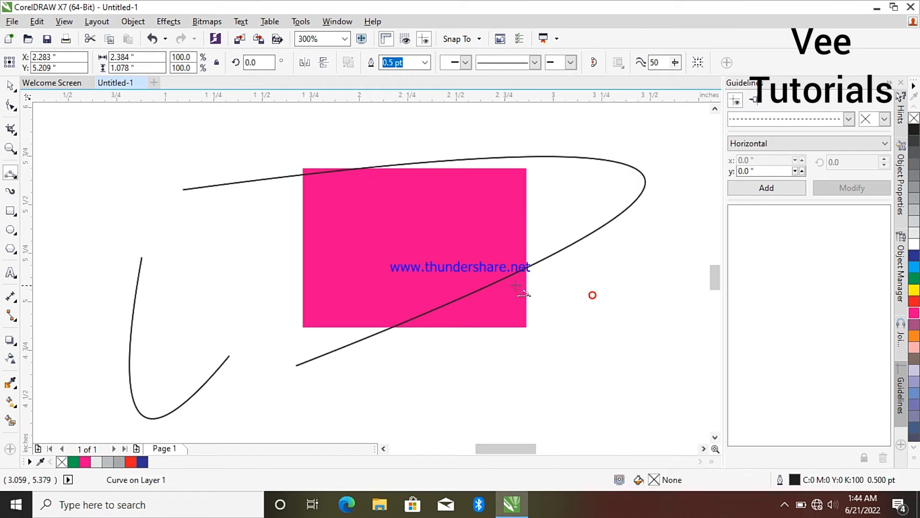
{"action": "left_click", "coordinate": [132, 323]}
{"action": "right_click", "coordinate": [154, 313]}
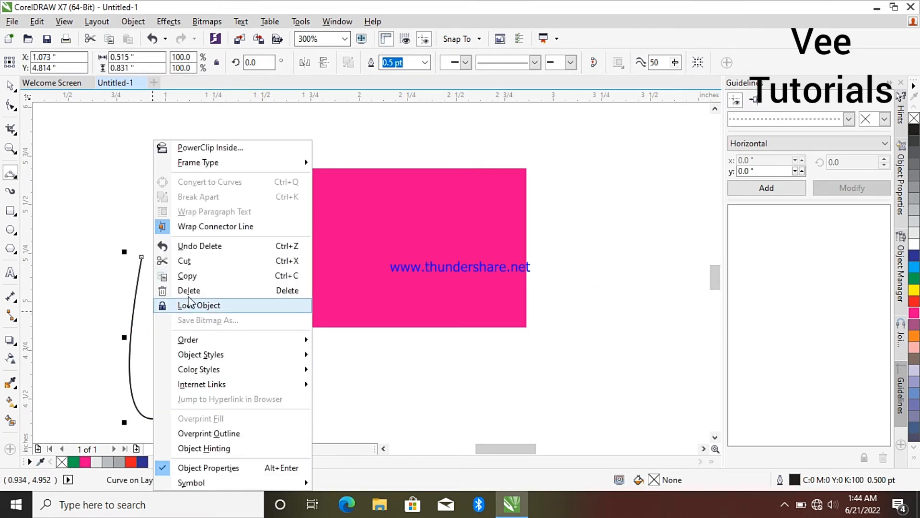
{"action": "left_click", "coordinate": [171, 304]}
{"action": "key", "text": "Delete"}
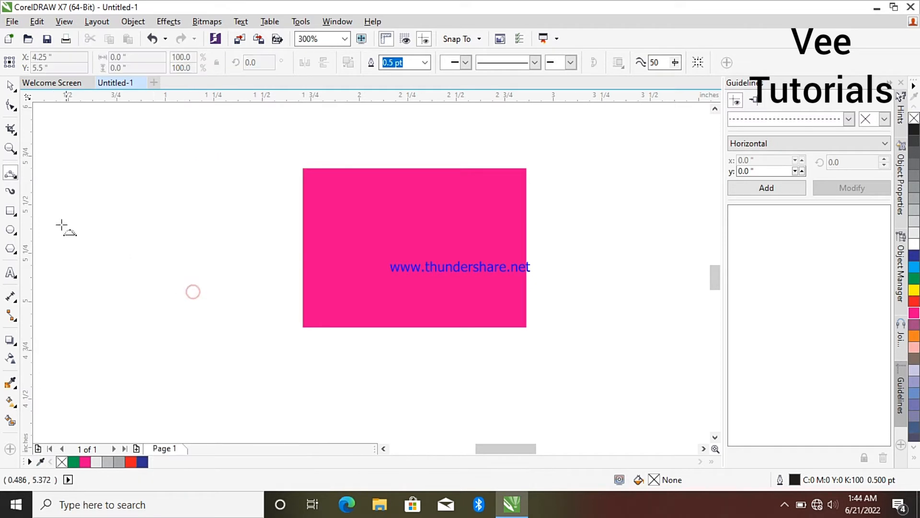
Step: Sketch a diagonal line, a large curved stroke and a wavy stroke left of the rectangle with the Smart Drawing tool
{"action": "left_click", "coordinate": [15, 178]}
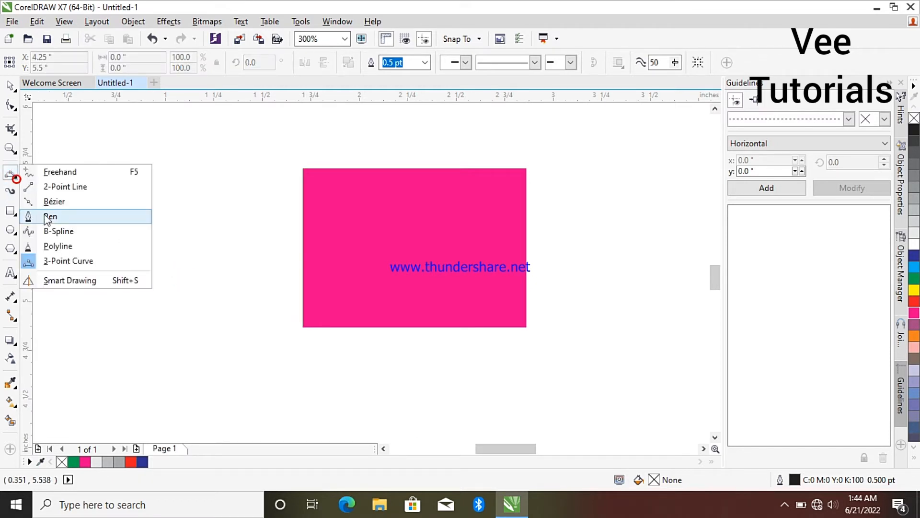
{"action": "left_click", "coordinate": [67, 281]}
{"action": "left_click_drag", "start_coordinate": [110, 209], "coordinate": [222, 309]}
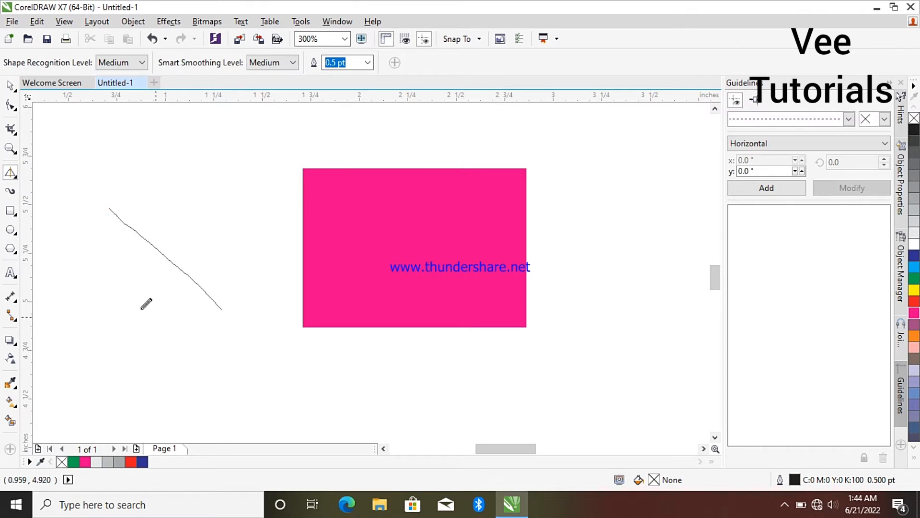
{"action": "mouse_move", "coordinate": [134, 305]}
{"action": "left_mouse_down"}
{"action": "mouse_move", "coordinate": [93, 289]}
{"action": "mouse_move", "coordinate": [192, 354]}
{"action": "left_mouse_up"}
{"action": "left_click_drag", "start_coordinate": [189, 260], "coordinate": [185, 366]}
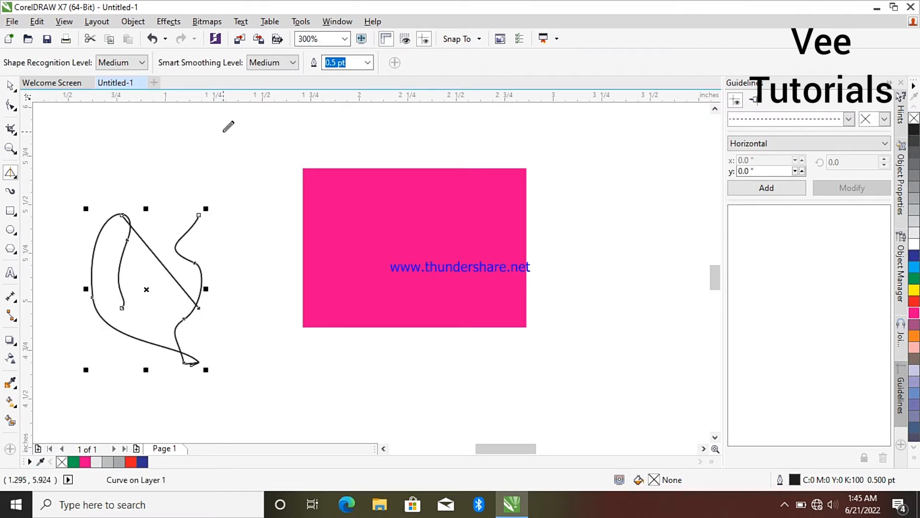
Step: Sketch a stick figure beside the rectangle with the Smart Drawing tool: oval head about 0.33" by 0.46", ears, eyes, mouth, neck, arms, body and legs
{"action": "mouse_move", "coordinate": [242, 123]}
{"action": "left_mouse_down"}
{"action": "mouse_move", "coordinate": [288, 150]}
{"action": "mouse_move", "coordinate": [253, 141]}
{"action": "mouse_move", "coordinate": [279, 152]}
{"action": "left_mouse_up"}
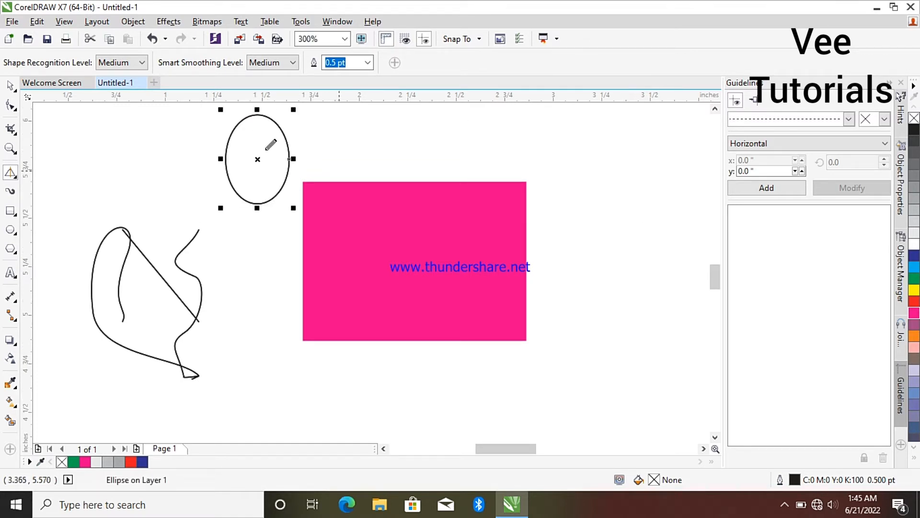
{"action": "mouse_move", "coordinate": [298, 126]}
{"action": "left_mouse_down"}
{"action": "mouse_move", "coordinate": [294, 146]}
{"action": "mouse_move", "coordinate": [287, 137]}
{"action": "left_mouse_up"}
{"action": "mouse_move", "coordinate": [227, 142]}
{"action": "left_mouse_down"}
{"action": "mouse_move", "coordinate": [216, 140]}
{"action": "mouse_move", "coordinate": [228, 156]}
{"action": "mouse_move", "coordinate": [277, 147]}
{"action": "mouse_move", "coordinate": [267, 149]}
{"action": "left_mouse_up"}
{"action": "mouse_move", "coordinate": [248, 181]}
{"action": "left_mouse_down"}
{"action": "mouse_move", "coordinate": [267, 180]}
{"action": "mouse_move", "coordinate": [256, 230]}
{"action": "mouse_move", "coordinate": [193, 268]}
{"action": "left_mouse_up"}
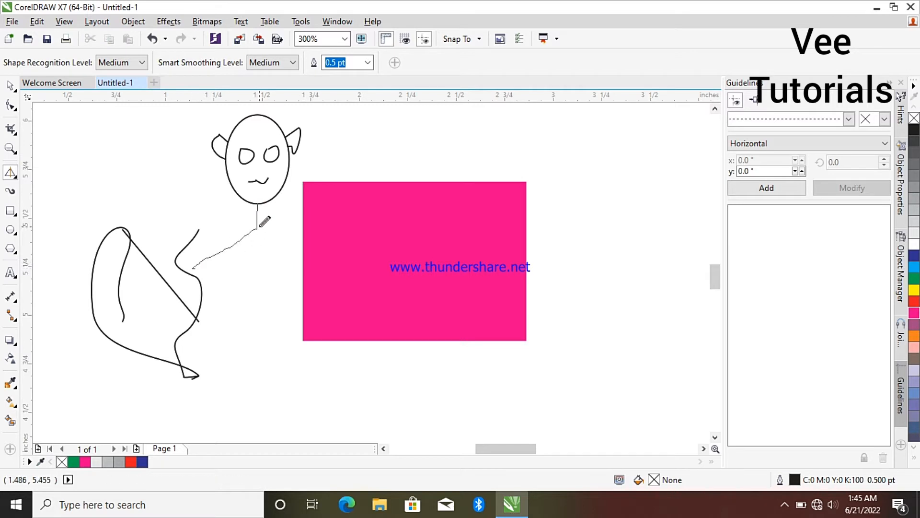
{"action": "left_click_drag", "start_coordinate": [256, 230], "coordinate": [326, 285]}
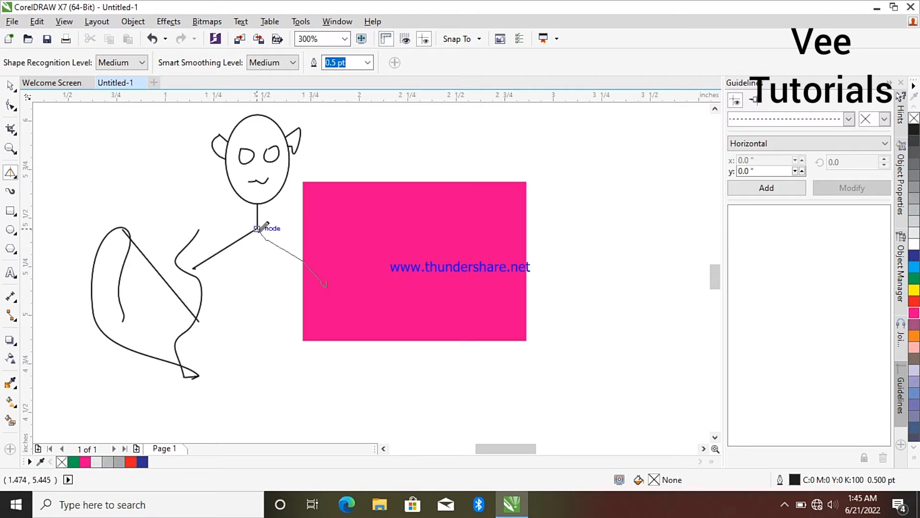
{"action": "mouse_move", "coordinate": [258, 230]}
{"action": "left_mouse_down"}
{"action": "mouse_move", "coordinate": [252, 337]}
{"action": "mouse_move", "coordinate": [178, 410]}
{"action": "left_mouse_up"}
{"action": "left_click_drag", "start_coordinate": [248, 346], "coordinate": [317, 422]}
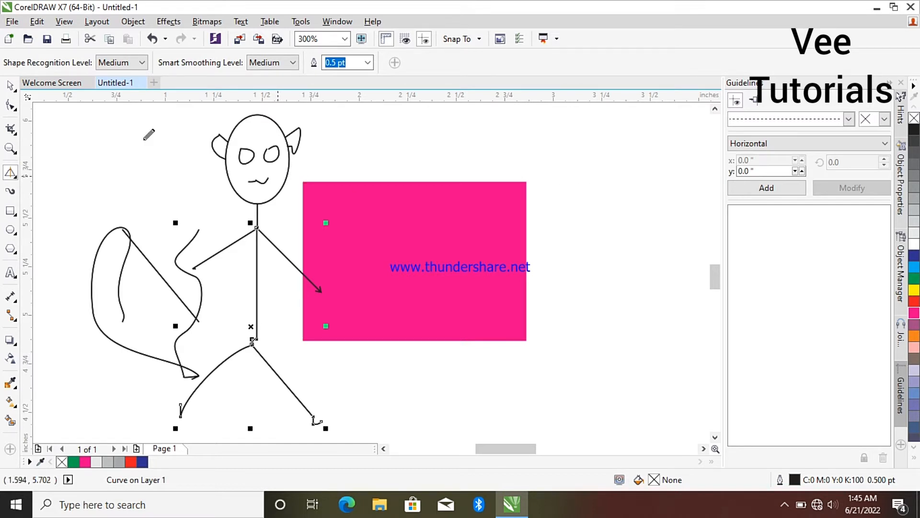
Step: Sketch a stepped line about 0.71" by 0.38" across the pink rectangle with the Smart Drawing tool
{"action": "left_click", "coordinate": [14, 176]}
{"action": "mouse_move", "coordinate": [362, 223]}
{"action": "left_mouse_down"}
{"action": "mouse_move", "coordinate": [448, 220]}
{"action": "mouse_move", "coordinate": [451, 249]}
{"action": "mouse_move", "coordinate": [497, 259]}
{"action": "mouse_move", "coordinate": [492, 285]}
{"action": "left_mouse_up"}
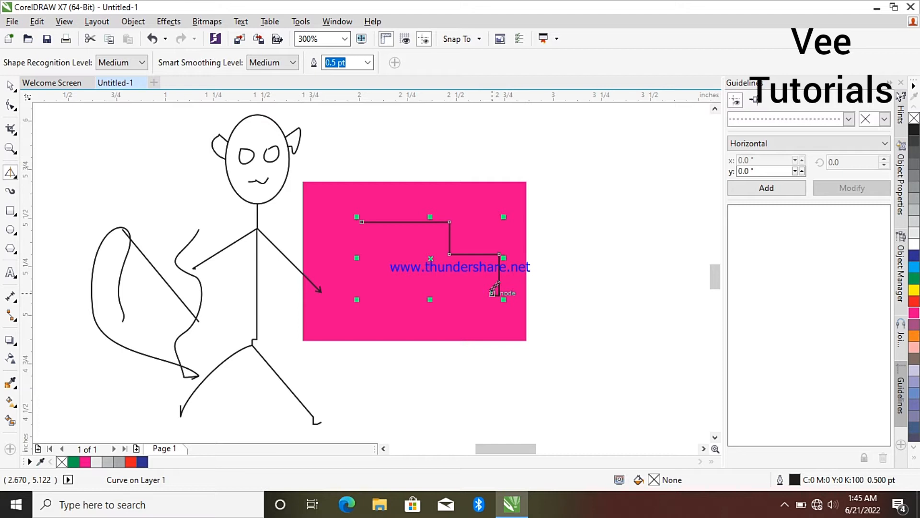
Step: Delete the stick figure, first the selected body and face parts and separately the oval head
{"action": "left_click", "coordinate": [14, 107]}
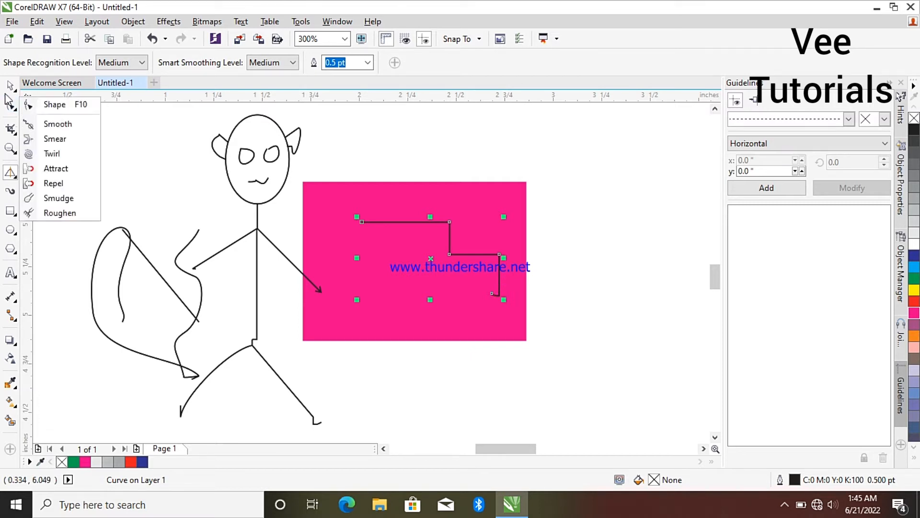
{"action": "left_click", "coordinate": [39, 103]}
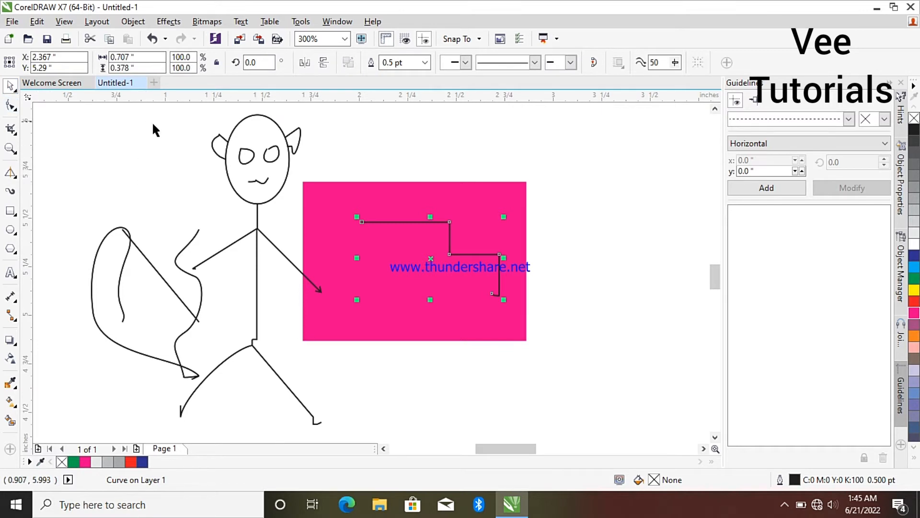
{"action": "left_click_drag", "start_coordinate": [151, 121], "coordinate": [378, 422]}
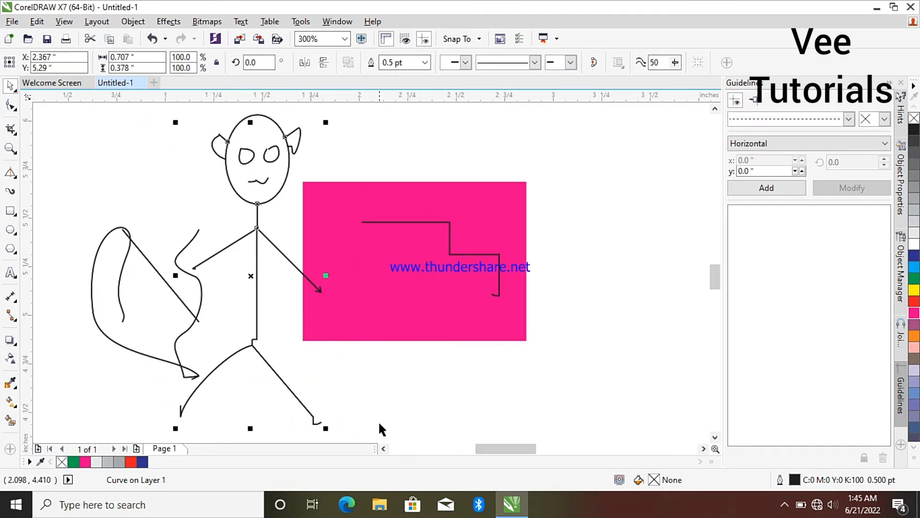
{"action": "right_click", "coordinate": [251, 272]}
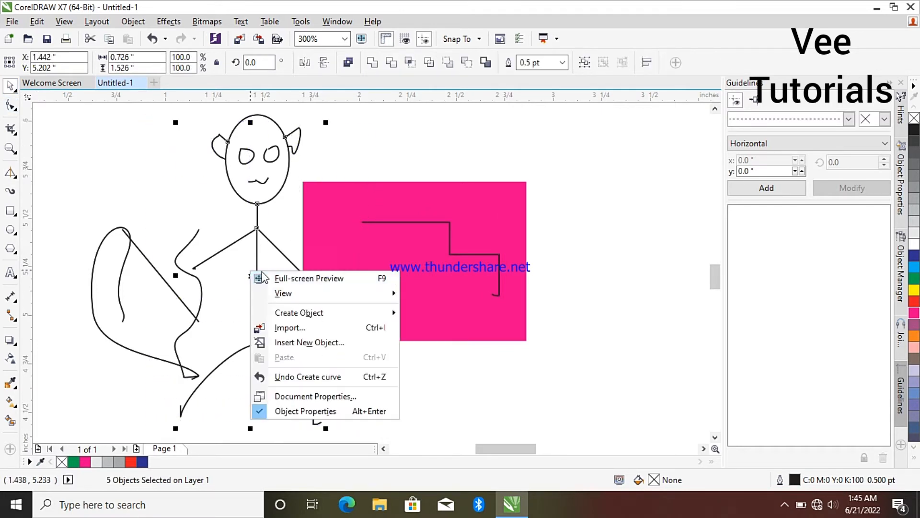
{"action": "left_click", "coordinate": [257, 147]}
{"action": "right_click", "coordinate": [259, 153]}
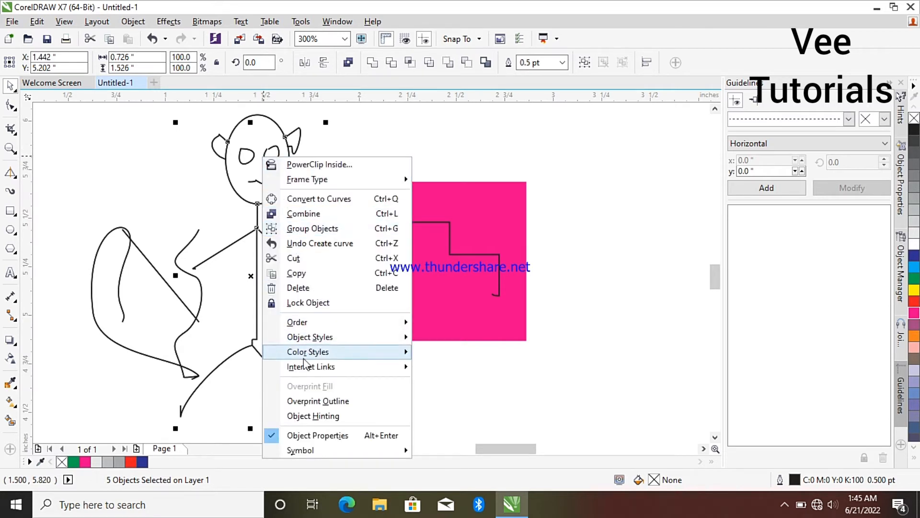
{"action": "left_click", "coordinate": [308, 302]}
{"action": "key", "text": "Delete"}
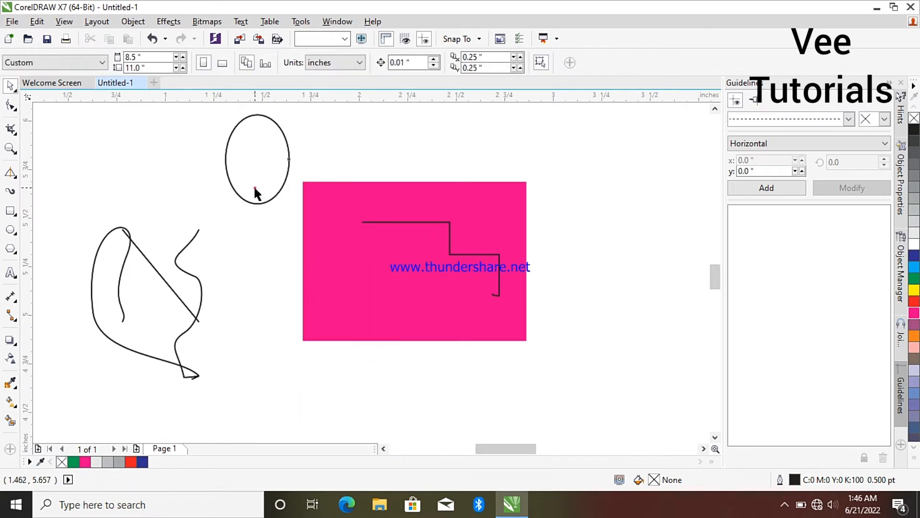
{"action": "left_click", "coordinate": [254, 185]}
{"action": "right_click", "coordinate": [254, 185]}
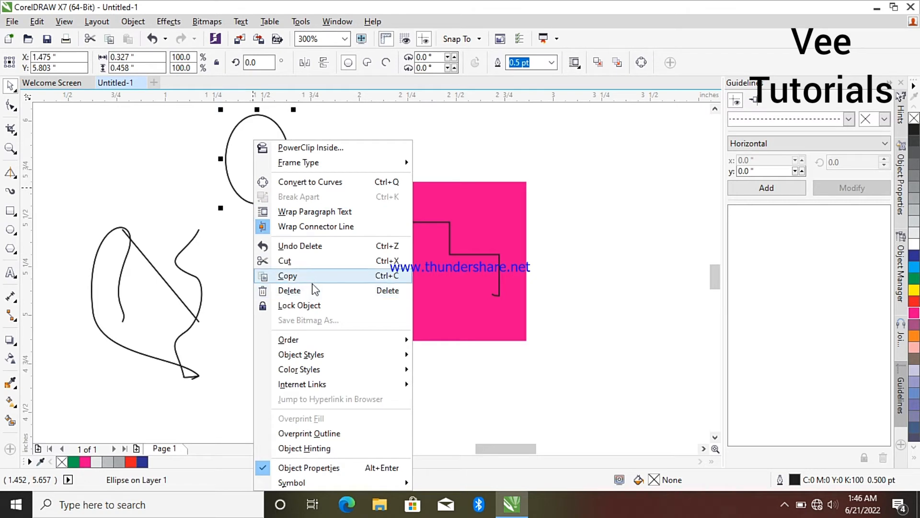
{"action": "left_click", "coordinate": [301, 290]}
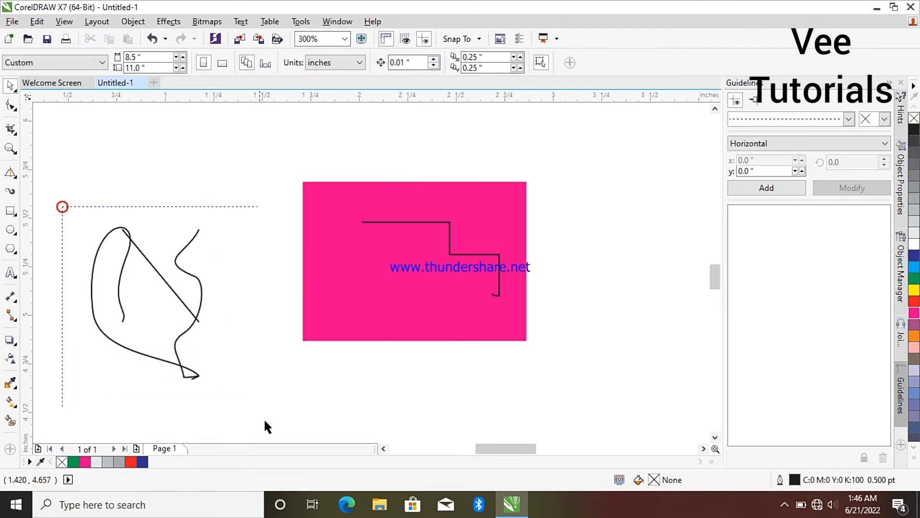
Step: Delete the combined smart-drawn curves beside the rectangle and the stepped line on top of it
{"action": "left_click", "coordinate": [186, 330]}
{"action": "right_click", "coordinate": [188, 330]}
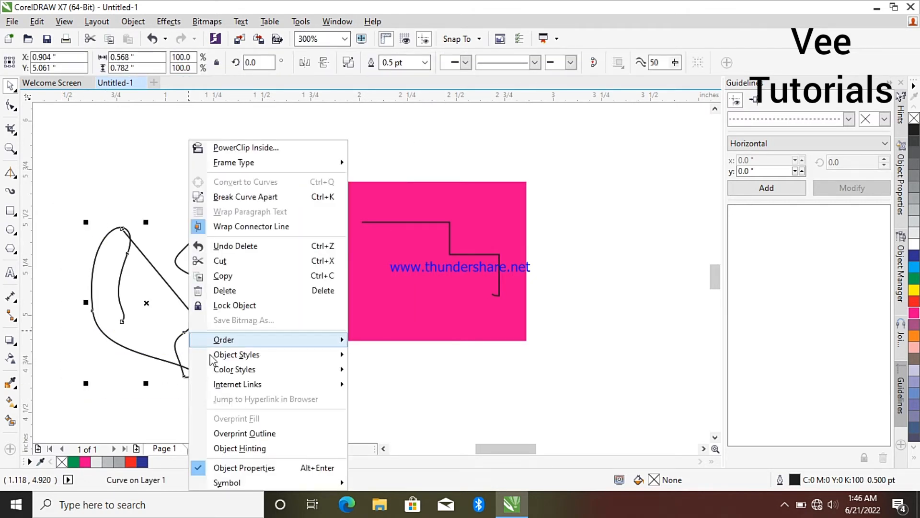
{"action": "left_click", "coordinate": [226, 290]}
{"action": "left_click", "coordinate": [430, 223]}
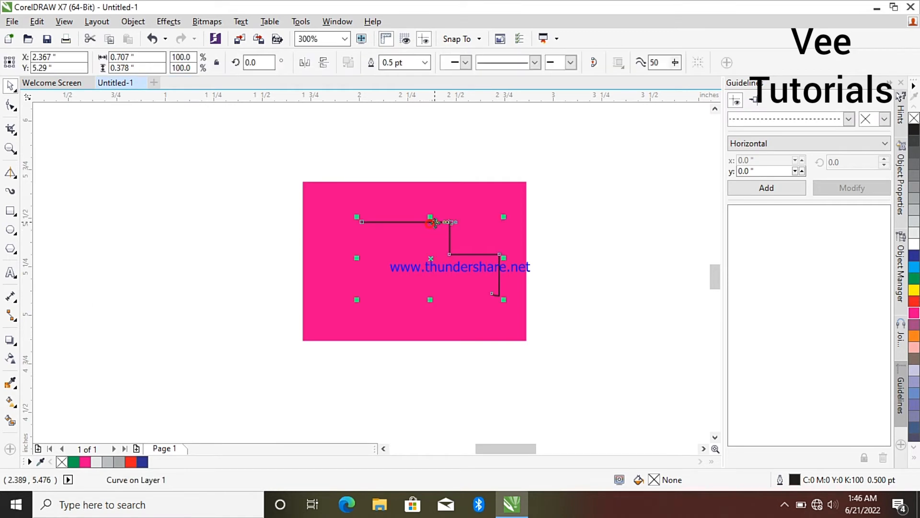
{"action": "right_click", "coordinate": [433, 223]}
{"action": "left_click", "coordinate": [471, 290]}
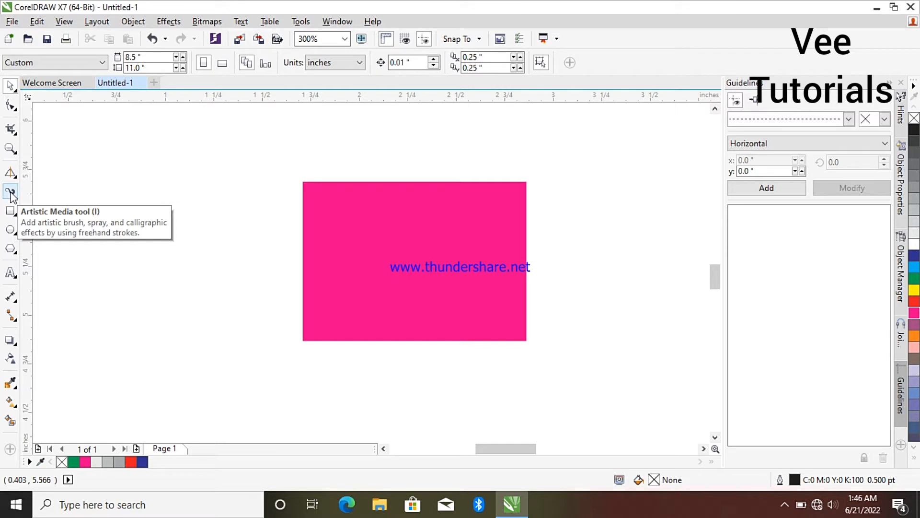
Step: Paint three 0.5" preset strokes with the Artistic Media tool: two left of the rectangle and a long horizontal one along its upper edge
{"action": "left_click", "coordinate": [11, 194]}
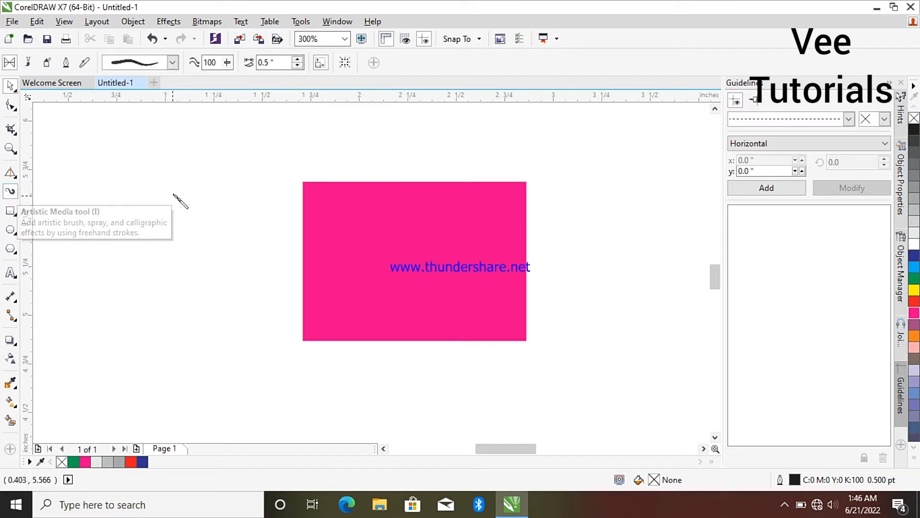
{"action": "left_click_drag", "start_coordinate": [181, 207], "coordinate": [214, 265]}
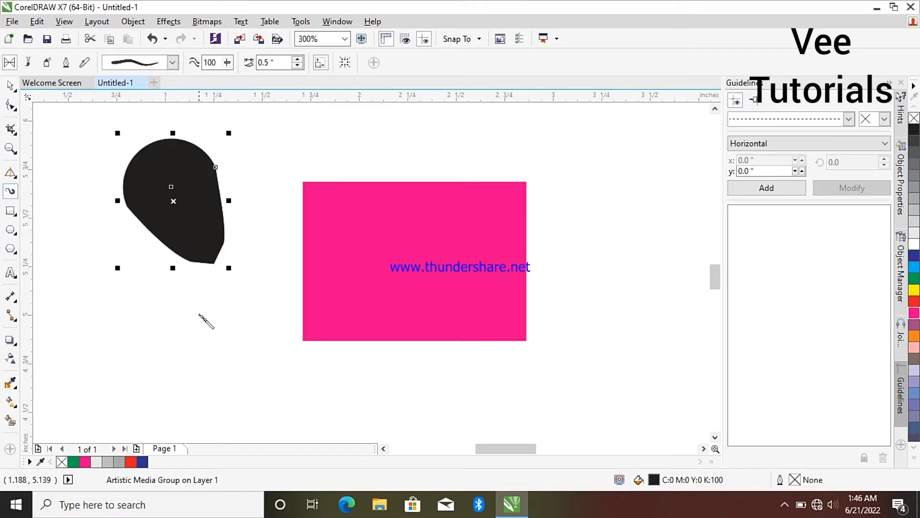
{"action": "left_click_drag", "start_coordinate": [175, 345], "coordinate": [256, 307]}
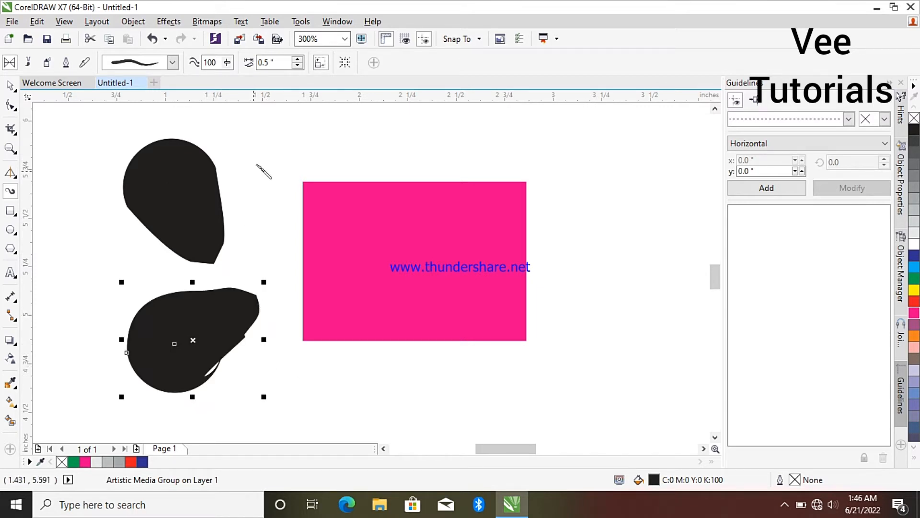
{"action": "left_click_drag", "start_coordinate": [275, 148], "coordinate": [546, 152]}
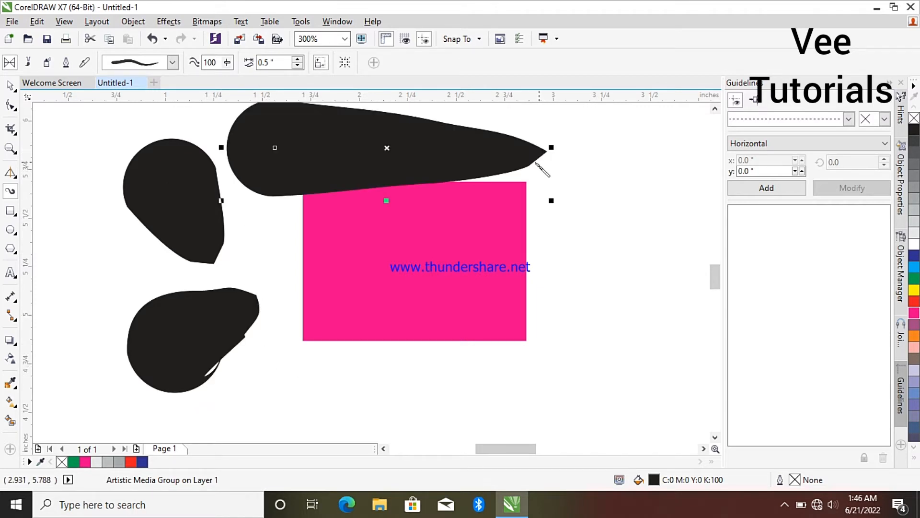
Step: Try several preset shapes on the horizontal stroke, ending with the double-tapered one, and paint a short stroke with it below the rectangle
{"action": "left_click", "coordinate": [173, 63]}
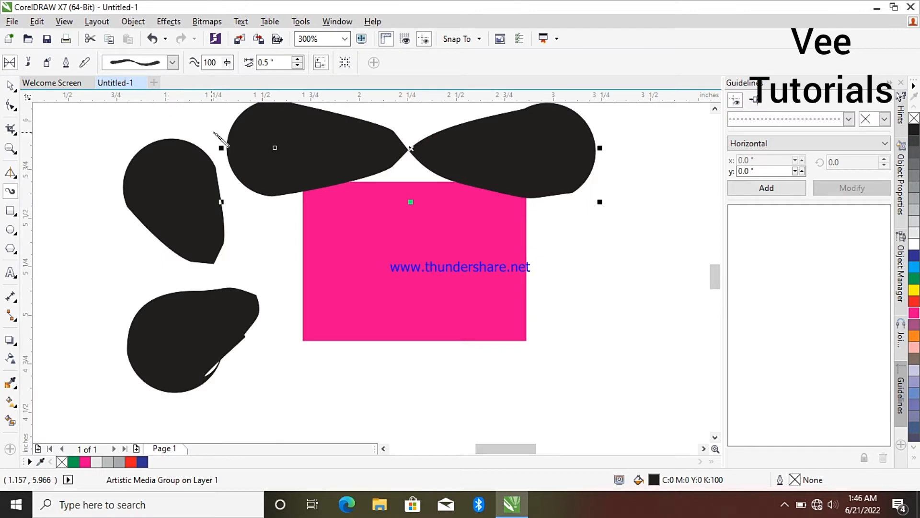
{"action": "left_click", "coordinate": [172, 62]}
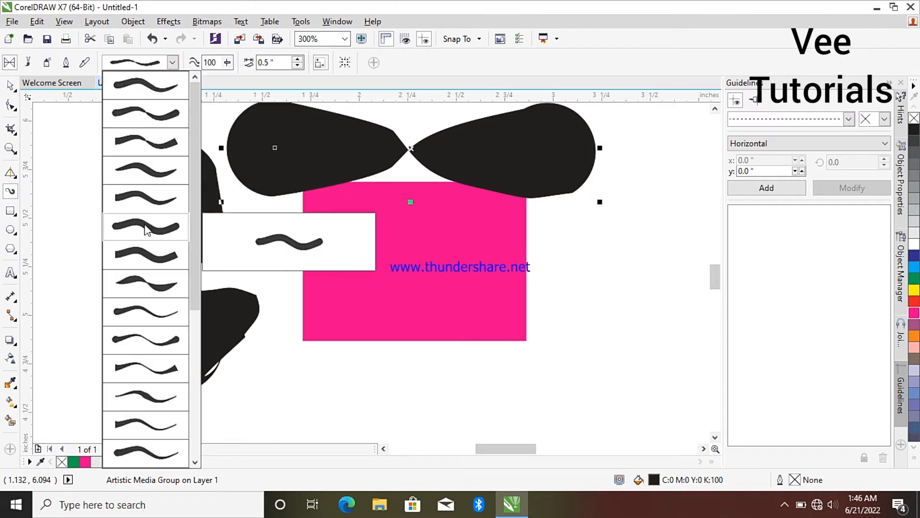
{"action": "left_click", "coordinate": [144, 311]}
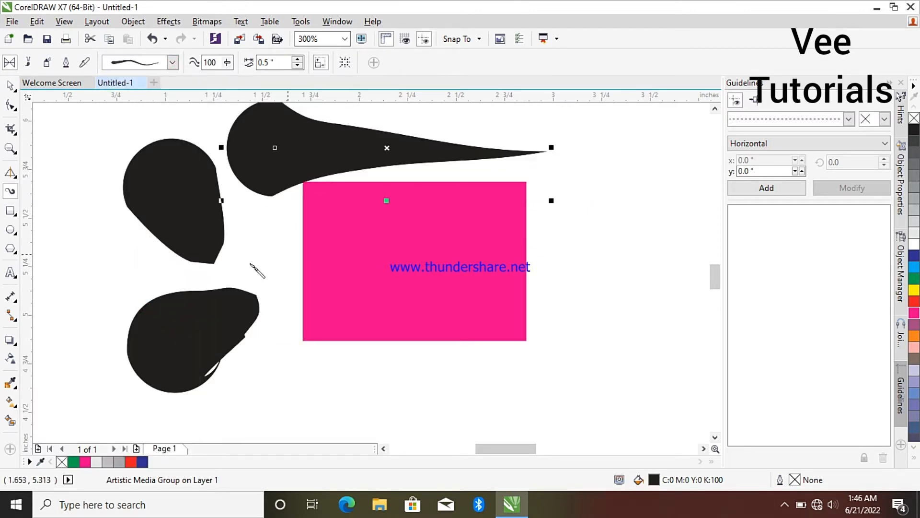
{"action": "left_click", "coordinate": [172, 63]}
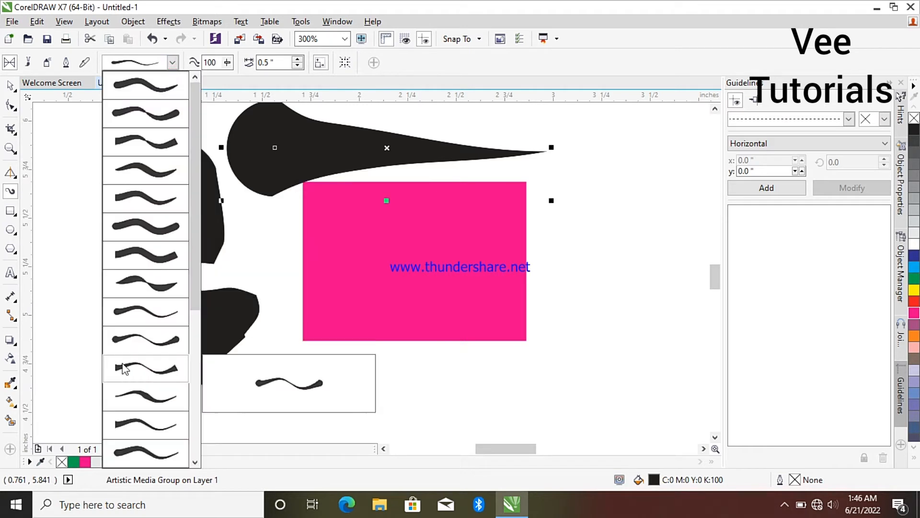
{"action": "left_click", "coordinate": [134, 391]}
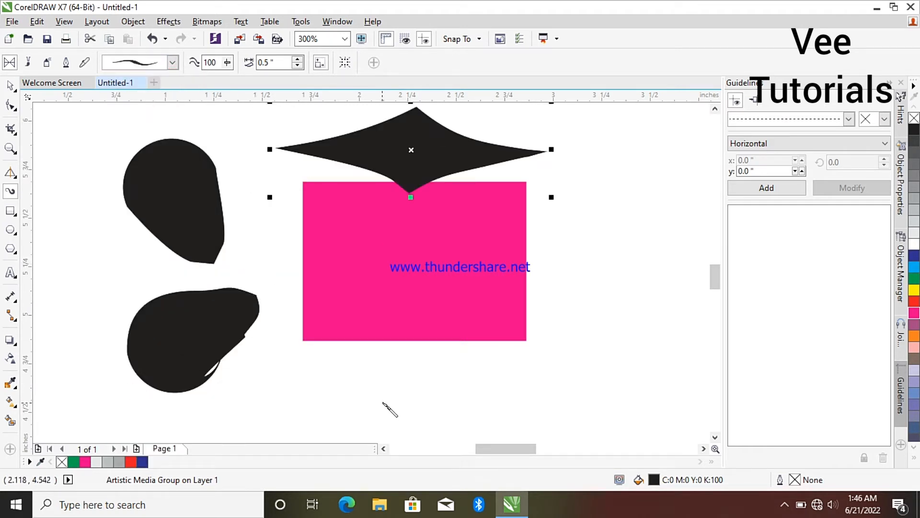
{"action": "left_click_drag", "start_coordinate": [390, 409], "coordinate": [462, 378]}
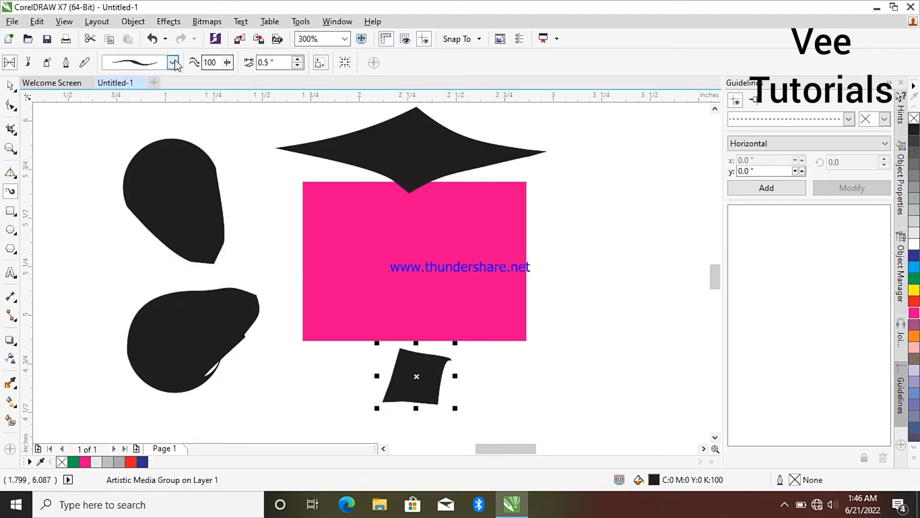
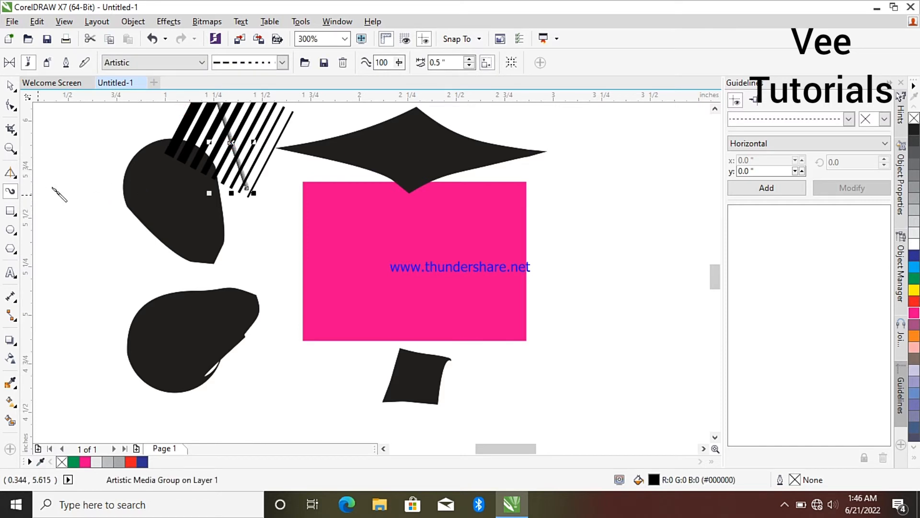
Step: Paint striped strokes in Brush mode with a 0.5" Artistic brush, one over the rectangle's left edge and two by its right side
{"action": "left_click_drag", "start_coordinate": [231, 140], "coordinate": [289, 277]}
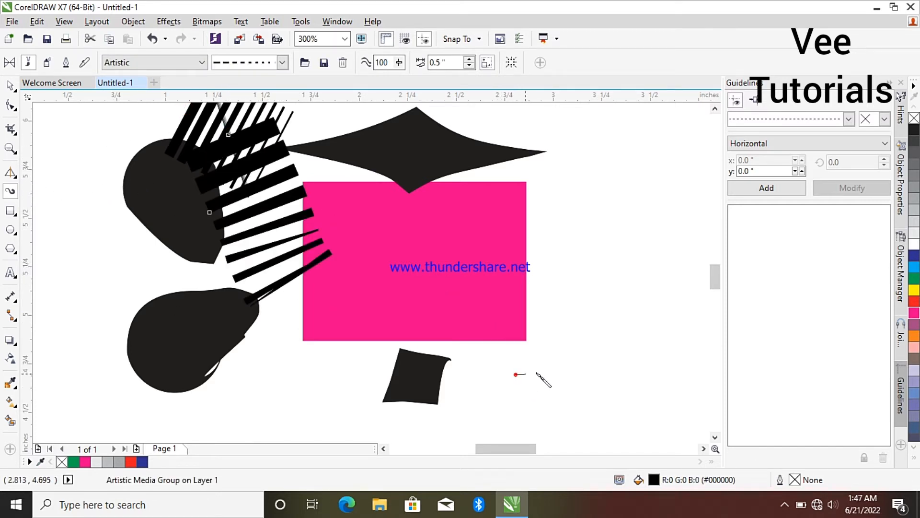
{"action": "left_click_drag", "start_coordinate": [515, 374], "coordinate": [641, 377]}
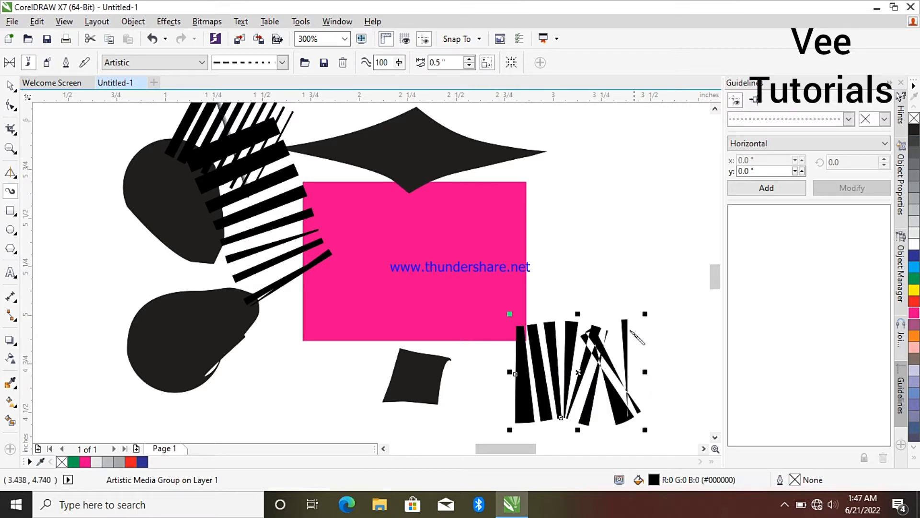
{"action": "left_click_drag", "start_coordinate": [577, 285], "coordinate": [644, 290]}
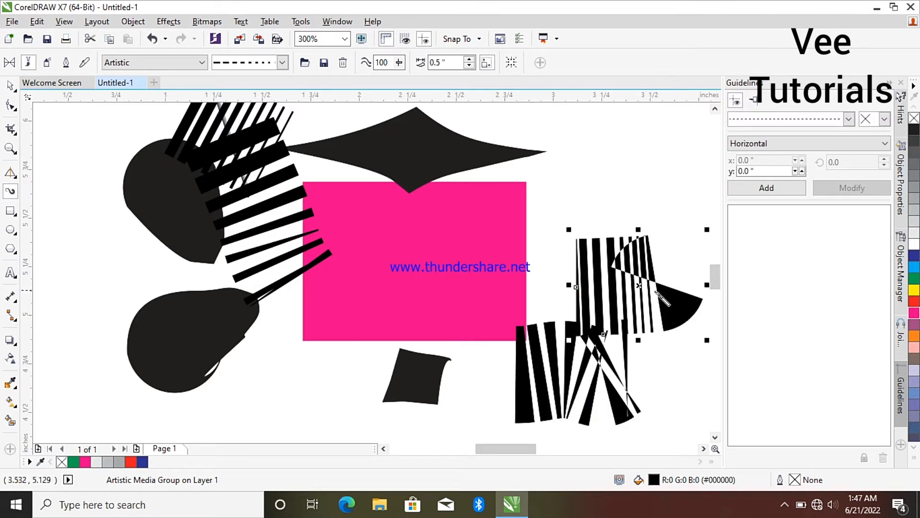
Step: Move the upper striped stroke right of the rectangle slightly up and left, and try yellow and green fills before settling on blue (C:100 M:100 Y:0 K:0)
{"action": "left_click", "coordinate": [10, 86]}
{"action": "left_click_drag", "start_coordinate": [637, 288], "coordinate": [622, 249]}
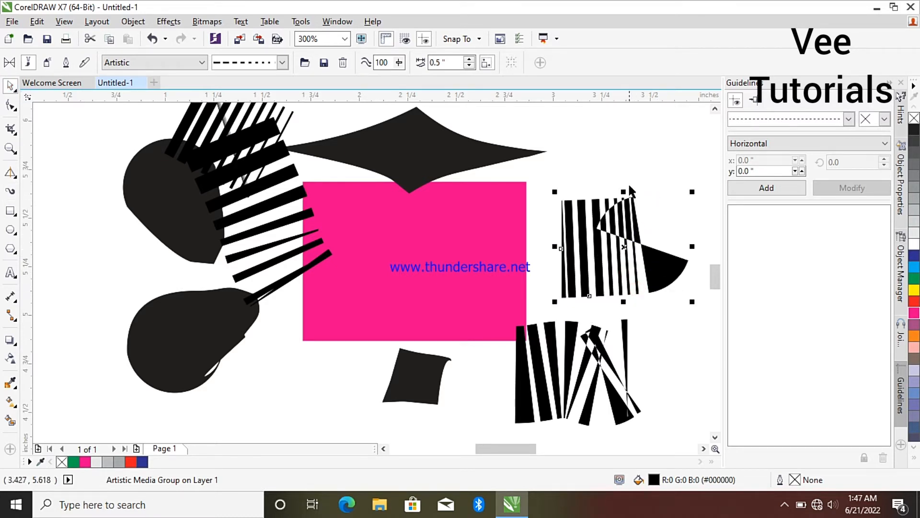
{"action": "left_click", "coordinate": [913, 290]}
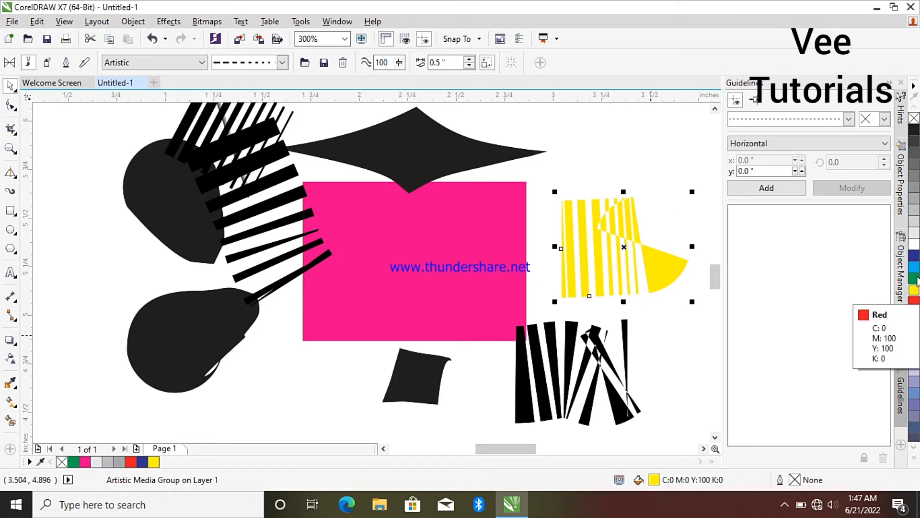
{"action": "left_click", "coordinate": [915, 278]}
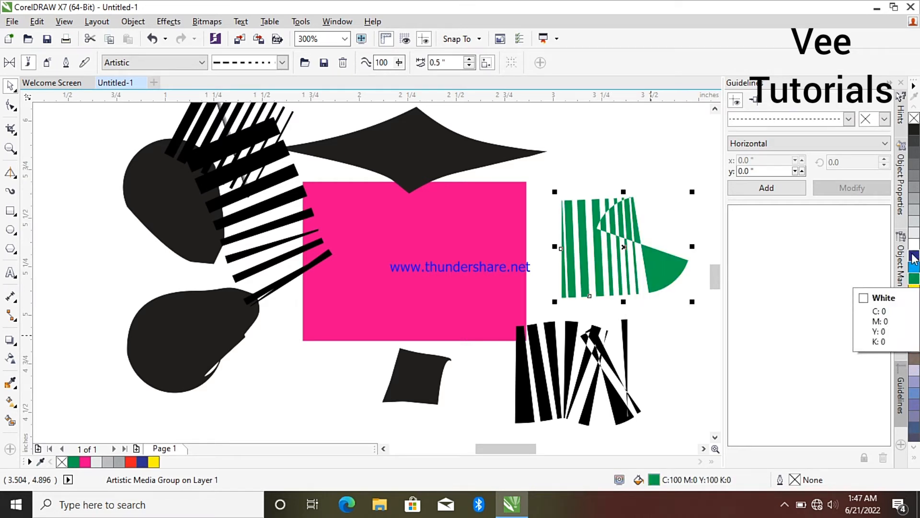
{"action": "left_click", "coordinate": [913, 257]}
{"action": "left_click", "coordinate": [241, 387]}
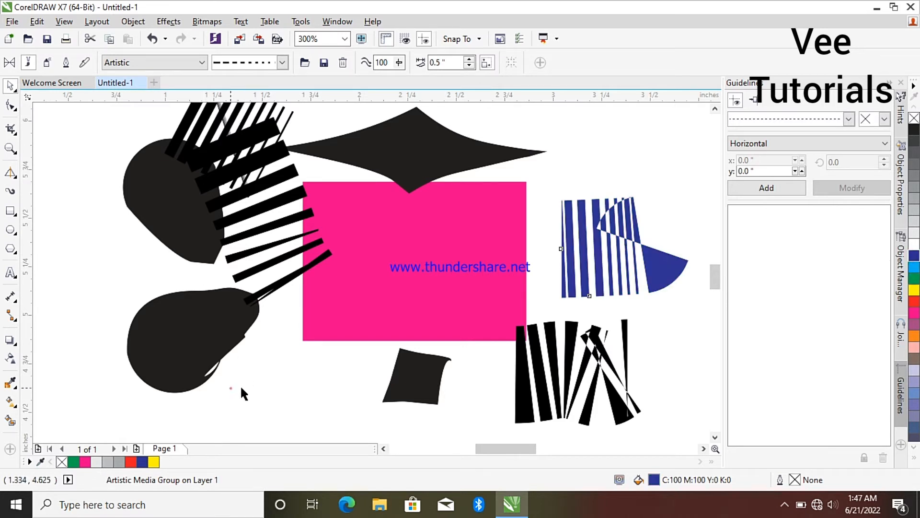
{"action": "left_click", "coordinate": [363, 389]}
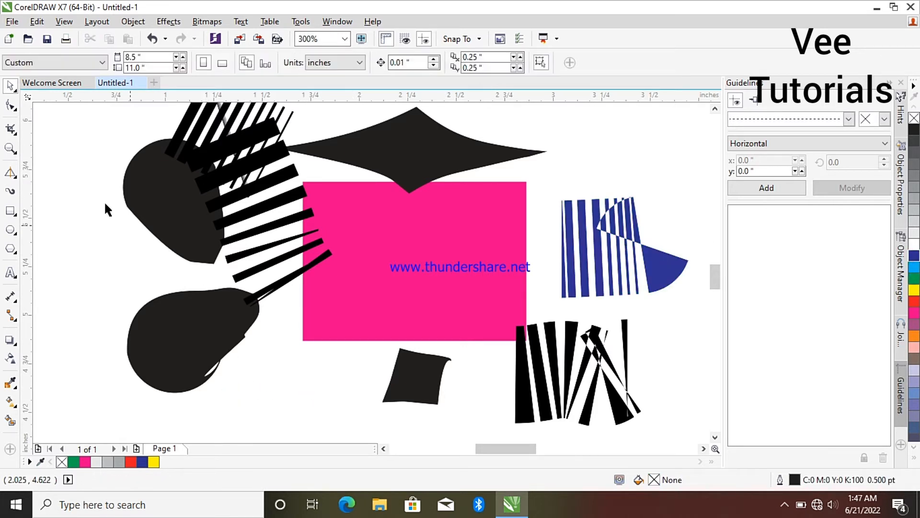
Step: Paint a short horizontal striped stroke left of the rectangle, between the two dark rounded strokes, with the 0.5" Artistic brush
{"action": "left_click", "coordinate": [10, 192]}
{"action": "left_click_drag", "start_coordinate": [79, 283], "coordinate": [181, 285]}
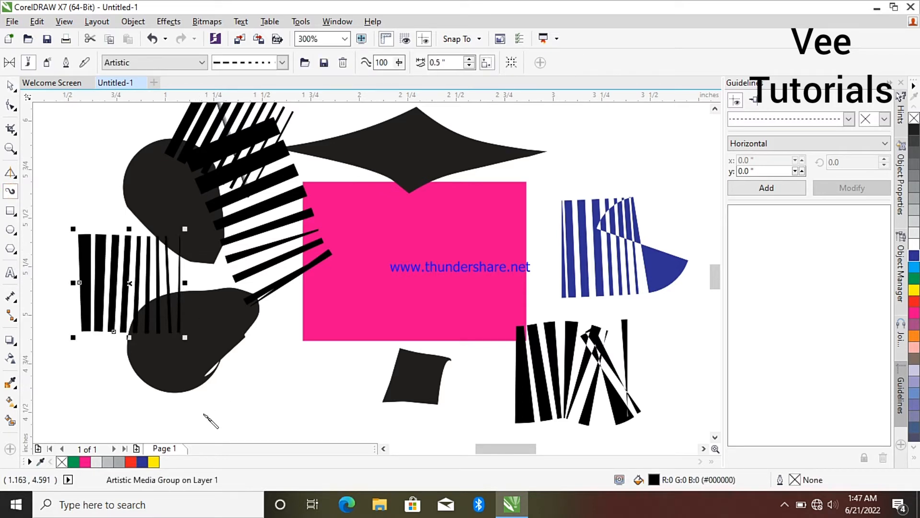
Step: Delete the upper dark rounded stroke, the striped stroke over the rectangle's left edge and the short horizontal striped stroke left of it
{"action": "left_click", "coordinate": [11, 86]}
{"action": "left_click", "coordinate": [177, 179]}
{"action": "right_click", "coordinate": [188, 179]}
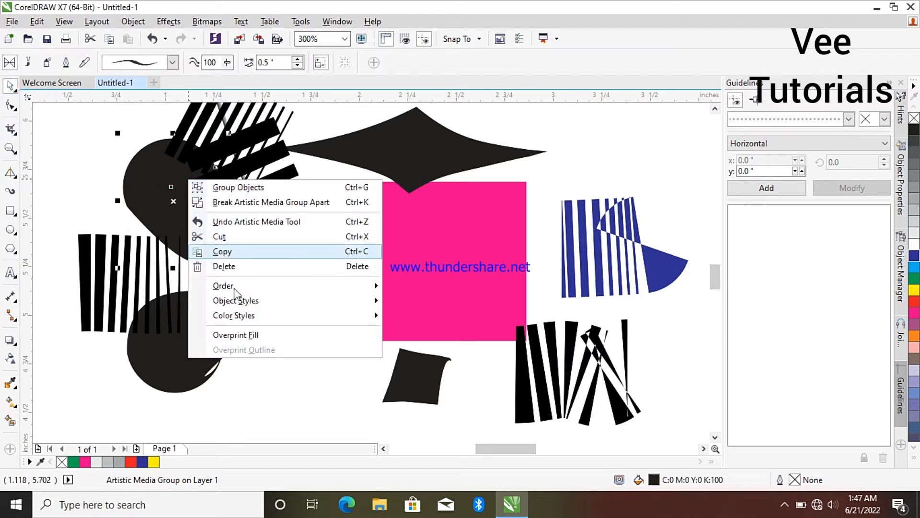
{"action": "left_click", "coordinate": [231, 267]}
{"action": "right_click", "coordinate": [246, 162]}
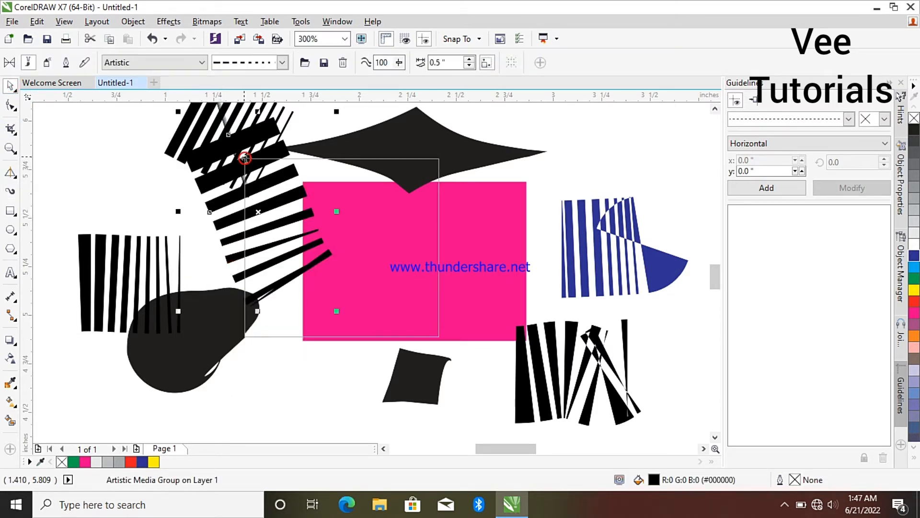
{"action": "left_click", "coordinate": [282, 245]}
{"action": "left_click", "coordinate": [104, 288]}
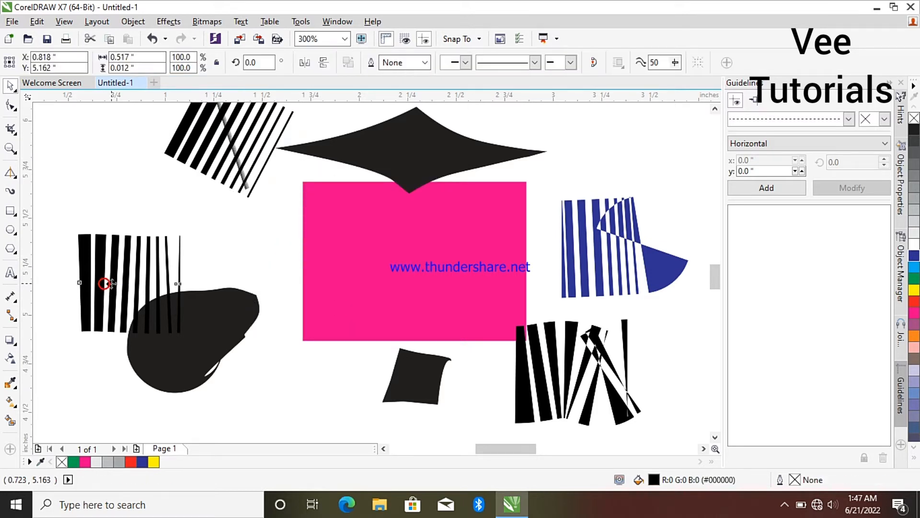
{"action": "right_click", "coordinate": [111, 283]}
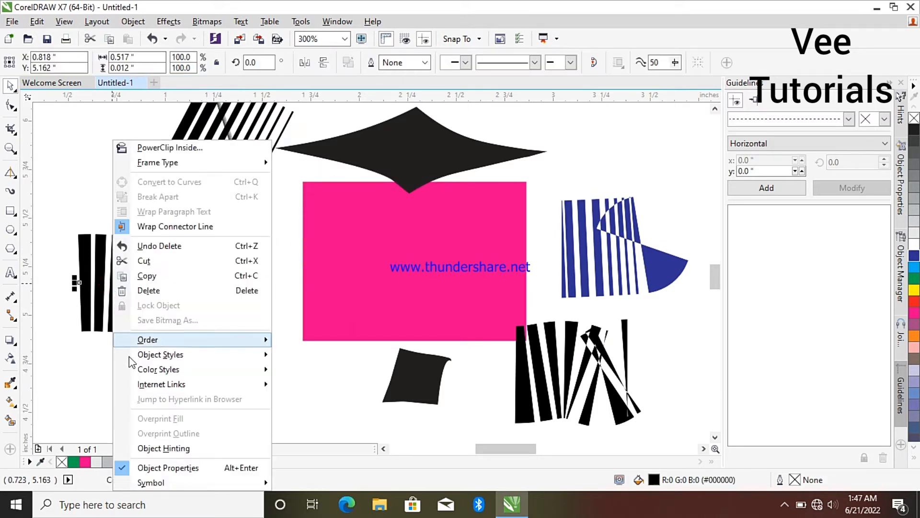
{"action": "left_click", "coordinate": [161, 291]}
Step: Delete the slanted striped stroke above and left of the rectangle and the remaining dark rounded stroke below it
{"action": "right_click", "coordinate": [225, 150]}
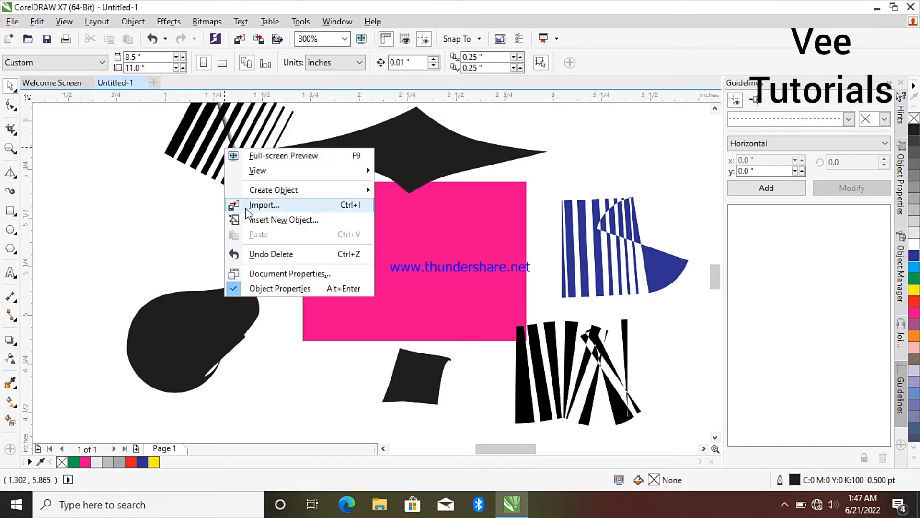
{"action": "left_click", "coordinate": [206, 145]}
{"action": "left_click", "coordinate": [220, 143]}
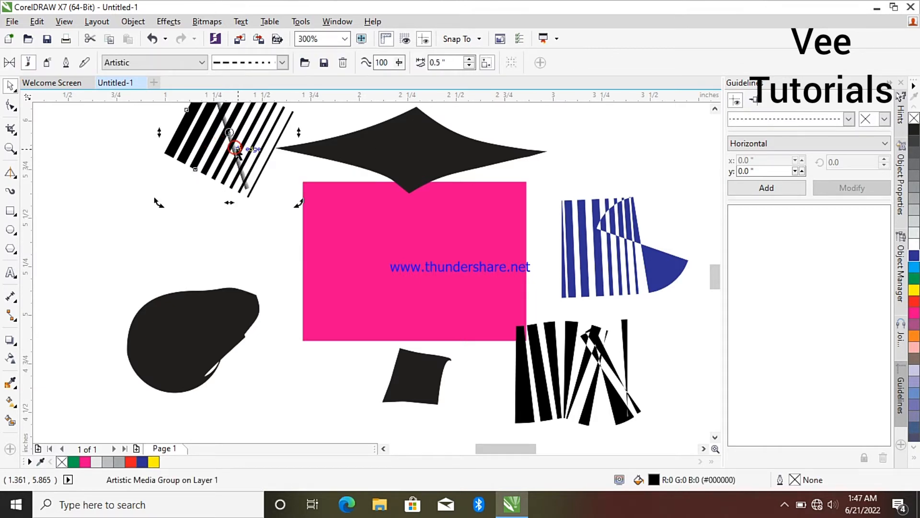
{"action": "left_click", "coordinate": [236, 149]}
{"action": "right_click", "coordinate": [235, 148]}
{"action": "left_click", "coordinate": [189, 141]}
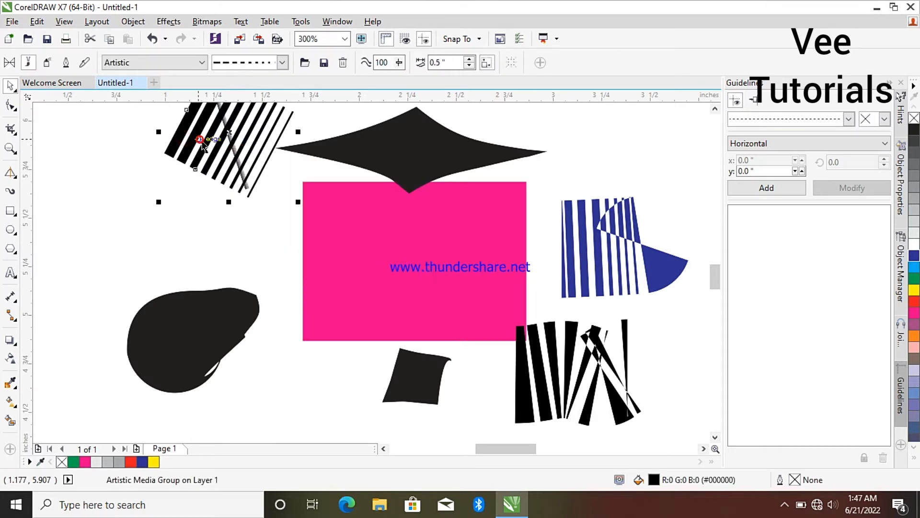
{"action": "right_click", "coordinate": [207, 136]}
{"action": "left_click", "coordinate": [250, 228]}
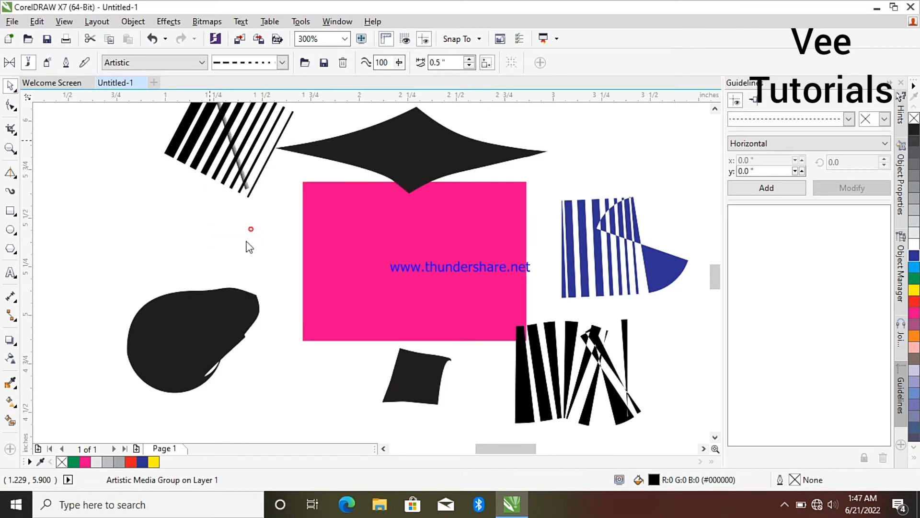
{"action": "right_click", "coordinate": [200, 321]}
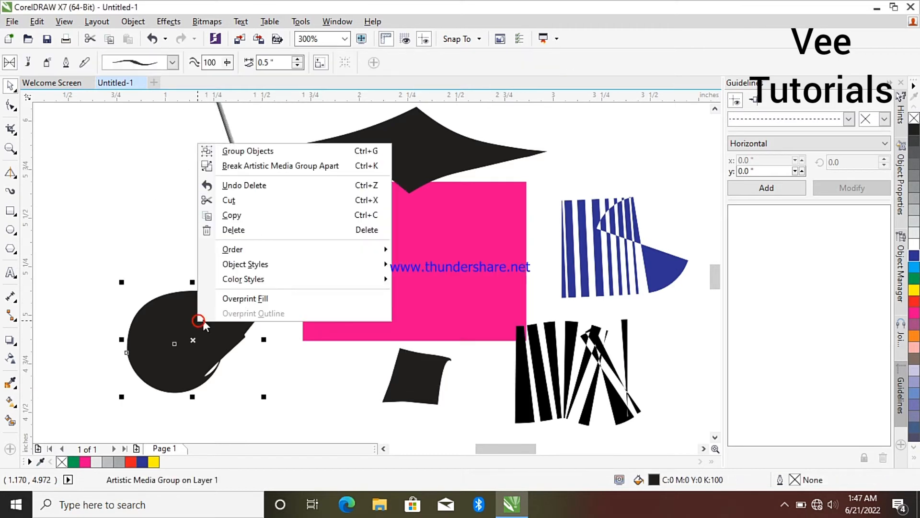
{"action": "left_click", "coordinate": [249, 232]}
Step: Delete the thin slanted grey stroke and the large double-tapered stroke along the rectangle's upper edge
{"action": "left_click", "coordinate": [245, 187]}
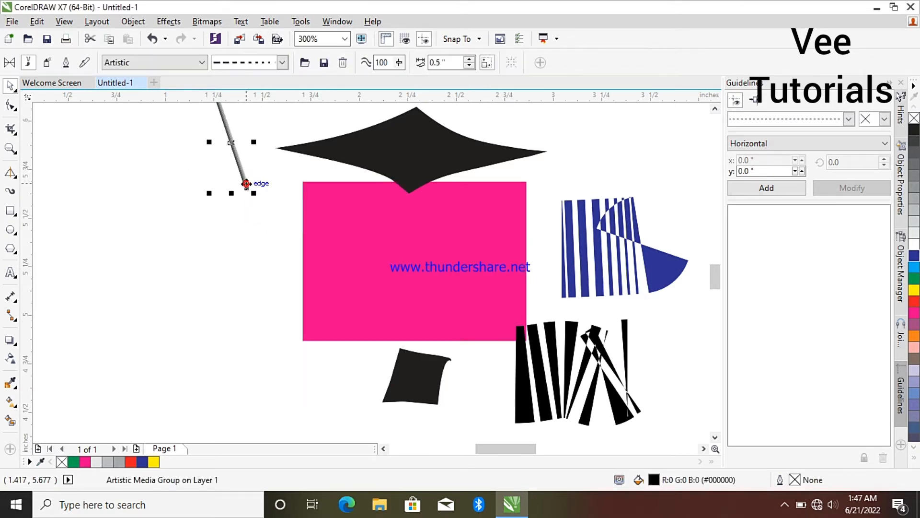
{"action": "right_click", "coordinate": [246, 185]}
{"action": "left_click", "coordinate": [282, 271]}
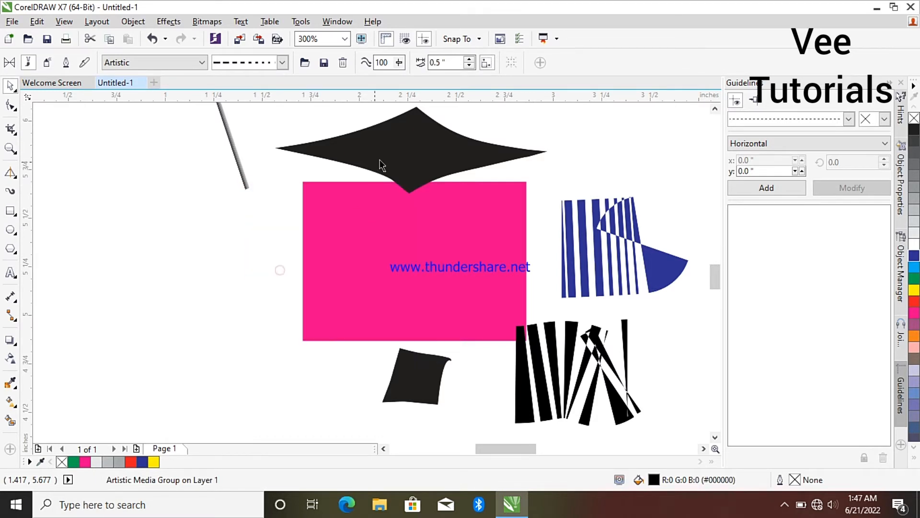
{"action": "left_click", "coordinate": [380, 159]}
{"action": "right_click", "coordinate": [379, 160]}
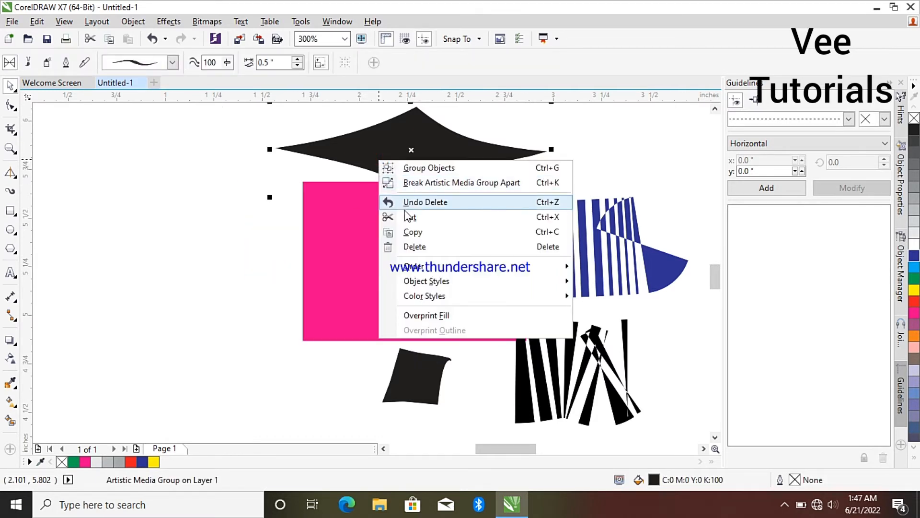
{"action": "left_click", "coordinate": [418, 245]}
Step: Move the blue striped stroke to the empty area left of the rectangle and delete it there
{"action": "left_click_drag", "start_coordinate": [632, 249], "coordinate": [197, 259]}
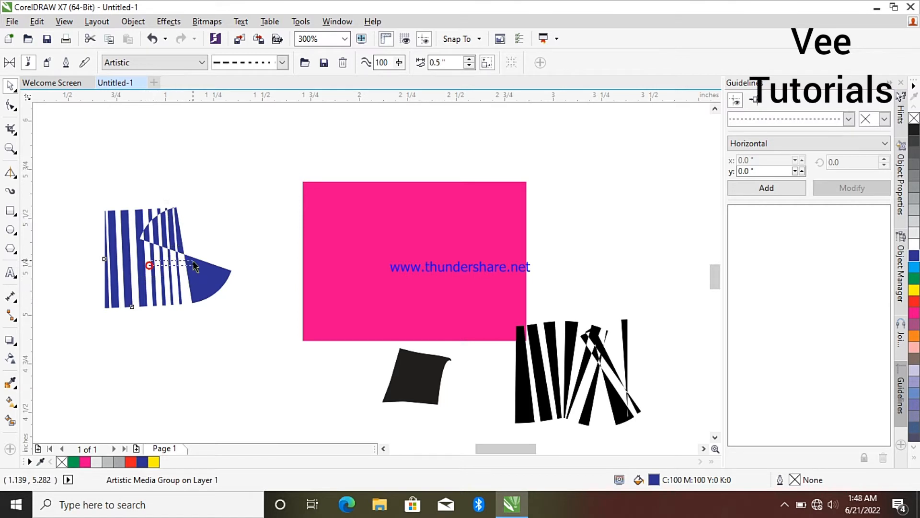
{"action": "left_click", "coordinate": [173, 268]}
{"action": "left_click_drag", "start_coordinate": [179, 300], "coordinate": [226, 339]}
{"action": "left_click_drag", "start_coordinate": [85, 188], "coordinate": [254, 333]}
{"action": "right_click", "coordinate": [187, 288]}
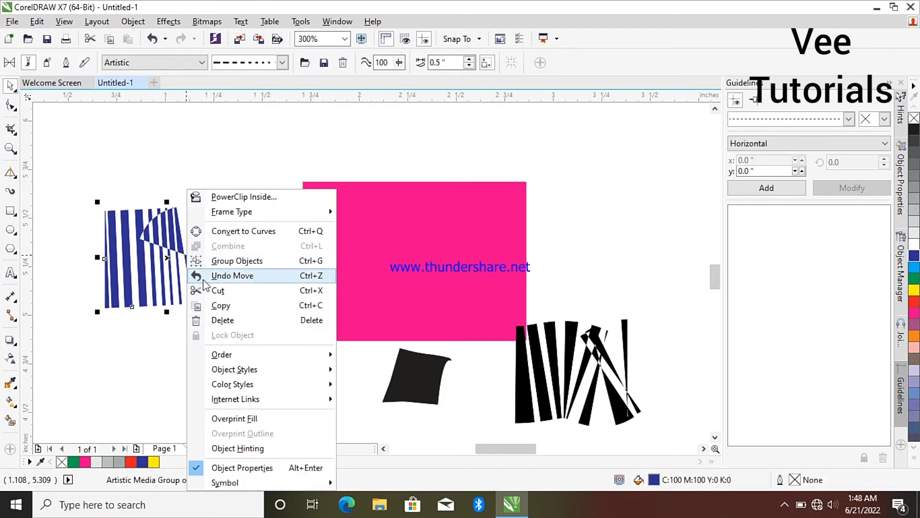
{"action": "left_click", "coordinate": [227, 320]}
Step: Delete the black striped stroke at the rectangle's lower-right corner and the small dark stroke below the rectangle
{"action": "left_click", "coordinate": [553, 362]}
{"action": "right_click", "coordinate": [553, 362]}
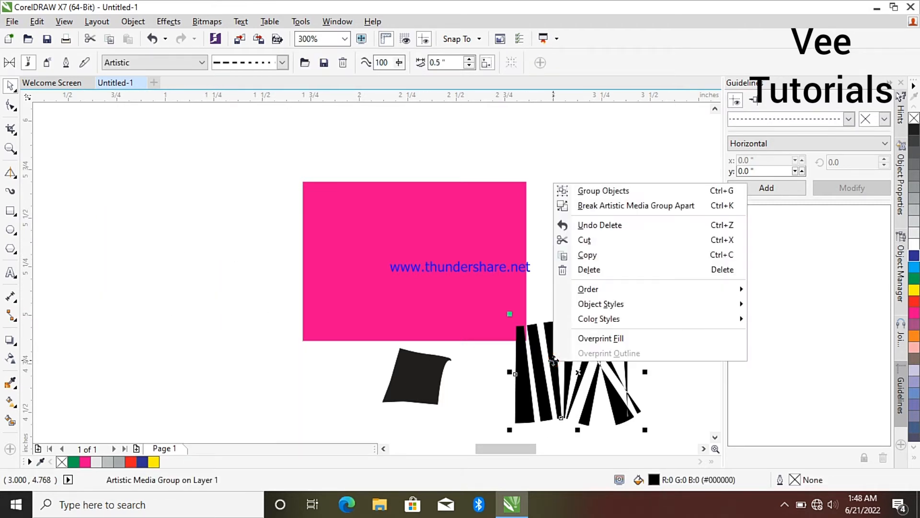
{"action": "left_click", "coordinate": [599, 270]}
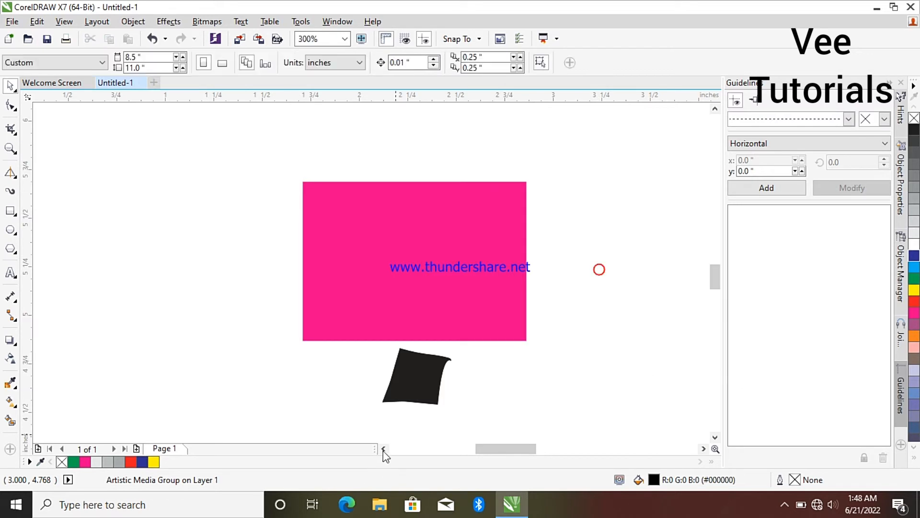
{"action": "left_click", "coordinate": [409, 379]}
{"action": "right_click", "coordinate": [404, 381]}
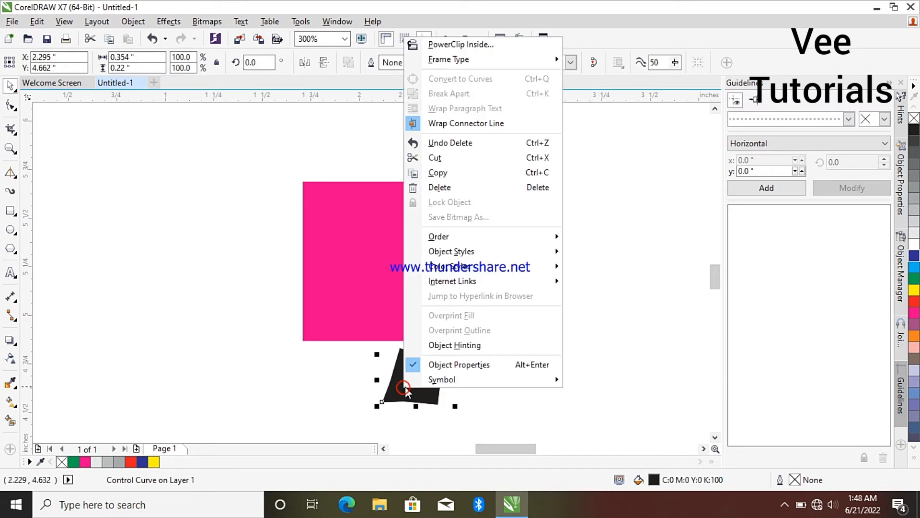
{"action": "left_click", "coordinate": [440, 186]}
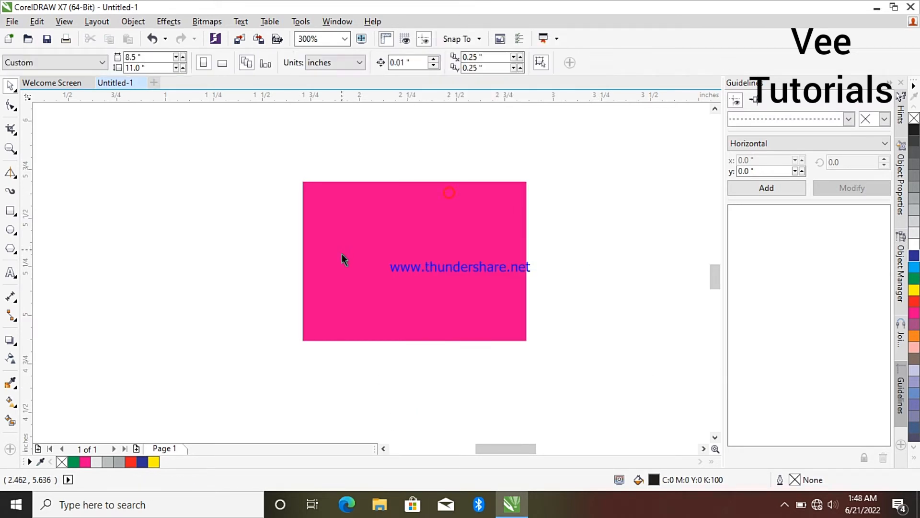
Step: Paint a Brush Strokes image with the Artistic Media tool in Sprayer mode and move it below and right of the rectangle
{"action": "left_click", "coordinate": [15, 194]}
{"action": "left_click", "coordinate": [13, 192]}
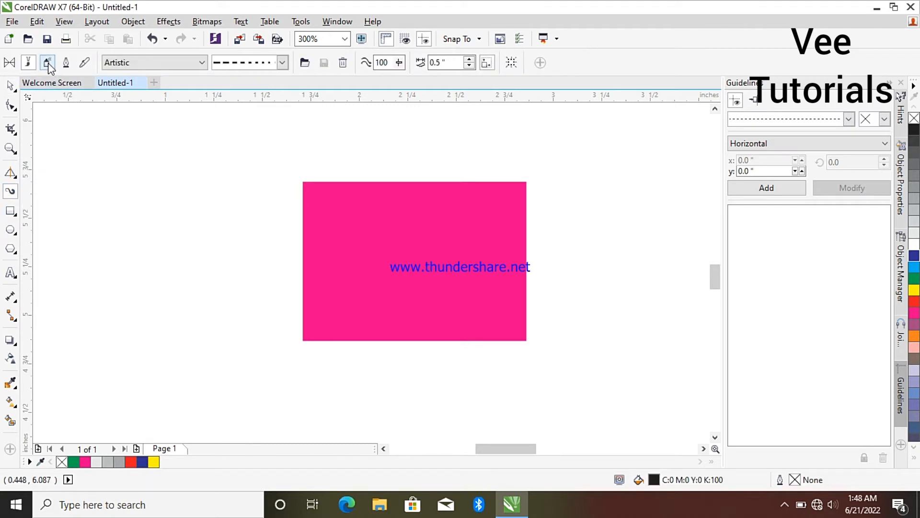
{"action": "left_click", "coordinate": [48, 62]}
{"action": "mouse_move", "coordinate": [94, 227]}
{"action": "left_mouse_down"}
{"action": "mouse_move", "coordinate": [103, 190]}
{"action": "mouse_move", "coordinate": [91, 168]}
{"action": "left_mouse_up"}
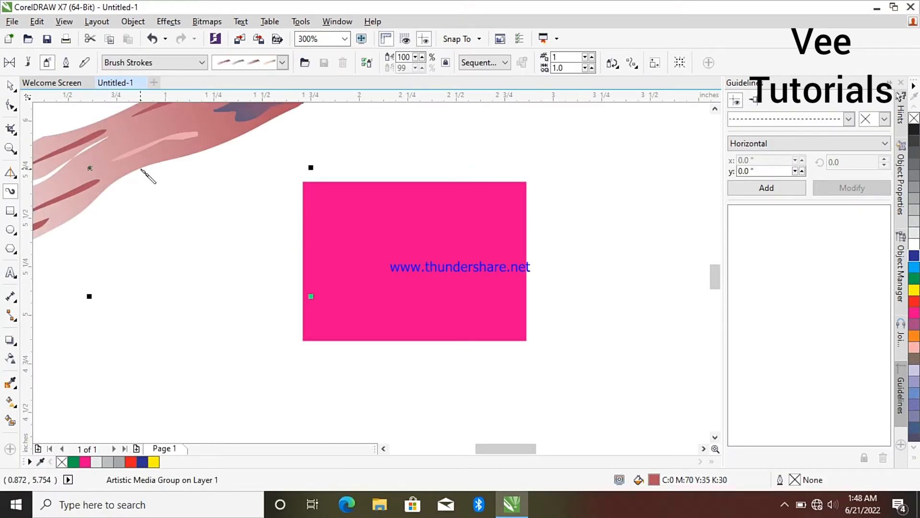
{"action": "scroll", "coordinate": [134, 139], "scroll_direction": "down", "scroll_amount": 2}
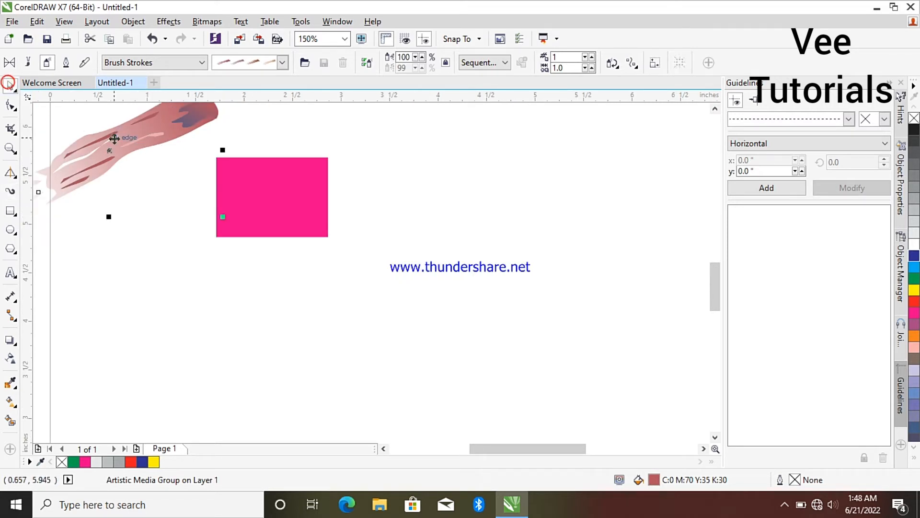
{"action": "mouse_move", "coordinate": [113, 137]}
{"action": "left_mouse_down"}
{"action": "mouse_move", "coordinate": [376, 382]}
{"action": "mouse_move", "coordinate": [447, 286]}
{"action": "left_mouse_up"}
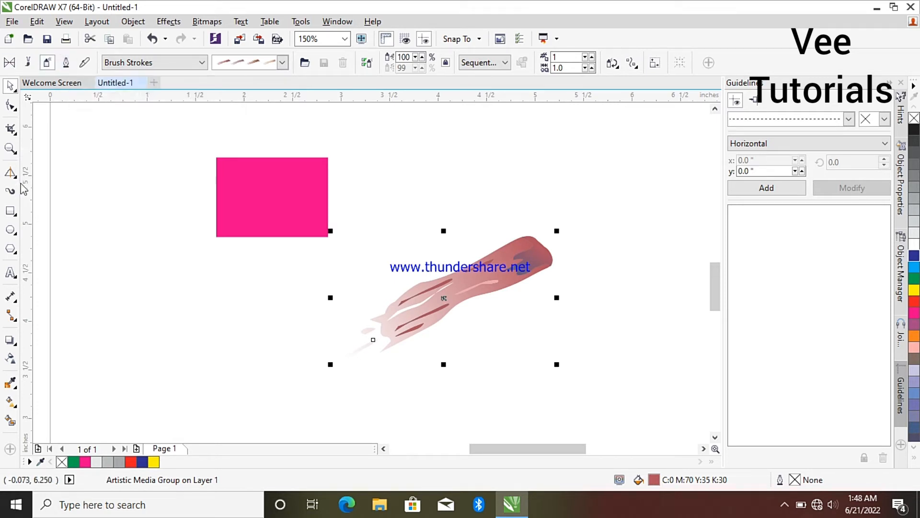
Step: Paint three 0.5" Calligraphic strokes at 45°: a long wavy one below the rectangle, one above the sprayed stroke and a curved one right of it
{"action": "left_click", "coordinate": [65, 62]}
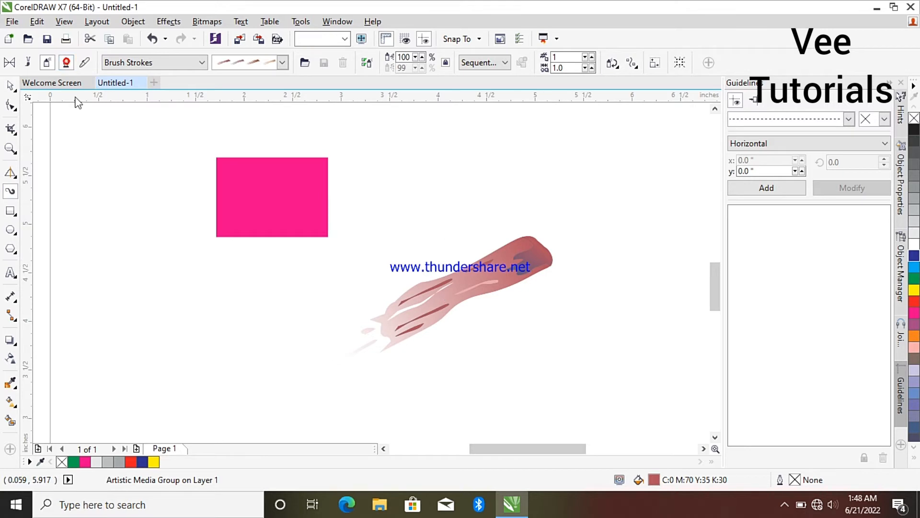
{"action": "mouse_move", "coordinate": [117, 245]}
{"action": "left_mouse_down"}
{"action": "mouse_move", "coordinate": [128, 287]}
{"action": "mouse_move", "coordinate": [167, 290]}
{"action": "mouse_move", "coordinate": [184, 321]}
{"action": "mouse_move", "coordinate": [293, 362]}
{"action": "mouse_move", "coordinate": [311, 358]}
{"action": "mouse_move", "coordinate": [343, 385]}
{"action": "mouse_move", "coordinate": [405, 399]}
{"action": "mouse_move", "coordinate": [517, 357]}
{"action": "left_mouse_up"}
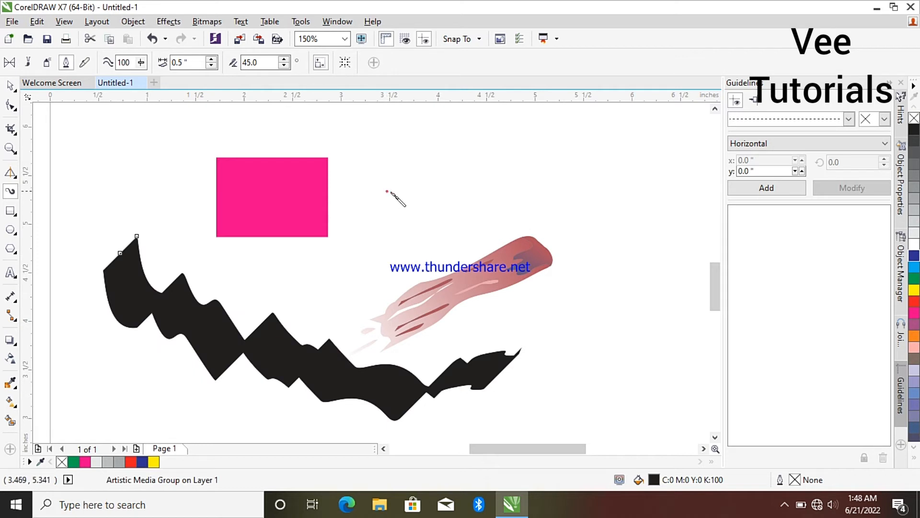
{"action": "mouse_move", "coordinate": [389, 192]}
{"action": "left_mouse_down"}
{"action": "mouse_move", "coordinate": [530, 198]}
{"action": "mouse_move", "coordinate": [625, 176]}
{"action": "left_mouse_up"}
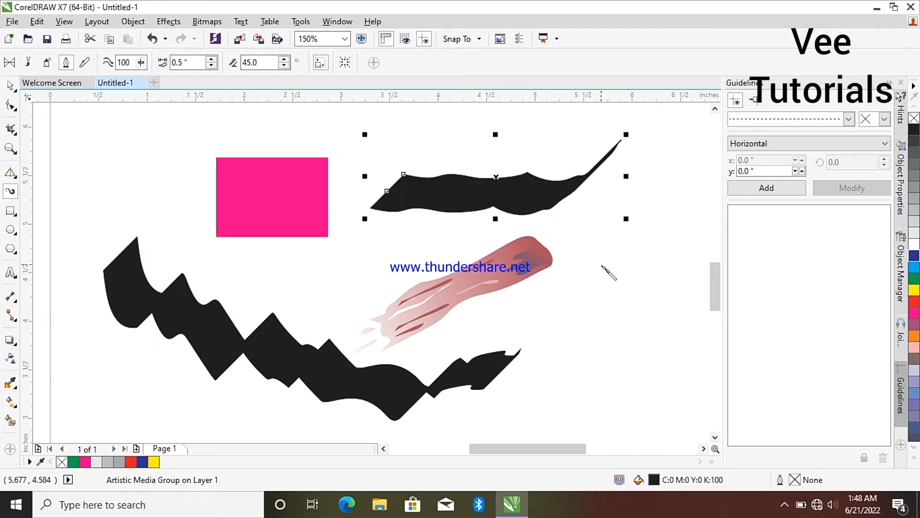
{"action": "mouse_move", "coordinate": [603, 266]}
{"action": "left_mouse_down"}
{"action": "mouse_move", "coordinate": [651, 323]}
{"action": "mouse_move", "coordinate": [553, 333]}
{"action": "mouse_move", "coordinate": [678, 407]}
{"action": "mouse_move", "coordinate": [662, 348]}
{"action": "mouse_move", "coordinate": [674, 329]}
{"action": "left_mouse_up"}
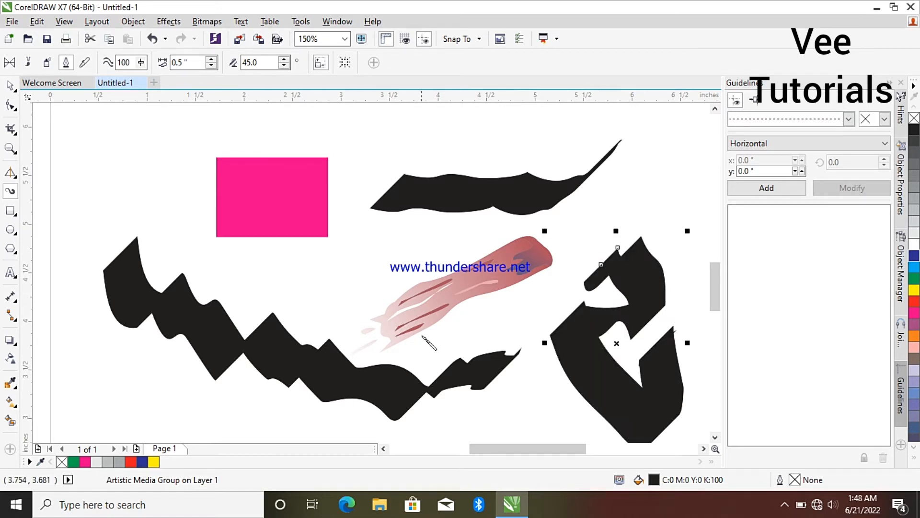
Step: Try a red fill on the curved calligraphic stroke before settling on 20% black, and fill the long wavy stroke with 30% black
{"action": "left_click", "coordinate": [914, 302]}
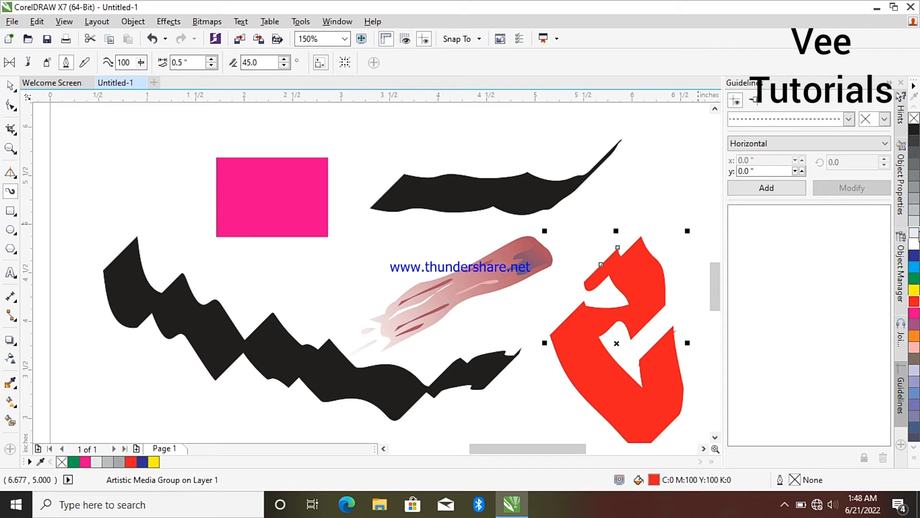
{"action": "left_click", "coordinate": [914, 234]}
{"action": "left_click", "coordinate": [914, 223]}
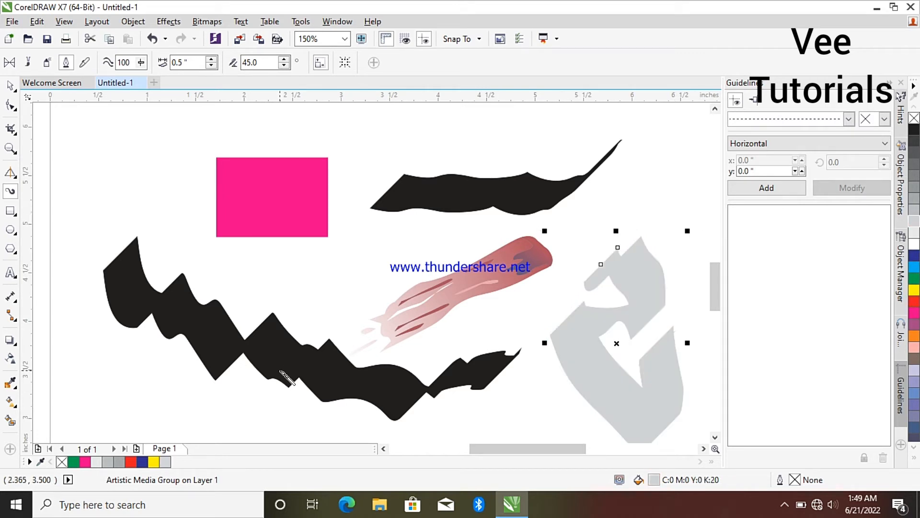
{"action": "left_click", "coordinate": [264, 346]}
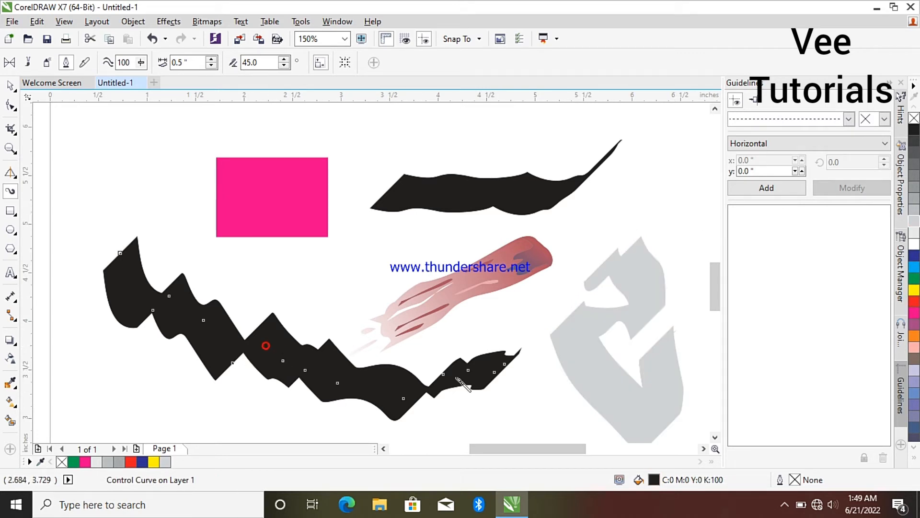
{"action": "left_click", "coordinate": [913, 210]}
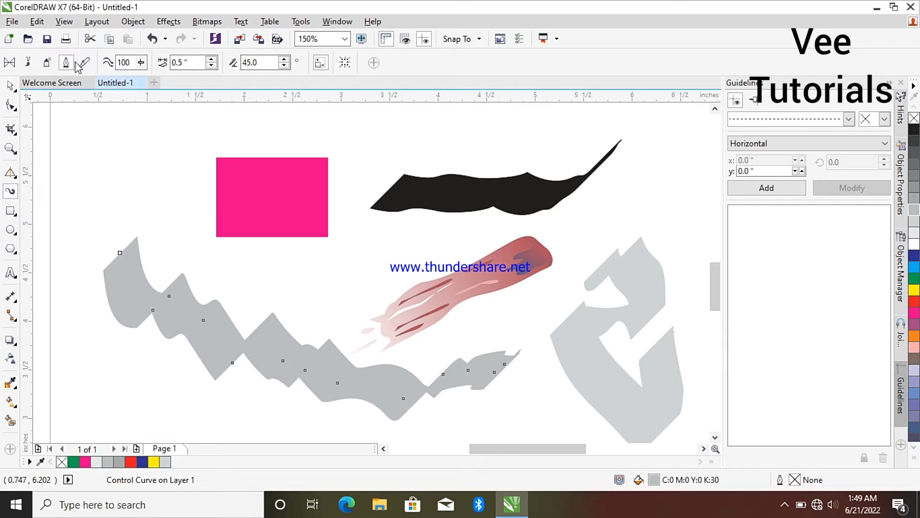
Step: Delete the long wavy grey calligraphic stroke and the sprayed red brush stroke
{"action": "left_click", "coordinate": [10, 86]}
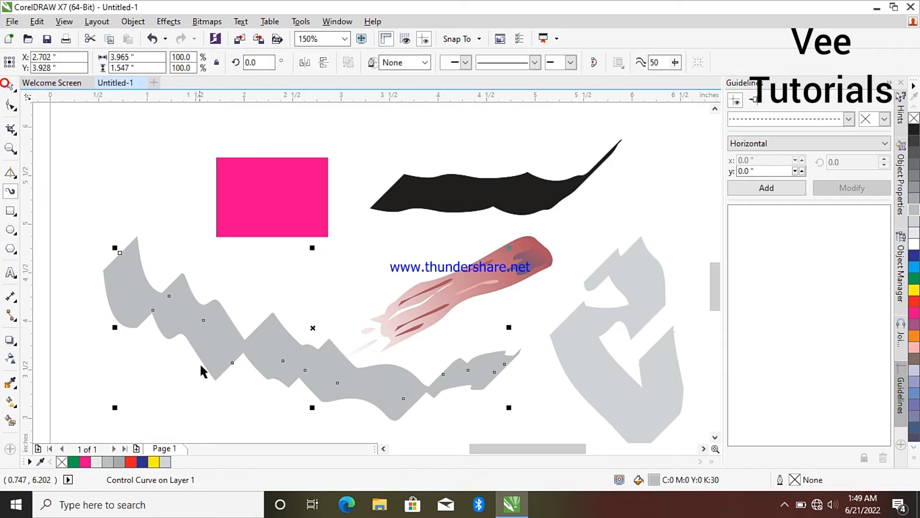
{"action": "right_click", "coordinate": [210, 338]}
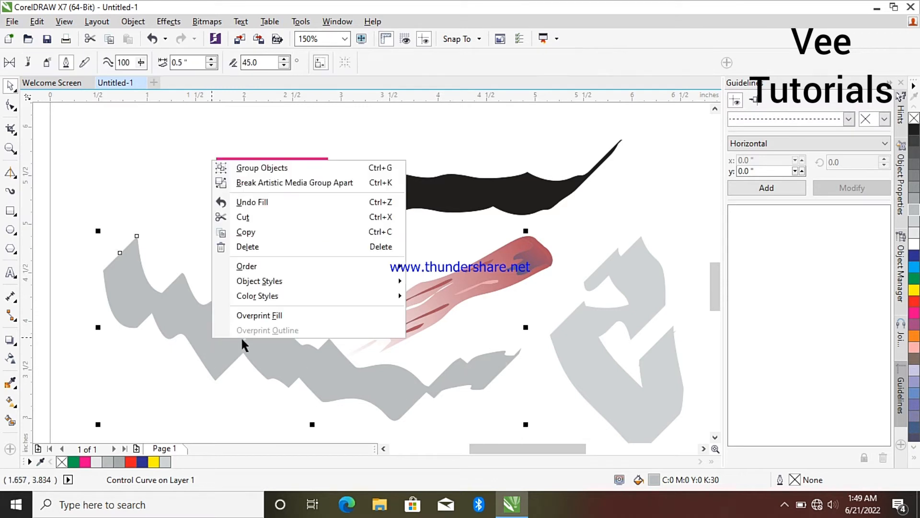
{"action": "left_click", "coordinate": [260, 249]}
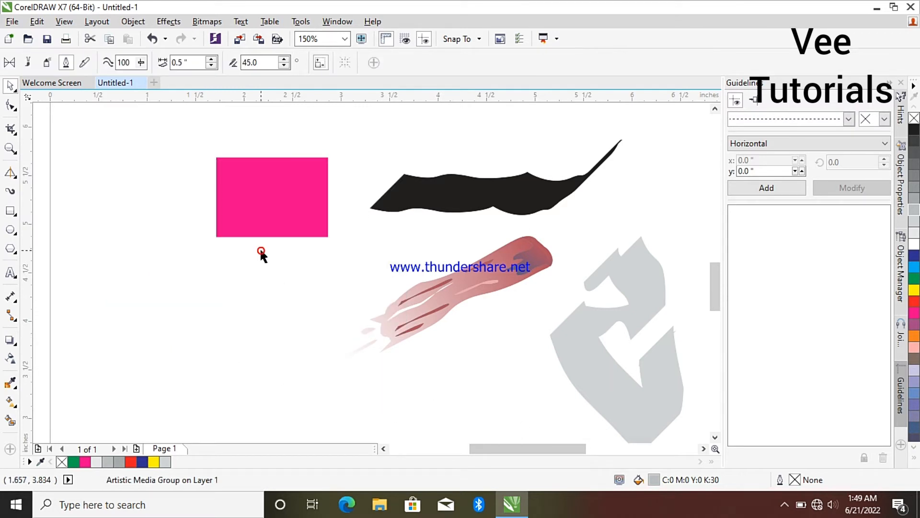
{"action": "right_click", "coordinate": [512, 278]}
{"action": "left_click", "coordinate": [762, 448]}
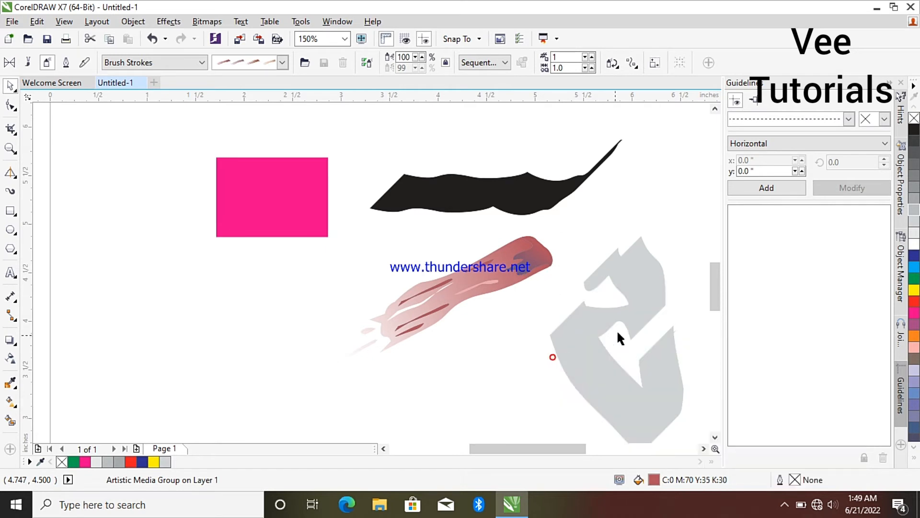
Step: Delete the curved 20% black calligraphic stroke and the black calligraphic stroke beside the rectangle
{"action": "left_click", "coordinate": [618, 332]}
{"action": "right_click", "coordinate": [619, 330]}
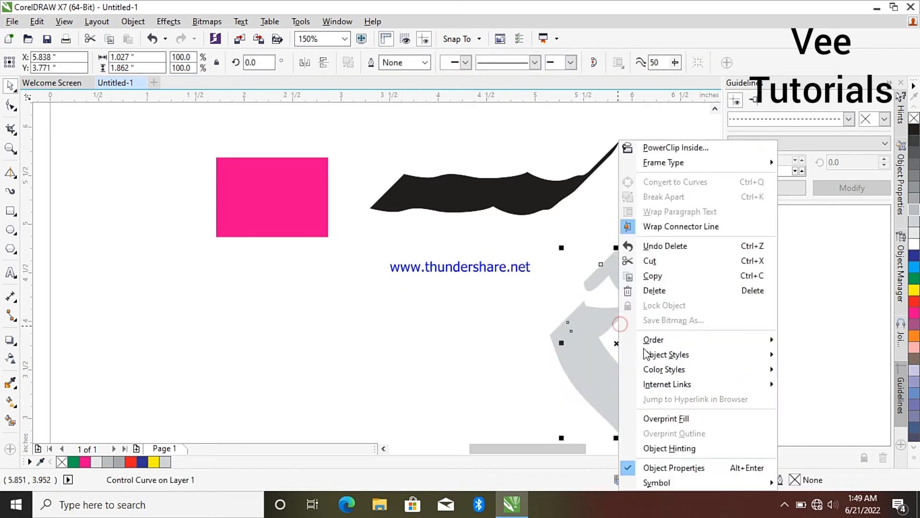
{"action": "left_click", "coordinate": [660, 292]}
{"action": "left_click", "coordinate": [541, 202]}
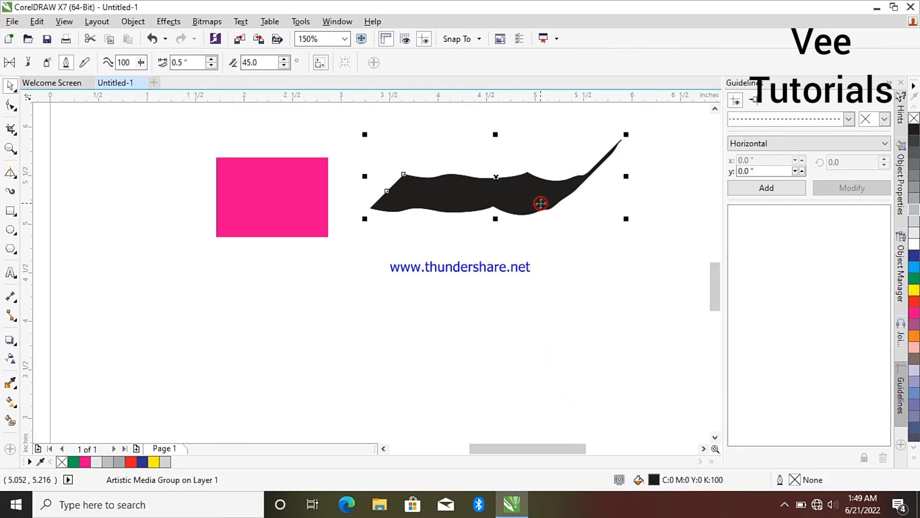
{"action": "right_click", "coordinate": [541, 203]}
{"action": "left_click", "coordinate": [589, 289]}
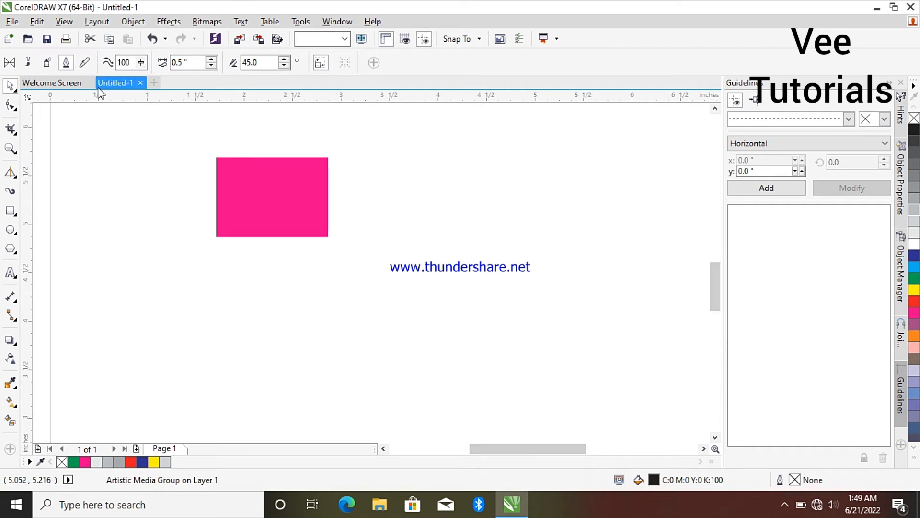
Step: Paint a wavy 0.5-inch Calligraphic stroke at 45° below the rectangle and switch the Artistic Media tool to Pressure mode
{"action": "left_click", "coordinate": [11, 193]}
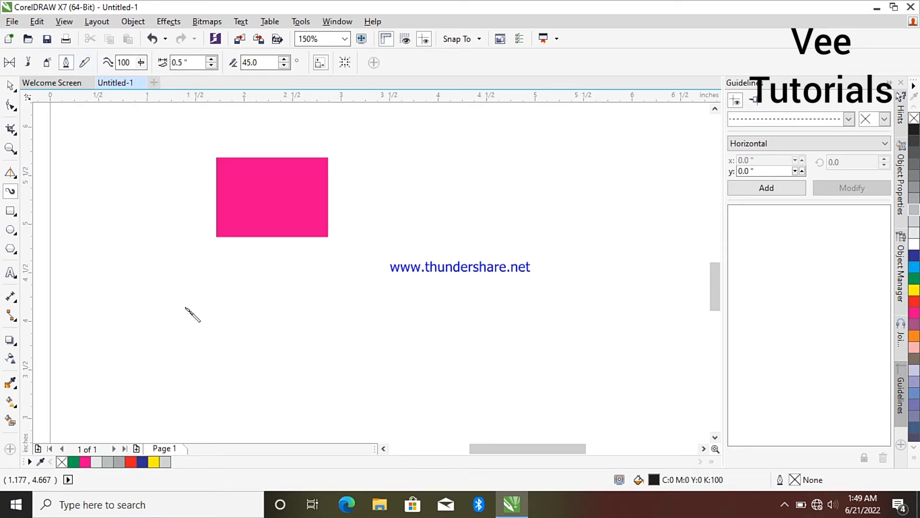
{"action": "mouse_move", "coordinate": [219, 365]}
{"action": "left_mouse_down"}
{"action": "mouse_move", "coordinate": [259, 331]}
{"action": "mouse_move", "coordinate": [419, 308]}
{"action": "left_mouse_up"}
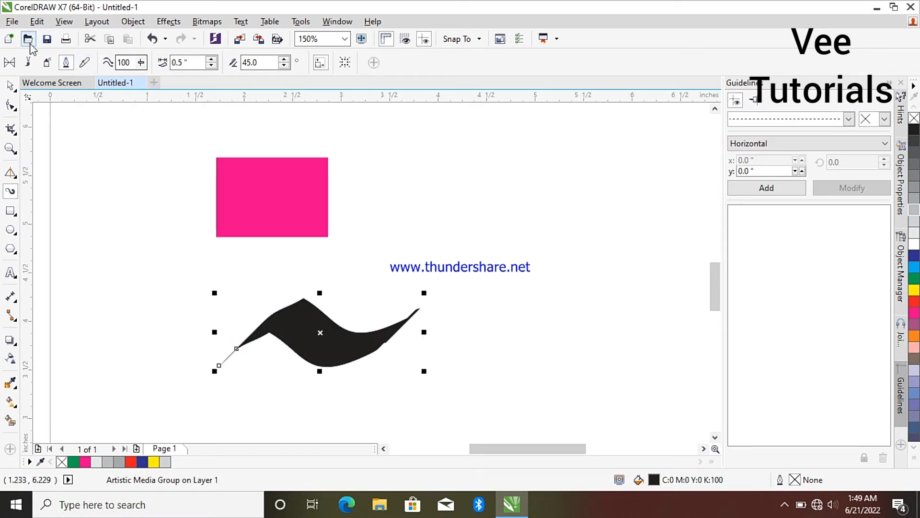
{"action": "left_click", "coordinate": [85, 64]}
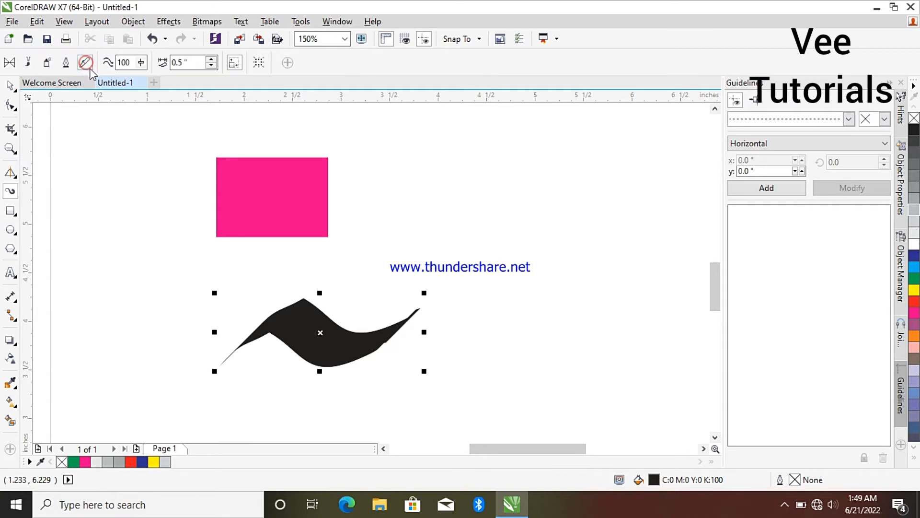
Step: With the Artistic Media brush set to the Symbol category, paint five freehand branch strokes around the area to the right of the pink rectangle
{"action": "left_click", "coordinate": [26, 62]}
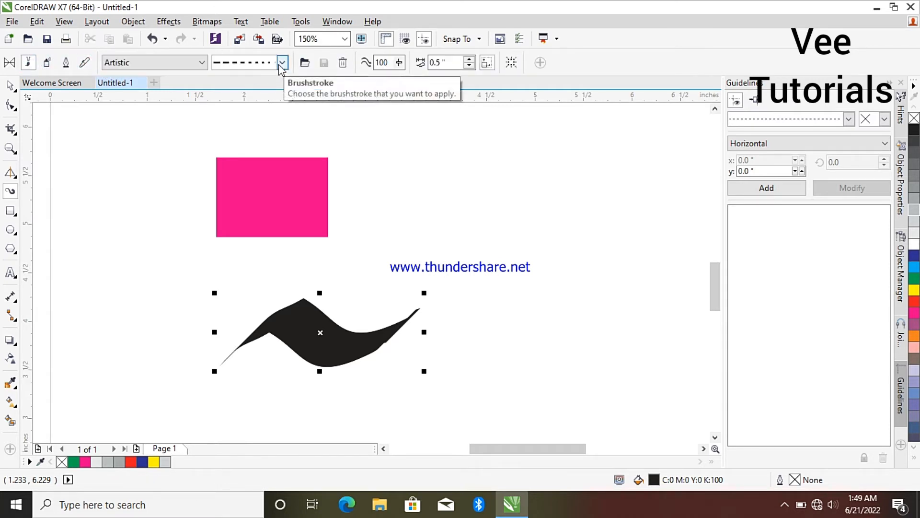
{"action": "left_click", "coordinate": [200, 63]}
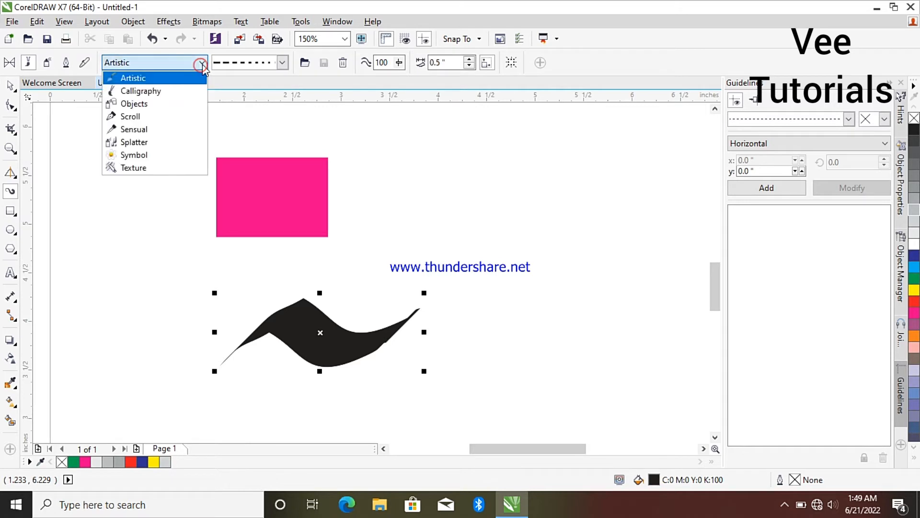
{"action": "left_click", "coordinate": [165, 155]}
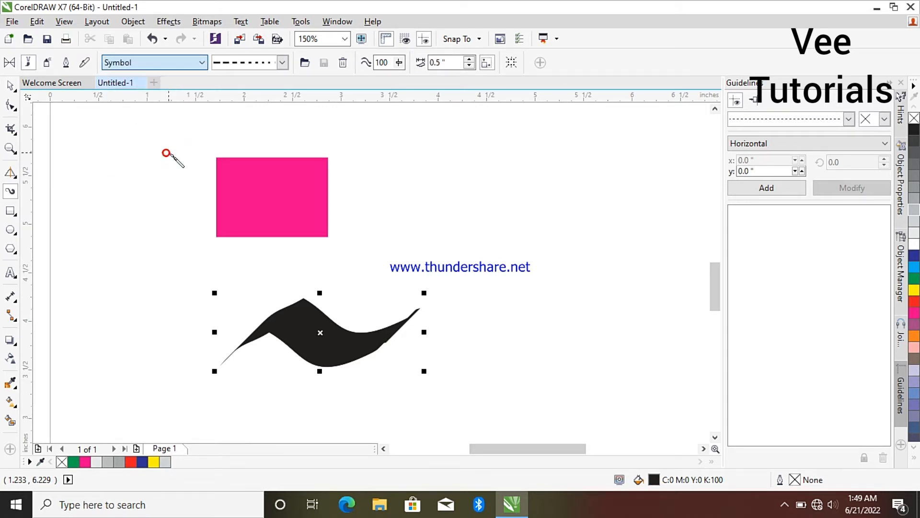
{"action": "left_click_drag", "start_coordinate": [542, 267], "coordinate": [530, 236]}
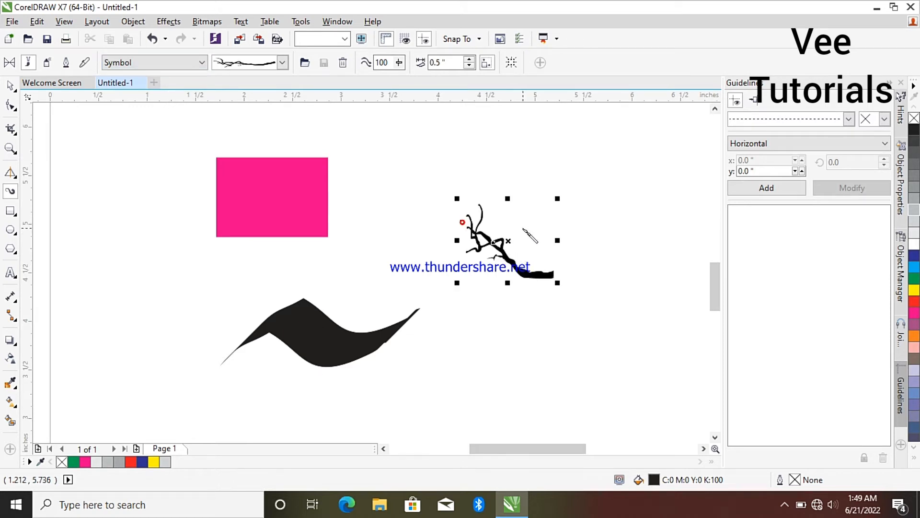
{"action": "left_click_drag", "start_coordinate": [529, 323], "coordinate": [589, 309]}
{"action": "left_click_drag", "start_coordinate": [386, 191], "coordinate": [423, 247]}
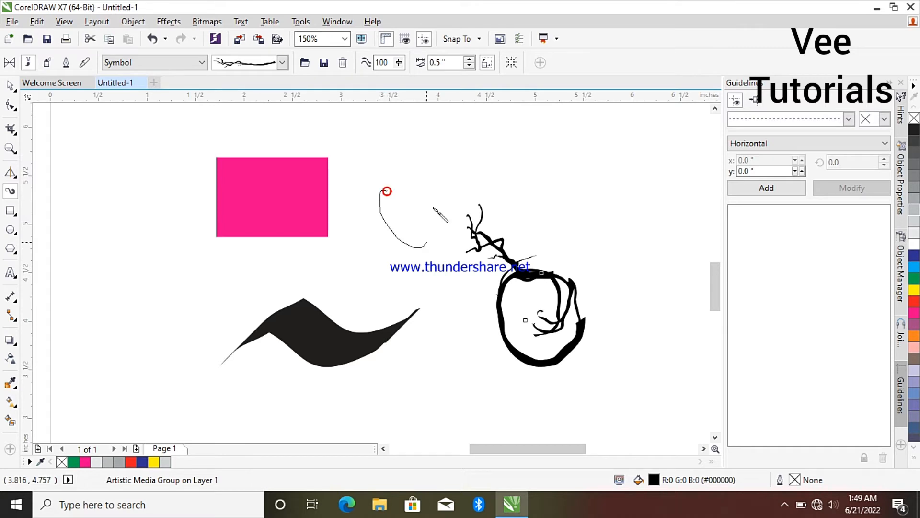
{"action": "left_click_drag", "start_coordinate": [590, 156], "coordinate": [631, 265]}
{"action": "left_click_drag", "start_coordinate": [639, 318], "coordinate": [635, 392]}
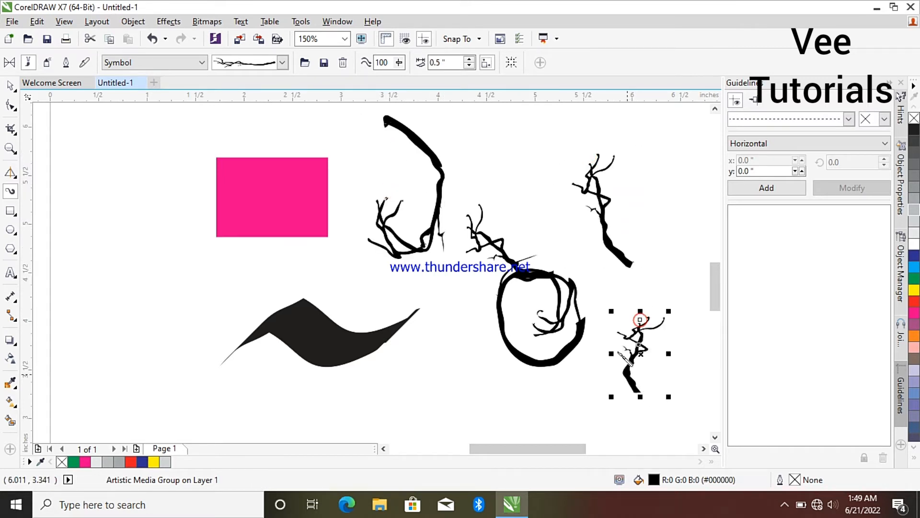
Step: Choose the Texture brush category and paint two strokes down the page's left side, beside the pink rectangle and the black wave
{"action": "left_click", "coordinate": [202, 63]}
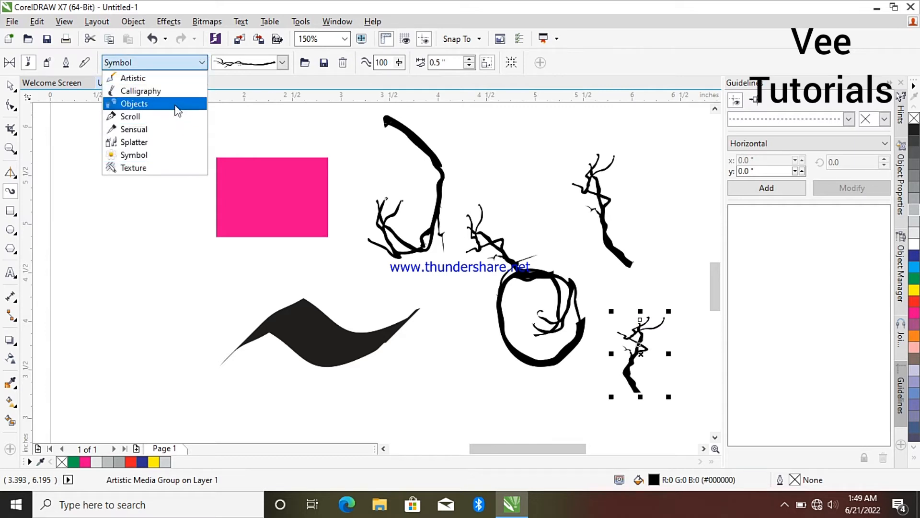
{"action": "left_click", "coordinate": [164, 167]}
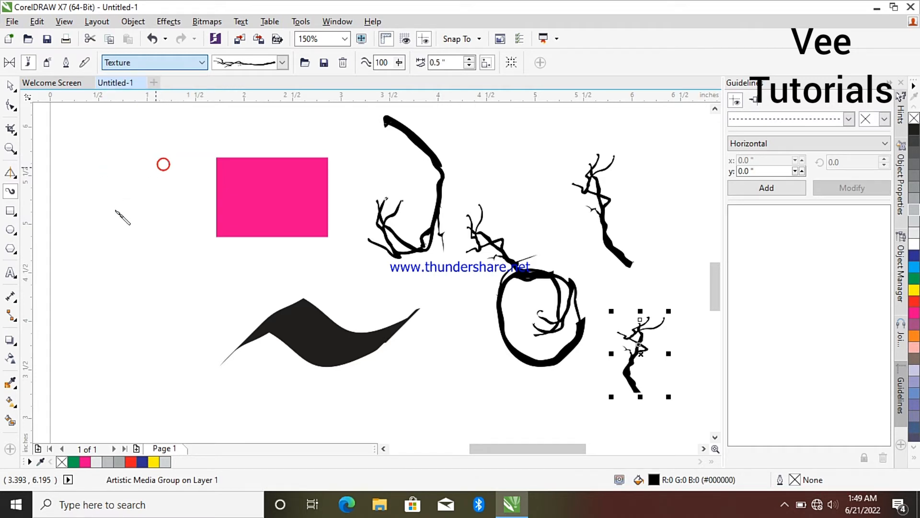
{"action": "left_click_drag", "start_coordinate": [106, 189], "coordinate": [166, 288]}
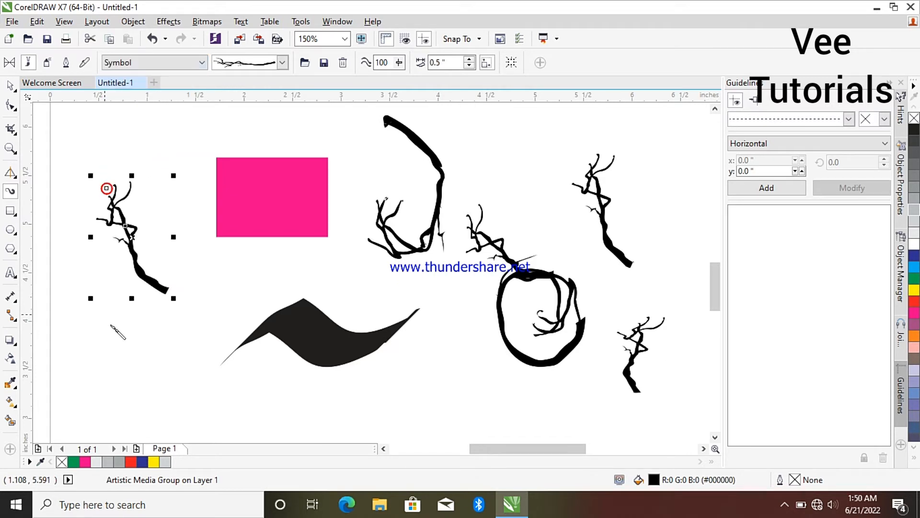
{"action": "mouse_move", "coordinate": [108, 346]}
{"action": "left_mouse_down"}
{"action": "mouse_move", "coordinate": [154, 351]}
{"action": "mouse_move", "coordinate": [192, 327]}
{"action": "left_mouse_up"}
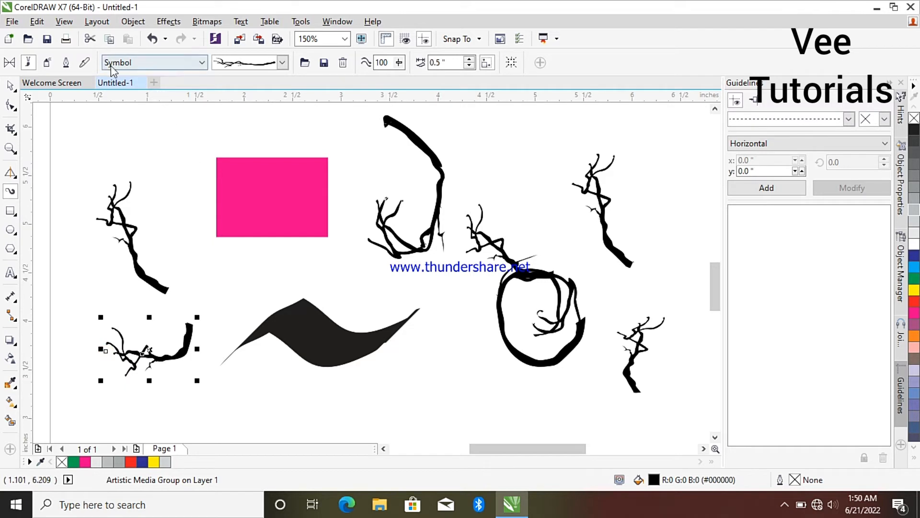
Step: Choose the Calligraphy brush category and paint a stroke from inside the pink rectangle past its upper-left corner
{"action": "left_click", "coordinate": [201, 63]}
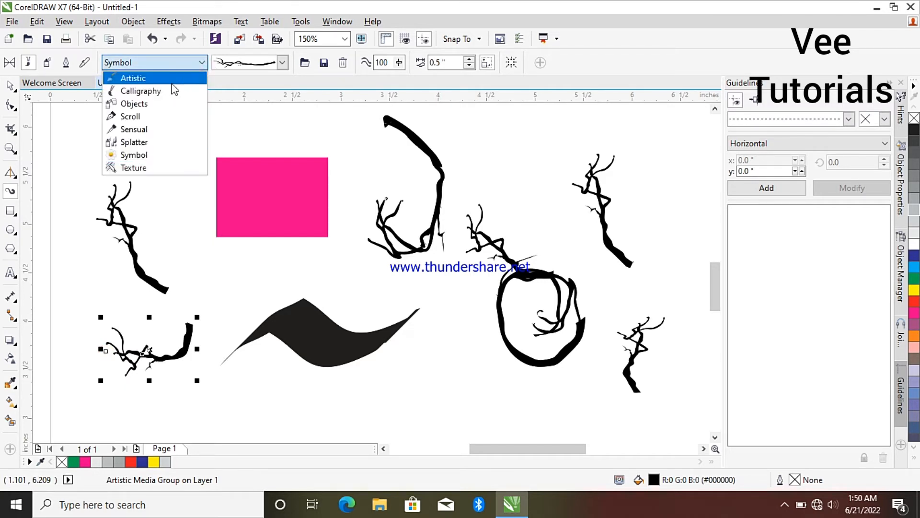
{"action": "left_click", "coordinate": [178, 91]}
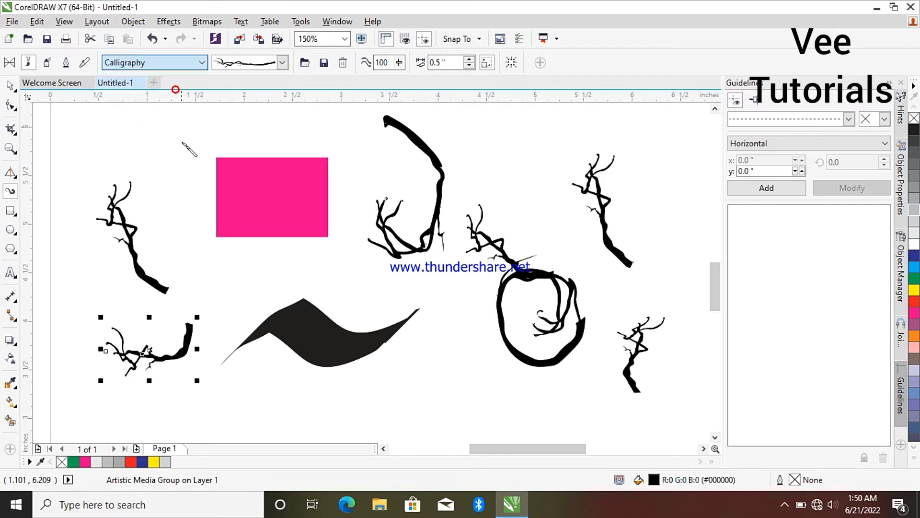
{"action": "left_click_drag", "start_coordinate": [289, 180], "coordinate": [153, 144]}
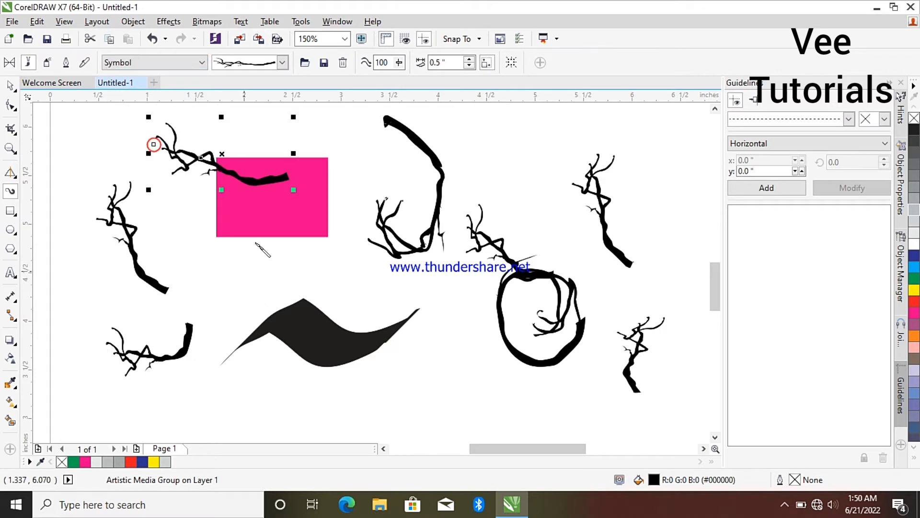
Step: Choose the Splatter brush category and paint a short stroke near the page's left edge, above the existing branches
{"action": "left_click", "coordinate": [192, 62]}
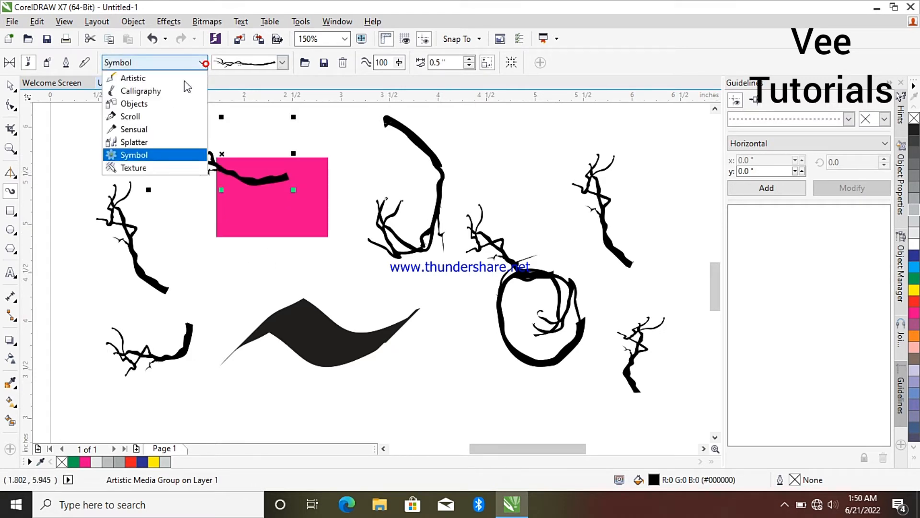
{"action": "left_click", "coordinate": [156, 142]}
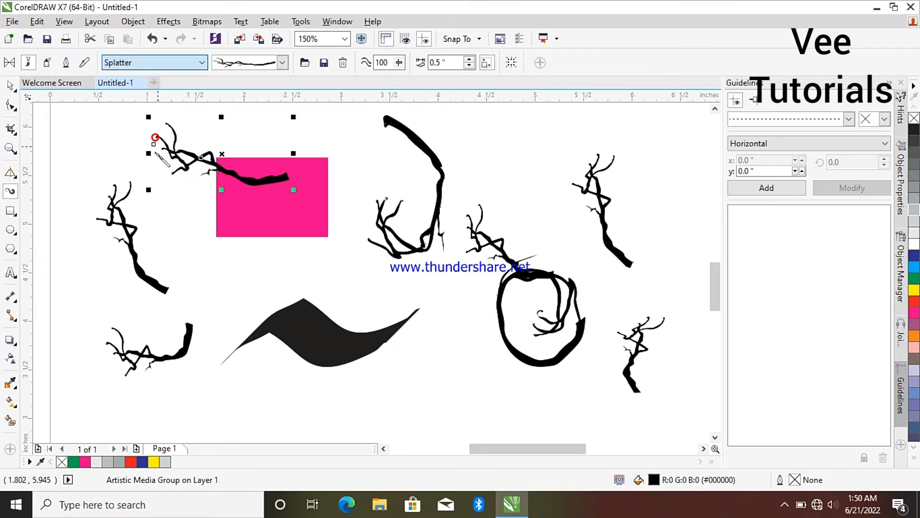
{"action": "left_click_drag", "start_coordinate": [72, 113], "coordinate": [77, 139]}
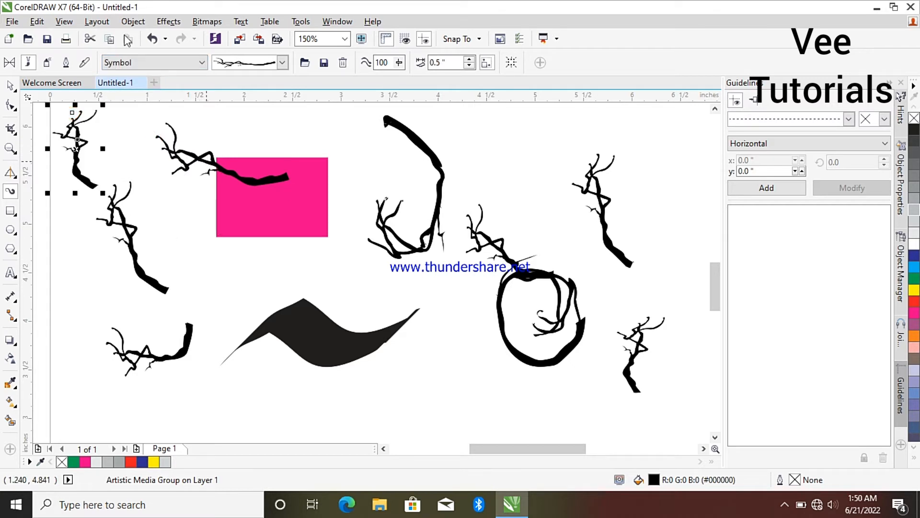
Step: Switch Artistic Media to the sprayer with the Mosaic category and spray two short strokes above and to the right of the pink rectangle
{"action": "left_click", "coordinate": [48, 63]}
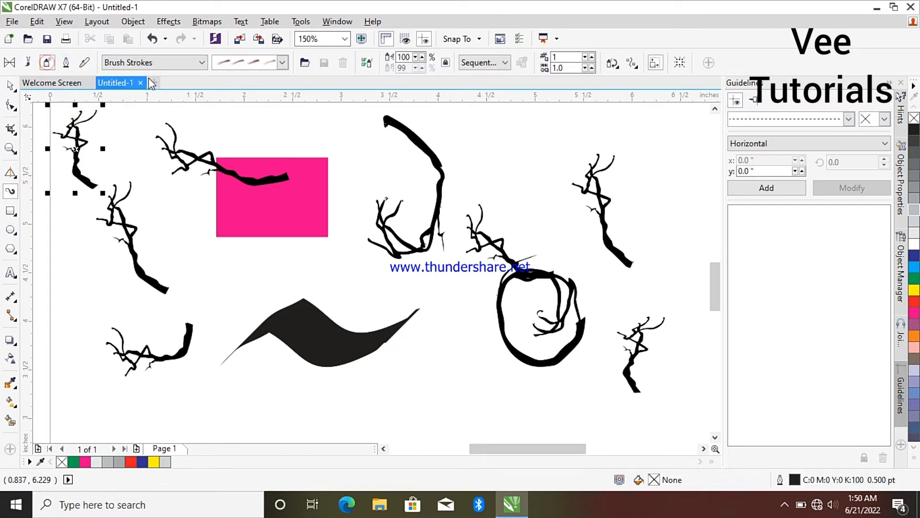
{"action": "left_click", "coordinate": [199, 64]}
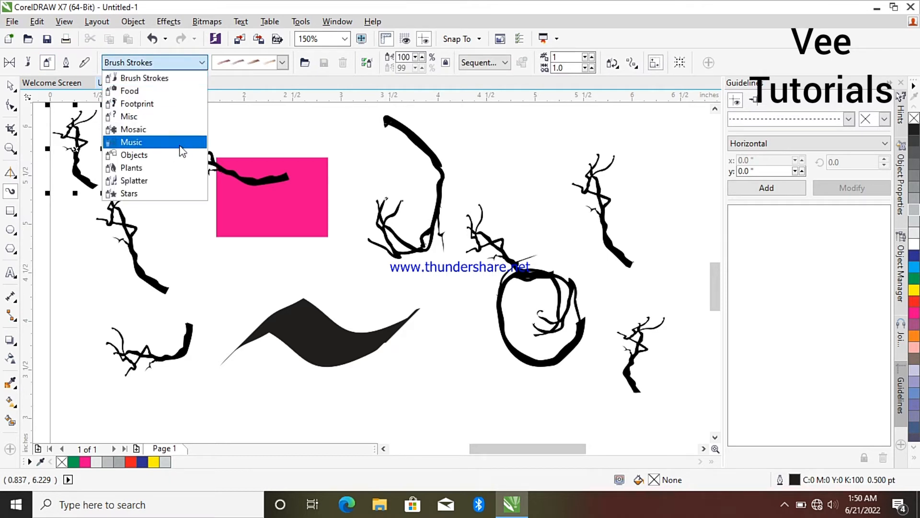
{"action": "left_click", "coordinate": [180, 132]}
{"action": "left_click_drag", "start_coordinate": [338, 143], "coordinate": [408, 195]}
{"action": "left_click_drag", "start_coordinate": [473, 154], "coordinate": [491, 184]}
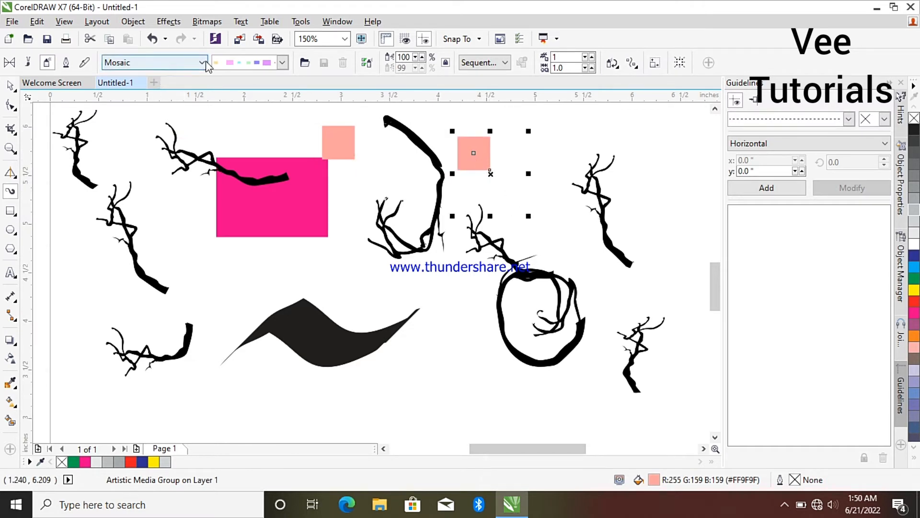
Step: Apply the red stone-tile Mosaic spray pattern to the selected stroke and spray another stroke below the black wave
{"action": "left_click", "coordinate": [283, 62]}
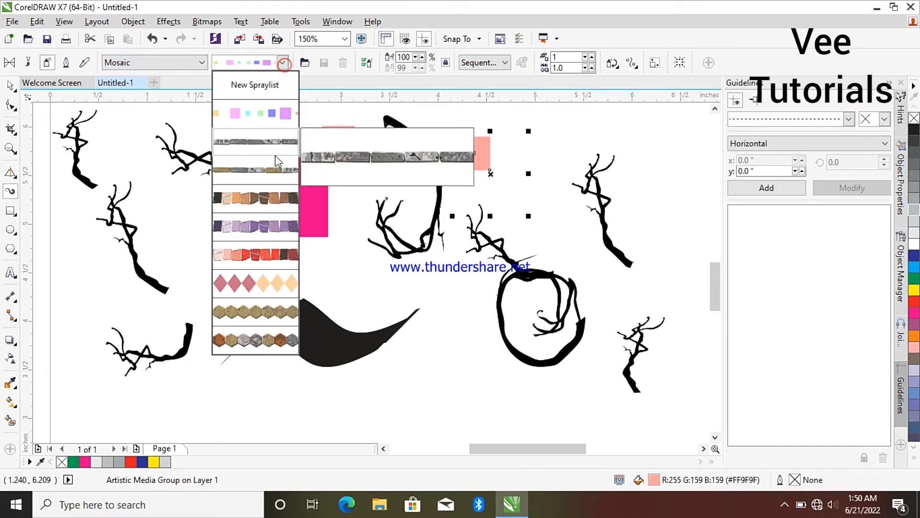
{"action": "left_click", "coordinate": [280, 254]}
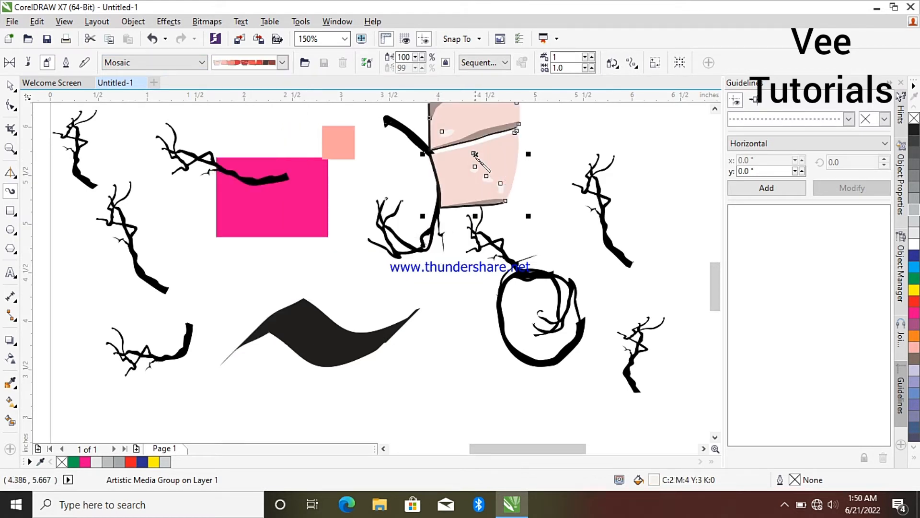
{"action": "mouse_move", "coordinate": [355, 405]}
{"action": "left_mouse_down"}
{"action": "mouse_move", "coordinate": [452, 410]}
{"action": "mouse_move", "coordinate": [455, 397]}
{"action": "left_mouse_up"}
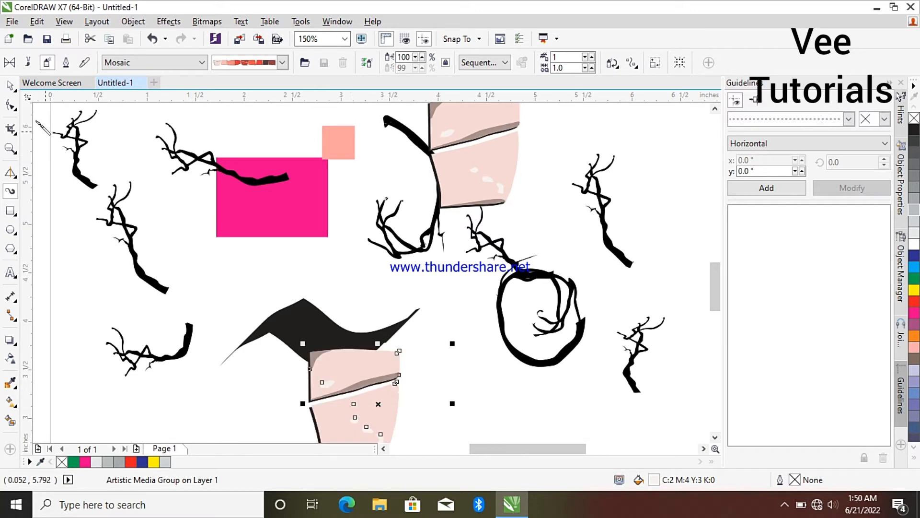
Step: Move and shrink the lower mosaic tiles at the black wave's left end, and place a duplicate to their right
{"action": "left_click", "coordinate": [10, 85]}
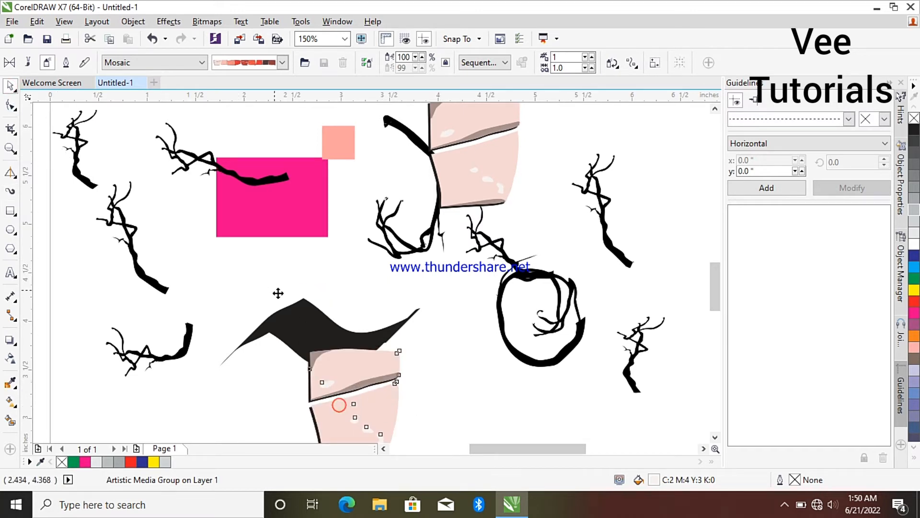
{"action": "mouse_move", "coordinate": [338, 405]}
{"action": "left_mouse_down"}
{"action": "mouse_move", "coordinate": [278, 292]}
{"action": "mouse_move", "coordinate": [240, 312]}
{"action": "mouse_move", "coordinate": [231, 307]}
{"action": "left_mouse_up"}
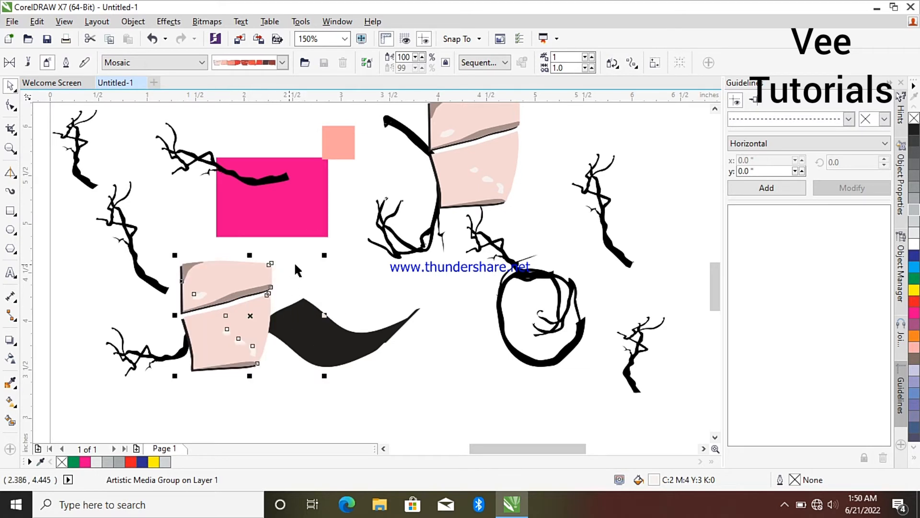
{"action": "left_click_drag", "start_coordinate": [323, 256], "coordinate": [299, 282]}
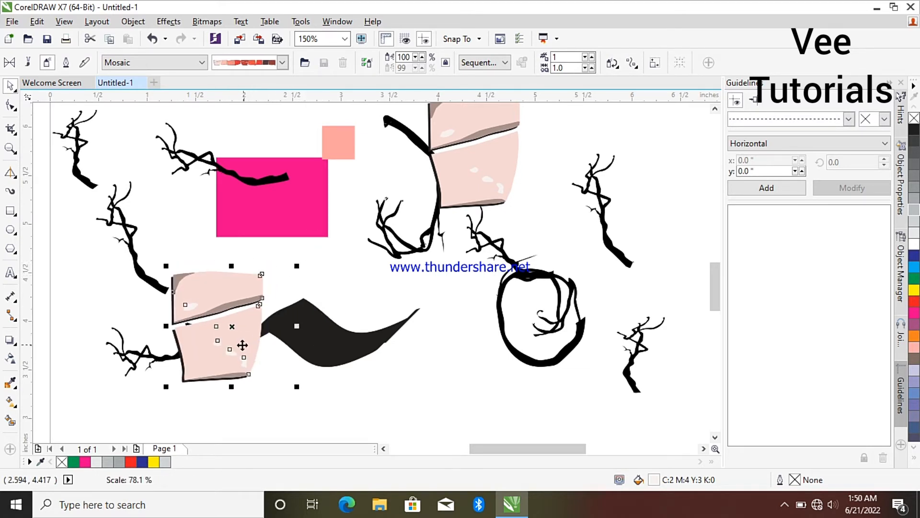
{"action": "mouse_move", "coordinate": [220, 332]}
{"action": "left_mouse_down"}
{"action": "mouse_move", "coordinate": [285, 314]}
{"action": "mouse_move", "coordinate": [273, 325]}
{"action": "mouse_move", "coordinate": [314, 323]}
{"action": "mouse_move", "coordinate": [270, 331]}
{"action": "mouse_move", "coordinate": [276, 324]}
{"action": "mouse_move", "coordinate": [289, 335]}
{"action": "mouse_move", "coordinate": [292, 326]}
{"action": "left_mouse_up"}
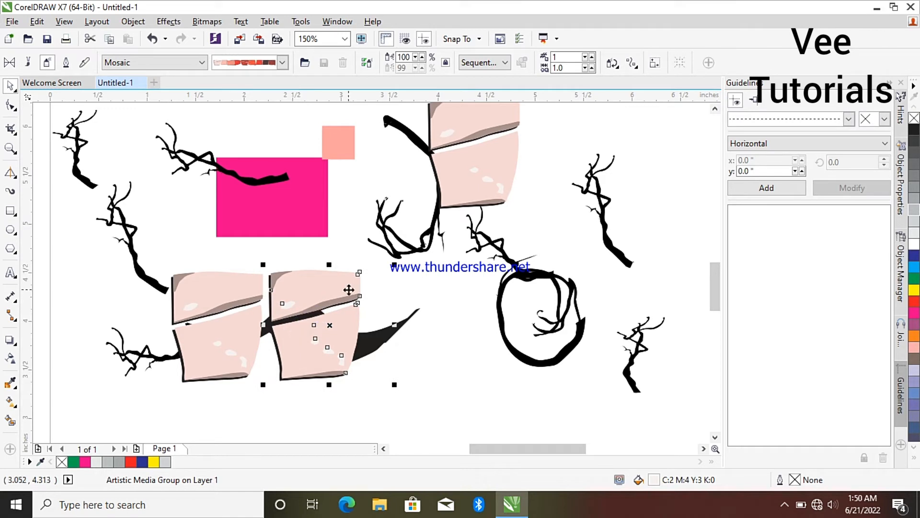
Step: Select all the drawn objects on the page and delete them
{"action": "scroll", "coordinate": [370, 349], "scroll_direction": "down", "scroll_amount": 2}
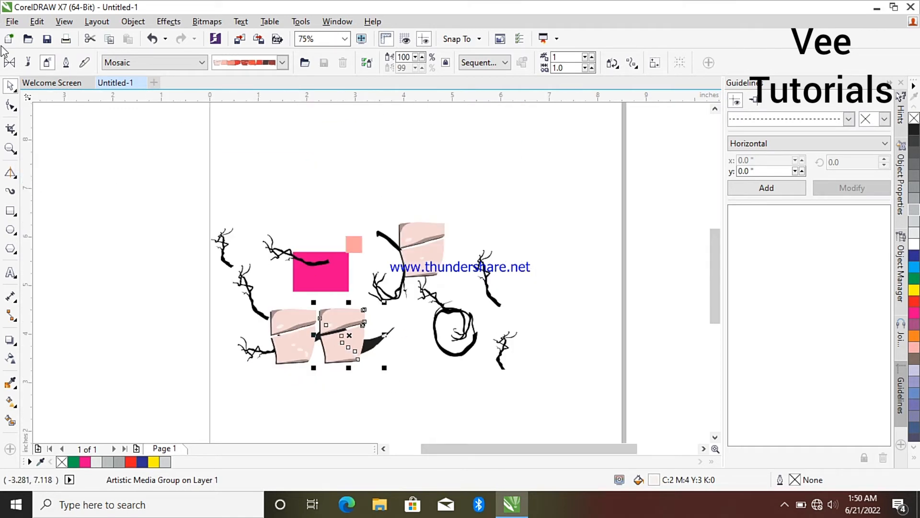
{"action": "left_click_drag", "start_coordinate": [179, 183], "coordinate": [668, 422]}
{"action": "right_click", "coordinate": [425, 270]}
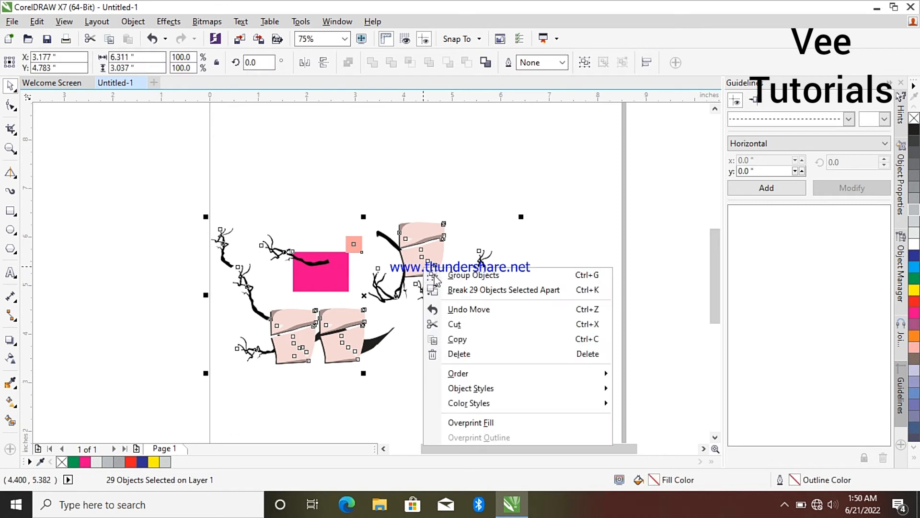
{"action": "left_click", "coordinate": [478, 355]}
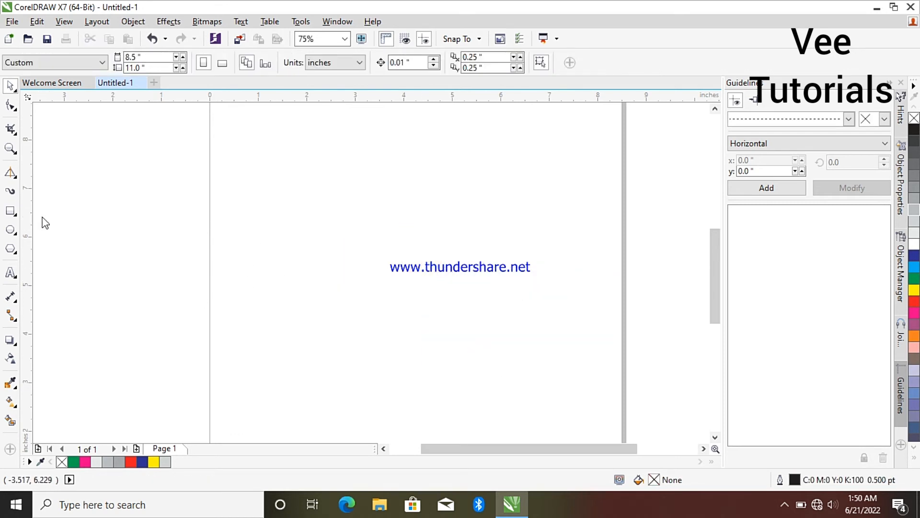
Step: Draw a rectangle about 3.39 by 1.9 inches on the page's left half and fill it red
{"action": "left_click", "coordinate": [12, 214]}
{"action": "left_click_drag", "start_coordinate": [271, 209], "coordinate": [436, 302]}
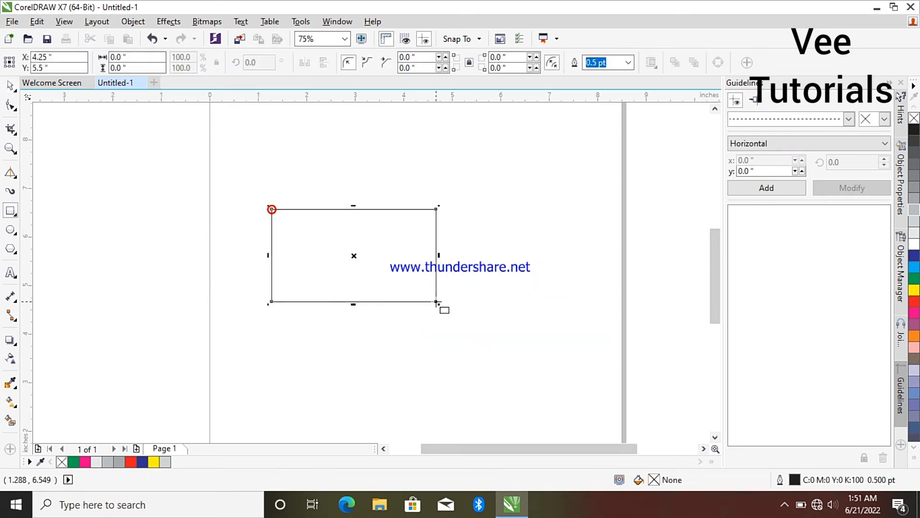
{"action": "left_click", "coordinate": [132, 463]}
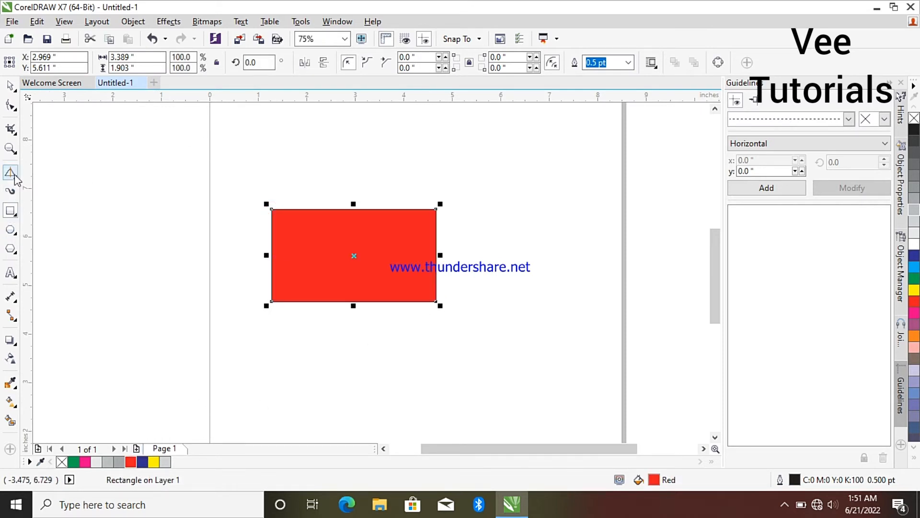
Step: Draw a tilted 3-point rectangle with a bounding size of about 3.08 by 3.3 inches off the page's left edge
{"action": "left_click", "coordinate": [17, 216]}
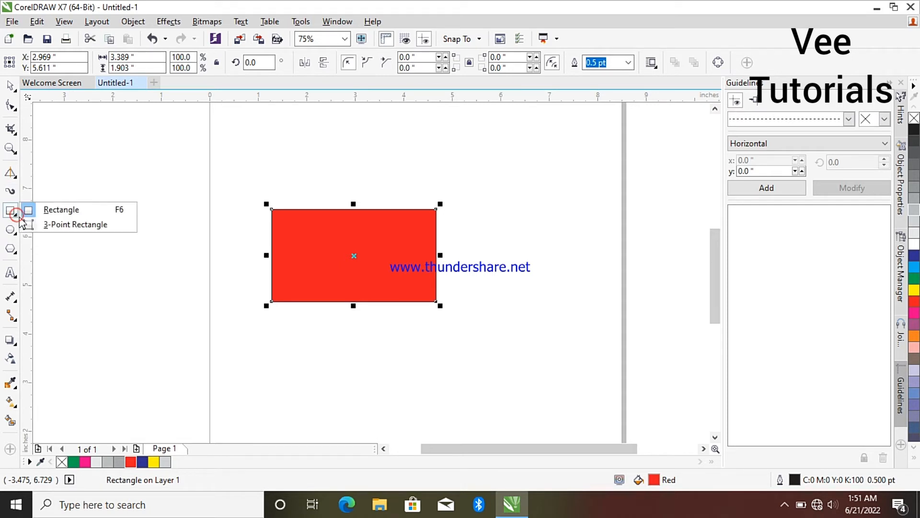
{"action": "left_click", "coordinate": [48, 224]}
{"action": "left_click_drag", "start_coordinate": [210, 307], "coordinate": [118, 194]}
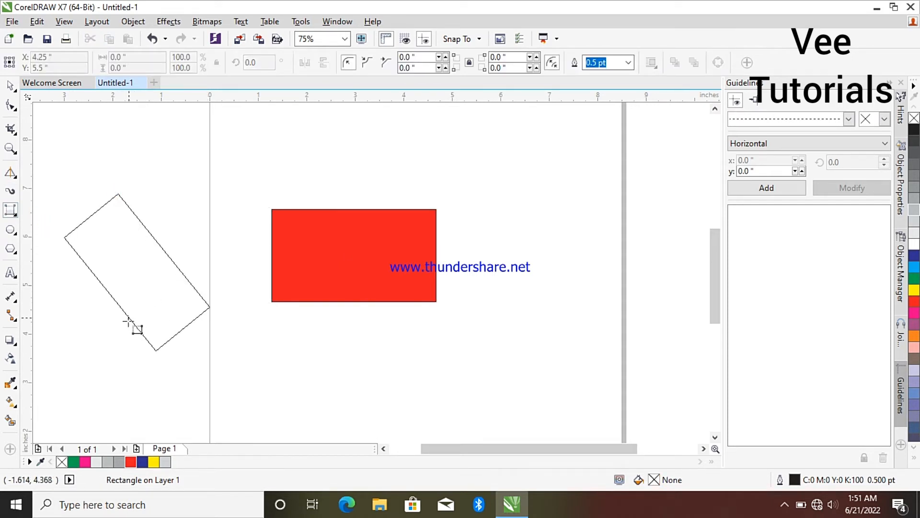
{"action": "left_click", "coordinate": [132, 328]}
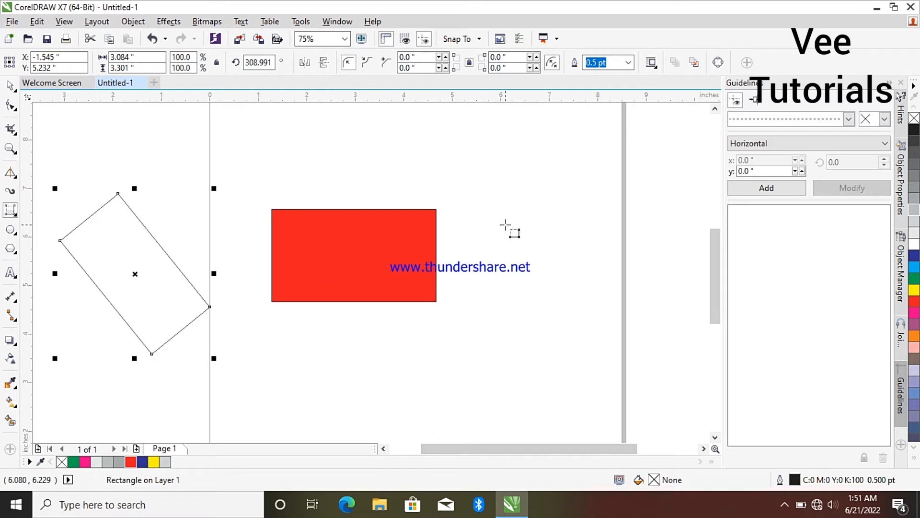
Step: Draw two more 3-point rectangles: a narrow upright one beside the red rectangle and a long diagonal one crossing it
{"action": "left_click_drag", "start_coordinate": [475, 219], "coordinate": [463, 360]}
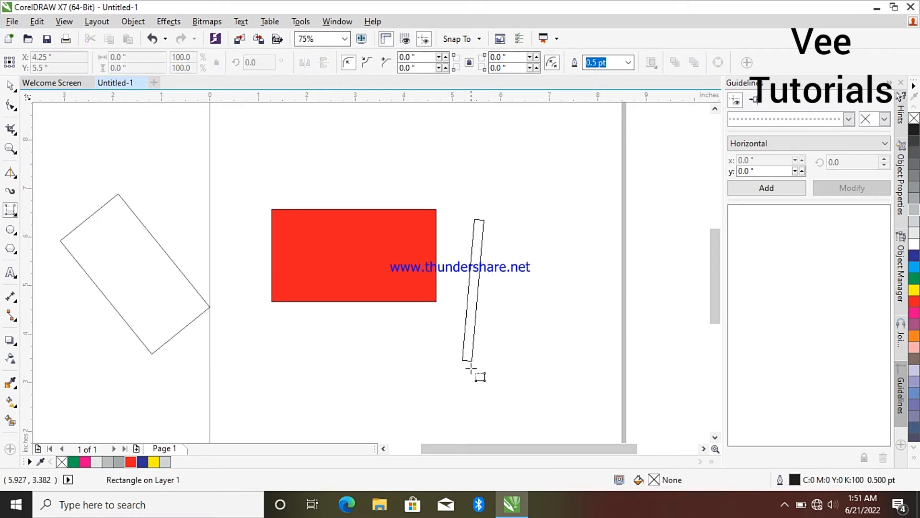
{"action": "left_click", "coordinate": [498, 363]}
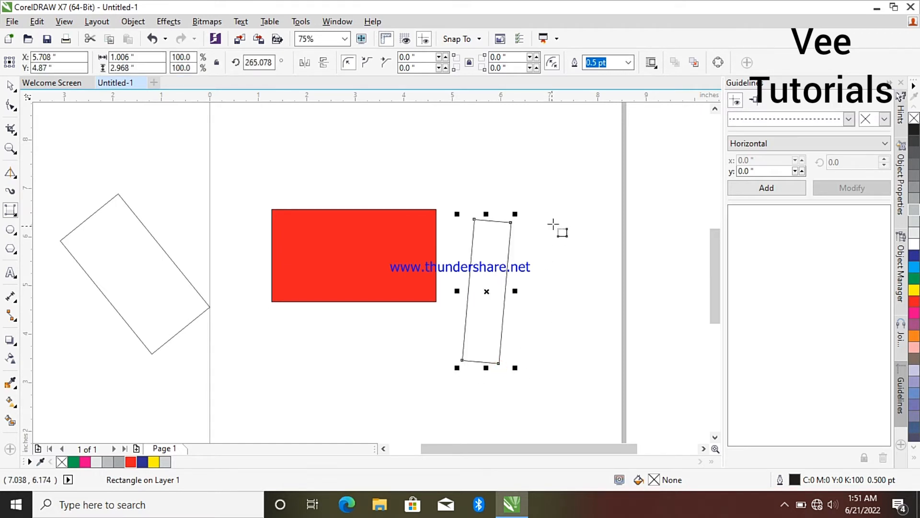
{"action": "left_click_drag", "start_coordinate": [554, 221], "coordinate": [307, 348]}
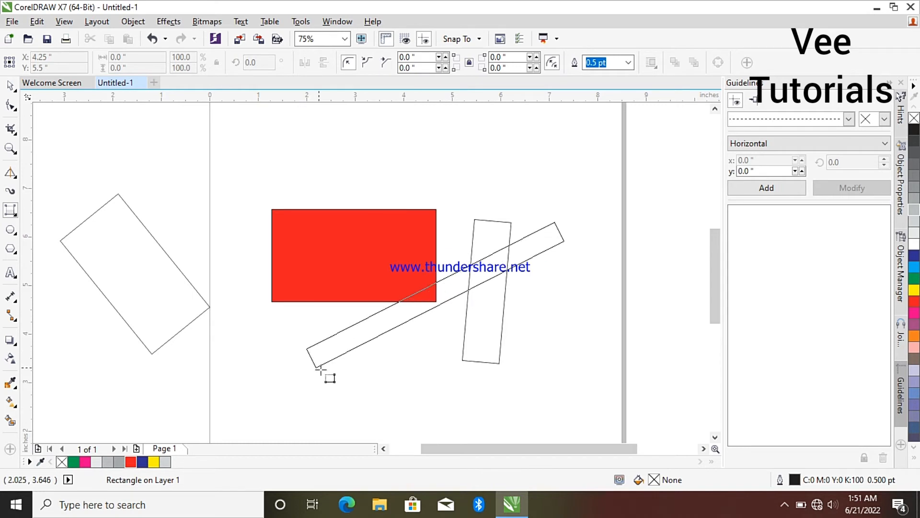
{"action": "left_click", "coordinate": [330, 394]}
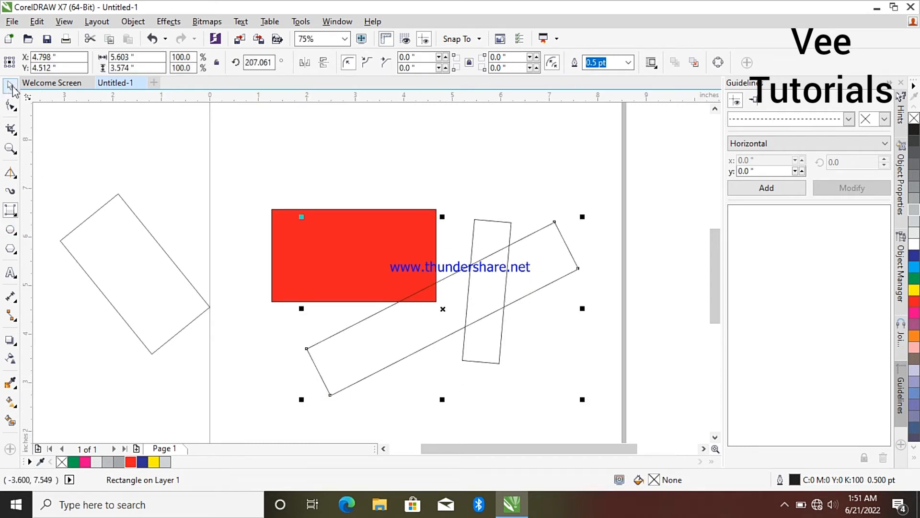
Step: Delete the three unfilled 3-point rectangles one by one, keeping the red rectangle
{"action": "right_click", "coordinate": [139, 258]}
{"action": "left_click", "coordinate": [181, 293]}
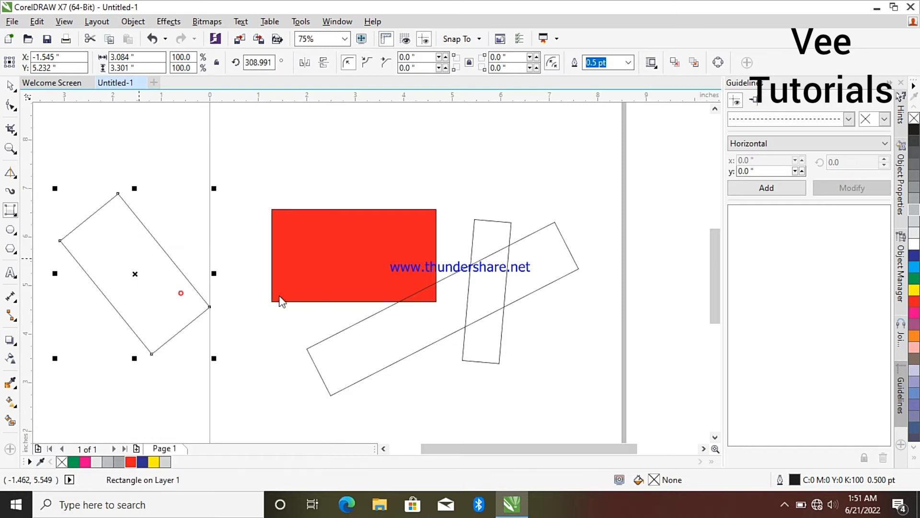
{"action": "right_click", "coordinate": [506, 297]}
{"action": "left_click", "coordinate": [544, 290]}
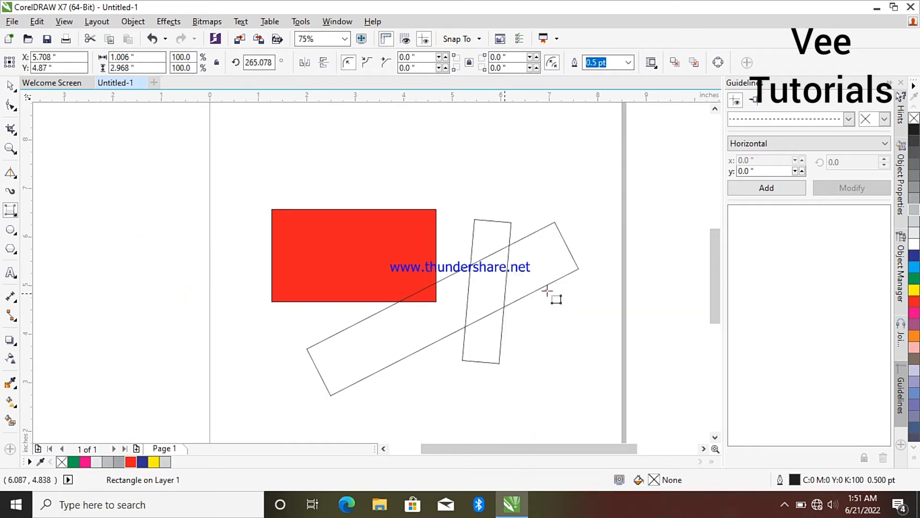
{"action": "left_click", "coordinate": [546, 287]}
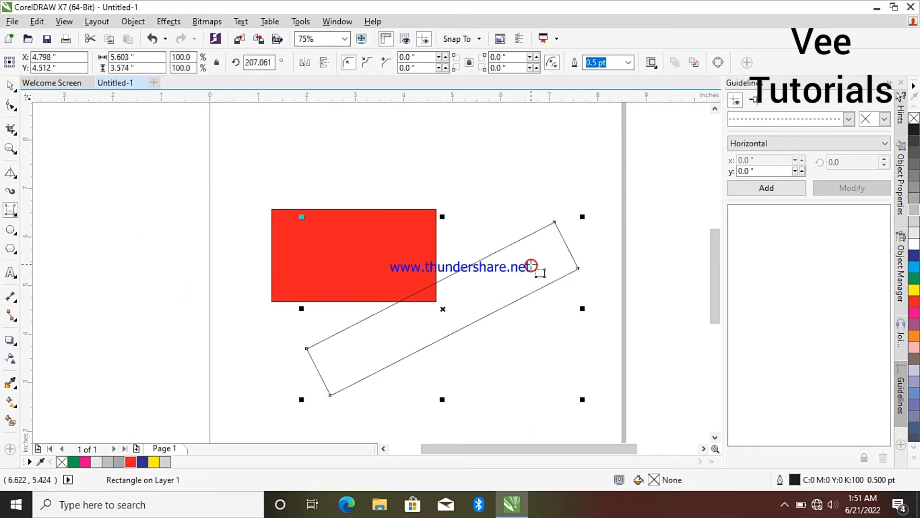
{"action": "right_click", "coordinate": [531, 265]}
{"action": "left_click", "coordinate": [557, 290]}
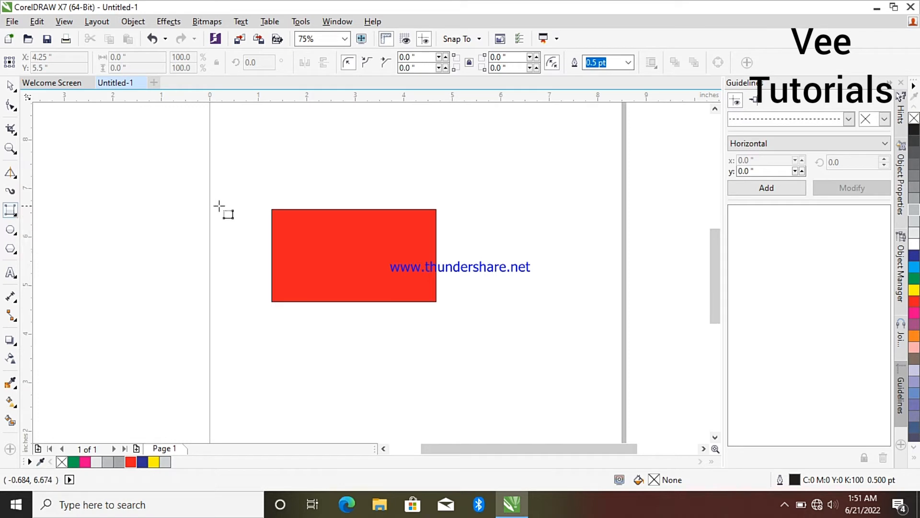
Step: Move the red rectangle up the page so its centre is at about X 3.01, Y 6.69 inches
{"action": "left_click", "coordinate": [9, 86]}
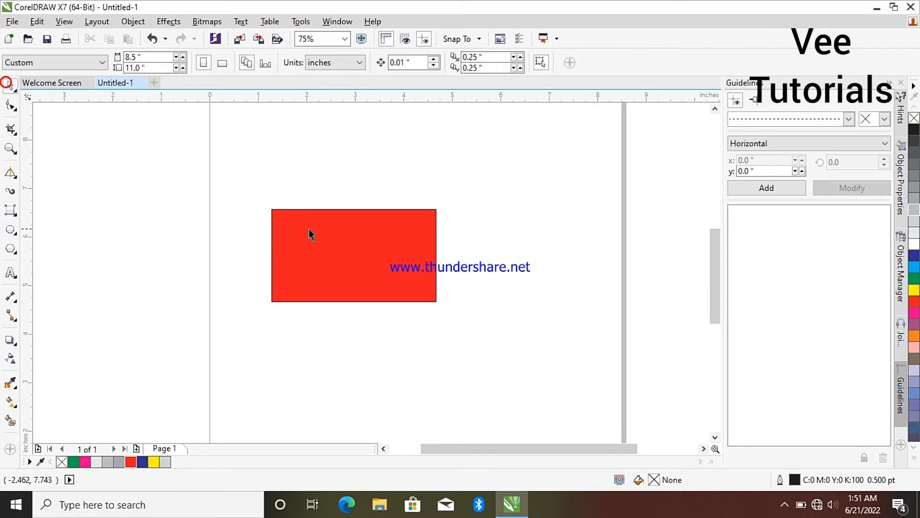
{"action": "left_click", "coordinate": [309, 229]}
{"action": "left_click", "coordinate": [214, 231]}
{"action": "left_click", "coordinate": [783, 502]}
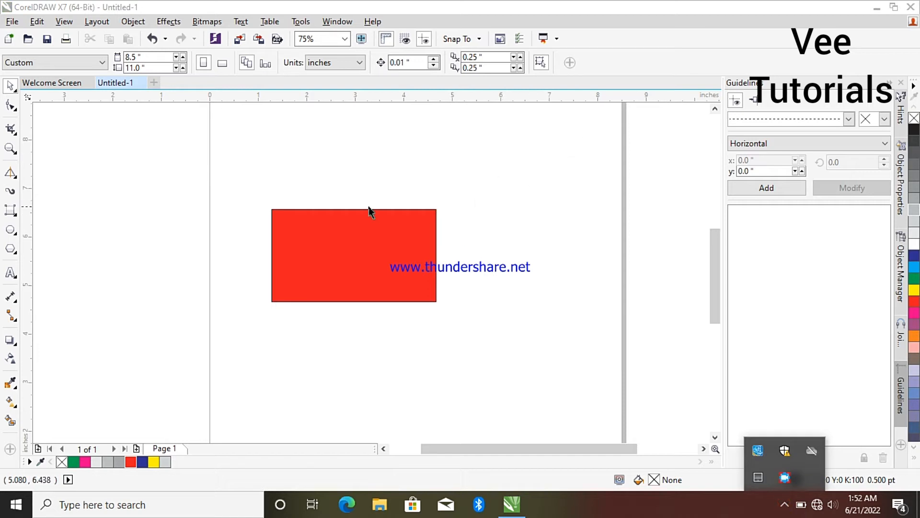
{"action": "left_click", "coordinate": [342, 231]}
{"action": "left_click_drag", "start_coordinate": [359, 254], "coordinate": [392, 232]}
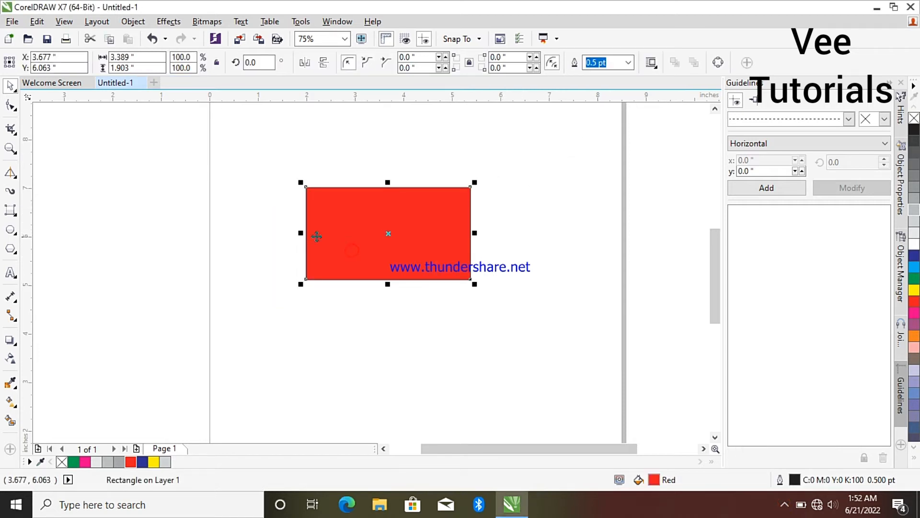
{"action": "key", "text": "ctrl+z"}
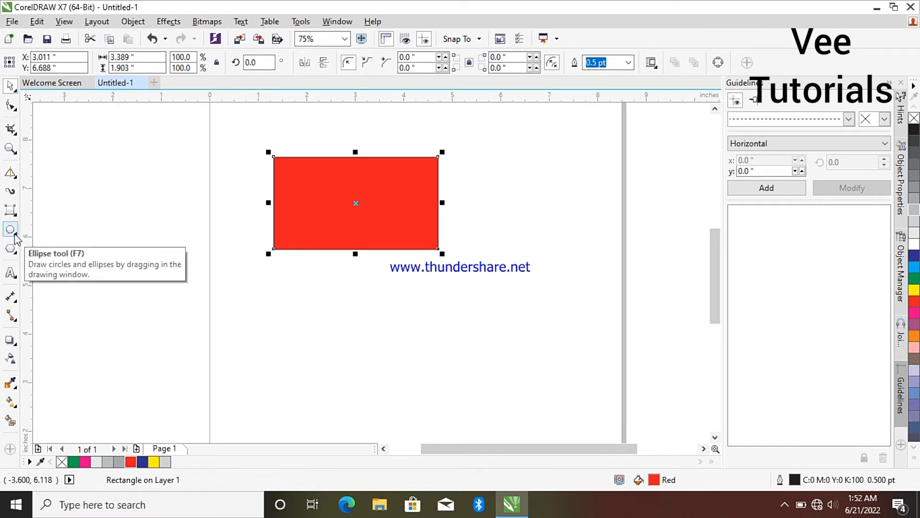
Step: Draw a circle about 2.68 inches in diameter and place it right of and below the red rectangle
{"action": "left_click", "coordinate": [14, 233]}
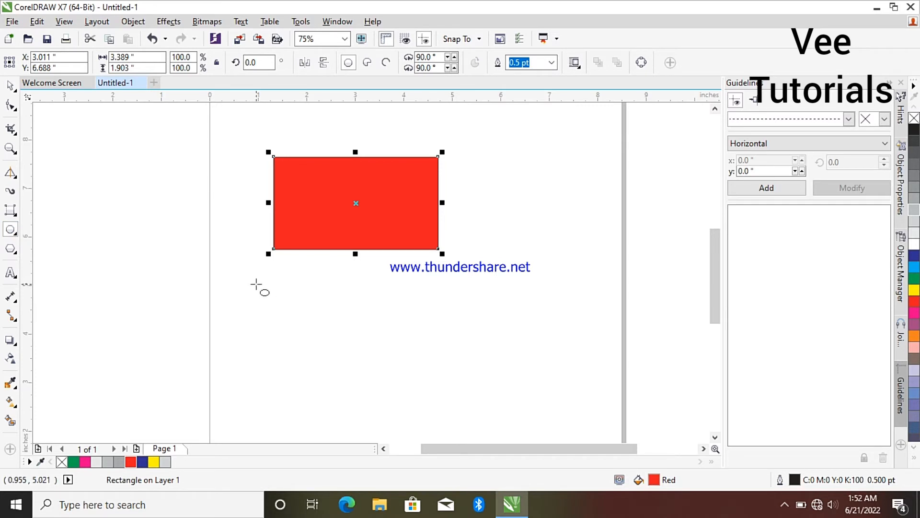
{"action": "left_click_drag", "start_coordinate": [267, 297], "coordinate": [386, 415]}
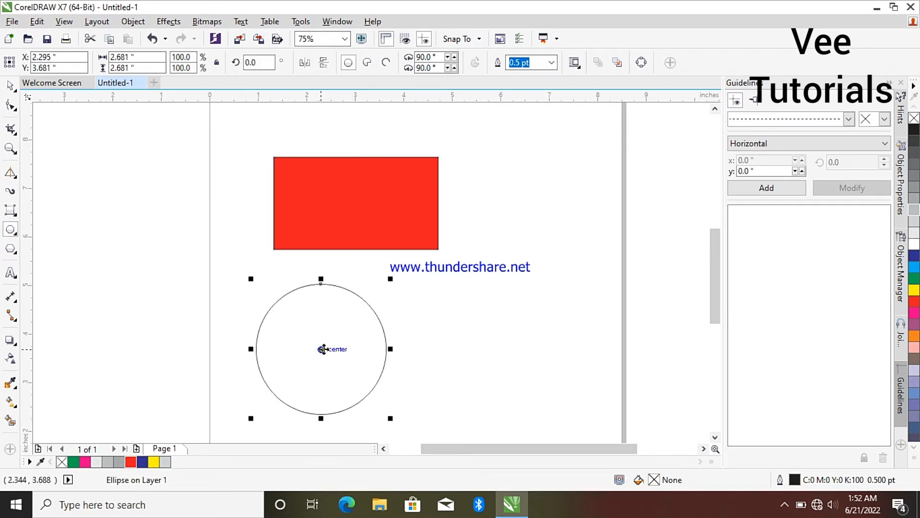
{"action": "left_click_drag", "start_coordinate": [322, 349], "coordinate": [539, 299]}
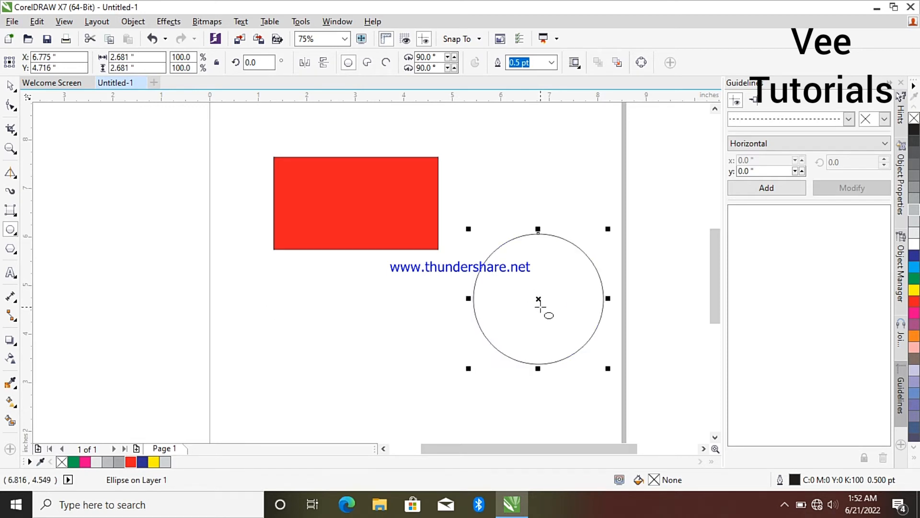
Step: Draw two diagonal 3-point ellipses: a line-thin one off the page's left edge and a narrow one below the red rectangle
{"action": "left_click", "coordinate": [16, 237]}
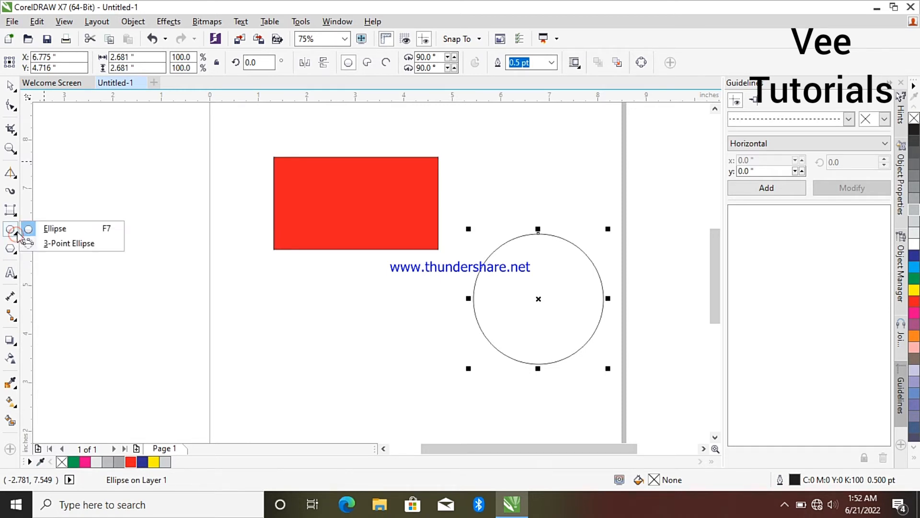
{"action": "left_click", "coordinate": [52, 244]}
{"action": "left_click_drag", "start_coordinate": [103, 231], "coordinate": [197, 326]}
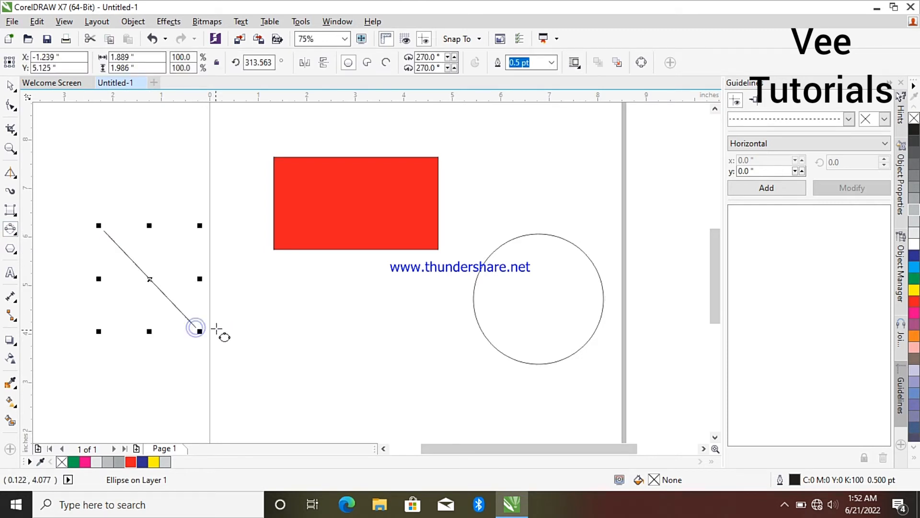
{"action": "left_click_drag", "start_coordinate": [254, 248], "coordinate": [382, 376]}
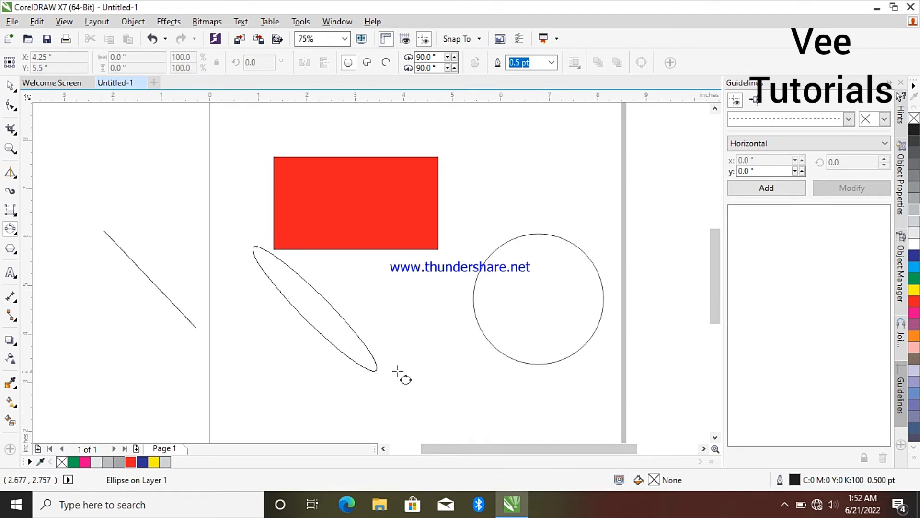
{"action": "left_click", "coordinate": [365, 380]}
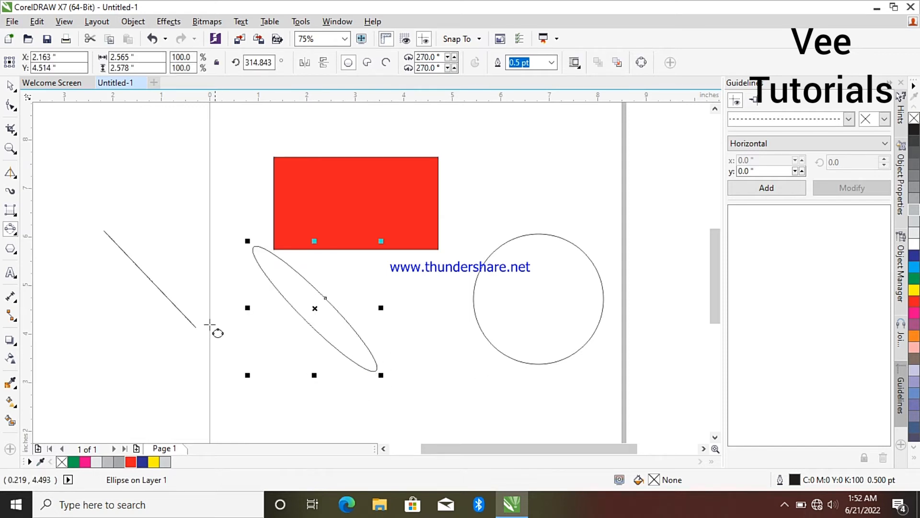
Step: Draw a small flat 3-point ellipse at the page's left edge and enlarge it to about 3.24 by 1.02 inches
{"action": "left_click_drag", "start_coordinate": [160, 372], "coordinate": [221, 381]}
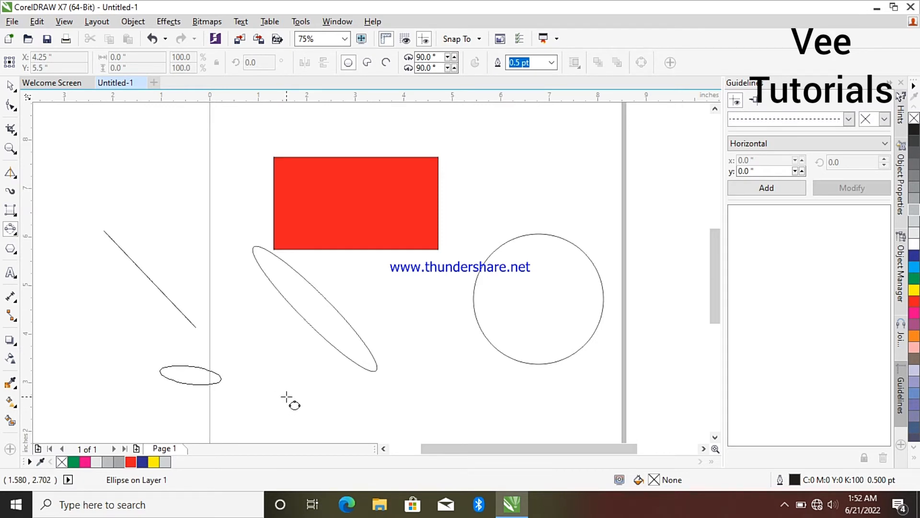
{"action": "left_click", "coordinate": [286, 397]}
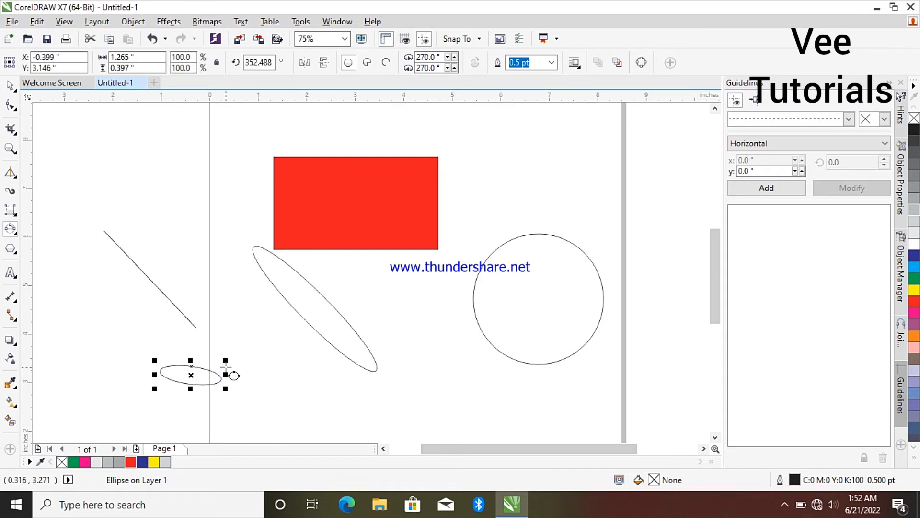
{"action": "left_click_drag", "start_coordinate": [227, 361], "coordinate": [259, 373]}
{"action": "left_click", "coordinate": [260, 373]}
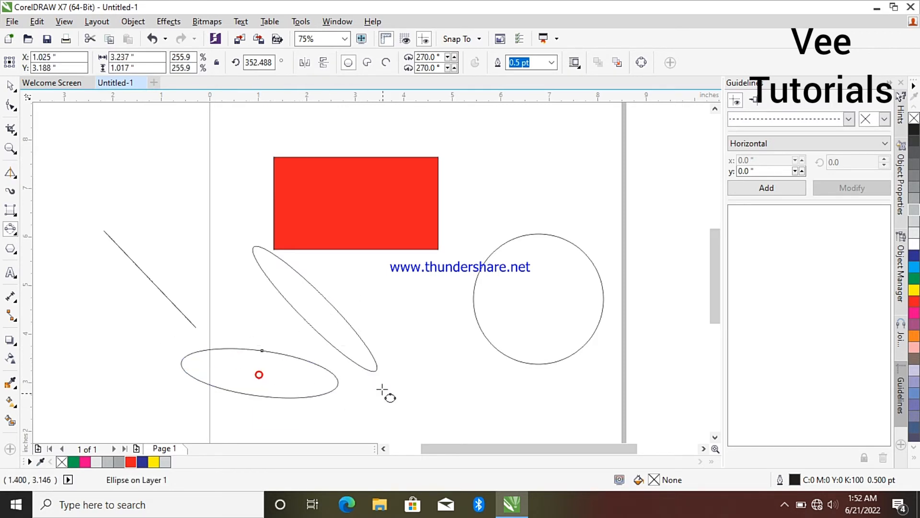
{"action": "left_click", "coordinate": [258, 374]}
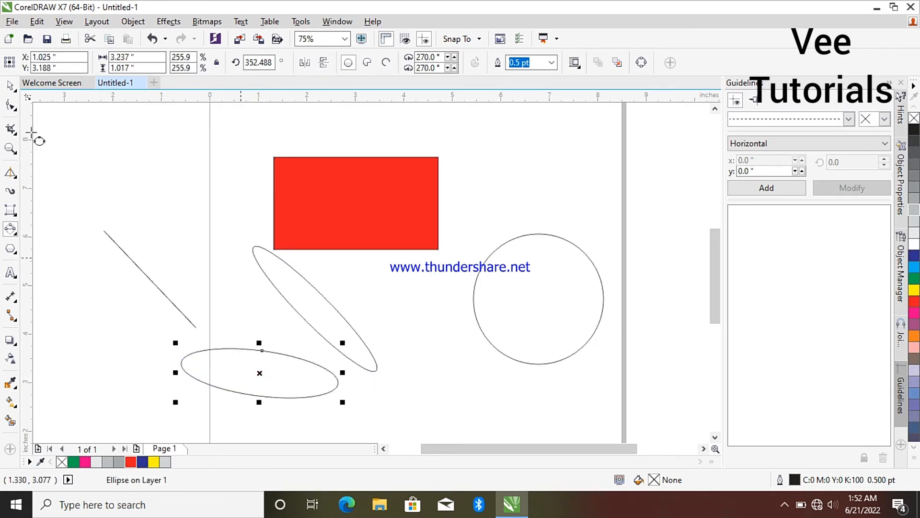
Step: Rotate the lowest ellipse clockwise to about 332.4° and fill it with 20% black after trying magenta
{"action": "left_click", "coordinate": [10, 85]}
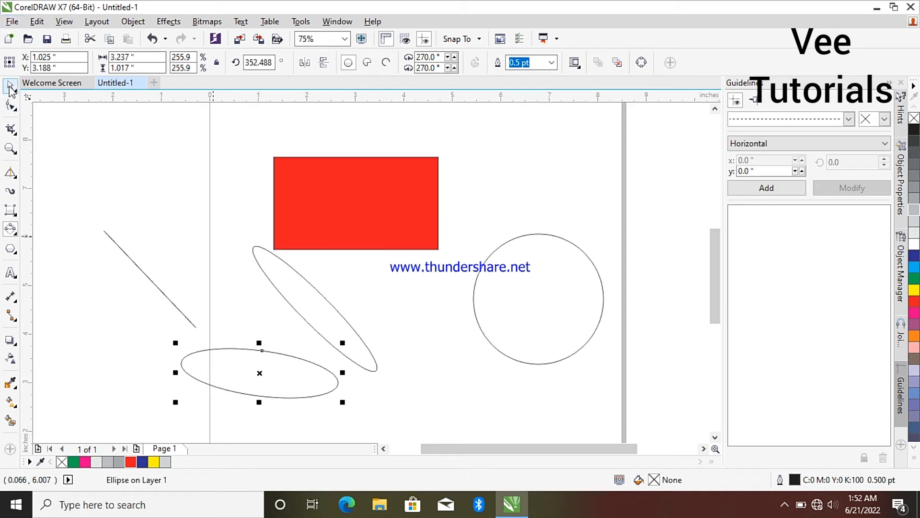
{"action": "left_click", "coordinate": [288, 377]}
{"action": "left_click", "coordinate": [284, 374]}
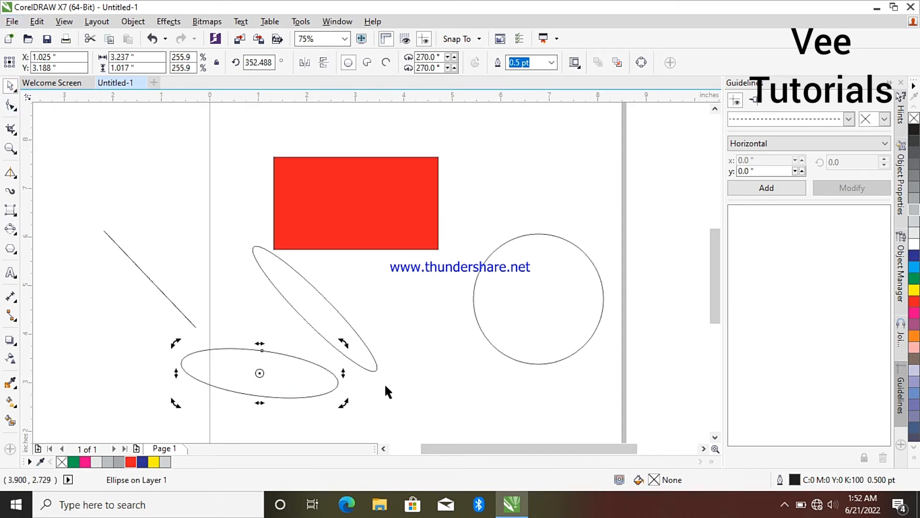
{"action": "left_click_drag", "start_coordinate": [343, 341], "coordinate": [336, 374]}
{"action": "left_click", "coordinate": [289, 380]}
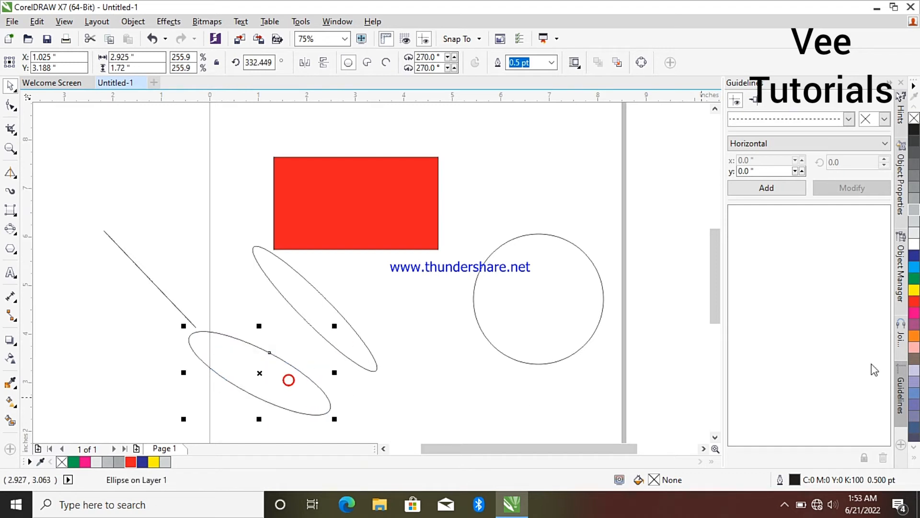
{"action": "left_click", "coordinate": [914, 316]}
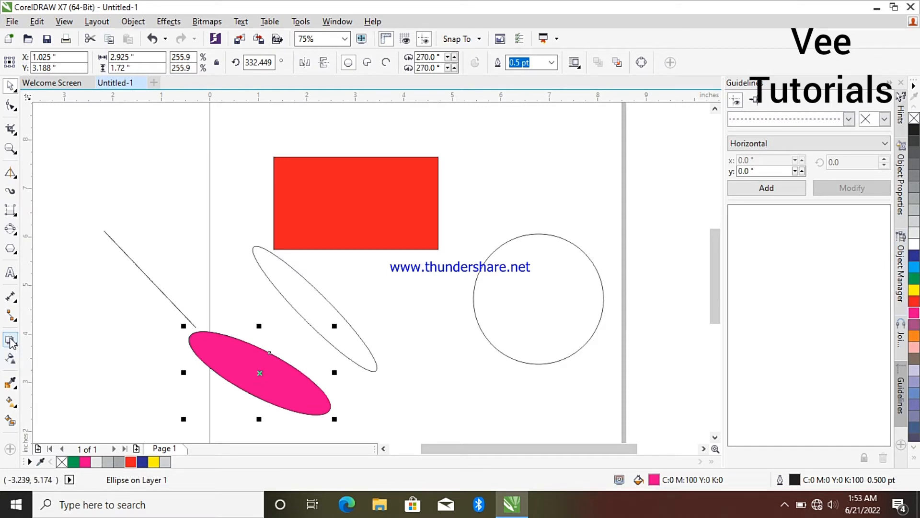
{"action": "left_click", "coordinate": [913, 227]}
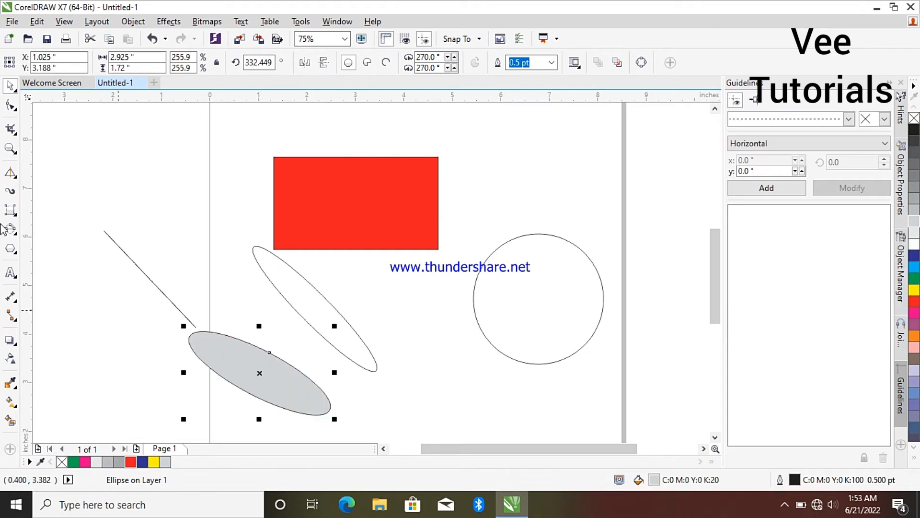
Step: Extrude the grey ellipse toward its lower left at depth 20 and move it up to about X 1.54, Y 4.09 inches
{"action": "left_click", "coordinate": [14, 344]}
{"action": "left_click", "coordinate": [15, 343]}
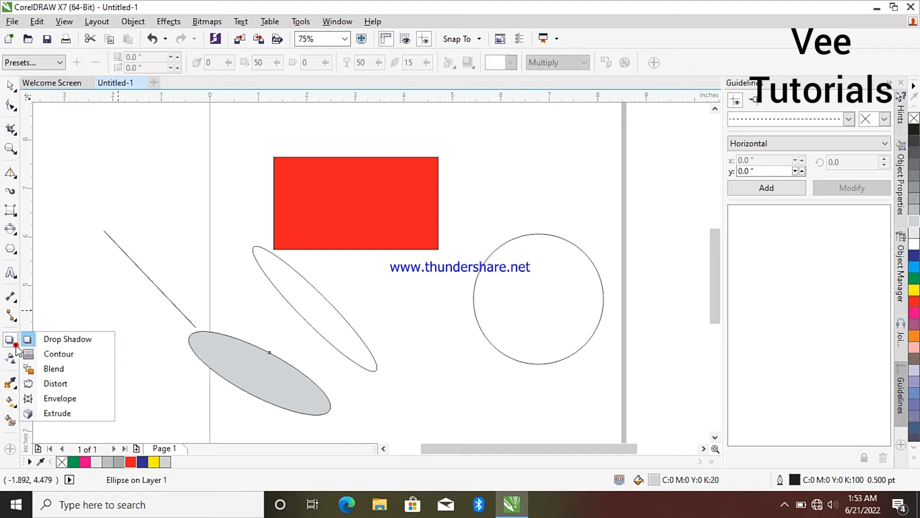
{"action": "left_click", "coordinate": [57, 413]}
{"action": "left_click_drag", "start_coordinate": [228, 372], "coordinate": [186, 416]}
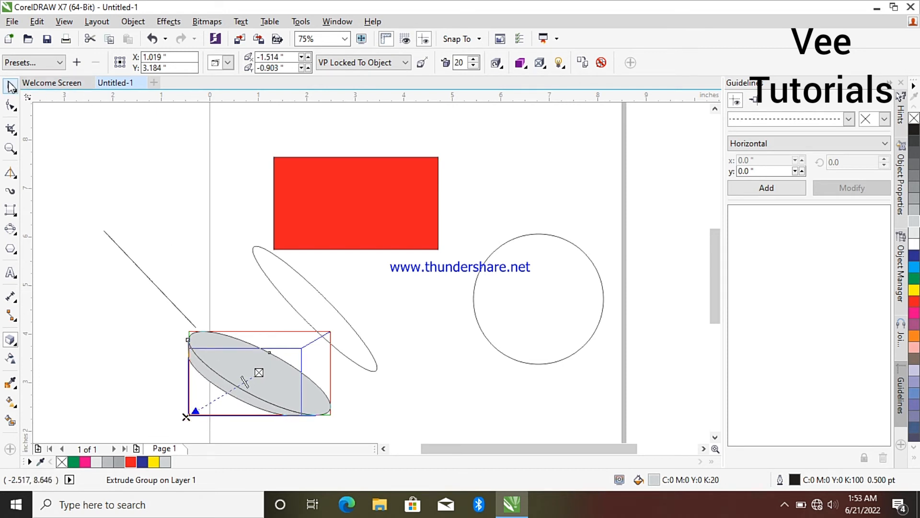
{"action": "key", "text": "space"}
{"action": "left_click_drag", "start_coordinate": [263, 378], "coordinate": [262, 336]}
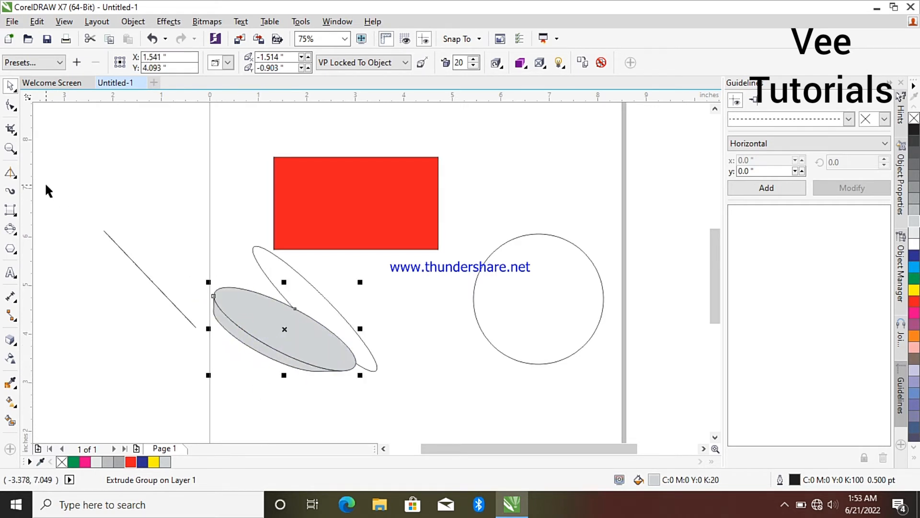
Step: Switch the rectangle and ellipse tools from their 3-point variants back to the plain Rectangle and Ellipse
{"action": "left_click", "coordinate": [16, 215]}
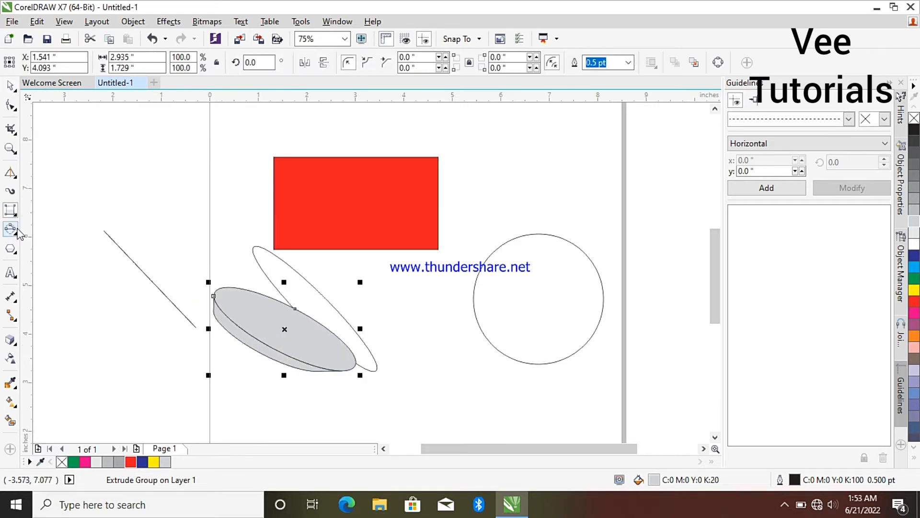
{"action": "left_click", "coordinate": [18, 218]}
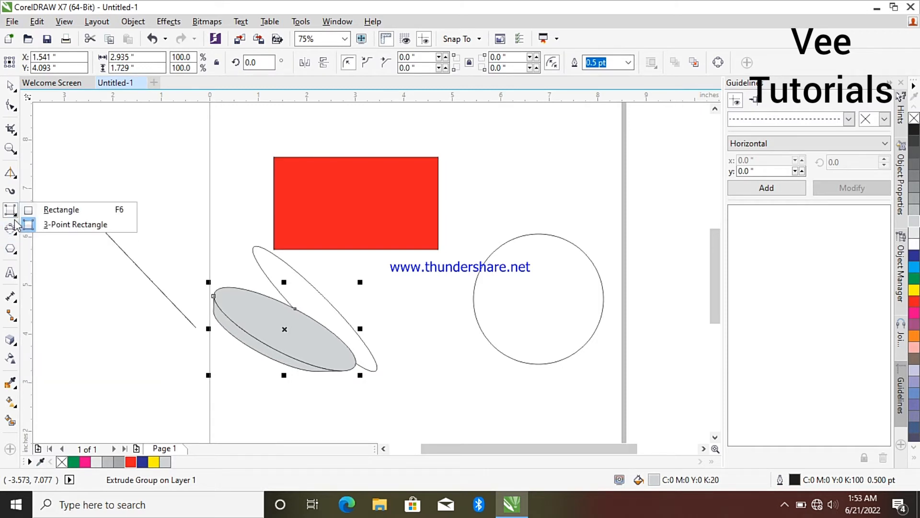
{"action": "left_click", "coordinate": [38, 210]}
{"action": "left_click", "coordinate": [16, 232]}
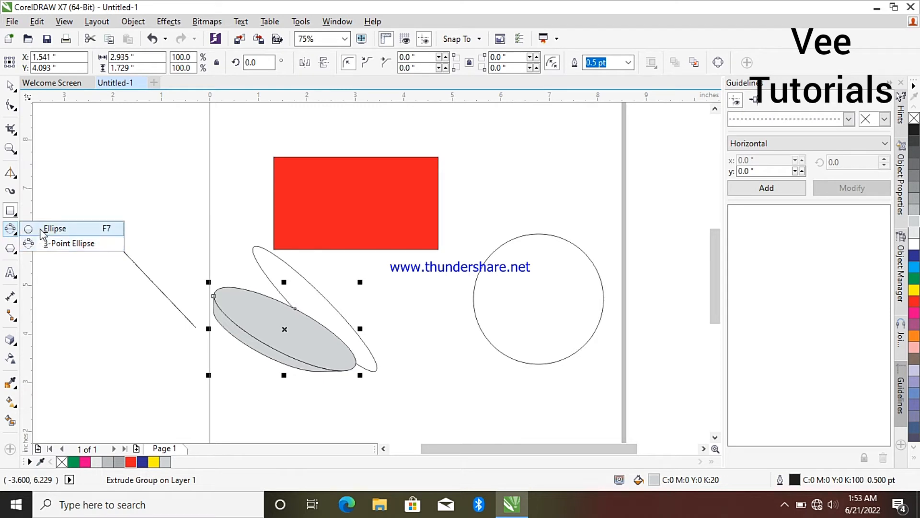
{"action": "left_click", "coordinate": [38, 228]}
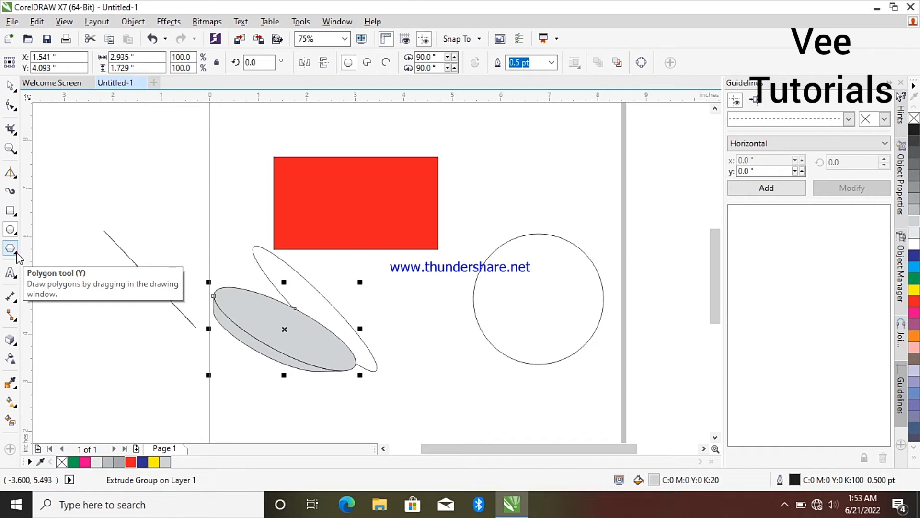
Step: Draw an ellipse about 2.06 by 2.21 inches over the page's left edge beside the red rectangle, and delete it
{"action": "left_click", "coordinate": [16, 251]}
{"action": "left_click", "coordinate": [143, 191]}
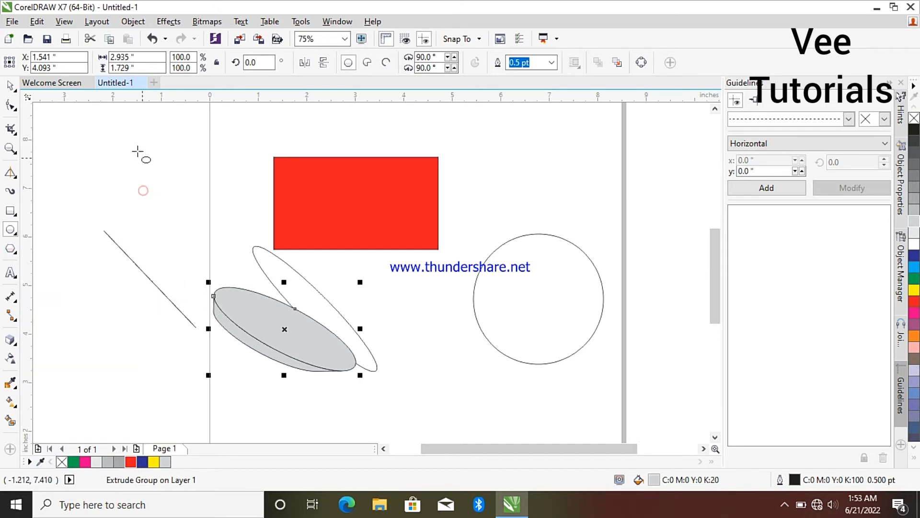
{"action": "left_click_drag", "start_coordinate": [135, 139], "coordinate": [236, 246]}
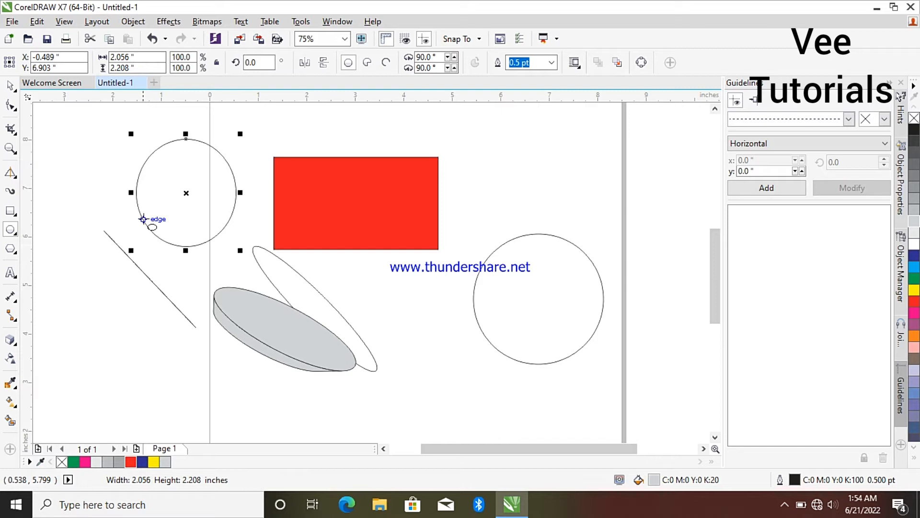
{"action": "right_click", "coordinate": [184, 197]}
{"action": "left_click", "coordinate": [215, 298]}
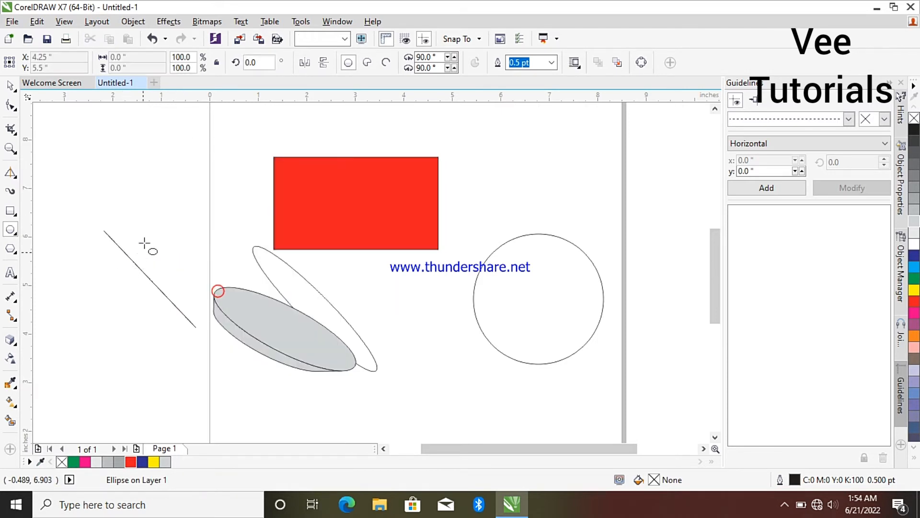
Step: Delete the extruded grey ellipse and the large circle
{"action": "left_click", "coordinate": [137, 261]}
{"action": "right_click", "coordinate": [135, 261]}
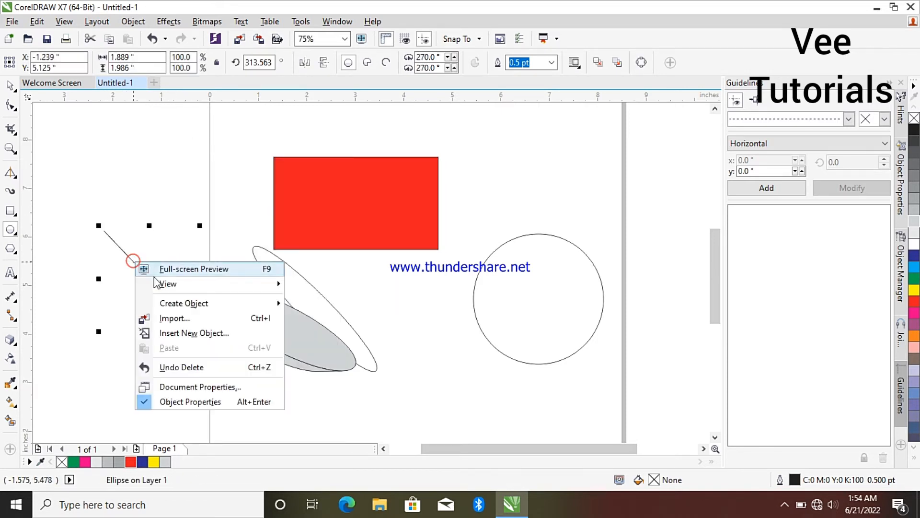
{"action": "left_click", "coordinate": [315, 333]}
{"action": "right_click", "coordinate": [316, 333]}
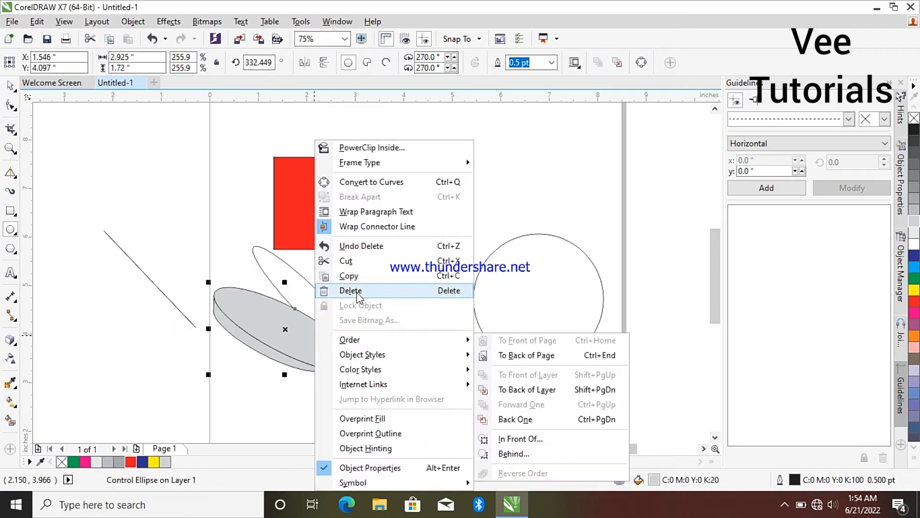
{"action": "left_click", "coordinate": [339, 289]}
{"action": "left_click", "coordinate": [492, 334]}
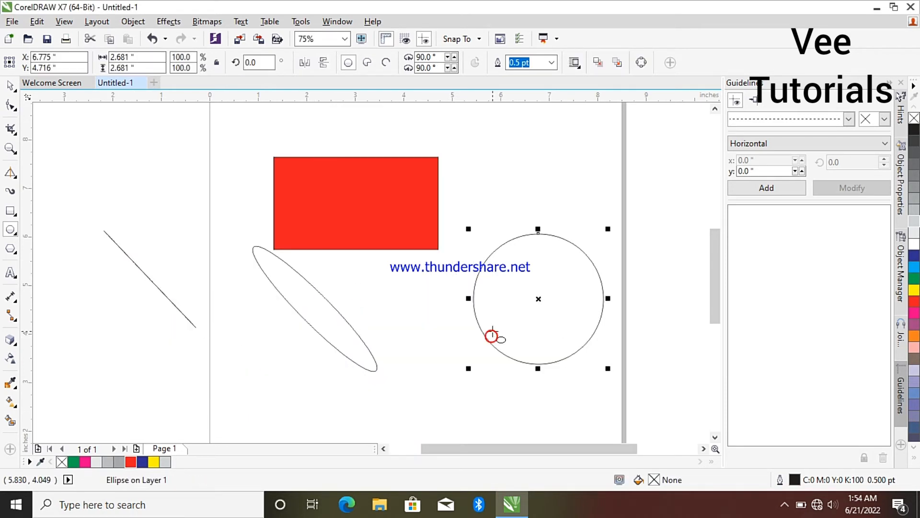
{"action": "right_click", "coordinate": [492, 332]}
{"action": "left_click", "coordinate": [516, 293]}
Step: Delete the narrow ellipse below the red rectangle and the line-thin ellipse off the page's left edge
{"action": "left_click", "coordinate": [342, 325]}
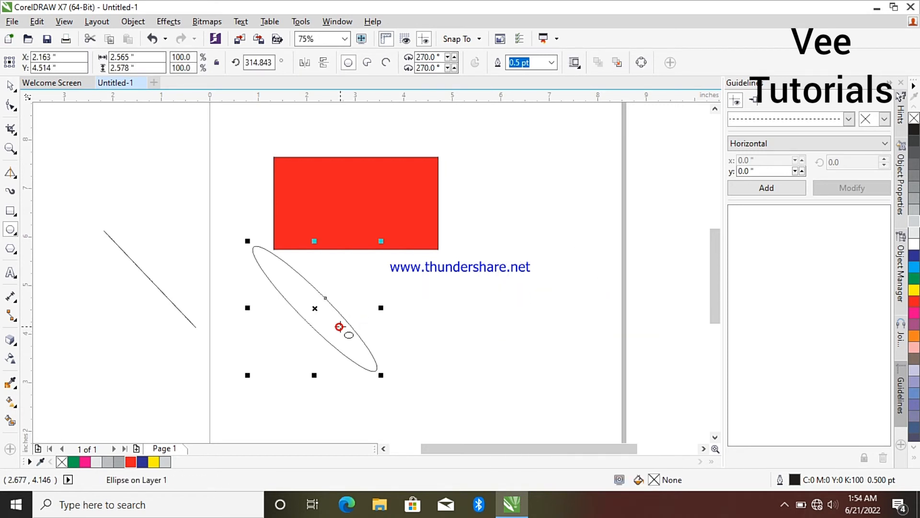
{"action": "right_click", "coordinate": [342, 324]}
{"action": "left_click", "coordinate": [377, 290]}
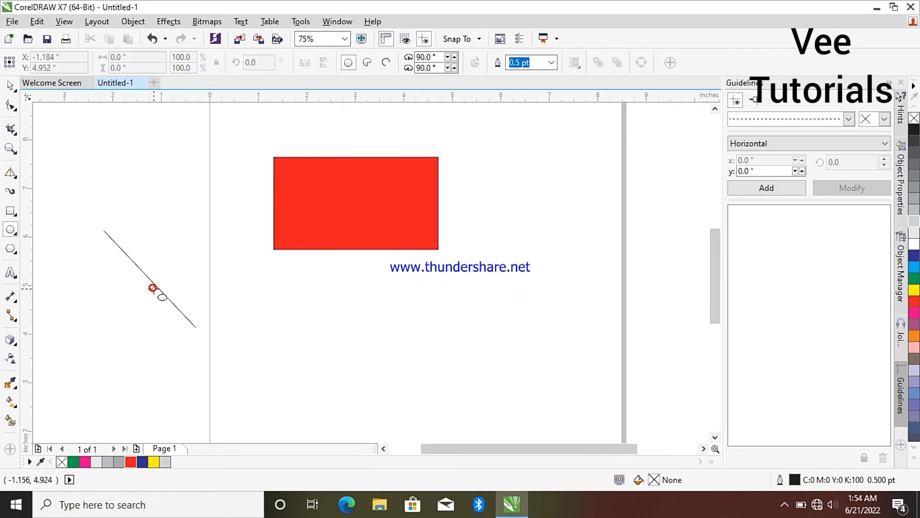
{"action": "left_click", "coordinate": [158, 287]}
{"action": "right_click", "coordinate": [158, 287]}
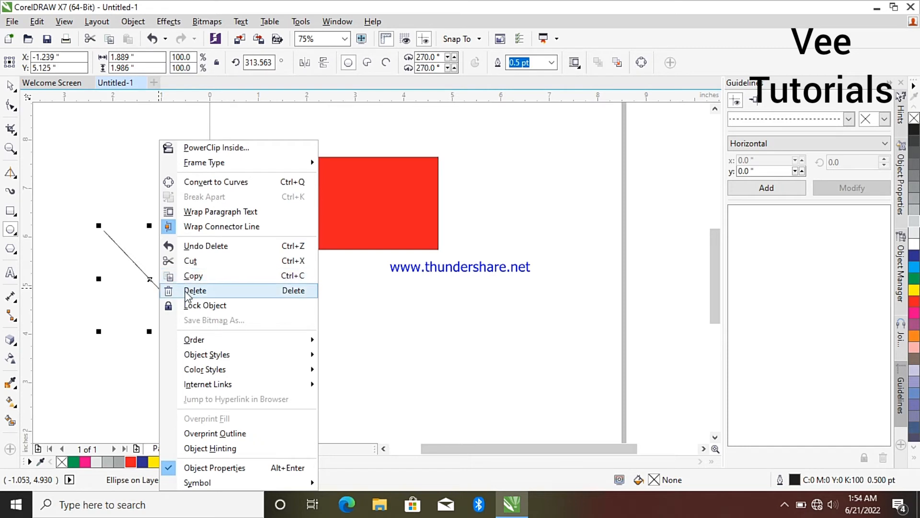
{"action": "left_click", "coordinate": [165, 290]}
Step: Draw a five-sided polygon about 2.75 by 2.63 inches and move it to about X 6.22, Y 4.66 inches
{"action": "left_click", "coordinate": [11, 249]}
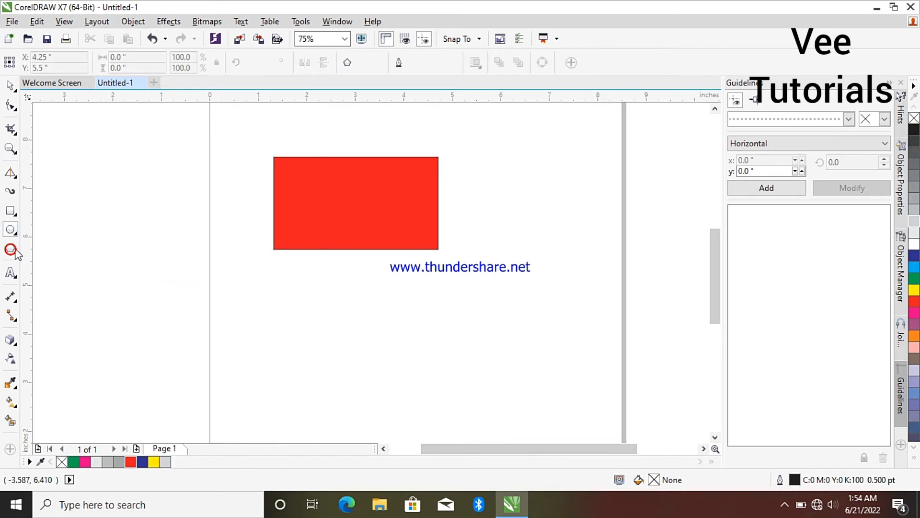
{"action": "left_click_drag", "start_coordinate": [221, 277], "coordinate": [362, 409]}
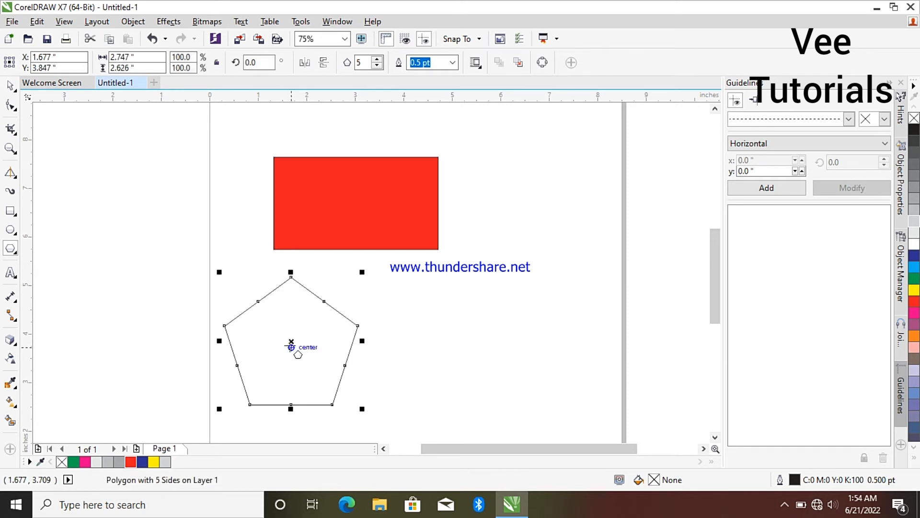
{"action": "left_click_drag", "start_coordinate": [297, 347], "coordinate": [514, 308]}
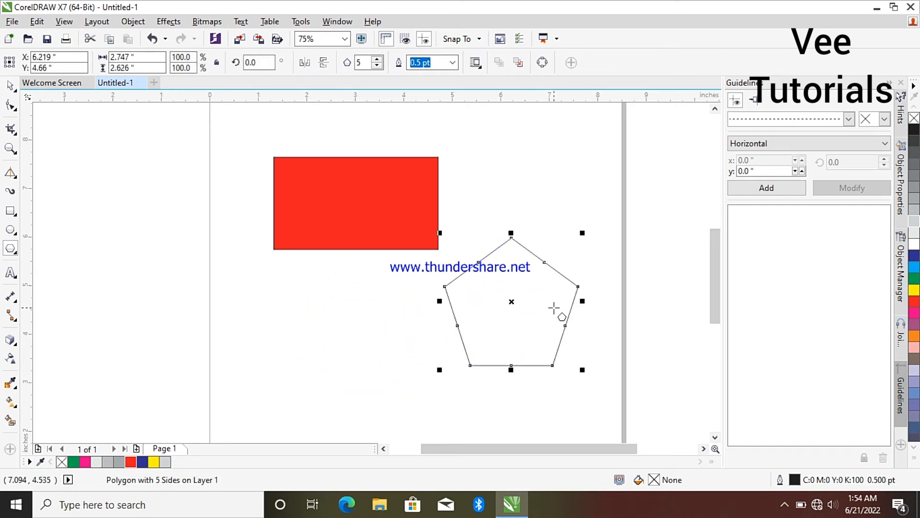
Step: Draw a second pentagon about 2.52 by 2.31 inches below the red rectangle and raise its number of sides to 8
{"action": "left_click_drag", "start_coordinate": [235, 283], "coordinate": [364, 408]}
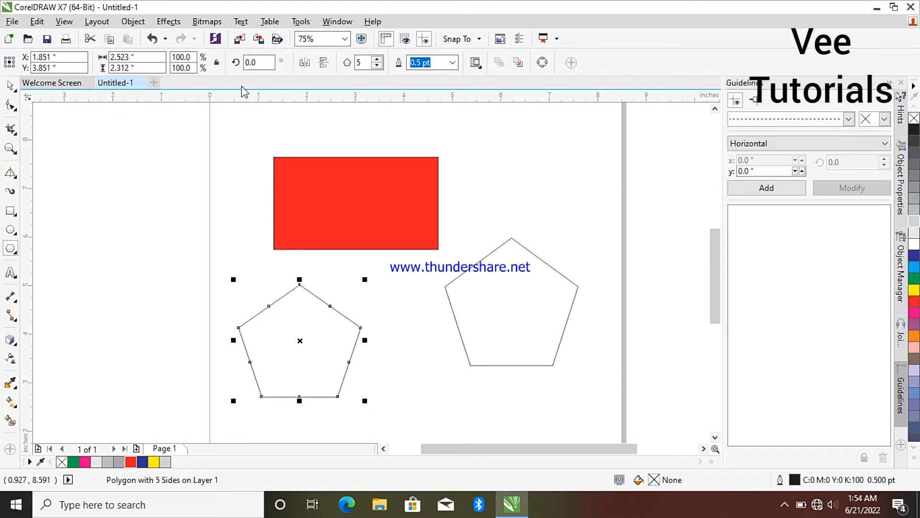
{"action": "left_click", "coordinate": [378, 59]}
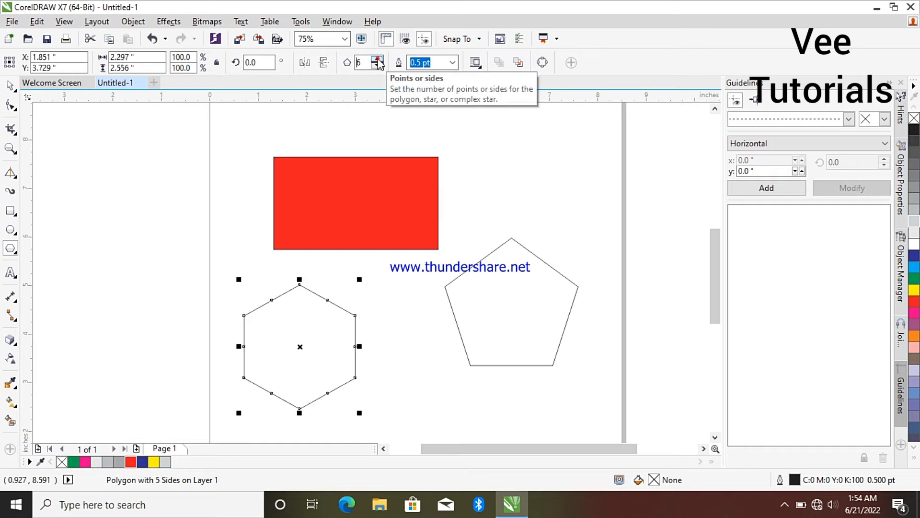
{"action": "left_click", "coordinate": [378, 59]}
{"action": "left_click", "coordinate": [377, 60]}
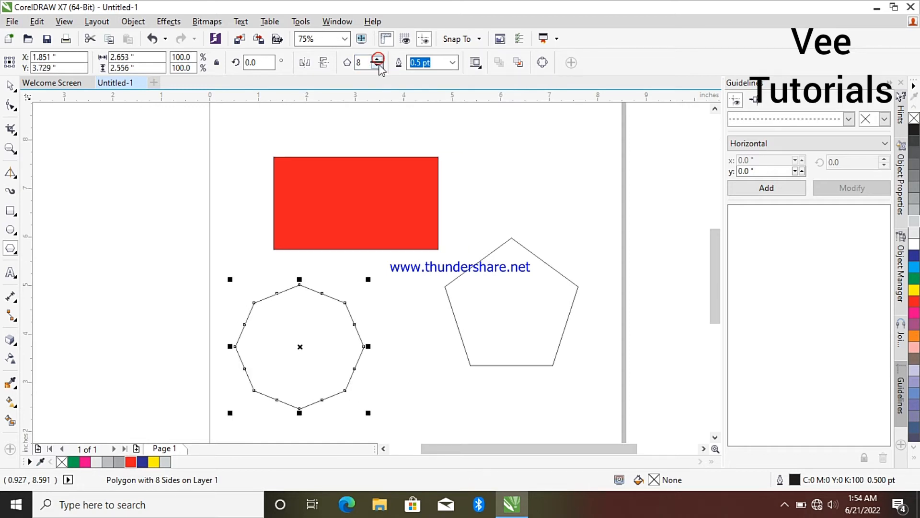
Step: Set the new polygon to 3 sides, trying 6 sides in between
{"action": "left_click", "coordinate": [378, 66]}
{"action": "left_click", "coordinate": [379, 66]}
{"action": "left_click", "coordinate": [378, 66]}
{"action": "left_click", "coordinate": [378, 66]}
{"action": "left_click", "coordinate": [378, 65]}
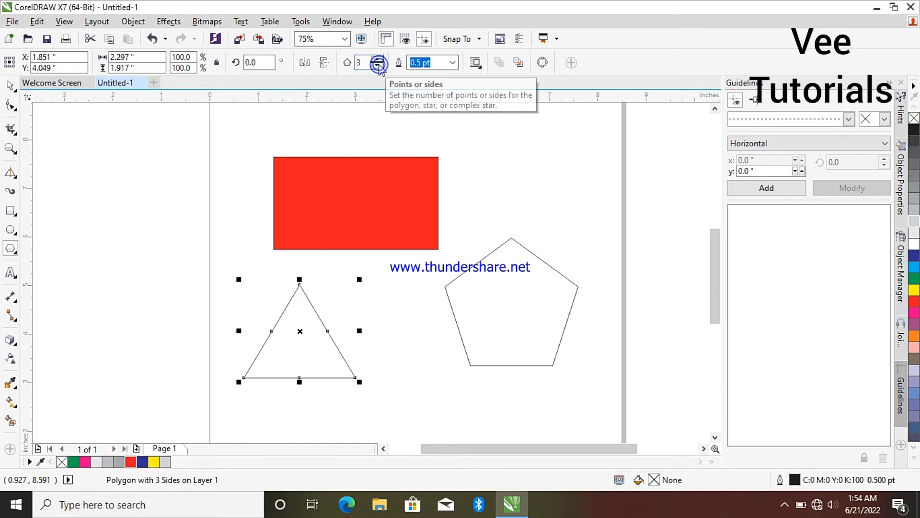
{"action": "left_click", "coordinate": [379, 65]}
{"action": "left_click", "coordinate": [378, 60]}
{"action": "left_click", "coordinate": [377, 59]}
{"action": "left_click", "coordinate": [377, 59]}
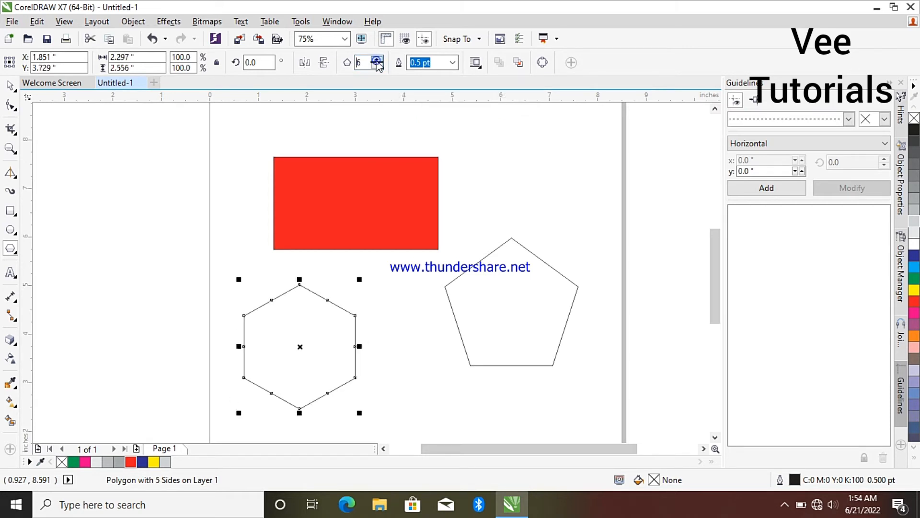
{"action": "left_click", "coordinate": [378, 59]}
{"action": "left_click", "coordinate": [378, 66]}
{"action": "left_click", "coordinate": [378, 65]}
{"action": "left_click", "coordinate": [378, 65]}
{"action": "left_click", "coordinate": [378, 66]}
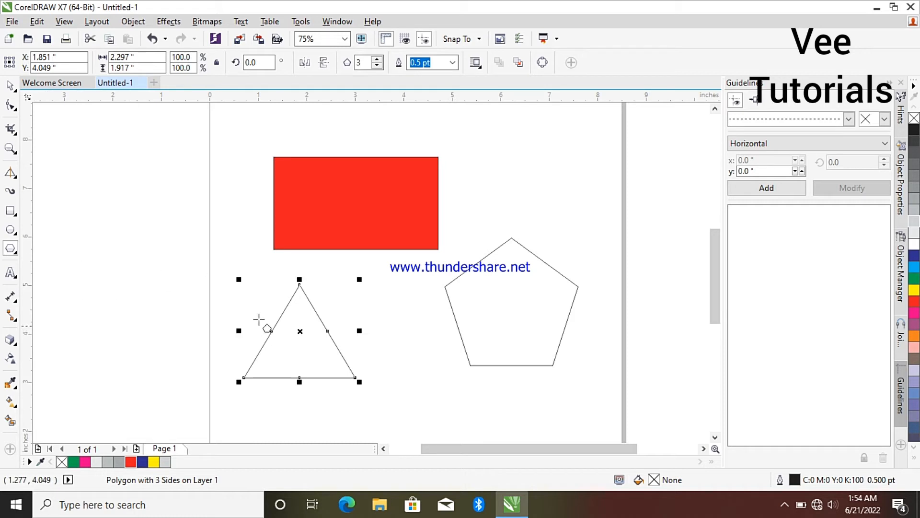
Step: Draw a five-pointed star about 3.36 by 3.22 inches across the page's left edge
{"action": "left_click", "coordinate": [19, 254]}
{"action": "left_click", "coordinate": [61, 268]}
{"action": "left_click_drag", "start_coordinate": [82, 196], "coordinate": [250, 370]}
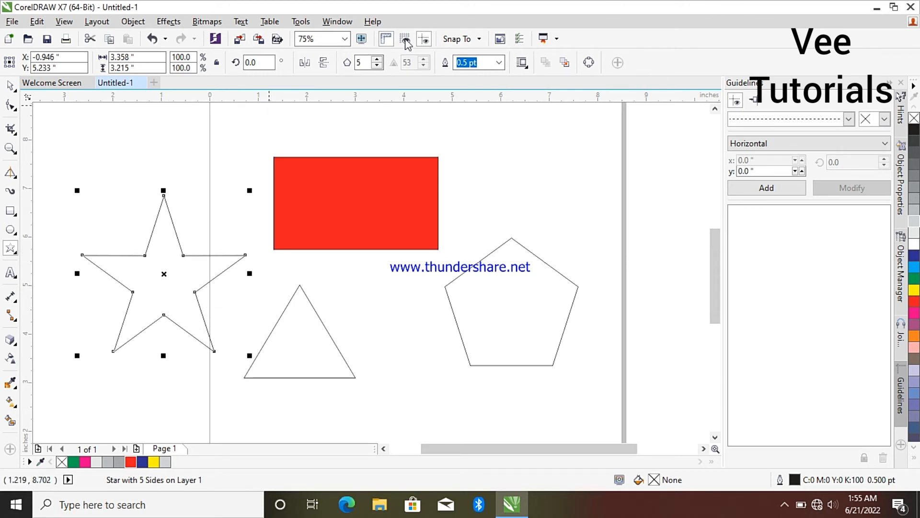
Step: Set the star to 13 points and shrink it toward its lower-left corner
{"action": "left_click", "coordinate": [378, 59]}
{"action": "left_click", "coordinate": [378, 60]}
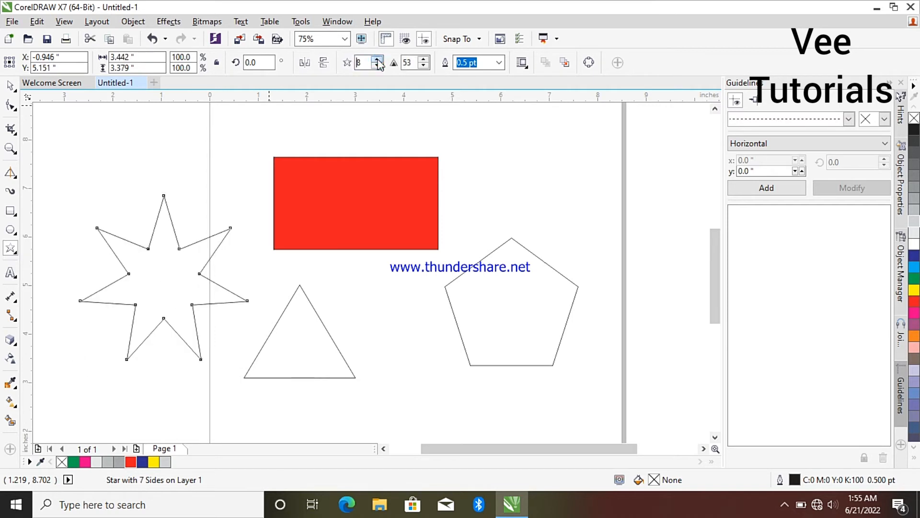
{"action": "left_click", "coordinate": [378, 59]}
{"action": "left_click", "coordinate": [378, 59]}
{"action": "left_click", "coordinate": [377, 60]}
{"action": "left_click", "coordinate": [378, 59]}
{"action": "left_click", "coordinate": [377, 59]}
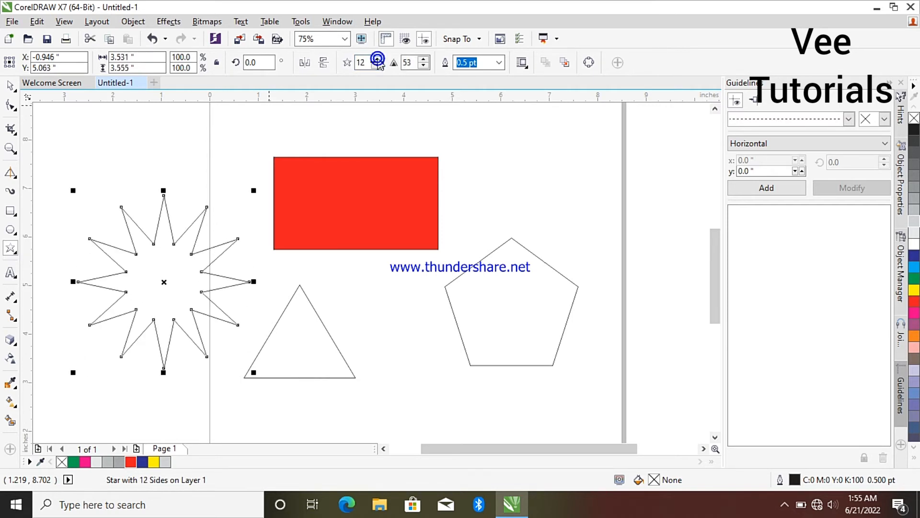
{"action": "left_click", "coordinate": [377, 59]}
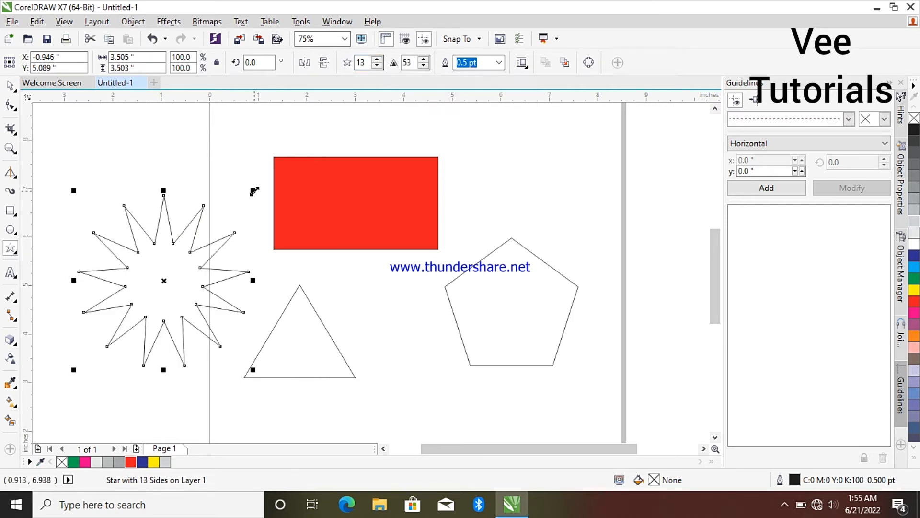
{"action": "left_click_drag", "start_coordinate": [255, 191], "coordinate": [170, 287]}
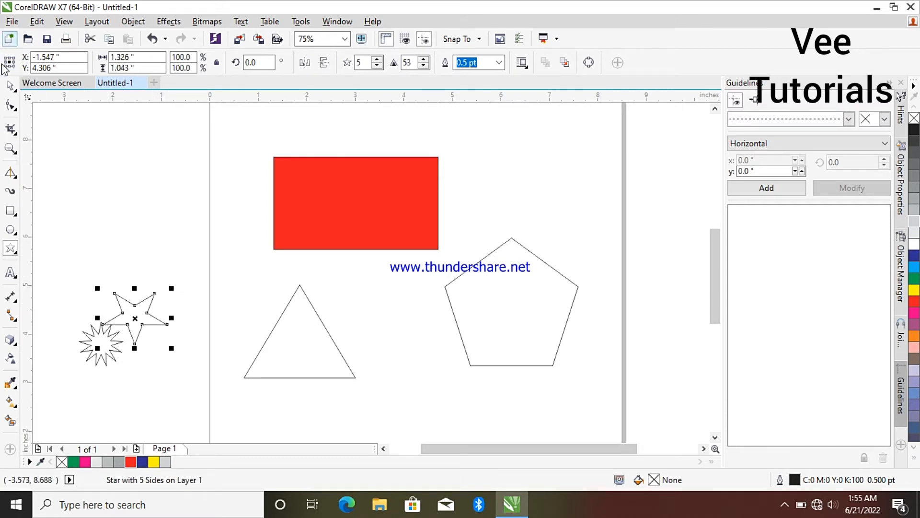
Step: Draw a nine-pointed complex star about 1.64 by 1.51 inches above the small stars and raise it to 12 points
{"action": "left_click", "coordinate": [17, 255]}
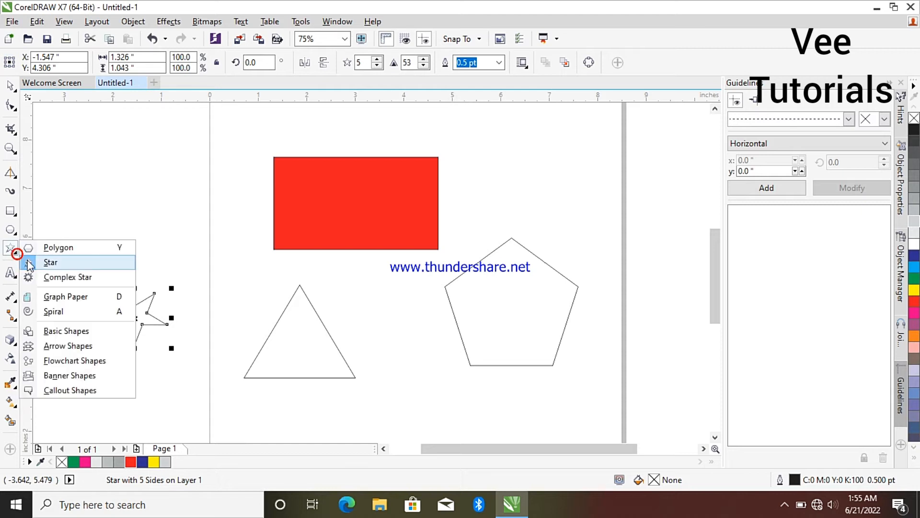
{"action": "left_click", "coordinate": [50, 278]}
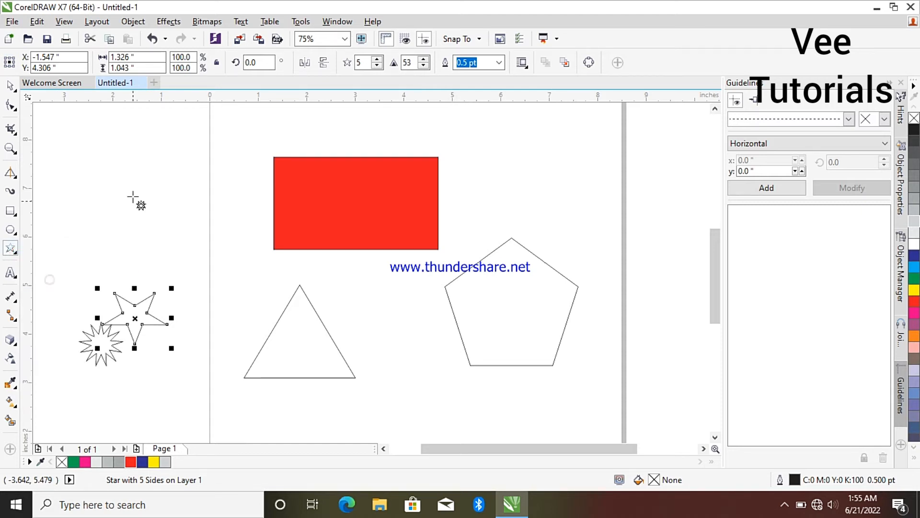
{"action": "left_click_drag", "start_coordinate": [128, 173], "coordinate": [216, 250]}
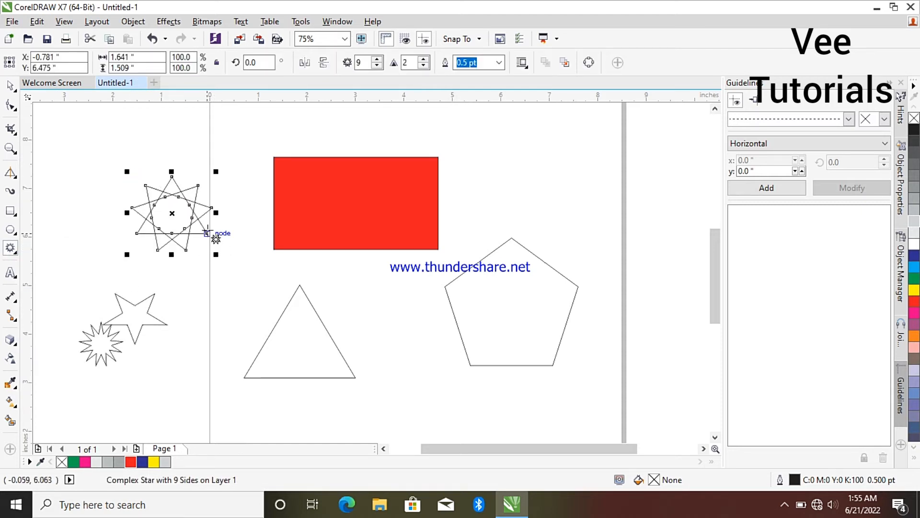
{"action": "left_click", "coordinate": [378, 60]}
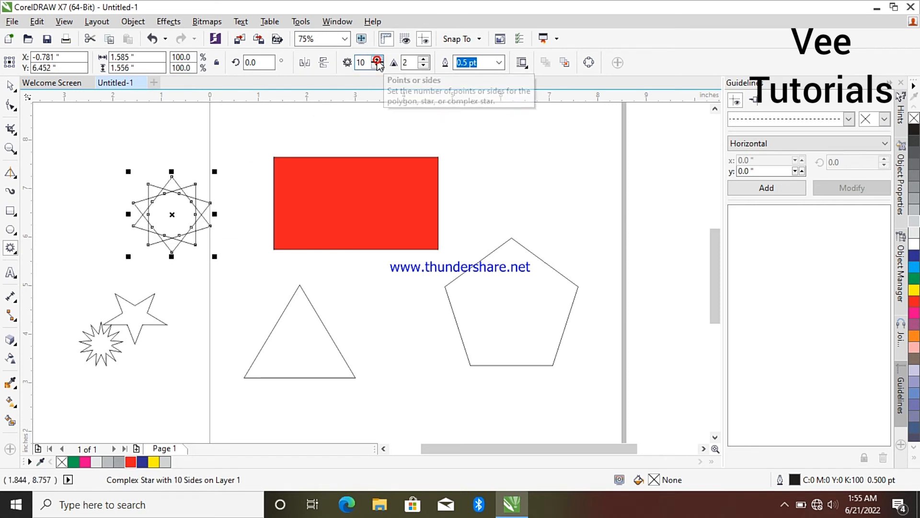
{"action": "left_click", "coordinate": [377, 60]}
{"action": "left_click", "coordinate": [377, 60]}
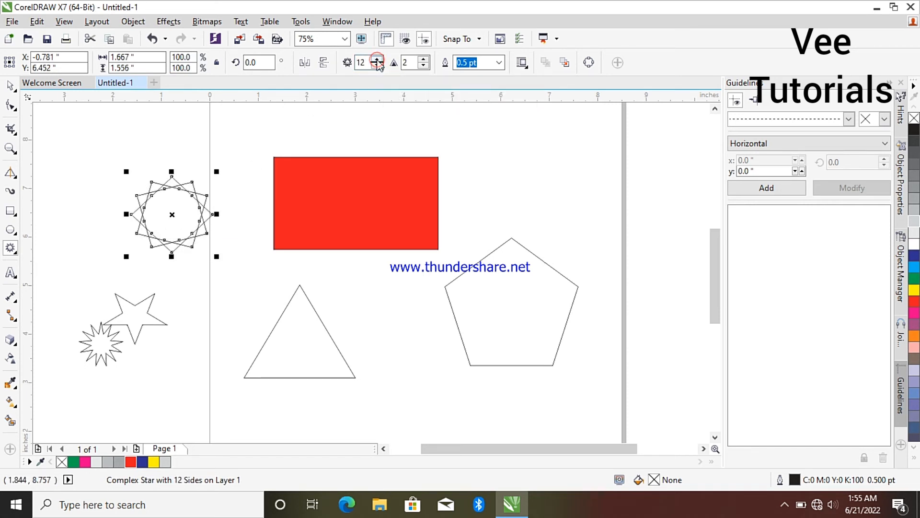
Step: Reduce the complex star to 5 points
{"action": "left_click", "coordinate": [376, 67]}
{"action": "left_click", "coordinate": [376, 67]}
{"action": "left_click", "coordinate": [377, 67]}
{"action": "left_click", "coordinate": [377, 67]}
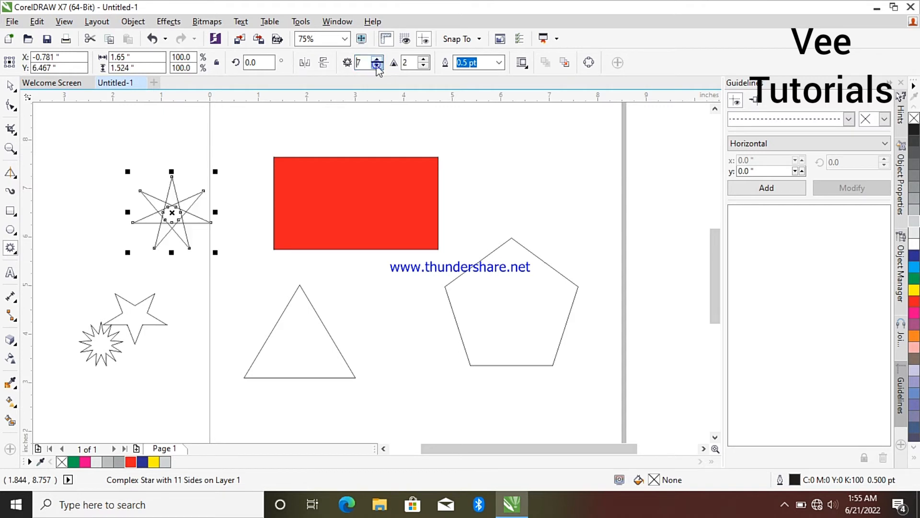
{"action": "left_click", "coordinate": [377, 67]}
{"action": "left_click", "coordinate": [376, 67]}
{"action": "left_click", "coordinate": [377, 67]}
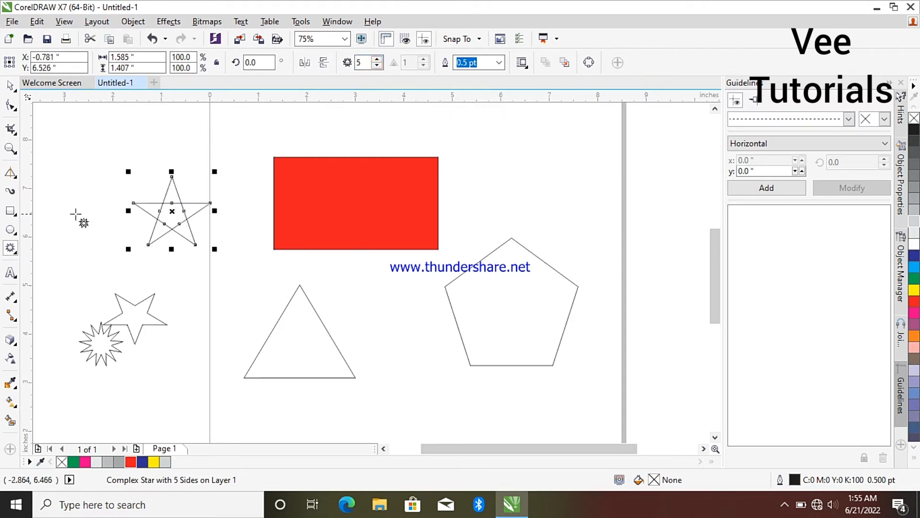
Step: Draw a Graph Paper grid of 4 columns and 3 rows above the pentagon and move it onto the red rectangle
{"action": "left_click", "coordinate": [17, 253]}
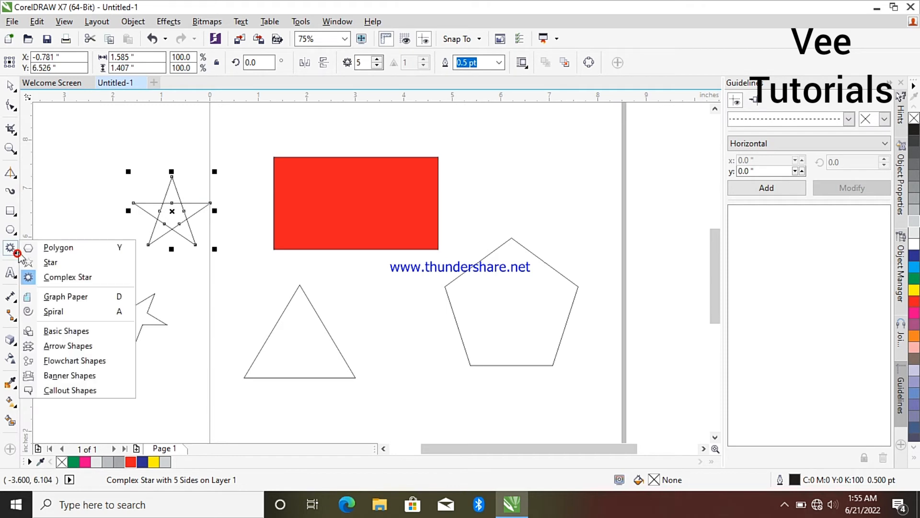
{"action": "left_click", "coordinate": [48, 297]}
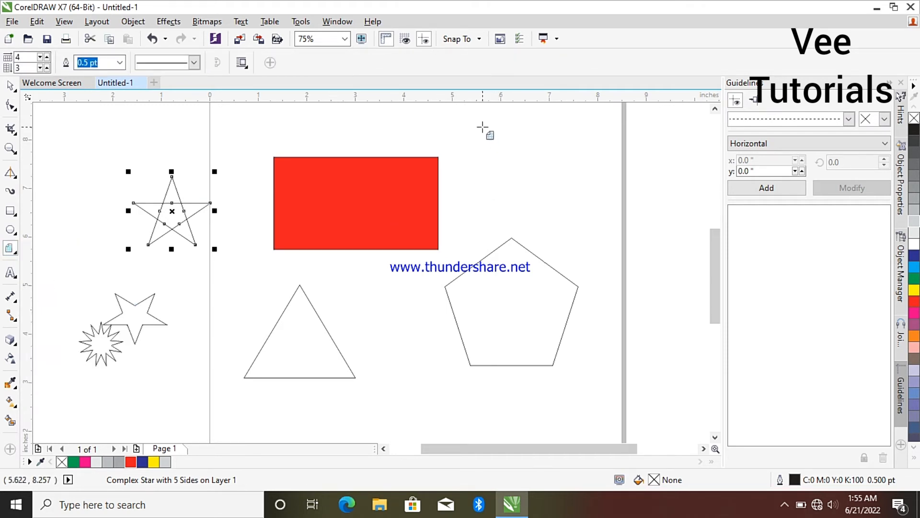
{"action": "left_click_drag", "start_coordinate": [482, 127], "coordinate": [651, 250]}
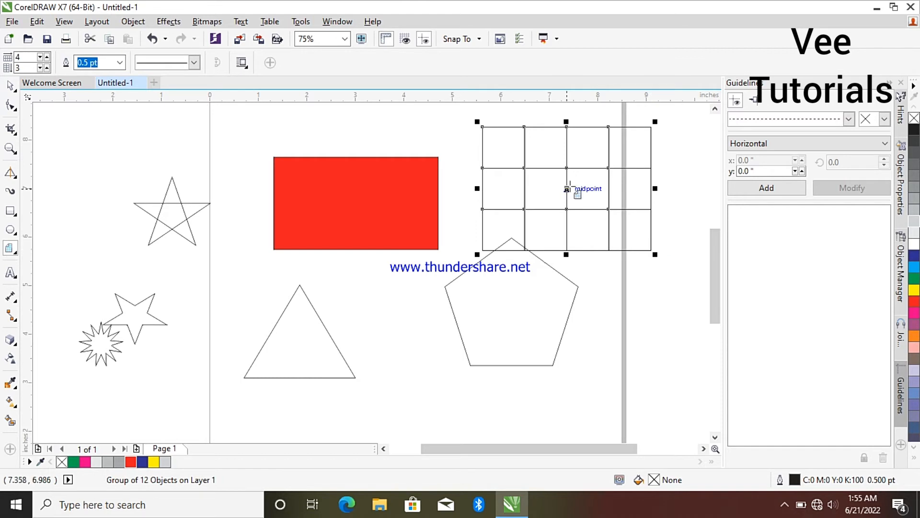
{"action": "left_click_drag", "start_coordinate": [558, 192], "coordinate": [406, 229]}
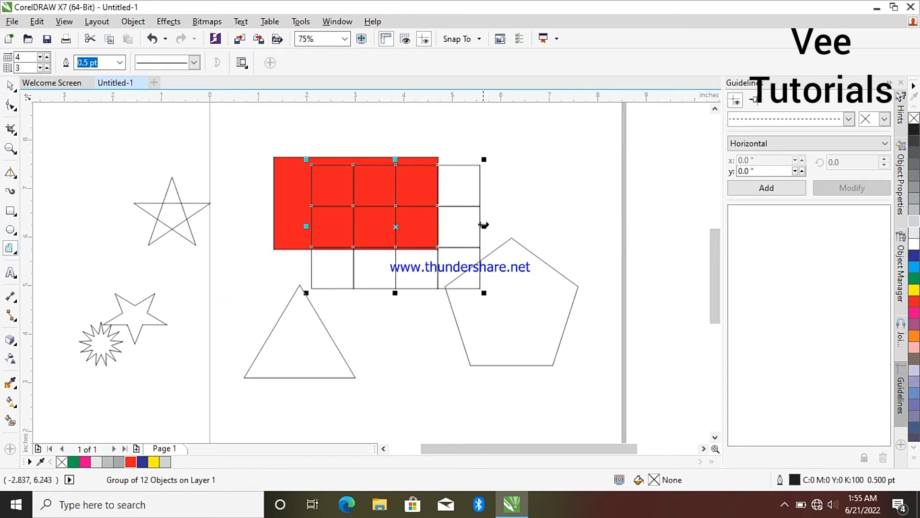
Step: Draw and slightly enlarge a second 4 by 3 grid across the page's right edge, and delete it
{"action": "mouse_move", "coordinate": [527, 183]}
{"action": "left_mouse_down"}
{"action": "mouse_move", "coordinate": [661, 279]}
{"action": "mouse_move", "coordinate": [673, 304]}
{"action": "left_mouse_up"}
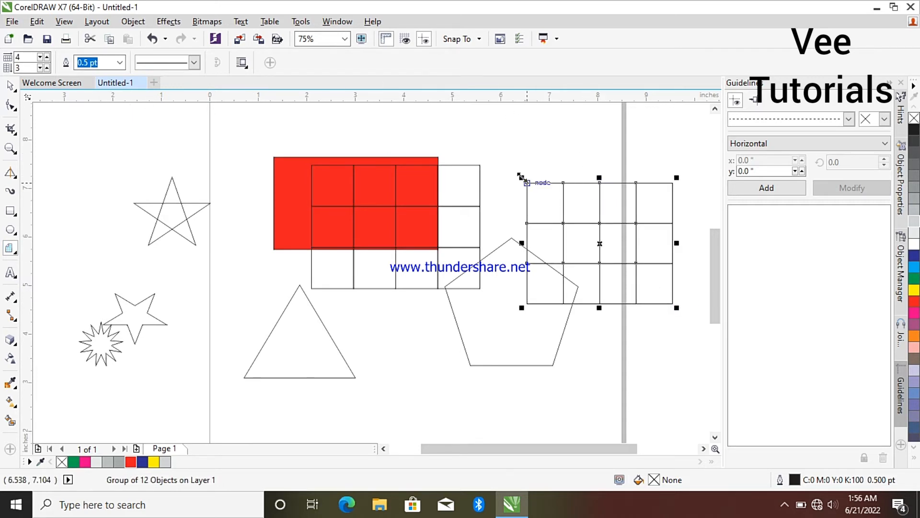
{"action": "mouse_move", "coordinate": [522, 177]}
{"action": "left_mouse_down"}
{"action": "mouse_move", "coordinate": [391, 169]}
{"action": "mouse_move", "coordinate": [511, 169]}
{"action": "left_mouse_up"}
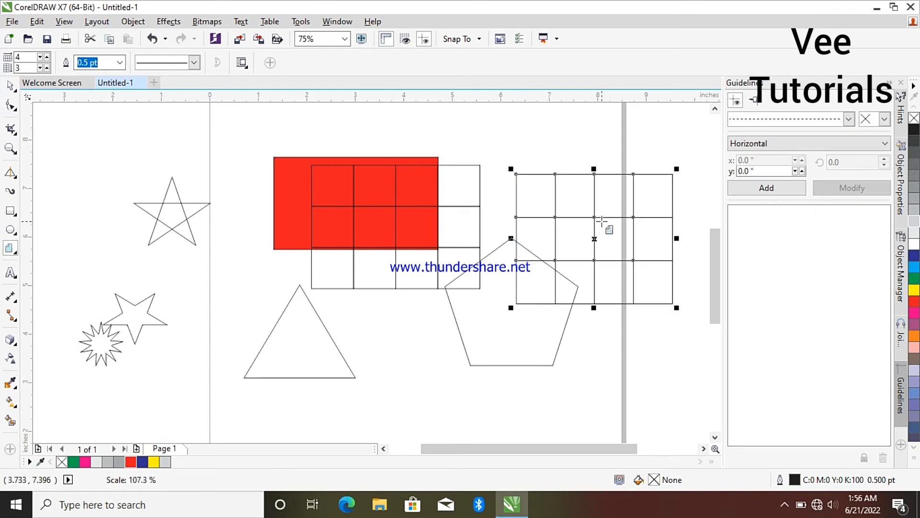
{"action": "right_click", "coordinate": [563, 232]}
{"action": "left_click", "coordinate": [594, 318]}
Step: Delete the pentagon and the triangle below the red rectangle
{"action": "left_click", "coordinate": [552, 290]}
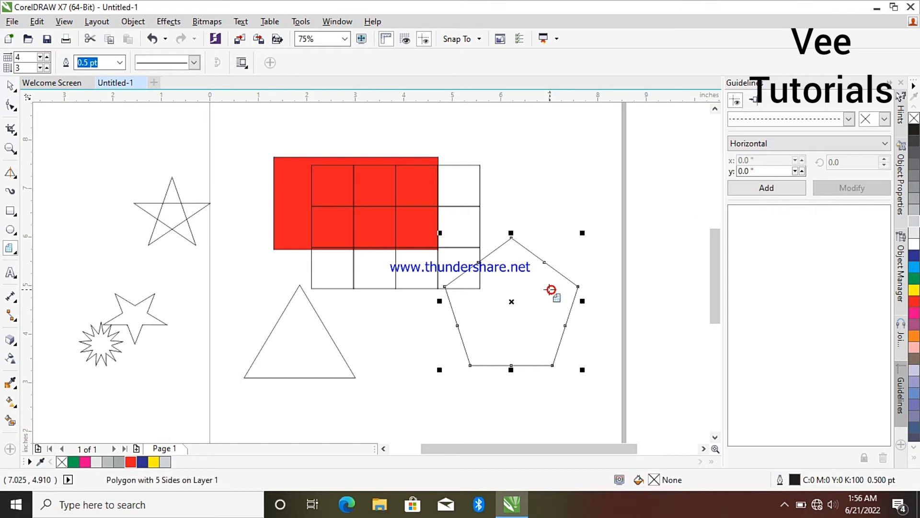
{"action": "right_click", "coordinate": [551, 290]}
{"action": "left_click", "coordinate": [584, 289]}
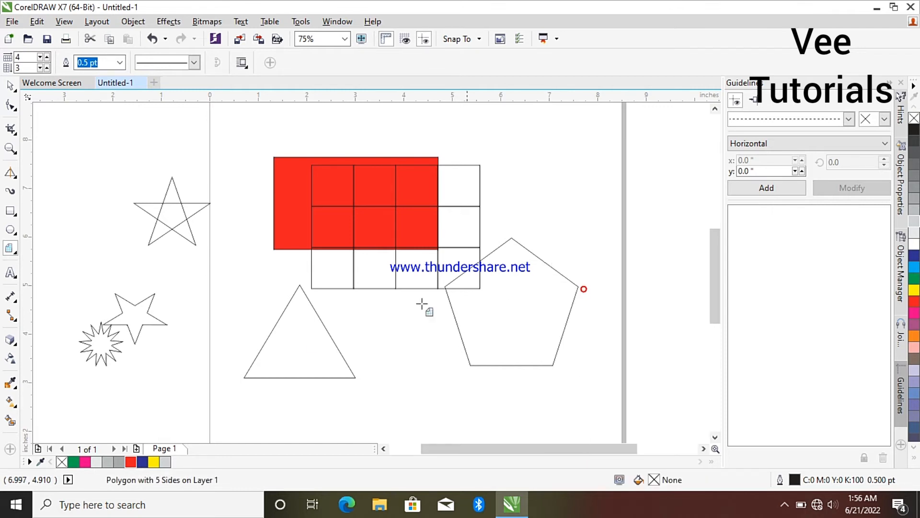
{"action": "right_click", "coordinate": [290, 344]}
{"action": "left_click", "coordinate": [321, 292]}
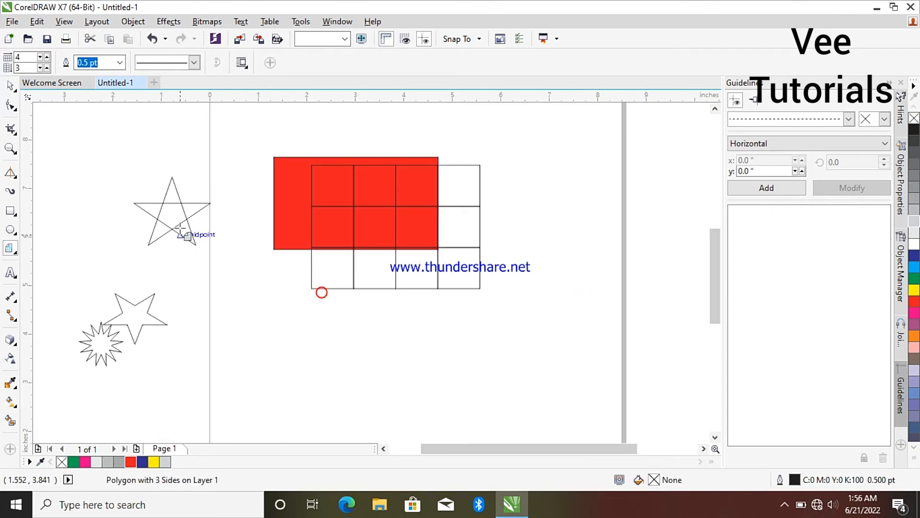
Step: Delete the complex star, the upside-down five-pointed star and the 13-point star beside the page's left edge
{"action": "left_click", "coordinate": [180, 227]}
{"action": "right_click", "coordinate": [179, 224]}
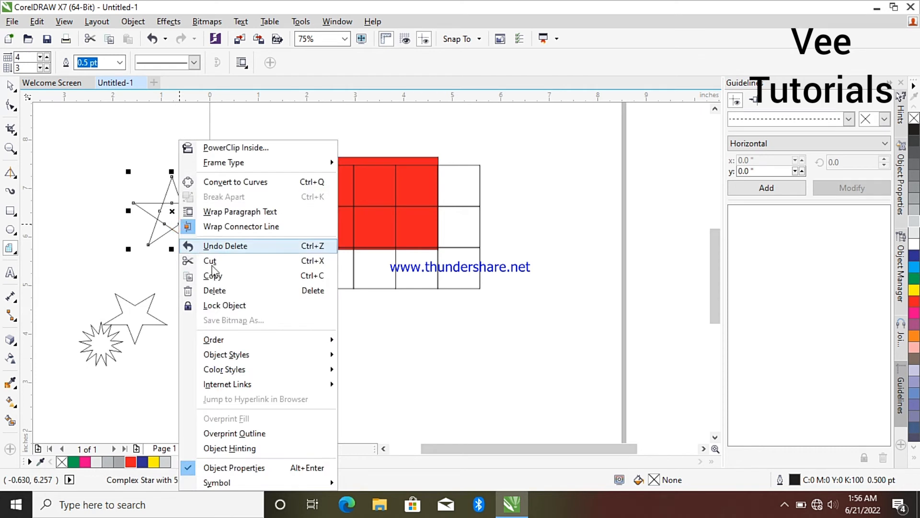
{"action": "left_click", "coordinate": [215, 291]}
{"action": "left_click", "coordinate": [128, 306]}
{"action": "right_click", "coordinate": [133, 307]}
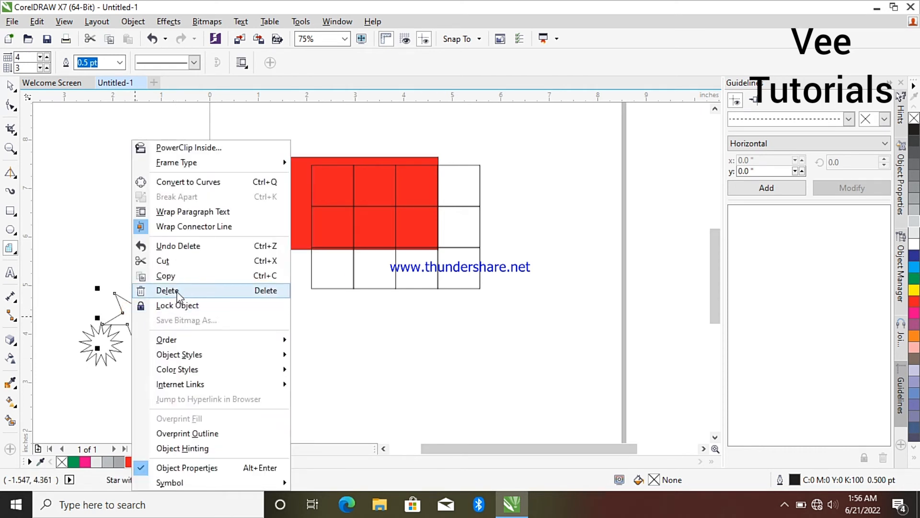
{"action": "left_click", "coordinate": [177, 291]}
{"action": "left_click", "coordinate": [102, 342]}
{"action": "right_click", "coordinate": [106, 340]}
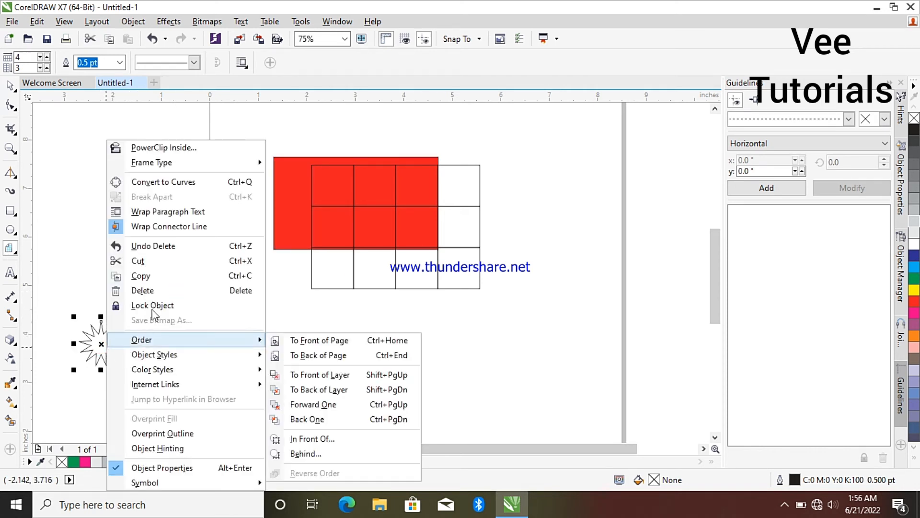
{"action": "left_click", "coordinate": [157, 291]}
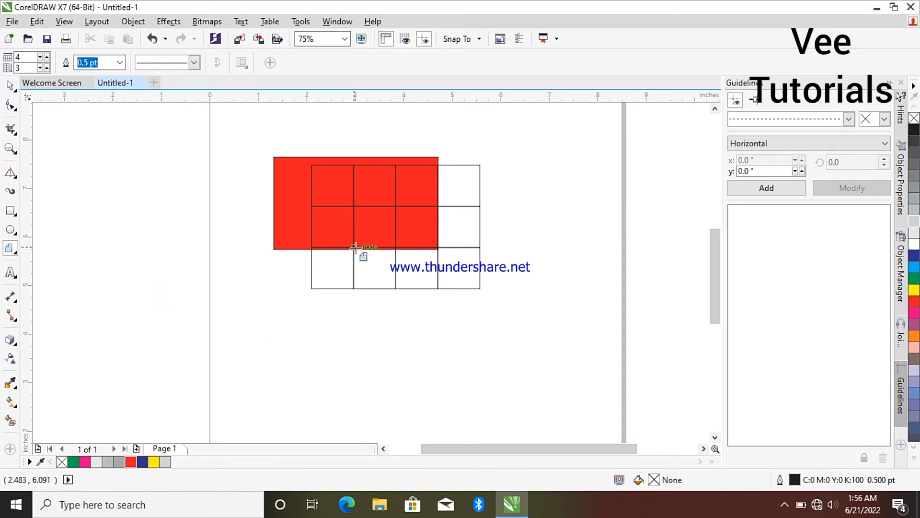
Step: Move the remaining grid down from the red rectangle and delete it
{"action": "left_click", "coordinate": [353, 264]}
{"action": "left_click_drag", "start_coordinate": [398, 228], "coordinate": [387, 282]}
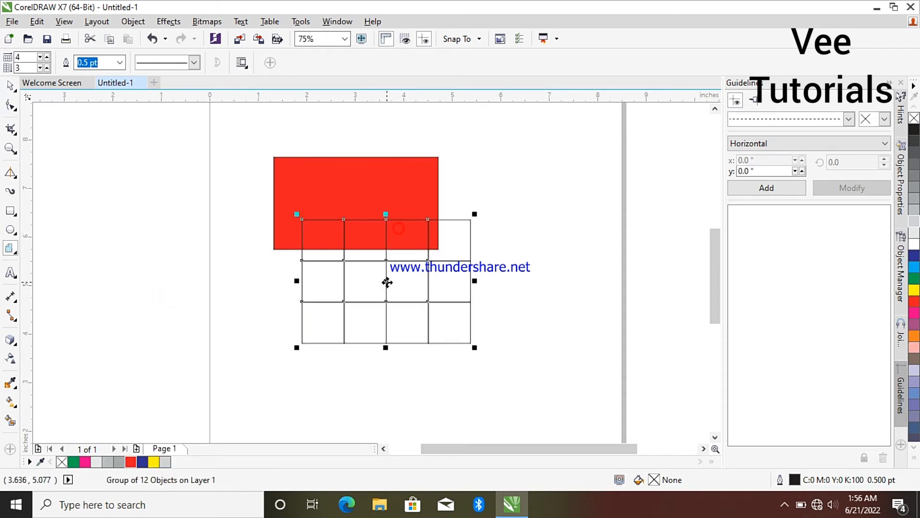
{"action": "right_click", "coordinate": [387, 281]}
{"action": "left_click", "coordinate": [434, 322]}
Step: Draw a four-revolution spiral below the red rectangle and flatten it to about 4.19 by 0.53 inches
{"action": "left_click", "coordinate": [14, 252]}
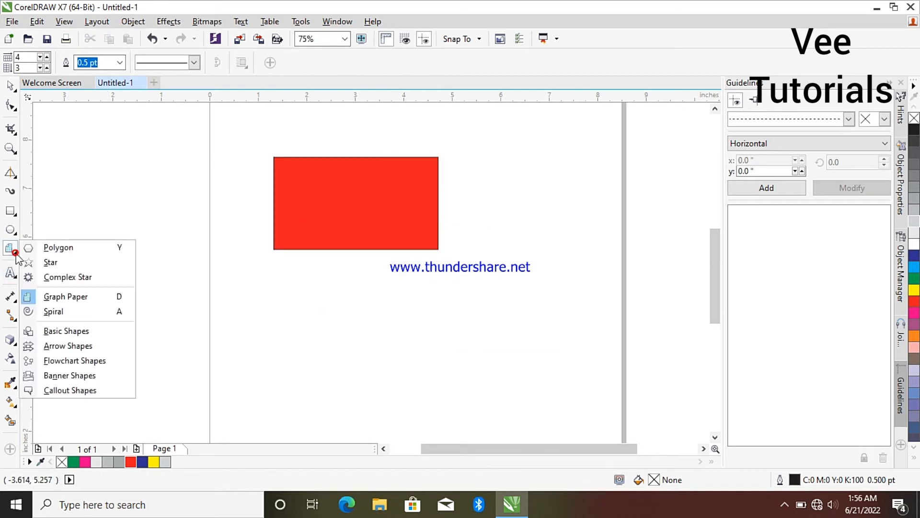
{"action": "left_click", "coordinate": [78, 312]}
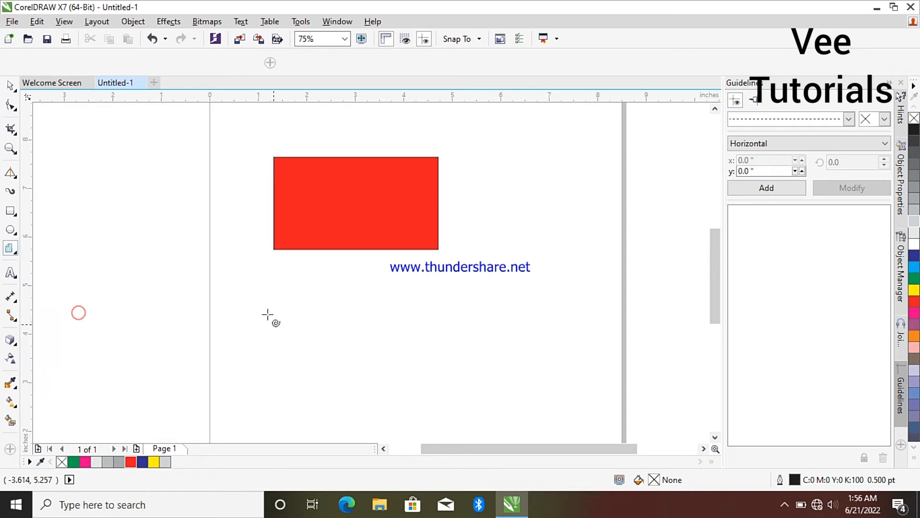
{"action": "left_click_drag", "start_coordinate": [262, 308], "coordinate": [473, 385]}
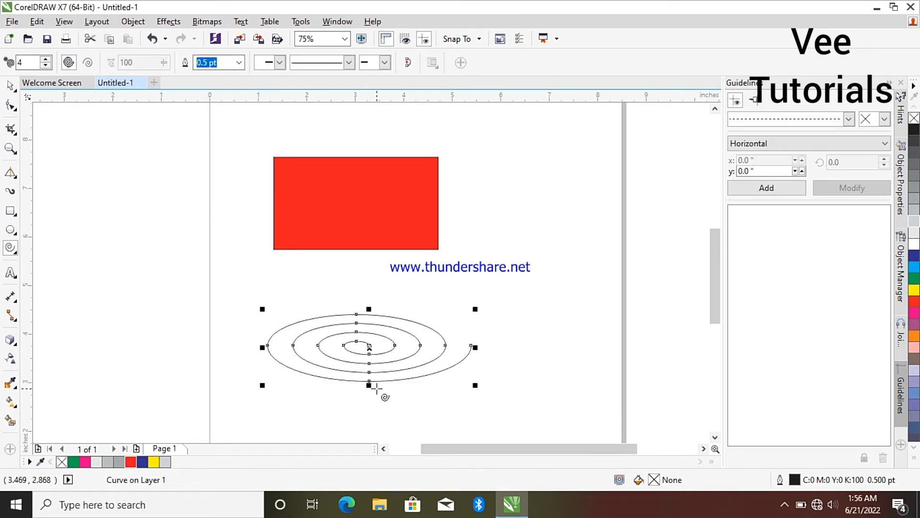
{"action": "left_click_drag", "start_coordinate": [368, 383], "coordinate": [369, 342]}
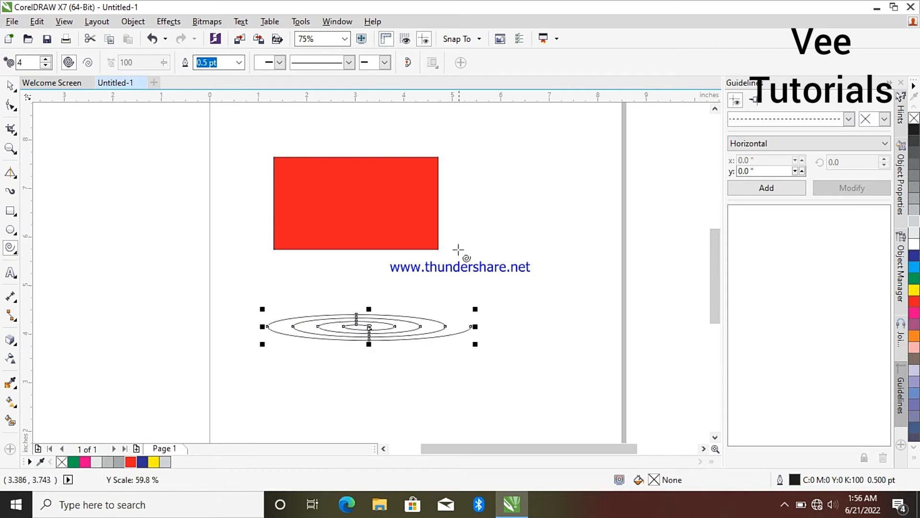
Step: Draw a second spiral flattened to about 3.04 by 0.41 inches near the page's right edge, with green fill and magenta outline
{"action": "left_click_drag", "start_coordinate": [453, 244], "coordinate": [609, 325]}
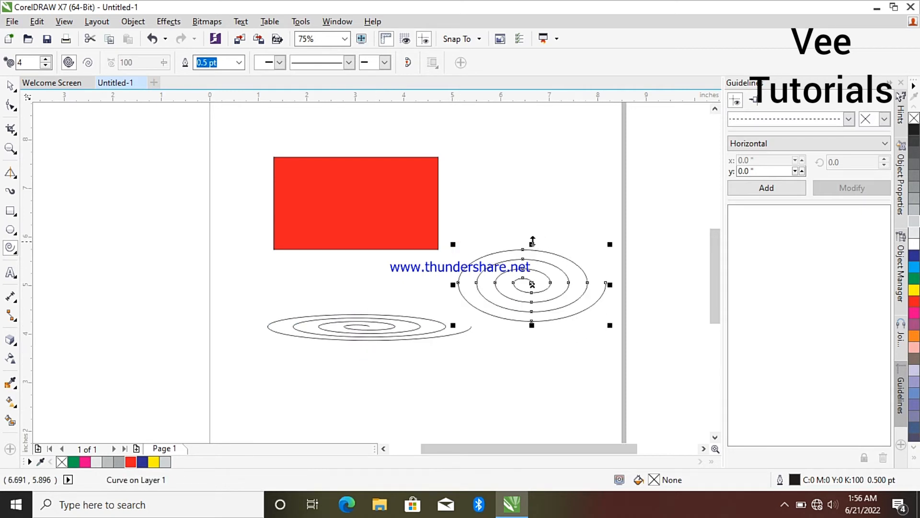
{"action": "left_click_drag", "start_coordinate": [532, 242], "coordinate": [542, 294]}
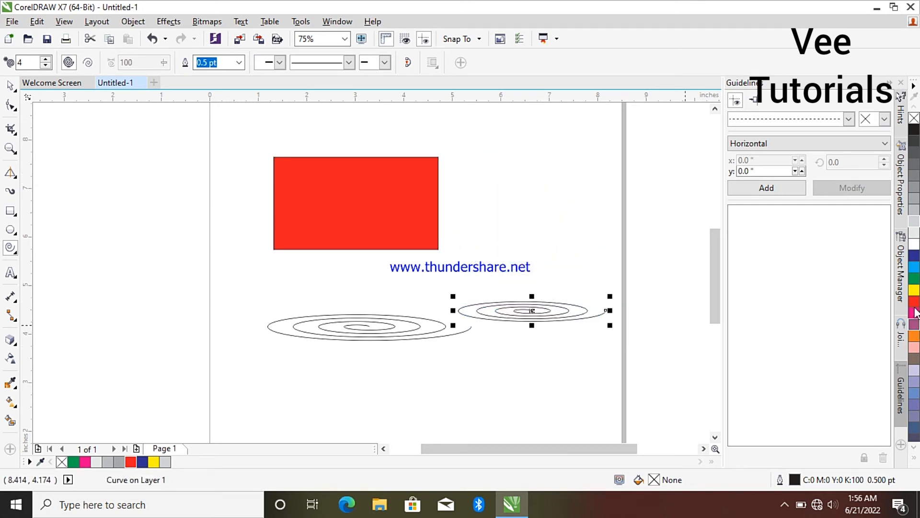
{"action": "left_click", "coordinate": [915, 282]}
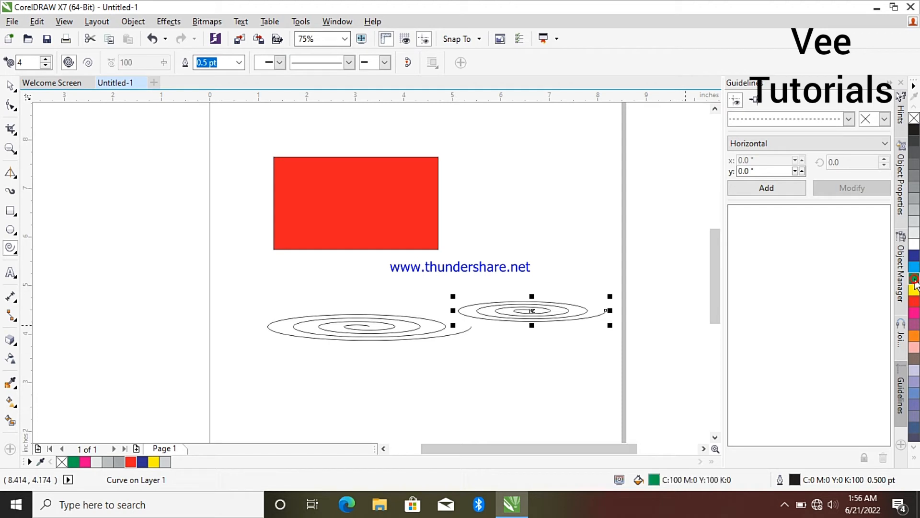
{"action": "right_click", "coordinate": [915, 313]}
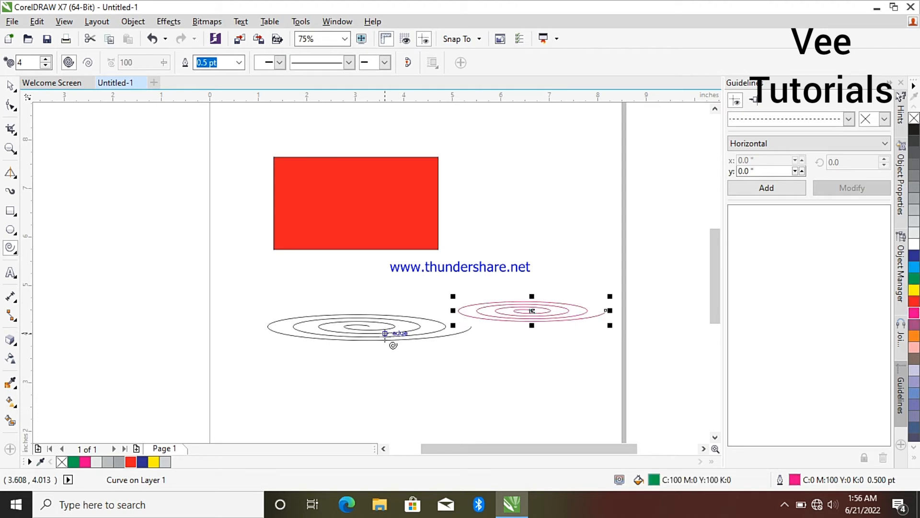
Step: Move the larger black spiral onto the magenta spiral and inspect the overlap up close
{"action": "left_click", "coordinate": [10, 85]}
{"action": "left_click_drag", "start_coordinate": [329, 332], "coordinate": [542, 328]}
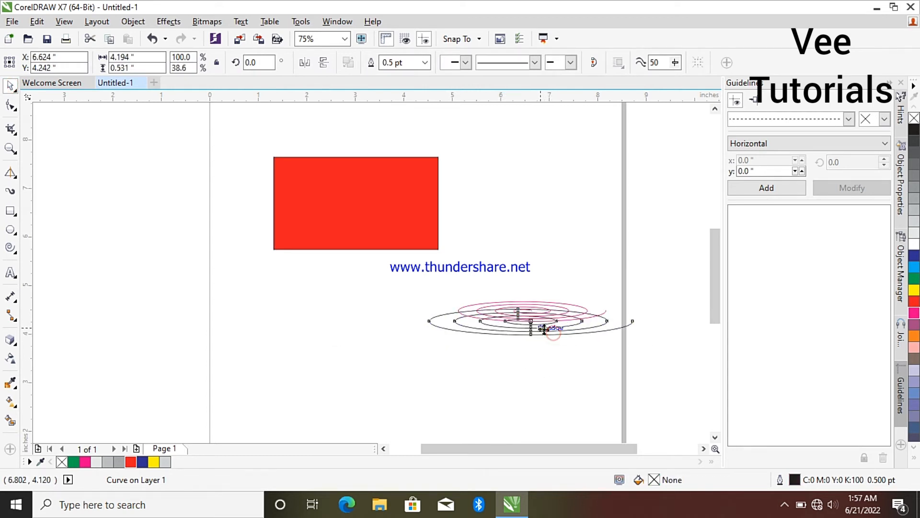
{"action": "scroll", "coordinate": [552, 321], "scroll_direction": "up", "scroll_amount": 4}
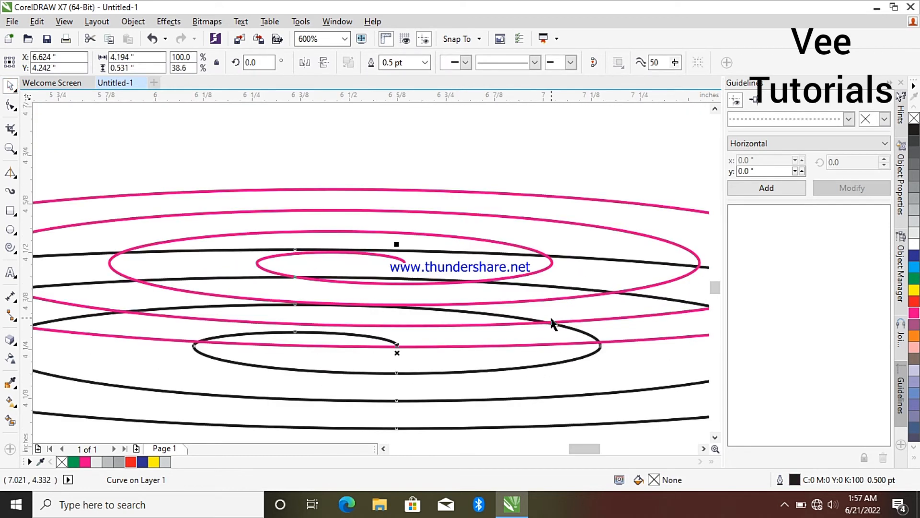
{"action": "scroll", "coordinate": [554, 320], "scroll_direction": "down", "scroll_amount": 4}
{"action": "scroll", "coordinate": [614, 317], "scroll_direction": "down", "scroll_amount": 3}
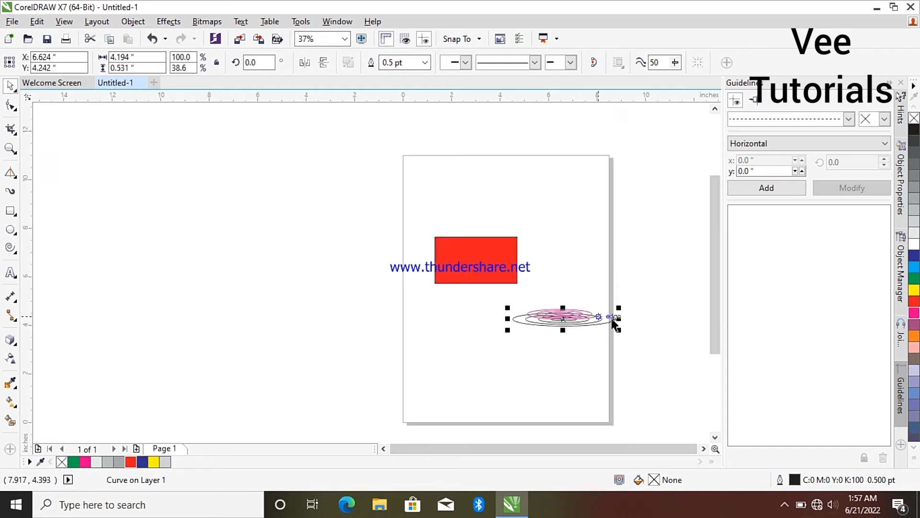
{"action": "scroll", "coordinate": [621, 315], "scroll_direction": "up", "scroll_amount": 3}
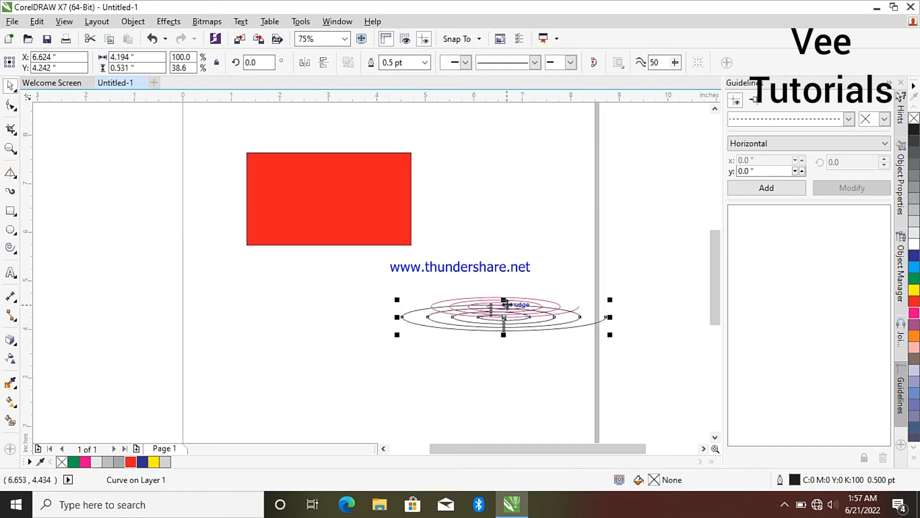
Step: Select both overlapping spirals together and delete them
{"action": "left_click", "coordinate": [512, 287]}
{"action": "left_click", "coordinate": [510, 297]}
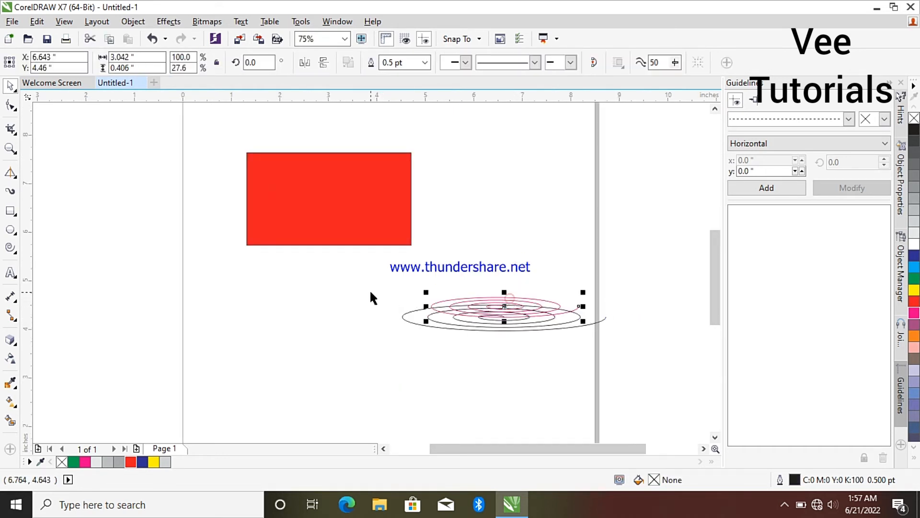
{"action": "left_click_drag", "start_coordinate": [363, 263], "coordinate": [698, 370]}
{"action": "right_click", "coordinate": [456, 310]}
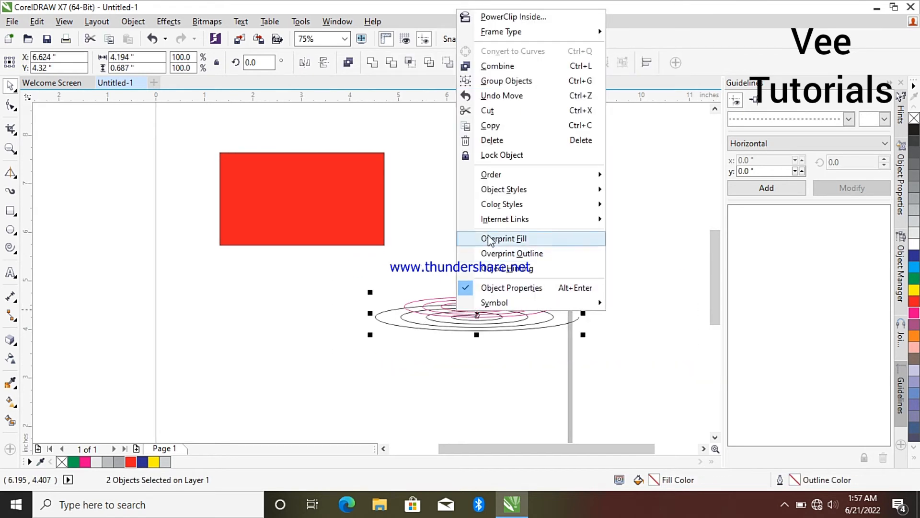
{"action": "left_click", "coordinate": [490, 176]}
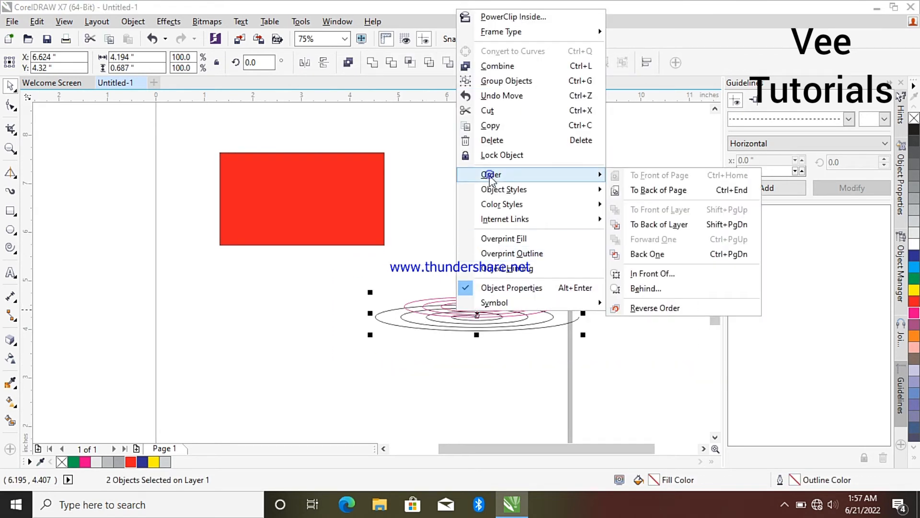
{"action": "left_click", "coordinate": [499, 140]}
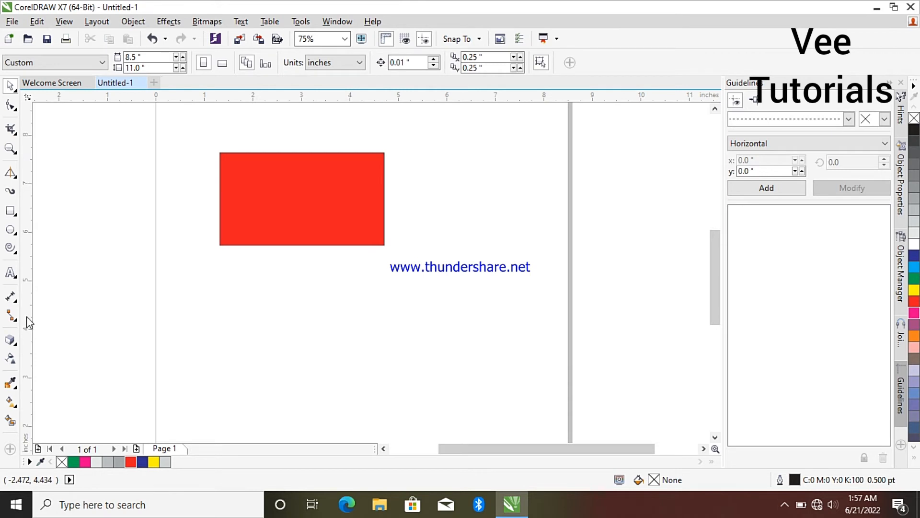
Step: Draw a Basic Shapes parallelogram about 3.71 by 1.88 inches and arrange two equal ones, below and beside the red rectangle
{"action": "left_click", "coordinate": [14, 253]}
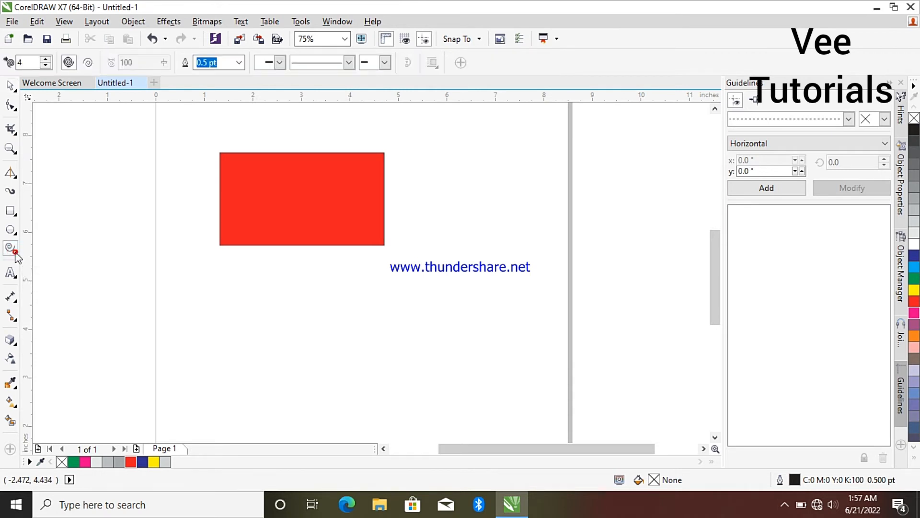
{"action": "left_click", "coordinate": [17, 253]}
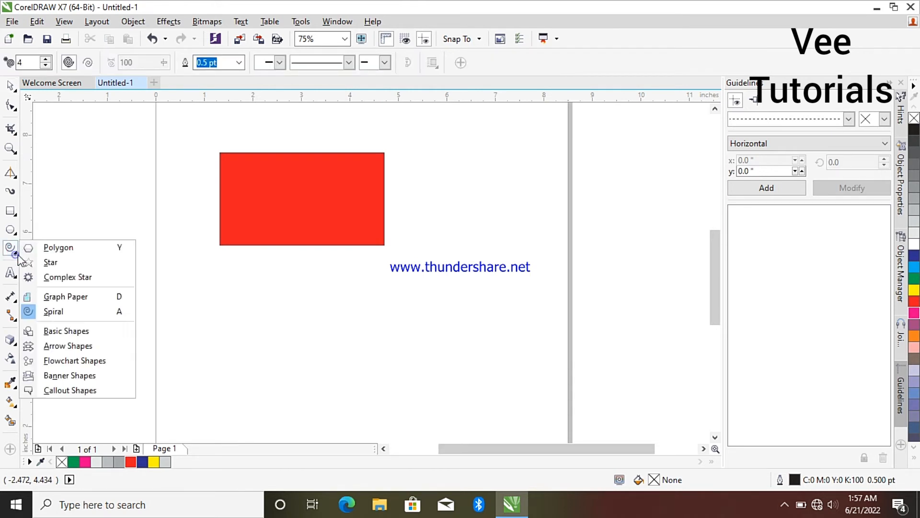
{"action": "left_click", "coordinate": [67, 331]}
{"action": "left_click_drag", "start_coordinate": [328, 297], "coordinate": [517, 398]}
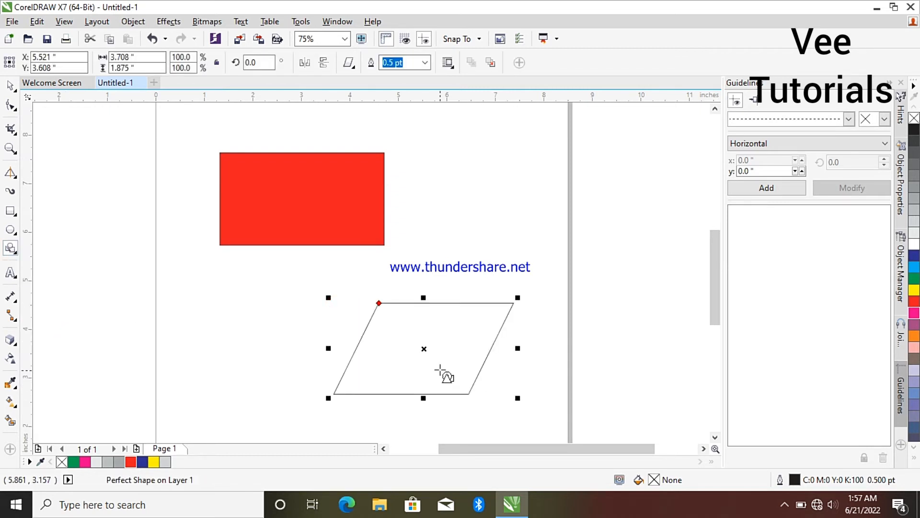
{"action": "left_click_drag", "start_coordinate": [424, 349], "coordinate": [377, 305]}
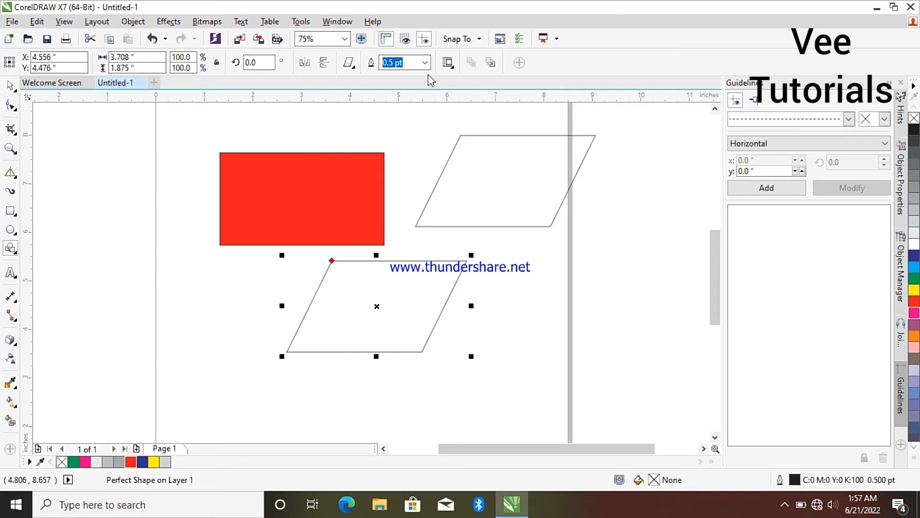
Step: Draw a Basic Shapes arch about 1.75 by 1.26 inches across the page's right edge, below the upper parallelogram
{"action": "left_click", "coordinate": [353, 69]}
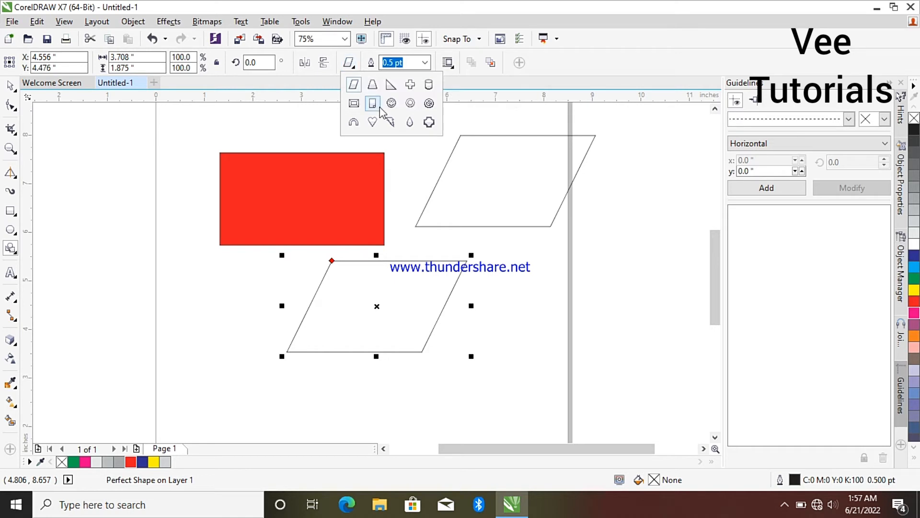
{"action": "left_click", "coordinate": [353, 122]}
{"action": "mouse_move", "coordinate": [556, 253]}
{"action": "left_mouse_down"}
{"action": "mouse_move", "coordinate": [604, 298]}
{"action": "mouse_move", "coordinate": [637, 312]}
{"action": "left_mouse_up"}
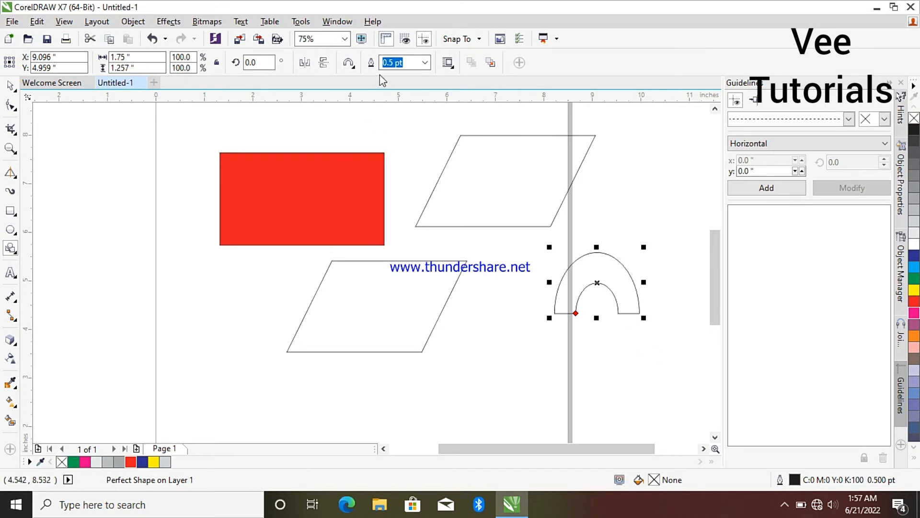
Step: Draw a trapezoid about 2.21 by 2.60 inches overlapping both parallelograms and narrow its top edge
{"action": "left_click", "coordinate": [354, 68]}
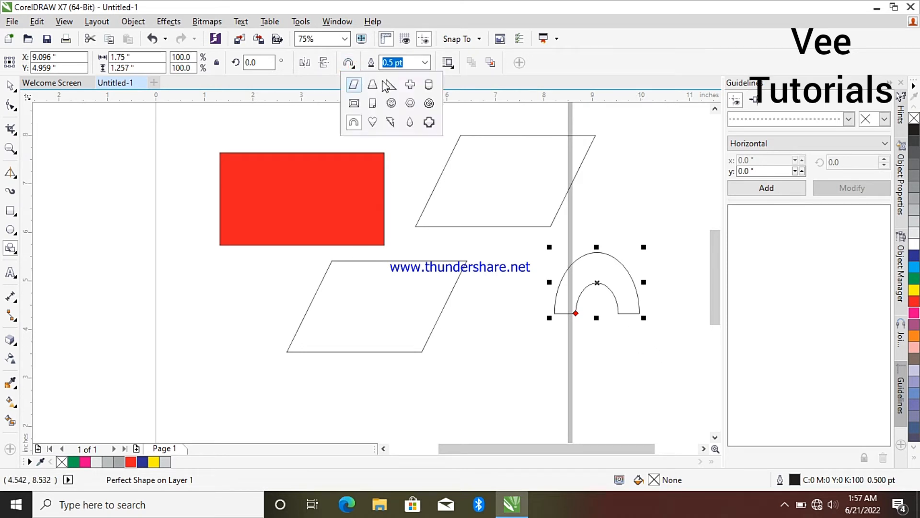
{"action": "left_click", "coordinate": [373, 85]}
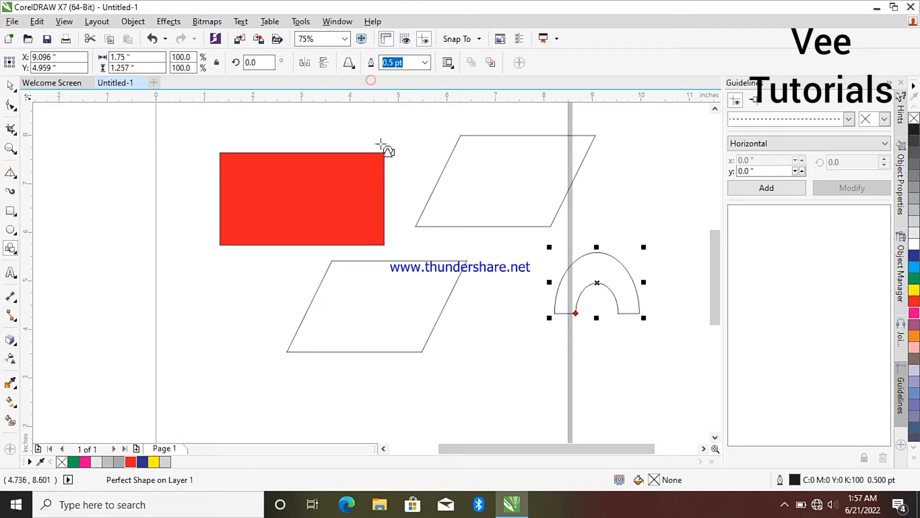
{"action": "left_click_drag", "start_coordinate": [394, 151], "coordinate": [510, 285]}
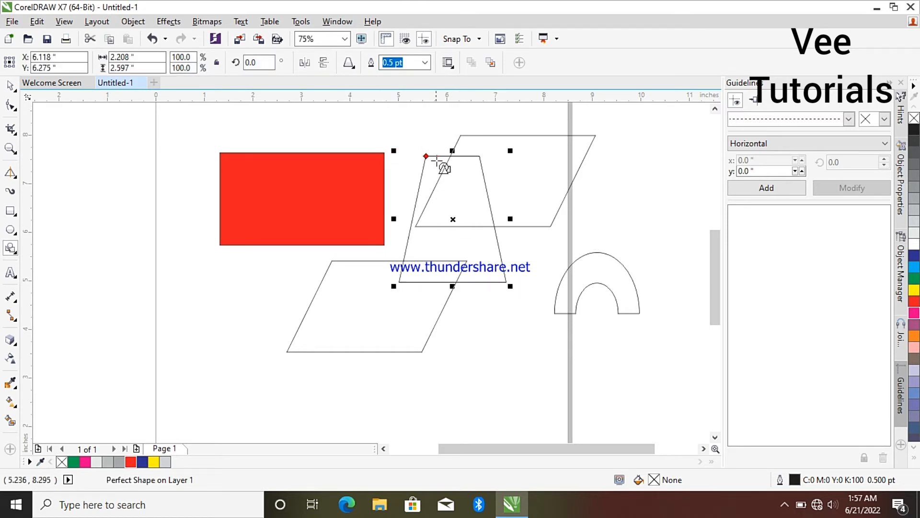
{"action": "left_click_drag", "start_coordinate": [426, 156], "coordinate": [437, 180]}
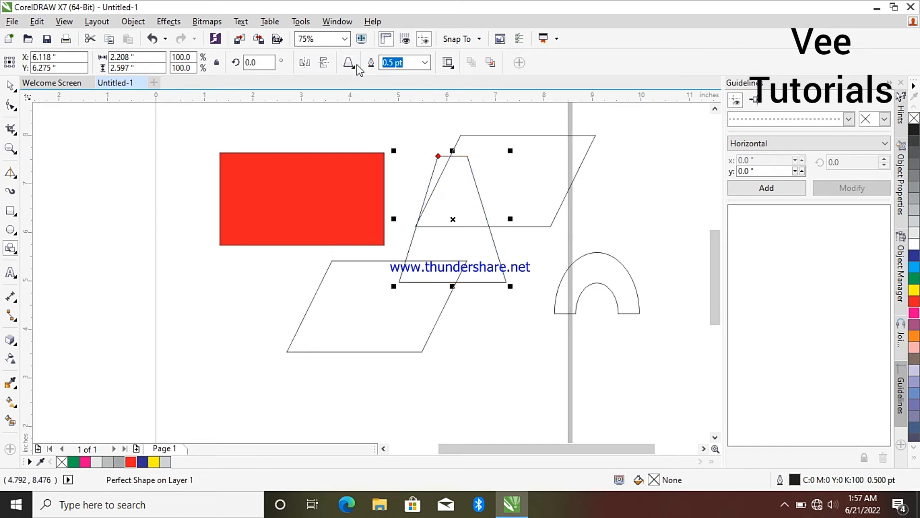
Step: Draw a smiley face about 2.51 inches across and move it up against the red rectangle's left side
{"action": "left_click", "coordinate": [350, 64]}
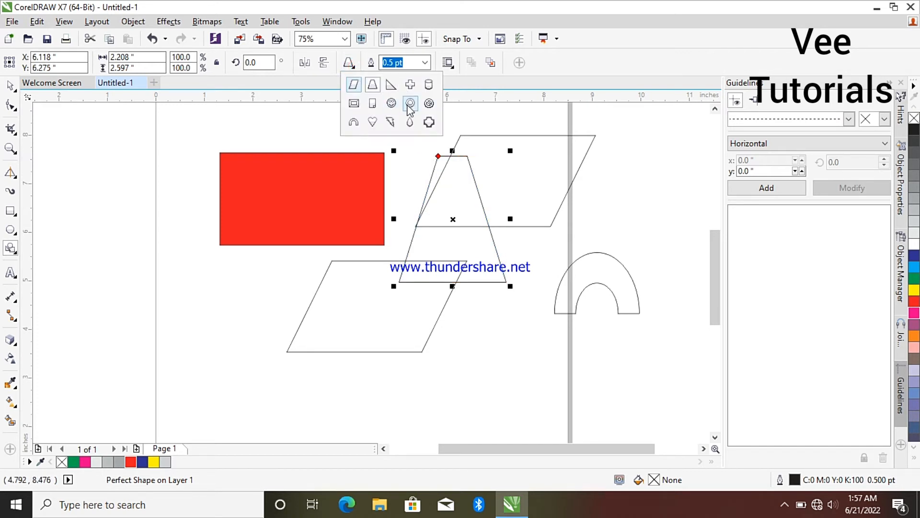
{"action": "left_click", "coordinate": [392, 103]}
{"action": "mouse_move", "coordinate": [111, 176]}
{"action": "left_mouse_down"}
{"action": "mouse_move", "coordinate": [220, 304]}
{"action": "mouse_move", "coordinate": [242, 305]}
{"action": "left_mouse_up"}
{"action": "left_click_drag", "start_coordinate": [177, 241], "coordinate": [162, 196]}
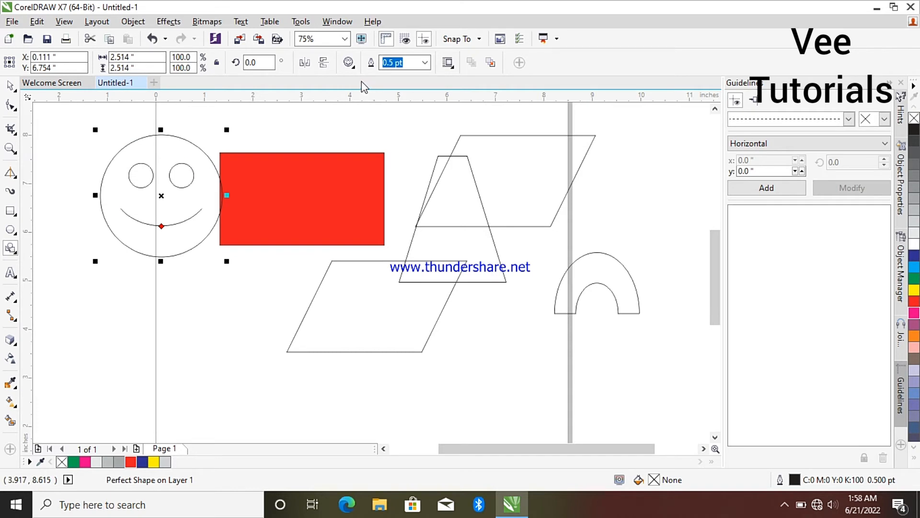
Step: Draw a plaque shape with concave corners, about 1.43 by 1.72 inches, below the smiley face
{"action": "left_click", "coordinate": [354, 68]}
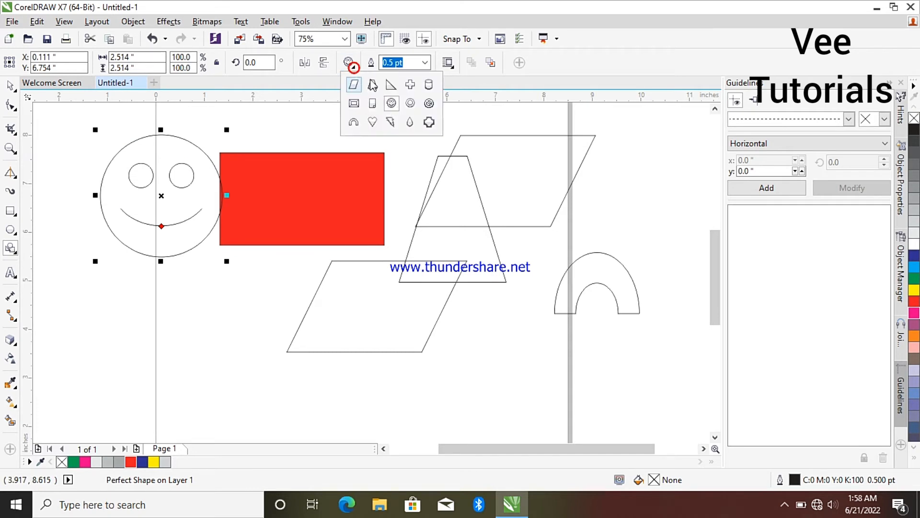
{"action": "left_click", "coordinate": [430, 122]}
{"action": "left_click_drag", "start_coordinate": [155, 278], "coordinate": [234, 372]}
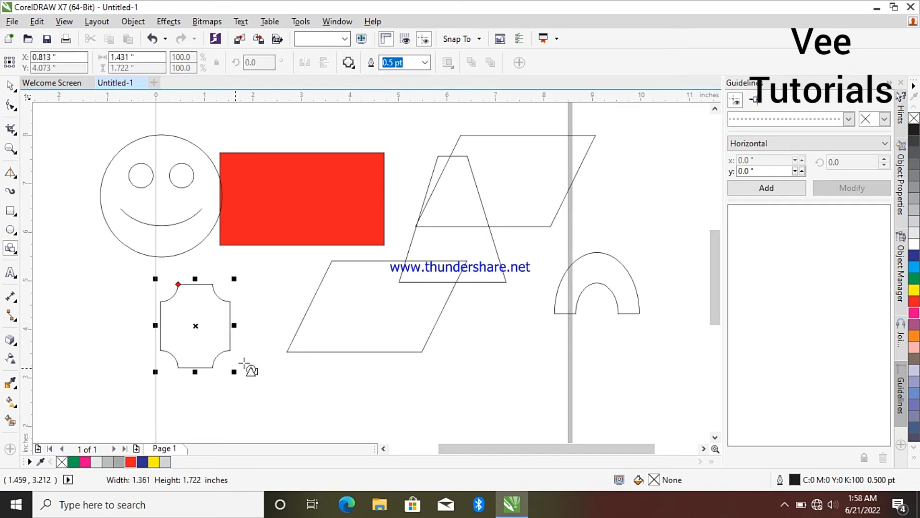
Step: Draw a heart about 3.10 by 2.92 inches around the plaque shape
{"action": "left_click", "coordinate": [350, 69]}
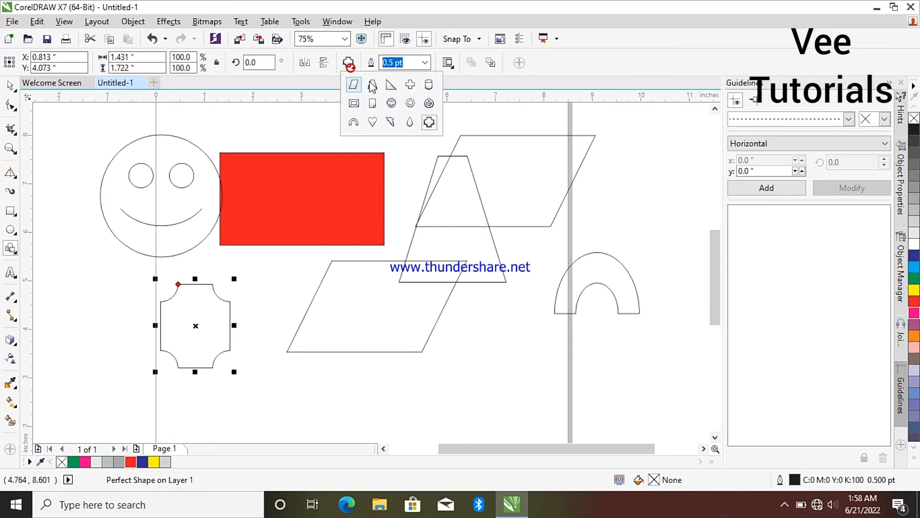
{"action": "left_click", "coordinate": [374, 122]}
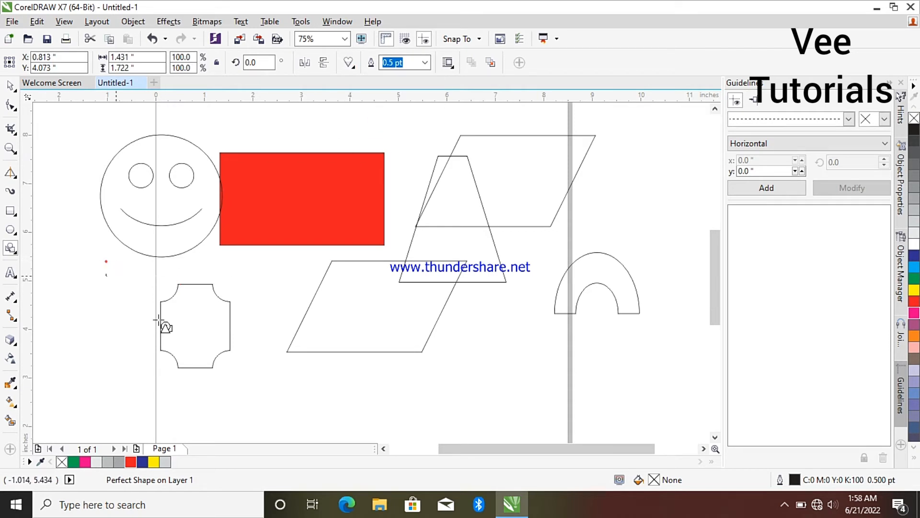
{"action": "left_click_drag", "start_coordinate": [102, 256], "coordinate": [260, 407]}
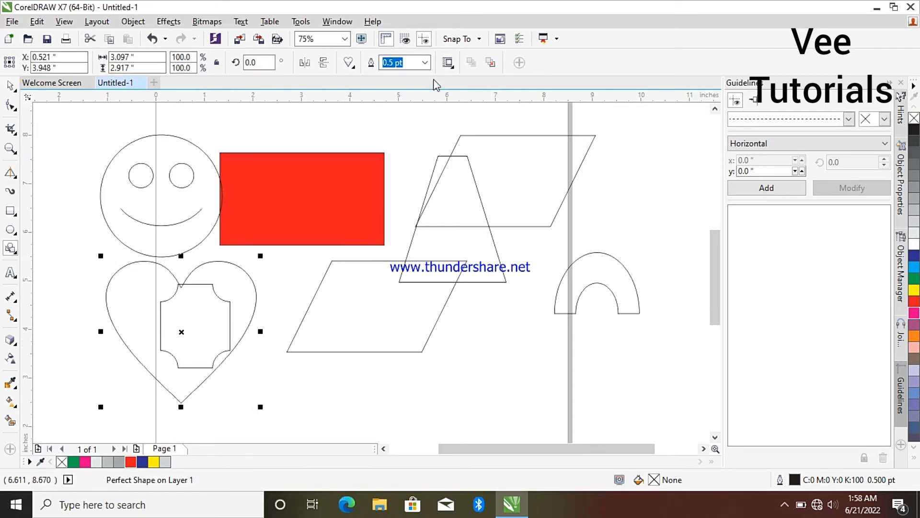
Step: Draw a lightning bolt shape about 2.07 by 1.60 inches below the arch
{"action": "left_click", "coordinate": [425, 65]}
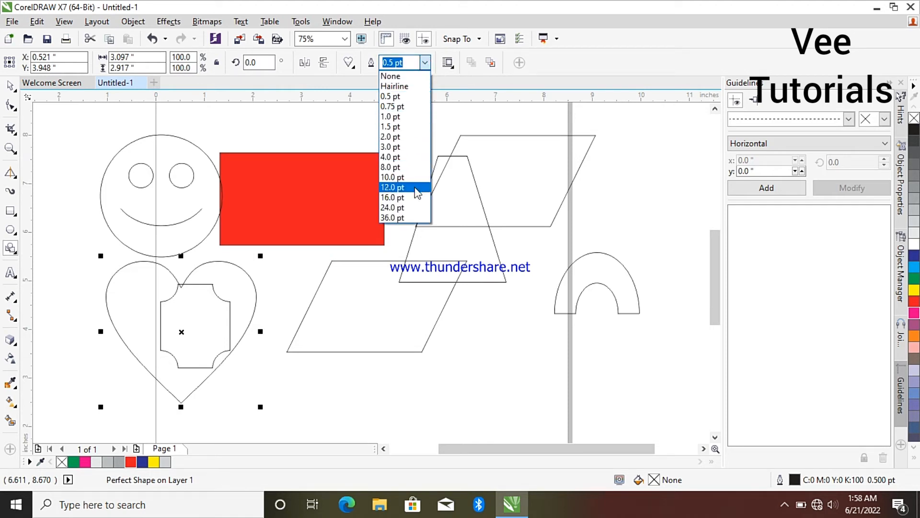
{"action": "left_click", "coordinate": [352, 66]}
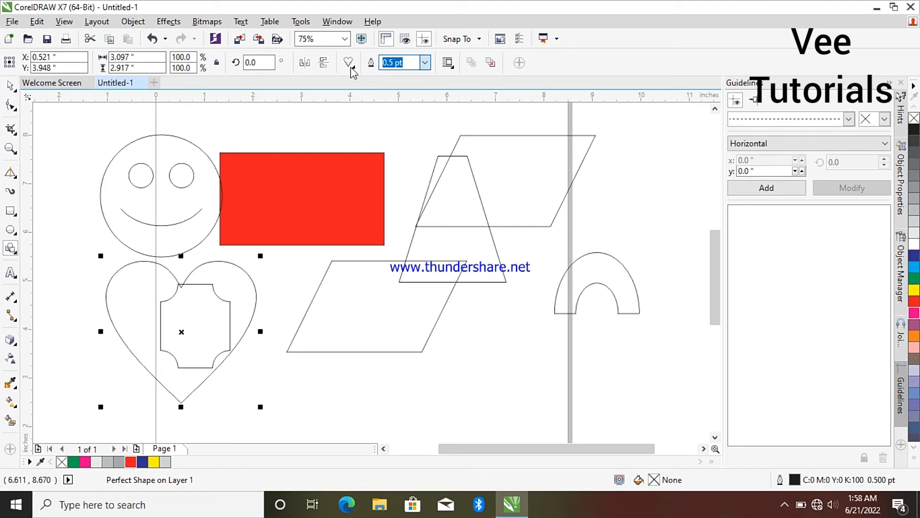
{"action": "left_click", "coordinate": [350, 65]}
{"action": "left_click", "coordinate": [390, 123]}
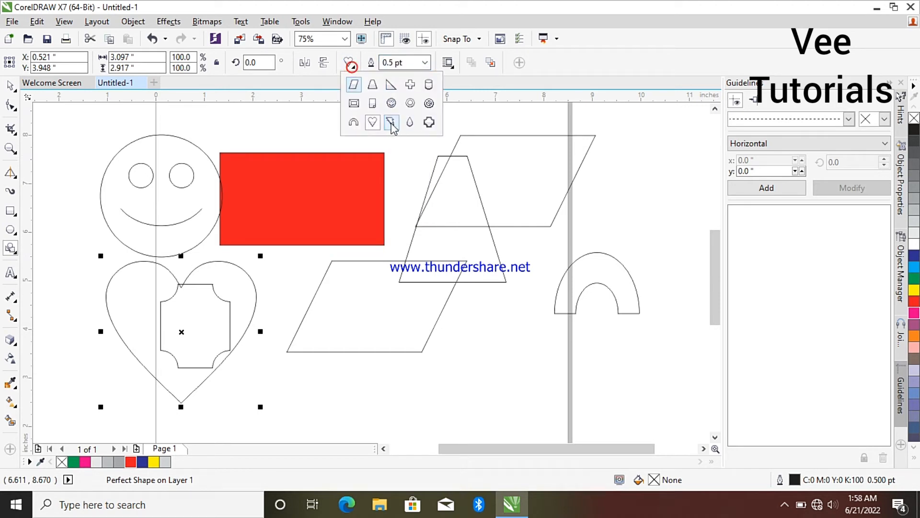
{"action": "left_click_drag", "start_coordinate": [499, 309], "coordinate": [603, 391]}
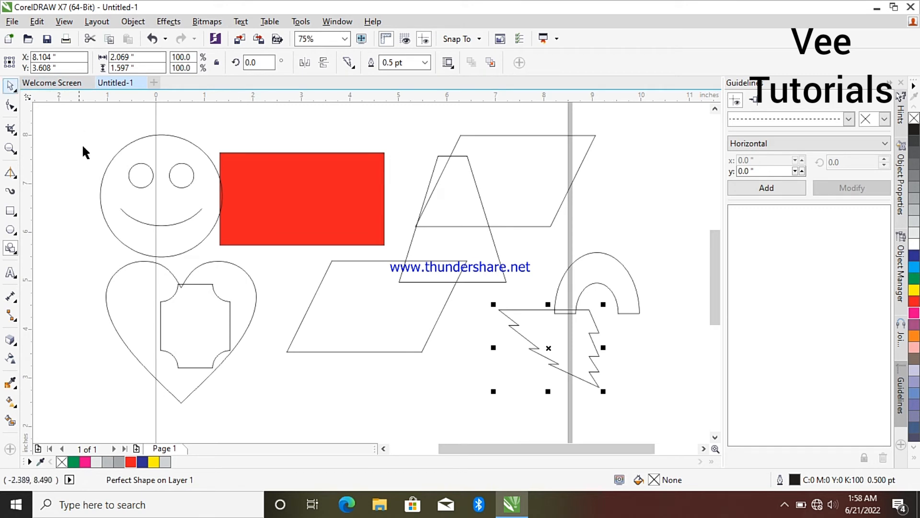
Step: Select the smiley face beside the red rectangle and delete it
{"action": "key", "text": "space"}
{"action": "left_click", "coordinate": [128, 166]}
{"action": "right_click", "coordinate": [129, 166]}
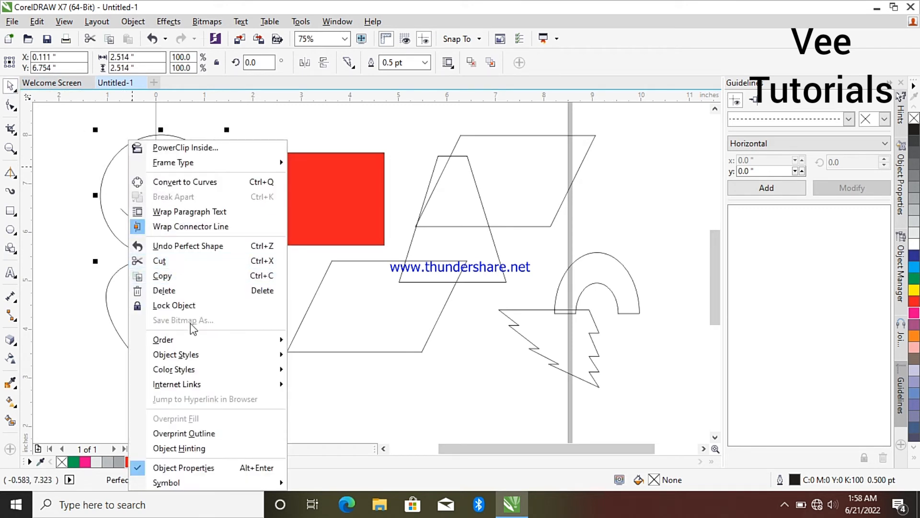
{"action": "left_click", "coordinate": [190, 290]}
Step: Select the heart and the plaque shape together and delete both
{"action": "left_click", "coordinate": [182, 288]}
{"action": "right_click", "coordinate": [179, 285]}
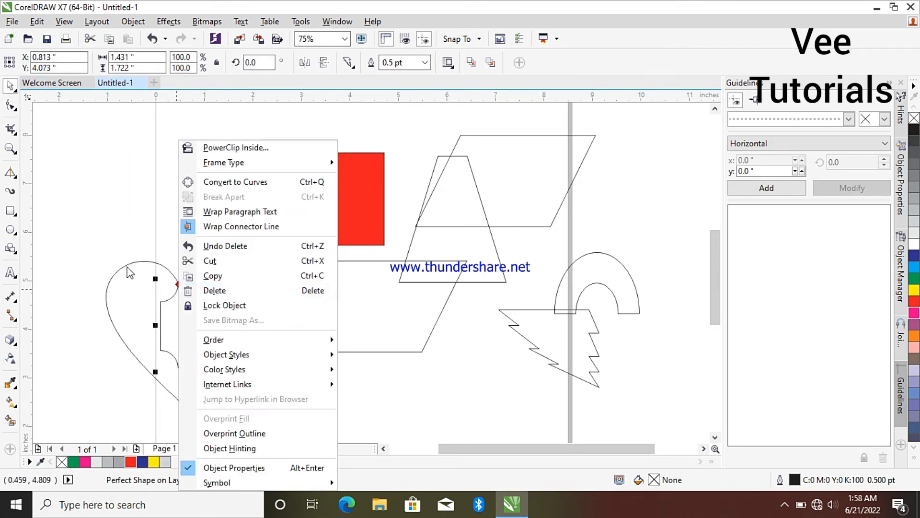
{"action": "key", "text": "Escape"}
{"action": "left_click_drag", "start_coordinate": [82, 235], "coordinate": [279, 409]}
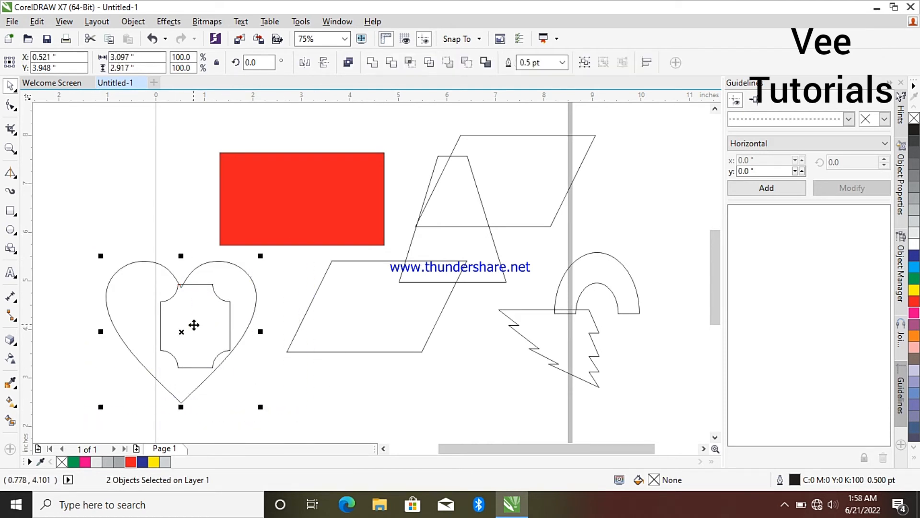
{"action": "right_click", "coordinate": [193, 325]}
{"action": "left_click", "coordinate": [241, 157]}
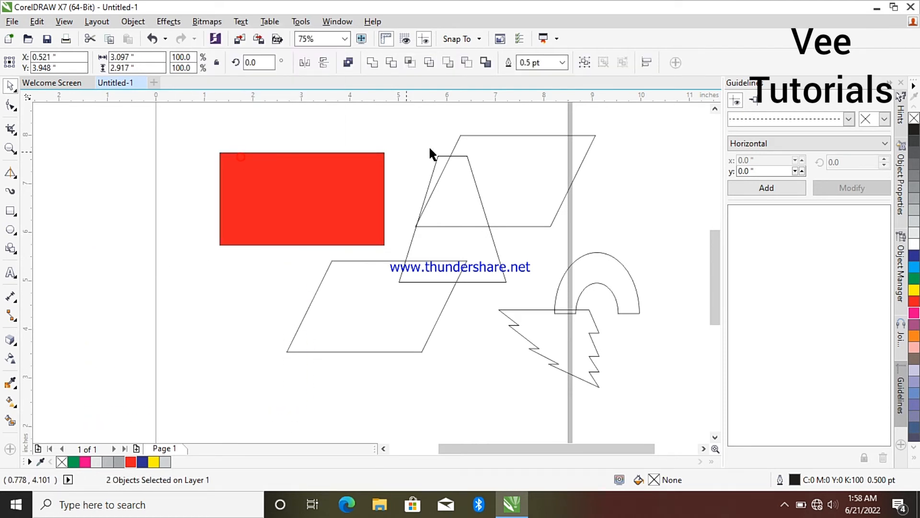
Step: Select the upper parallelogram, trapezoid, arch and lightning bolt together and delete them
{"action": "left_click_drag", "start_coordinate": [524, 228], "coordinate": [657, 421]}
{"action": "right_click", "coordinate": [515, 249]}
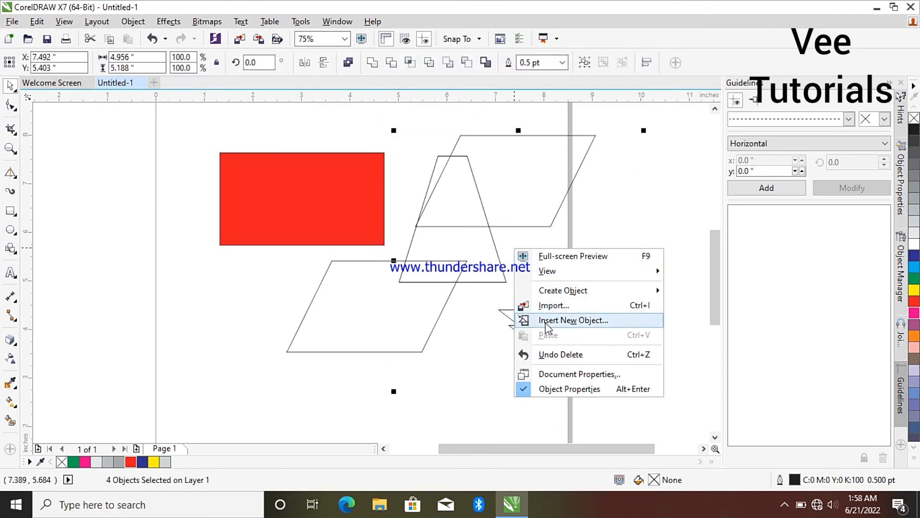
{"action": "left_click", "coordinate": [524, 176]}
{"action": "right_click", "coordinate": [529, 179]}
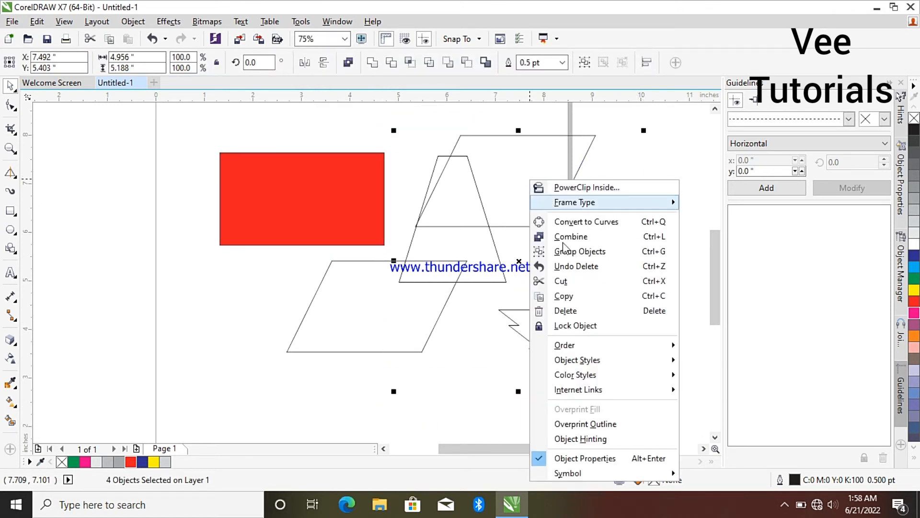
{"action": "left_click", "coordinate": [575, 311]}
Step: Delete the remaining parallelogram below the red rectangle
{"action": "left_click", "coordinate": [402, 306]}
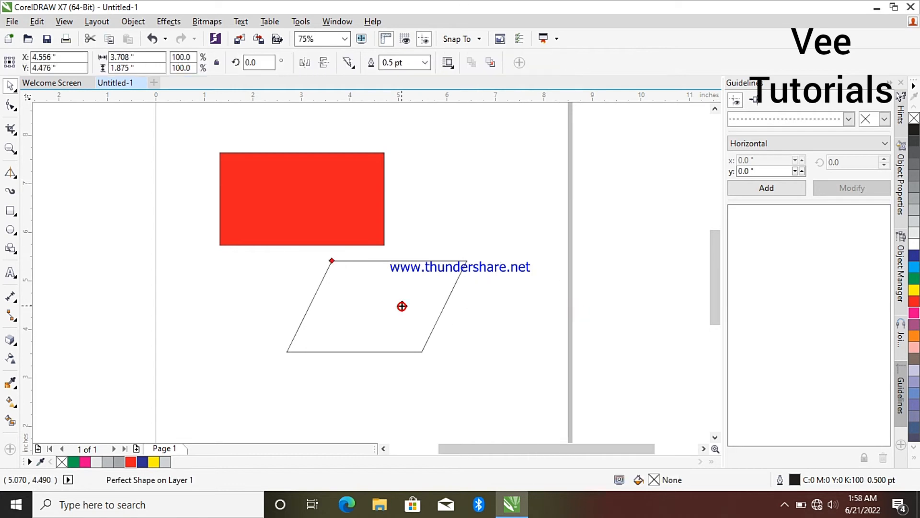
{"action": "right_click", "coordinate": [403, 305]}
{"action": "key", "text": "Escape"}
{"action": "key", "text": "Delete"}
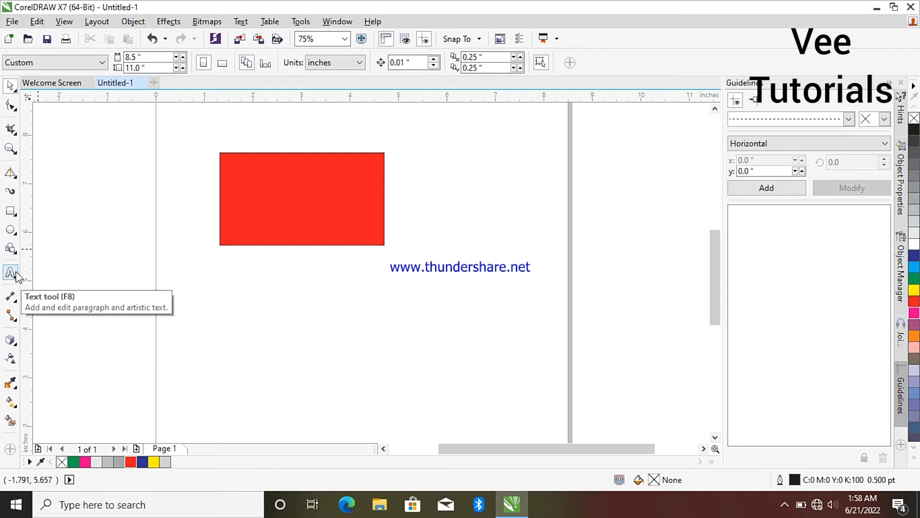
Step: Draw a right-pointing arrow about 6.18 by 1.60 inches below the red rectangle with the Arrow Shapes tool
{"action": "left_click", "coordinate": [11, 250]}
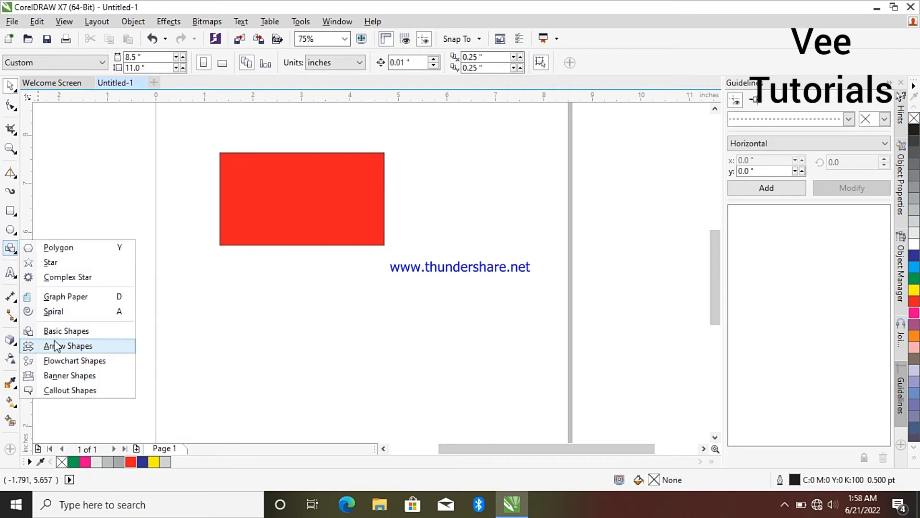
{"action": "left_click", "coordinate": [78, 348]}
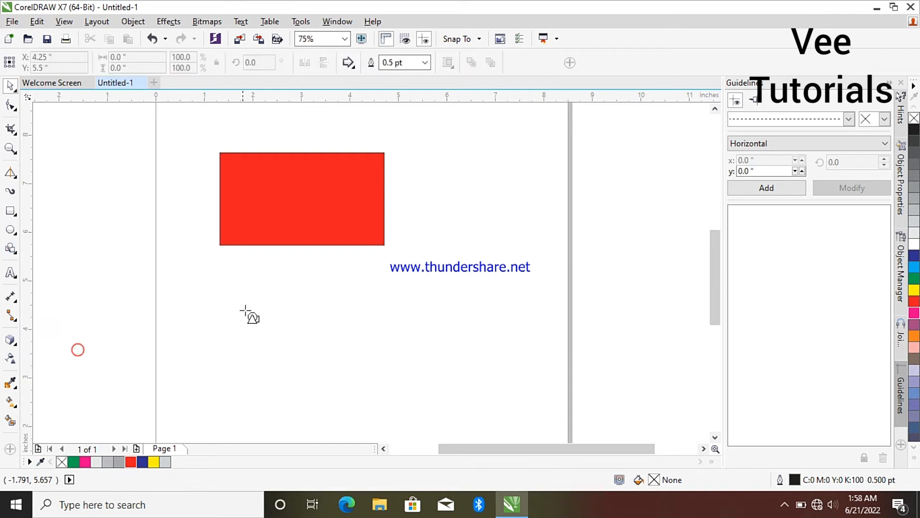
{"action": "left_click_drag", "start_coordinate": [243, 298], "coordinate": [552, 385]}
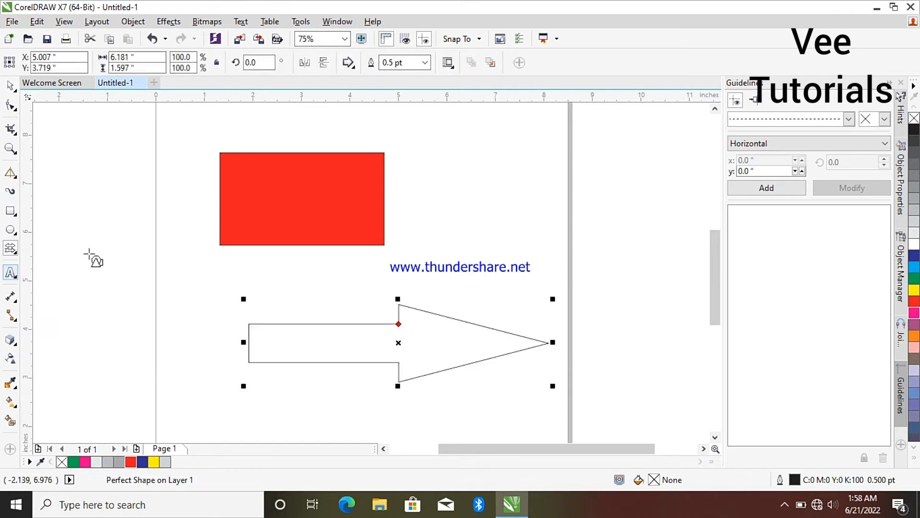
Step: Draw a double-headed bent arrow pointing left and up, about 2.33 by 2.67 inches, at the page's right edge
{"action": "left_click", "coordinate": [348, 63]}
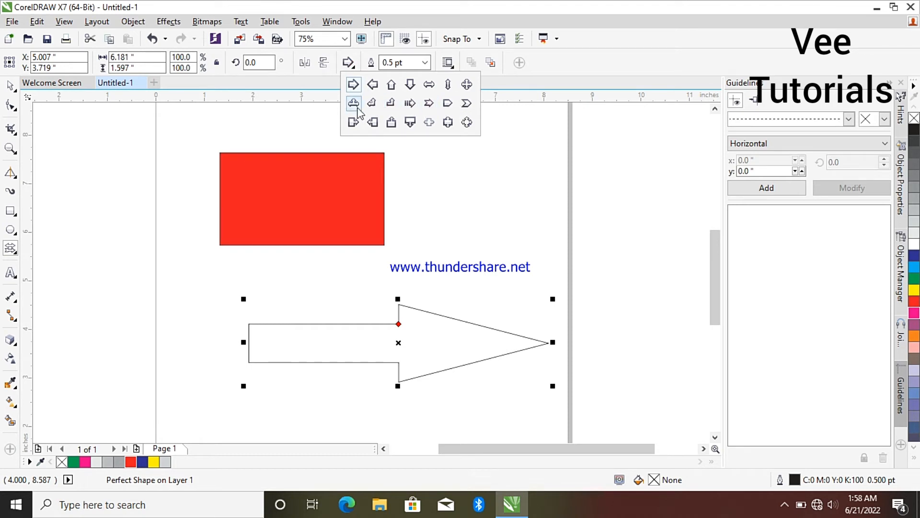
{"action": "left_click", "coordinate": [377, 109]}
{"action": "left_click_drag", "start_coordinate": [464, 140], "coordinate": [579, 267]}
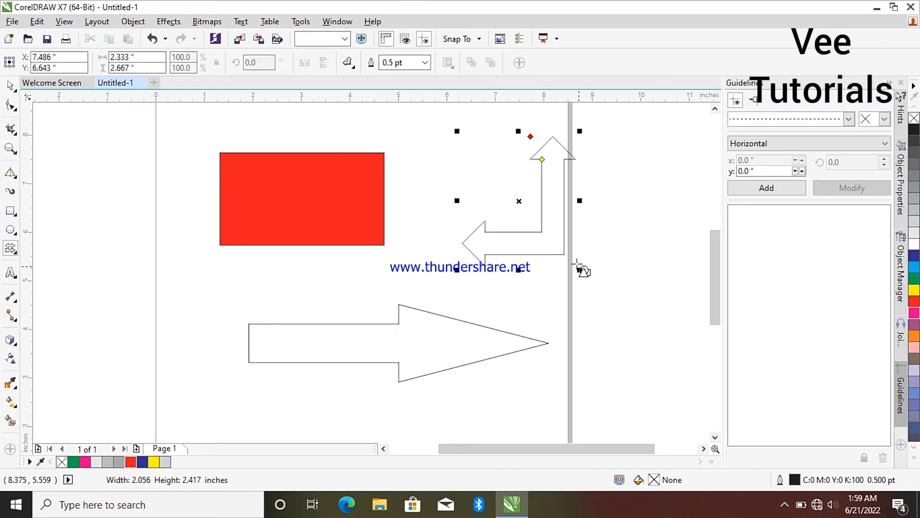
Step: Draw a narrow bent arrow pointing up, about 0.69 by 2.07 inches, outside the page's right edge
{"action": "left_click", "coordinate": [354, 70]}
{"action": "left_click", "coordinate": [393, 106]}
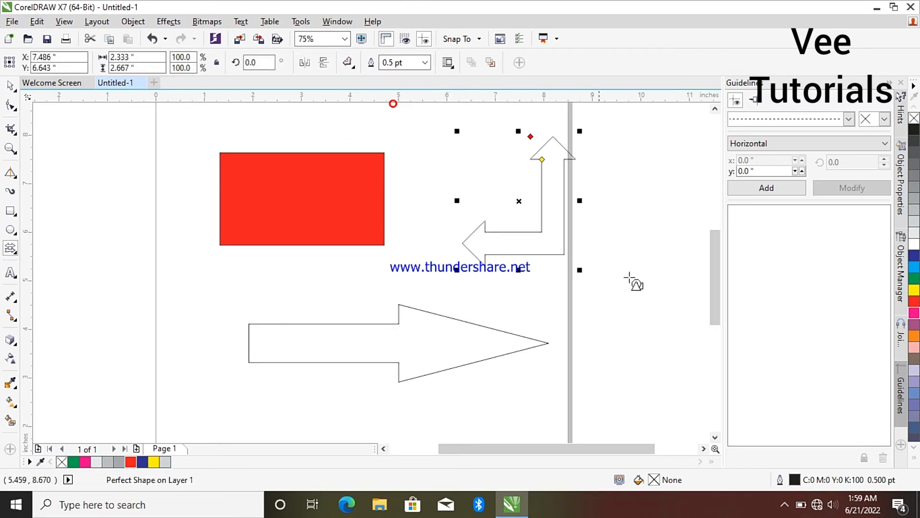
{"action": "left_click_drag", "start_coordinate": [636, 277], "coordinate": [679, 387]}
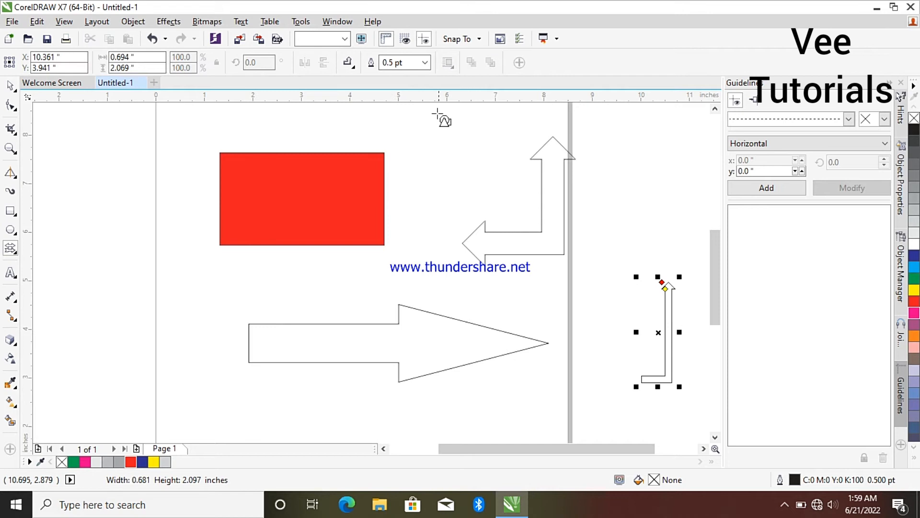
Step: Draw a down-arrow callout box about 1.83 by 2.39 inches and move it off the page, above the narrow bent arrow
{"action": "left_click", "coordinate": [354, 69]}
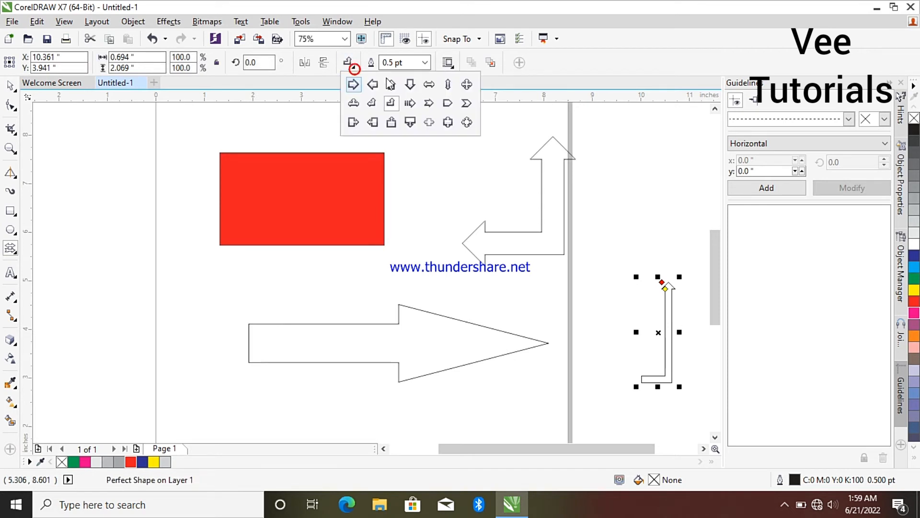
{"action": "left_click", "coordinate": [411, 123]}
{"action": "left_click_drag", "start_coordinate": [403, 151], "coordinate": [501, 275]}
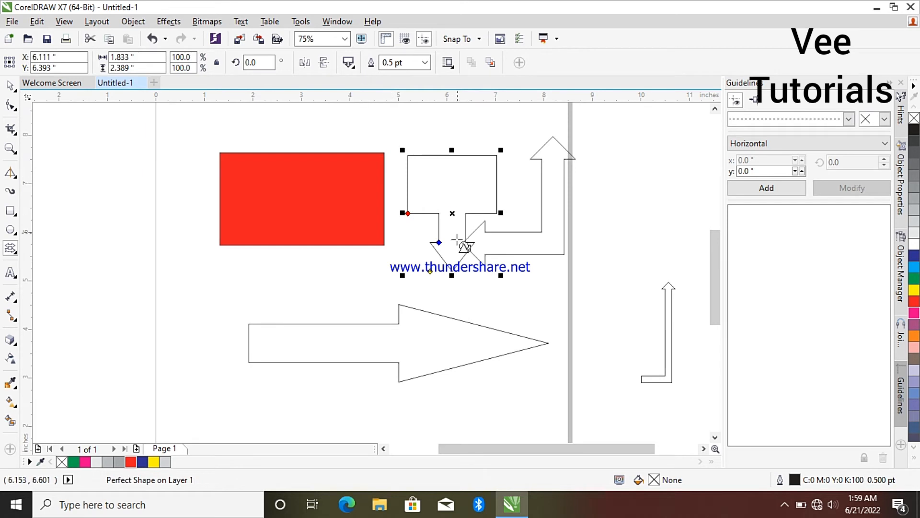
{"action": "left_click_drag", "start_coordinate": [453, 216], "coordinate": [630, 235]}
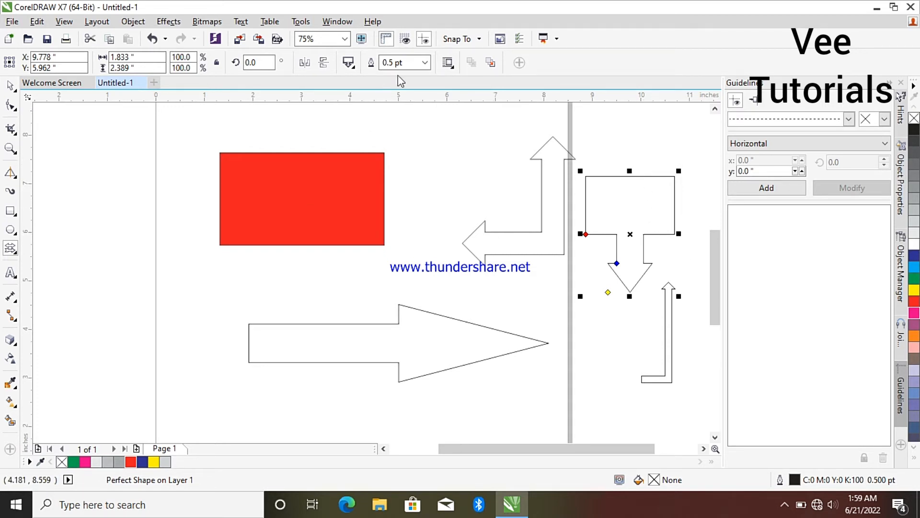
Step: Draw a four-way arrow callout about 1.56 by 1.43 inches between the red rectangle and the double-headed bent arrow
{"action": "left_click", "coordinate": [349, 62]}
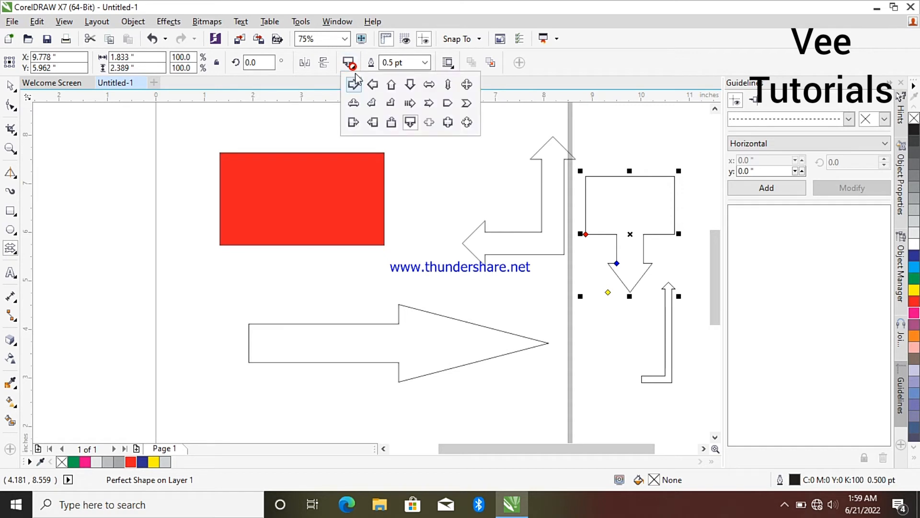
{"action": "left_click", "coordinate": [467, 122]}
{"action": "left_click_drag", "start_coordinate": [430, 140], "coordinate": [514, 219]}
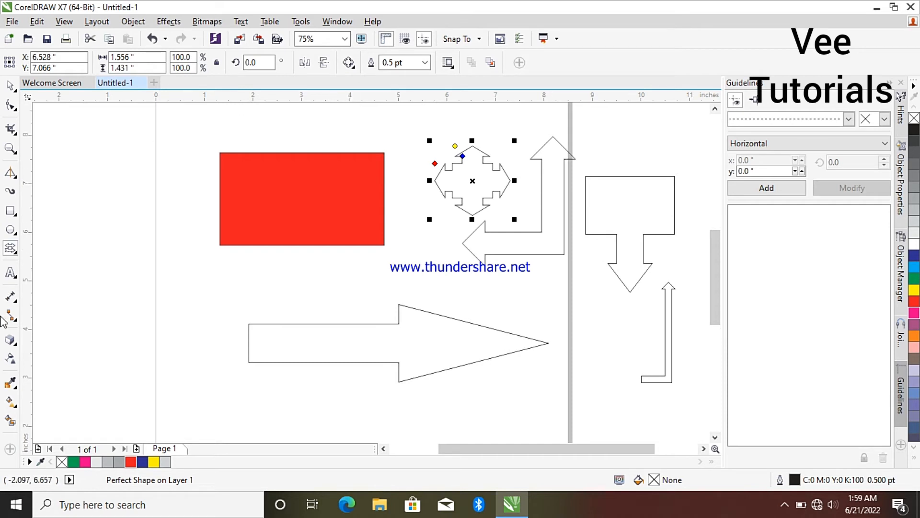
Step: Draw a parallelogram about 1.40 by 2.50 inches across the page's left edge with the Flowchart Shapes tool
{"action": "left_click", "coordinate": [17, 253]}
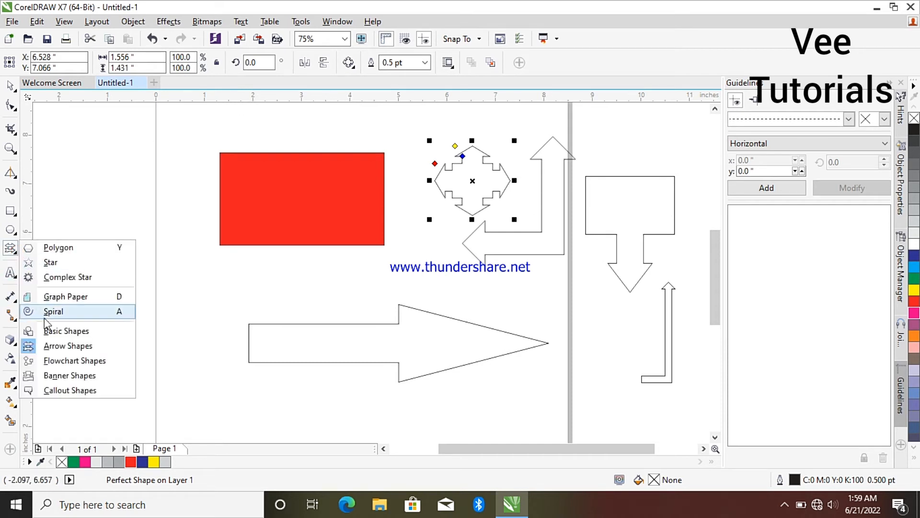
{"action": "left_click", "coordinate": [75, 369]}
{"action": "left_click_drag", "start_coordinate": [114, 205], "coordinate": [182, 326]}
Step: Draw an upright flowchart cylinder about 1.47 by 1.95 inches above the parallelogram, beside the red rectangle
{"action": "left_click", "coordinate": [353, 68]}
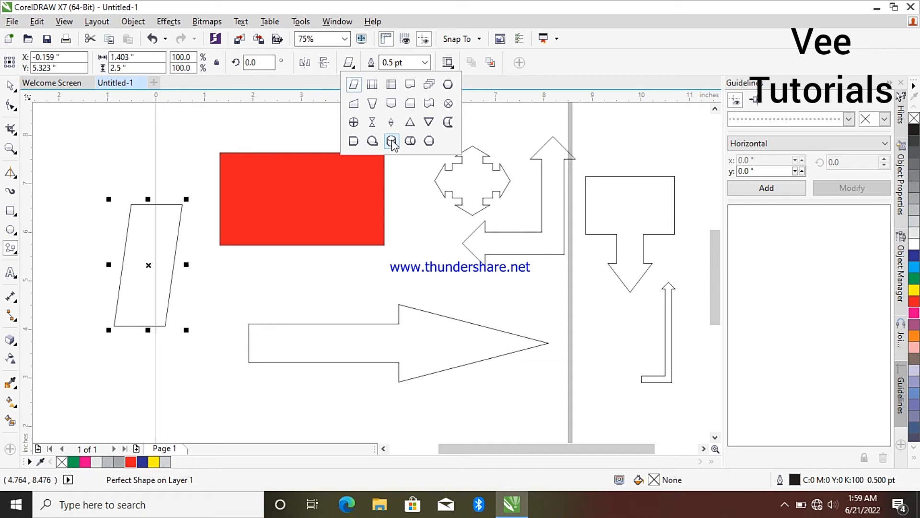
{"action": "left_click", "coordinate": [392, 141]}
{"action": "left_click_drag", "start_coordinate": [139, 141], "coordinate": [212, 168]}
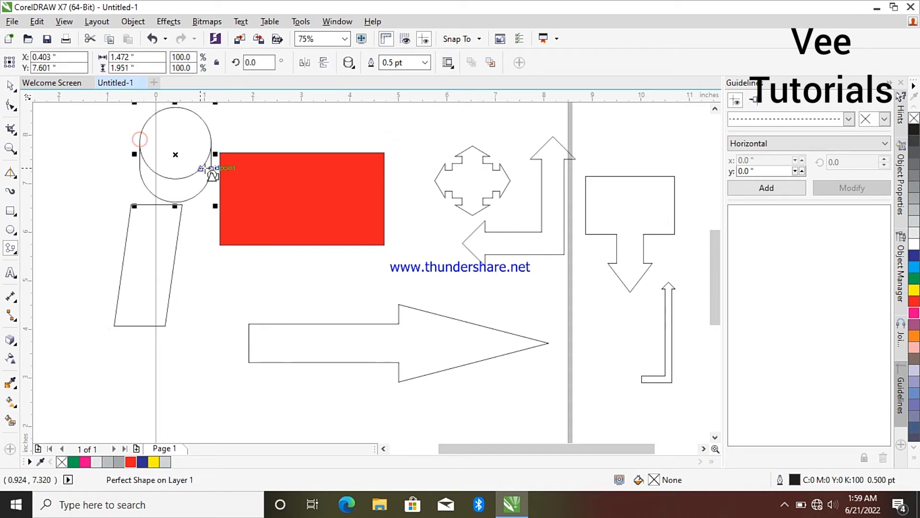
Step: Draw a sideways flowchart cylinder about 1.97 by 1.57 inches between the red rectangle and the four-way arrow
{"action": "left_click", "coordinate": [354, 67]}
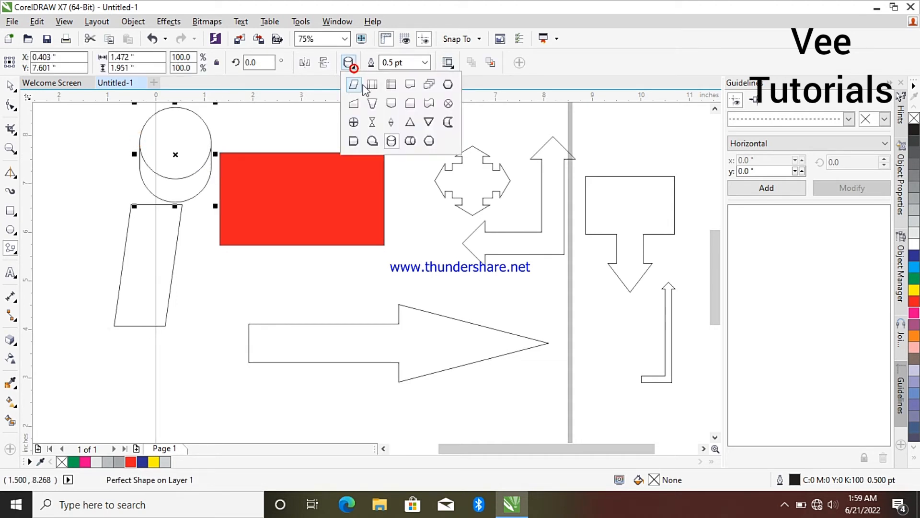
{"action": "left_click", "coordinate": [406, 142]}
{"action": "left_click_drag", "start_coordinate": [417, 143], "coordinate": [435, 220]}
Step: Draw a flowchart shape with curved sides, about 1.21 by 0.97 inches, just above the large right-pointing arrow's head
{"action": "left_click", "coordinate": [353, 70]}
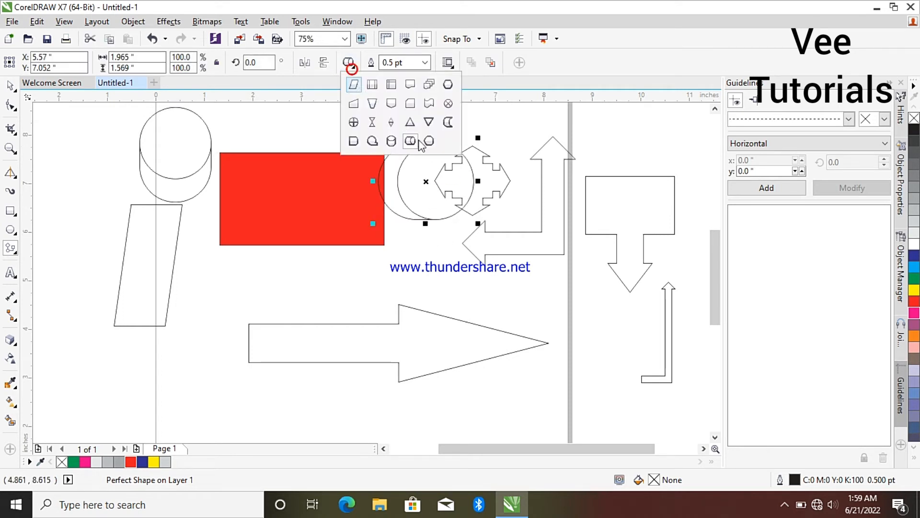
{"action": "left_click", "coordinate": [429, 142]}
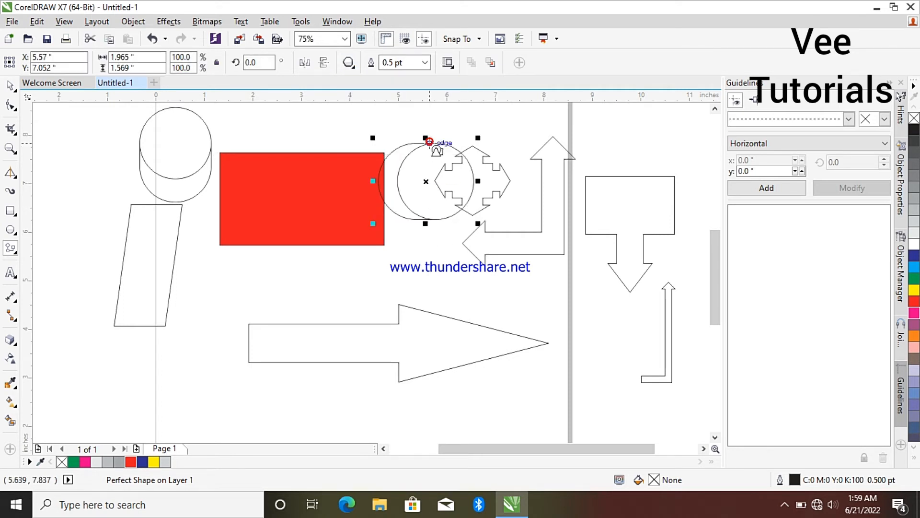
{"action": "left_click", "coordinate": [354, 71]}
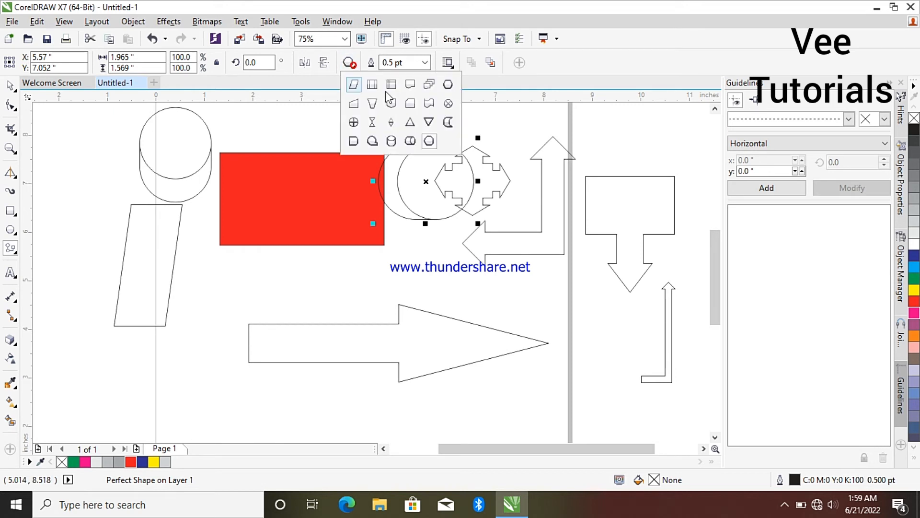
{"action": "left_click", "coordinate": [448, 125]}
{"action": "left_click_drag", "start_coordinate": [389, 260], "coordinate": [453, 311]}
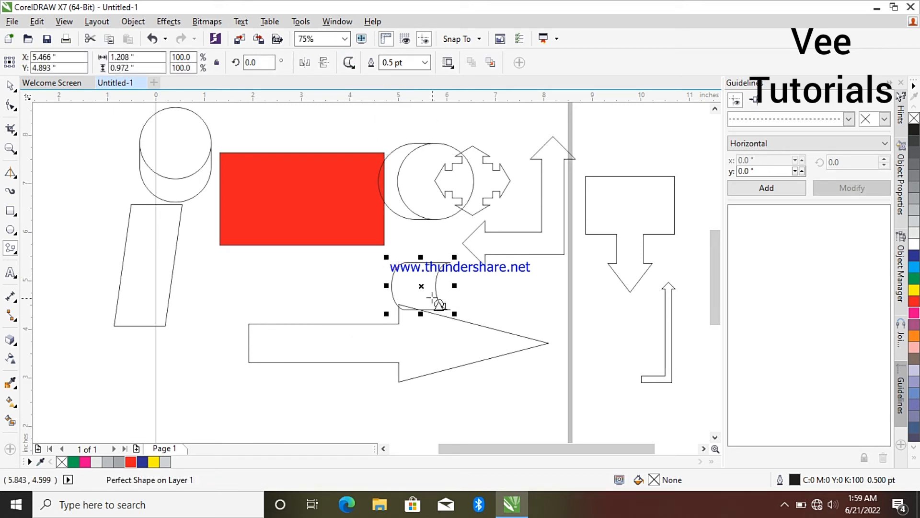
{"action": "left_click", "coordinate": [154, 164]}
{"action": "right_click", "coordinate": [154, 164]}
{"action": "left_click", "coordinate": [151, 152]}
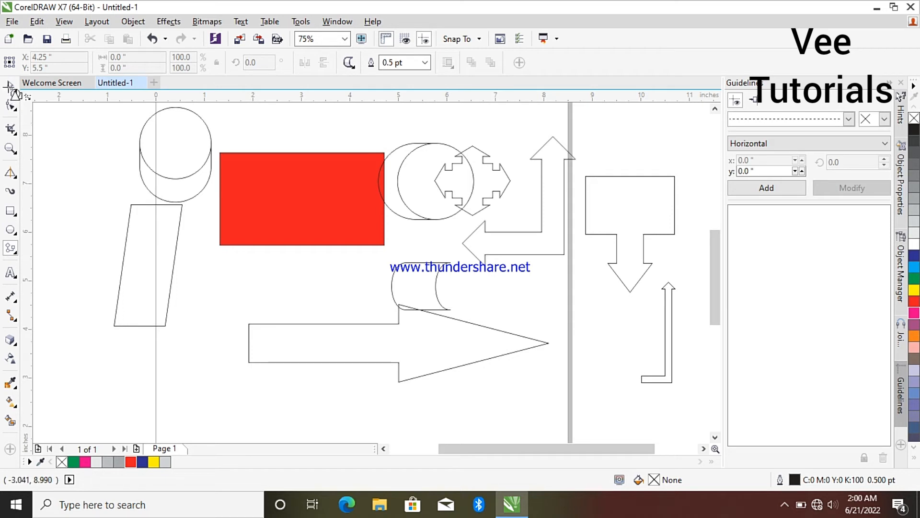
{"action": "left_click", "coordinate": [149, 263]}
{"action": "right_click", "coordinate": [159, 264]}
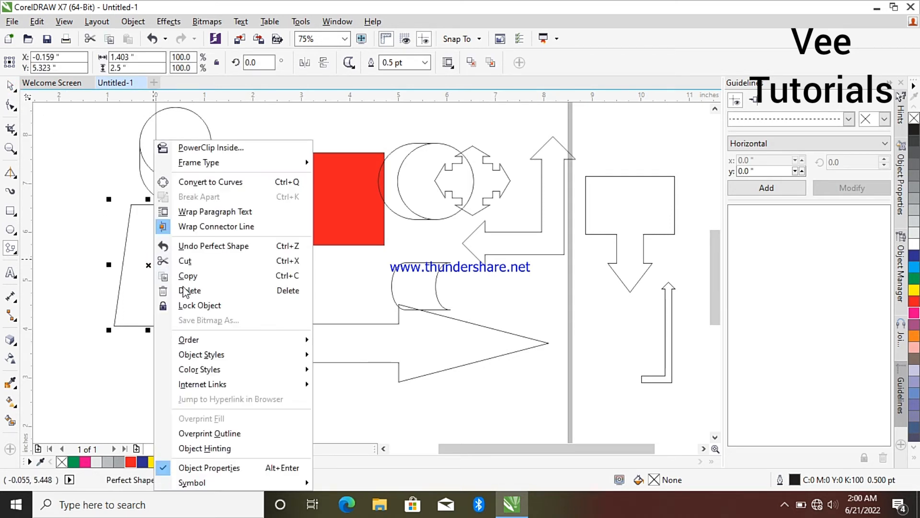
{"action": "key", "text": "Escape"}
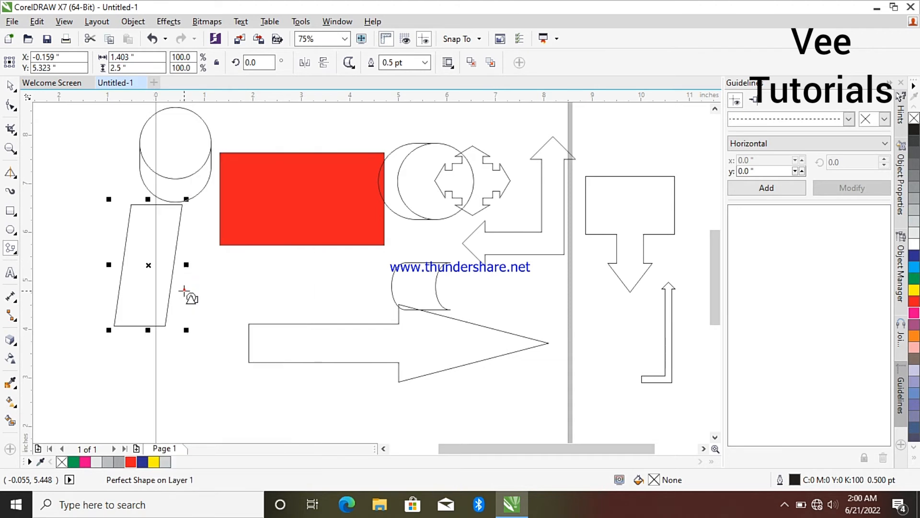
{"action": "right_click", "coordinate": [175, 168]}
{"action": "key", "text": "Escape"}
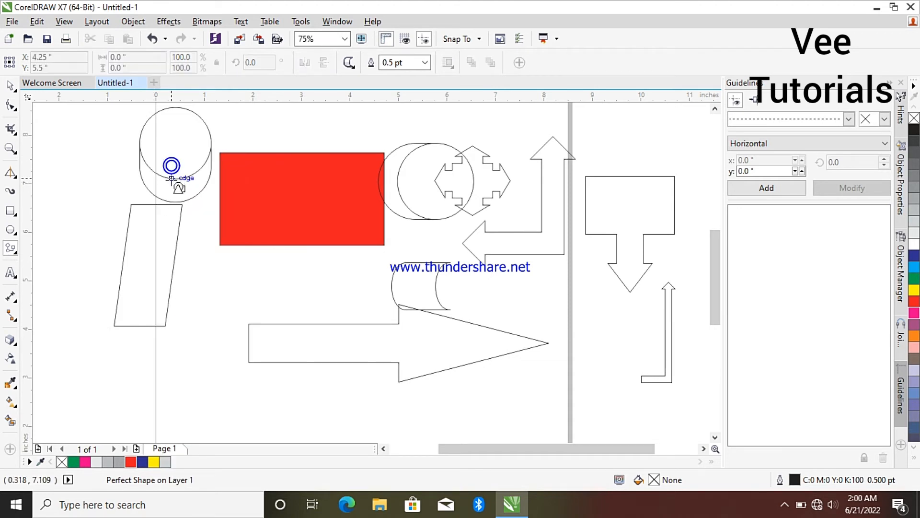
{"action": "left_click", "coordinate": [171, 179]}
{"action": "right_click", "coordinate": [171, 174]}
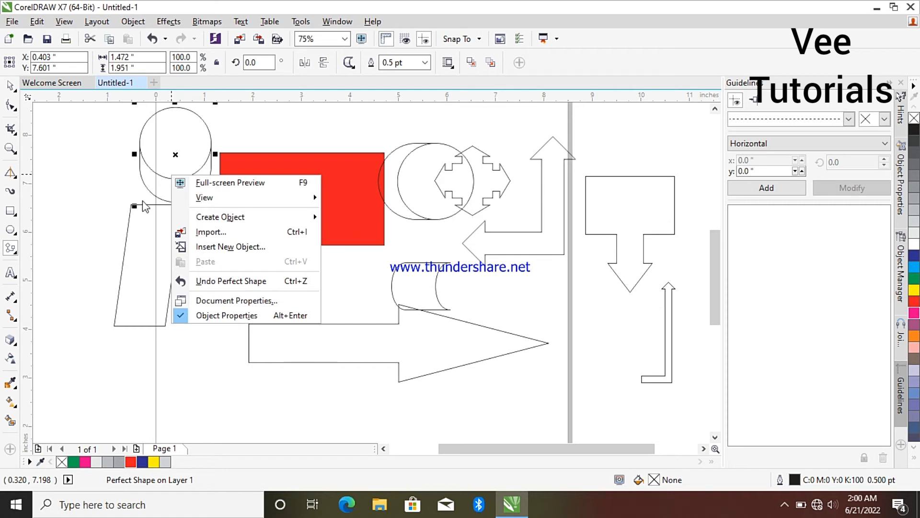
Step: Draw a small flowchart shape with curved sides, about 0.76 by 0.49 inches, overlapping the parallelogram's right side
{"action": "left_click", "coordinate": [4, 87]}
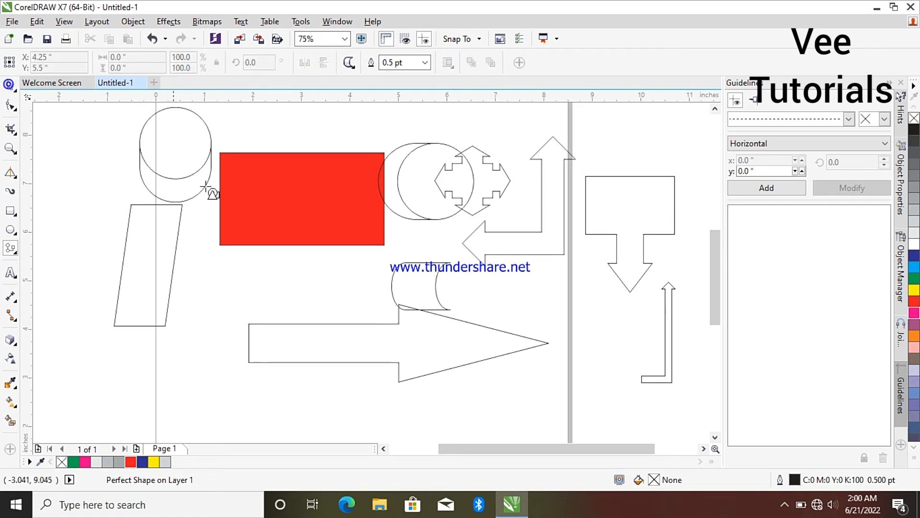
{"action": "left_click", "coordinate": [163, 236]}
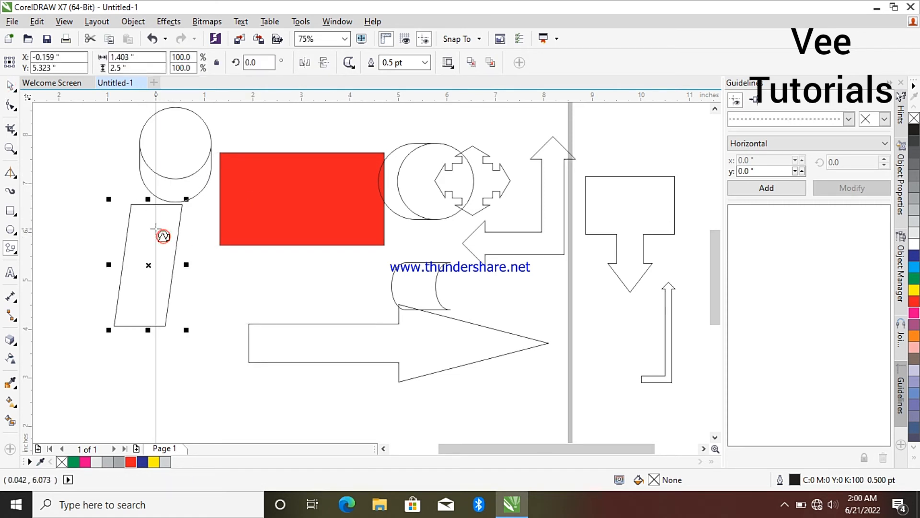
{"action": "left_click_drag", "start_coordinate": [150, 224], "coordinate": [196, 257]}
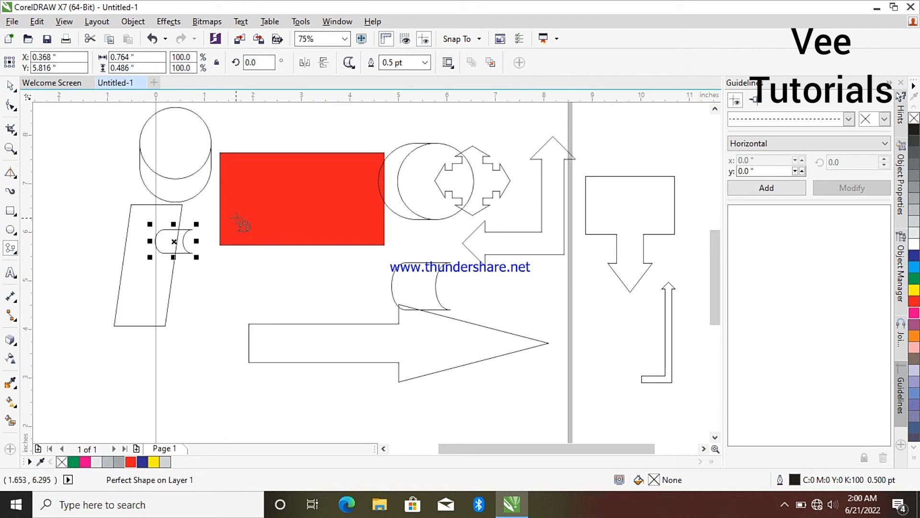
Step: Switch to the Pick tool and delete the sideways cylinder overlapping the red rectangle's right edge
{"action": "left_click", "coordinate": [10, 87]}
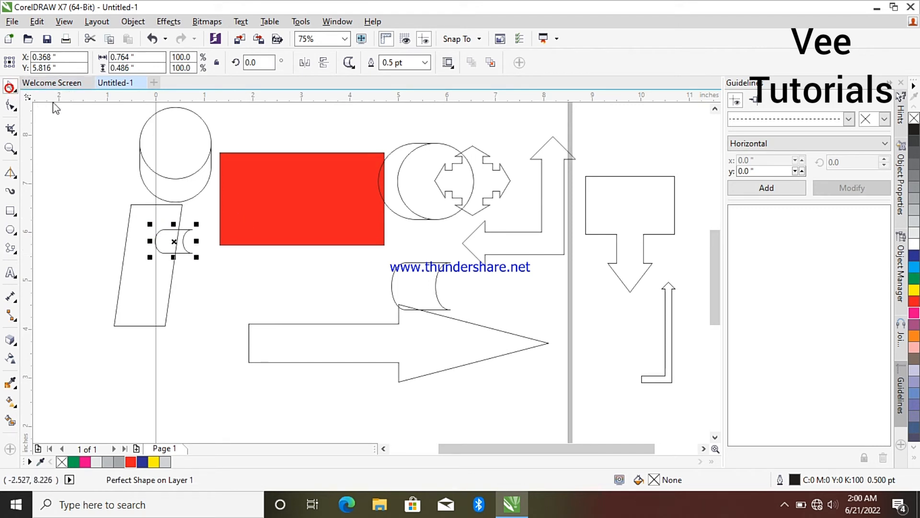
{"action": "left_click", "coordinate": [174, 163]}
{"action": "left_click", "coordinate": [175, 166]}
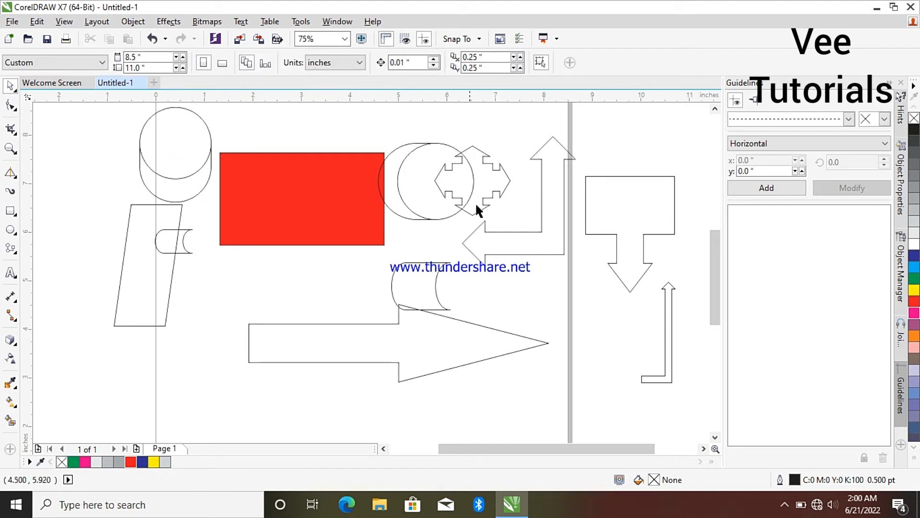
{"action": "left_click", "coordinate": [446, 181]}
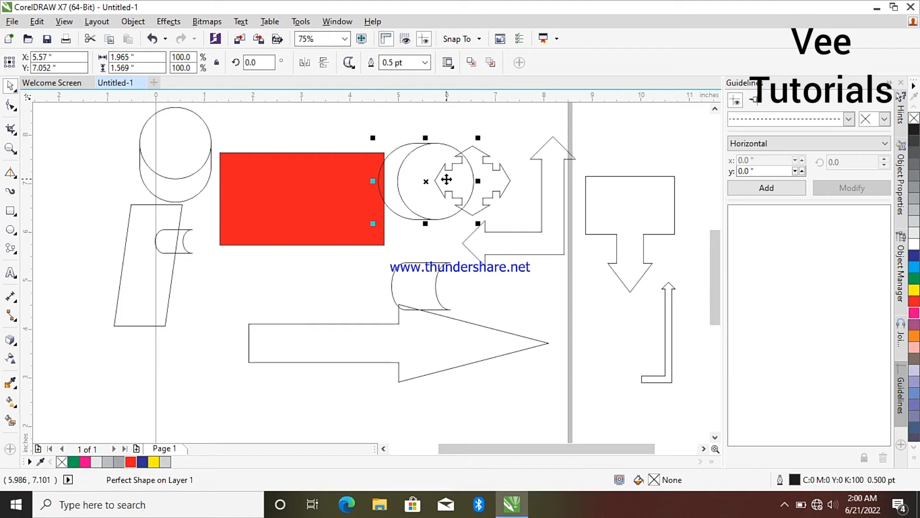
{"action": "key", "text": "Delete"}
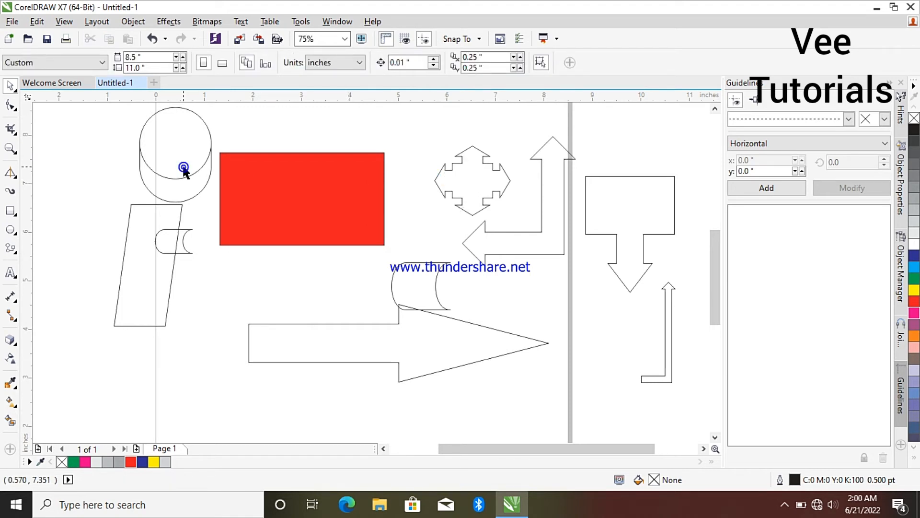
Step: Delete the small curved-side flowchart shape and the parallelogram at the page's left edge
{"action": "left_click", "coordinate": [169, 226]}
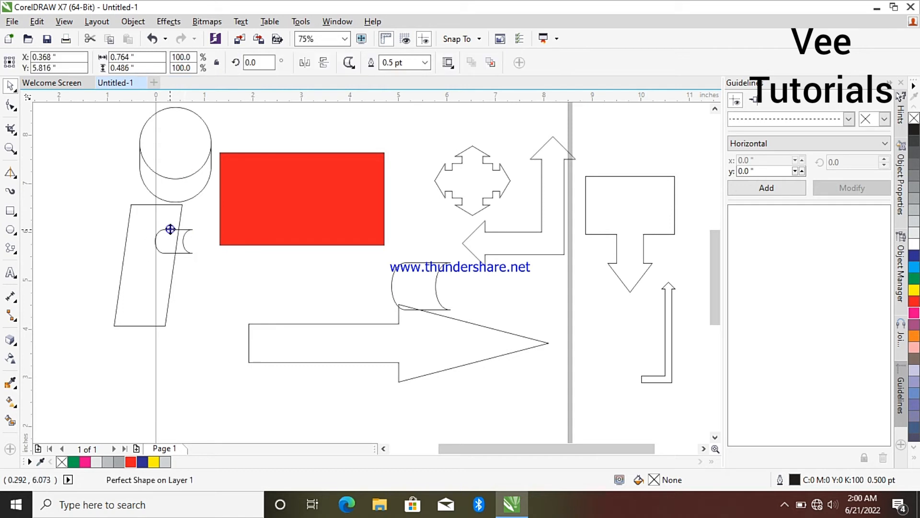
{"action": "left_click", "coordinate": [170, 229]}
{"action": "key", "text": "Delete"}
{"action": "left_click", "coordinate": [168, 226]}
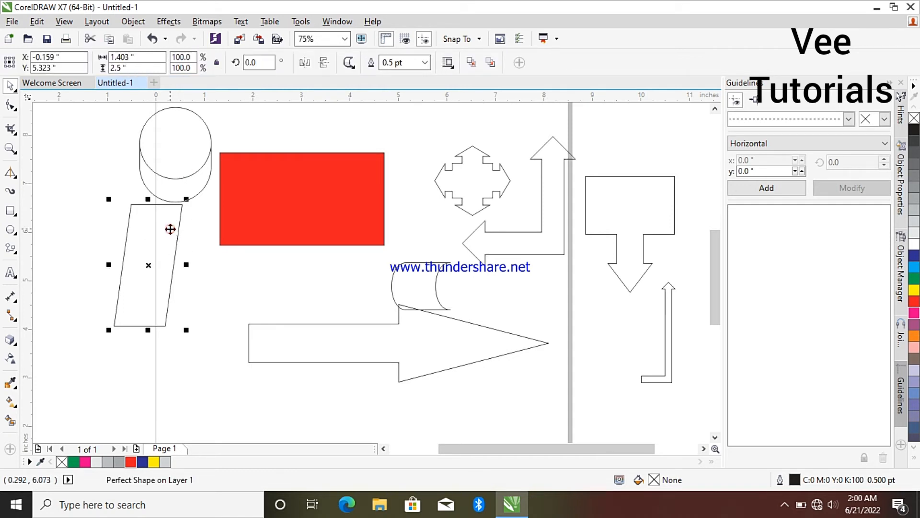
{"action": "key", "text": "Delete"}
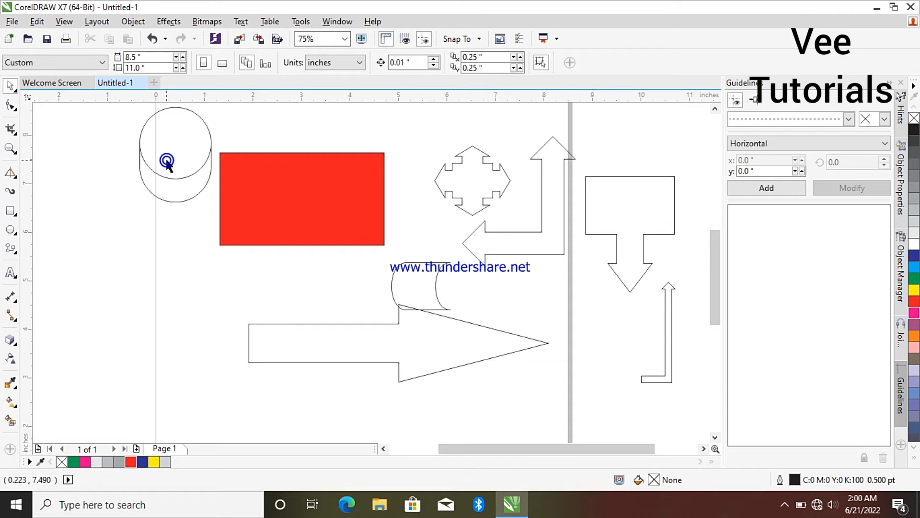
Step: Delete the curved-side flowchart shape above the large arrow and the four-way arrow
{"action": "left_click", "coordinate": [425, 276]}
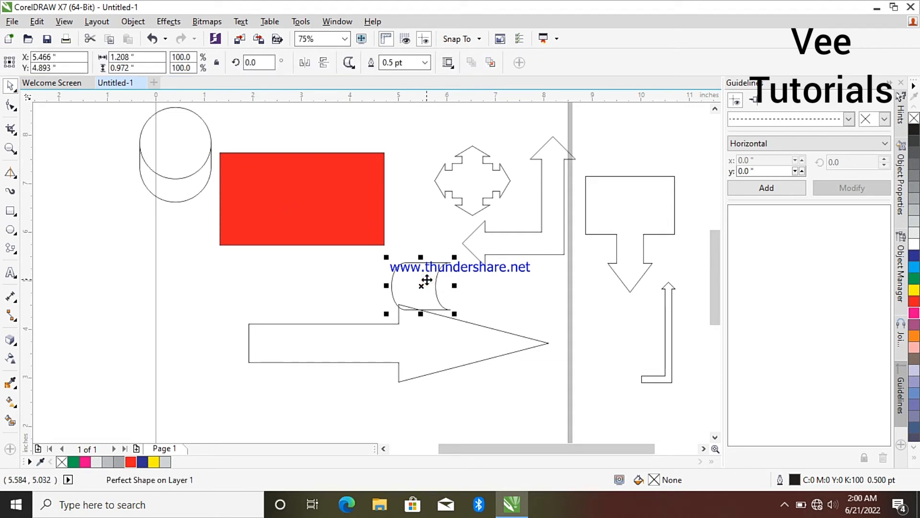
{"action": "key", "text": "Delete"}
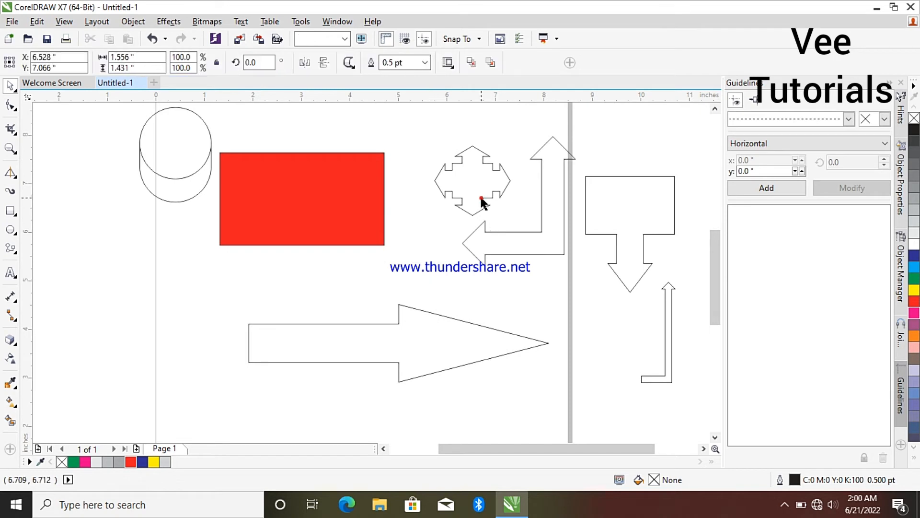
{"action": "left_click", "coordinate": [481, 197]}
{"action": "key", "text": "Delete"}
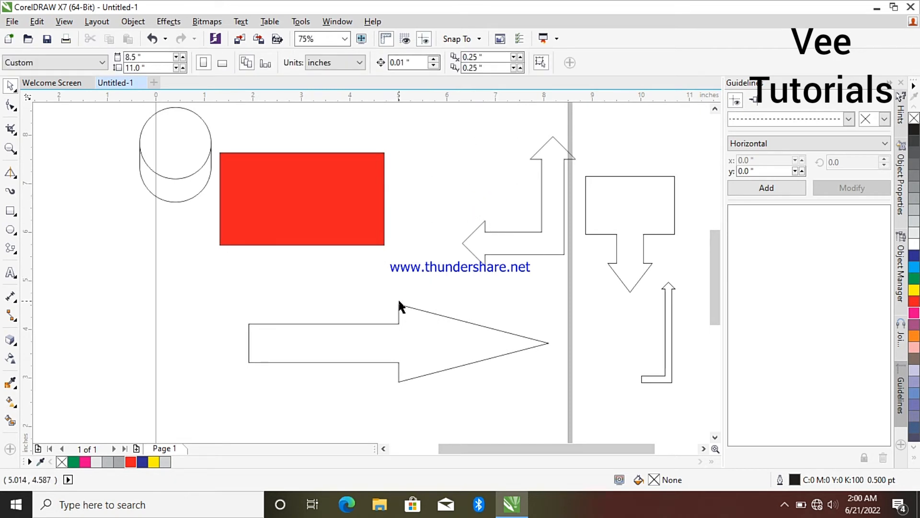
Step: Delete the large right-pointing arrow and the down-arrow callout box outside the page
{"action": "left_click", "coordinate": [447, 335]}
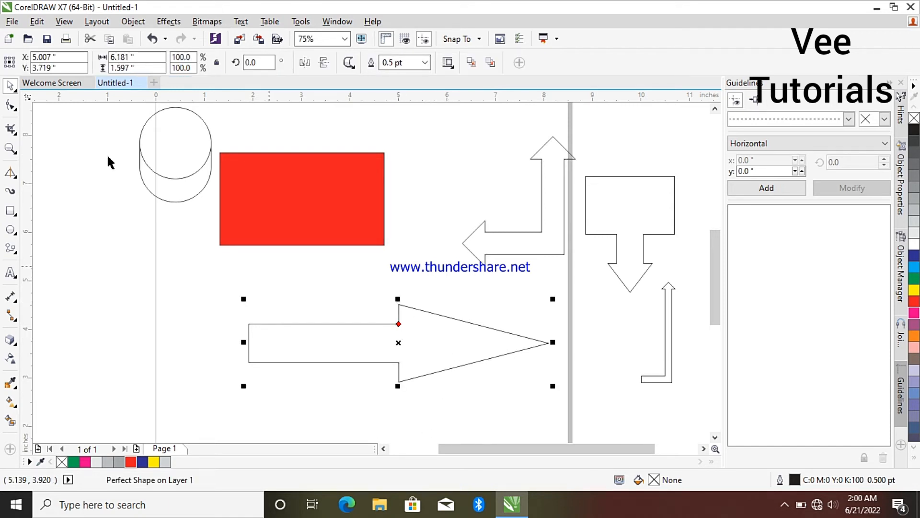
{"action": "right_click", "coordinate": [415, 338]}
{"action": "left_click", "coordinate": [457, 292]}
{"action": "left_click", "coordinate": [631, 229]}
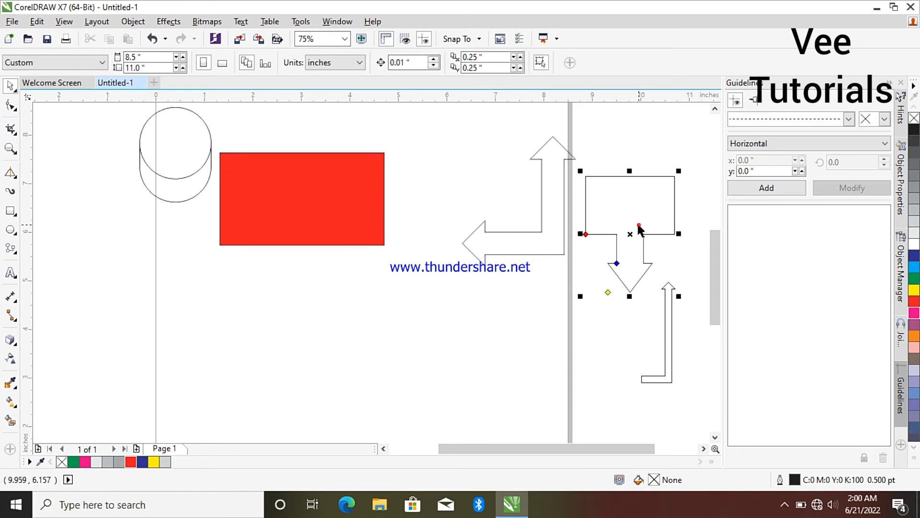
{"action": "right_click", "coordinate": [632, 230]}
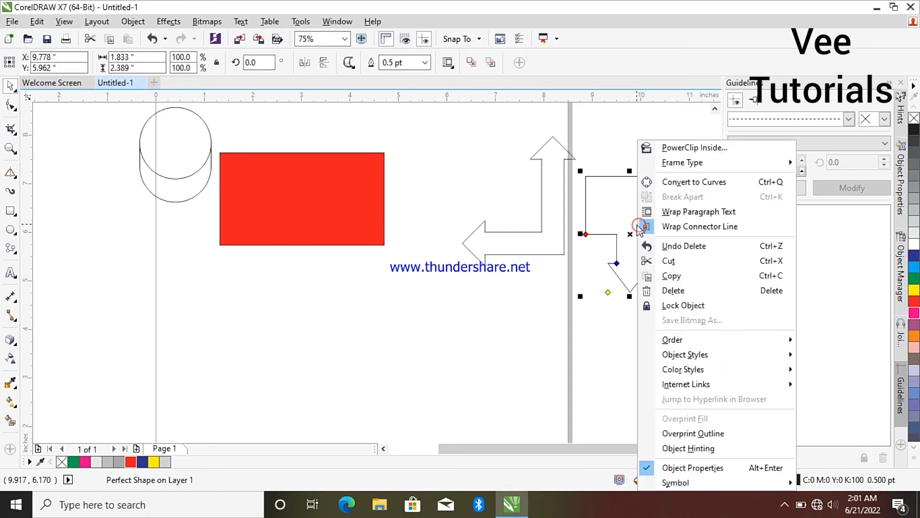
{"action": "left_click", "coordinate": [680, 291]}
Step: Delete the double-headed bent arrow and the narrow bent arrow outside the page's right edge
{"action": "left_click", "coordinate": [551, 228]}
{"action": "right_click", "coordinate": [552, 228]}
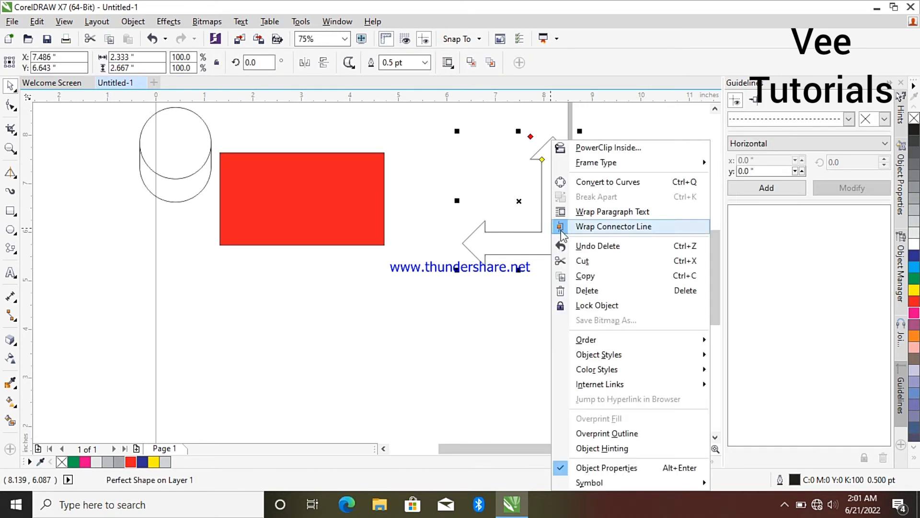
{"action": "left_click", "coordinate": [588, 289]}
{"action": "left_click", "coordinate": [668, 309]}
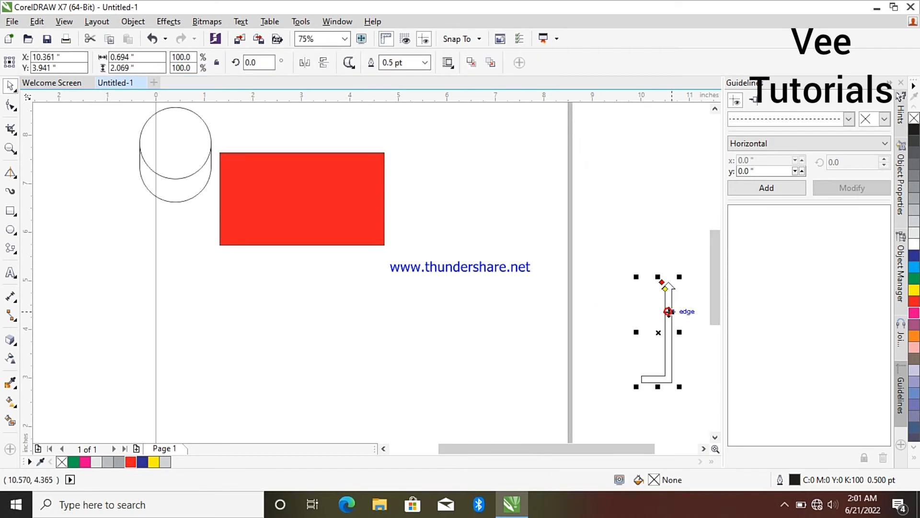
{"action": "right_click", "coordinate": [668, 310]}
{"action": "left_click", "coordinate": [692, 294]}
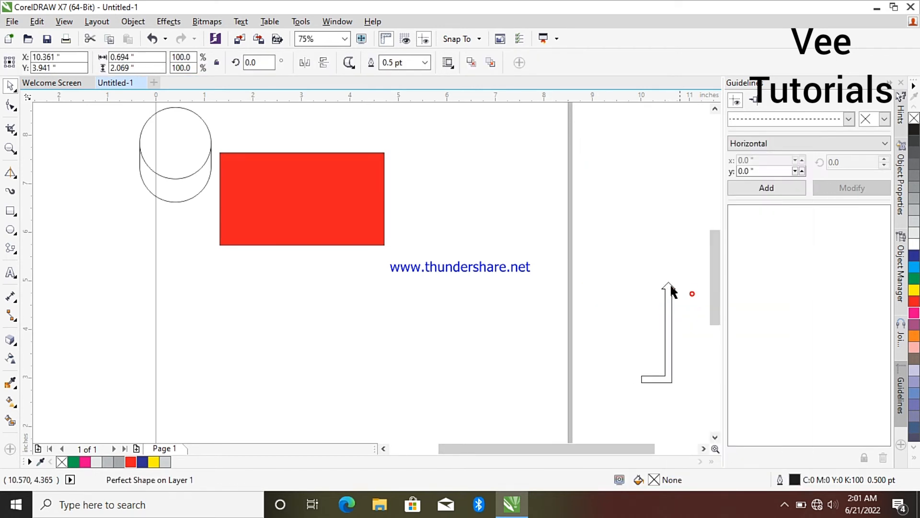
Step: Delete the cylinder-shaped flowchart shape beside the red rectangle
{"action": "left_click", "coordinate": [185, 160]}
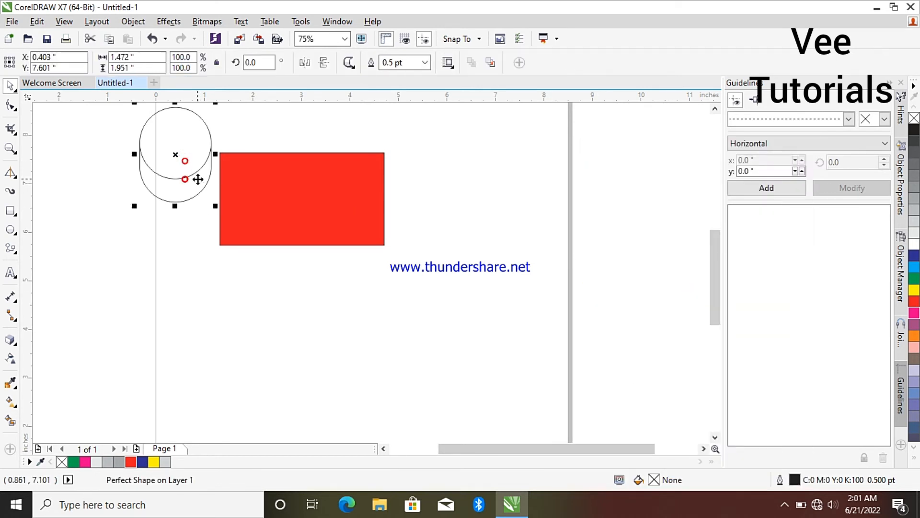
{"action": "right_click", "coordinate": [198, 179]}
{"action": "left_click", "coordinate": [247, 291]}
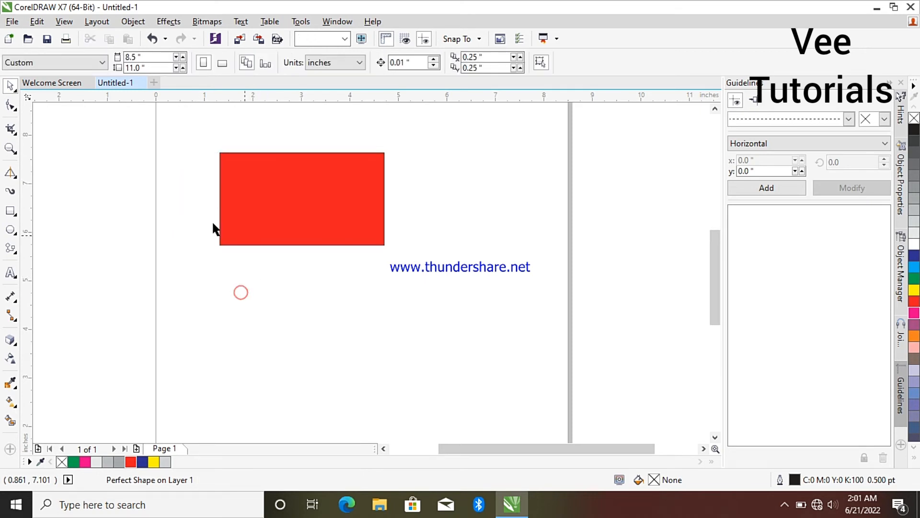
Step: Draw a ribbon banner about 5.08 by 0.82 inches below the red rectangle and add a slightly offset copy filled with red
{"action": "left_click", "coordinate": [16, 253]}
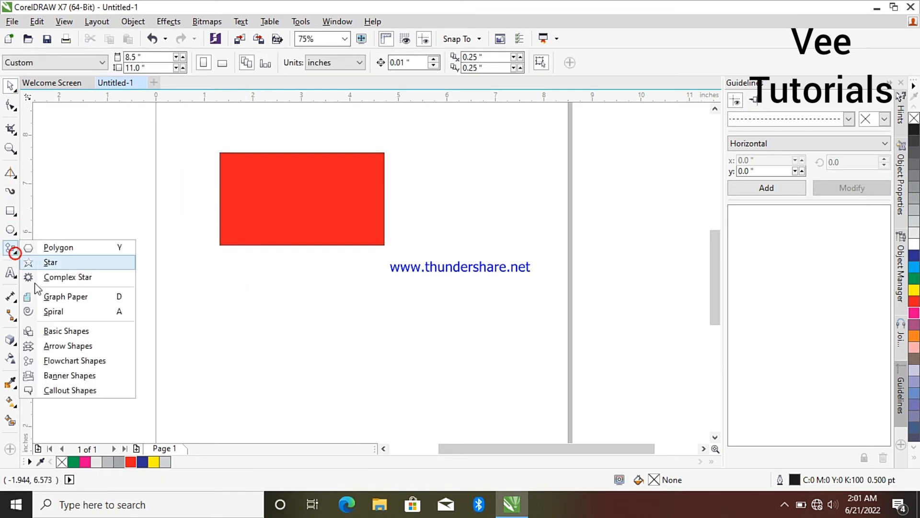
{"action": "left_click", "coordinate": [73, 376]}
{"action": "left_click_drag", "start_coordinate": [331, 300], "coordinate": [578, 339]}
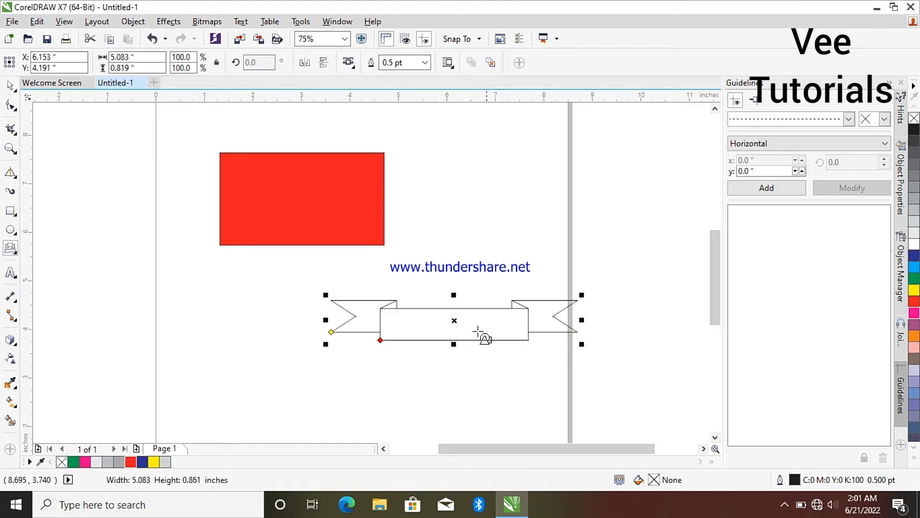
{"action": "mouse_move", "coordinate": [451, 319]}
{"action": "left_mouse_down"}
{"action": "mouse_move", "coordinate": [450, 331]}
{"action": "mouse_move", "coordinate": [414, 336]}
{"action": "mouse_move", "coordinate": [447, 335]}
{"action": "left_mouse_up"}
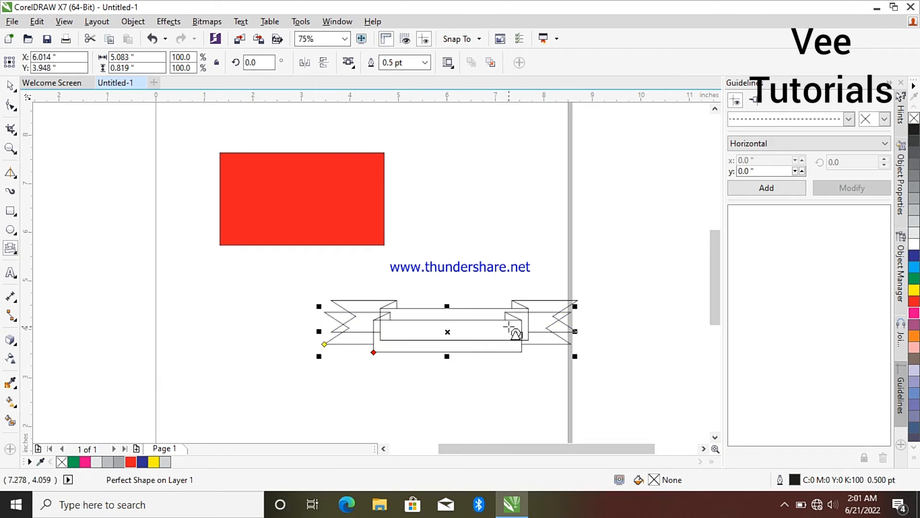
{"action": "left_click", "coordinate": [914, 302]}
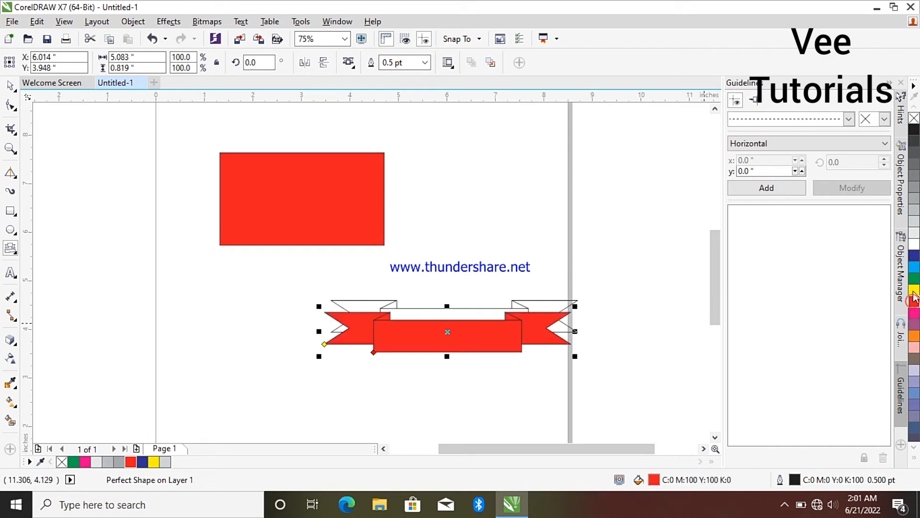
Step: Delete the red ribbon banner and the unfilled banner behind it
{"action": "left_click", "coordinate": [425, 315]}
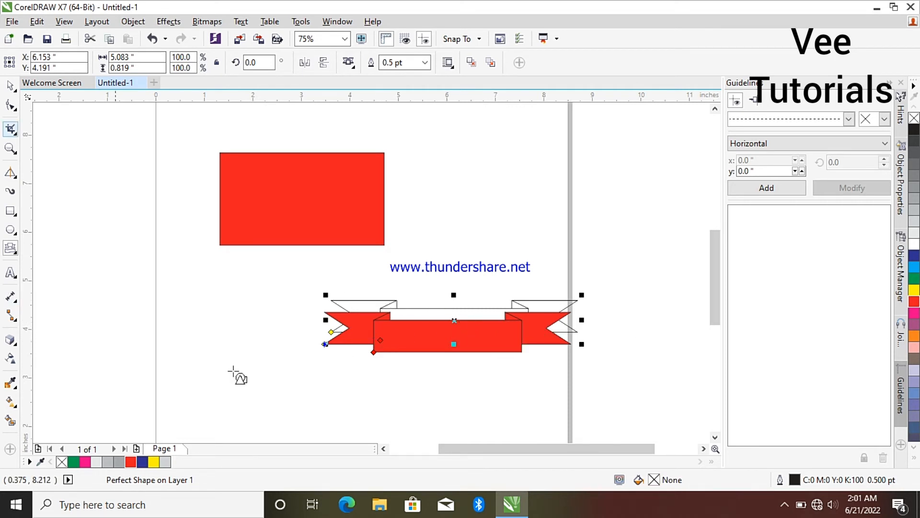
{"action": "right_click", "coordinate": [427, 339]}
{"action": "left_click", "coordinate": [460, 289]}
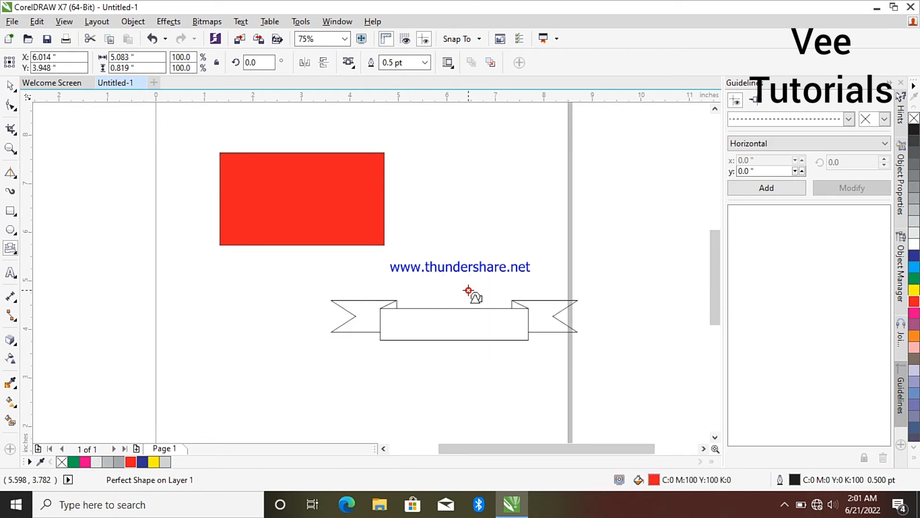
{"action": "right_click", "coordinate": [424, 320]}
{"action": "left_click", "coordinate": [459, 291]}
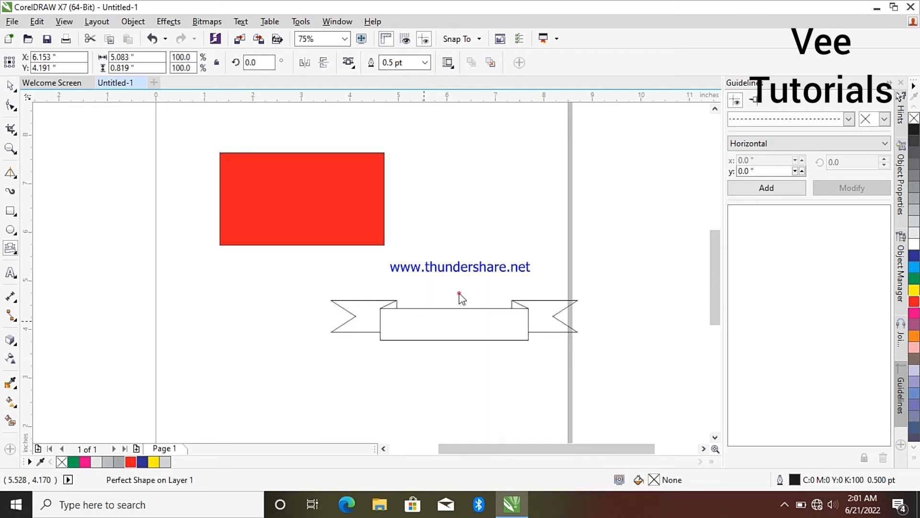
Step: Draw a rectangular speech-bubble callout about 3.08 by 2.33 inches and move it up across the page's right edge
{"action": "left_click", "coordinate": [17, 254]}
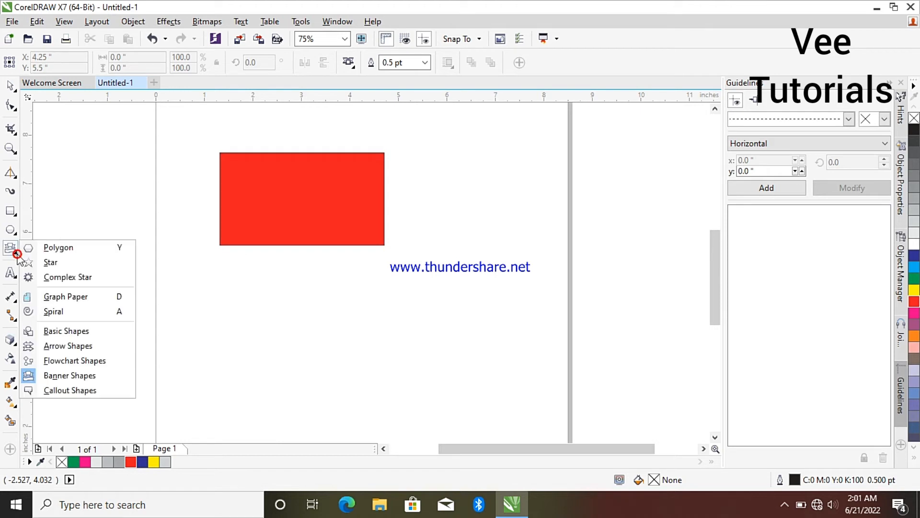
{"action": "left_click", "coordinate": [71, 391]}
{"action": "left_click_drag", "start_coordinate": [408, 278], "coordinate": [563, 393]}
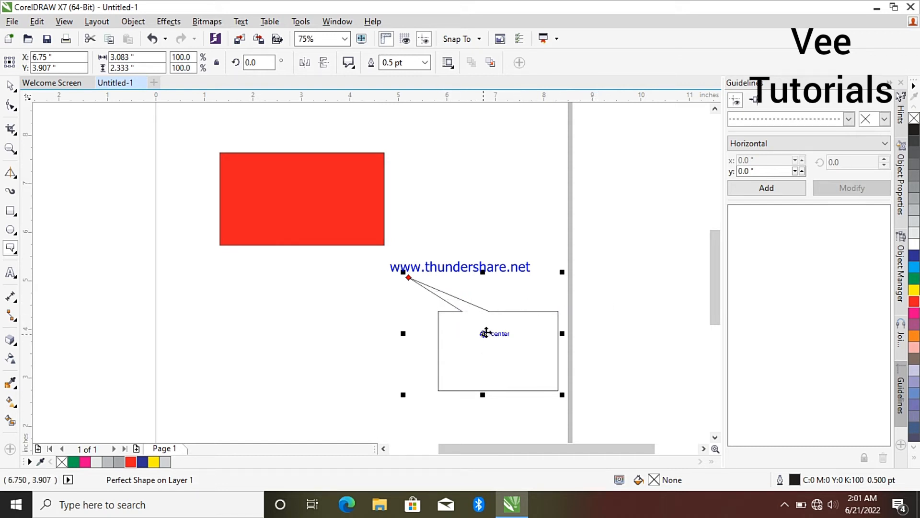
{"action": "left_click_drag", "start_coordinate": [483, 335], "coordinate": [517, 250]}
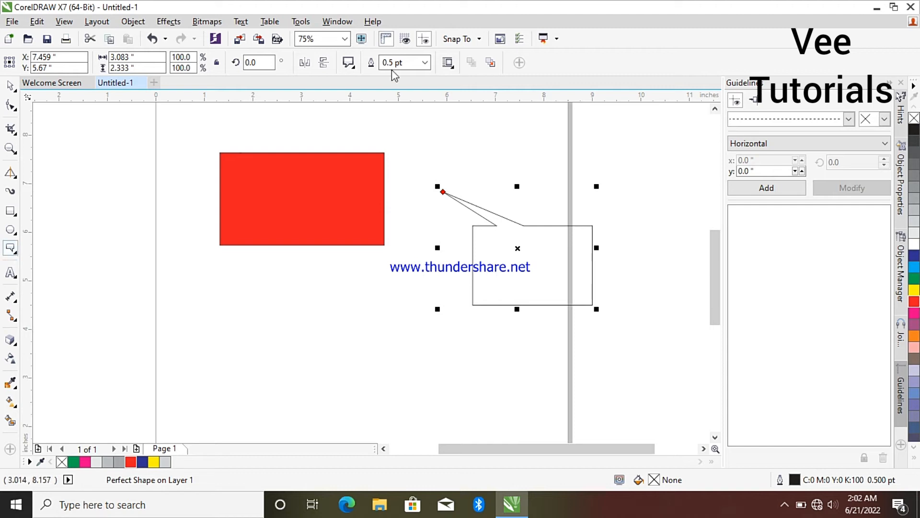
Step: Draw a cloud thought-bubble callout about 1.7 by 1.07 inches below the red rectangle
{"action": "left_click", "coordinate": [354, 66]}
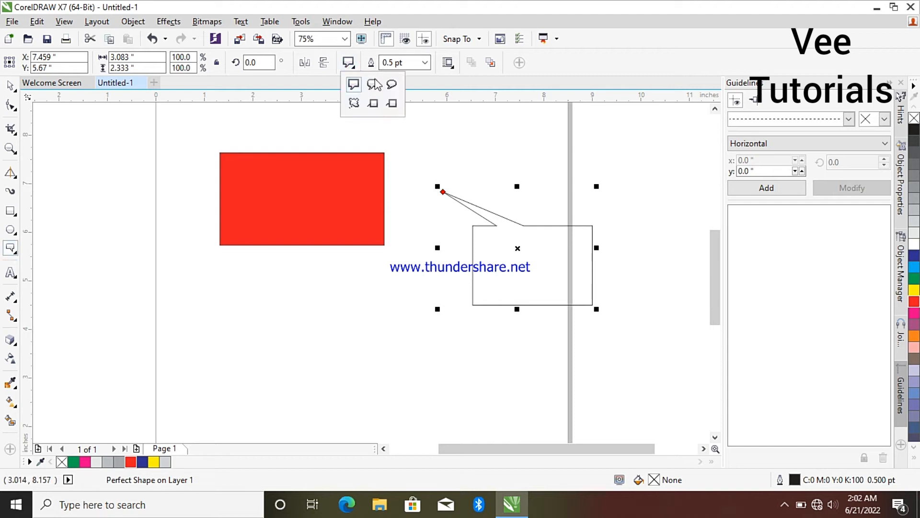
{"action": "left_click", "coordinate": [354, 103]}
{"action": "left_click_drag", "start_coordinate": [334, 300], "coordinate": [434, 360]}
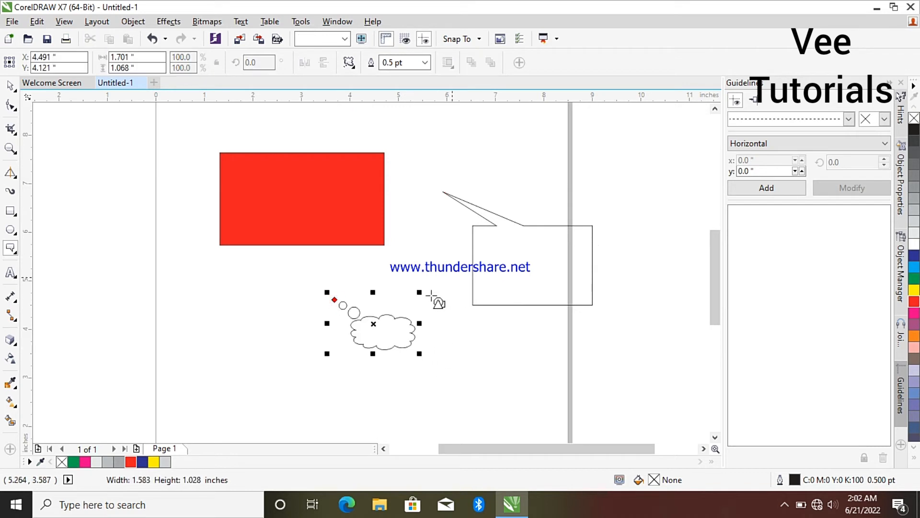
Step: Draw a straight-line callout about 2.5 by 1.19 inches near the page's left edge and a bent-line callout about 4.28 by 1.35 inches above the speech bubble
{"action": "left_click", "coordinate": [350, 65]}
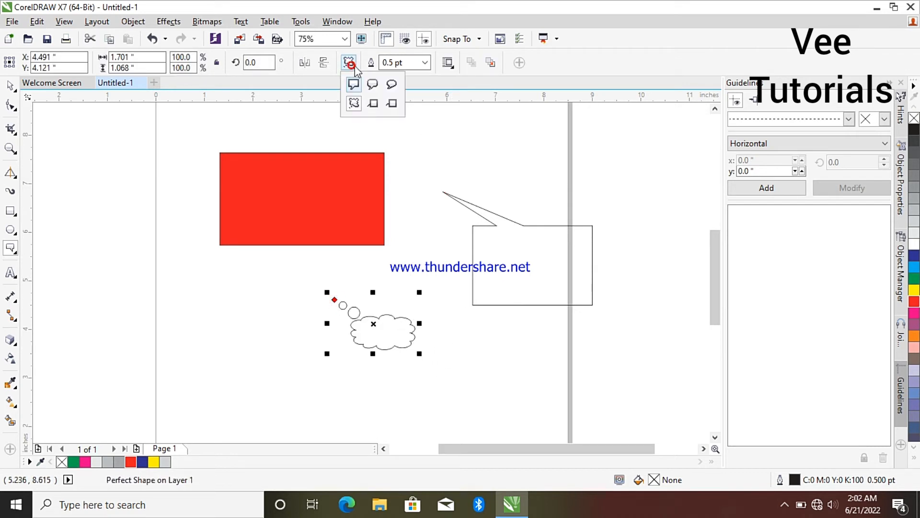
{"action": "left_click", "coordinate": [376, 100]}
{"action": "left_click_drag", "start_coordinate": [138, 294], "coordinate": [268, 361]}
{"action": "left_click", "coordinate": [351, 65]}
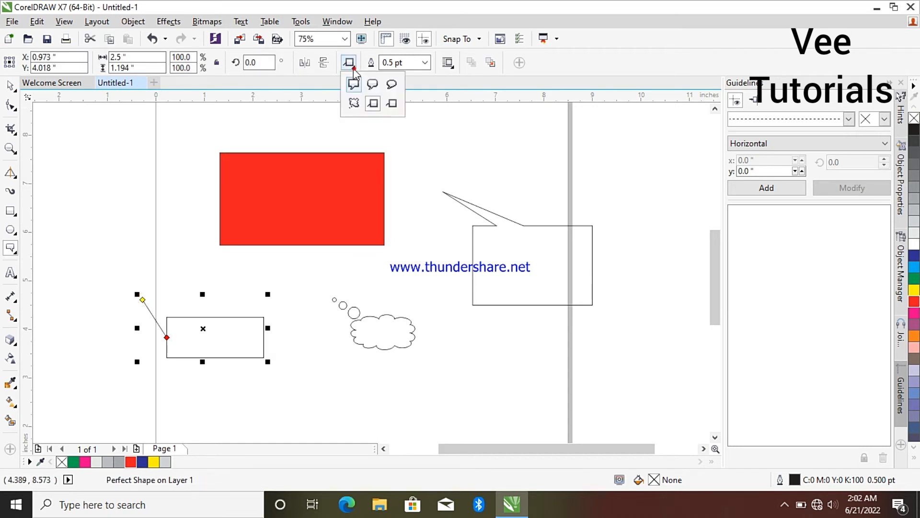
{"action": "left_click", "coordinate": [396, 101]}
{"action": "left_click_drag", "start_coordinate": [437, 138], "coordinate": [653, 211]}
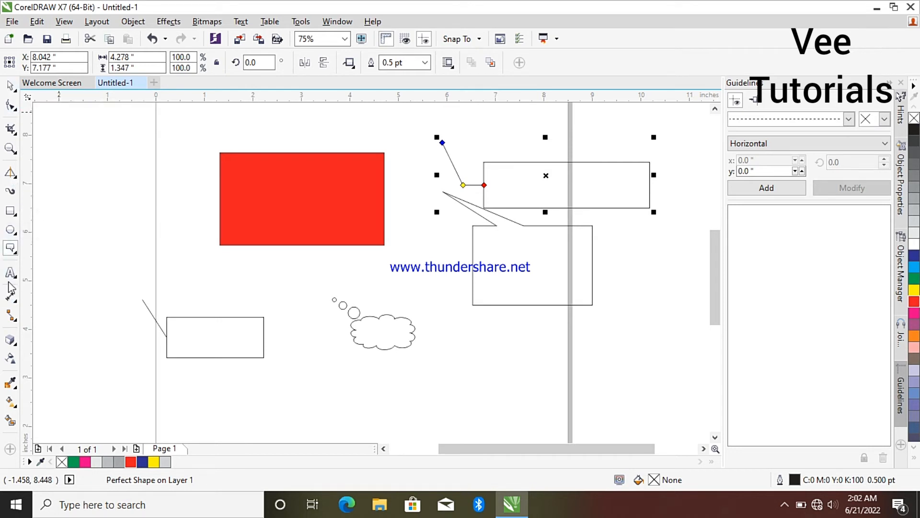
Step: Draw a table of 3 rows and 4 columns, about 5.26 by 3.69 inches, over the page's left edge
{"action": "left_click", "coordinate": [16, 252]}
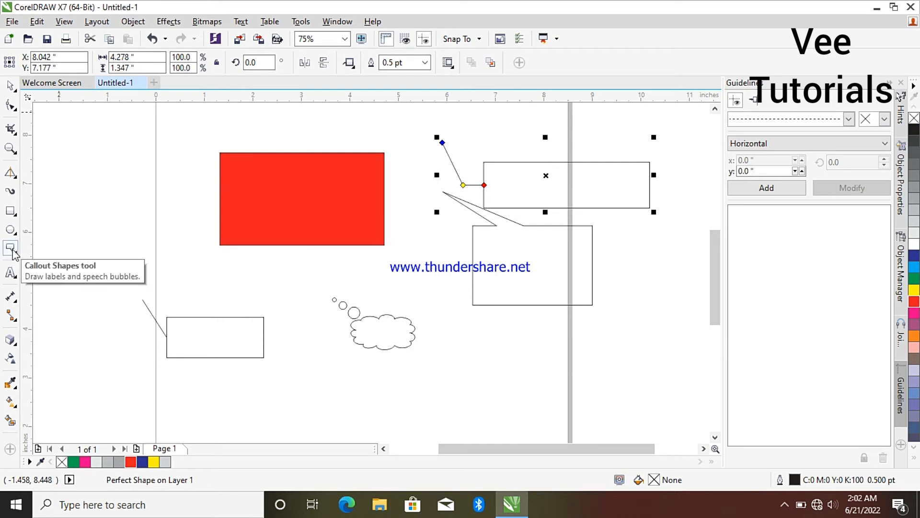
{"action": "left_click", "coordinate": [17, 278]}
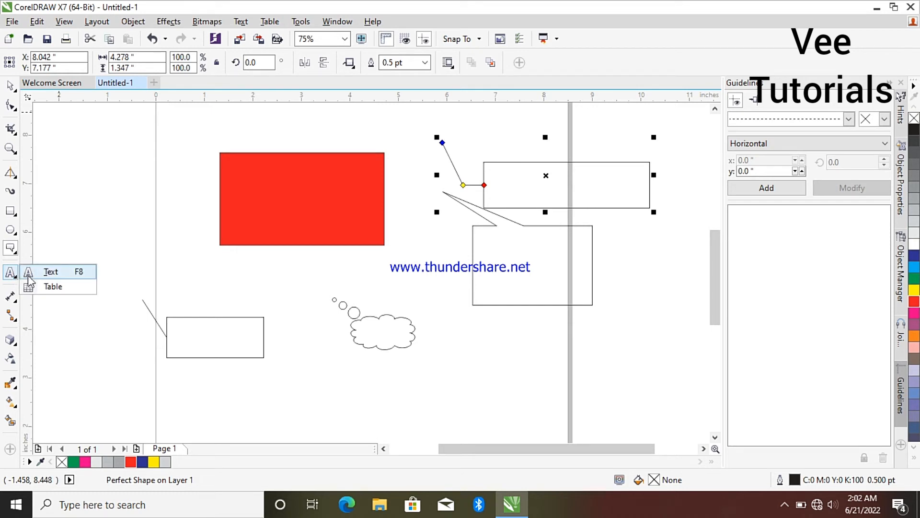
{"action": "left_click", "coordinate": [52, 286]}
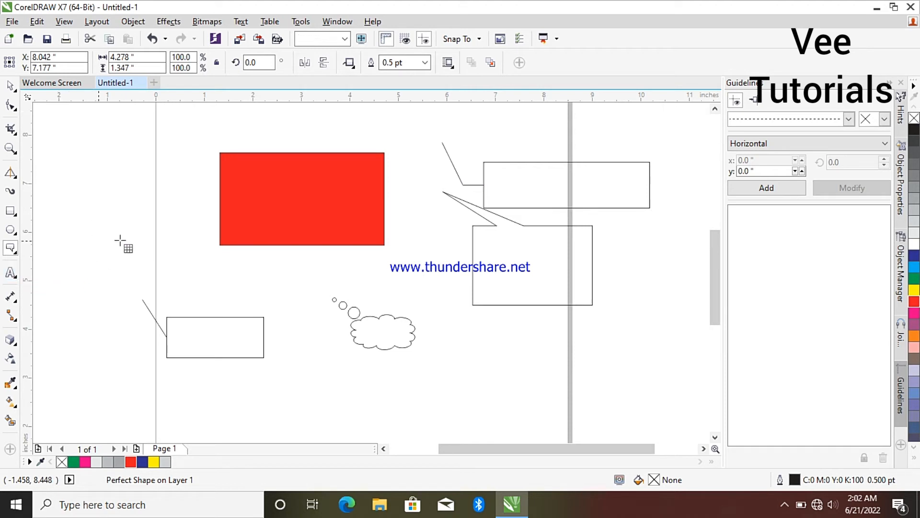
{"action": "left_click_drag", "start_coordinate": [99, 221], "coordinate": [354, 401]}
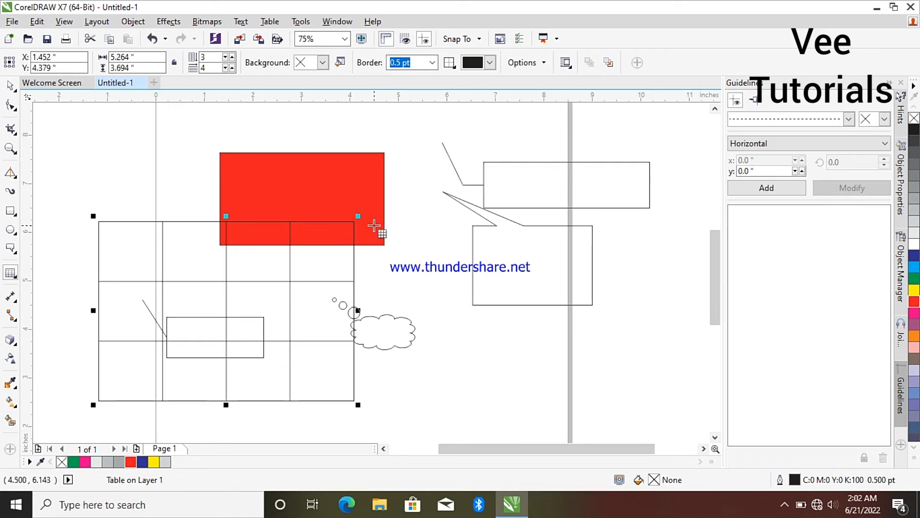
Step: Set the table's border selection to All and draw a second 3-row, 4-column table about 3.18 by 2.63 inches over the page's right edge
{"action": "left_click", "coordinate": [323, 63]}
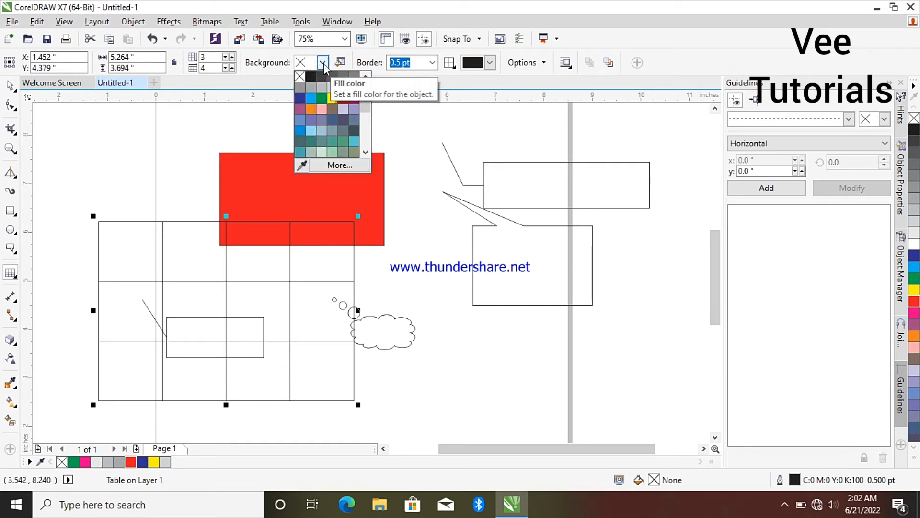
{"action": "left_click", "coordinate": [323, 63]}
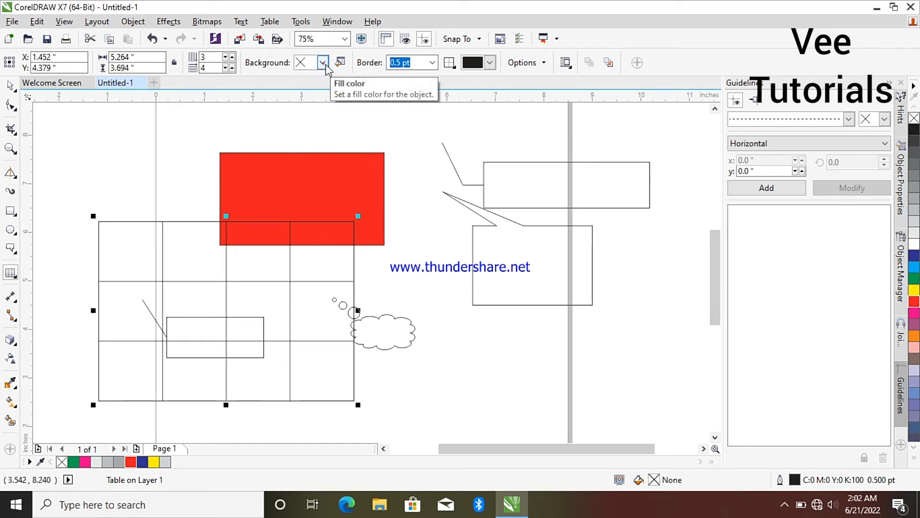
{"action": "left_click", "coordinate": [450, 63]}
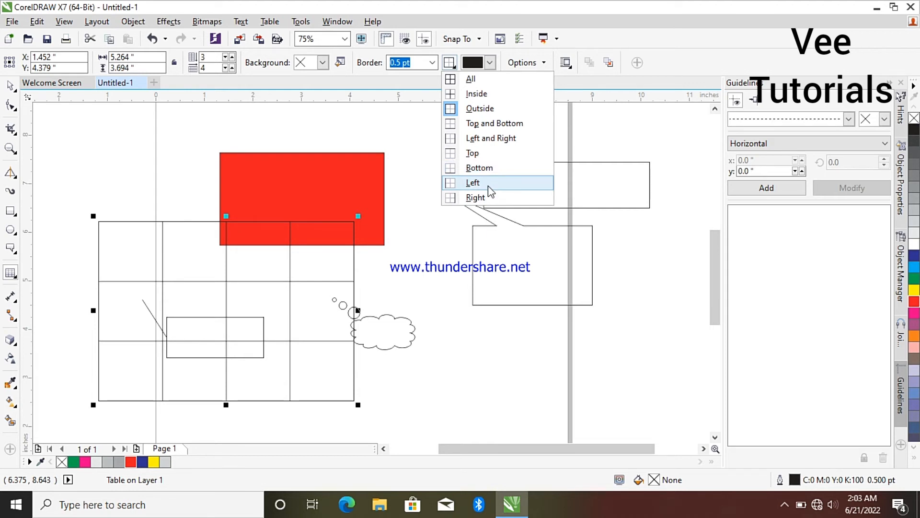
{"action": "left_click", "coordinate": [494, 82]}
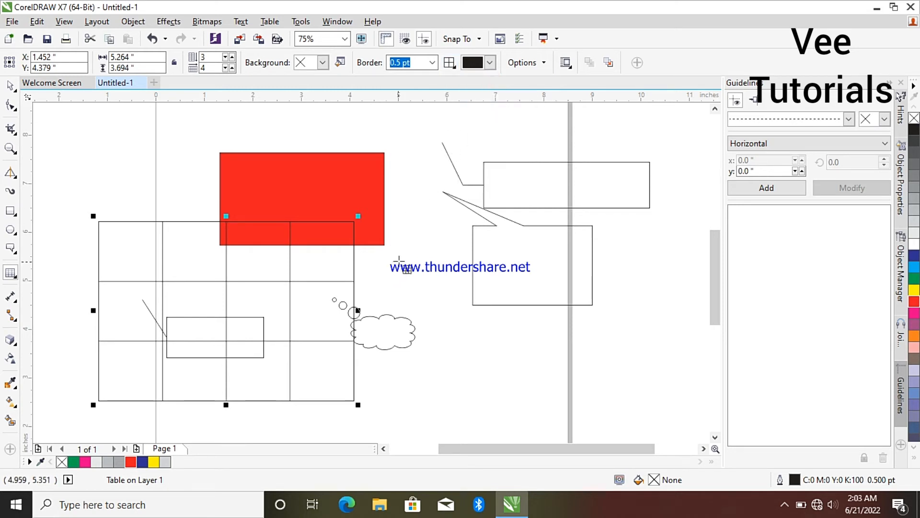
{"action": "left_click_drag", "start_coordinate": [513, 262], "coordinate": [669, 390]}
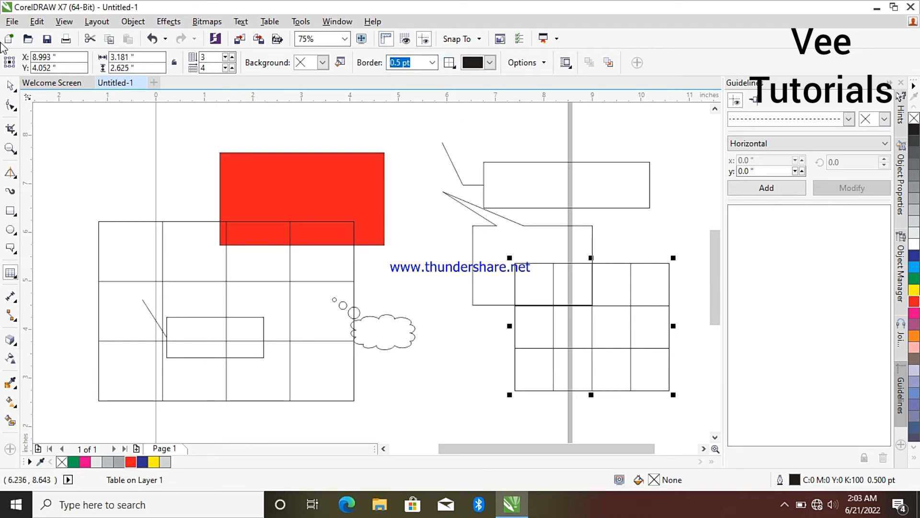
Step: Delete both the small table at the page's right edge and the large table at its left edge
{"action": "left_click", "coordinate": [10, 86]}
{"action": "right_click", "coordinate": [631, 326]}
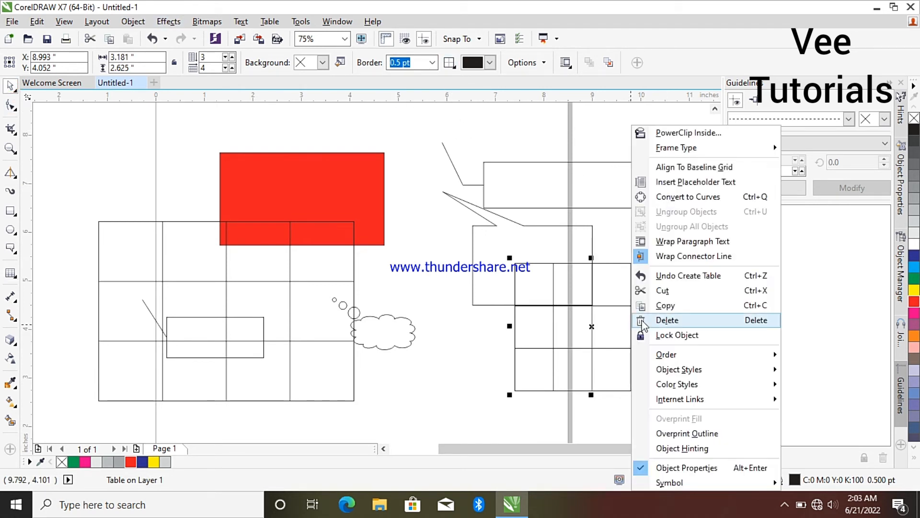
{"action": "left_click", "coordinate": [655, 318]}
{"action": "right_click", "coordinate": [280, 315]}
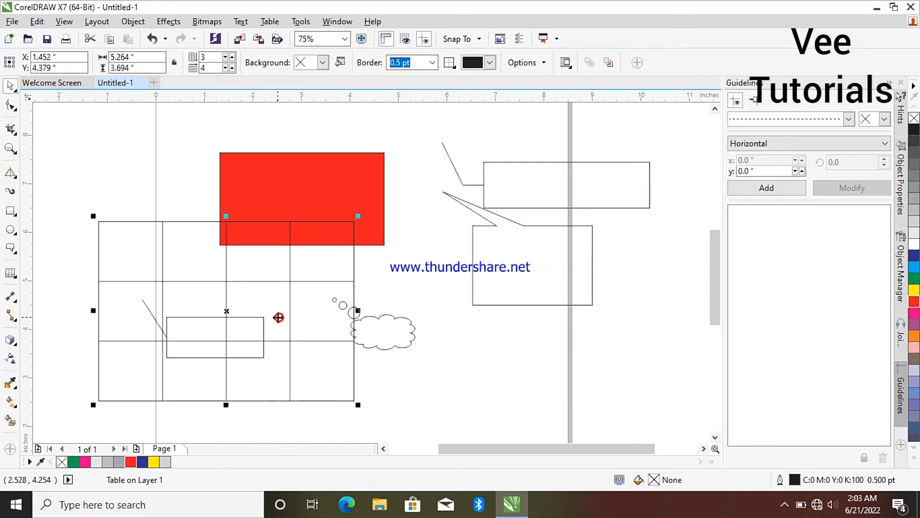
{"action": "left_click", "coordinate": [307, 320]}
Step: Delete the straight-line callout near the page's left edge and the cloud thought bubble
{"action": "left_click", "coordinate": [243, 333]}
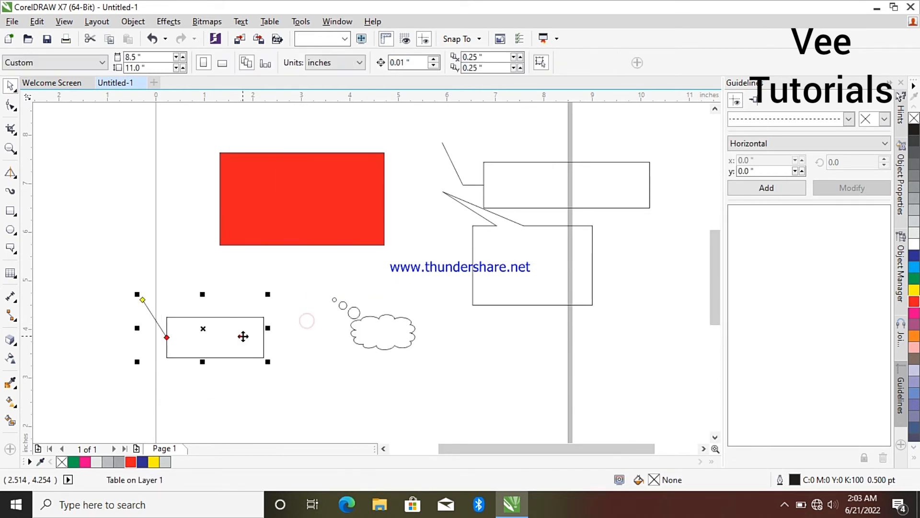
{"action": "right_click", "coordinate": [242, 333]}
{"action": "left_click", "coordinate": [290, 290]}
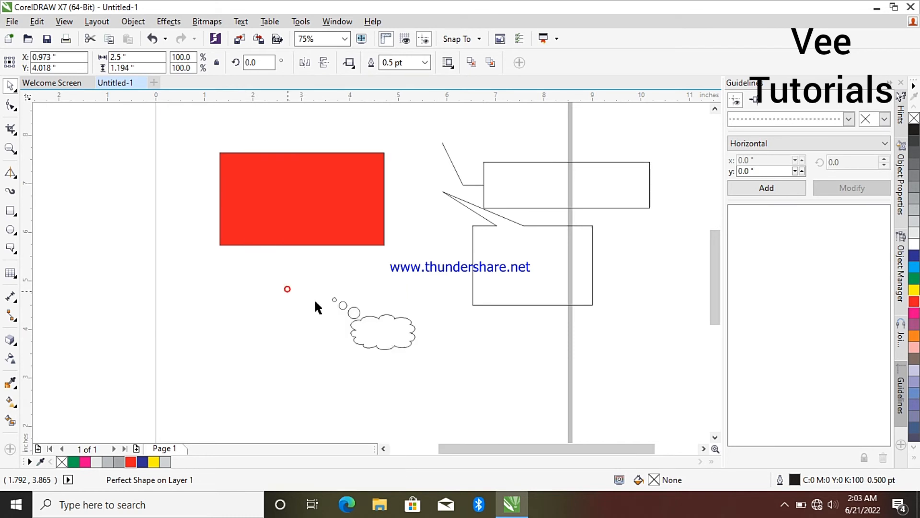
{"action": "left_click", "coordinate": [387, 336]}
{"action": "right_click", "coordinate": [387, 336]}
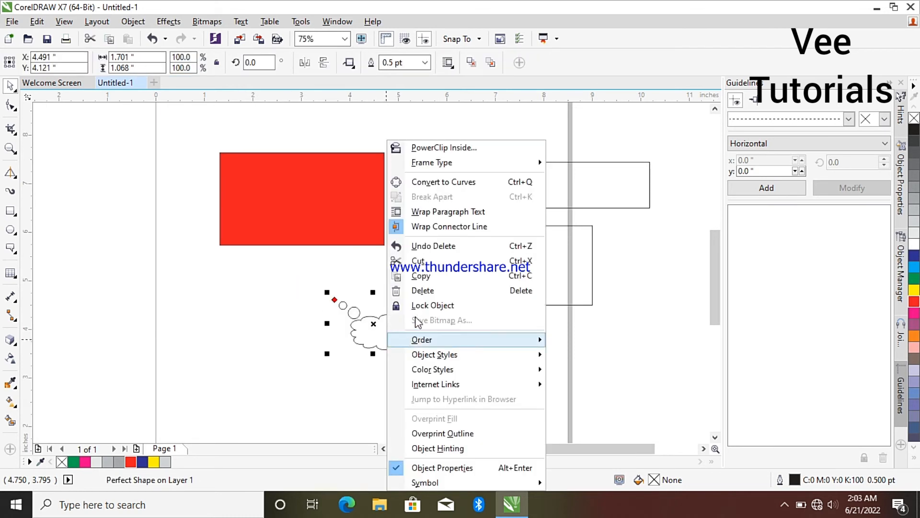
{"action": "left_click", "coordinate": [425, 289]}
Step: Delete the rectangular speech-bubble callout and the bent-line callout at the page's right edge
{"action": "right_click", "coordinate": [516, 273]}
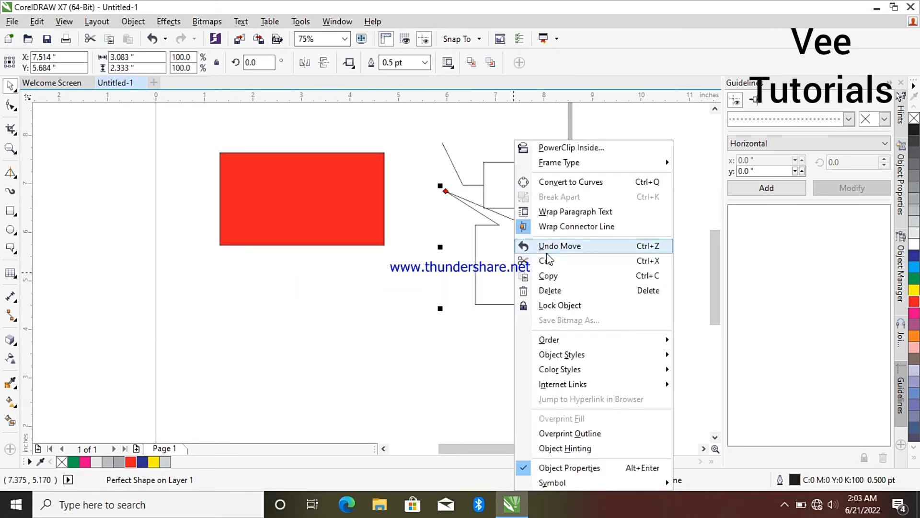
{"action": "left_click", "coordinate": [527, 290]}
{"action": "left_click", "coordinate": [568, 192]}
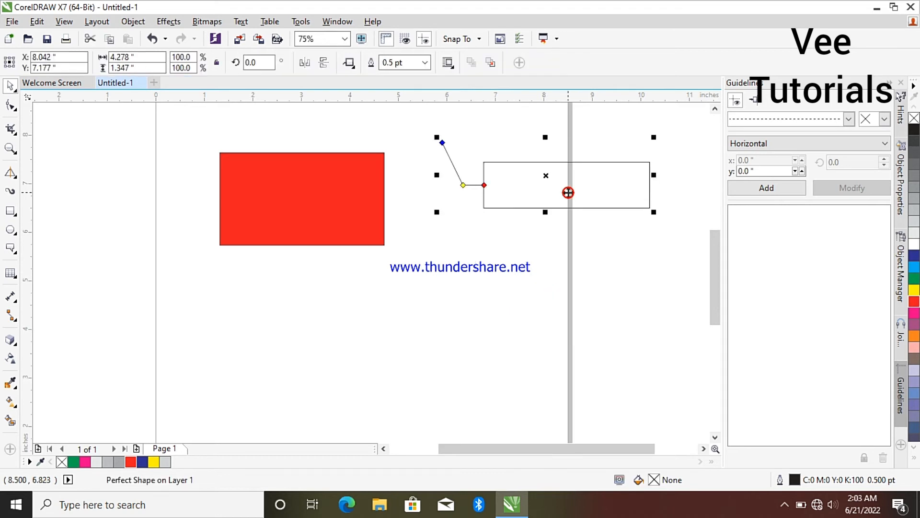
{"action": "right_click", "coordinate": [567, 192]}
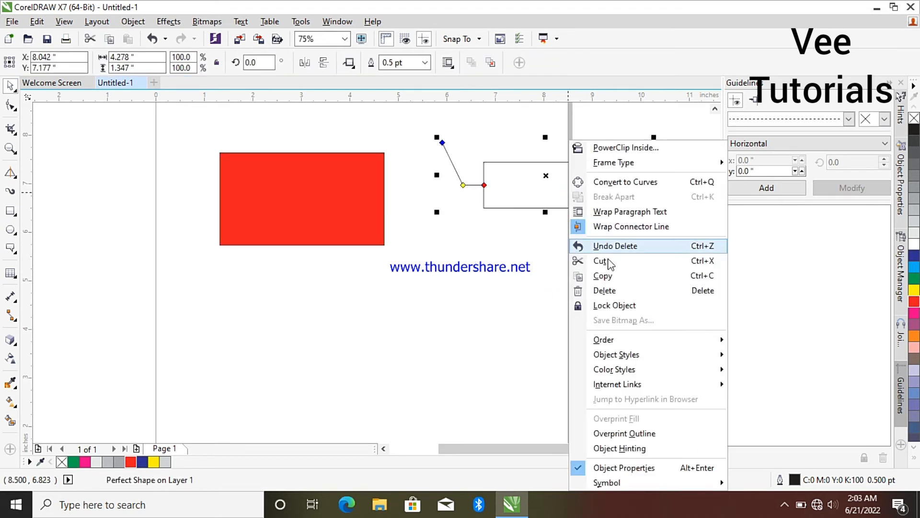
{"action": "left_click", "coordinate": [605, 290]}
Step: Add the artistic text "tryuioplbj'pouihufxdhxdgjvhggc" below the red rectangle with the Text tool
{"action": "left_click", "coordinate": [11, 272]}
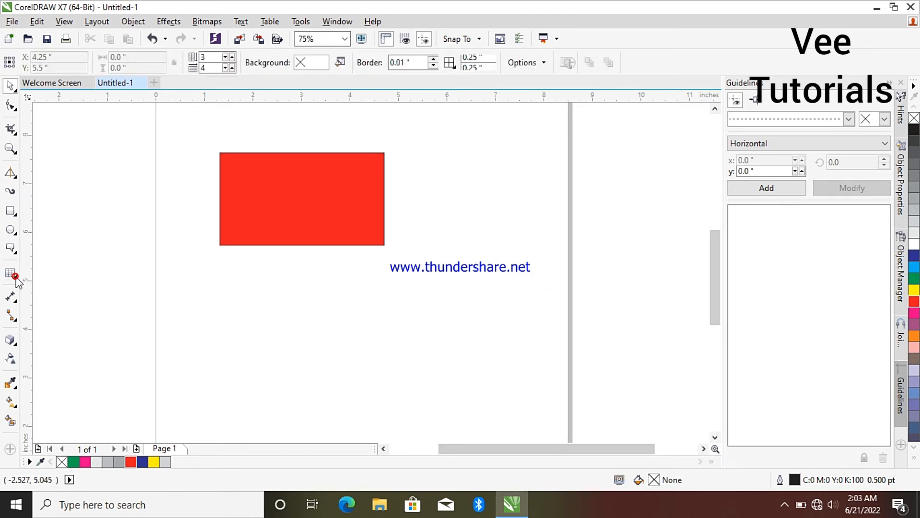
{"action": "left_click", "coordinate": [16, 277]}
{"action": "left_click", "coordinate": [37, 271]}
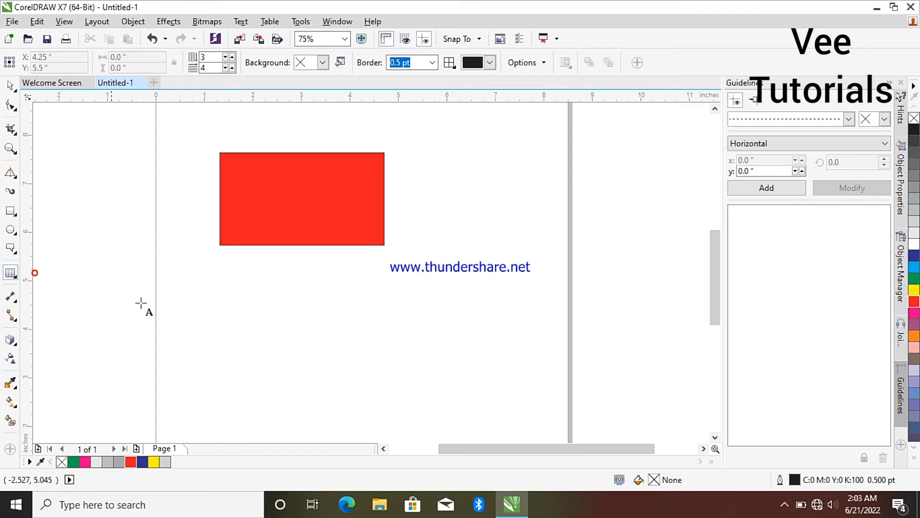
{"action": "left_click", "coordinate": [230, 335]}
{"action": "type", "text": "tryu"}
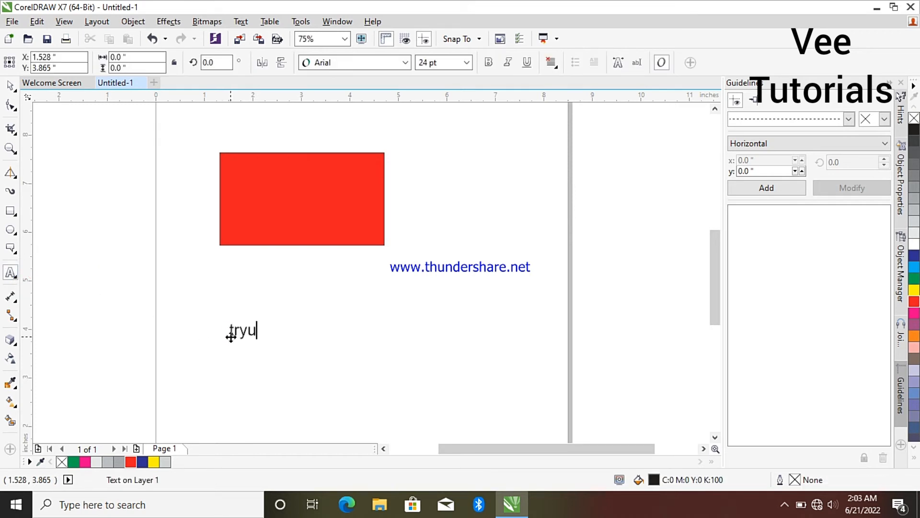
{"action": "type", "text": "ioplbj'pouihufxdhxd"}
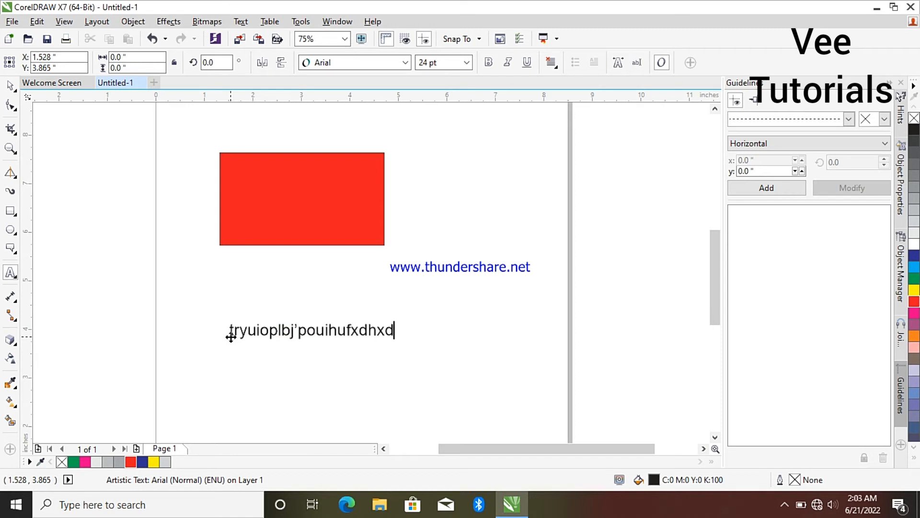
{"action": "type", "text": "gjvhggd"}
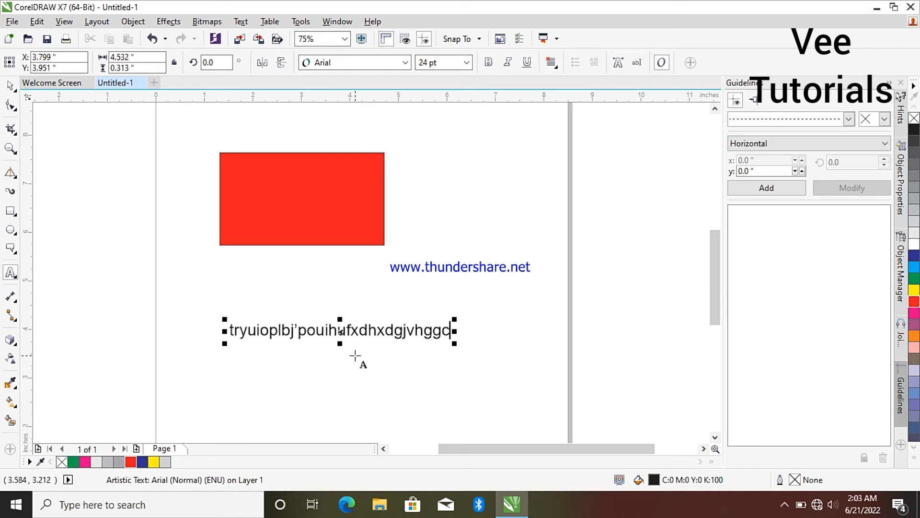
Step: Squeeze the text line horizontally to about 3.4 inches wide and delete the letter x after "pouihuf"
{"action": "left_click", "coordinate": [352, 334]}
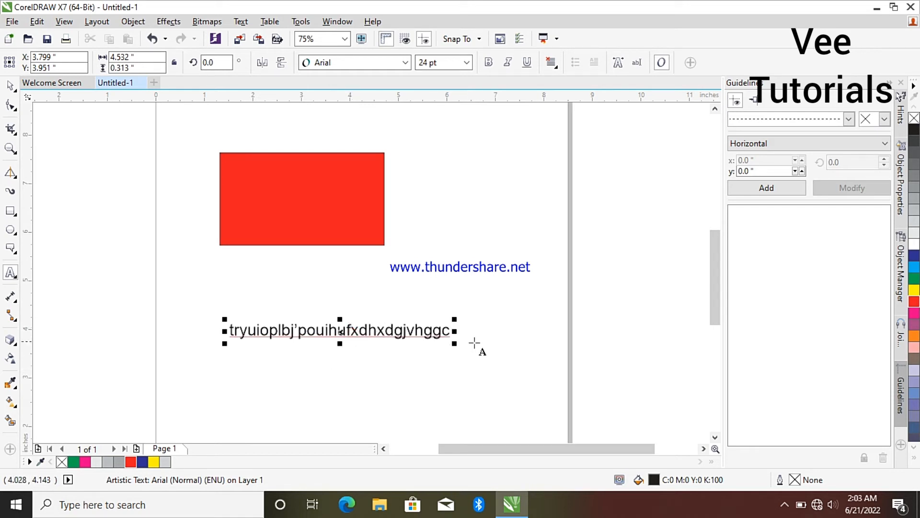
{"action": "left_click_drag", "start_coordinate": [453, 332], "coordinate": [399, 332]}
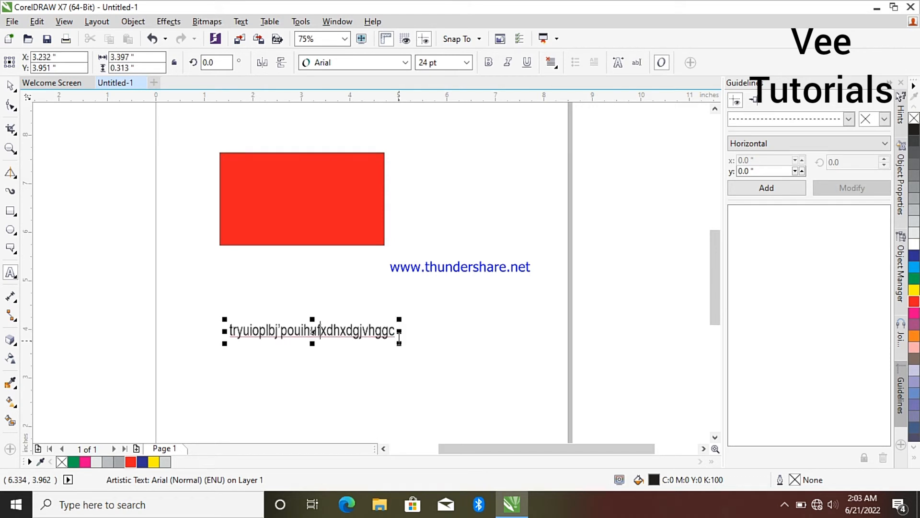
{"action": "key", "text": "Delete"}
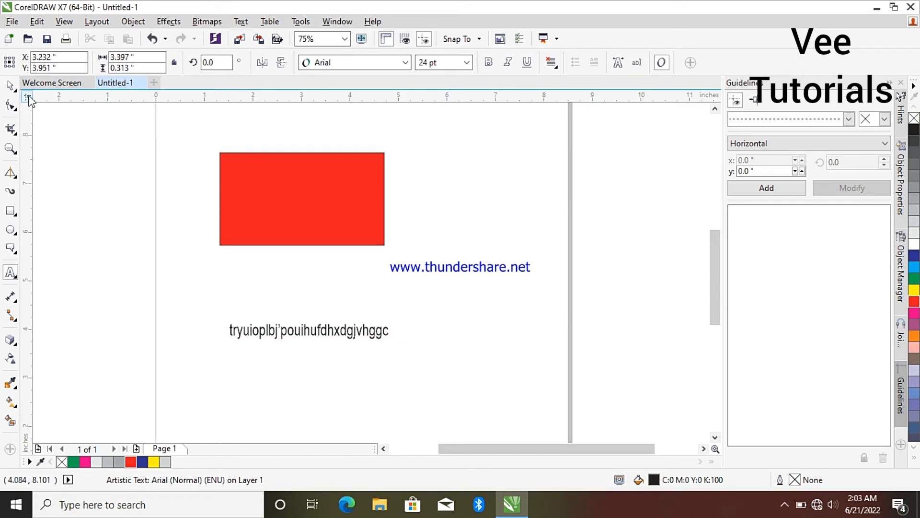
Step: Delete the whole practice text object below the red rectangle
{"action": "left_click", "coordinate": [16, 87]}
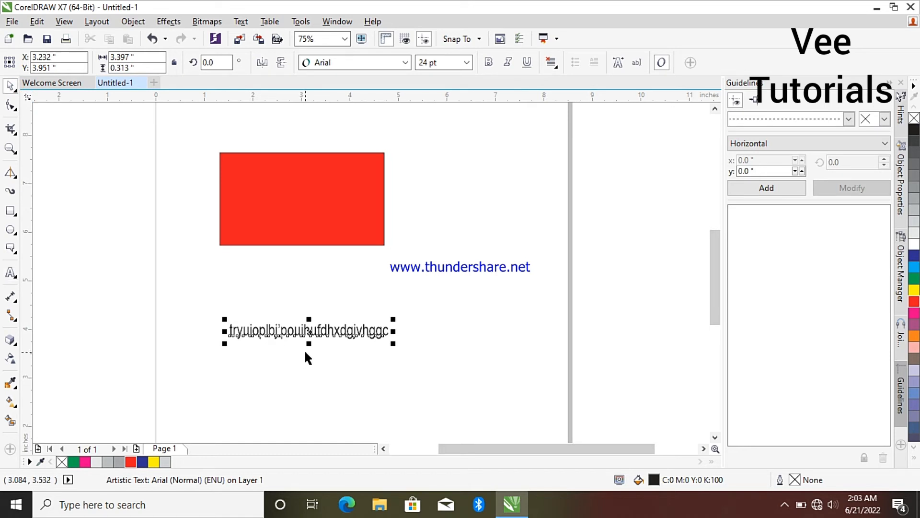
{"action": "key", "text": "Delete"}
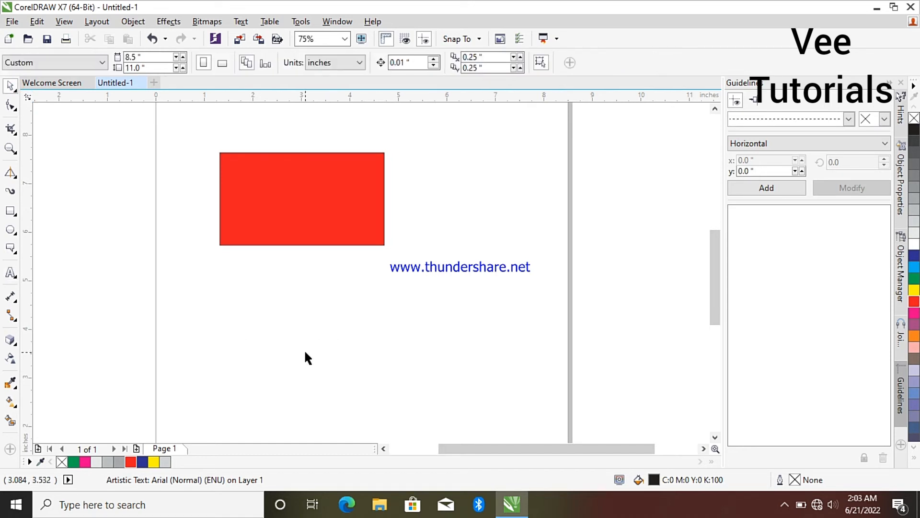
{"action": "left_click", "coordinate": [312, 177]}
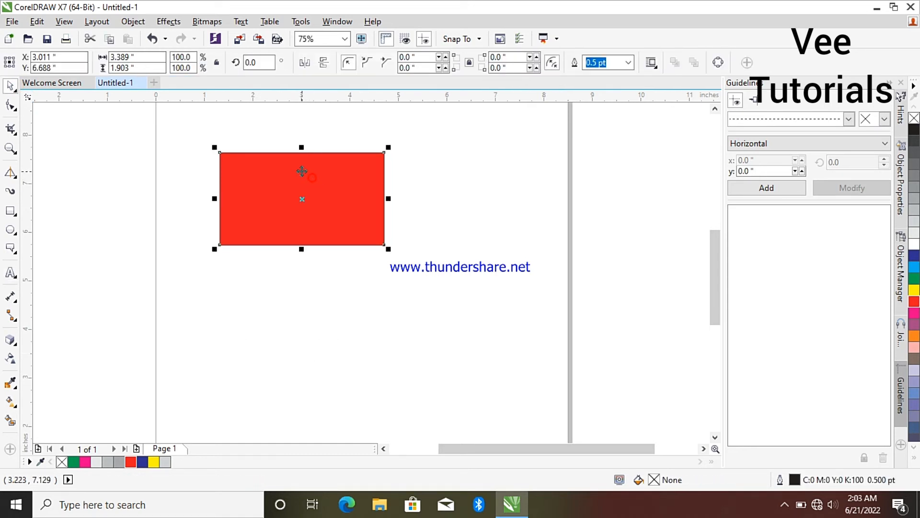
{"action": "scroll", "coordinate": [279, 156], "scroll_direction": "up", "scroll_amount": 1}
{"action": "scroll", "coordinate": [277, 167], "scroll_direction": "down", "scroll_amount": 1}
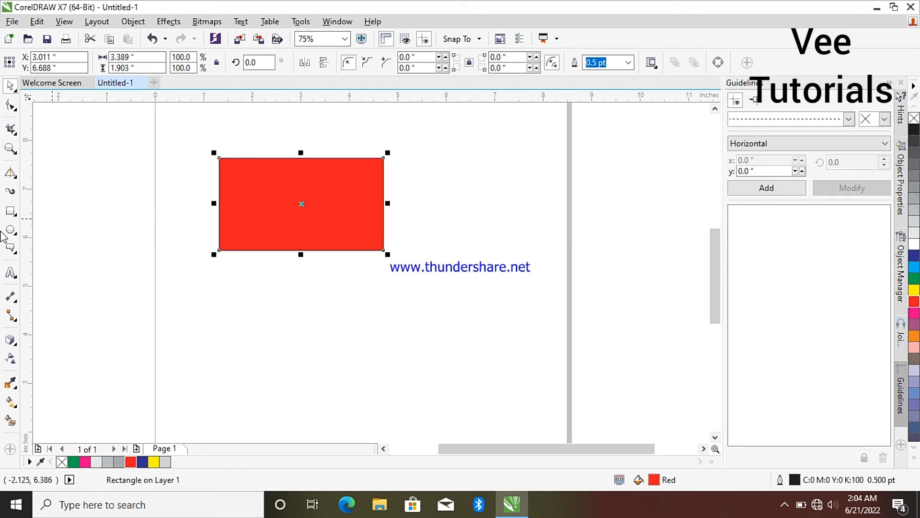
Step: Draw two slanted Parallel Dimension lines, one about 5.99 inches below the red rectangle and one about 5.59 inches crossing the page's right edge
{"action": "left_click", "coordinate": [16, 300]}
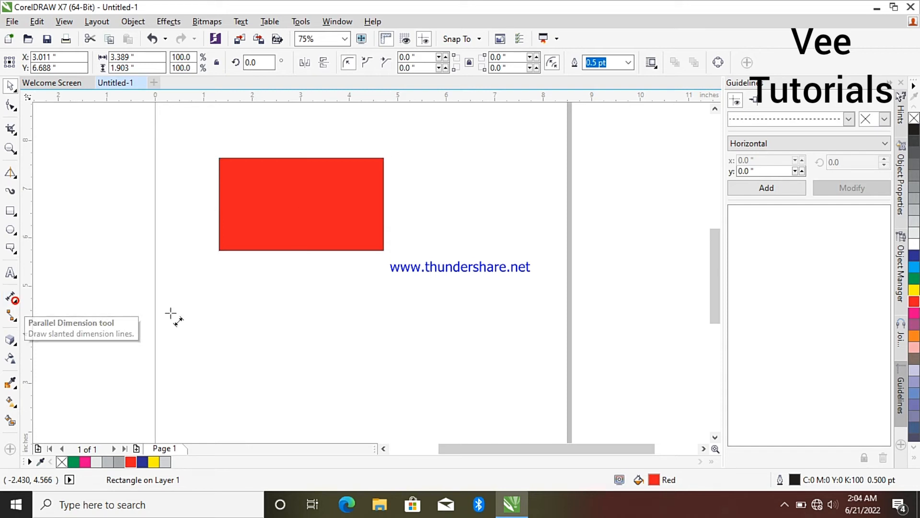
{"action": "left_click_drag", "start_coordinate": [274, 324], "coordinate": [565, 357]}
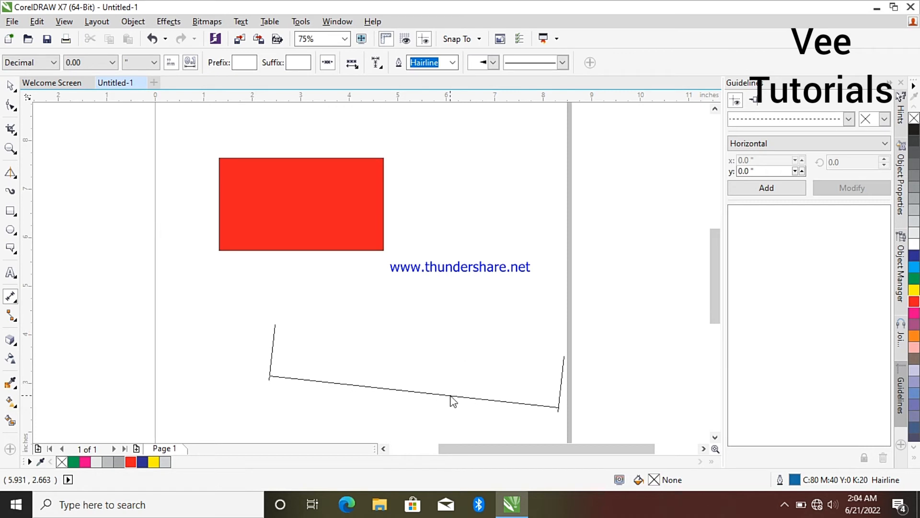
{"action": "left_click", "coordinate": [451, 399]}
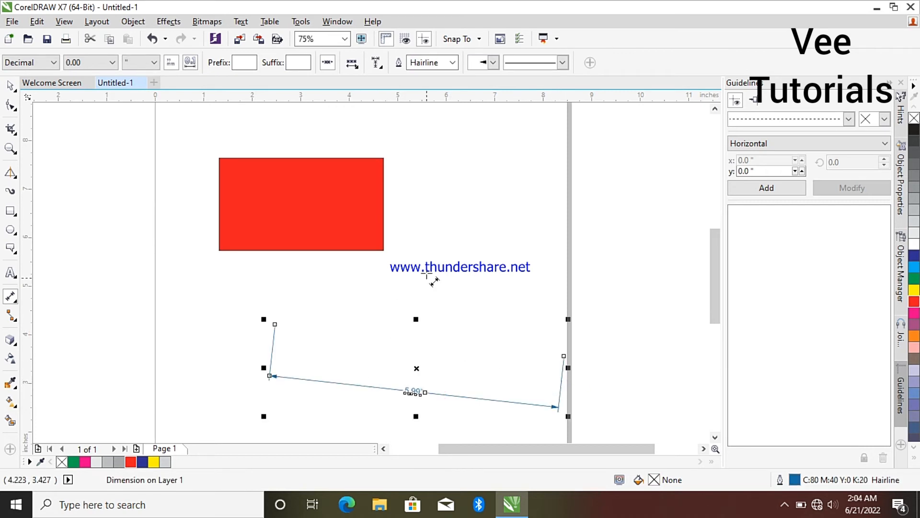
{"action": "left_click_drag", "start_coordinate": [430, 231], "coordinate": [698, 266]}
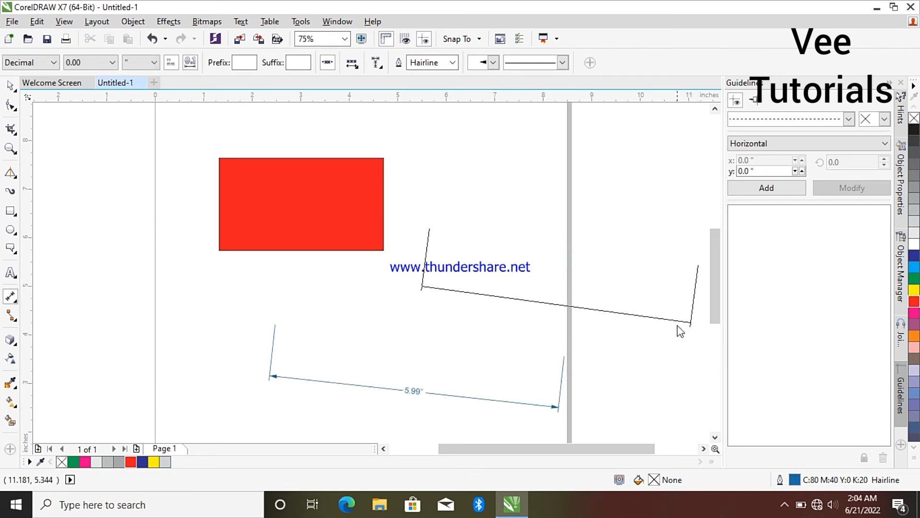
{"action": "left_click", "coordinate": [678, 352]}
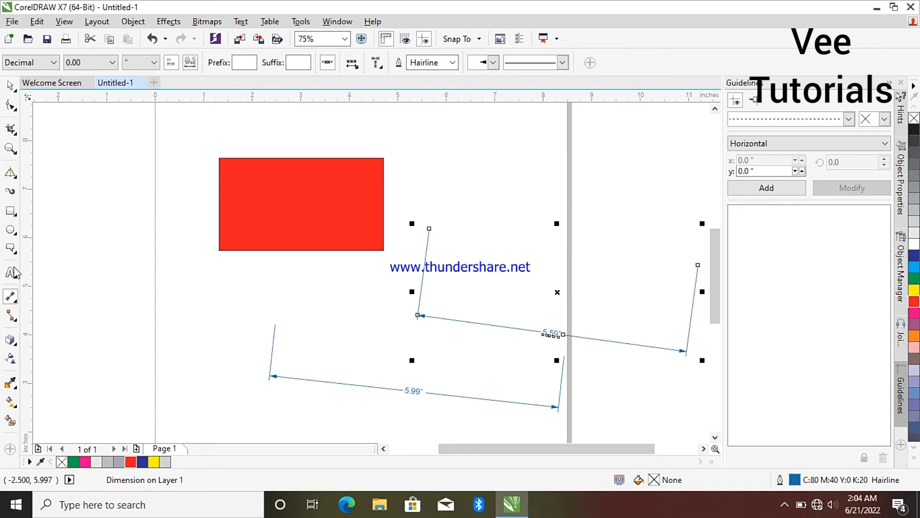
Step: Draw a vertical dimension of about 2.64 inches across the page's left edge with the Horizontal or Vertical Dimension tool
{"action": "left_click", "coordinate": [16, 302]}
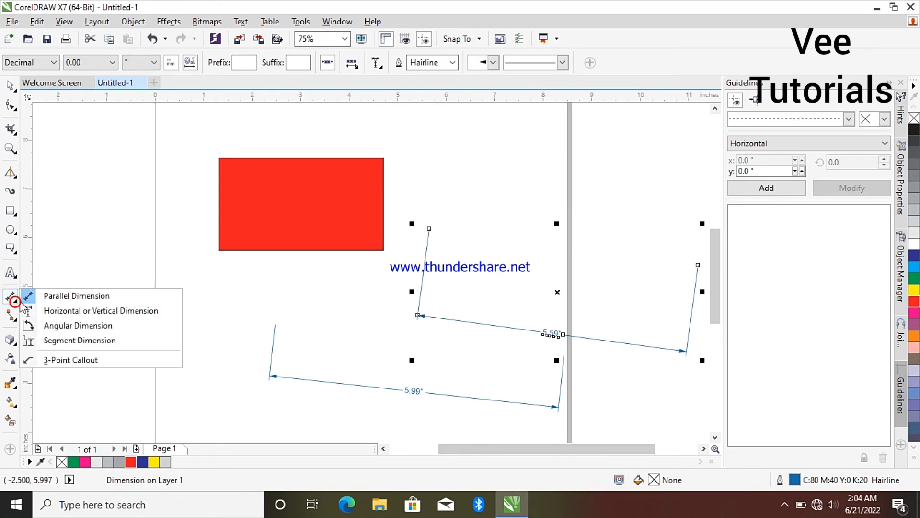
{"action": "left_click", "coordinate": [50, 312]}
{"action": "left_click", "coordinate": [109, 262]}
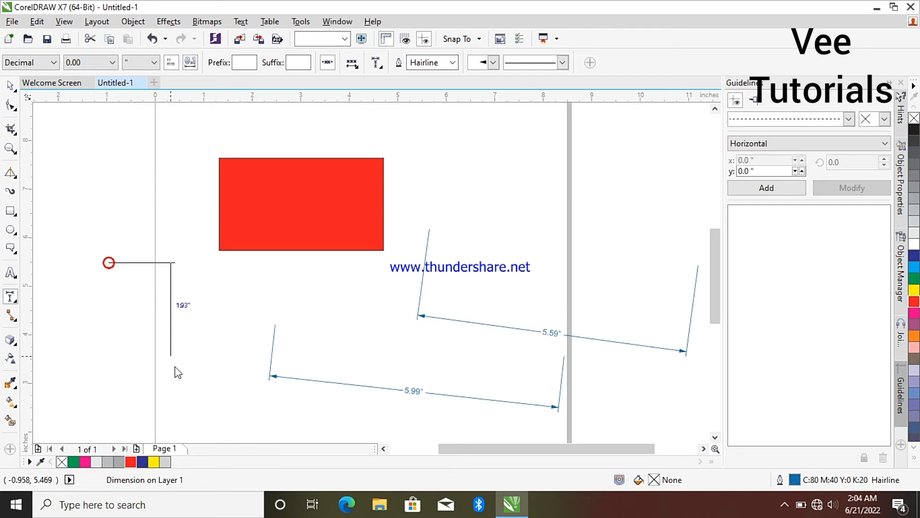
{"action": "left_click", "coordinate": [181, 391]}
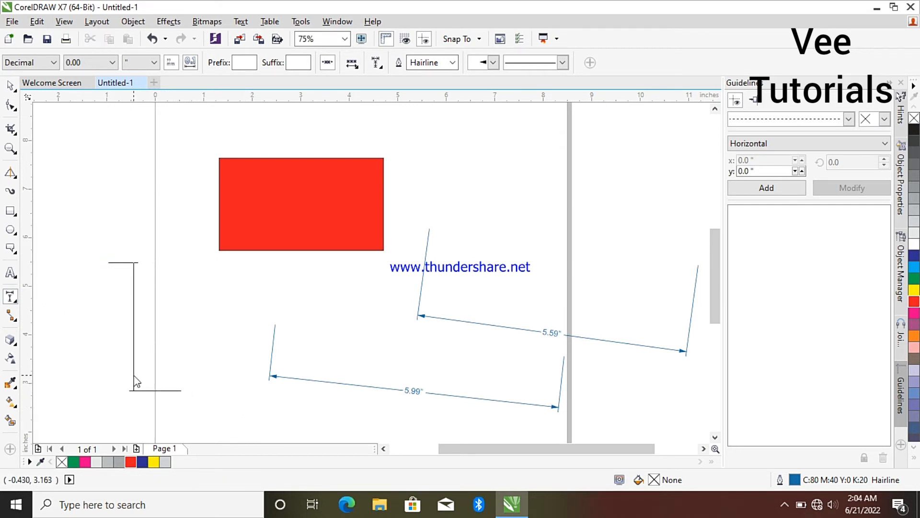
{"action": "left_click", "coordinate": [248, 398]}
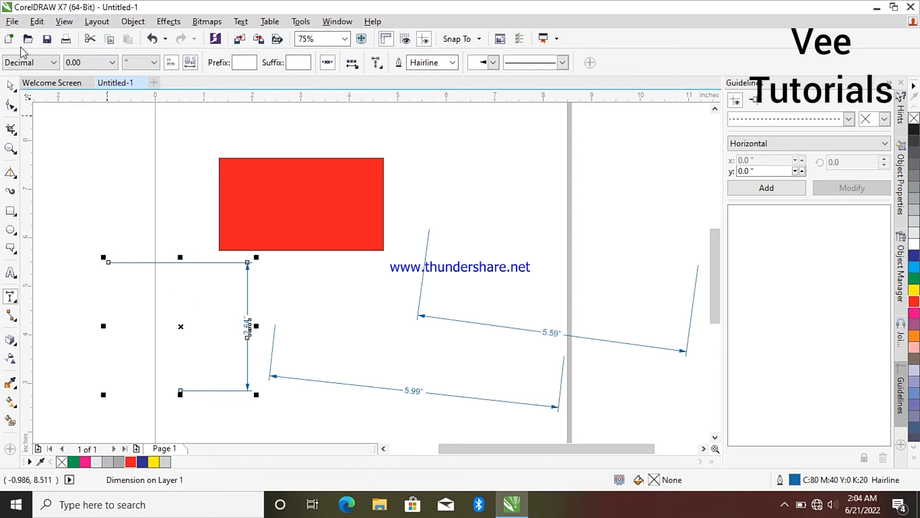
Step: Delete the vertical dimension at the page's left edge
{"action": "left_click", "coordinate": [195, 319]}
{"action": "left_click", "coordinate": [222, 263]}
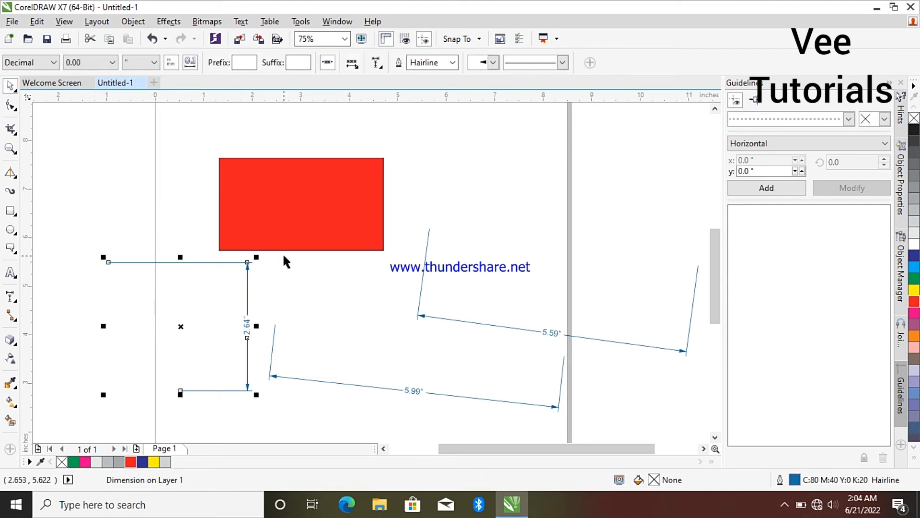
{"action": "key", "text": "Delete"}
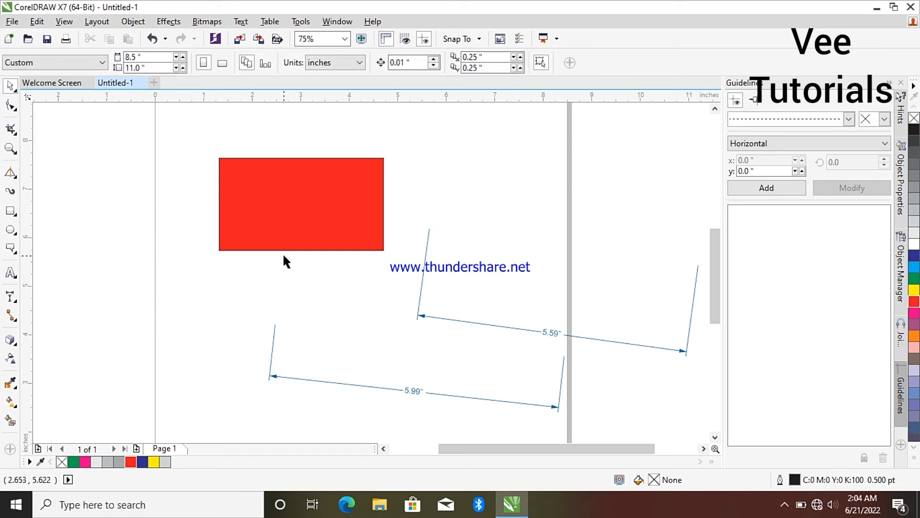
Step: Draw an Angular Dimension of about 34 degrees across the page's left edge, with its apex outside the page
{"action": "left_click", "coordinate": [17, 304]}
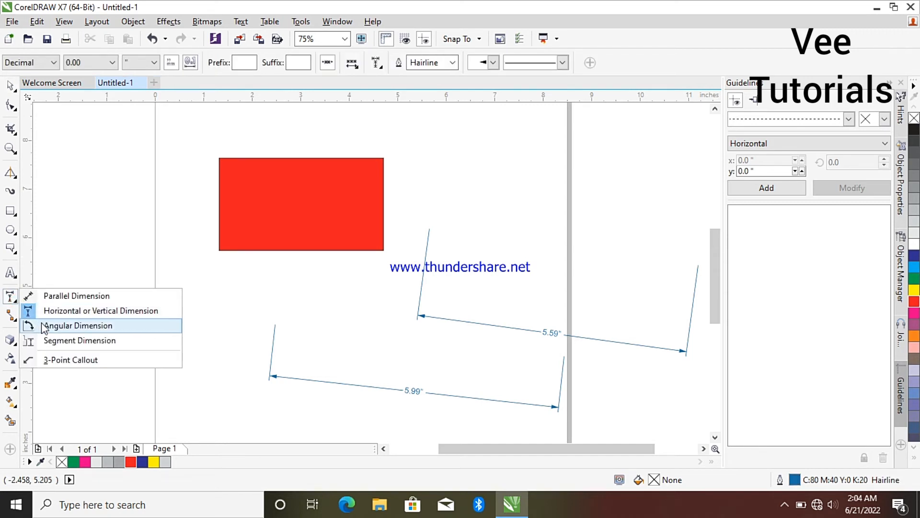
{"action": "left_click", "coordinate": [44, 326]}
{"action": "left_click", "coordinate": [94, 261]}
{"action": "left_click", "coordinate": [241, 357]}
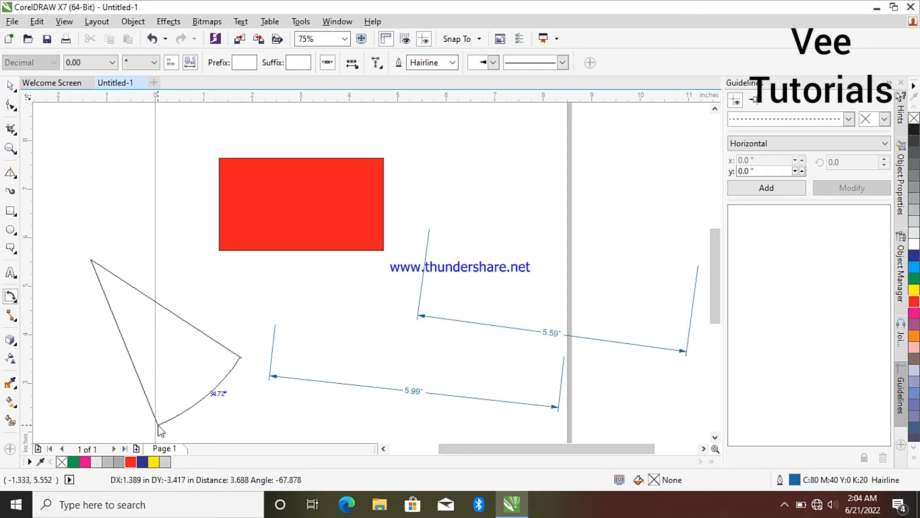
{"action": "left_click", "coordinate": [158, 424]}
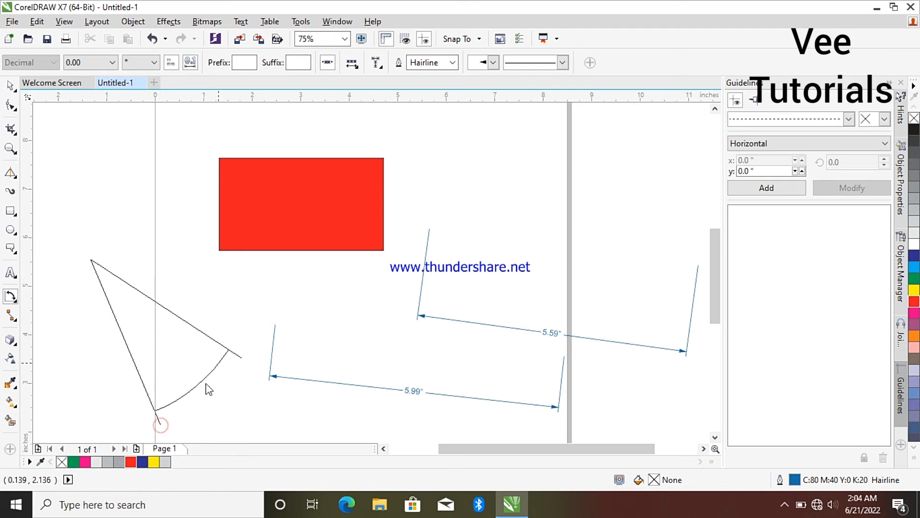
{"action": "left_click", "coordinate": [195, 410]}
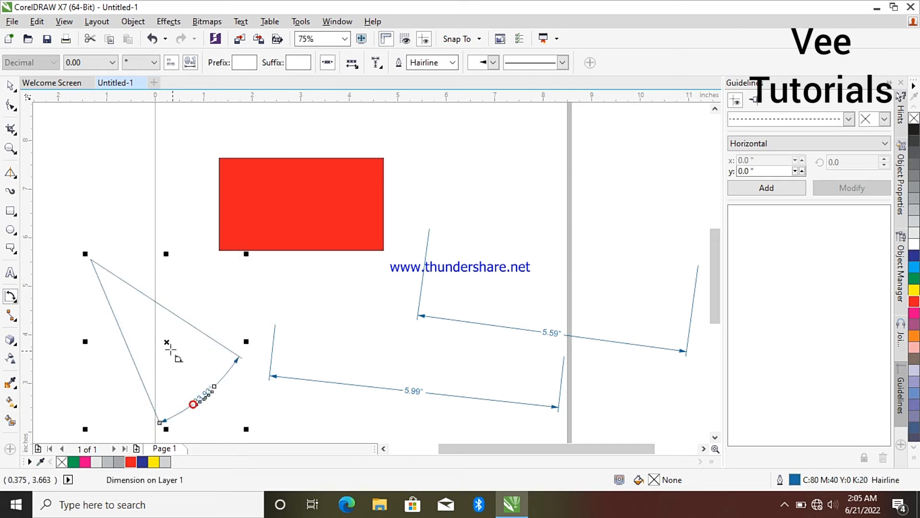
Step: Move the angular dimension upward and rotate it clockwise so its apex points up on the page's left edge
{"action": "left_click_drag", "start_coordinate": [166, 344], "coordinate": [166, 310]}
{"action": "left_click", "coordinate": [166, 310]}
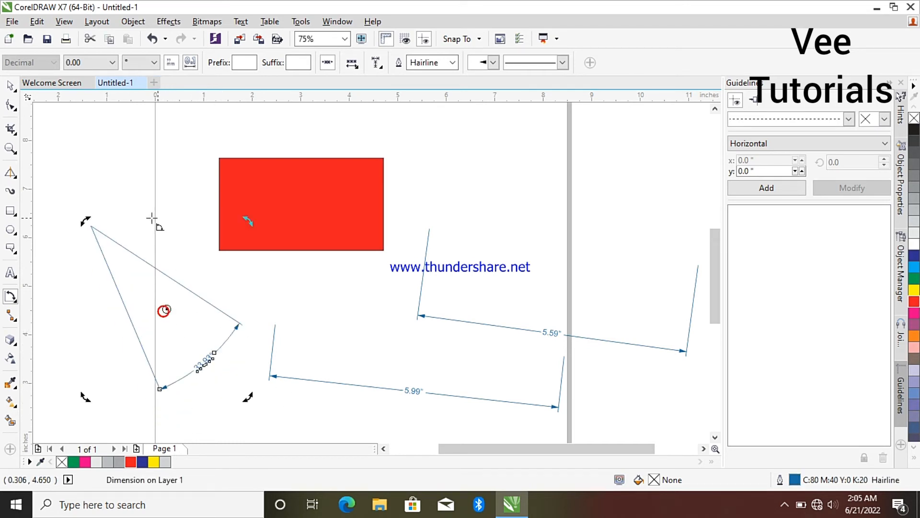
{"action": "left_click_drag", "start_coordinate": [85, 221], "coordinate": [154, 206]}
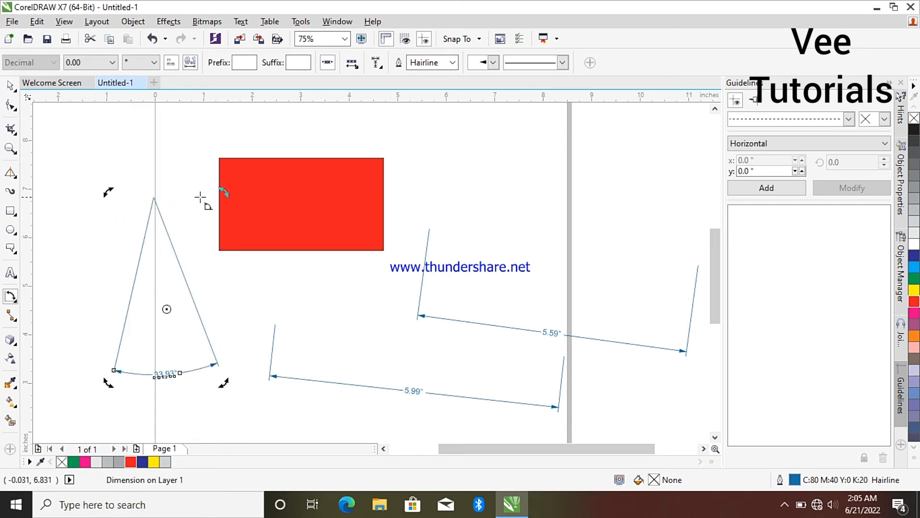
Step: Delete the rotated angular dimension at the page's left edge
{"action": "left_click", "coordinate": [9, 87]}
{"action": "right_click", "coordinate": [176, 253]}
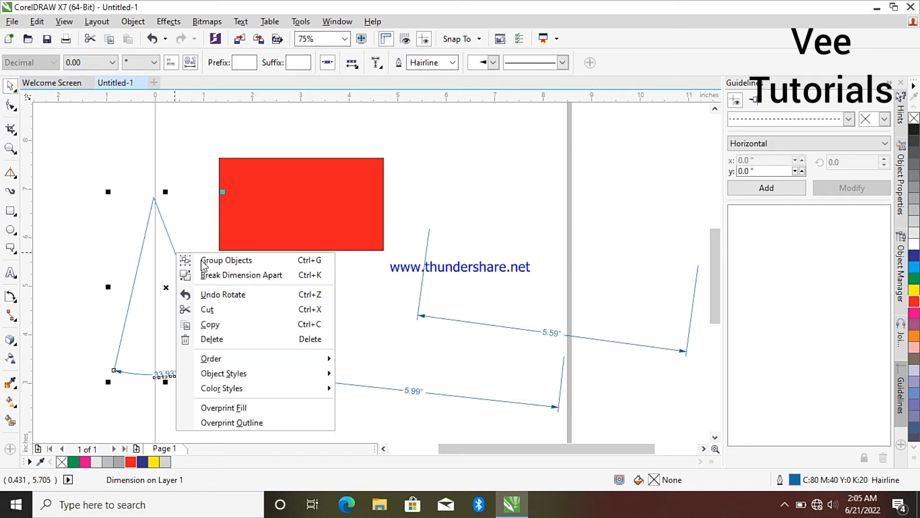
{"action": "left_click", "coordinate": [219, 339]}
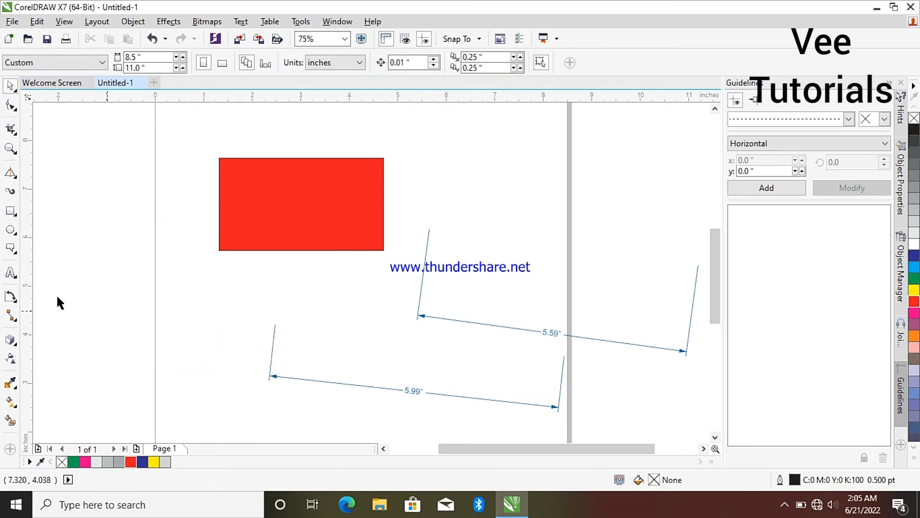
Step: Try to draw a Segment Dimension in the empty area below the red rectangle, near the page's left edge
{"action": "left_click", "coordinate": [14, 304]}
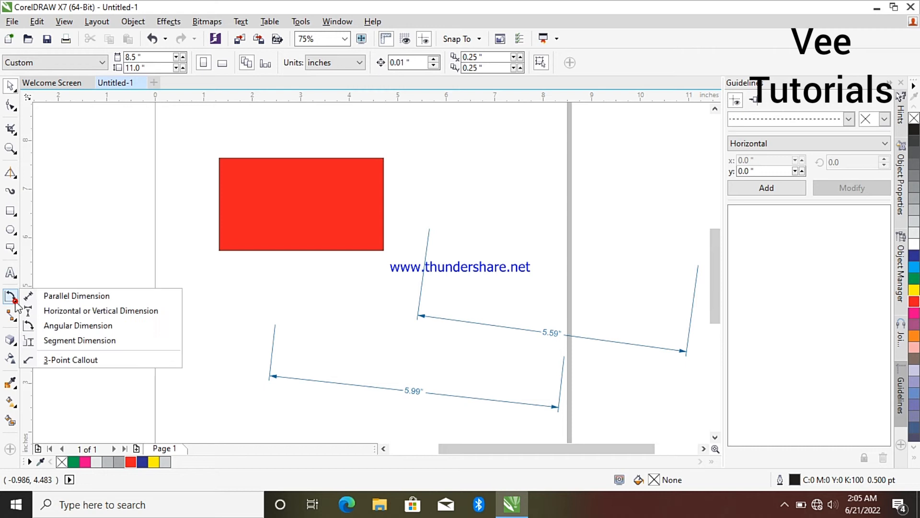
{"action": "left_click", "coordinate": [71, 341]}
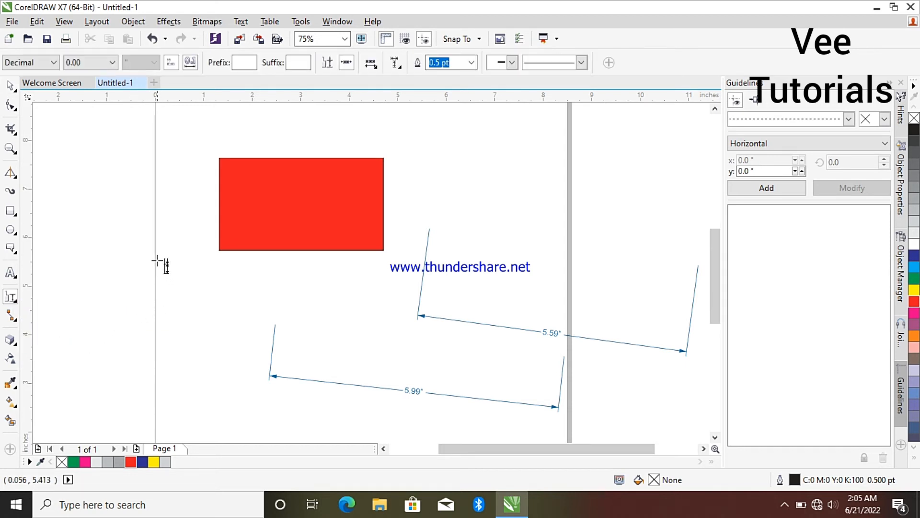
{"action": "left_click_drag", "start_coordinate": [160, 257], "coordinate": [219, 383]}
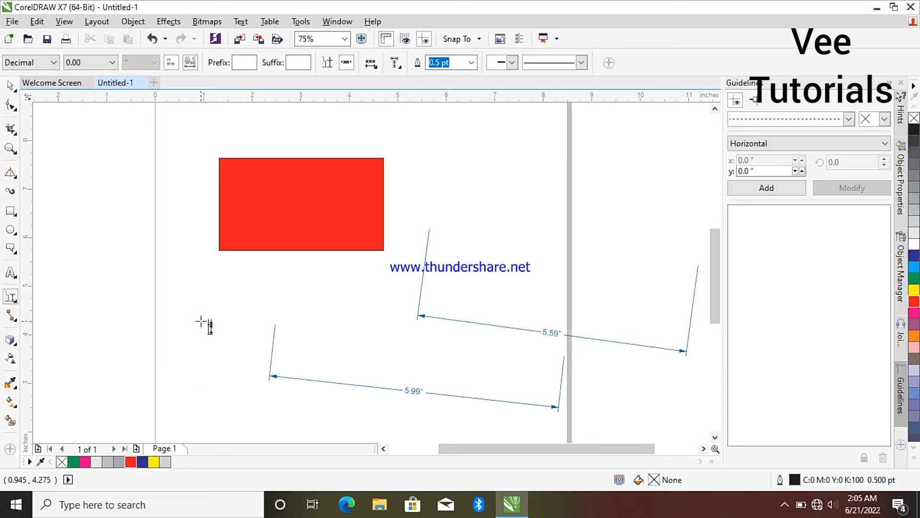
{"action": "left_click", "coordinate": [177, 279]}
{"action": "left_click", "coordinate": [185, 294]}
{"action": "left_click_drag", "start_coordinate": [189, 286], "coordinate": [143, 314]}
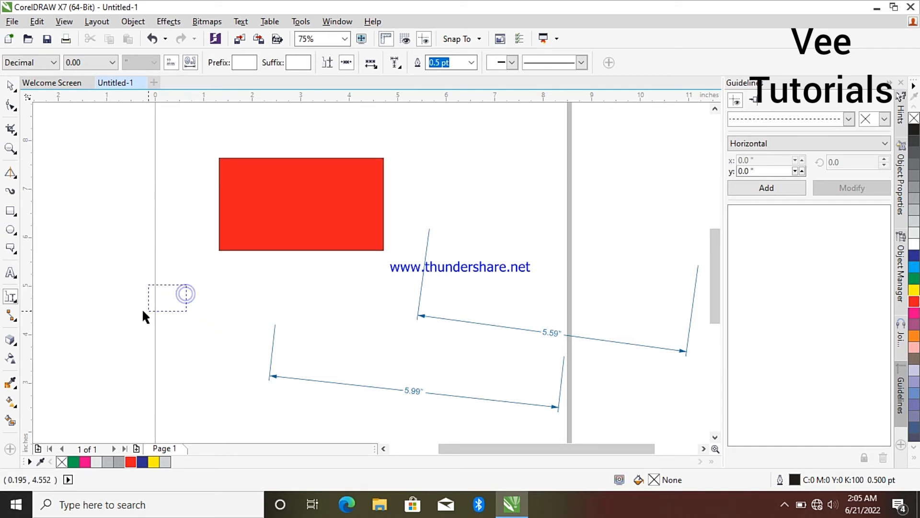
{"action": "left_click", "coordinate": [185, 292]}
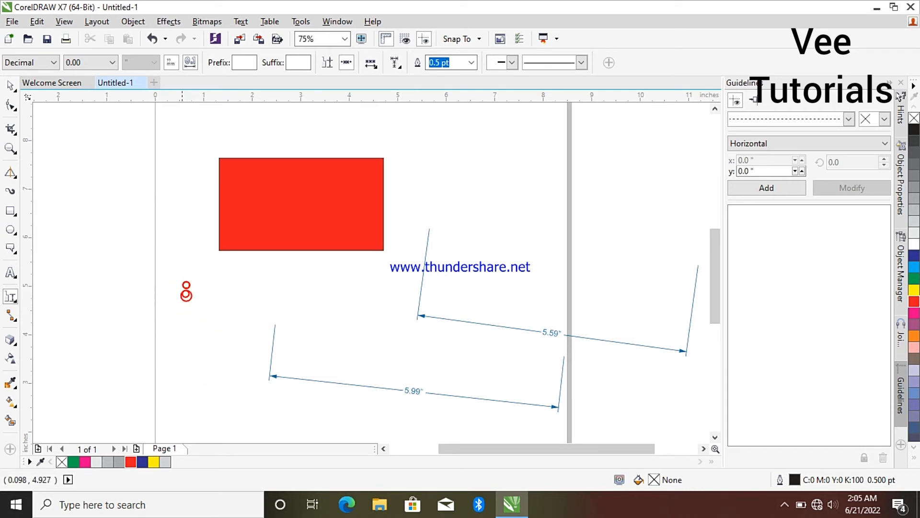
Step: Choose Text Above Dimension Line for new dimensions, and try a segment dimension on the 5.59" dimension line
{"action": "left_click", "coordinate": [378, 67]}
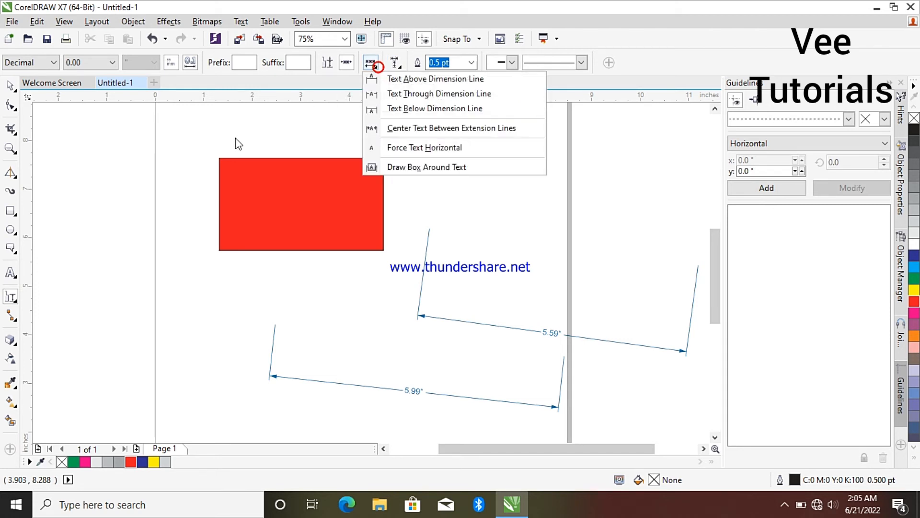
{"action": "left_click", "coordinate": [420, 80]}
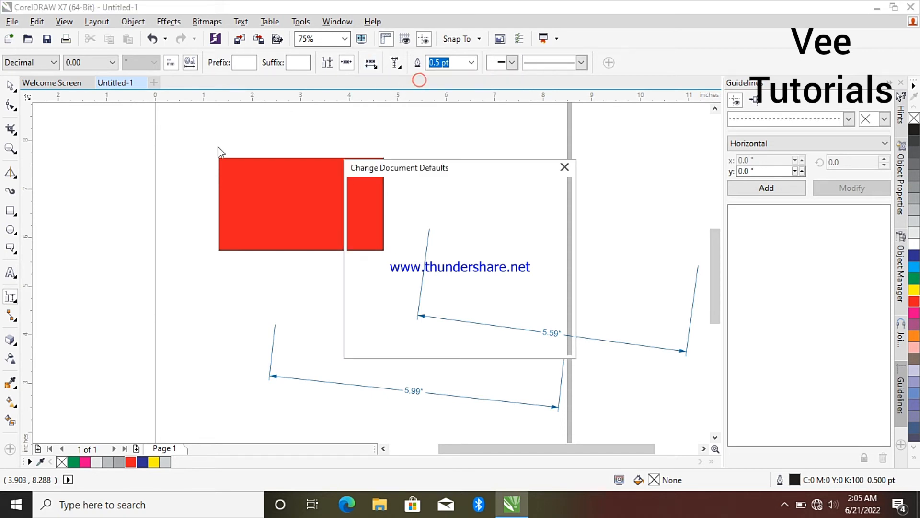
{"action": "left_click", "coordinate": [486, 349]}
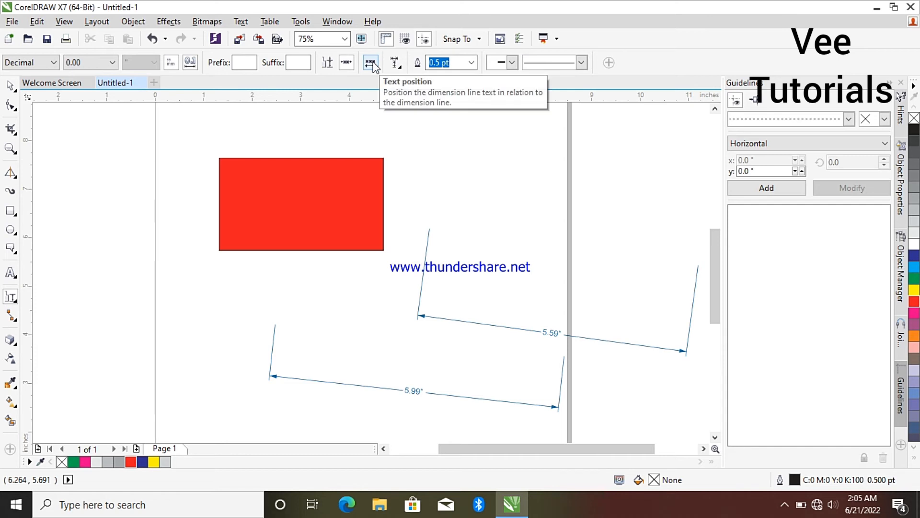
{"action": "left_click", "coordinate": [496, 317]}
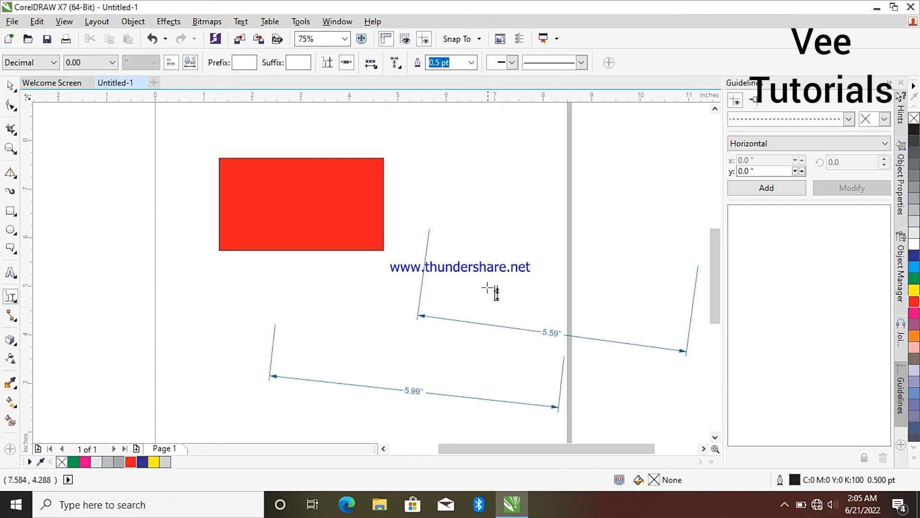
{"action": "left_click_drag", "start_coordinate": [564, 341], "coordinate": [524, 319]}
Step: Draw a symmetrical spiral with four revolutions, about 1.25 inches wide, near the page's right edge and delete it
{"action": "key", "text": "a"}
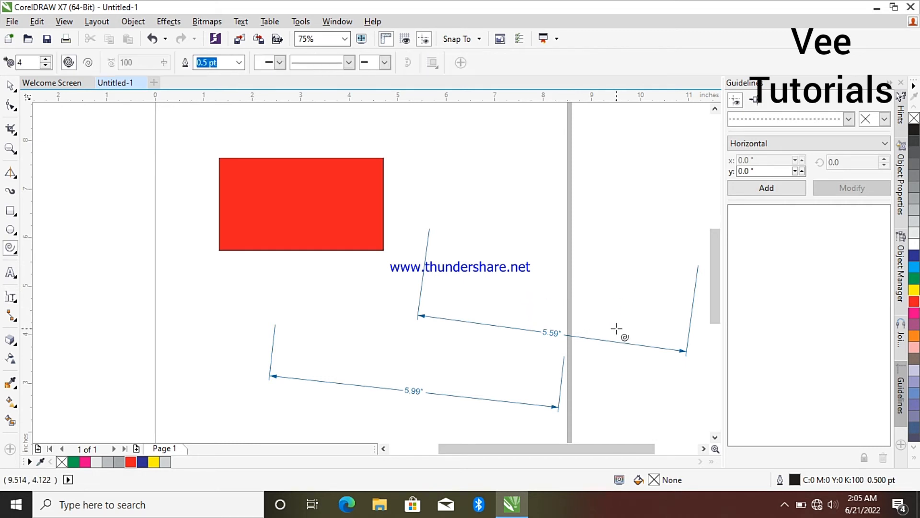
{"action": "left_click_drag", "start_coordinate": [496, 241], "coordinate": [557, 275]}
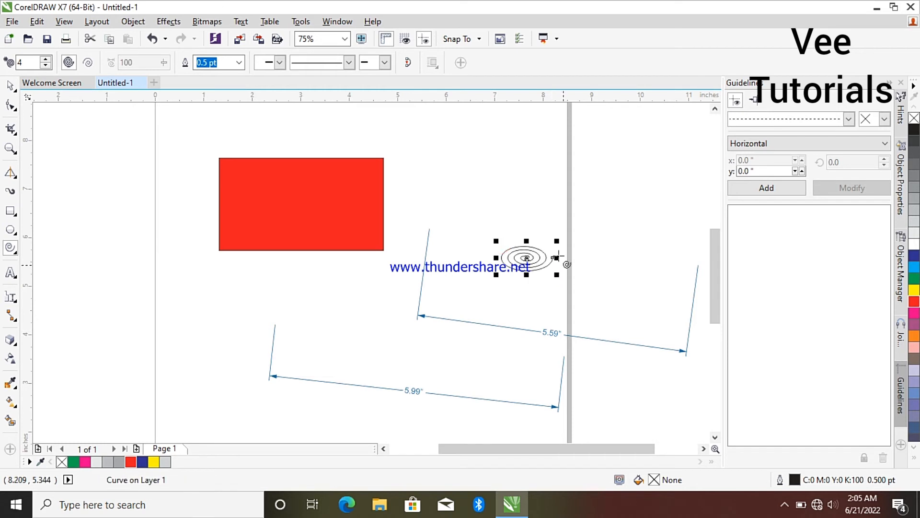
{"action": "right_click", "coordinate": [532, 258]}
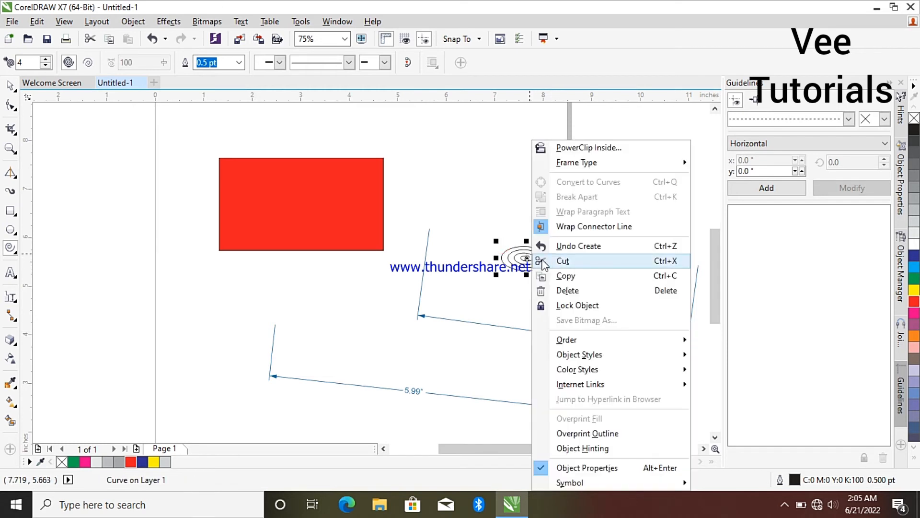
{"action": "left_click", "coordinate": [569, 290]}
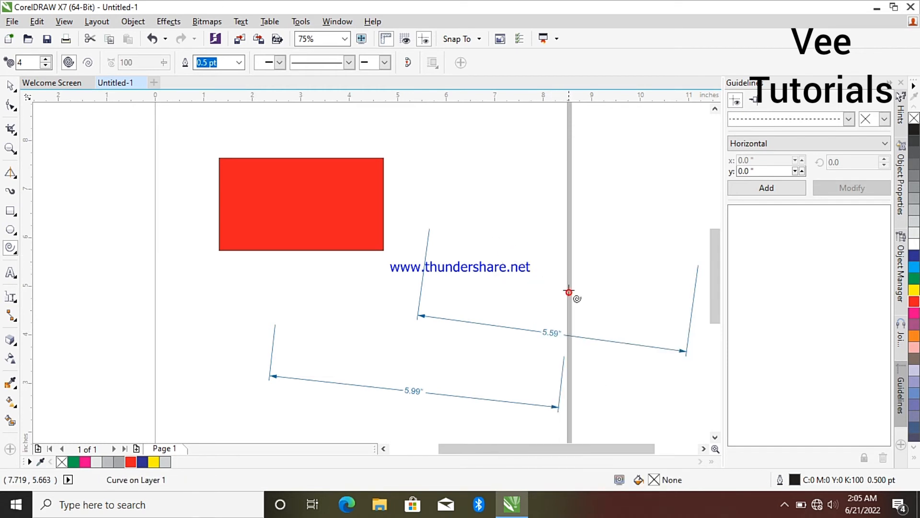
Step: Draw a 3-Point Callout about 1.8 by 3.2 inches across the page's left edge, leaving its text empty
{"action": "left_click", "coordinate": [17, 302]}
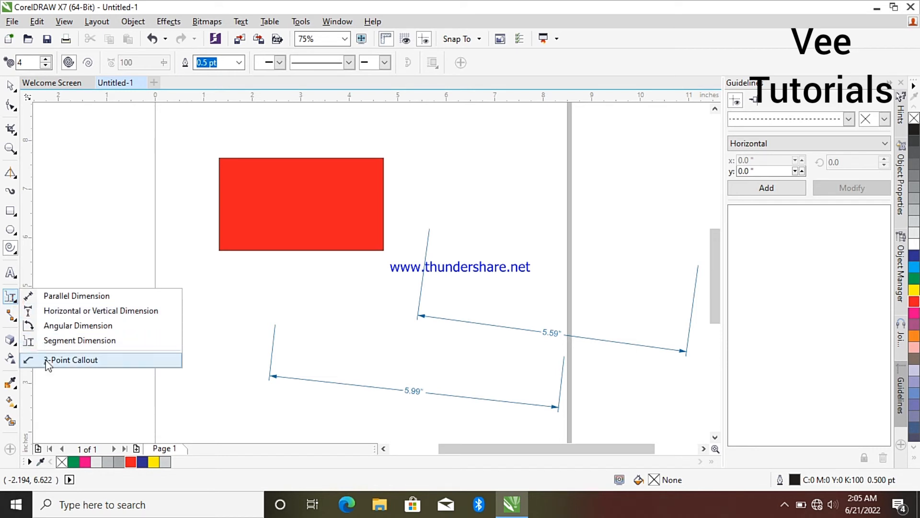
{"action": "left_click", "coordinate": [63, 359]}
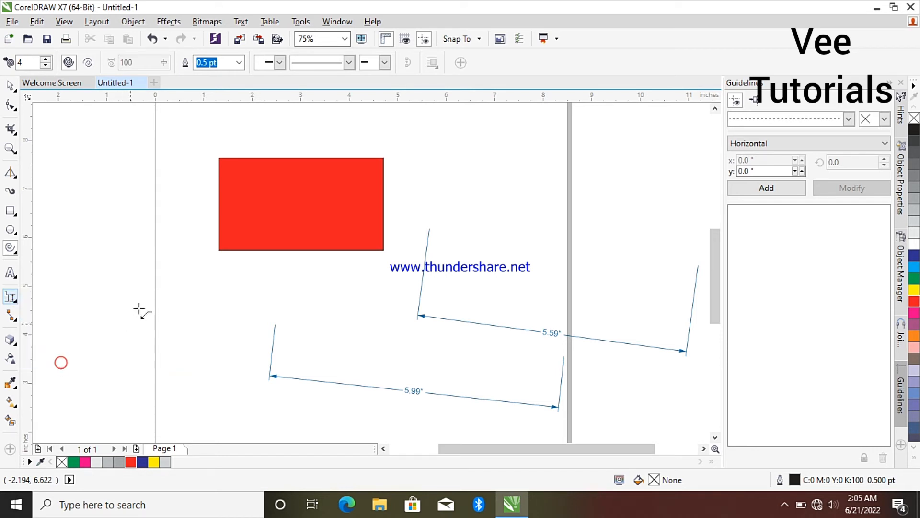
{"action": "left_click_drag", "start_coordinate": [170, 252], "coordinate": [116, 356]}
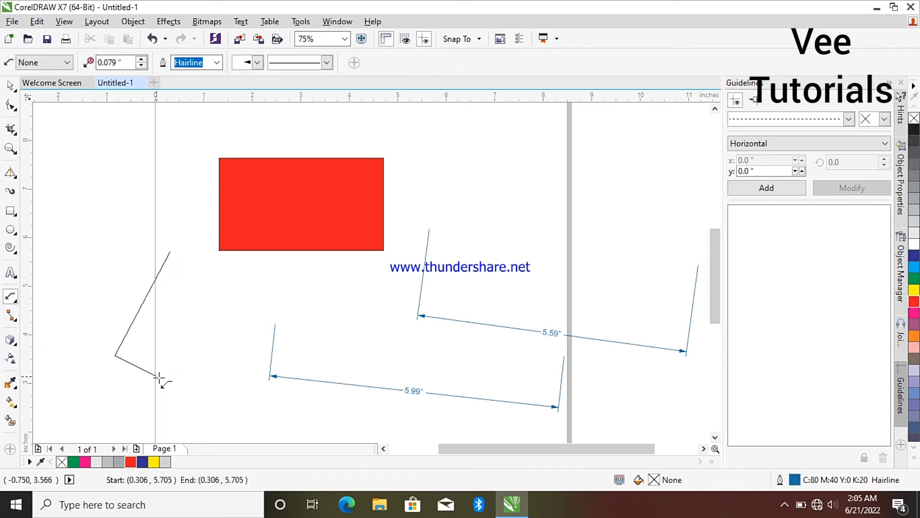
{"action": "left_click", "coordinate": [200, 396]}
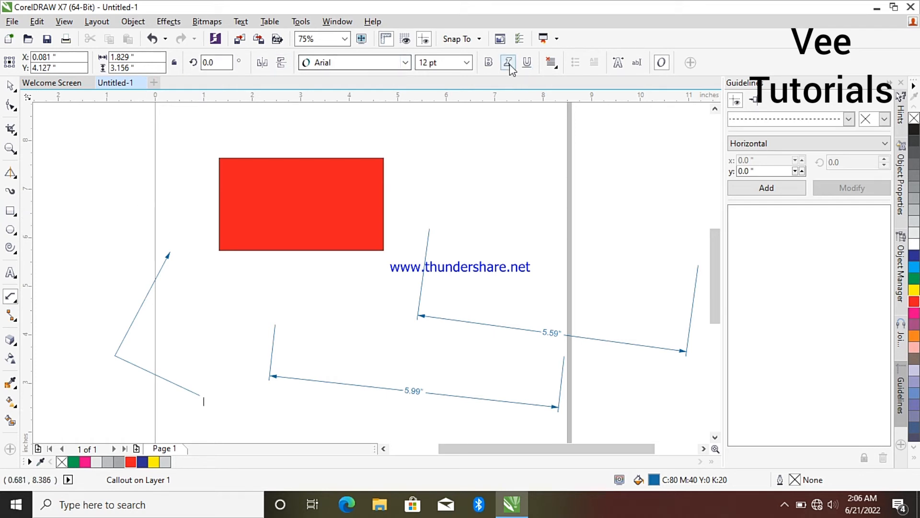
{"action": "left_click", "coordinate": [18, 301]}
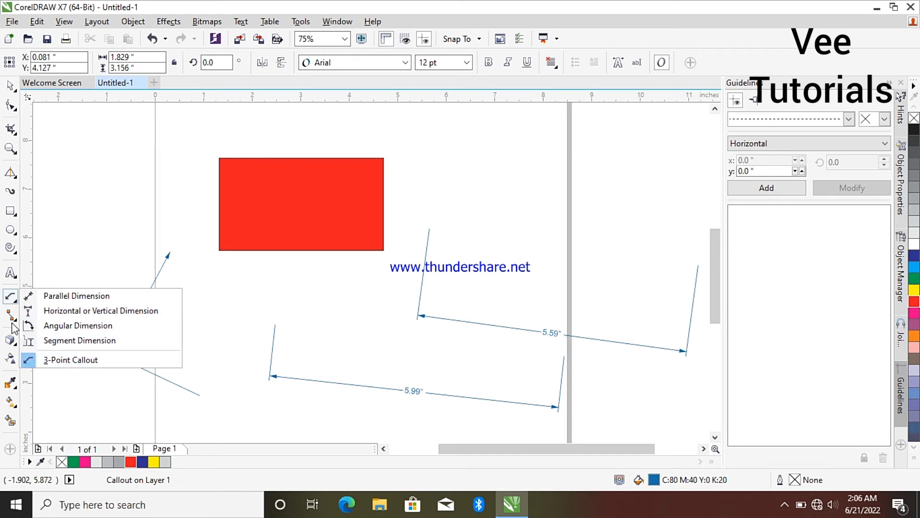
Step: Delete the two slanted dimensions, 5.99" and 5.59", below the red rectangle
{"action": "left_click", "coordinate": [14, 320]}
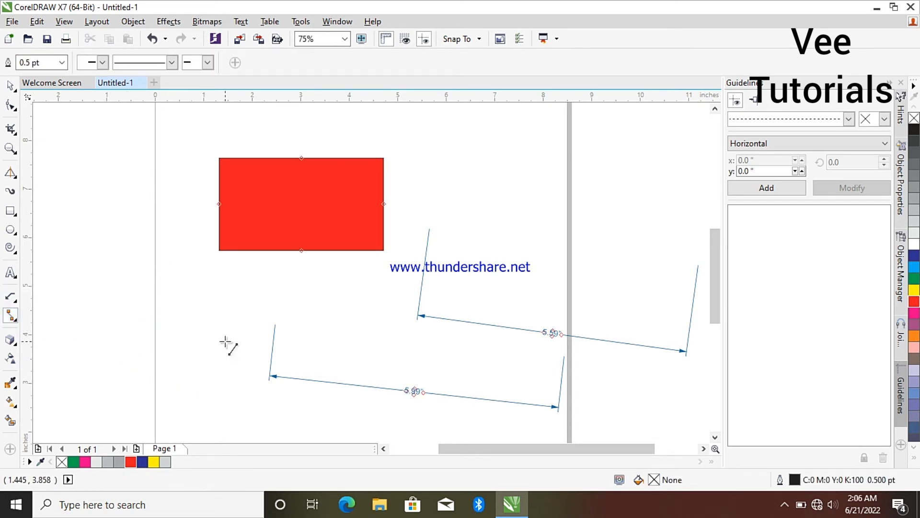
{"action": "left_click", "coordinate": [270, 369]}
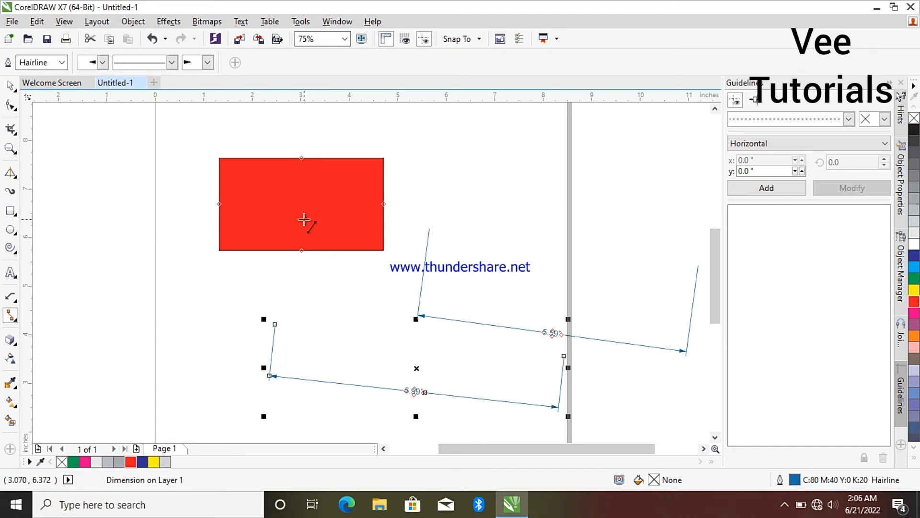
{"action": "key", "text": "Delete"}
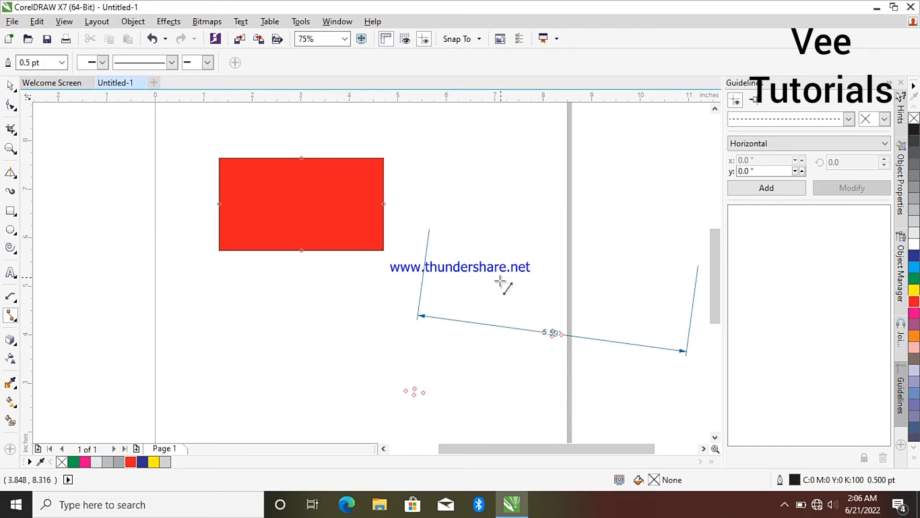
{"action": "left_click", "coordinate": [477, 321]}
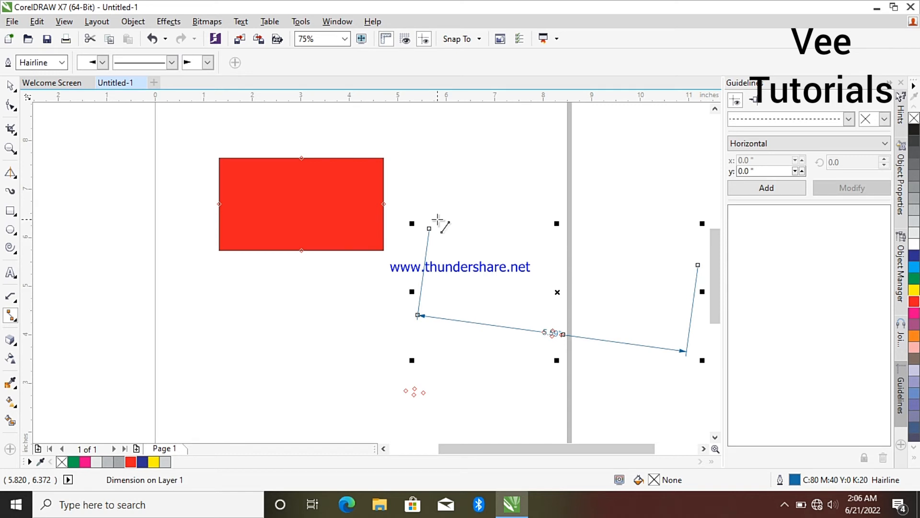
{"action": "key", "text": "Delete"}
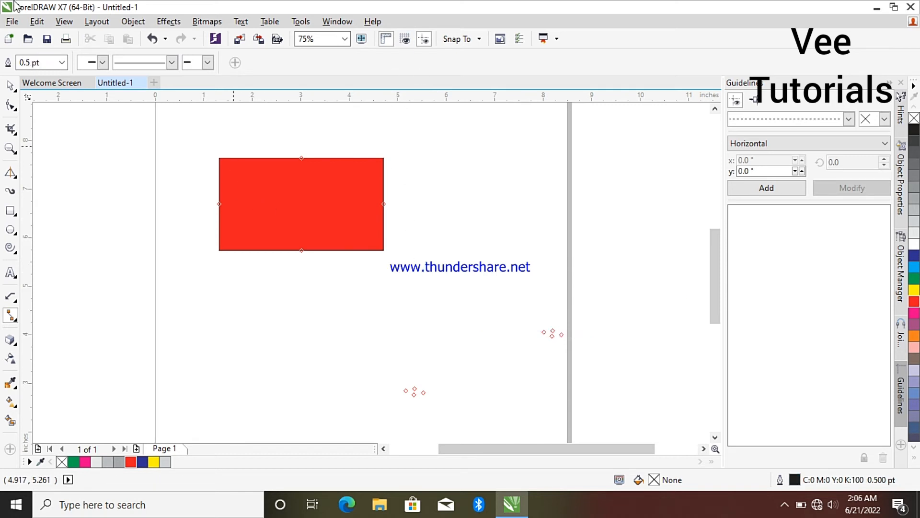
Step: Draw four Rounded Right-Angle Connectors below and beside the red rectangle, ending one at the midpoint of its bottom edge
{"action": "left_click", "coordinate": [16, 320]}
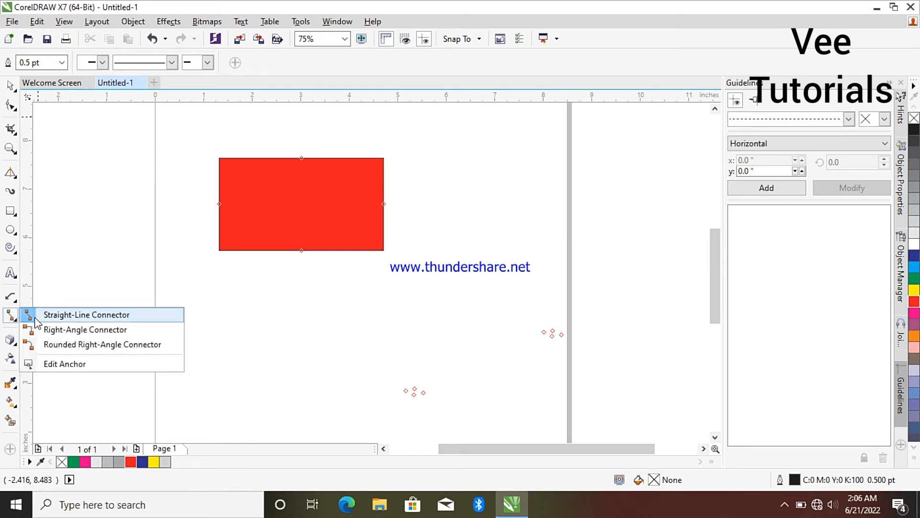
{"action": "left_click", "coordinate": [98, 344]}
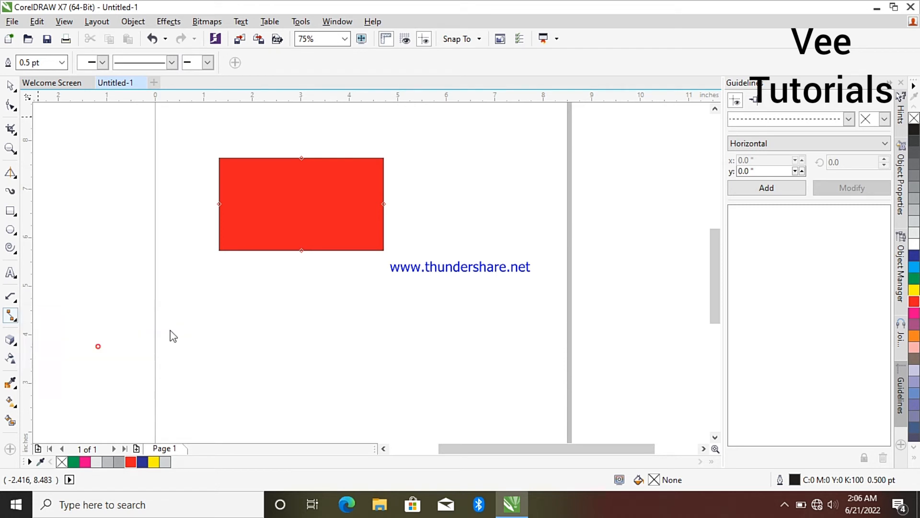
{"action": "left_click_drag", "start_coordinate": [188, 296], "coordinate": [302, 406]}
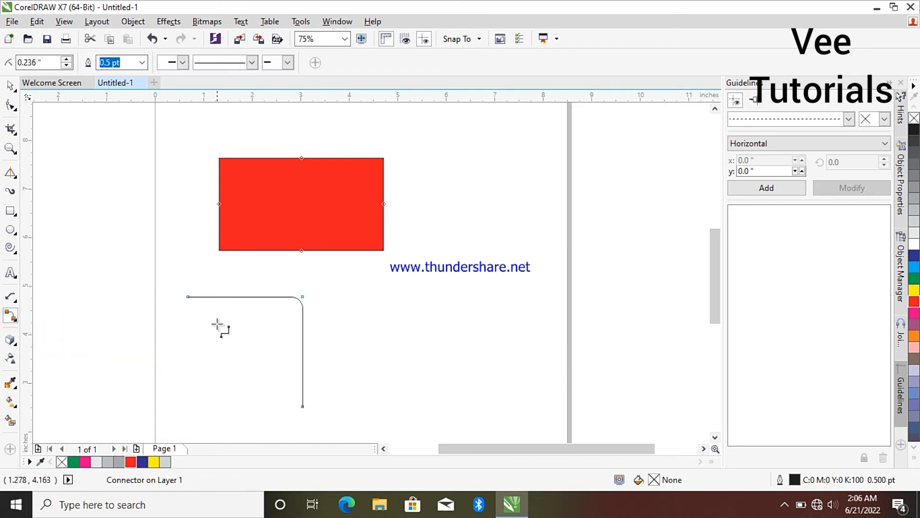
{"action": "left_click_drag", "start_coordinate": [217, 323], "coordinate": [117, 394]}
{"action": "mouse_move", "coordinate": [221, 373]}
{"action": "left_mouse_down"}
{"action": "mouse_move", "coordinate": [232, 255]}
{"action": "mouse_move", "coordinate": [301, 250]}
{"action": "left_mouse_up"}
{"action": "mouse_move", "coordinate": [407, 398]}
{"action": "left_mouse_down"}
{"action": "mouse_move", "coordinate": [489, 253]}
{"action": "mouse_move", "coordinate": [495, 202]}
{"action": "mouse_move", "coordinate": [514, 200]}
{"action": "mouse_move", "coordinate": [496, 195]}
{"action": "left_mouse_up"}
{"action": "mouse_move", "coordinate": [407, 292]}
{"action": "left_mouse_down"}
{"action": "mouse_move", "coordinate": [531, 294]}
{"action": "mouse_move", "coordinate": [536, 312]}
{"action": "mouse_move", "coordinate": [571, 315]}
{"action": "mouse_move", "coordinate": [544, 307]}
{"action": "left_mouse_up"}
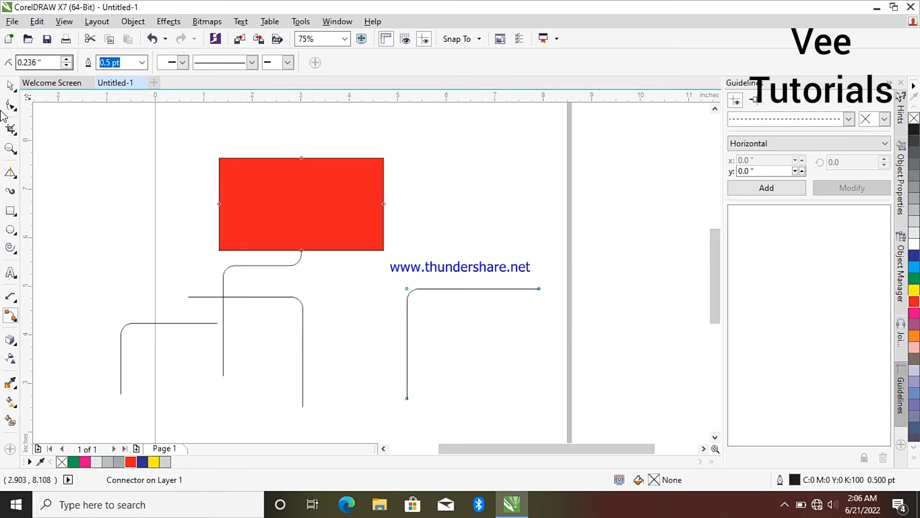
Step: Add an anchor to the rightmost connector's horizontal segment and move it to about X 7.361", Y 3.677"
{"action": "left_click", "coordinate": [17, 322]}
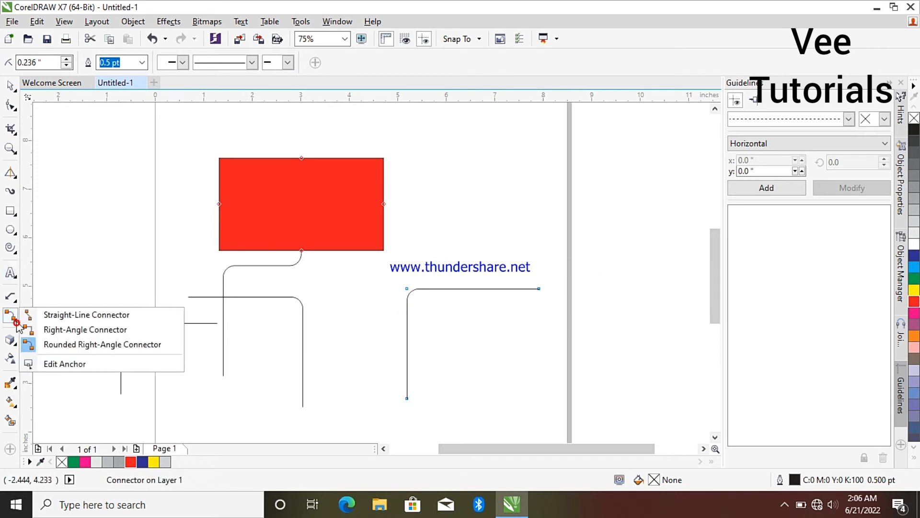
{"action": "left_click", "coordinate": [67, 363]}
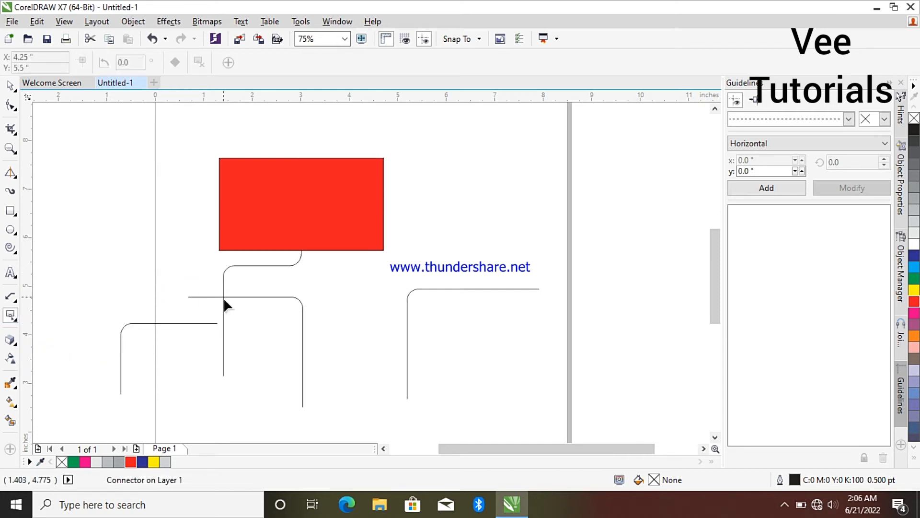
{"action": "double_click", "coordinate": [475, 288]}
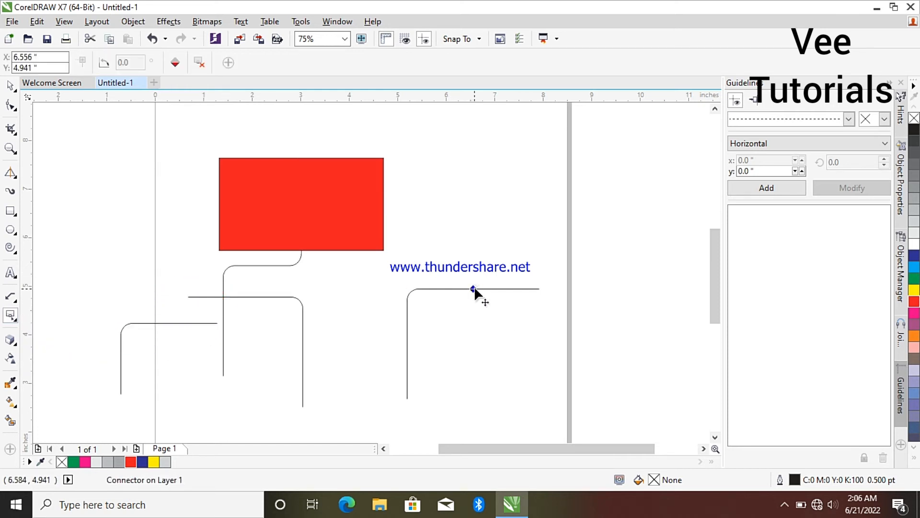
{"action": "left_click_drag", "start_coordinate": [475, 288], "coordinate": [511, 349]}
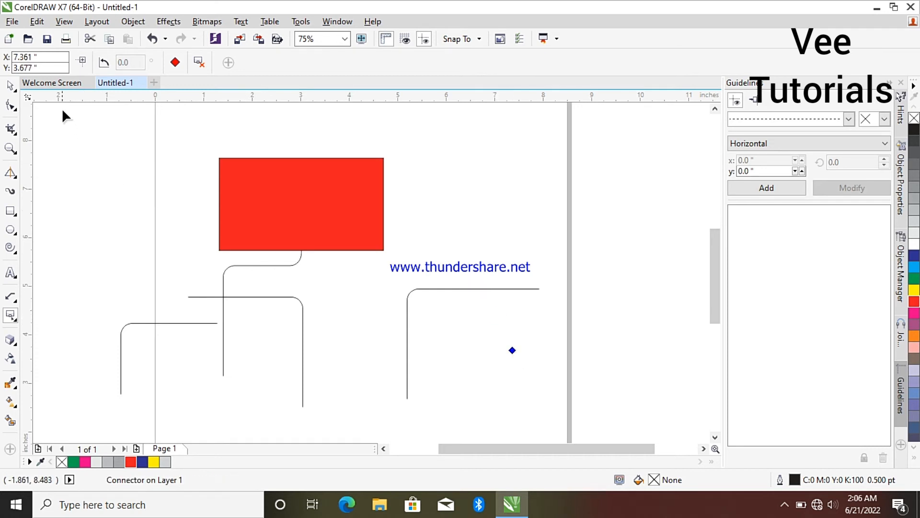
Step: Move the rightmost connector up about 0.65 inch and slightly to the right
{"action": "left_click", "coordinate": [13, 85]}
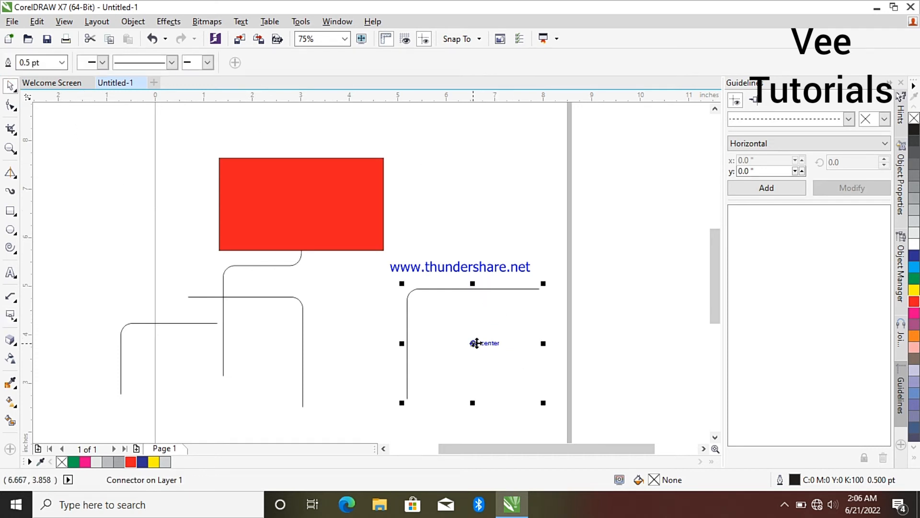
{"action": "left_click_drag", "start_coordinate": [475, 341], "coordinate": [484, 311]}
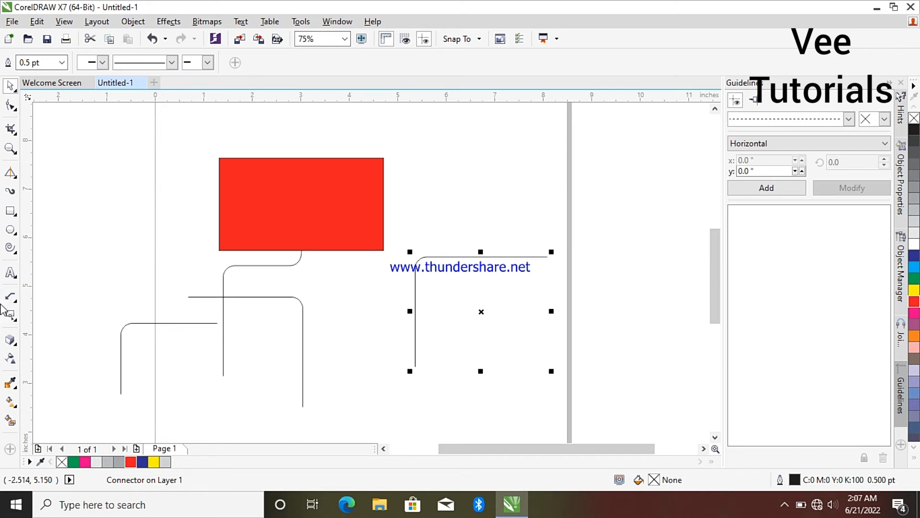
{"action": "left_click", "coordinate": [11, 339]}
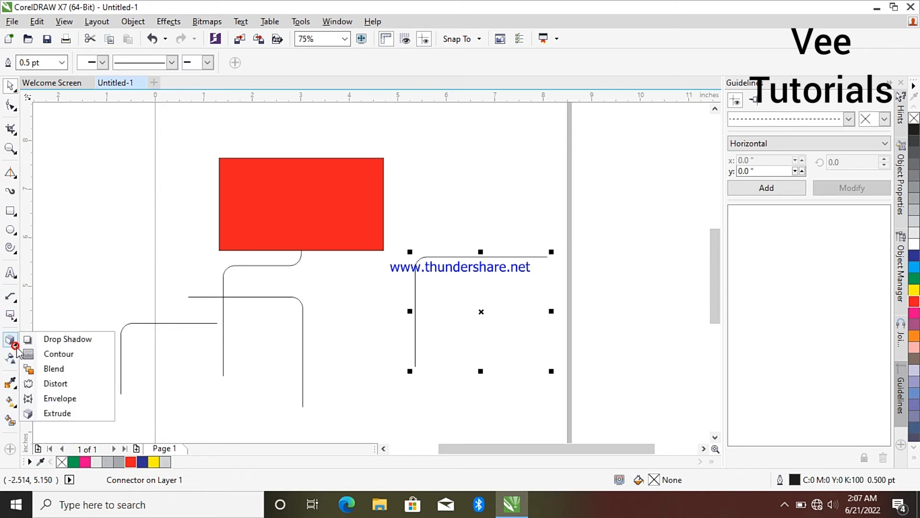
{"action": "left_click", "coordinate": [81, 338]}
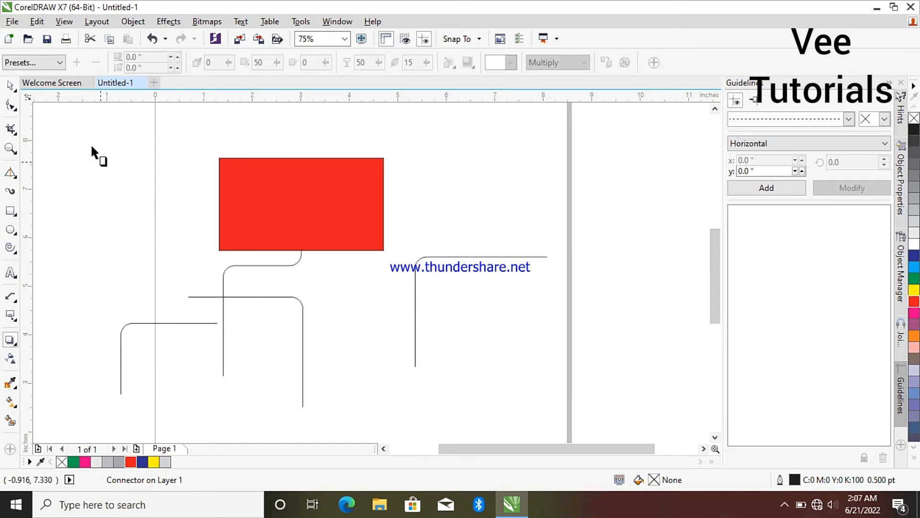
{"action": "left_click", "coordinate": [13, 86]}
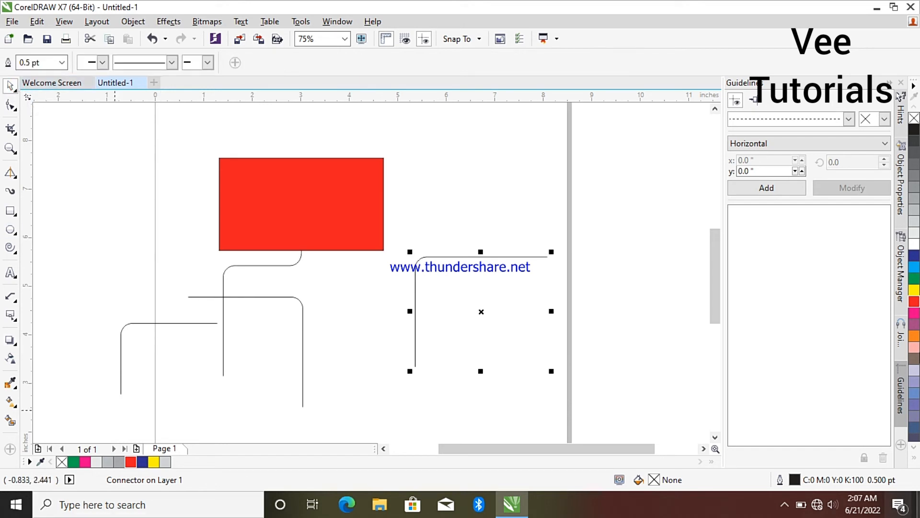
{"action": "right_click", "coordinate": [498, 293]}
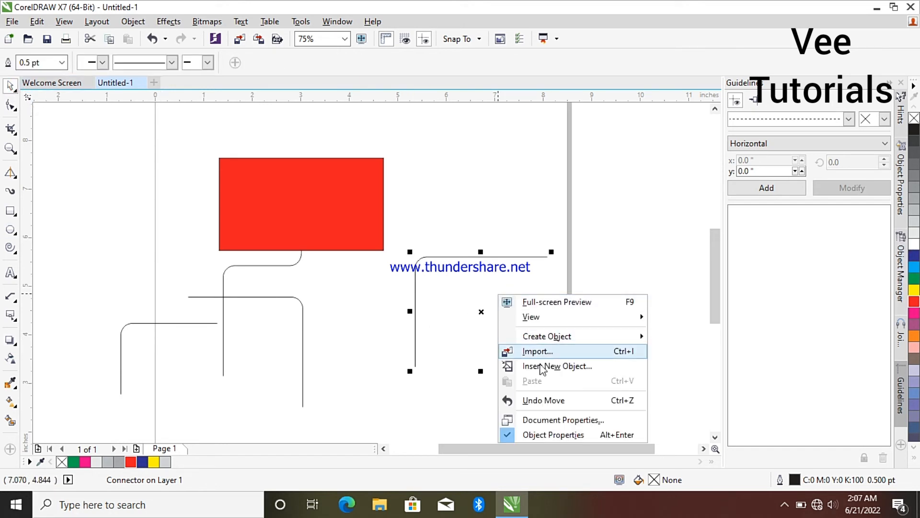
{"action": "left_click", "coordinate": [468, 285]}
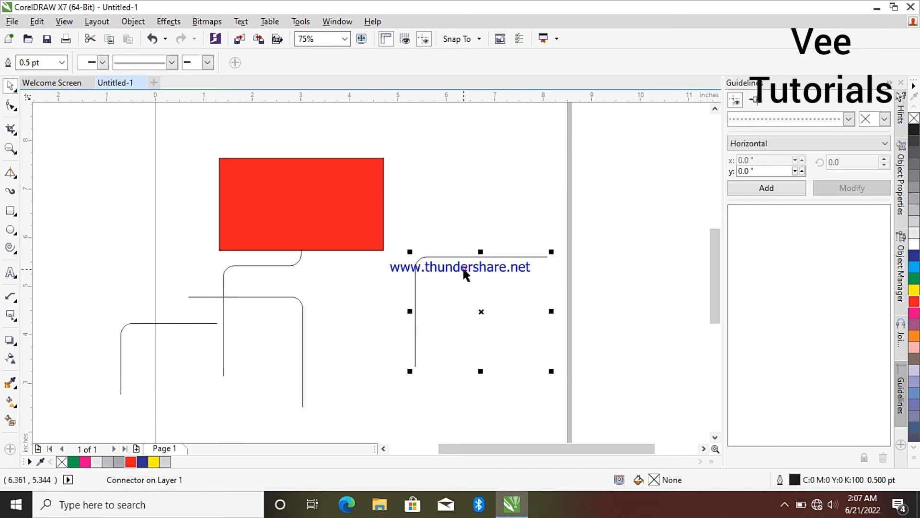
Step: Delete the rightmost connector, the crossing connector below the red rectangle, and the connector attached to the rectangle's bottom edge
{"action": "right_click", "coordinate": [464, 270]}
{"action": "left_click", "coordinate": [460, 272]}
{"action": "key", "text": "Delete"}
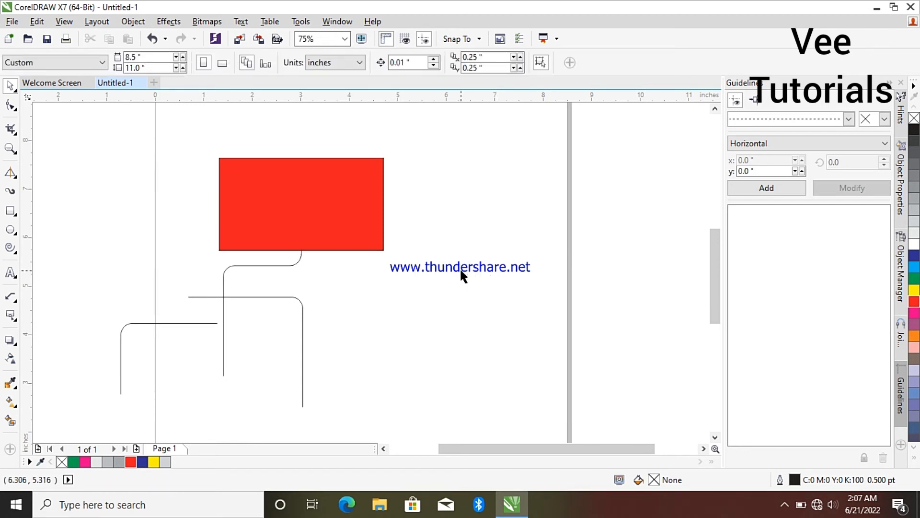
{"action": "left_click", "coordinate": [293, 297]}
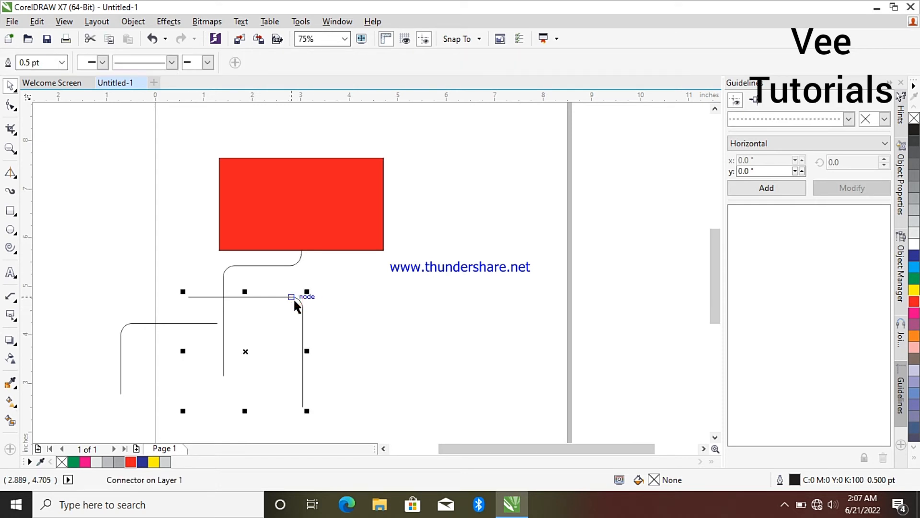
{"action": "key", "text": "Delete"}
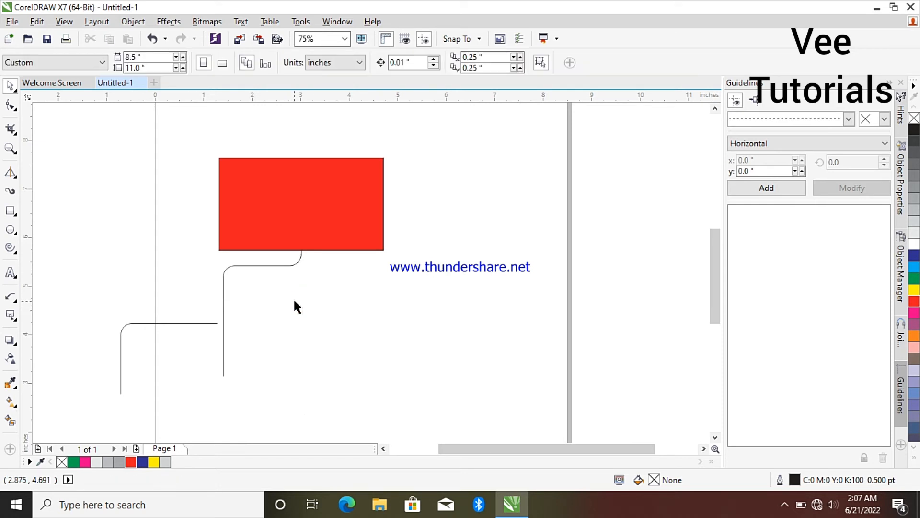
{"action": "left_click", "coordinate": [299, 261]}
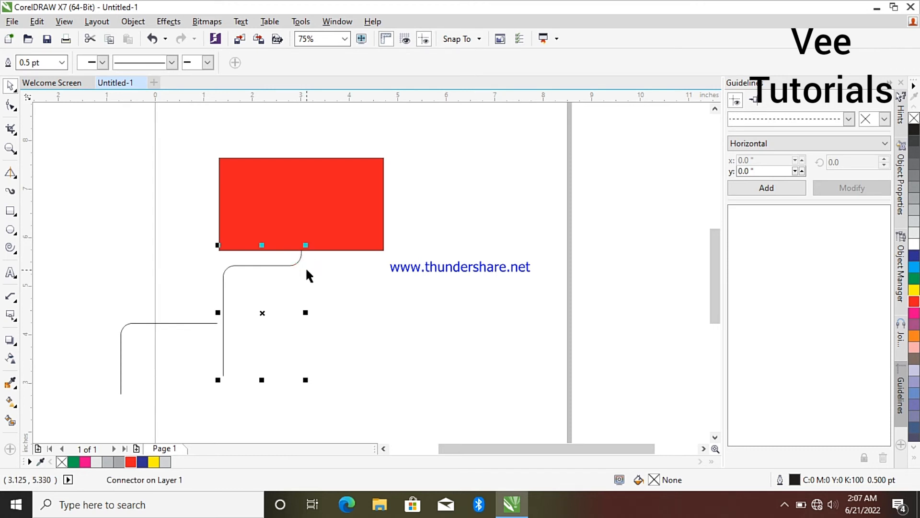
{"action": "key", "text": "Delete"}
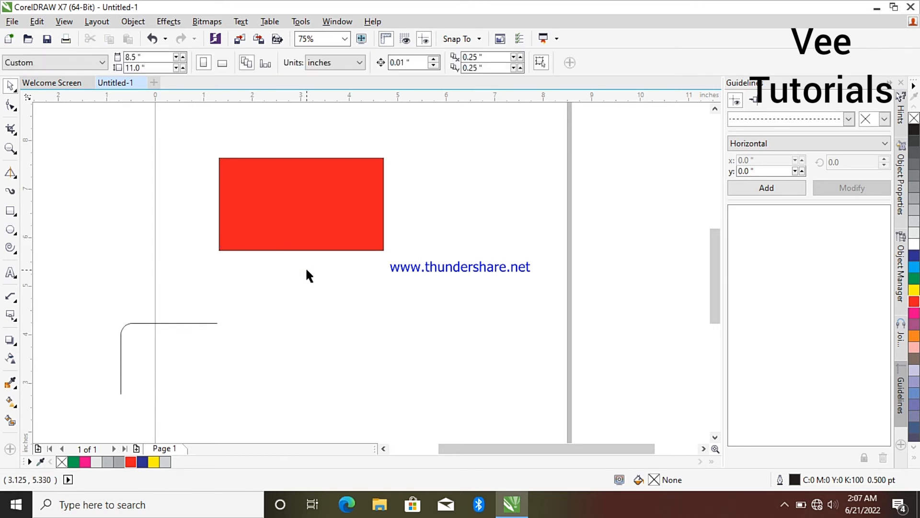
Step: Delete the rounded connector line below the red rectangle
{"action": "left_click", "coordinate": [184, 323]}
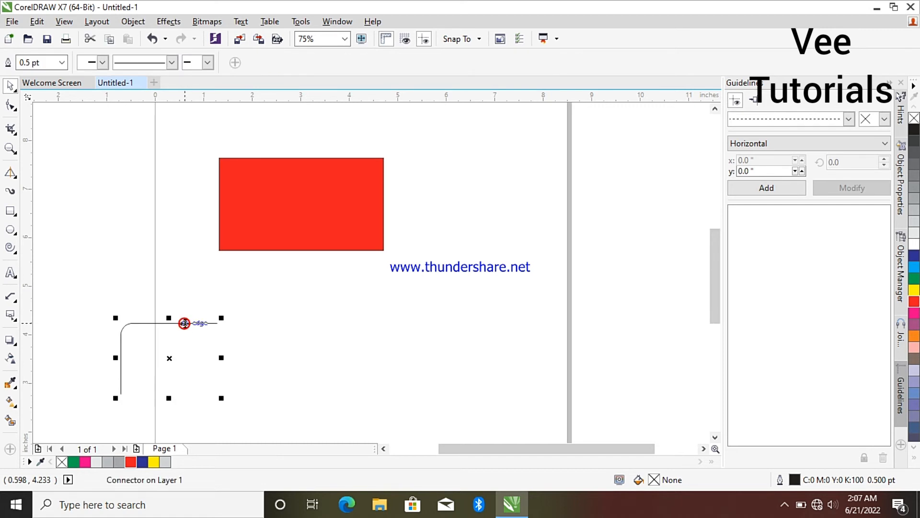
{"action": "key", "text": "Delete"}
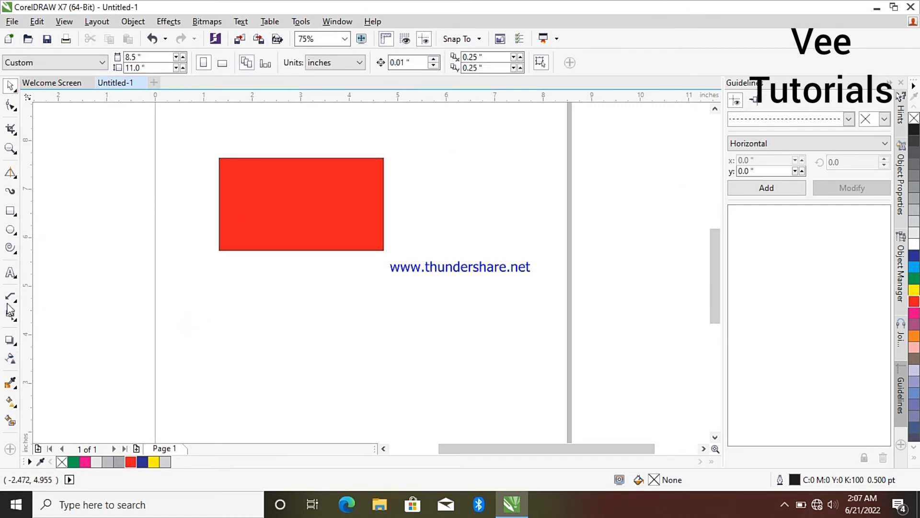
Step: Add a drop shadow from the red rectangle's centre, offset about 0.347" horizontally and -0.174" vertically
{"action": "left_click", "coordinate": [10, 341]}
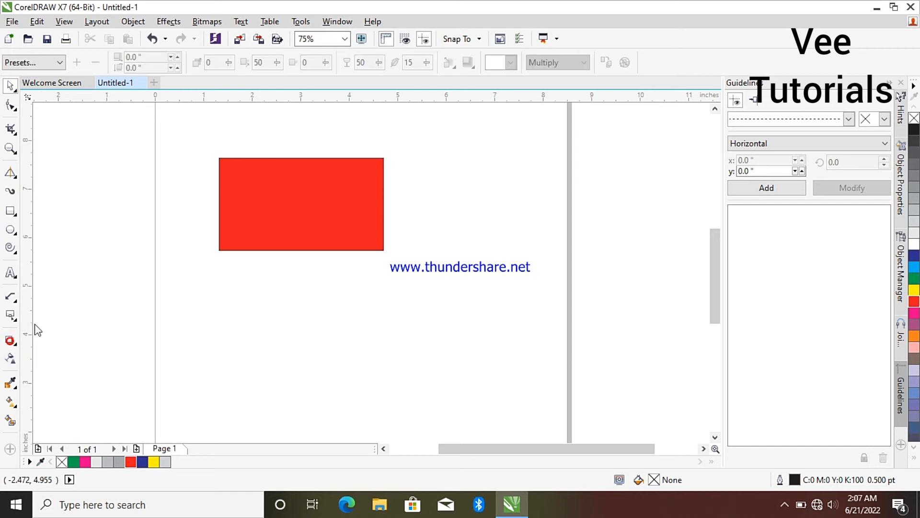
{"action": "left_click", "coordinate": [286, 211]}
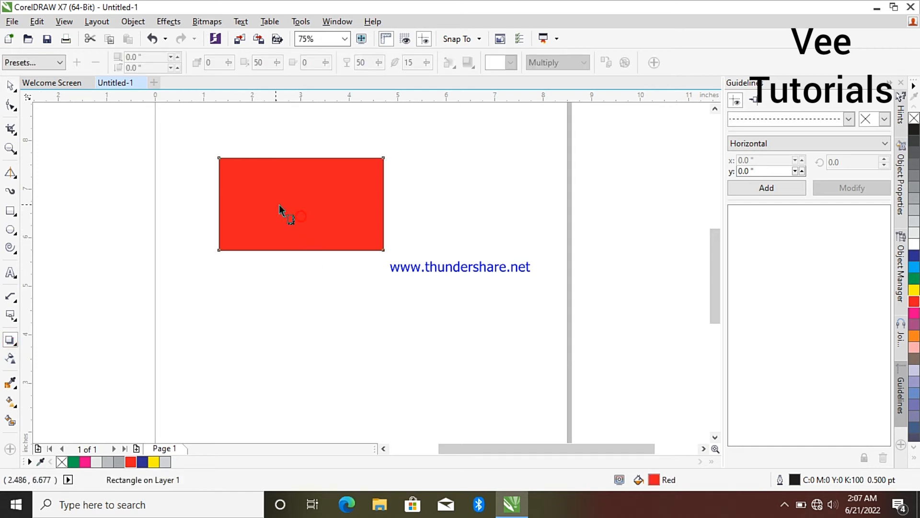
{"action": "left_click_drag", "start_coordinate": [279, 204], "coordinate": [400, 253]}
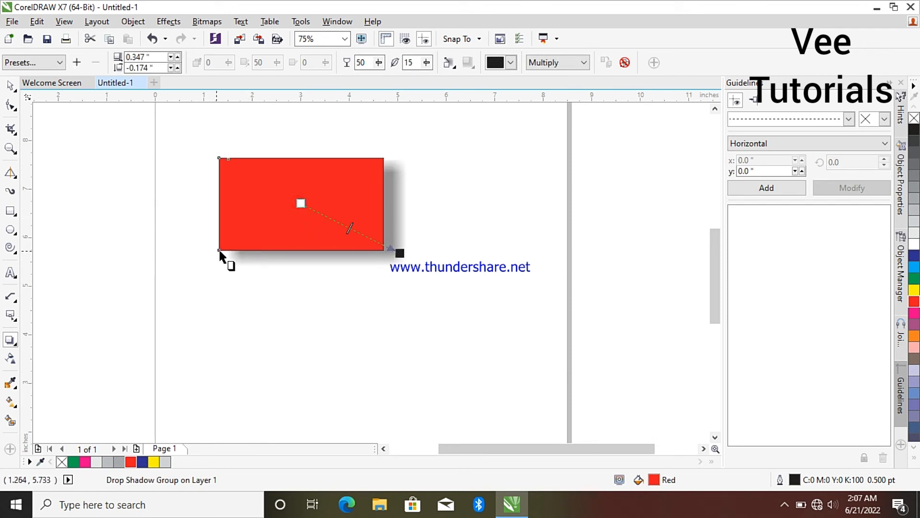
Step: Try perspective drop shadows cast from the rectangle's left and right edges, at angles of 249, 341, 225 and 270 degrees
{"action": "left_click_drag", "start_coordinate": [218, 248], "coordinate": [201, 255]}
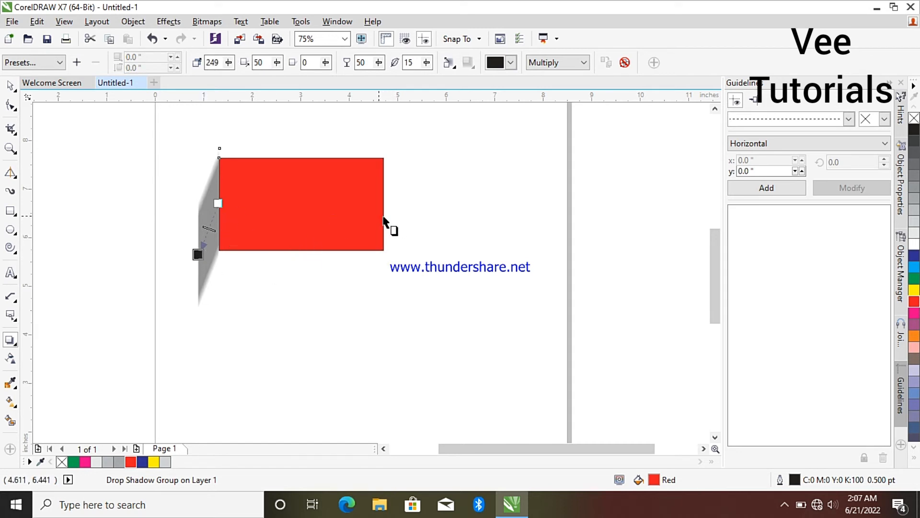
{"action": "left_click_drag", "start_coordinate": [379, 216], "coordinate": [406, 211]}
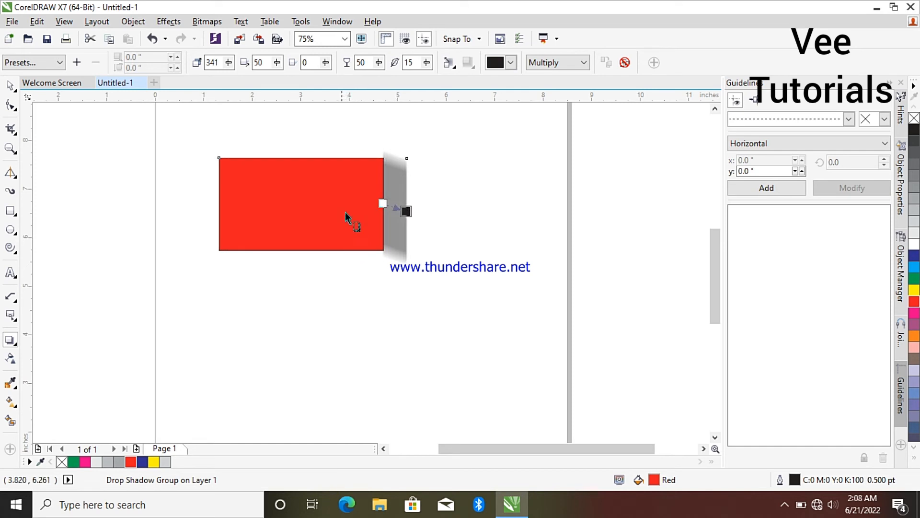
{"action": "left_click_drag", "start_coordinate": [345, 213], "coordinate": [346, 240]}
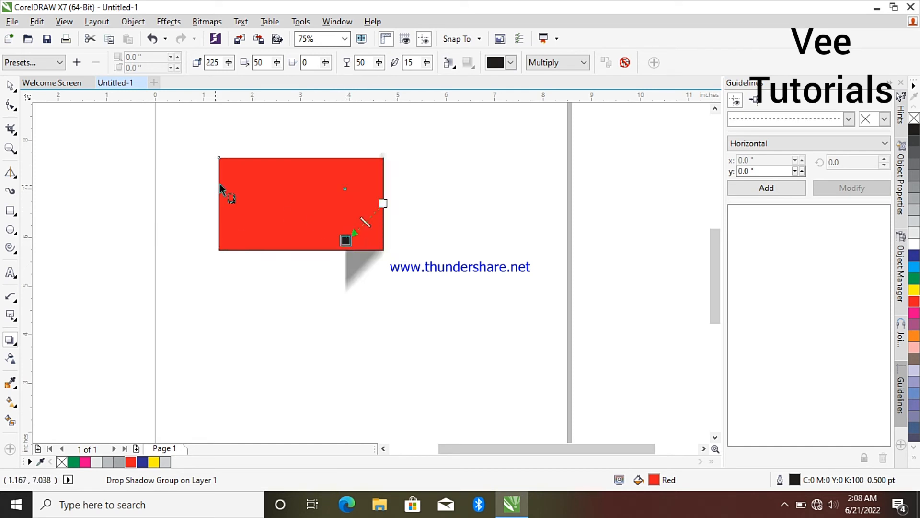
{"action": "left_click_drag", "start_coordinate": [219, 203], "coordinate": [222, 235]}
{"action": "left_click", "coordinate": [226, 197]}
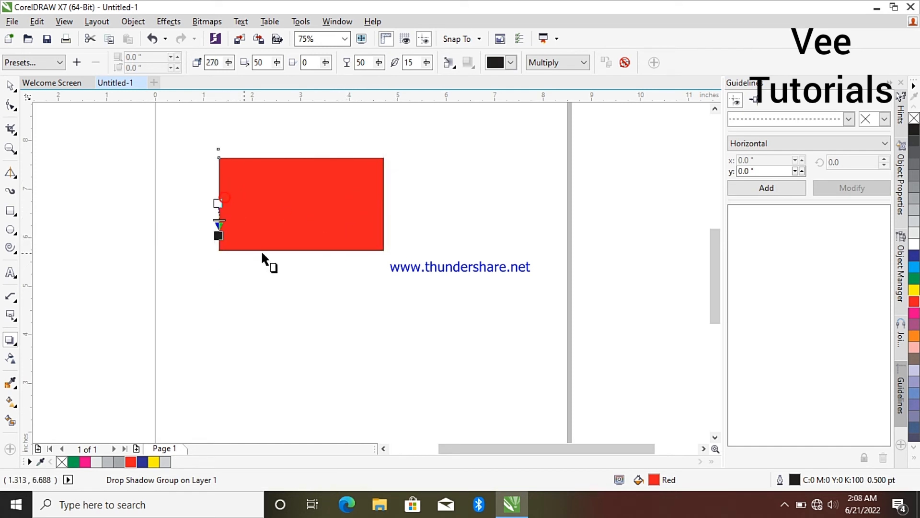
{"action": "left_click", "coordinate": [303, 160]}
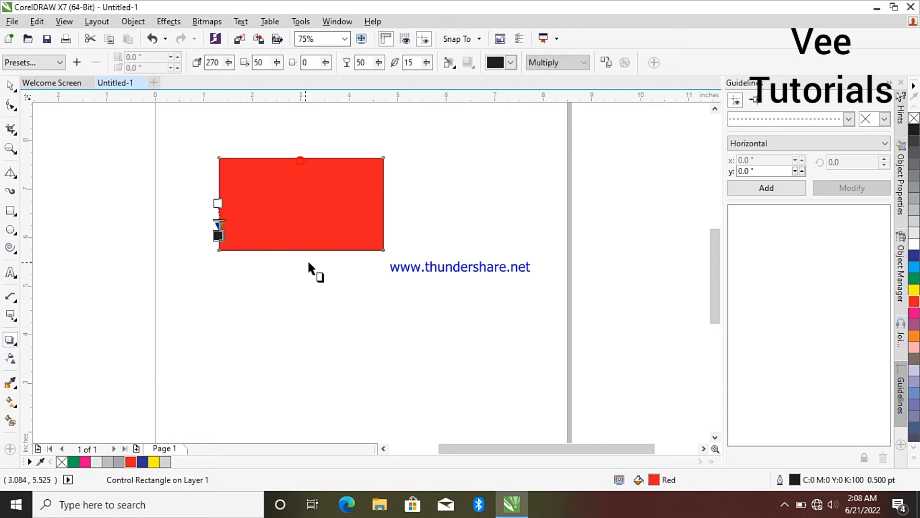
{"action": "left_click", "coordinate": [287, 216]}
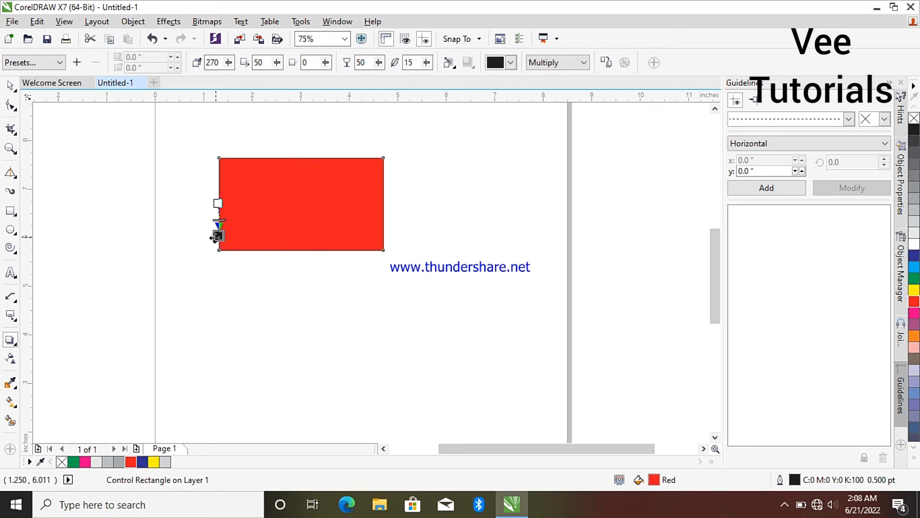
Step: Recast the shadow flat from the rectangle's centre and pull it far out to an offset of about 3.838" and -0.469"
{"action": "left_click_drag", "start_coordinate": [218, 236], "coordinate": [197, 246]}
{"action": "left_click_drag", "start_coordinate": [291, 228], "coordinate": [442, 259]}
{"action": "left_click_drag", "start_coordinate": [508, 244], "coordinate": [569, 236]}
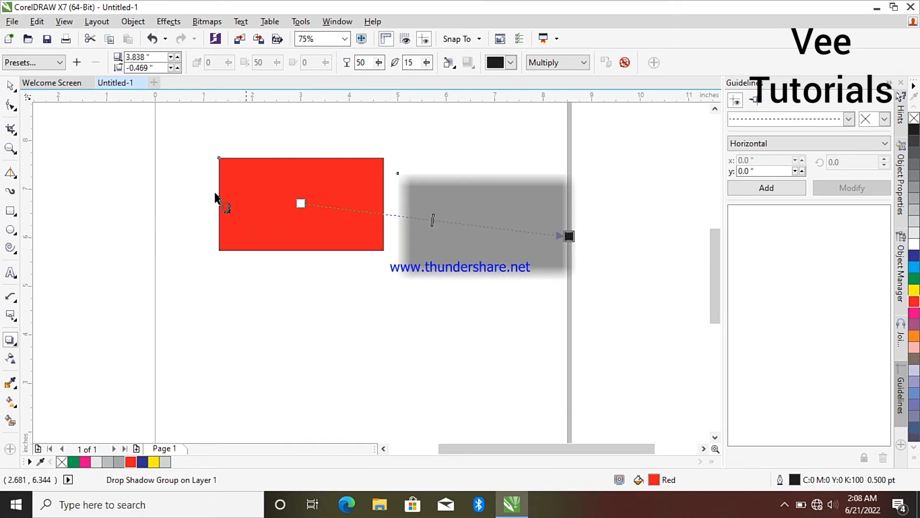
{"action": "left_click", "coordinate": [11, 86]}
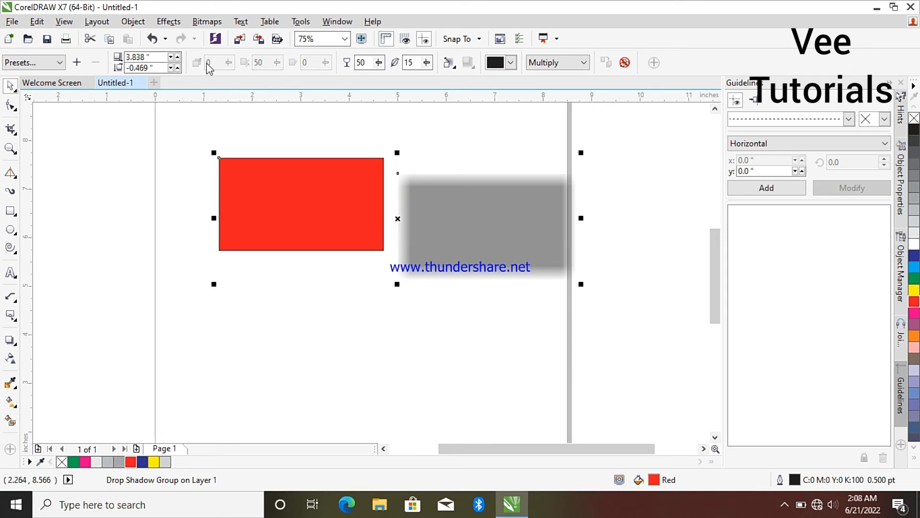
Step: Undo the latest drop shadow adjustments on the red rectangle
{"action": "left_click", "coordinate": [152, 39]}
{"action": "left_click", "coordinate": [153, 39]}
{"action": "left_click", "coordinate": [152, 39]}
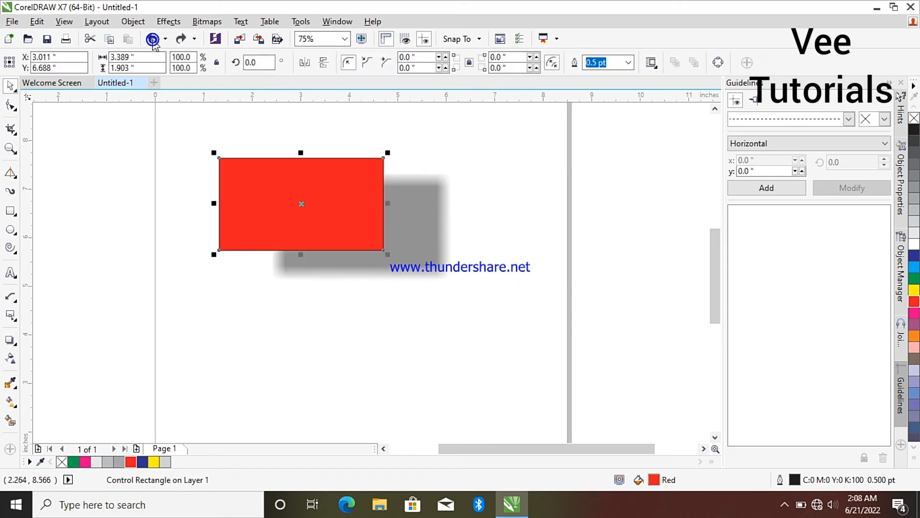
{"action": "left_click", "coordinate": [153, 39]}
{"action": "left_click", "coordinate": [153, 39]}
{"action": "left_click", "coordinate": [152, 39]}
{"action": "left_click", "coordinate": [152, 39]}
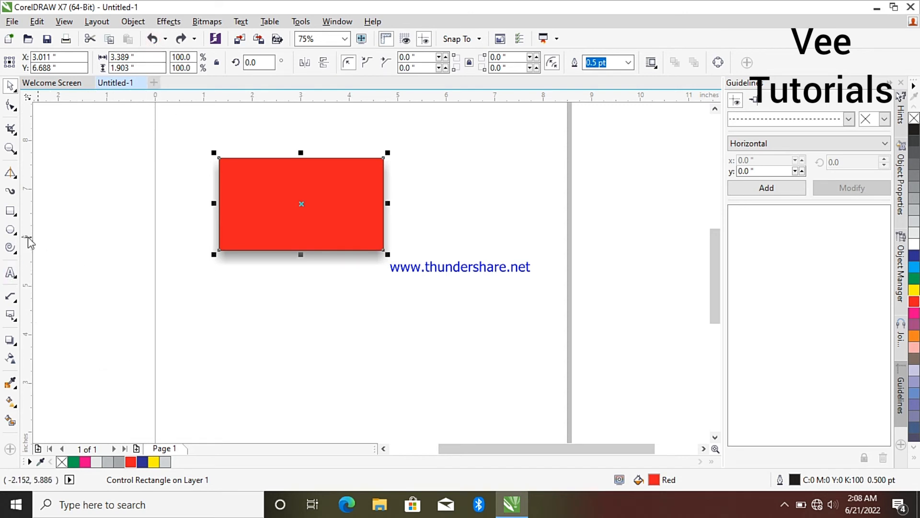
Step: Move the rectangle to about X 3.816", Y 5.716" and give it a one-step inside contour with a 0.191" offset
{"action": "left_click", "coordinate": [16, 344]}
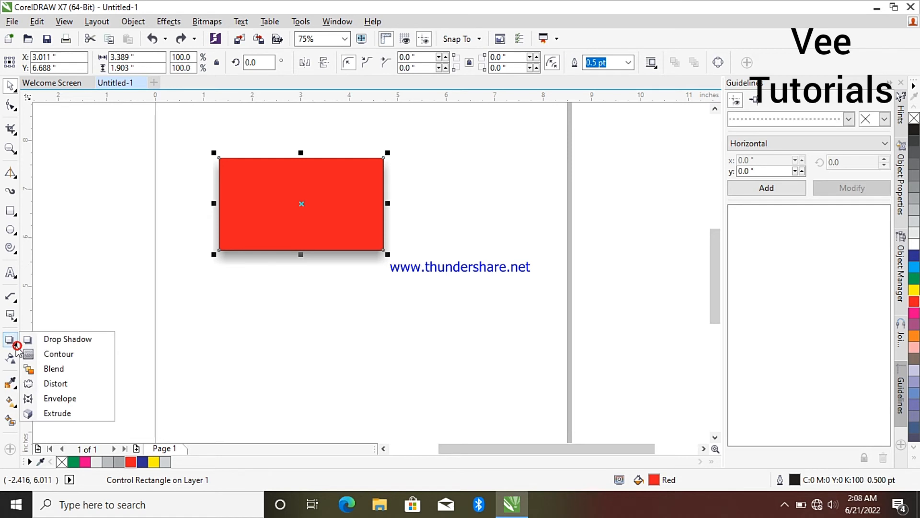
{"action": "left_click", "coordinate": [54, 357]}
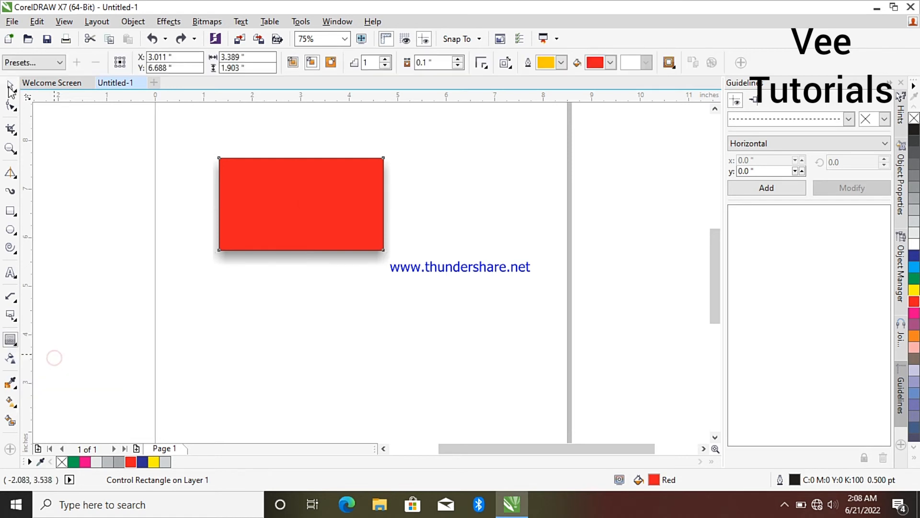
{"action": "key", "text": "ctrl+shift+z"}
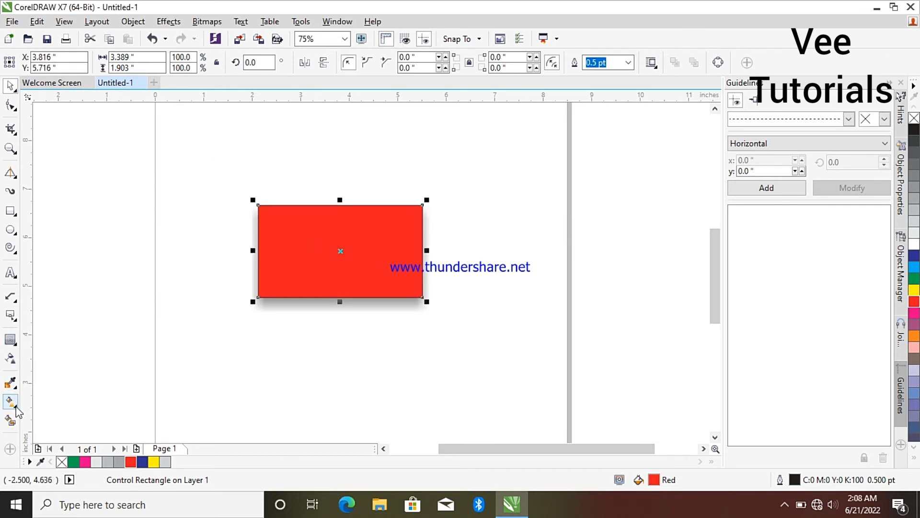
{"action": "left_click", "coordinate": [10, 340]}
{"action": "left_click_drag", "start_coordinate": [300, 264], "coordinate": [340, 288]}
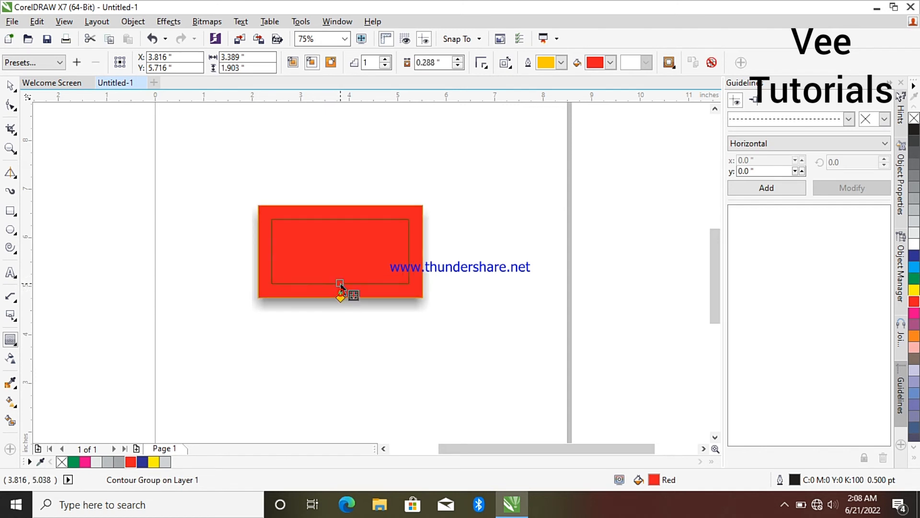
Step: Fill the contoured rectangle's outer shape with blue (C100 M100 Y0 K0), and recolour it 20% Black
{"action": "left_click", "coordinate": [914, 256]}
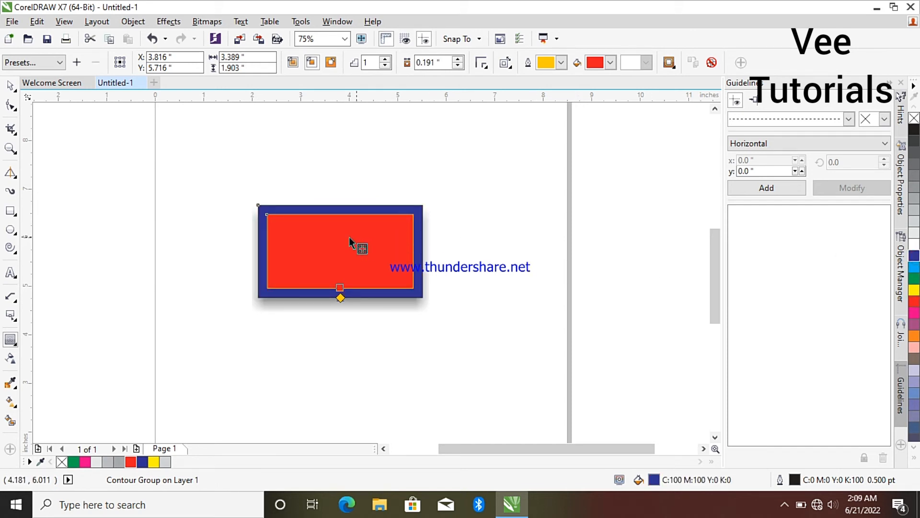
{"action": "scroll", "coordinate": [347, 243], "scroll_direction": "up", "scroll_amount": 2}
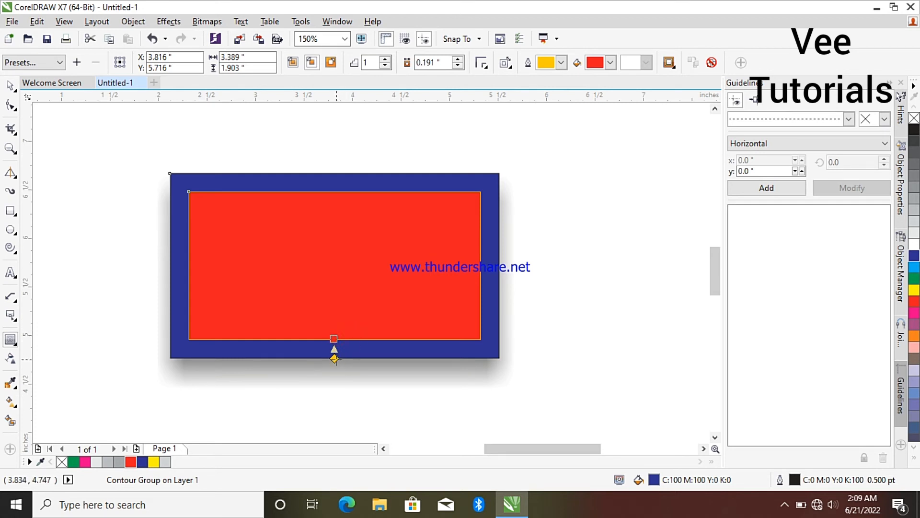
{"action": "left_click", "coordinate": [166, 461]}
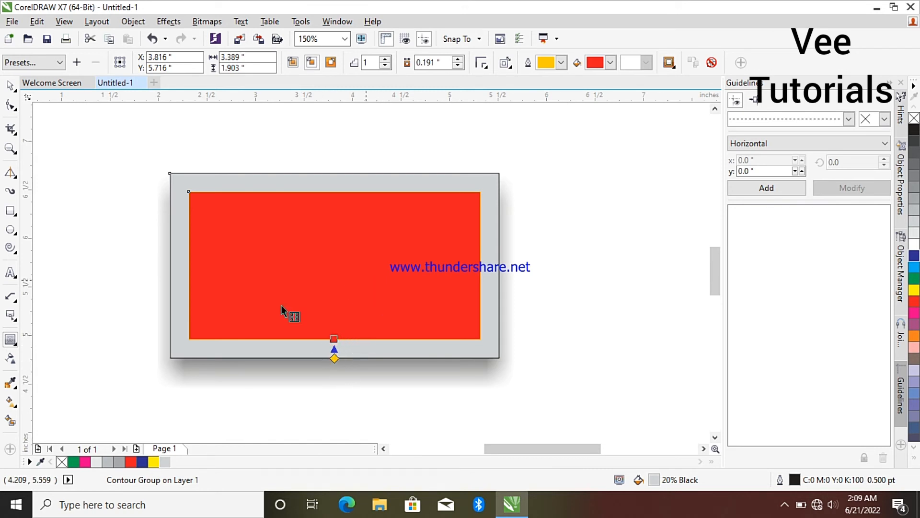
{"action": "scroll", "coordinate": [154, 302], "scroll_direction": "down", "scroll_amount": 1}
{"action": "scroll", "coordinate": [154, 307], "scroll_direction": "up", "scroll_amount": 2}
{"action": "scroll", "coordinate": [339, 262], "scroll_direction": "down", "scroll_amount": 2}
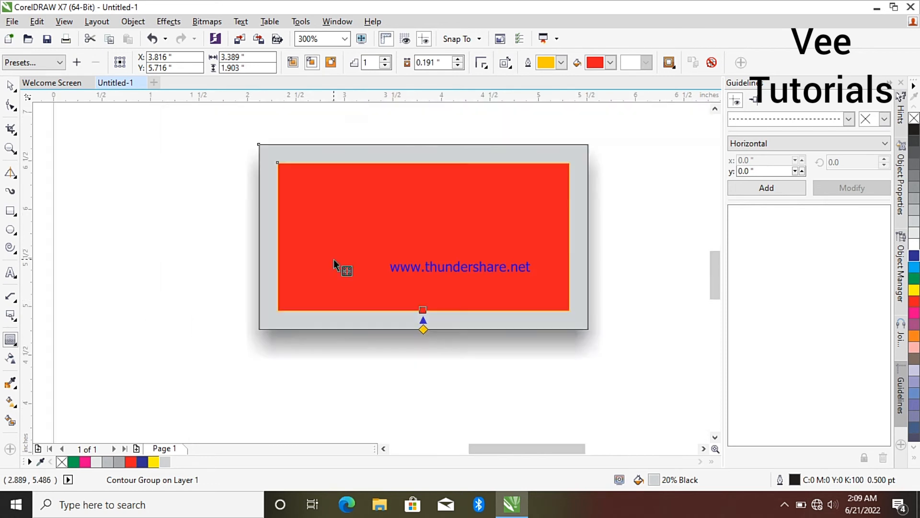
{"action": "scroll", "coordinate": [413, 237], "scroll_direction": "up", "scroll_amount": 1}
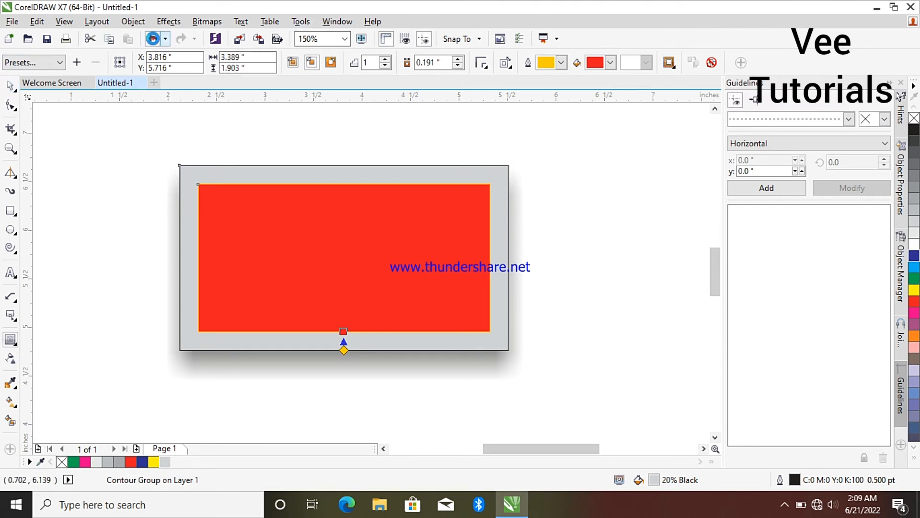
Step: Undo the fill changes and the contour on the rectangle, along with its move
{"action": "left_click", "coordinate": [152, 39]}
{"action": "left_click", "coordinate": [152, 39]}
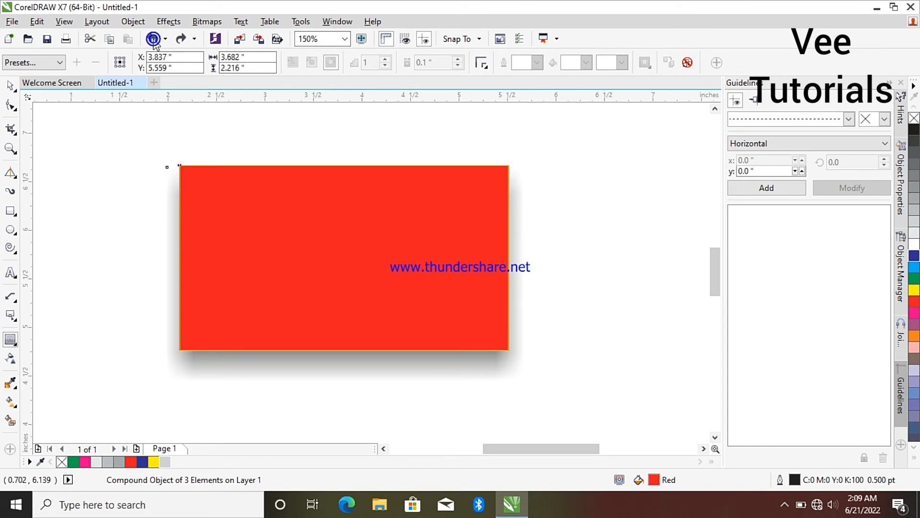
{"action": "left_click", "coordinate": [152, 39]}
{"action": "left_click", "coordinate": [152, 39]}
{"action": "left_click", "coordinate": [153, 40]}
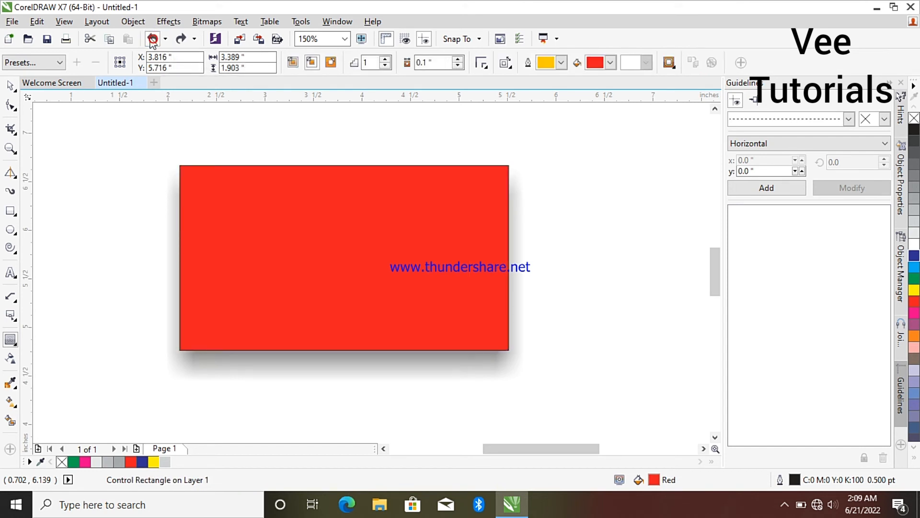
{"action": "left_click", "coordinate": [152, 40]}
{"action": "left_click", "coordinate": [153, 39]}
{"action": "left_click", "coordinate": [152, 39]}
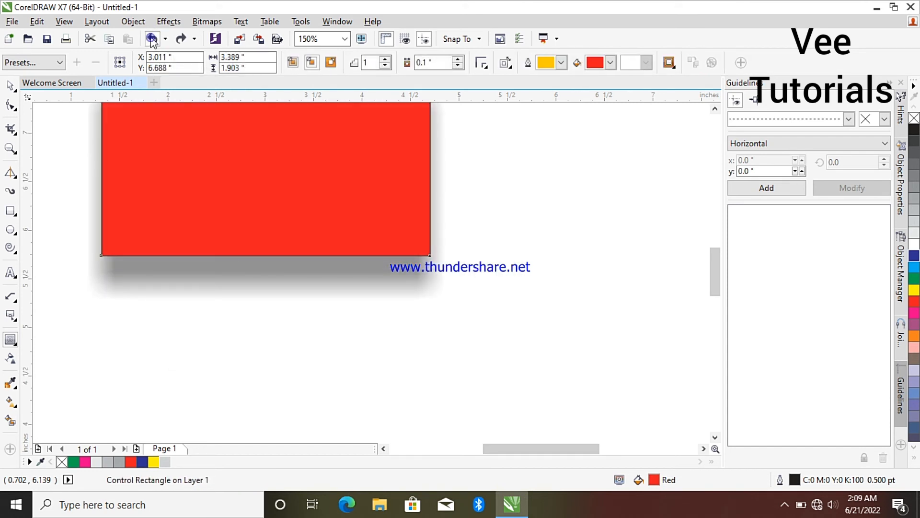
Step: Undo the remaining shadow edits back to the first flat shadow cast from the rectangle's centre
{"action": "left_click", "coordinate": [153, 39]}
{"action": "left_click", "coordinate": [152, 39]}
{"action": "left_click", "coordinate": [152, 40]}
{"action": "left_click", "coordinate": [152, 39]}
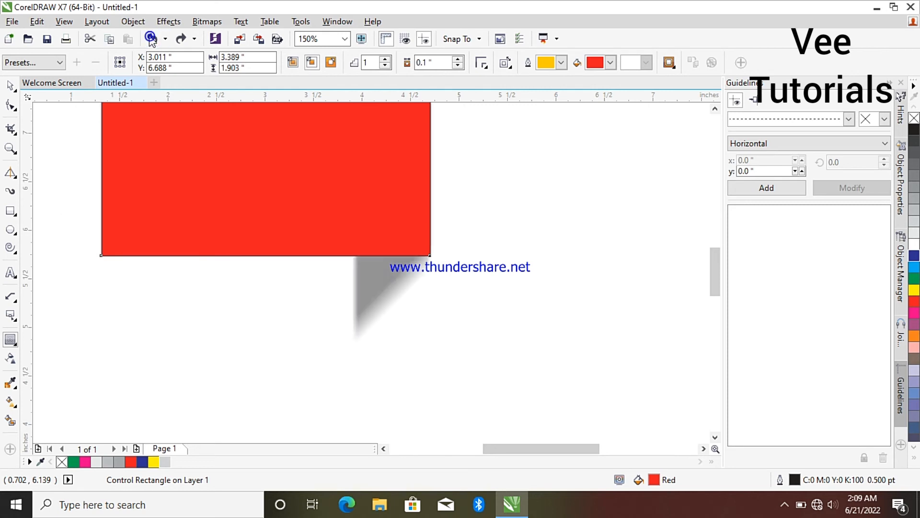
{"action": "left_click", "coordinate": [151, 39]}
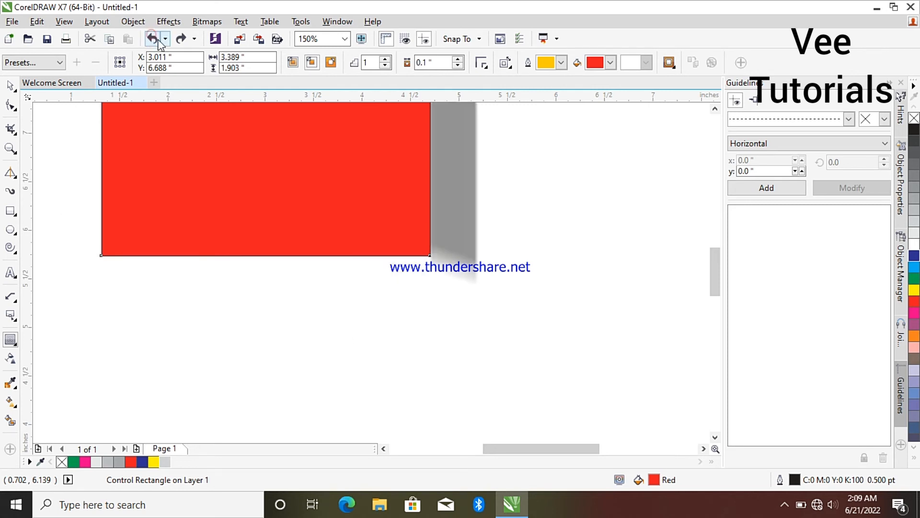
{"action": "left_click", "coordinate": [151, 39]}
{"action": "left_click", "coordinate": [152, 39]}
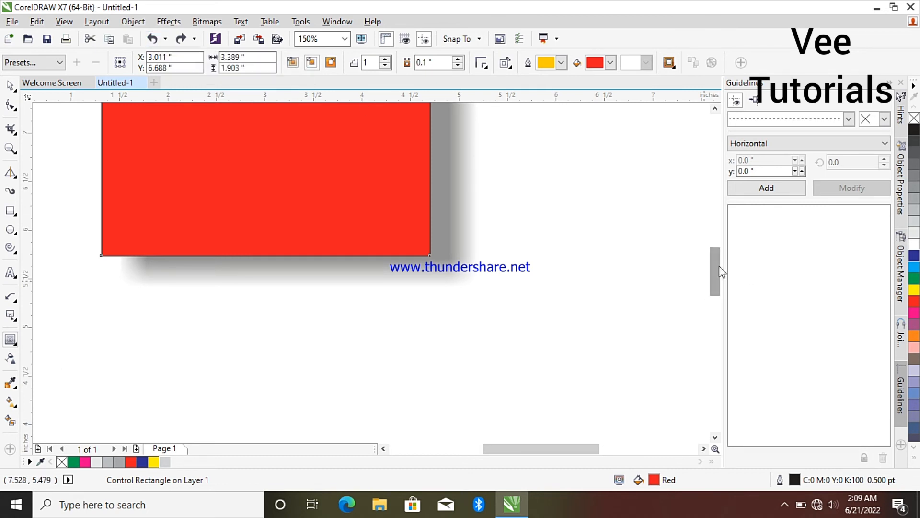
{"action": "mouse_move", "coordinate": [716, 266]}
{"action": "left_mouse_down"}
{"action": "mouse_move", "coordinate": [729, 246]}
{"action": "mouse_move", "coordinate": [731, 261]}
{"action": "left_mouse_up"}
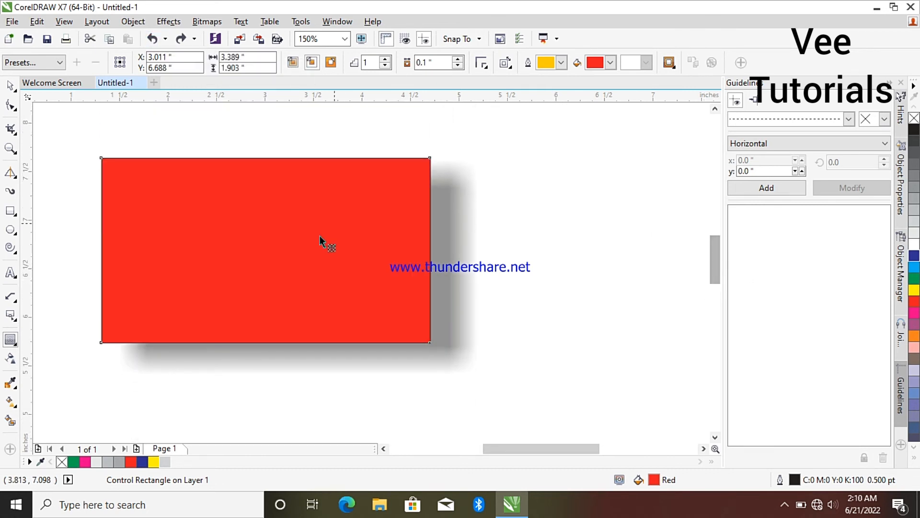
{"action": "left_click_drag", "start_coordinate": [532, 446], "coordinate": [512, 444]}
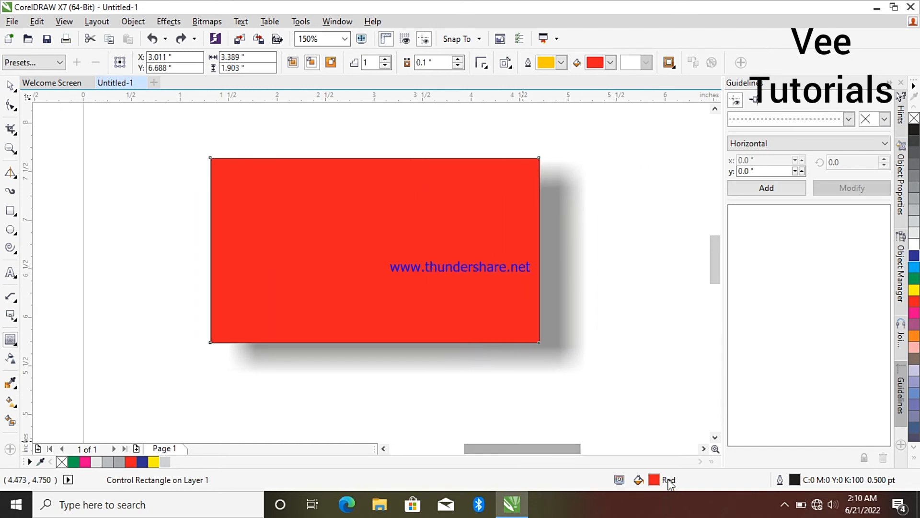
{"action": "left_click", "coordinate": [785, 506]}
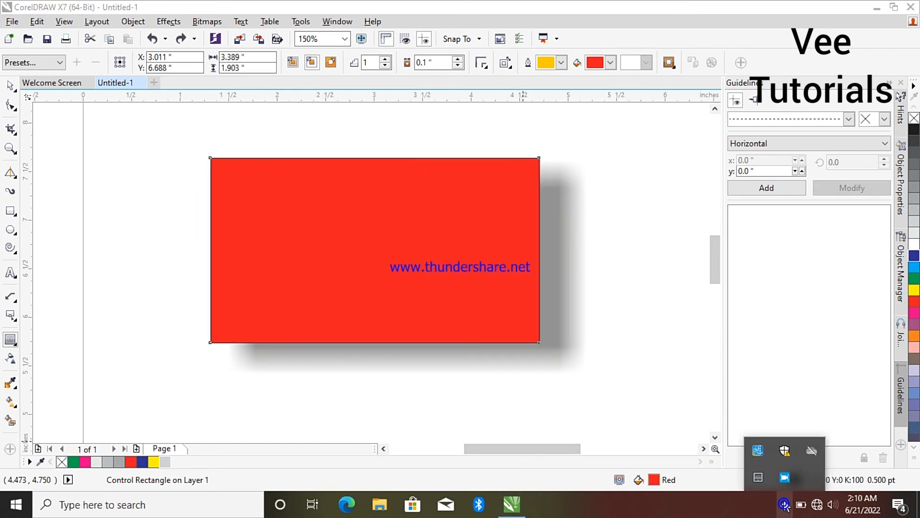
{"action": "left_click", "coordinate": [452, 264]}
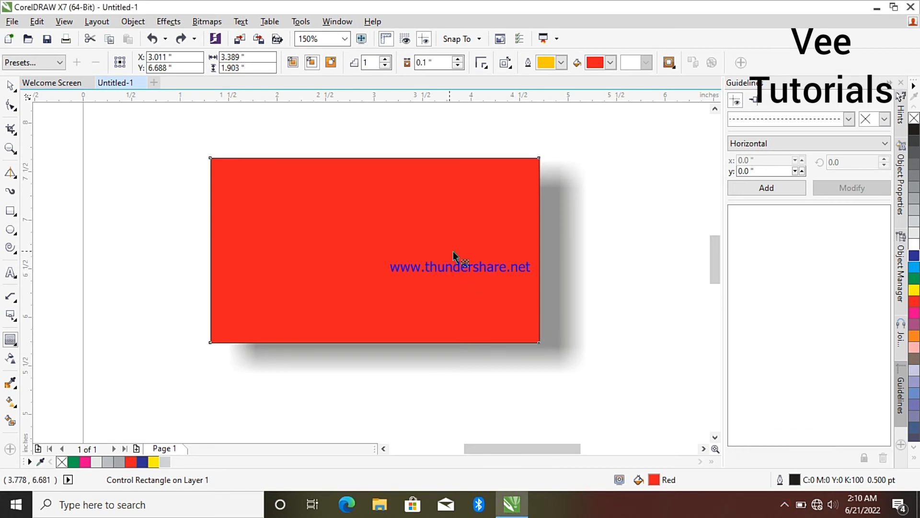
Step: Delete the red rectangle together with its drop shadow
{"action": "left_click", "coordinate": [16, 346]}
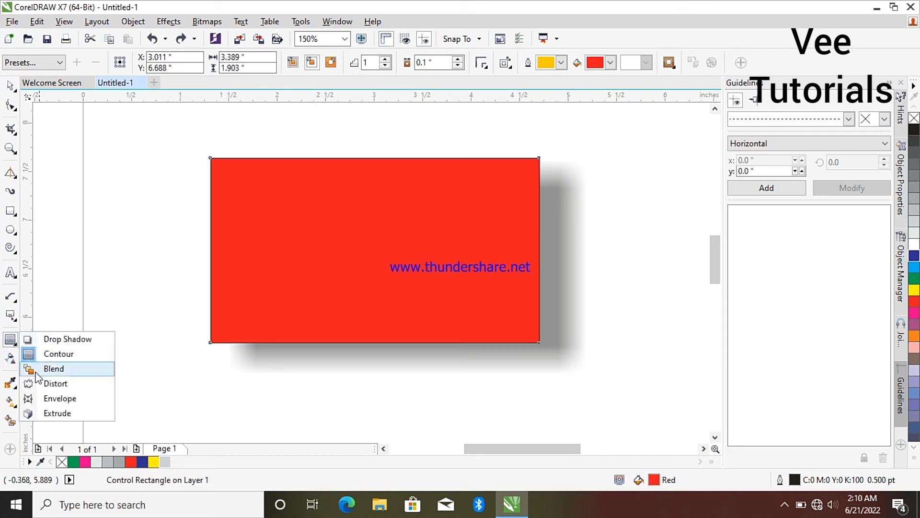
{"action": "left_click", "coordinate": [48, 368]}
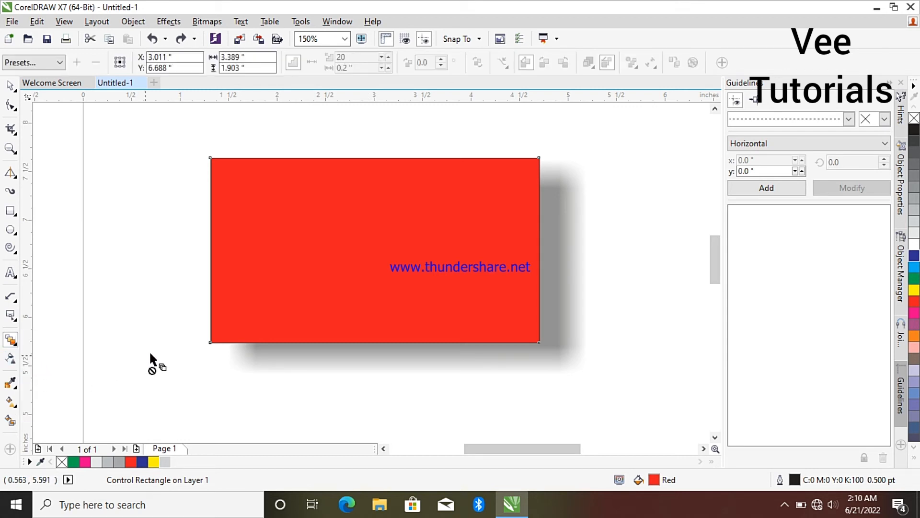
{"action": "left_click", "coordinate": [12, 86]}
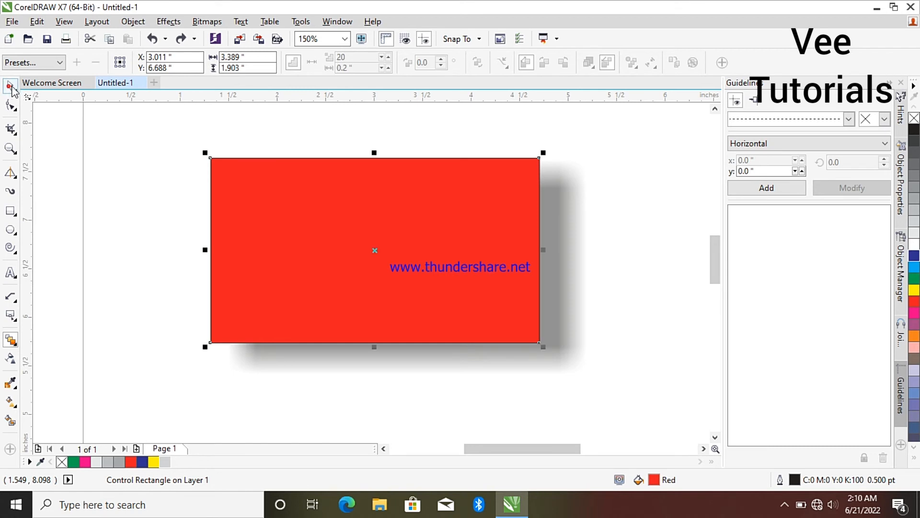
{"action": "right_click", "coordinate": [341, 217]}
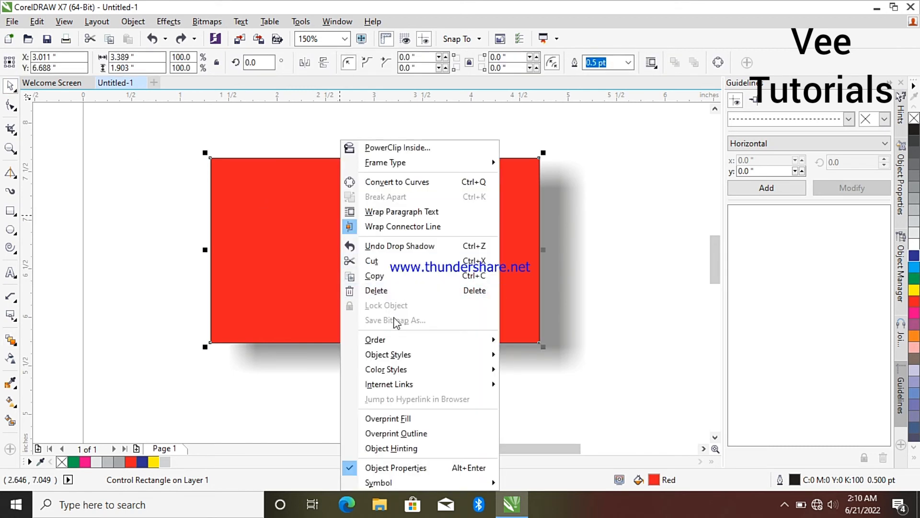
{"action": "left_click", "coordinate": [394, 290]}
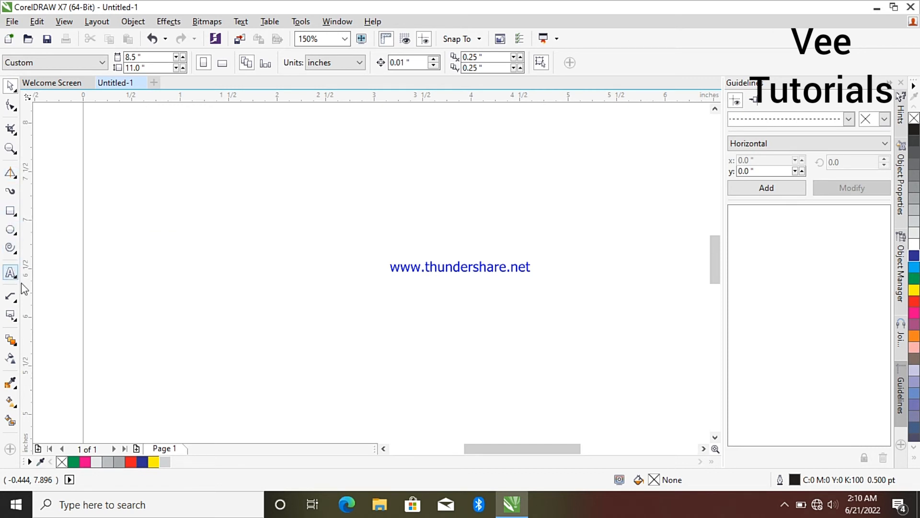
Step: Draw a yellow-filled rectangle about 0.479" by 0.444" and place a copy of it below at about X 1.709", Y 5.25"
{"action": "left_click", "coordinate": [10, 211]}
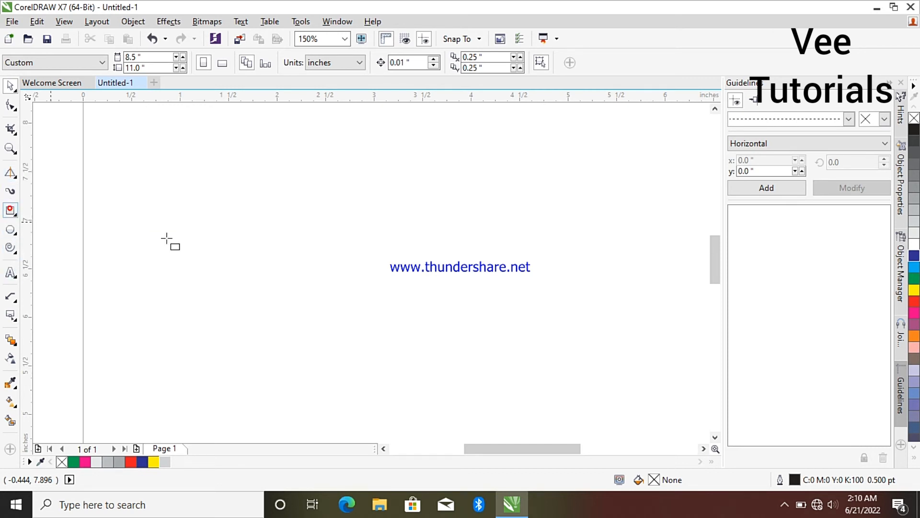
{"action": "left_click_drag", "start_coordinate": [232, 213], "coordinate": [278, 257]}
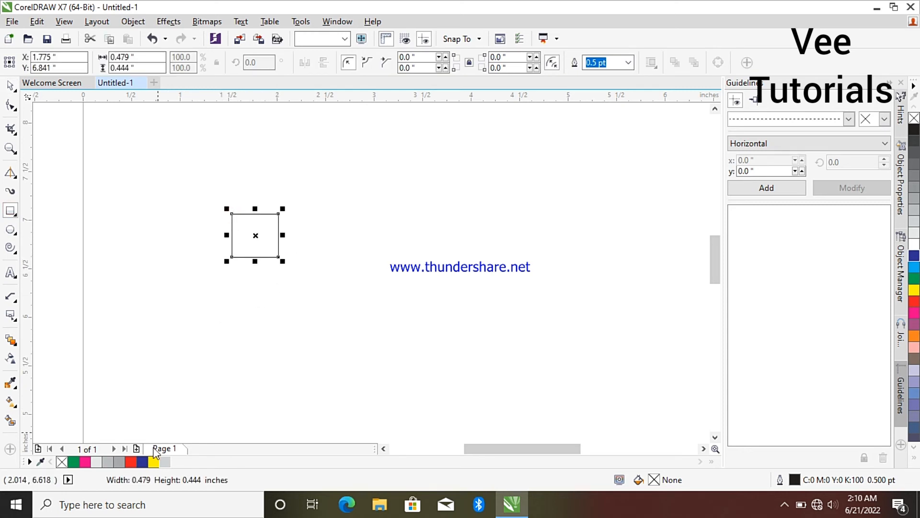
{"action": "left_click_drag", "start_coordinate": [153, 461], "coordinate": [249, 390]}
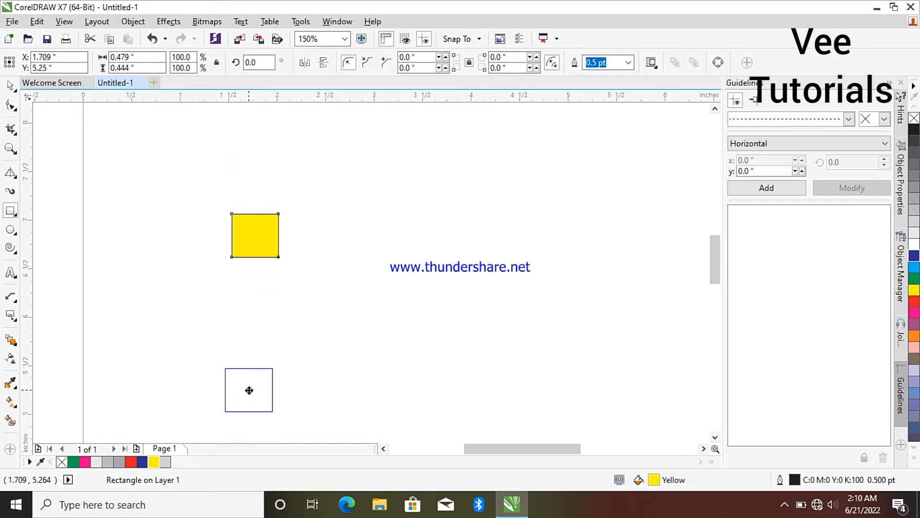
{"action": "left_click_drag", "start_coordinate": [248, 389], "coordinate": [249, 389]}
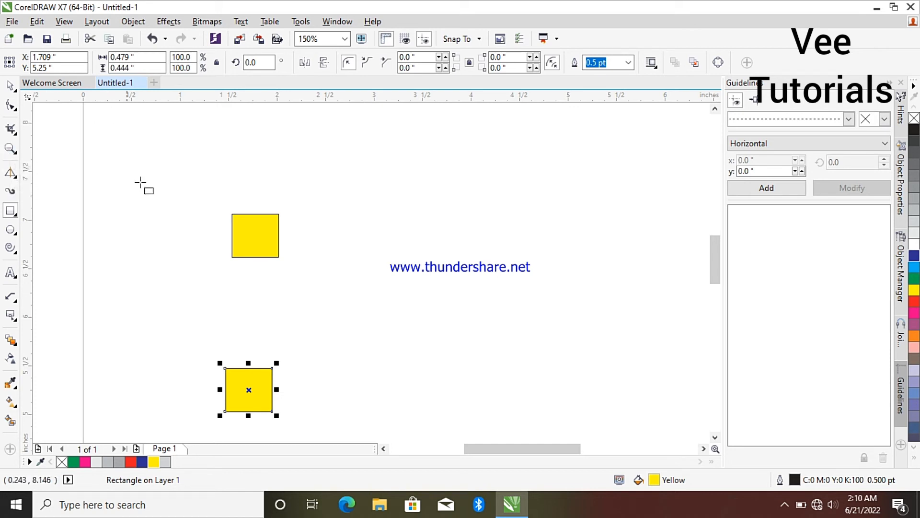
Step: Blend the upper yellow rectangle into its lower copy with 20 steps, undoing the first attempt and repeating it
{"action": "left_click", "coordinate": [11, 339]}
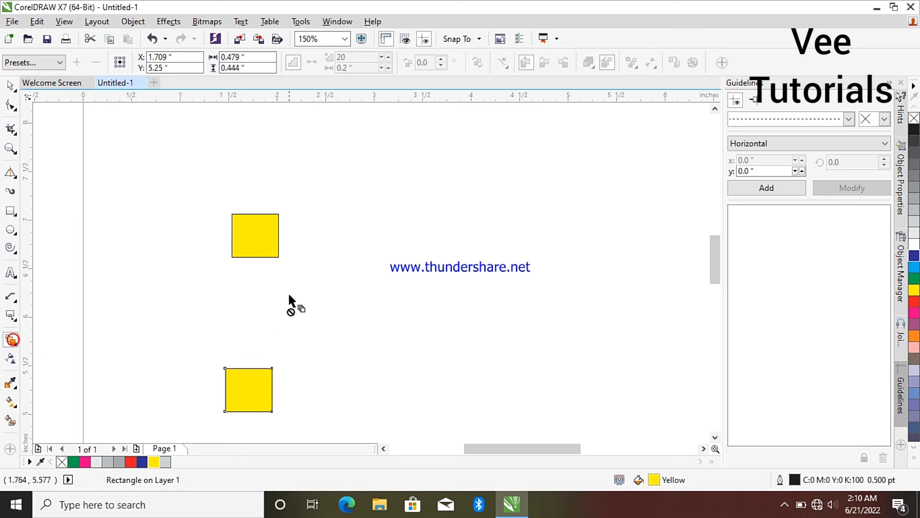
{"action": "left_click_drag", "start_coordinate": [260, 238], "coordinate": [252, 382]}
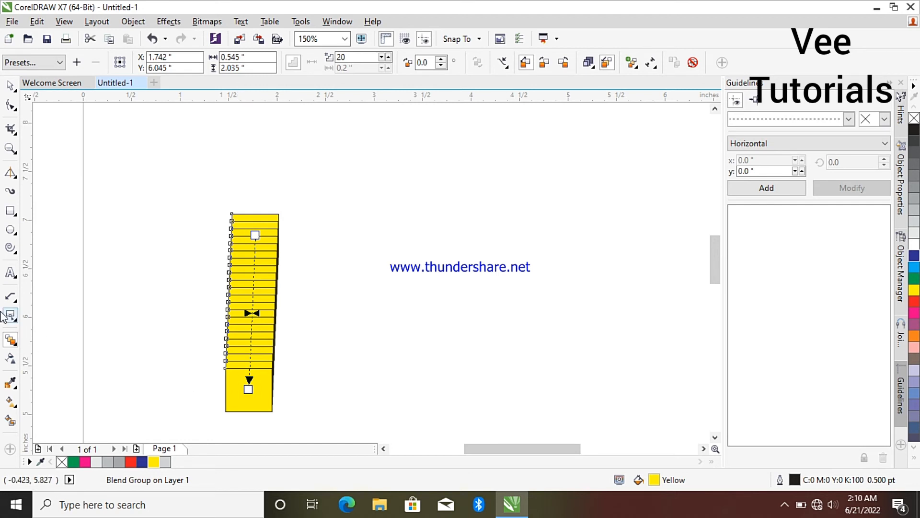
{"action": "left_click", "coordinate": [152, 39]}
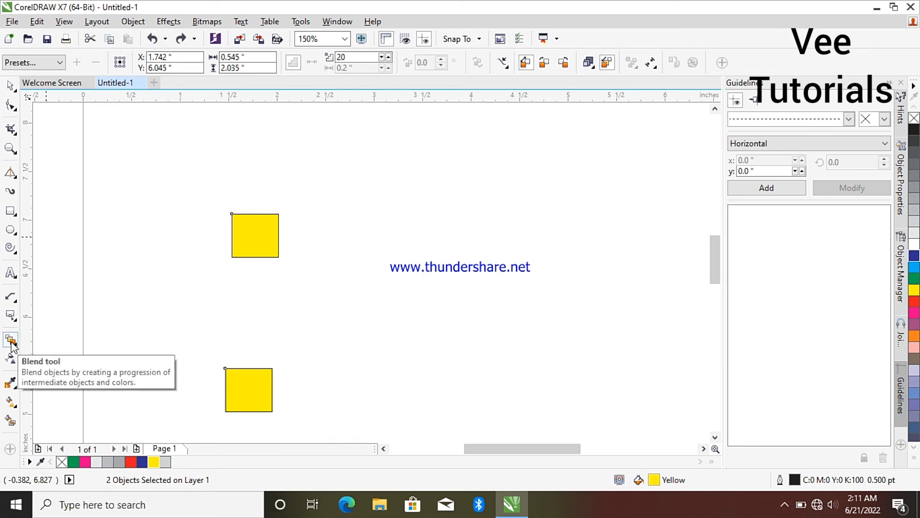
{"action": "left_click_drag", "start_coordinate": [255, 232], "coordinate": [248, 382]}
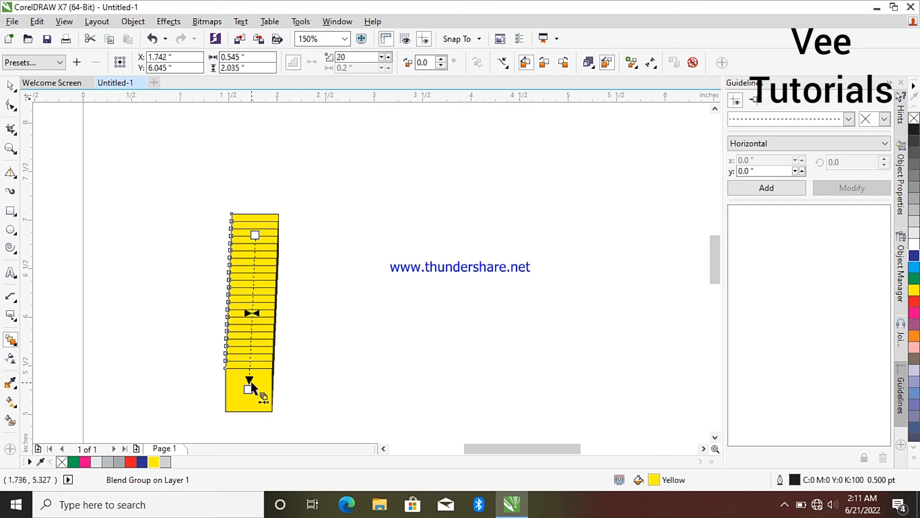
Step: Try red and blue fills on the rectangle blend, split it partway along its path, and set its fill back to yellow
{"action": "left_click", "coordinate": [131, 461]}
{"action": "left_click_drag", "start_coordinate": [137, 463], "coordinate": [290, 232]}
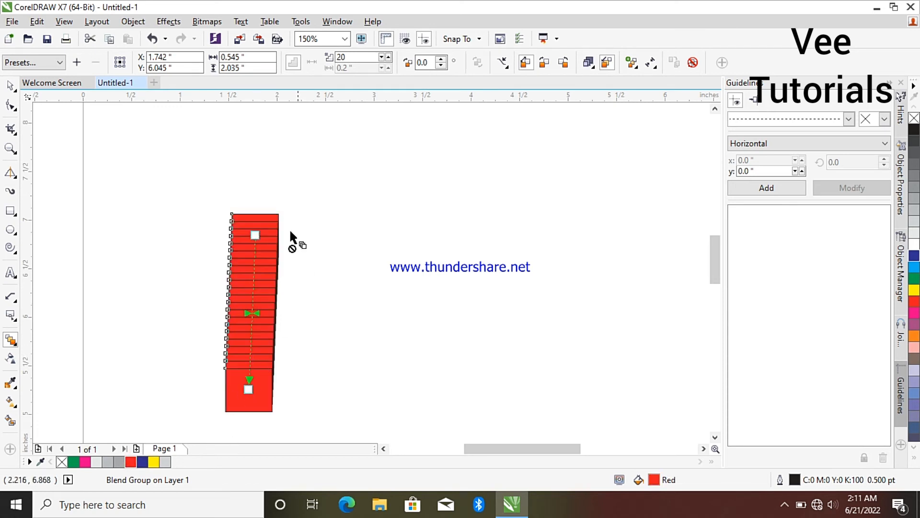
{"action": "left_click", "coordinate": [142, 462]}
{"action": "left_click_drag", "start_coordinate": [146, 461], "coordinate": [249, 369]}
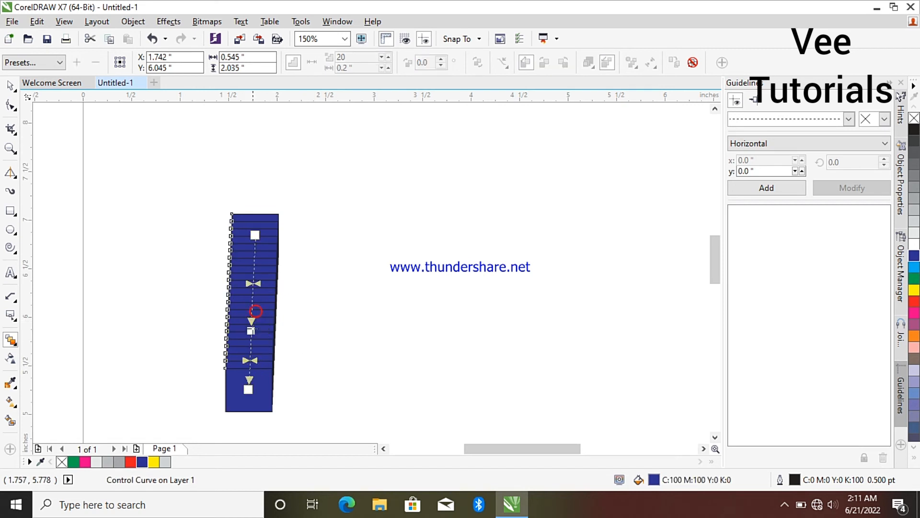
{"action": "left_click", "coordinate": [133, 462]}
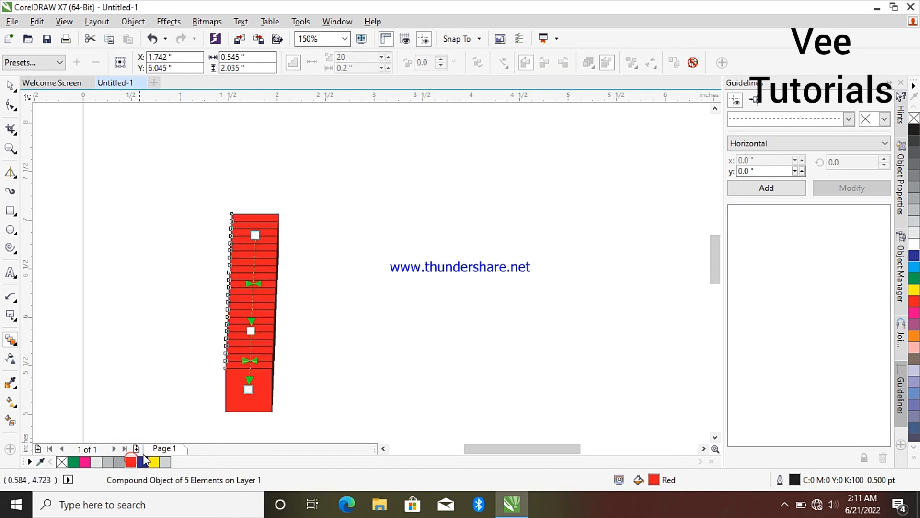
{"action": "left_click_drag", "start_coordinate": [137, 461], "coordinate": [249, 389]}
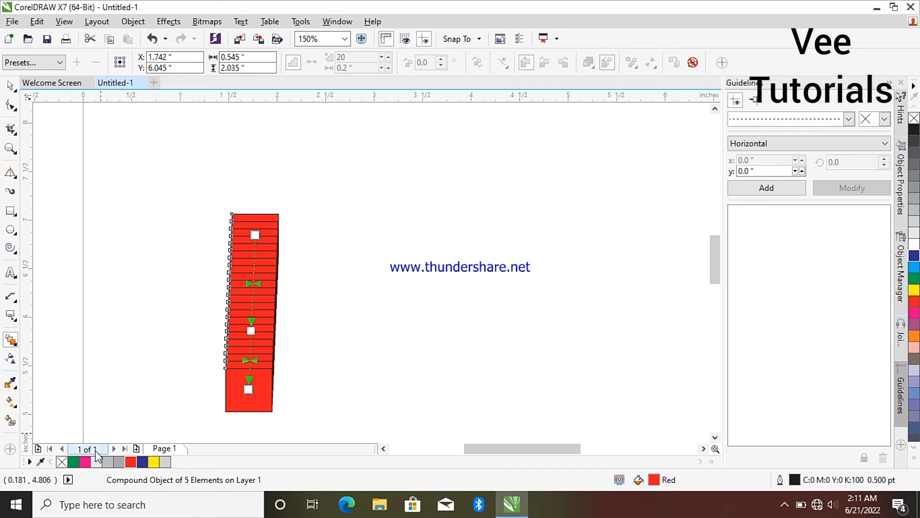
{"action": "left_click", "coordinate": [154, 462]}
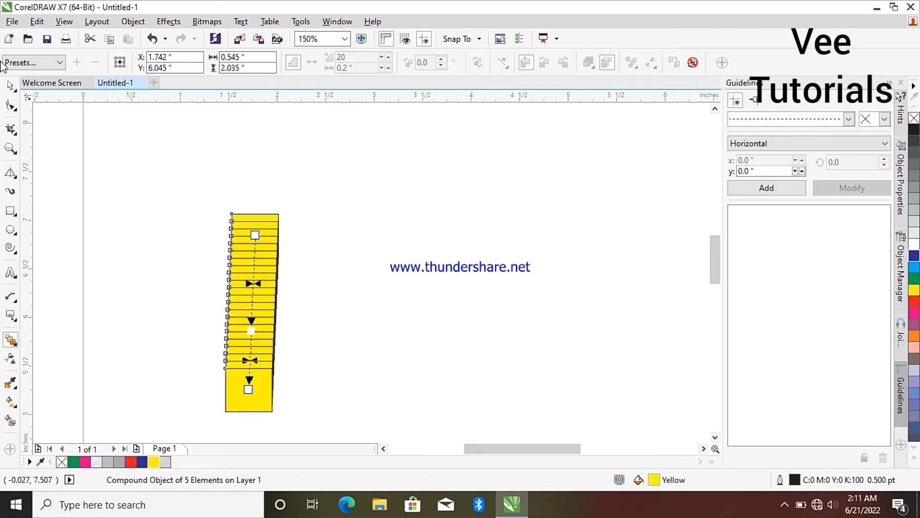
Step: Draw two diagonally spaced ellipses beside the yellow blend, about 0.667" by 0.799" and 0.986" by 0.937", and blend them with 20 steps
{"action": "left_click", "coordinate": [10, 87]}
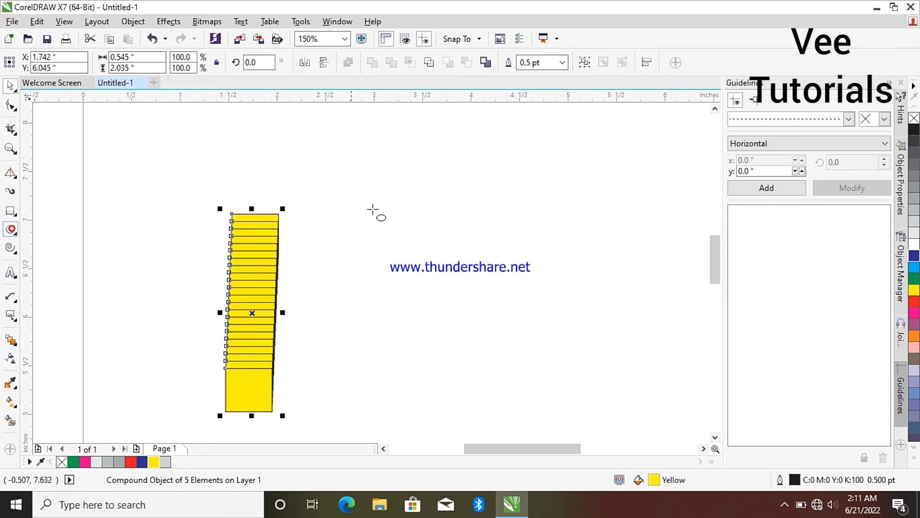
{"action": "left_click_drag", "start_coordinate": [333, 157], "coordinate": [398, 235]}
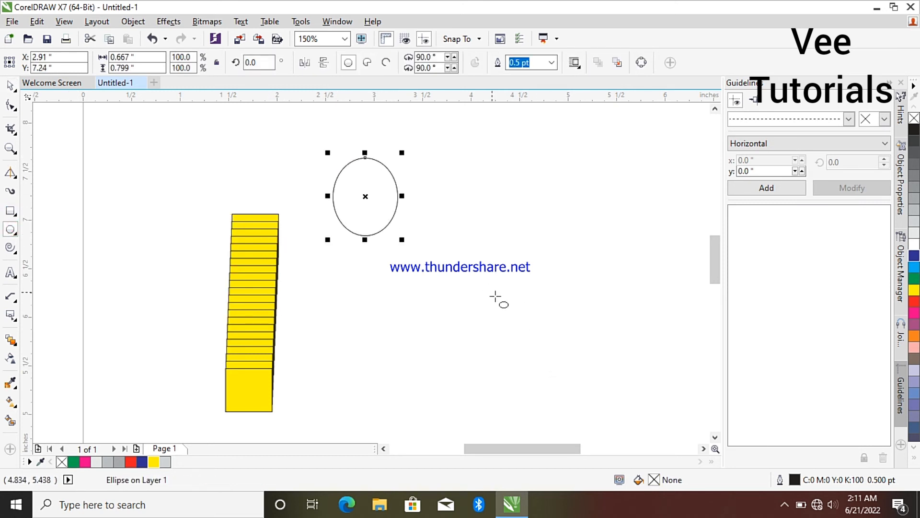
{"action": "left_click_drag", "start_coordinate": [495, 297], "coordinate": [596, 395]}
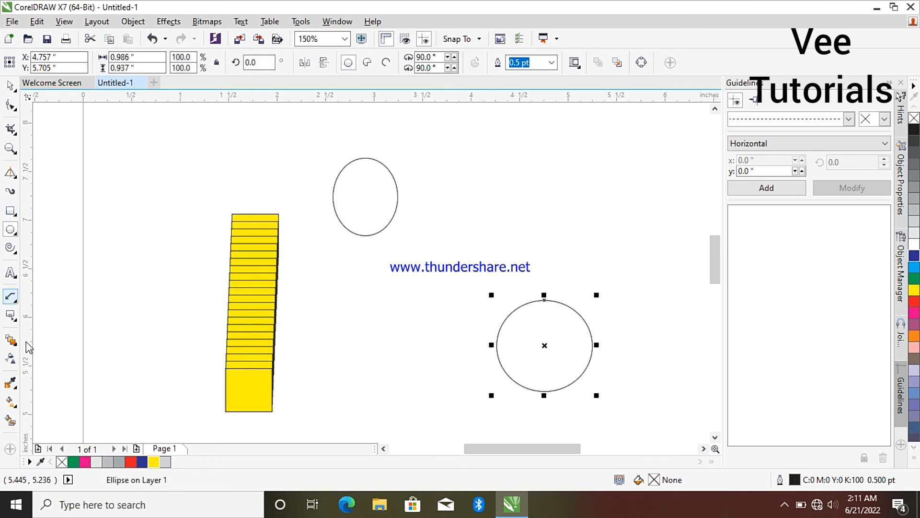
{"action": "left_click", "coordinate": [10, 339]}
{"action": "left_click_drag", "start_coordinate": [367, 198], "coordinate": [545, 334]}
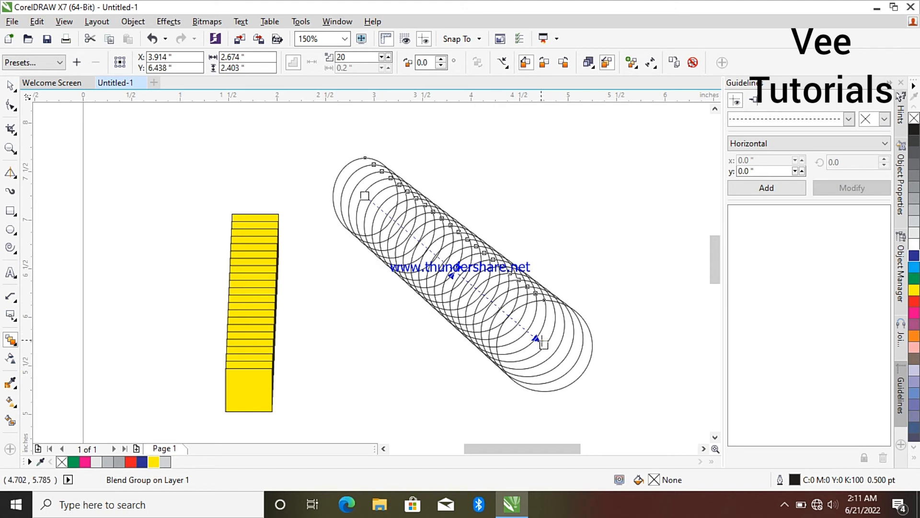
Step: Fill the ellipse blend with yellow, 10% Black and 20% Black in turn
{"action": "left_click", "coordinate": [153, 462]}
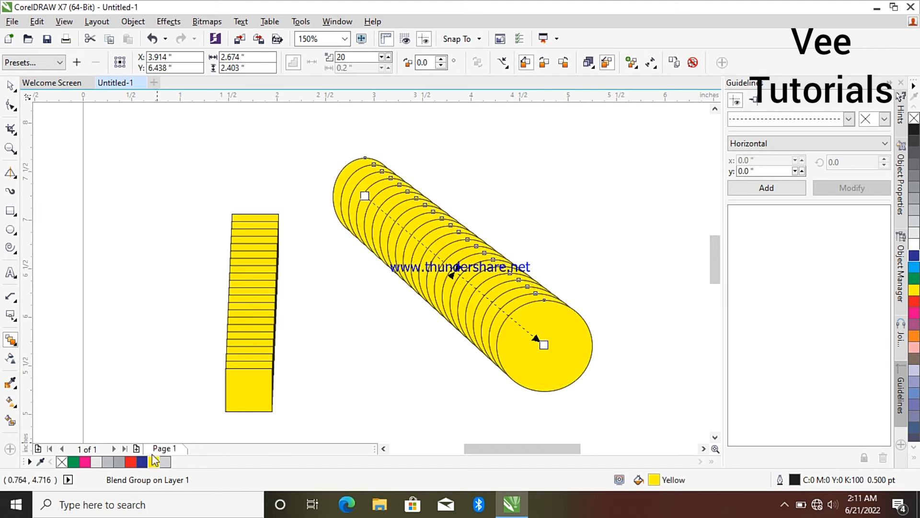
{"action": "left_click", "coordinate": [96, 460]}
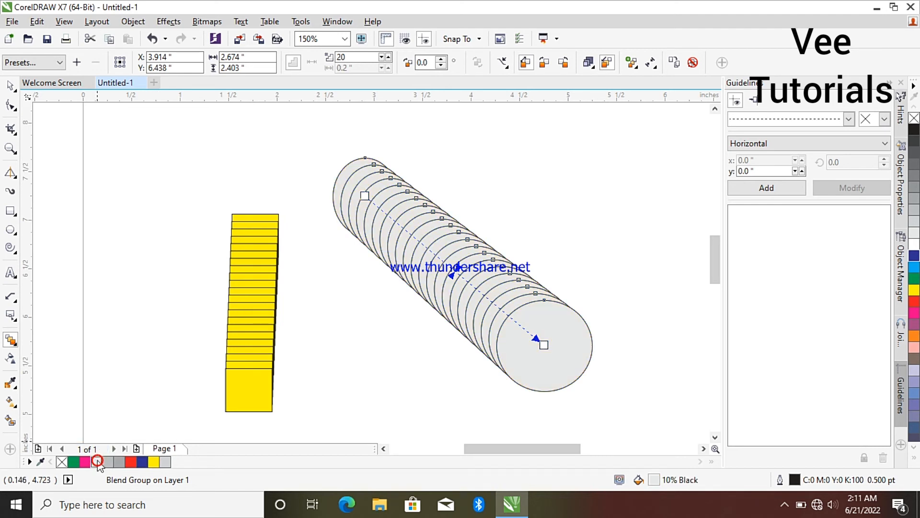
{"action": "left_click", "coordinate": [168, 463]}
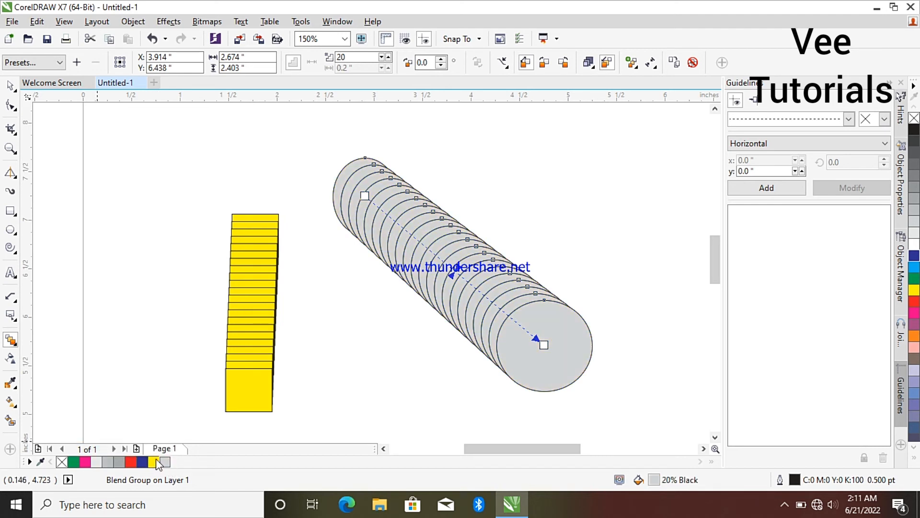
Step: Move the blend's larger ellipse just above the smaller one, and reposition it diagonally below the smaller one
{"action": "left_click_drag", "start_coordinate": [544, 345], "coordinate": [365, 155]}
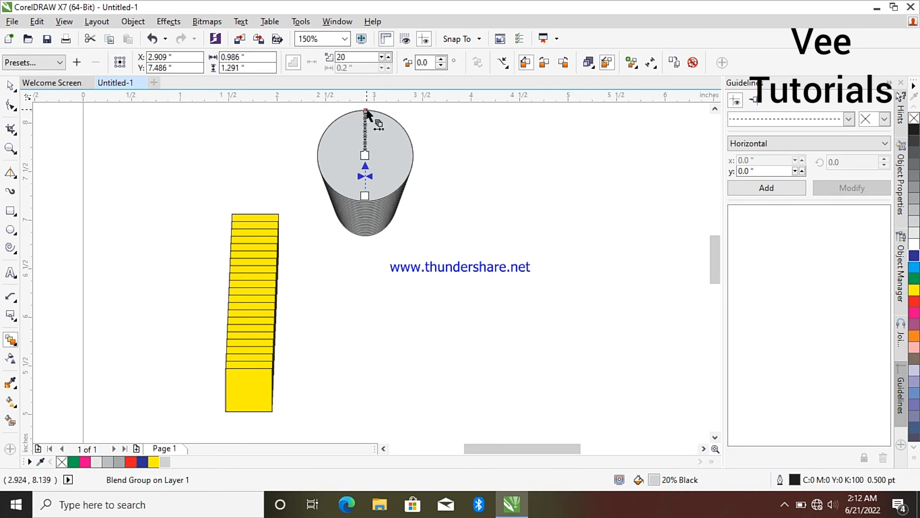
{"action": "left_click", "coordinate": [366, 111]}
{"action": "left_click_drag", "start_coordinate": [366, 156], "coordinate": [581, 310]}
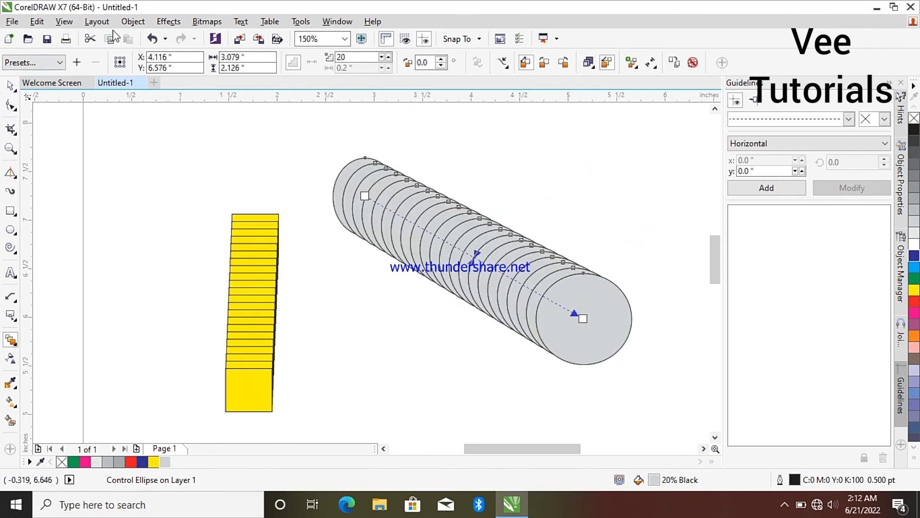
Step: Undo the larger ellipse's moves and the blend's fill changes, back to the unfilled ellipse blend
{"action": "left_click", "coordinate": [151, 40]}
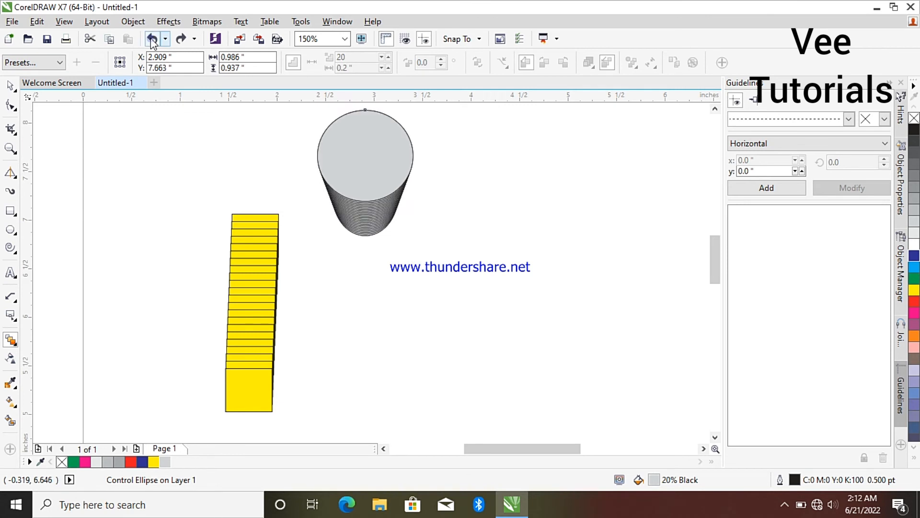
{"action": "left_click", "coordinate": [152, 39]}
{"action": "left_click", "coordinate": [151, 40]}
{"action": "left_click", "coordinate": [151, 39]}
{"action": "left_click", "coordinate": [152, 39]}
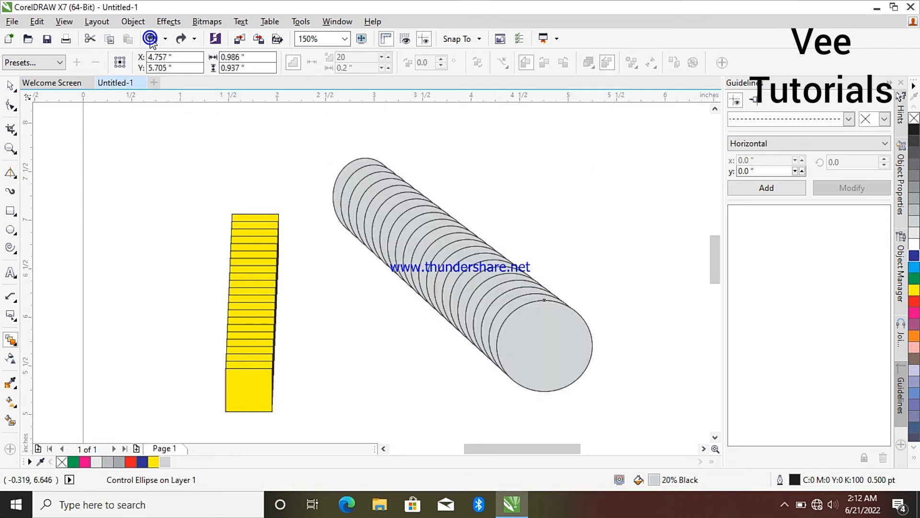
{"action": "left_click", "coordinate": [151, 40]}
{"action": "left_click", "coordinate": [152, 39]}
{"action": "left_click", "coordinate": [152, 40]}
{"action": "left_click", "coordinate": [151, 39]}
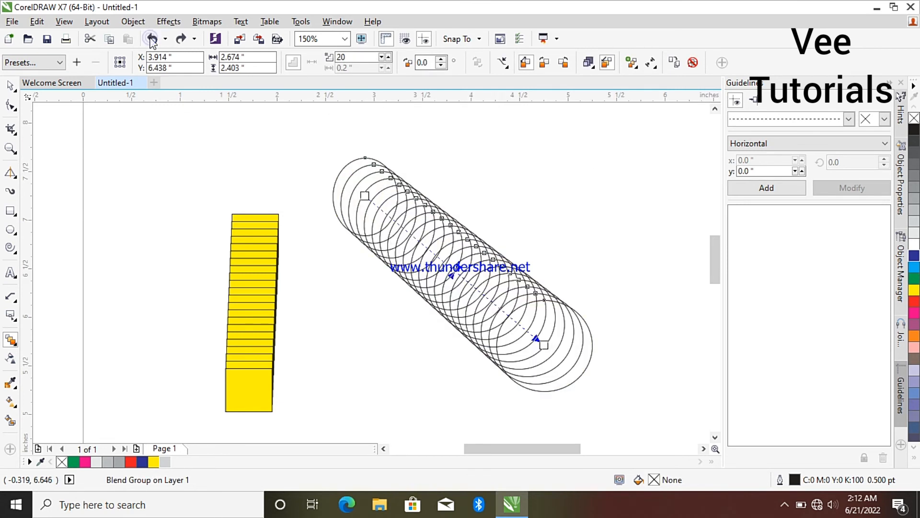
Step: Give the ellipse blend a red outline (C0 M100 Y100 K0), and recolour the outline Blue (C100 M100 Y0 K0)
{"action": "right_click", "coordinate": [914, 303]}
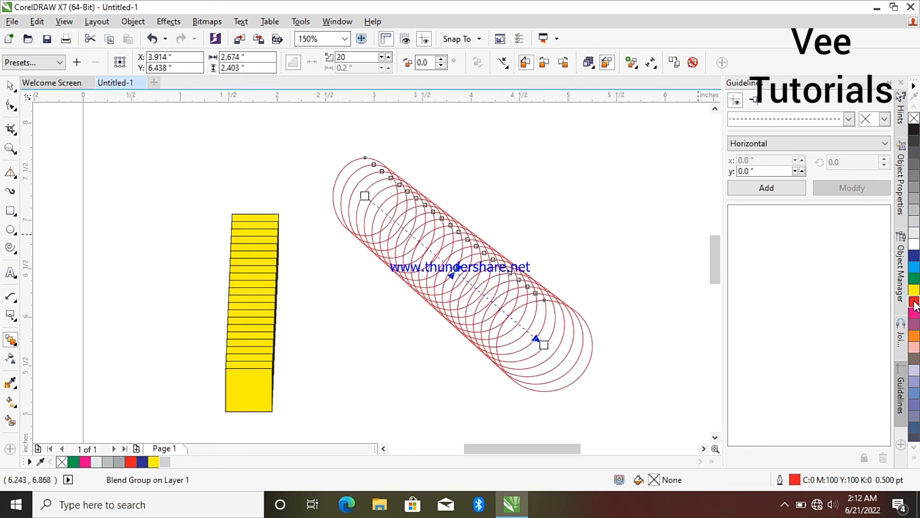
{"action": "right_click", "coordinate": [914, 258]}
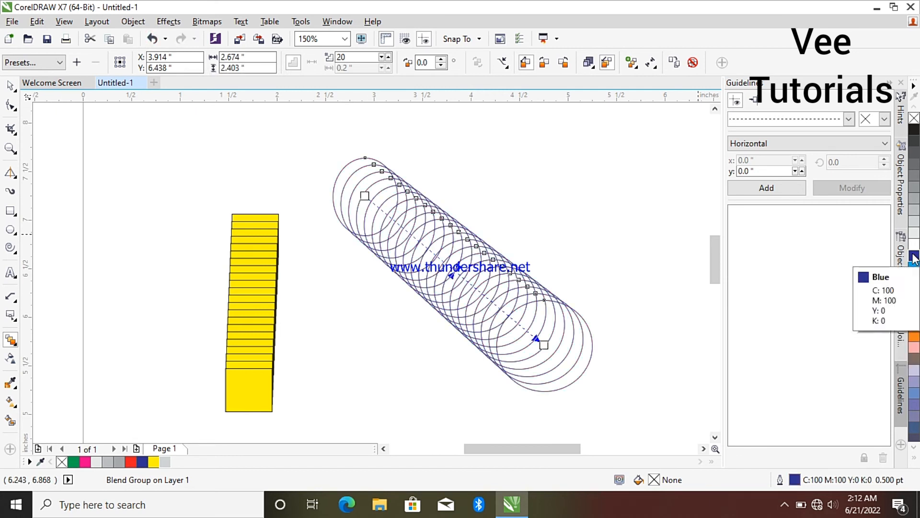
{"action": "left_click_drag", "start_coordinate": [915, 259], "coordinate": [13, 352]}
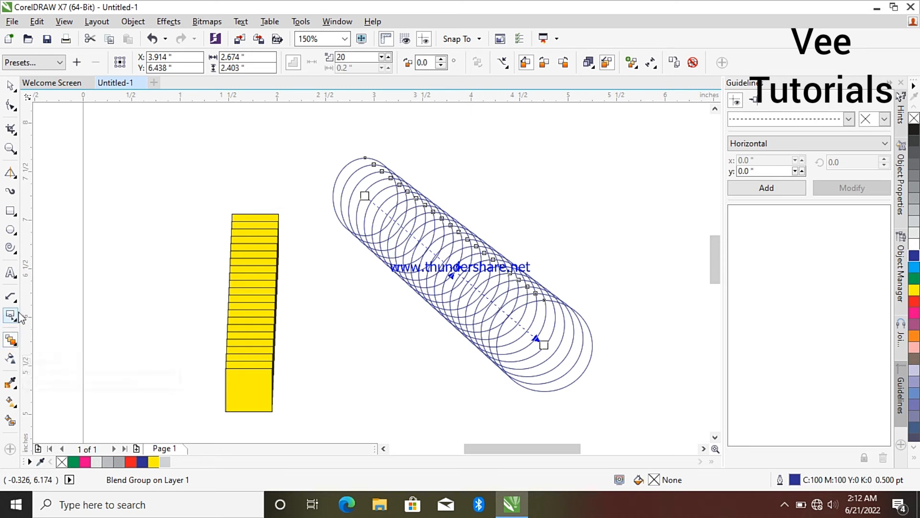
Step: Draw an unfilled rectangle about 0.653" by 0.854" up and to the left of the yellow blend
{"action": "left_click", "coordinate": [12, 214]}
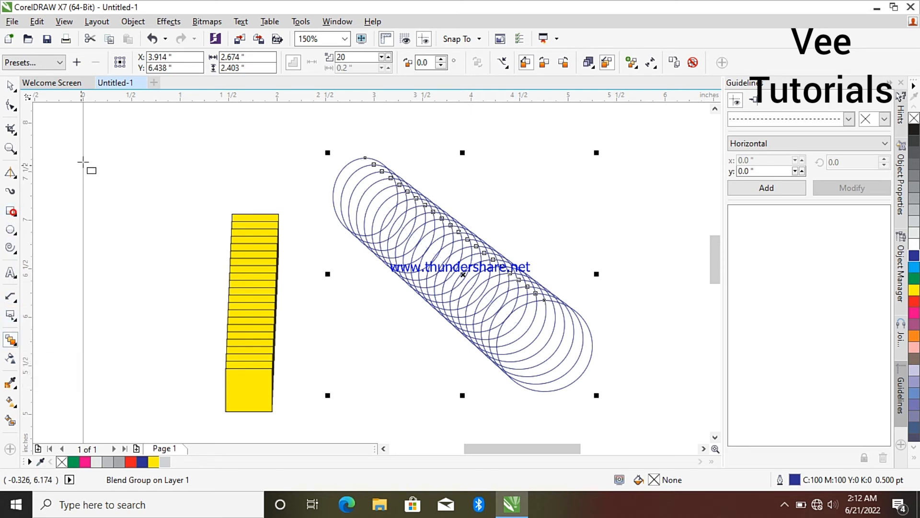
{"action": "left_click_drag", "start_coordinate": [94, 140], "coordinate": [159, 222]}
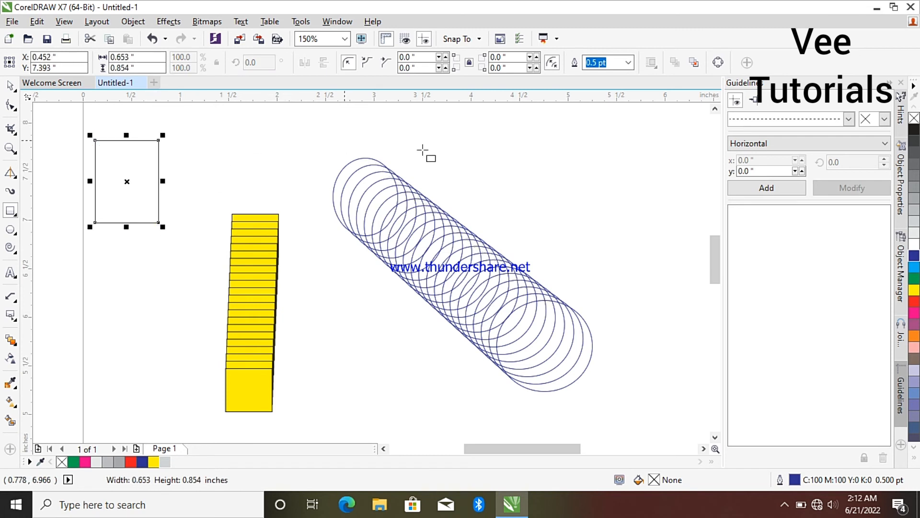
Step: Draw an unfilled rectangle about 1.09" by 1.062" above the ellipse blend's lower end, and blend the smaller rectangle into it
{"action": "left_click_drag", "start_coordinate": [497, 146], "coordinate": [603, 249]}
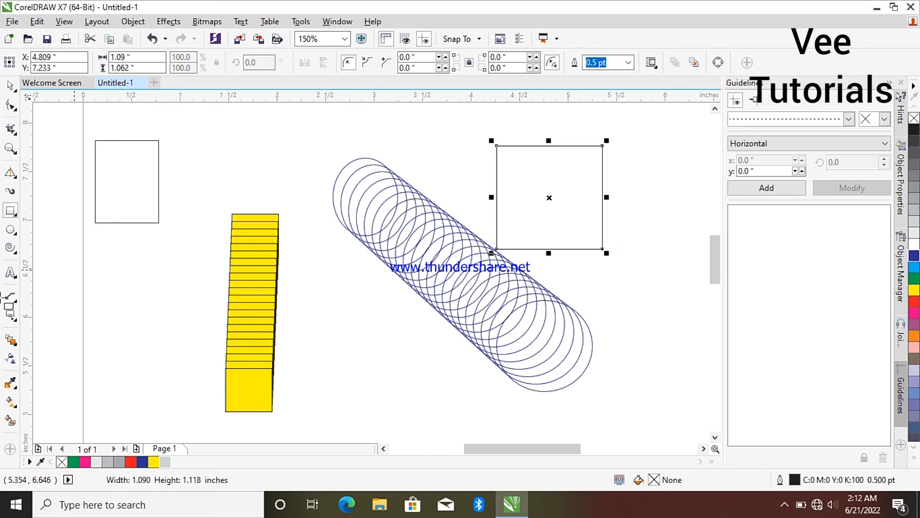
{"action": "left_click", "coordinate": [11, 339]}
{"action": "left_click_drag", "start_coordinate": [140, 168], "coordinate": [551, 177]}
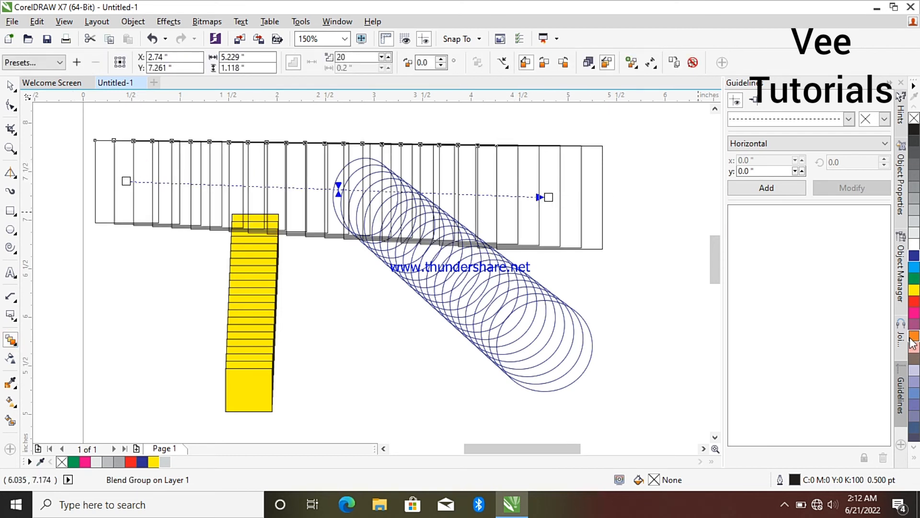
Step: Outline the rectangle blend in green (C100 M0 Y100 K0) and reposition its end rectangles so the blend runs vertically, smaller rectangle at the bottom
{"action": "right_click", "coordinate": [915, 279]}
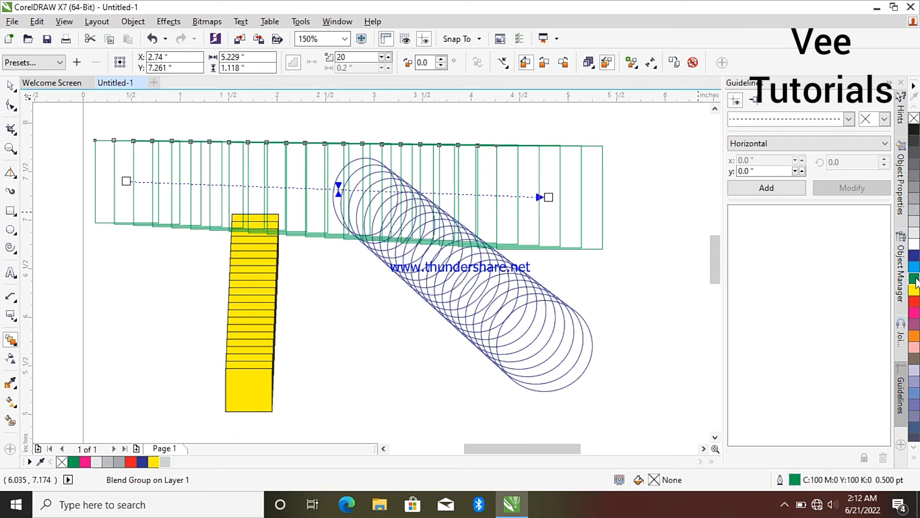
{"action": "left_click_drag", "start_coordinate": [549, 197], "coordinate": [240, 184]}
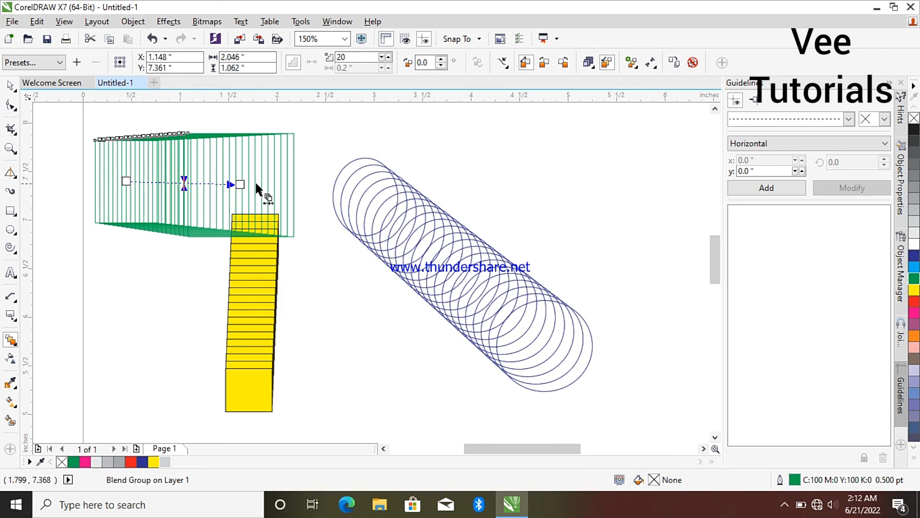
{"action": "left_click_drag", "start_coordinate": [241, 184], "coordinate": [126, 259]}
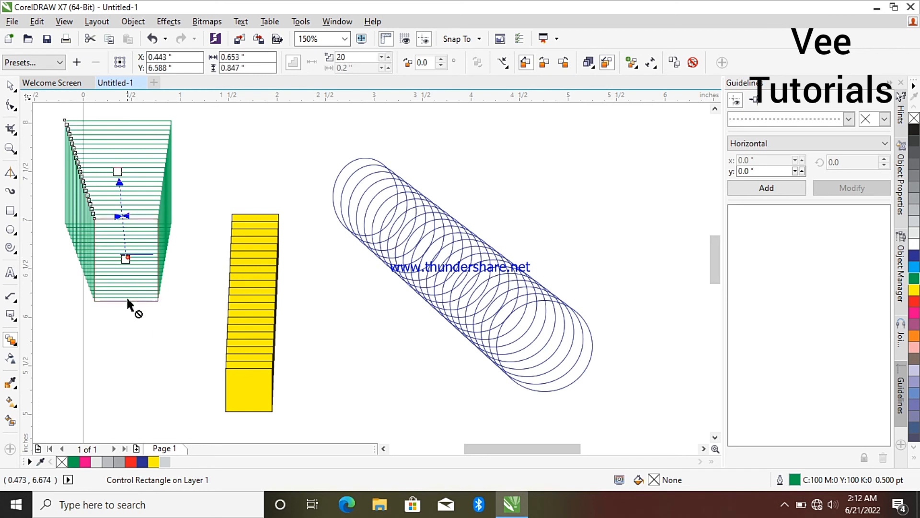
{"action": "left_click_drag", "start_coordinate": [127, 300], "coordinate": [132, 352]}
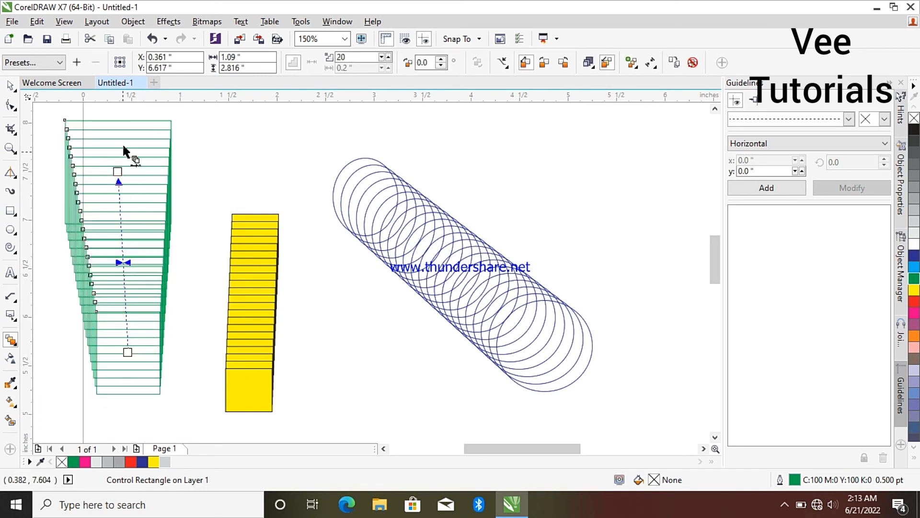
Step: Select the green, yellow and blue blends together and delete them
{"action": "left_click", "coordinate": [9, 85]}
{"action": "scroll", "coordinate": [245, 217], "scroll_direction": "down", "scroll_amount": 2}
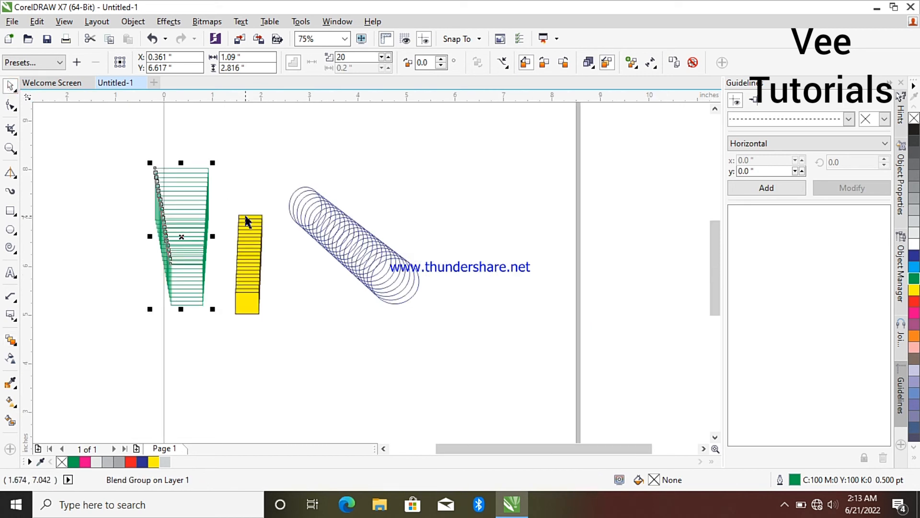
{"action": "left_click_drag", "start_coordinate": [129, 136], "coordinate": [443, 318]}
{"action": "right_click", "coordinate": [291, 246]}
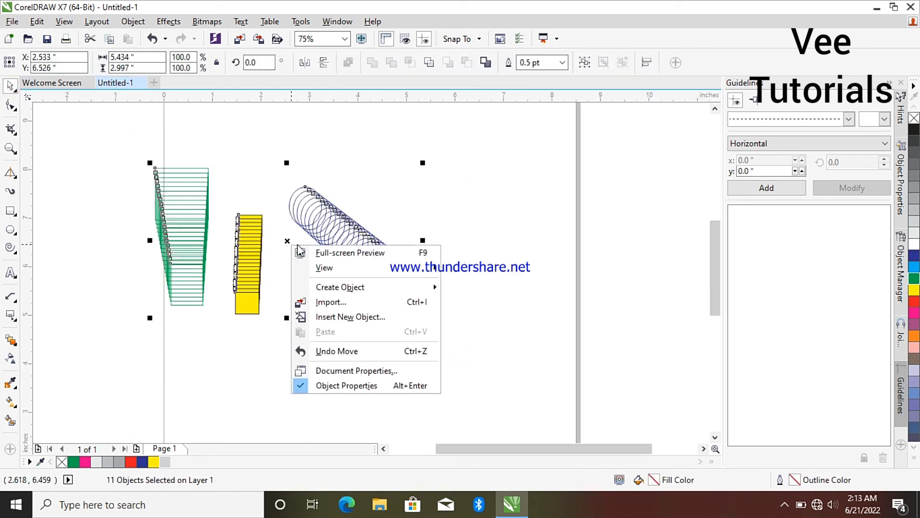
{"action": "left_click", "coordinate": [338, 206]}
{"action": "right_click", "coordinate": [332, 213]}
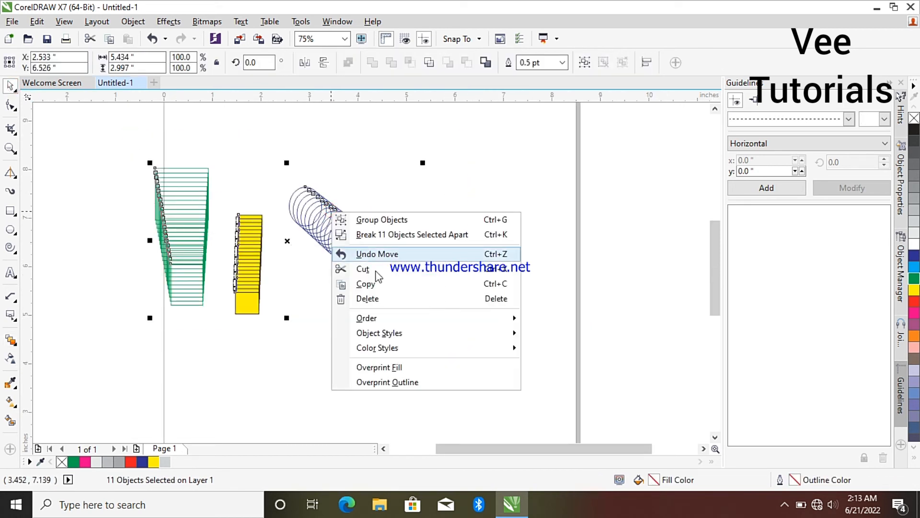
{"action": "left_click", "coordinate": [379, 299]}
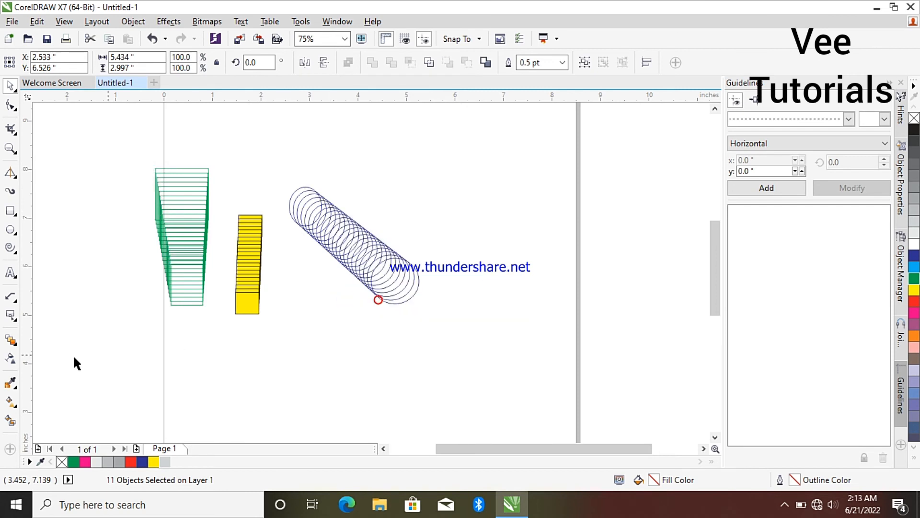
Step: Try out the Distort tool on the empty page and draw an unfilled rectangle about 4.347" by 2.181" in the middle of the page
{"action": "left_click", "coordinate": [17, 345]}
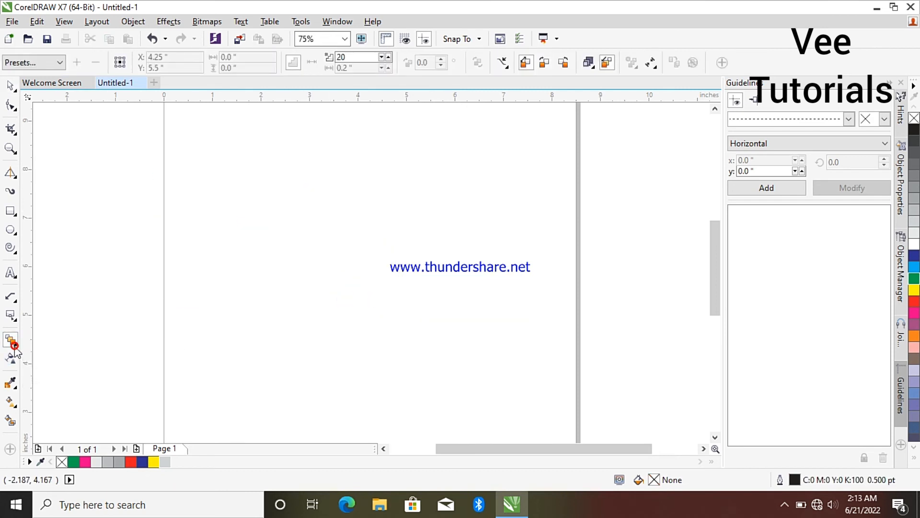
{"action": "left_click", "coordinate": [17, 344]}
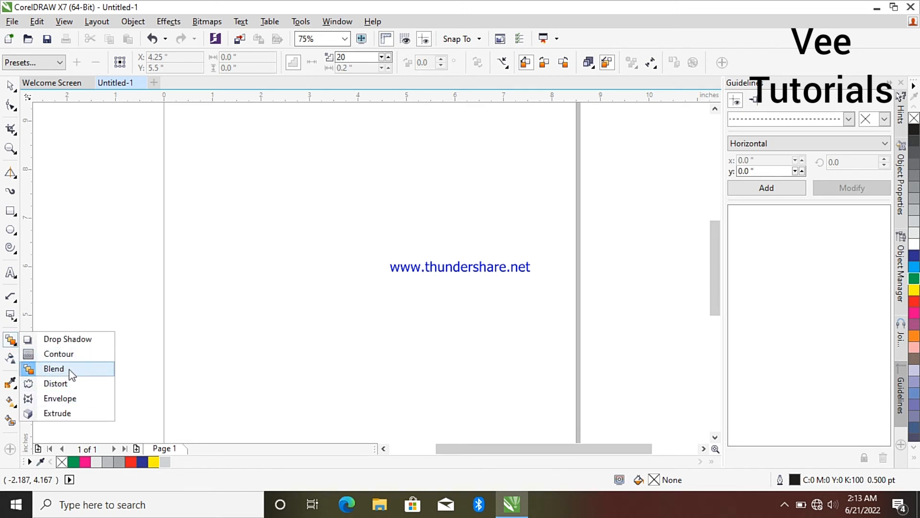
{"action": "left_click", "coordinate": [78, 387]}
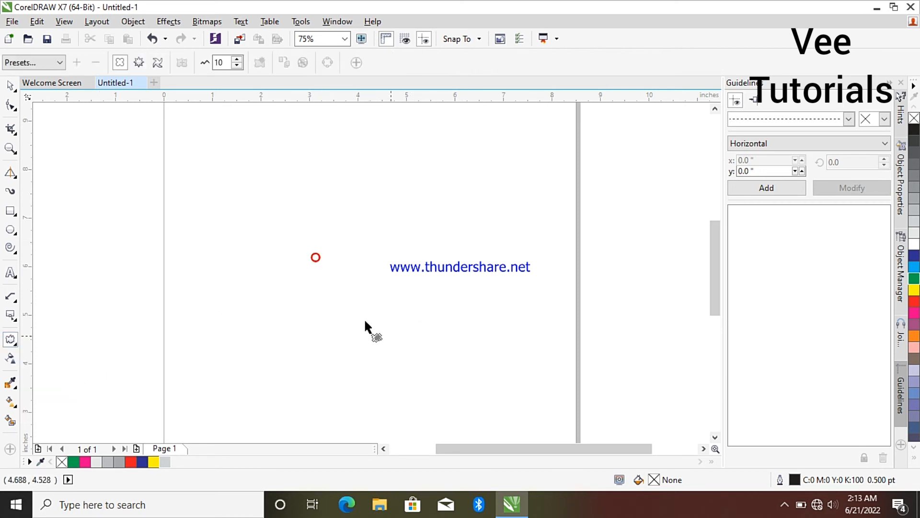
{"action": "left_click", "coordinate": [11, 212]}
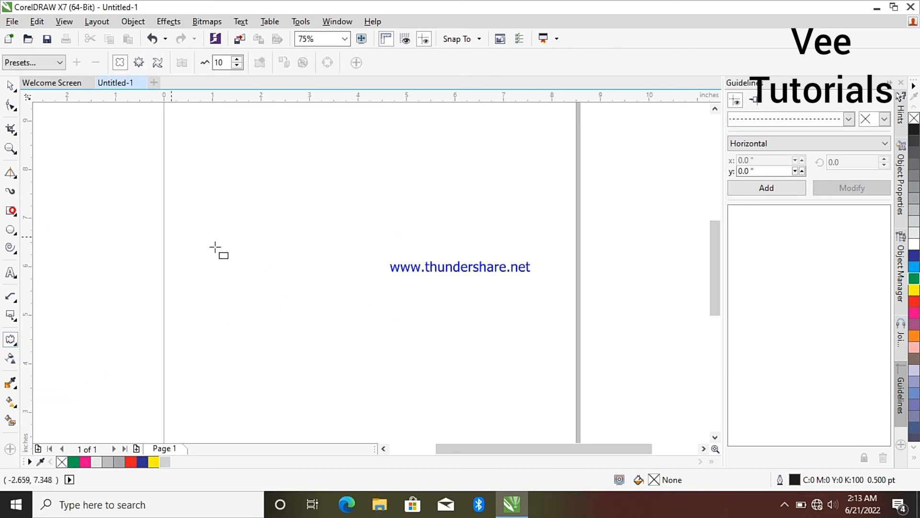
{"action": "left_click_drag", "start_coordinate": [240, 234], "coordinate": [452, 339]}
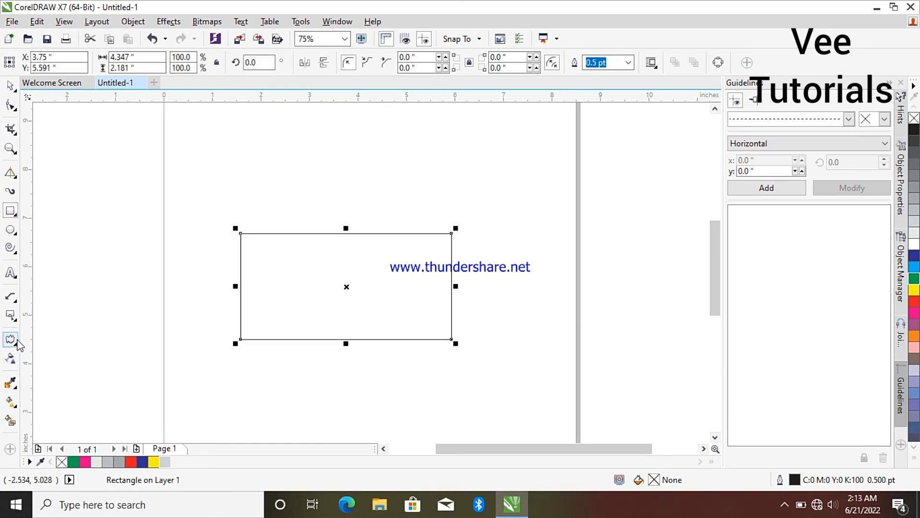
Step: Distort the rectangle into a four-pointed star shape with a push and pull distortion of amplitude 200
{"action": "left_click", "coordinate": [11, 339]}
{"action": "left_click_drag", "start_coordinate": [298, 272], "coordinate": [432, 303]}
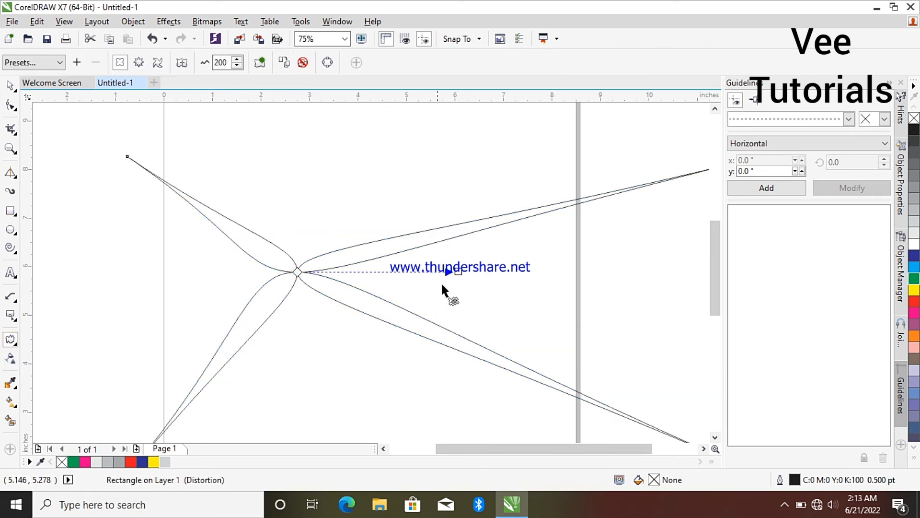
{"action": "mouse_move", "coordinate": [458, 272]}
{"action": "left_mouse_down"}
{"action": "mouse_move", "coordinate": [373, 272]}
{"action": "mouse_move", "coordinate": [559, 271]}
{"action": "left_mouse_up"}
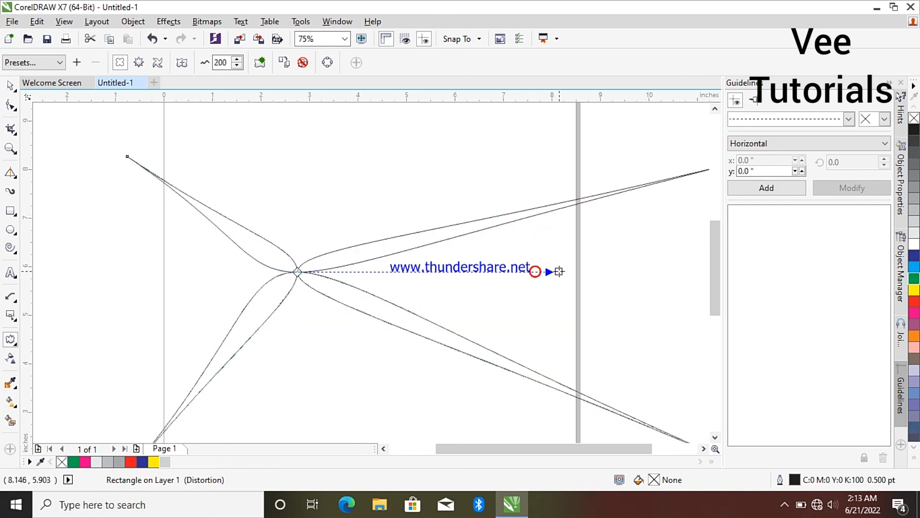
Step: Scale the distorted rectangle down to about 56.4% and narrow it to about 1.755" wide
{"action": "left_click", "coordinate": [11, 87]}
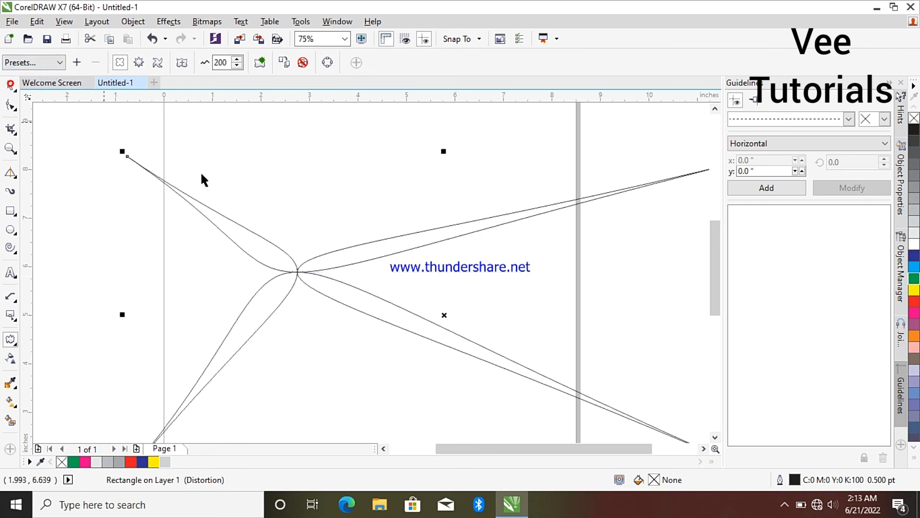
{"action": "scroll", "coordinate": [268, 238], "scroll_direction": "down", "scroll_amount": 2}
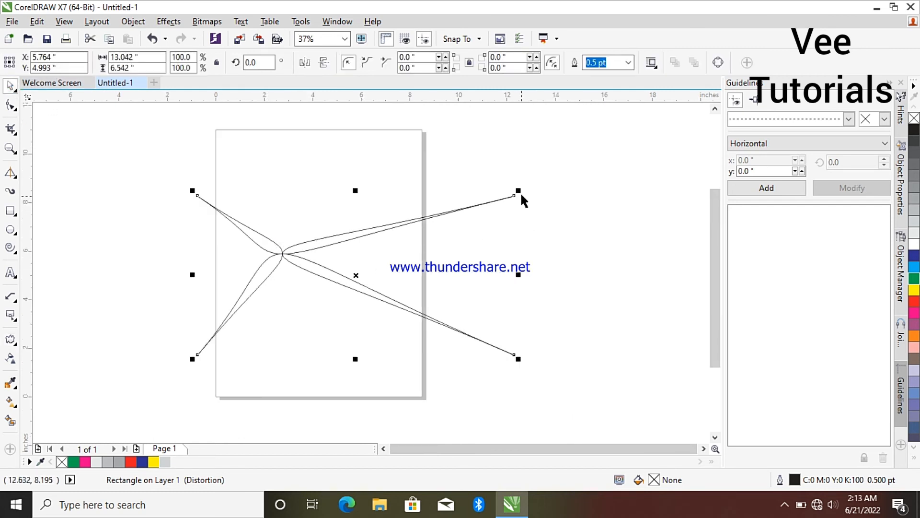
{"action": "left_click_drag", "start_coordinate": [520, 190], "coordinate": [382, 260]}
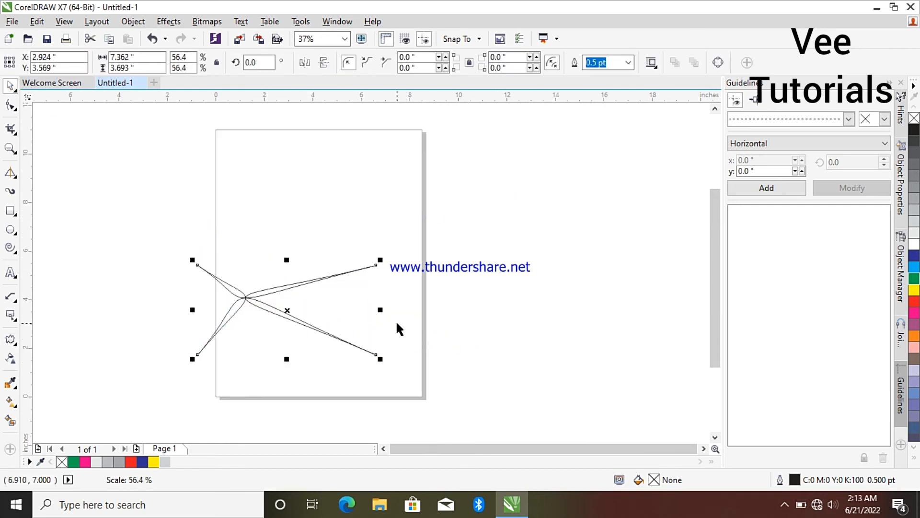
{"action": "left_click_drag", "start_coordinate": [381, 310], "coordinate": [243, 302]}
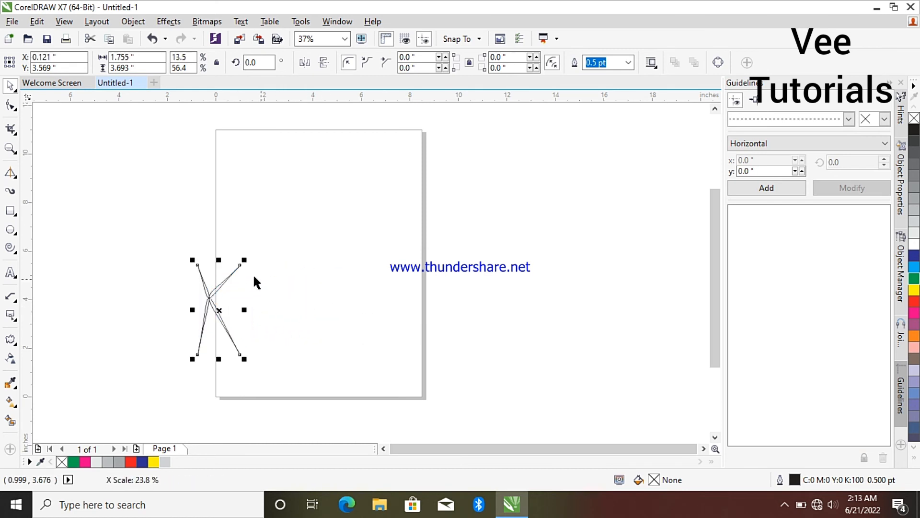
Step: Rotate the pointed shape to about 263.75° and move it to about X 2.864", Y 6.179" on the page
{"action": "left_click", "coordinate": [221, 301]}
{"action": "double_click", "coordinate": [211, 306]}
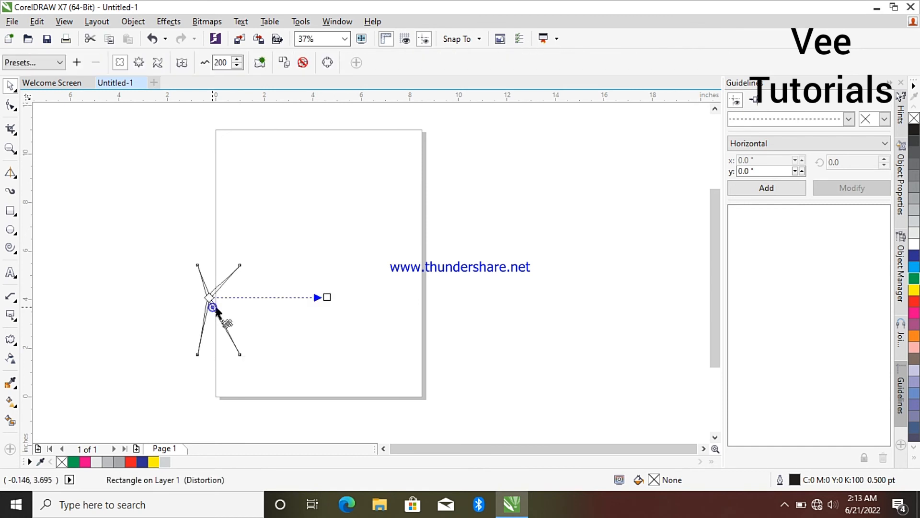
{"action": "left_click", "coordinate": [10, 86]}
{"action": "left_click", "coordinate": [220, 312]}
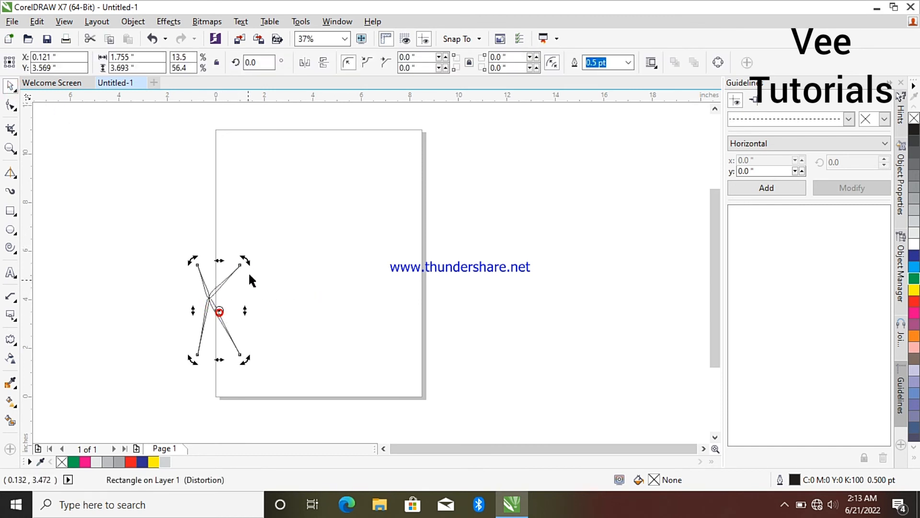
{"action": "left_click_drag", "start_coordinate": [246, 259], "coordinate": [269, 340]}
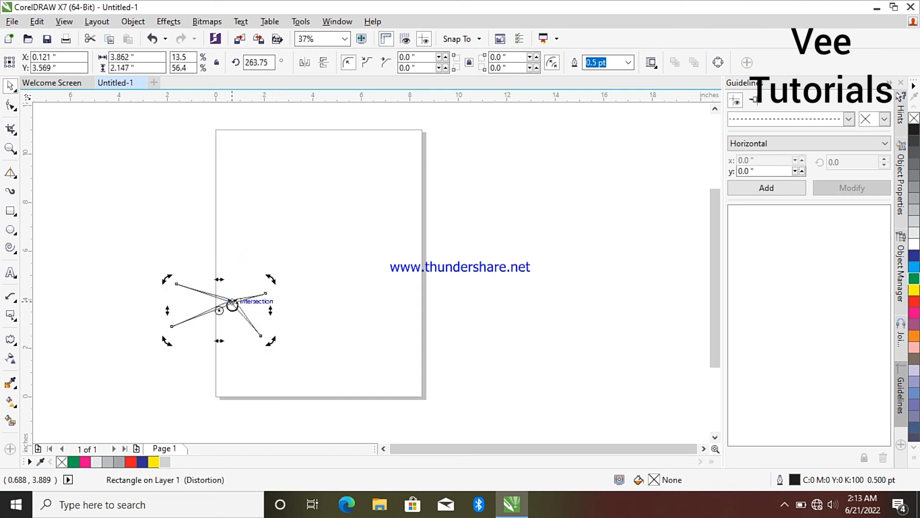
{"action": "left_click", "coordinate": [230, 301]}
{"action": "left_click_drag", "start_coordinate": [231, 301], "coordinate": [296, 238]}
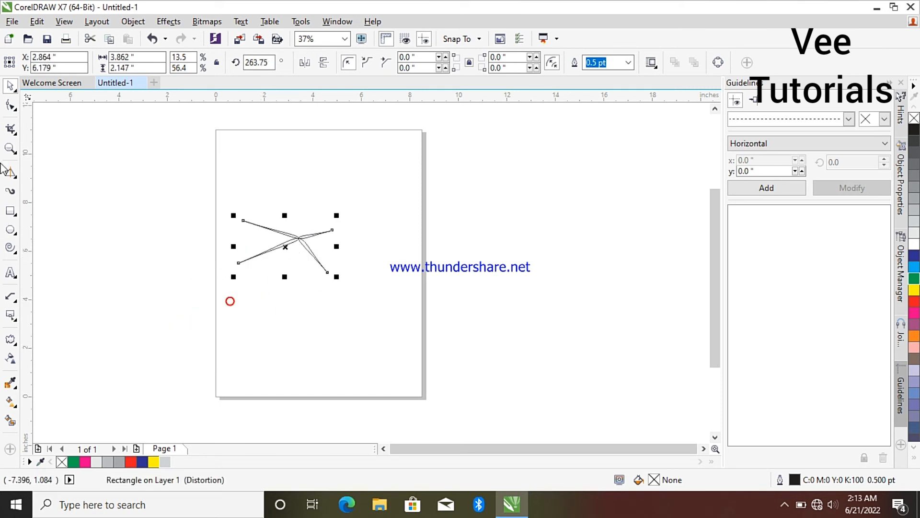
Step: Draw a rectangle about 4.5" by 2.389" below and beside the pointed shape, and distort it into petals with push and pull amplitude -106
{"action": "left_click", "coordinate": [10, 211]}
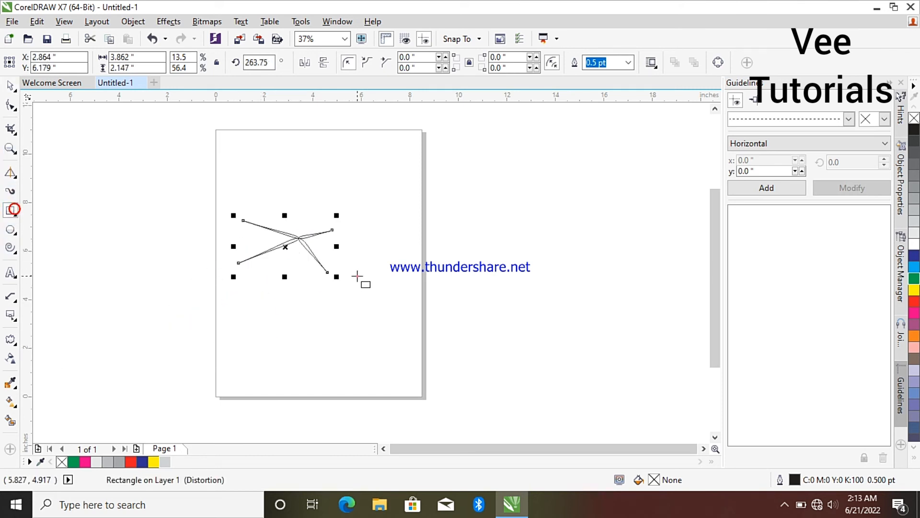
{"action": "left_click_drag", "start_coordinate": [358, 276], "coordinate": [466, 334]}
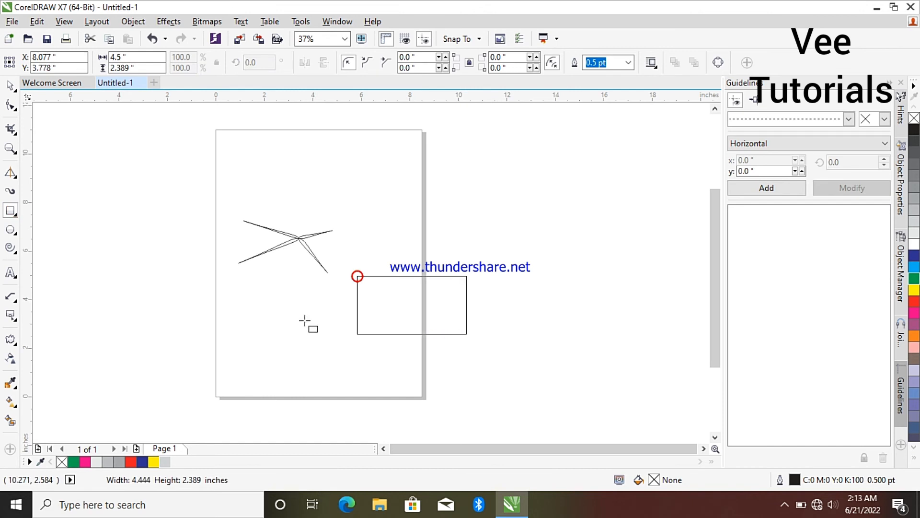
{"action": "left_click", "coordinate": [11, 340]}
{"action": "left_click_drag", "start_coordinate": [406, 311], "coordinate": [357, 272]}
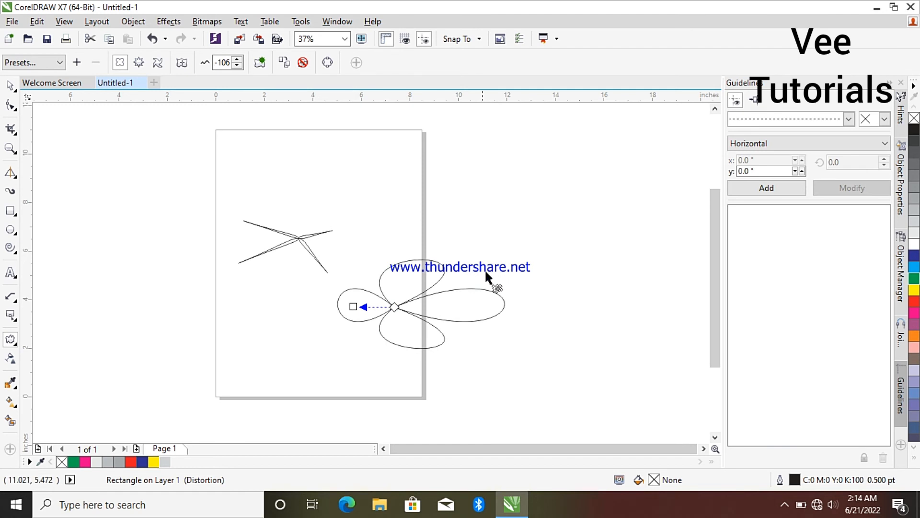
Step: Move the petal shape diagonally up past the page's right edge, to about X 11.188", Y 8.0"
{"action": "left_click", "coordinate": [11, 86]}
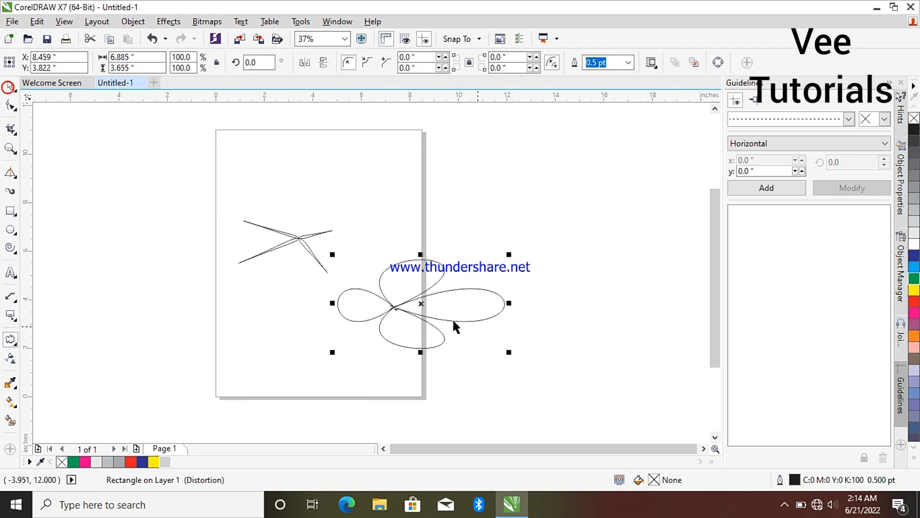
{"action": "left_click_drag", "start_coordinate": [421, 307], "coordinate": [487, 206]}
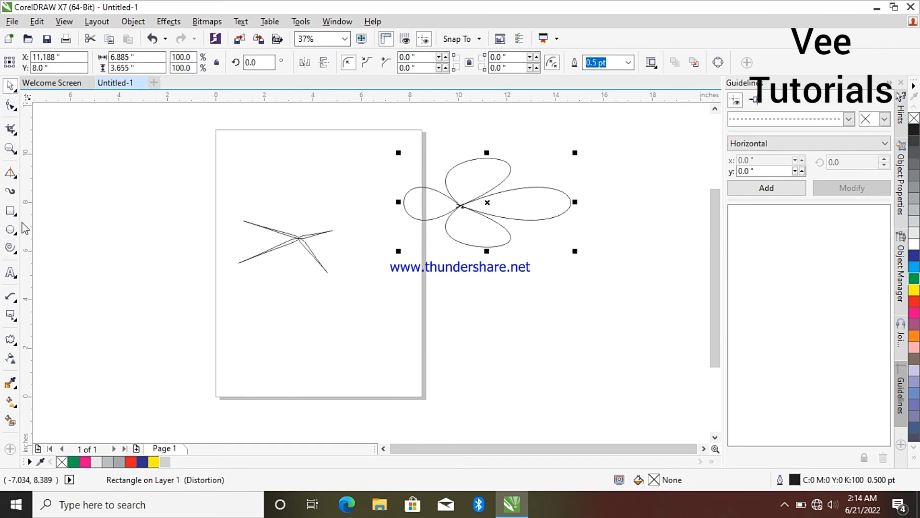
Step: Draw a 3-point curve stem about 2.8" by 5.27" from the petals' centre down to the page's lower right area, and outline it green
{"action": "left_click", "coordinate": [16, 253]}
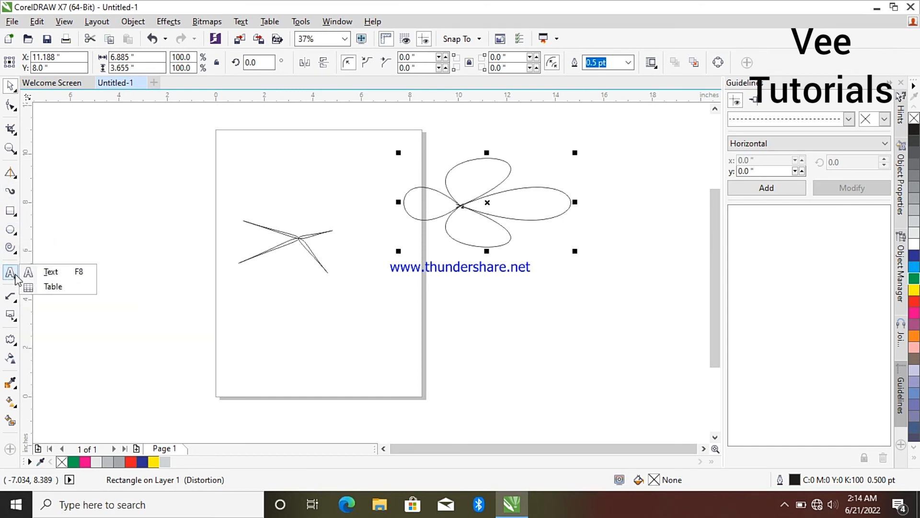
{"action": "mouse_move", "coordinate": [18, 237]}
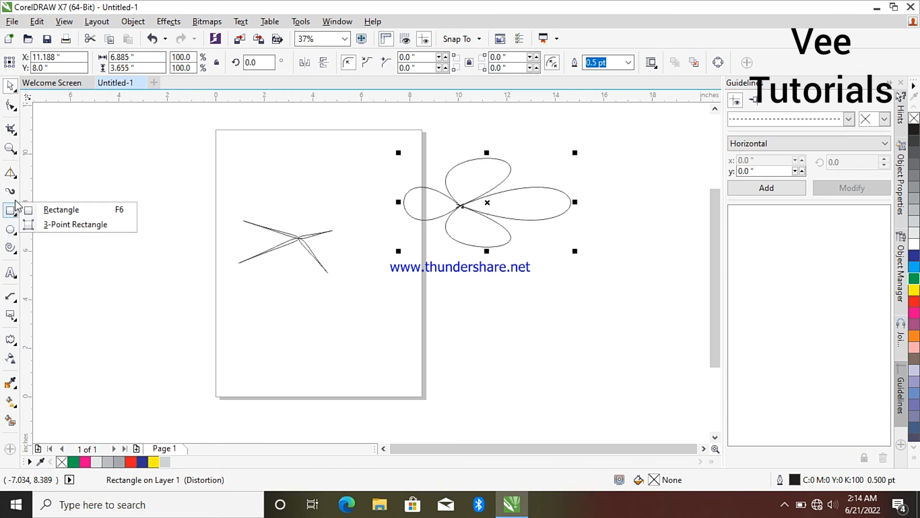
{"action": "mouse_move", "coordinate": [18, 182]}
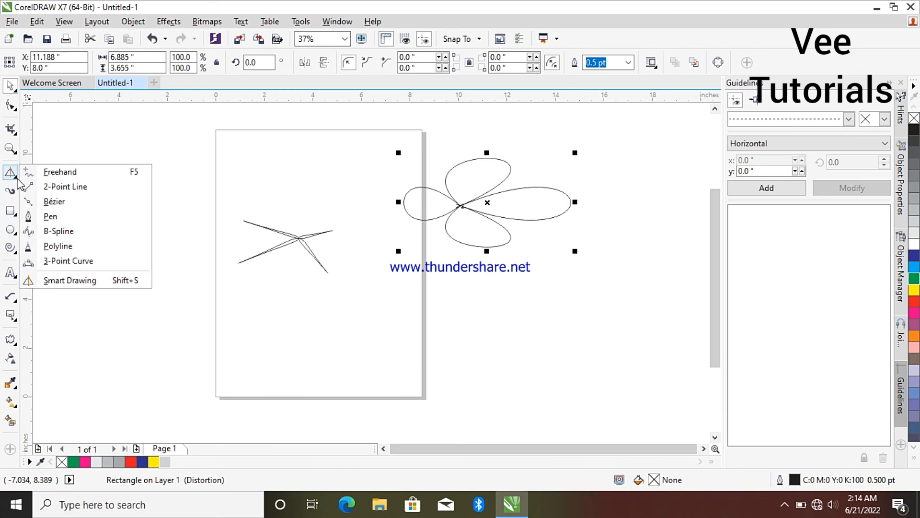
{"action": "left_click", "coordinate": [56, 216]}
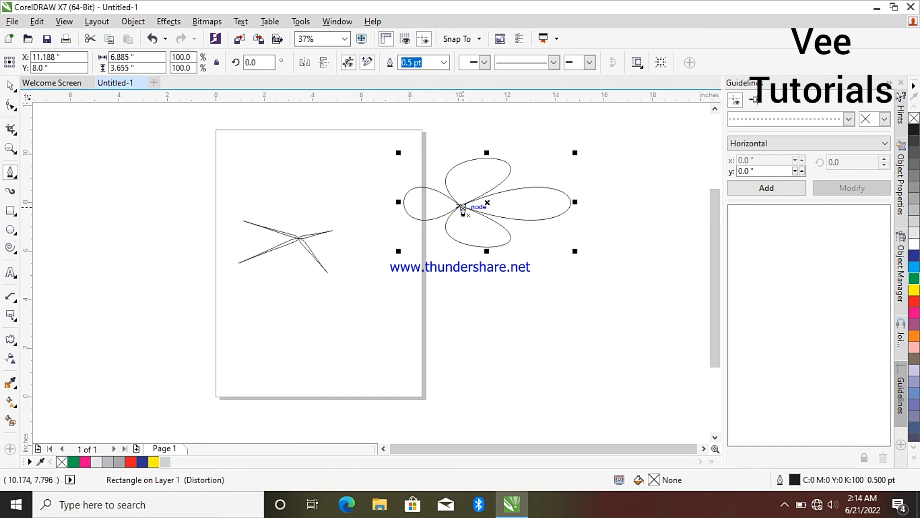
{"action": "left_click", "coordinate": [17, 177]}
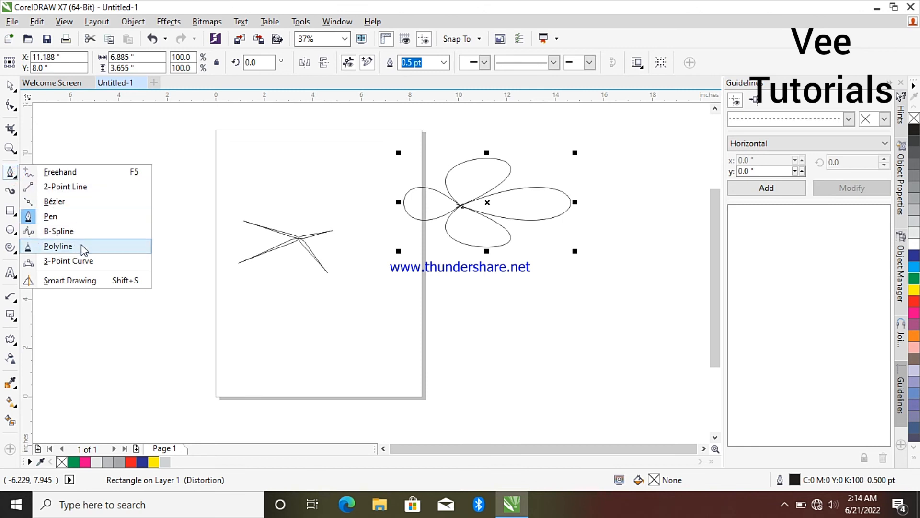
{"action": "left_click", "coordinate": [87, 263]}
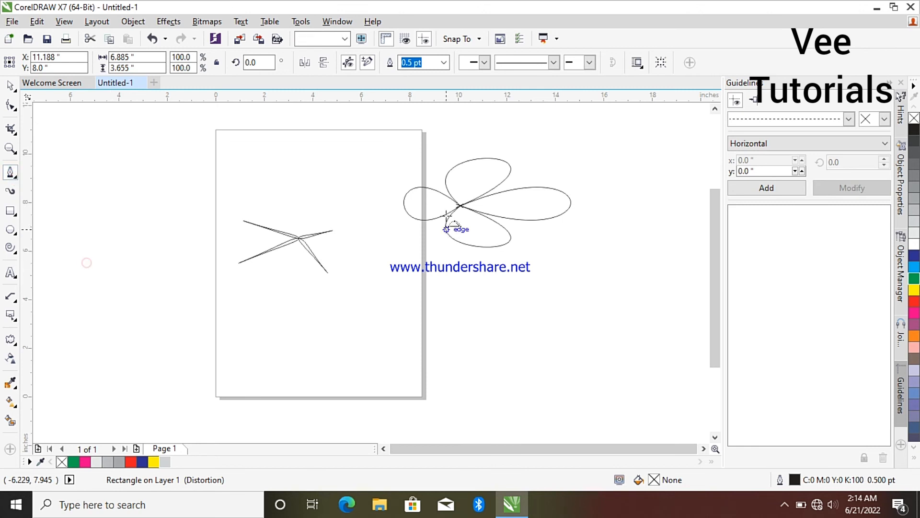
{"action": "left_click_drag", "start_coordinate": [458, 208], "coordinate": [399, 335]}
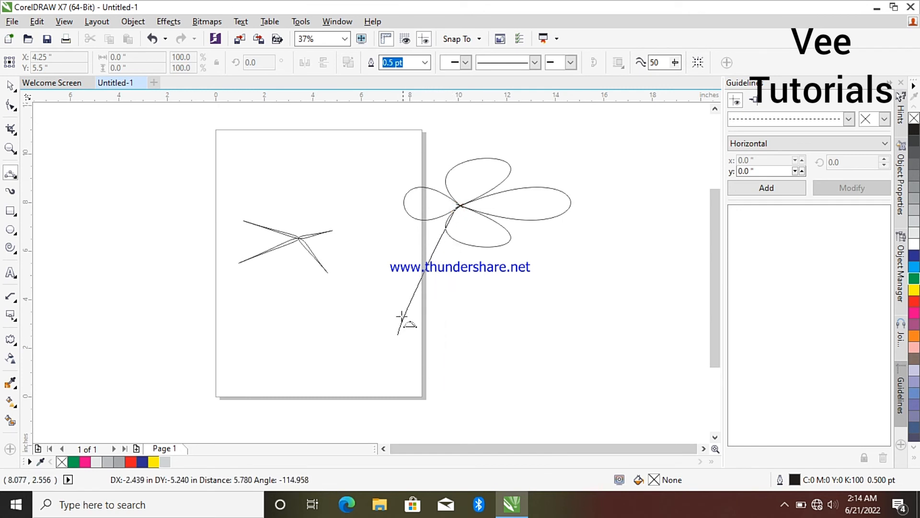
{"action": "left_click", "coordinate": [390, 297]}
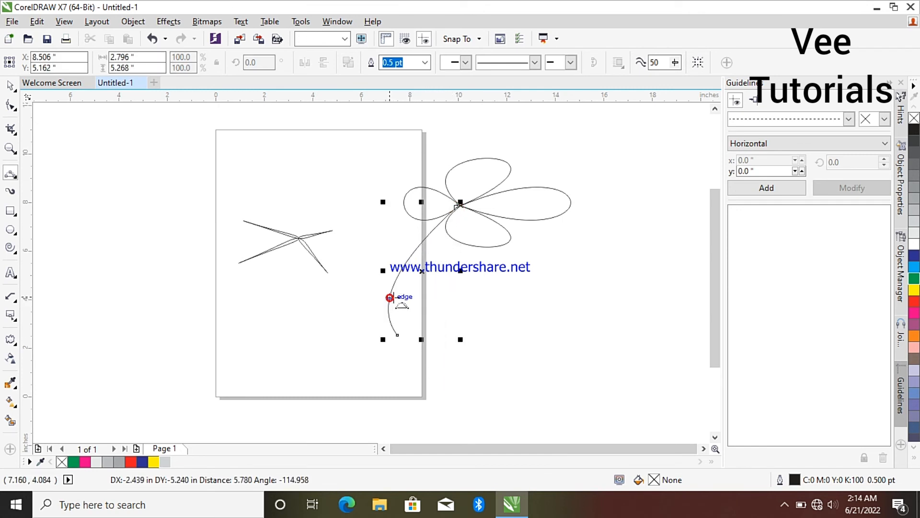
{"action": "left_click", "coordinate": [15, 86]}
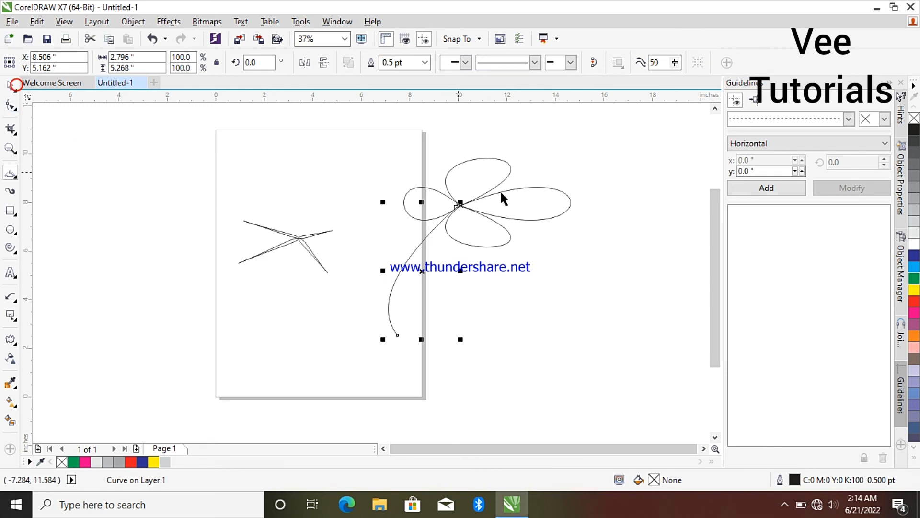
{"action": "right_click", "coordinate": [914, 279]}
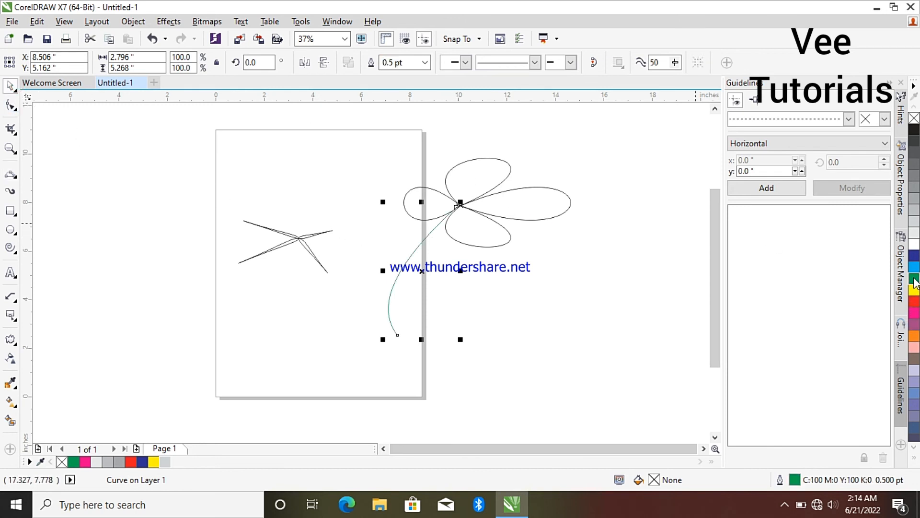
Step: Smart-fill the upper, left and lower petals with blue-grey (C40 M20 Y0 K40)
{"action": "left_click", "coordinate": [470, 175]}
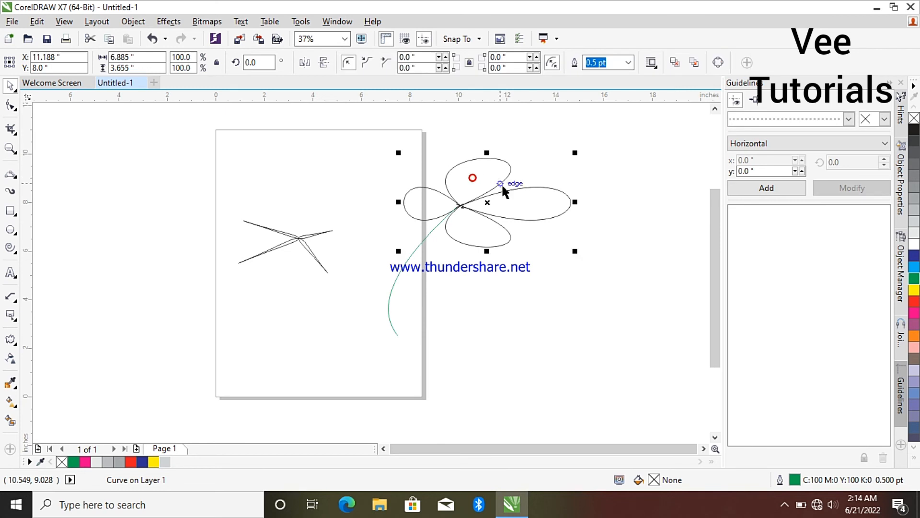
{"action": "left_click", "coordinate": [9, 421]}
{"action": "left_click", "coordinate": [475, 175]}
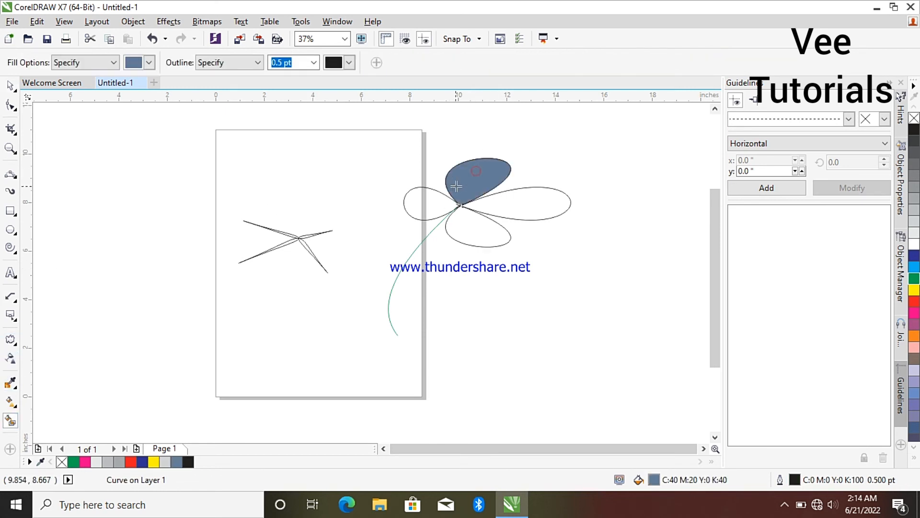
{"action": "left_click", "coordinate": [432, 204]}
{"action": "left_click", "coordinate": [462, 228]}
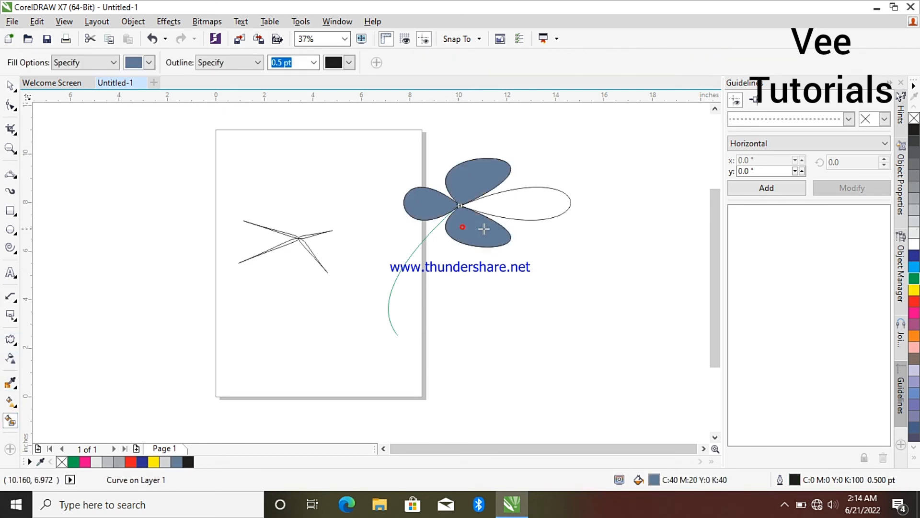
Step: Recolour the lower and upper petals green, and fill the right petal with pink
{"action": "left_click", "coordinate": [914, 279]}
{"action": "left_click", "coordinate": [546, 203]}
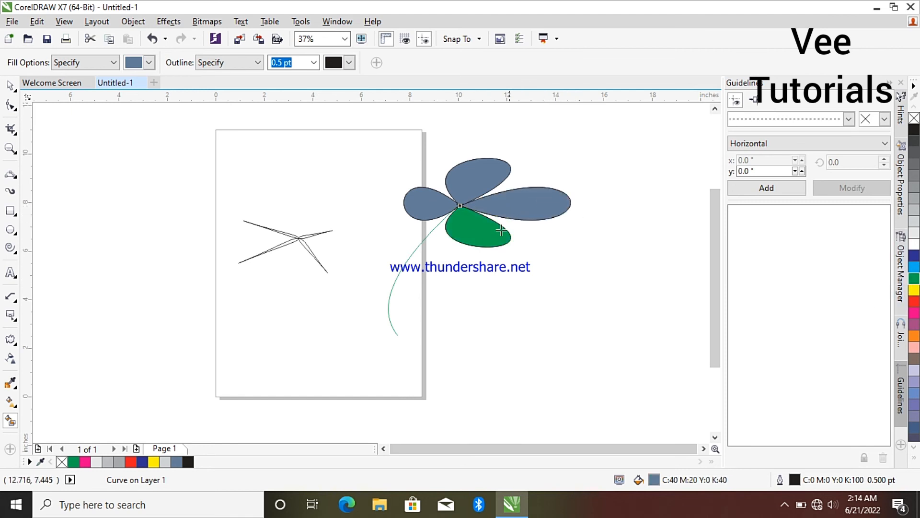
{"action": "left_click", "coordinate": [84, 462]}
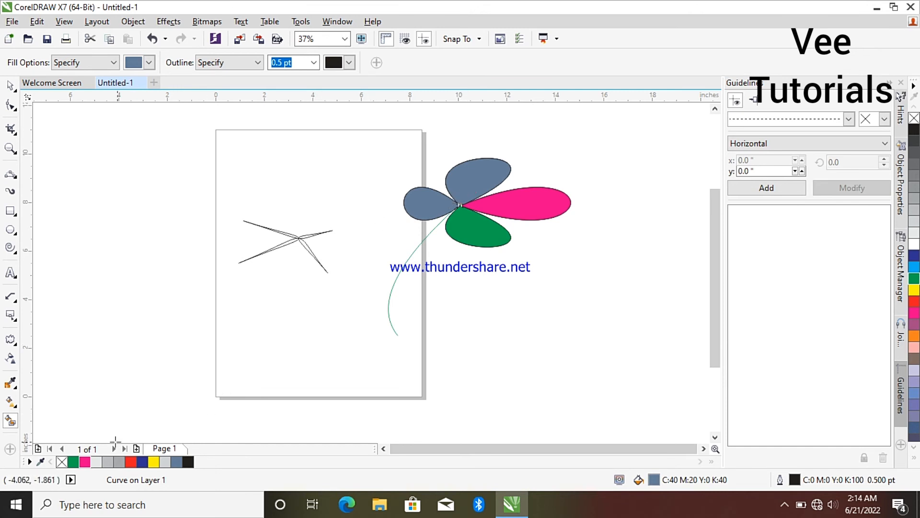
{"action": "left_click", "coordinate": [73, 460]}
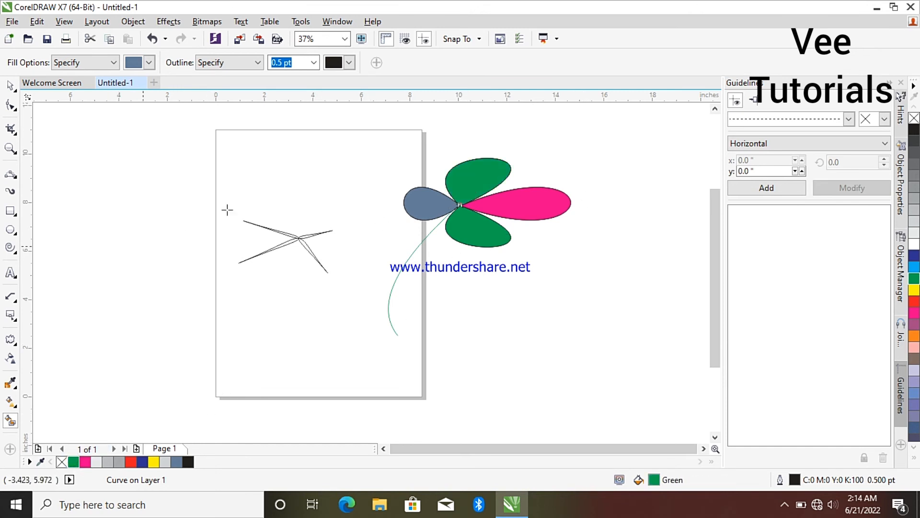
{"action": "left_click", "coordinate": [9, 85]}
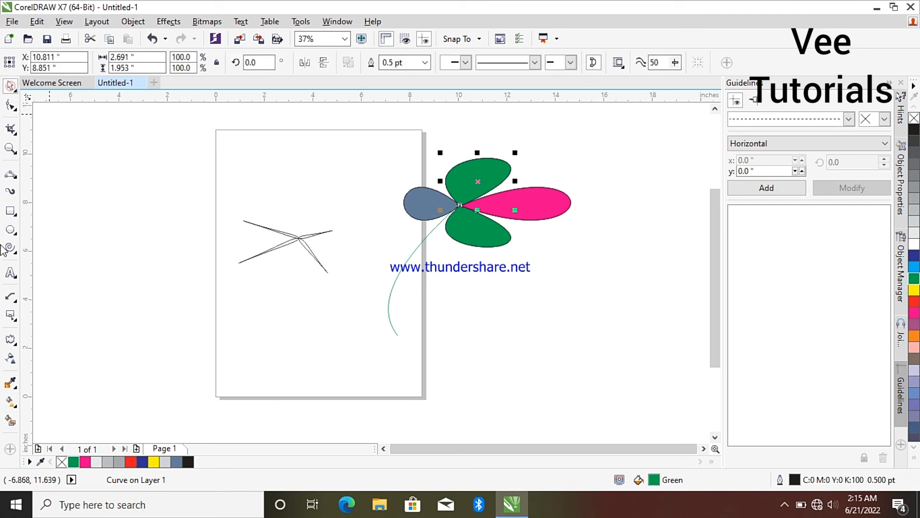
Step: Draw a straight Pen line about 1.444" by 7.944" that crosses the lower end of the stem and ends just below the page
{"action": "left_click", "coordinate": [16, 178]}
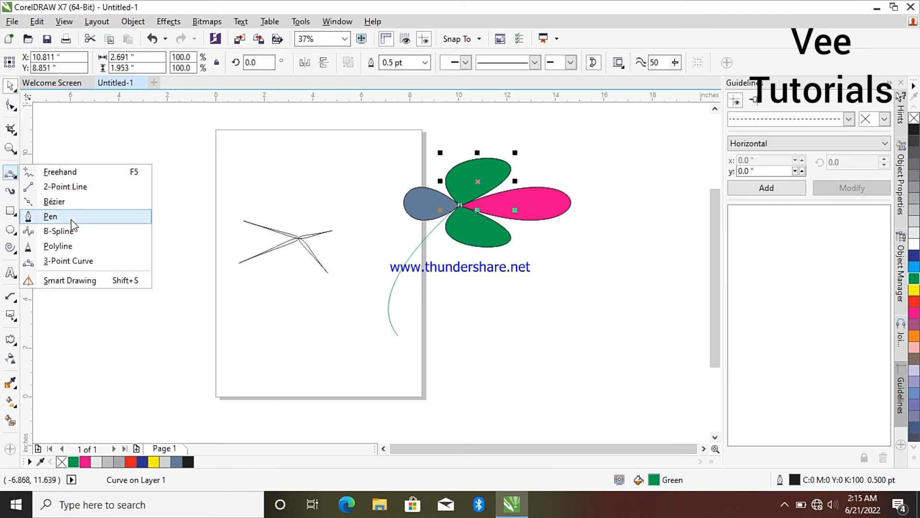
{"action": "left_click", "coordinate": [50, 216]}
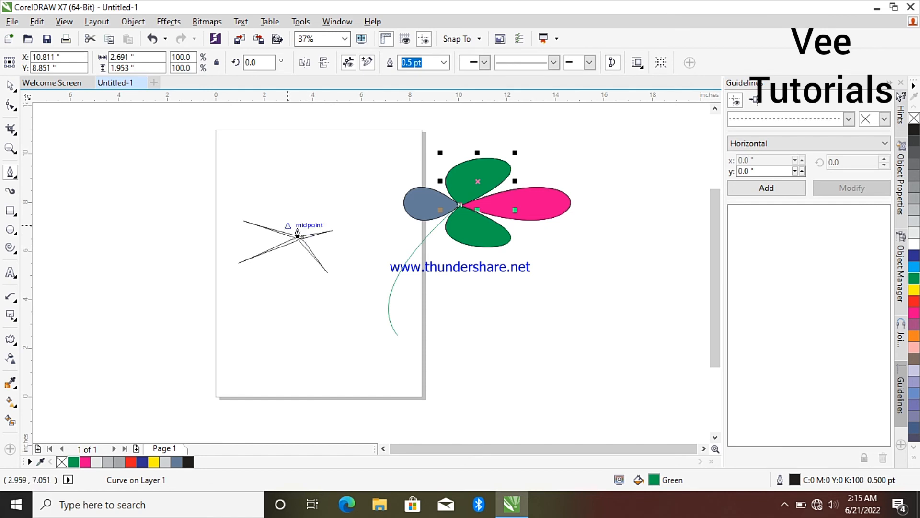
{"action": "left_click", "coordinate": [373, 215]}
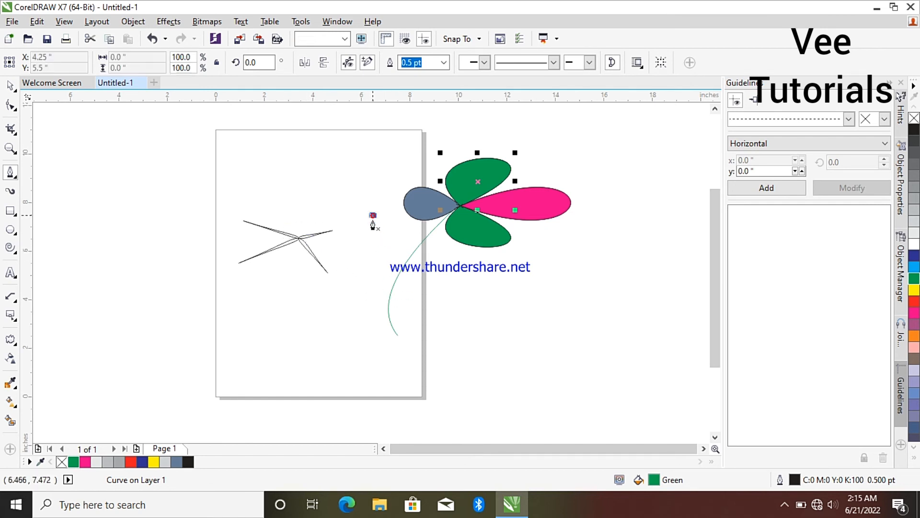
{"action": "double_click", "coordinate": [407, 409]}
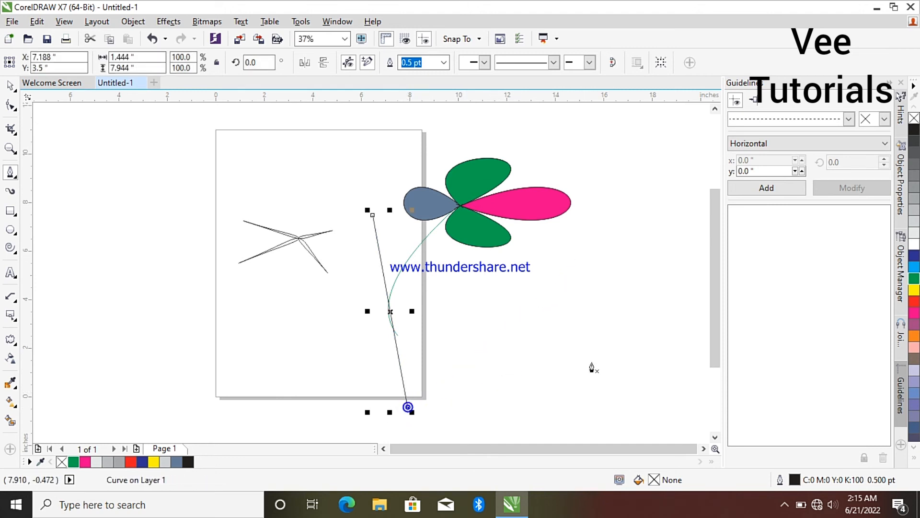
Step: Give the straight line an 8.0 pt green outline
{"action": "left_click_drag", "start_coordinate": [717, 254], "coordinate": [724, 288]}
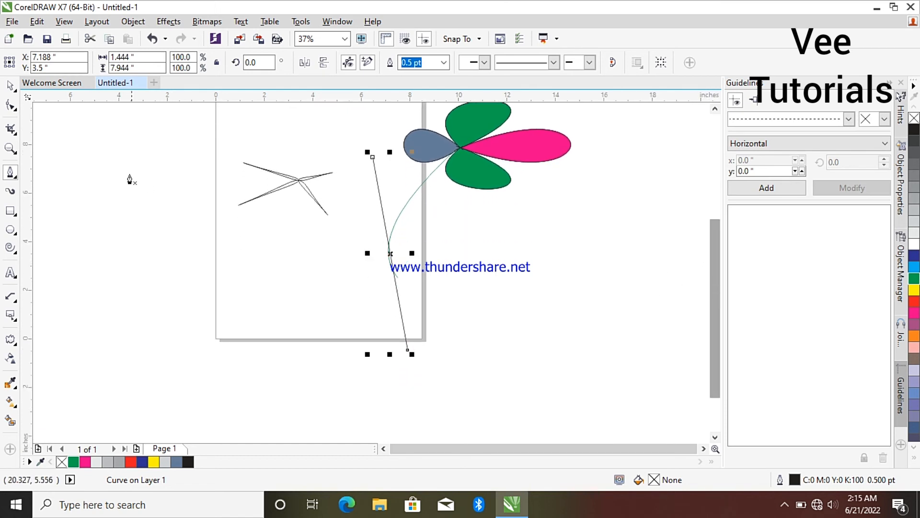
{"action": "left_click", "coordinate": [443, 62]}
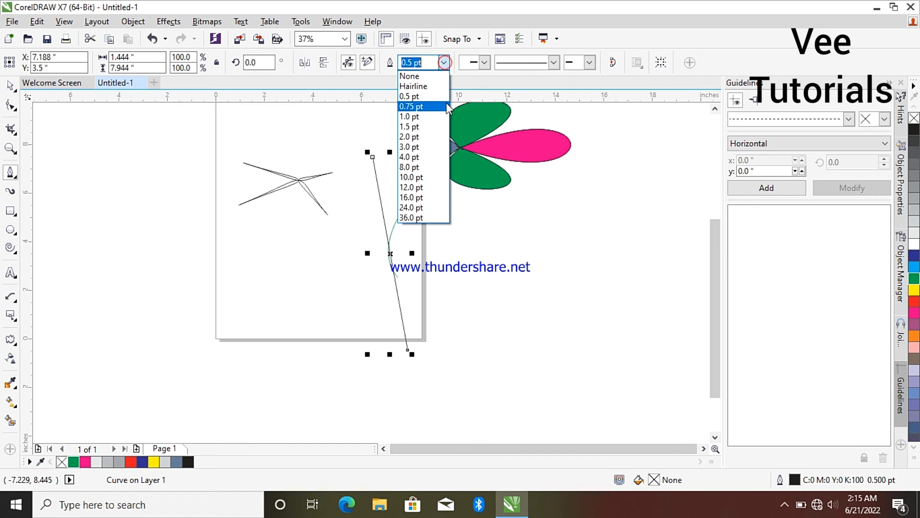
{"action": "left_click", "coordinate": [433, 158]}
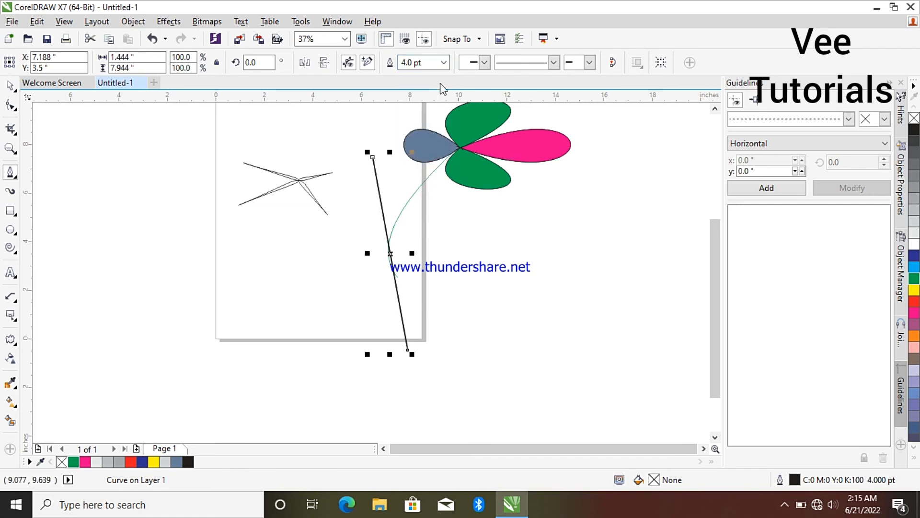
{"action": "left_click", "coordinate": [444, 62]}
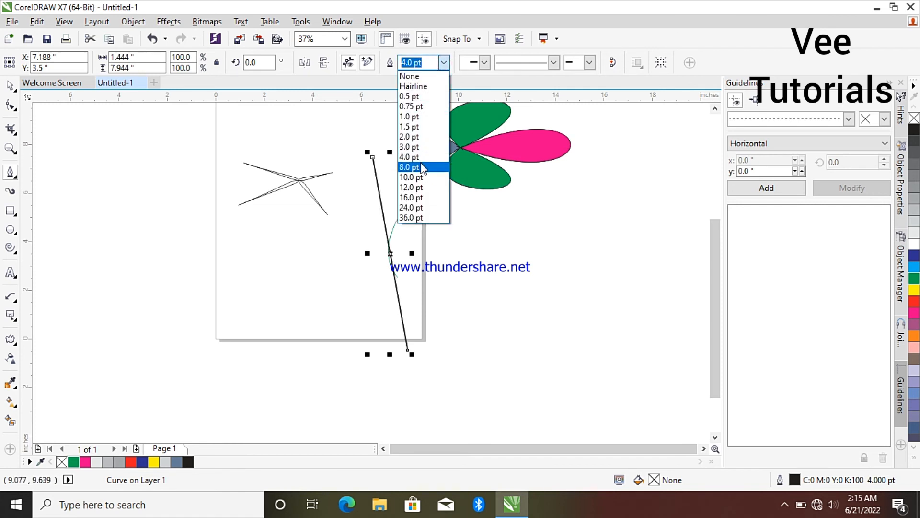
{"action": "left_click", "coordinate": [420, 163]}
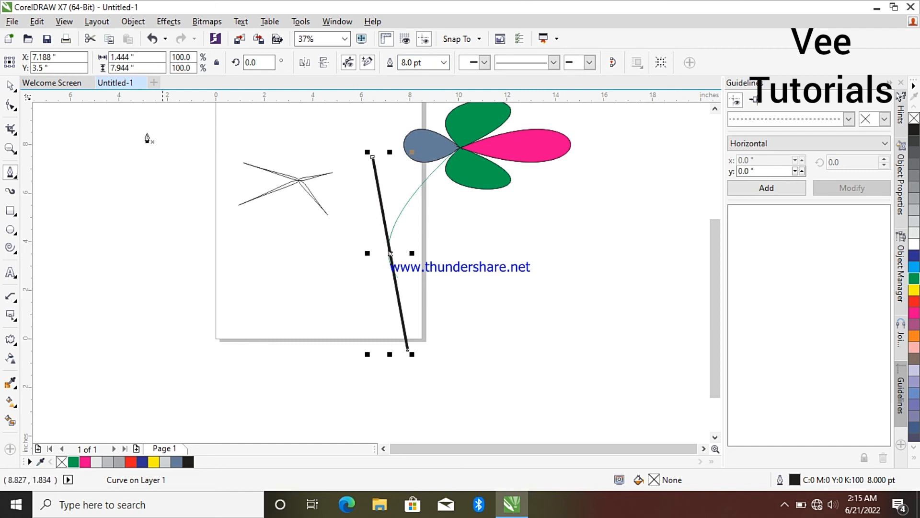
{"action": "right_click", "coordinate": [912, 279]}
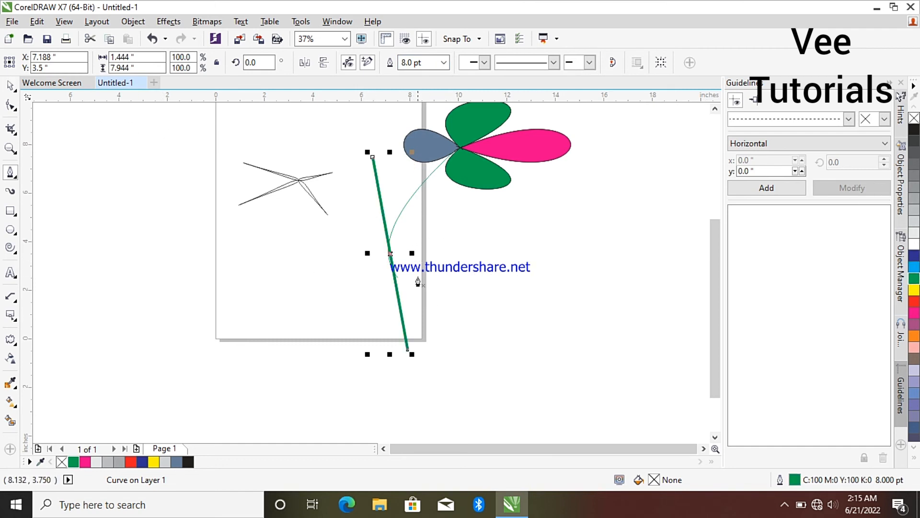
Step: Move the thin stem's lower node onto the thick green line and adjust that node's curve handle
{"action": "scroll", "coordinate": [402, 274], "scroll_direction": "up", "scroll_amount": 4}
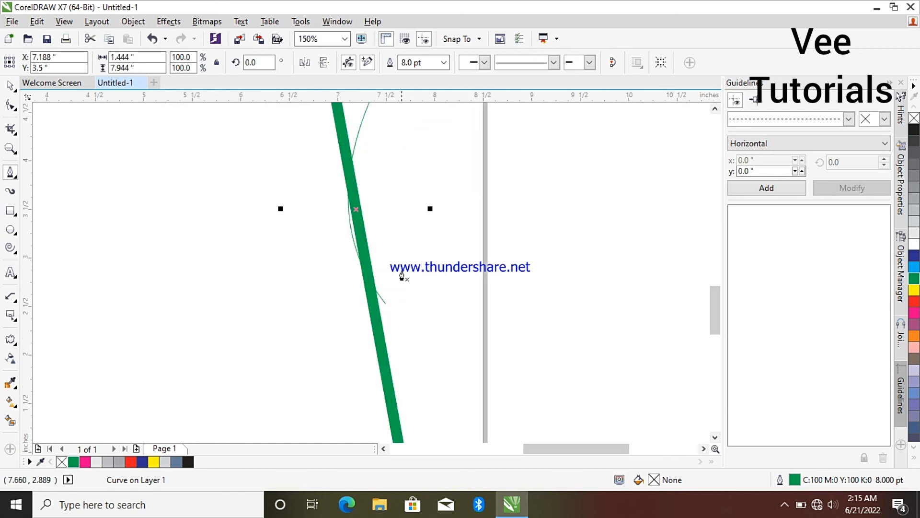
{"action": "left_click", "coordinate": [11, 104]}
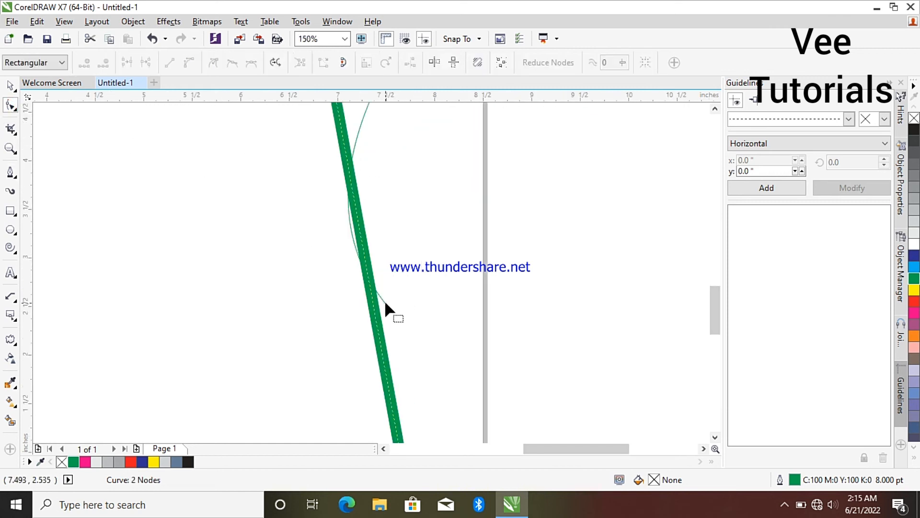
{"action": "left_click_drag", "start_coordinate": [384, 300], "coordinate": [364, 241]}
{"action": "left_click_drag", "start_coordinate": [271, 135], "coordinate": [331, 116]}
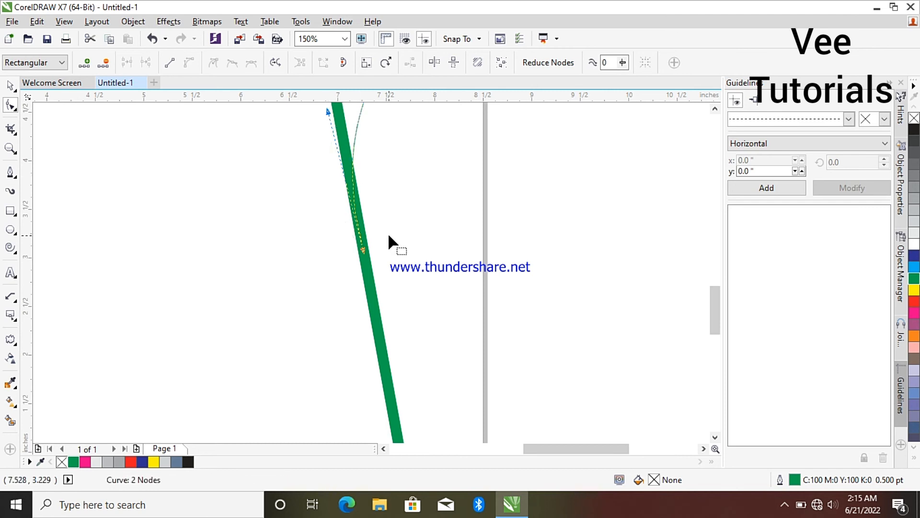
Step: Reshape the thin stem with its handle and segment so that it bows smoothly from the thick line to the petals' centre
{"action": "scroll", "coordinate": [387, 235], "scroll_direction": "down", "scroll_amount": 2}
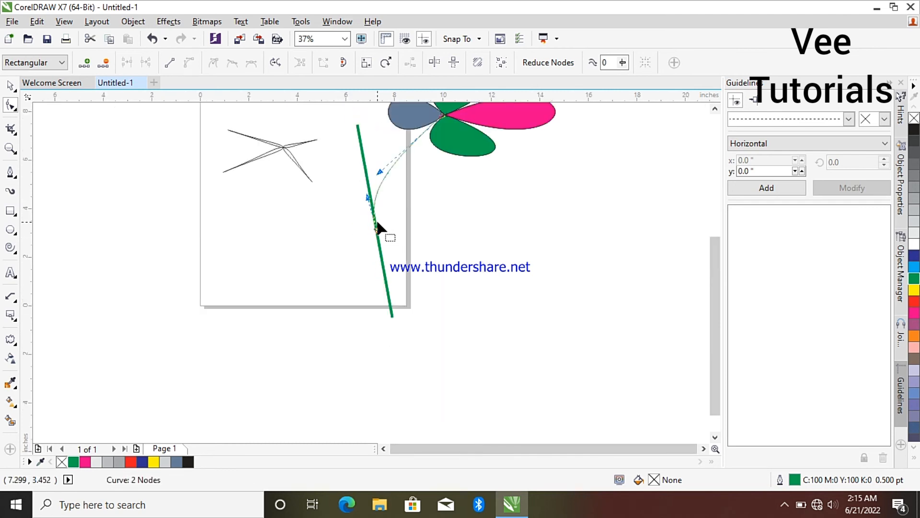
{"action": "scroll", "coordinate": [378, 228], "scroll_direction": "down", "scroll_amount": 2}
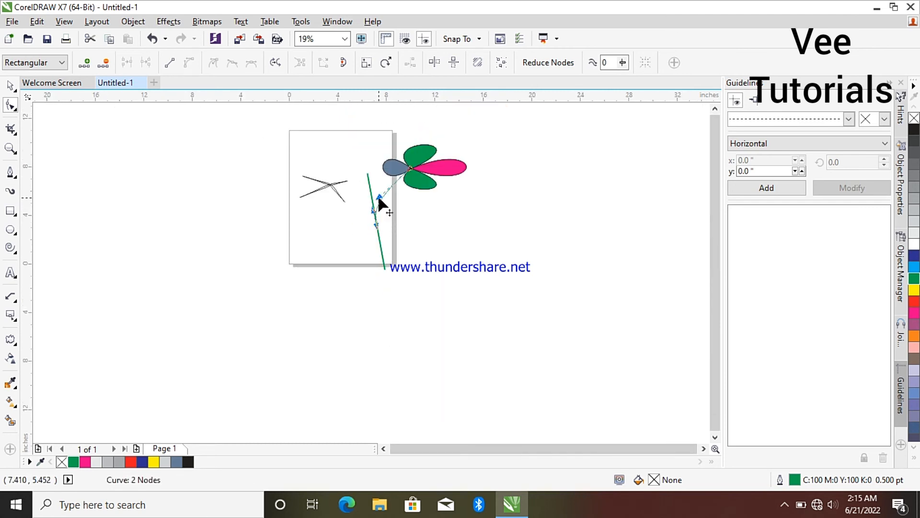
{"action": "left_click_drag", "start_coordinate": [378, 197], "coordinate": [364, 177]}
{"action": "left_click", "coordinate": [388, 191]}
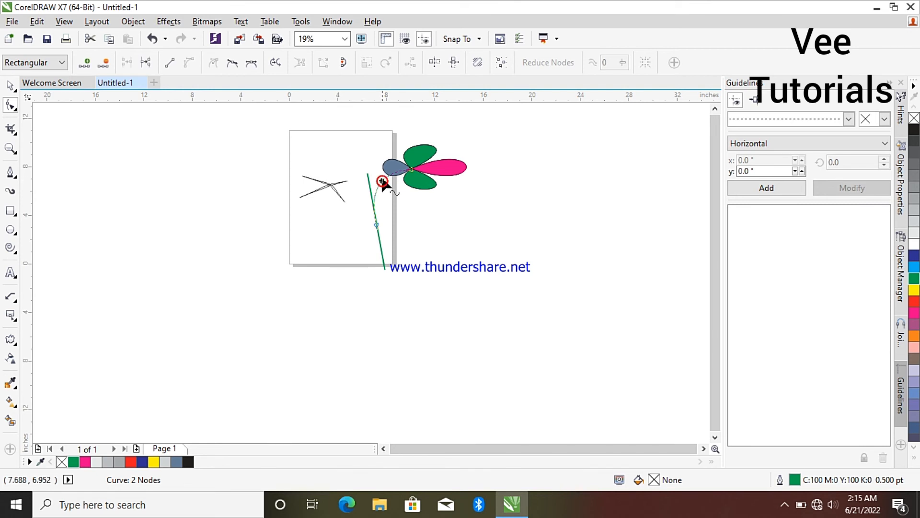
{"action": "mouse_move", "coordinate": [382, 178]}
{"action": "left_mouse_down"}
{"action": "mouse_move", "coordinate": [386, 187]}
{"action": "mouse_move", "coordinate": [400, 174]}
{"action": "left_mouse_up"}
Step: Move the pointed shape off the page's left side, to about X -7.971", Y 5.491"
{"action": "left_click", "coordinate": [10, 86]}
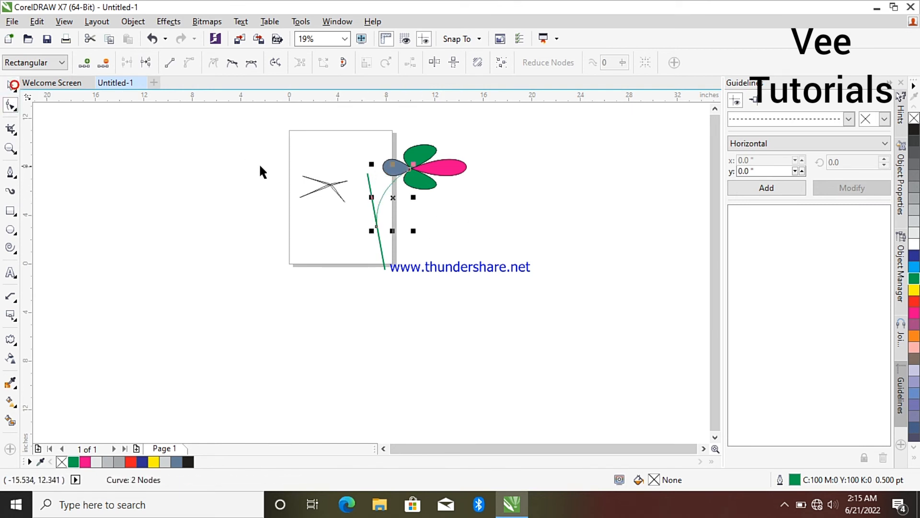
{"action": "mouse_move", "coordinate": [269, 158]}
{"action": "left_mouse_down"}
{"action": "mouse_move", "coordinate": [355, 207]}
{"action": "mouse_move", "coordinate": [200, 197]}
{"action": "left_mouse_up"}
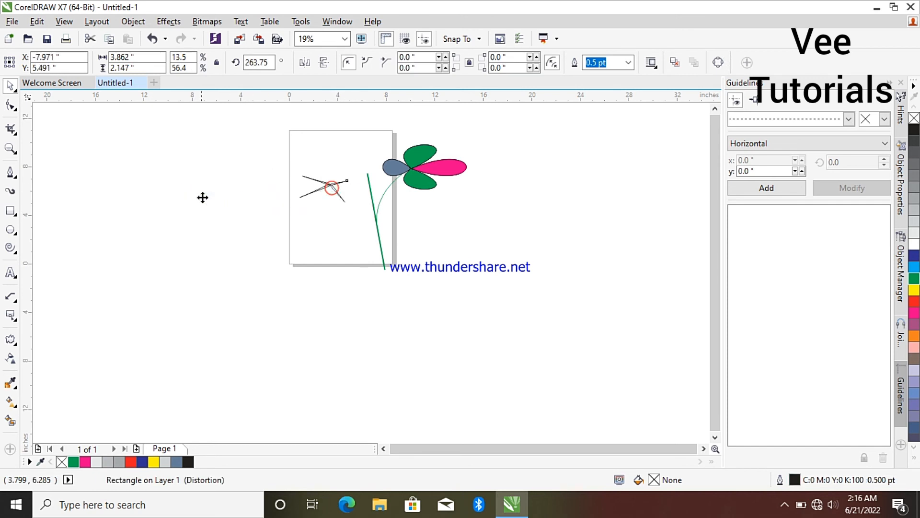
Step: Delete the pointed shape on the left side of the page
{"action": "right_click", "coordinate": [196, 196]}
{"action": "left_click", "coordinate": [241, 291]}
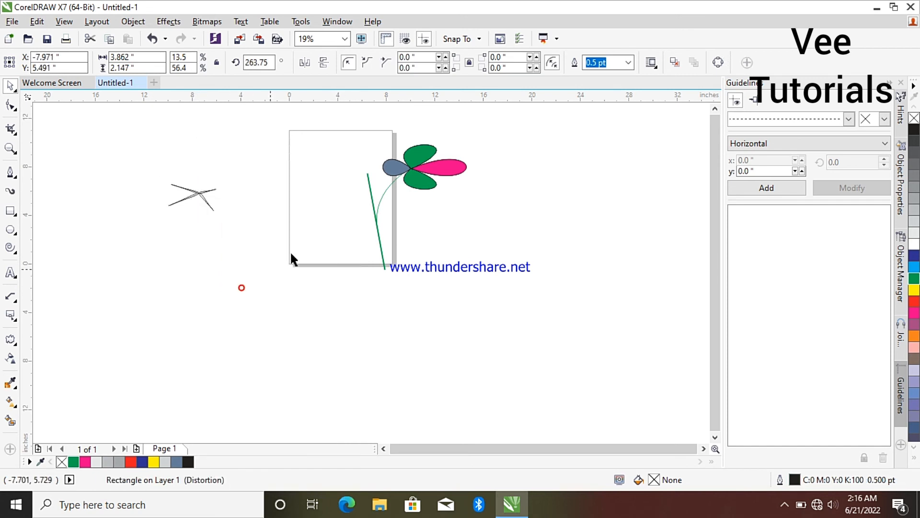
Step: Stretch the whole flower with its stems vertically, move it left onto the page and reduce its height to about 17.385"
{"action": "left_click_drag", "start_coordinate": [338, 136], "coordinate": [532, 333]}
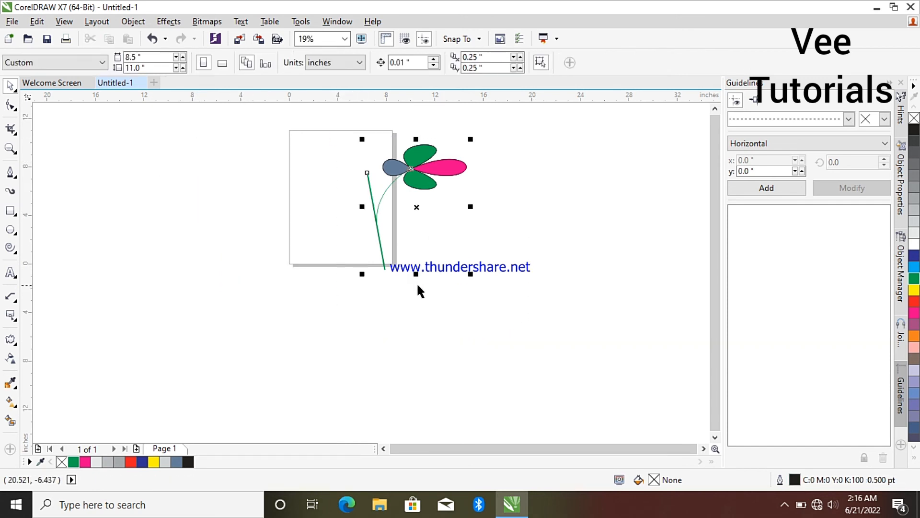
{"action": "left_click_drag", "start_coordinate": [415, 273], "coordinate": [435, 395]}
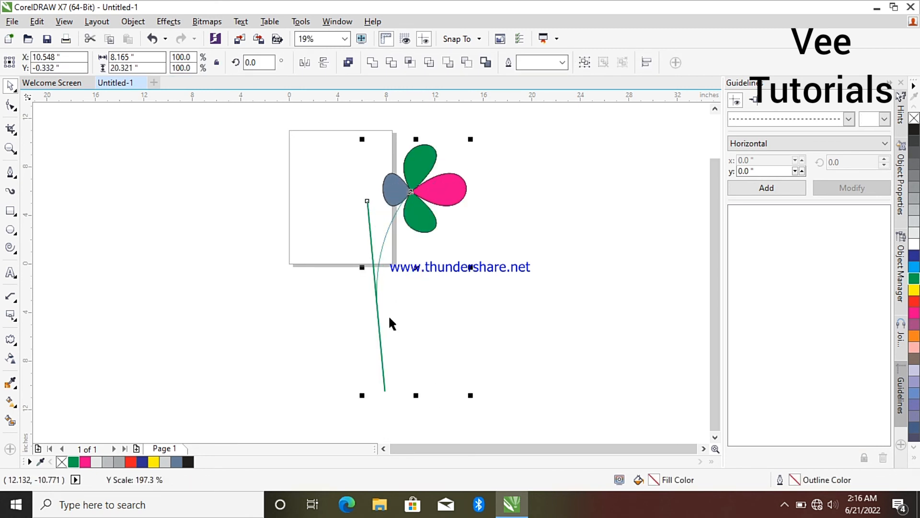
{"action": "left_click_drag", "start_coordinate": [376, 291], "coordinate": [328, 269]}
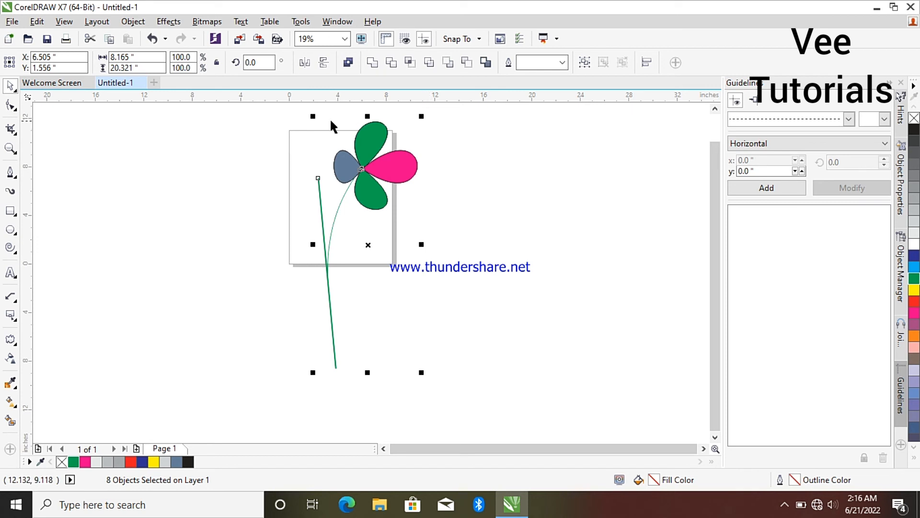
{"action": "left_click_drag", "start_coordinate": [368, 116], "coordinate": [367, 151]}
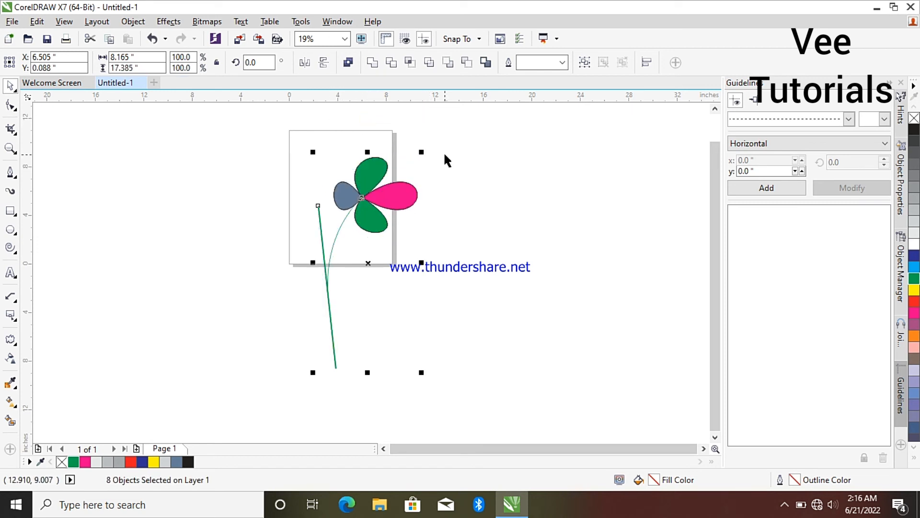
Step: Rotate the whole flower with its stems slightly clockwise, then clear the selection
{"action": "left_click", "coordinate": [374, 196]}
{"action": "left_click", "coordinate": [423, 148]}
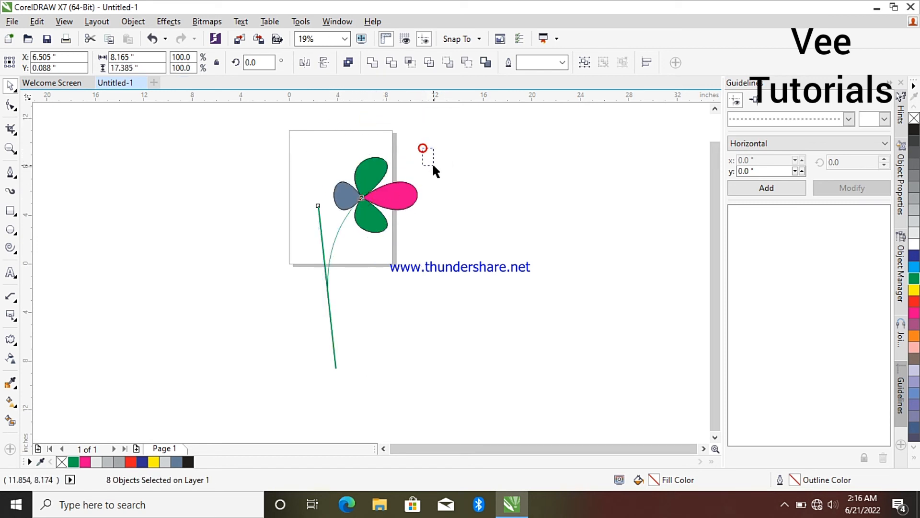
{"action": "left_click_drag", "start_coordinate": [265, 130], "coordinate": [470, 383]}
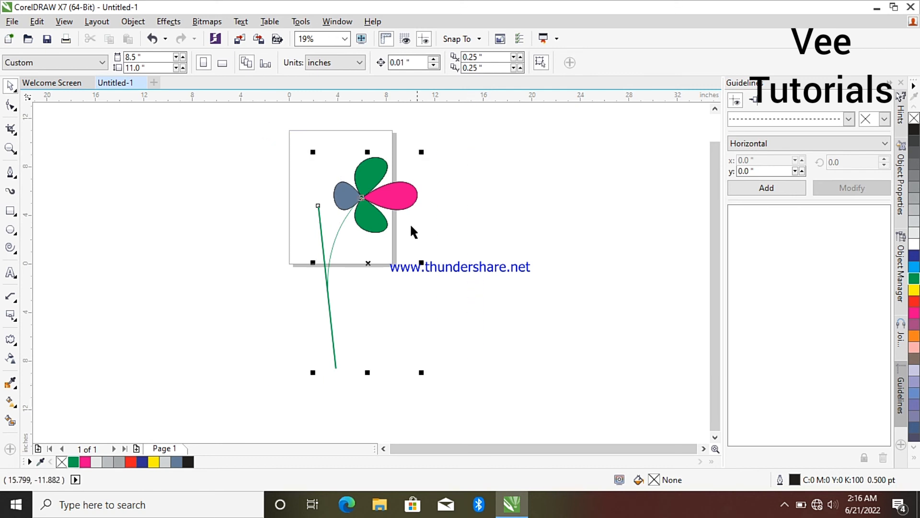
{"action": "left_click", "coordinate": [384, 186]}
{"action": "mouse_move", "coordinate": [421, 156]}
{"action": "left_mouse_down"}
{"action": "mouse_move", "coordinate": [436, 177]}
{"action": "mouse_move", "coordinate": [433, 144]}
{"action": "left_mouse_up"}
{"action": "left_click", "coordinate": [500, 255]}
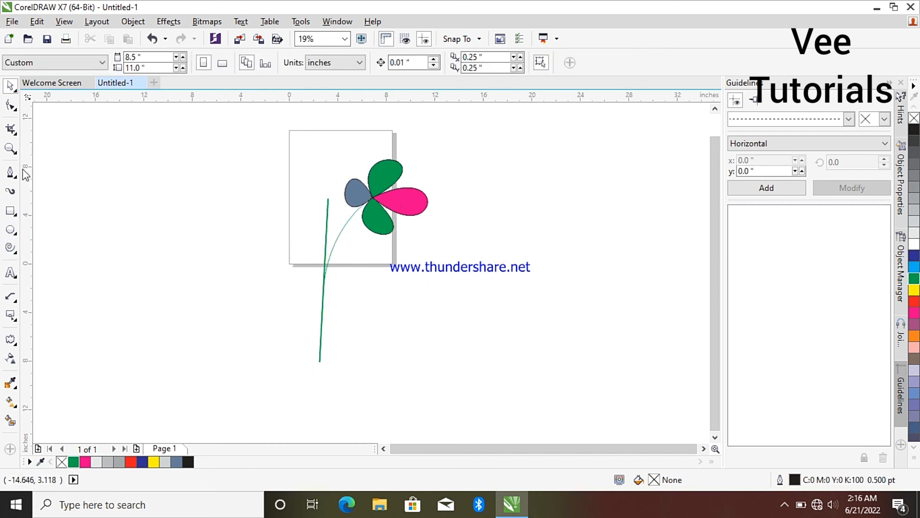
Step: Set up the Artistic Media tool in Brush mode with the toed footprint from the Symbol brushstrokes
{"action": "left_click", "coordinate": [15, 194]}
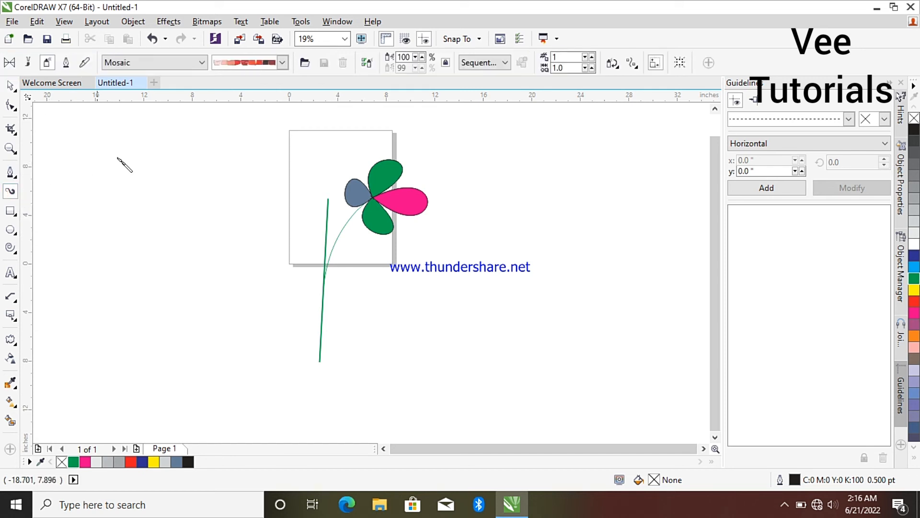
{"action": "left_click", "coordinate": [285, 63]}
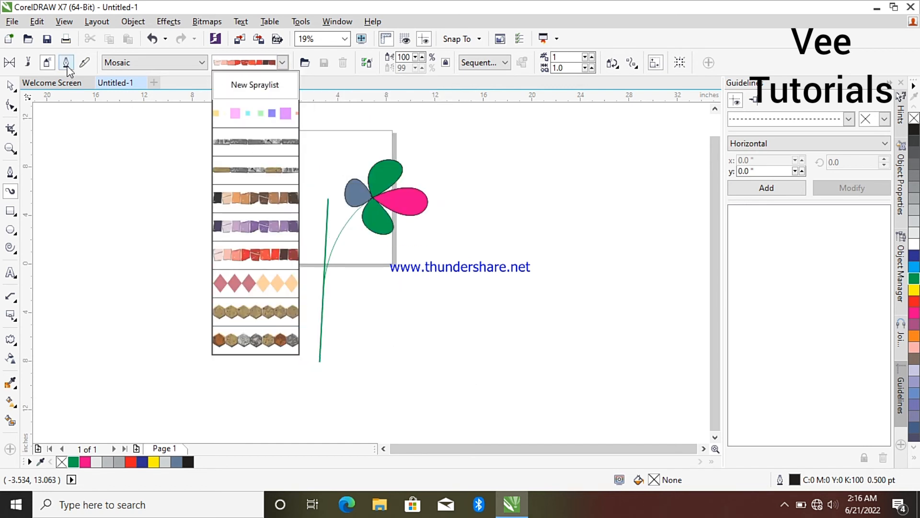
{"action": "left_click", "coordinate": [30, 63]}
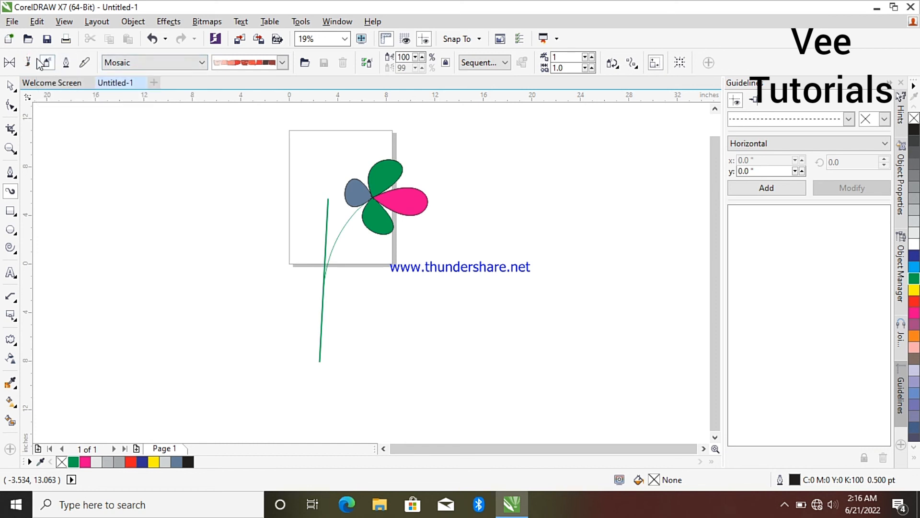
{"action": "left_click", "coordinate": [31, 63]}
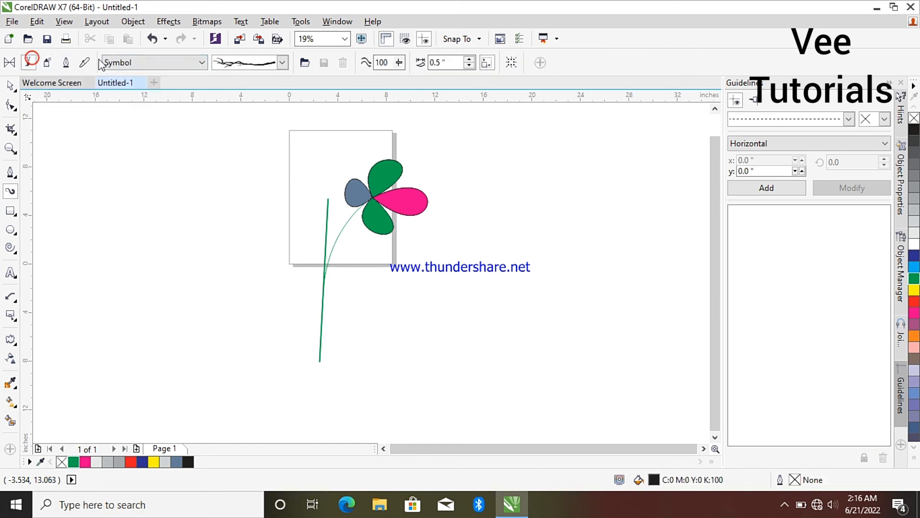
{"action": "left_click", "coordinate": [286, 64]}
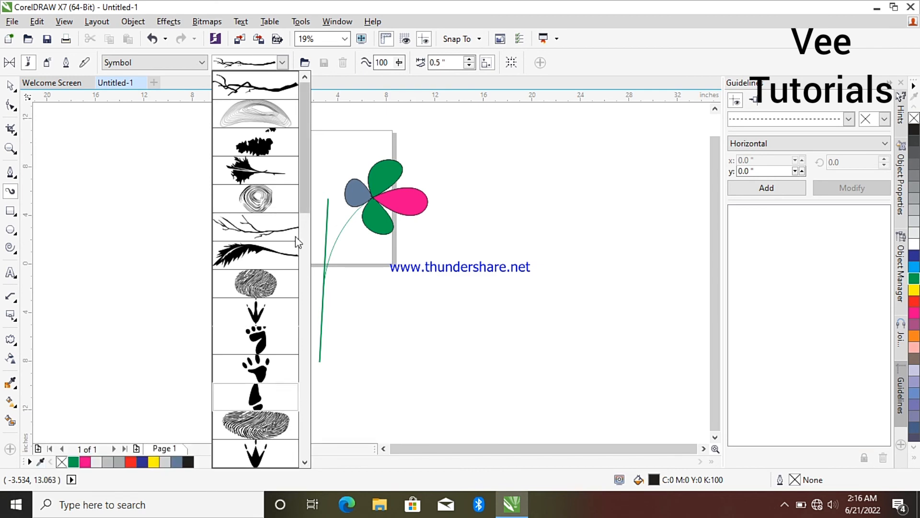
{"action": "mouse_move", "coordinate": [299, 190]}
{"action": "left_mouse_down"}
{"action": "mouse_move", "coordinate": [335, 443]}
{"action": "mouse_move", "coordinate": [318, 225]}
{"action": "left_mouse_up"}
{"action": "left_click", "coordinate": [255, 238]}
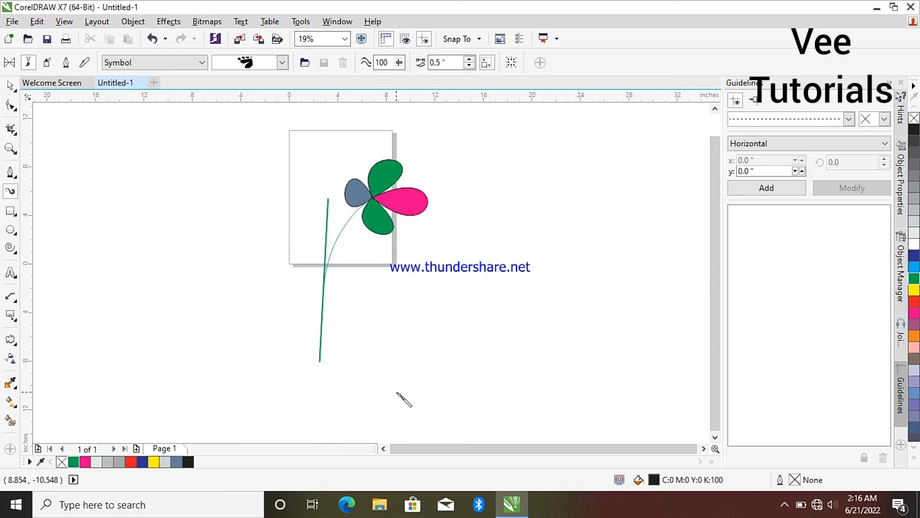
Step: Paint a long wavy footprint stroke below the flower's stem and a short steep stroke to the right of it
{"action": "mouse_move", "coordinate": [472, 410]}
{"action": "left_mouse_down"}
{"action": "mouse_move", "coordinate": [370, 392]}
{"action": "mouse_move", "coordinate": [326, 355]}
{"action": "left_mouse_up"}
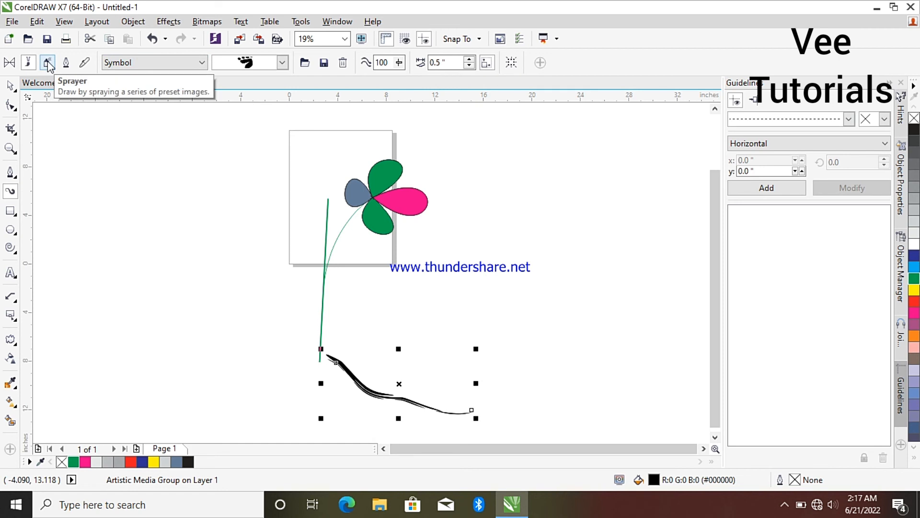
{"action": "left_click_drag", "start_coordinate": [529, 344], "coordinate": [519, 295]}
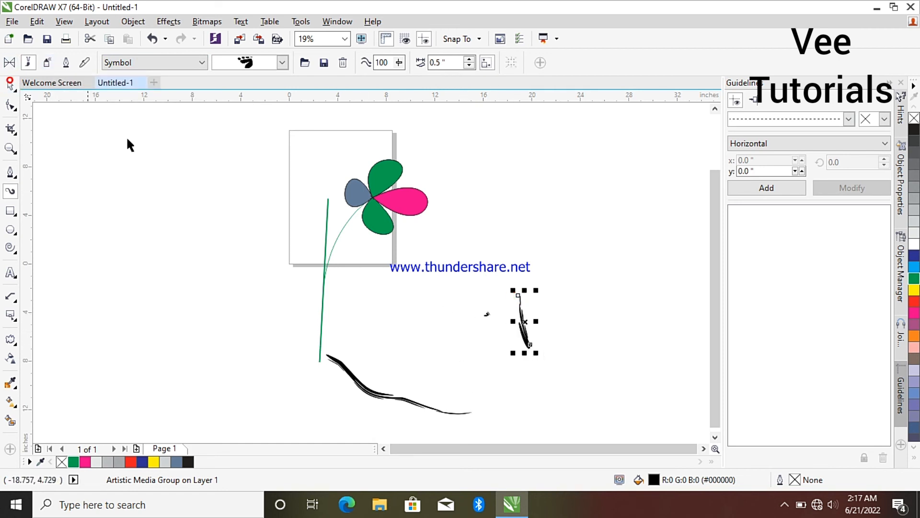
{"action": "key", "text": "space"}
{"action": "right_click", "coordinate": [529, 333]}
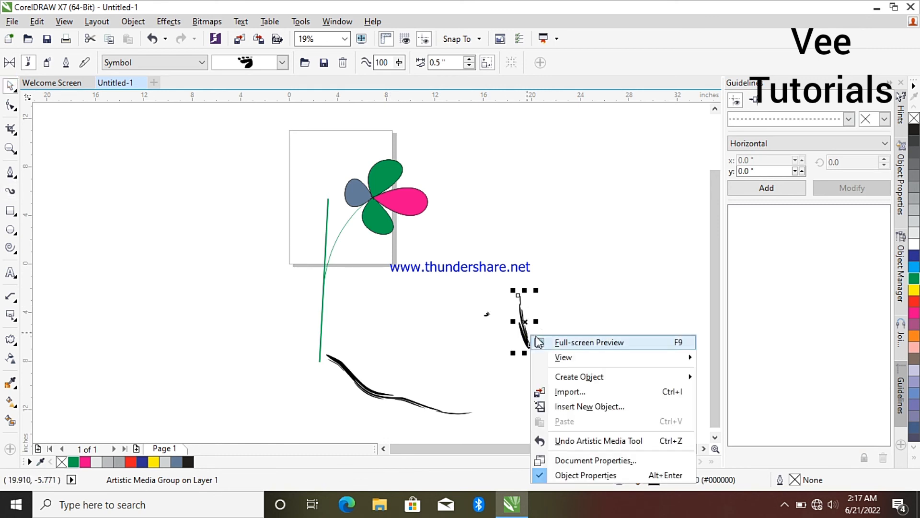
{"action": "left_click", "coordinate": [520, 318]}
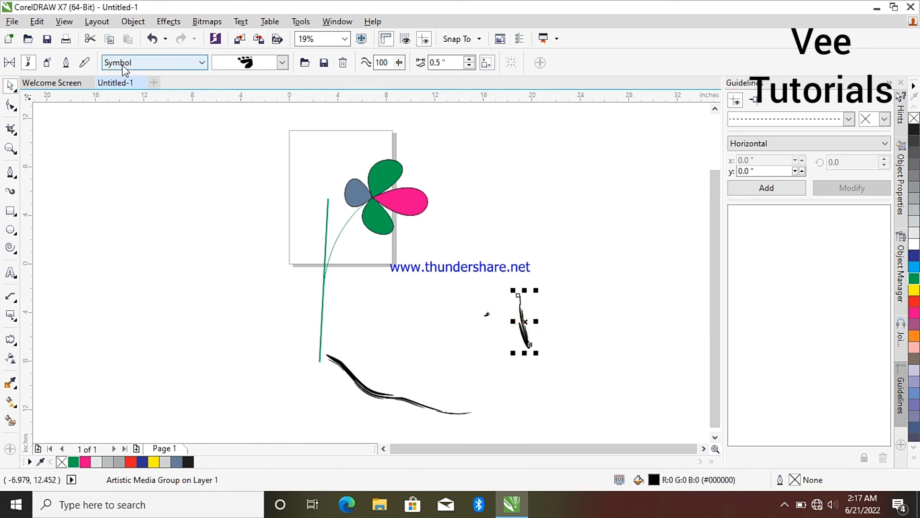
Step: Choose the toed footprint brushstroke again and paint several differently sized strokes in the empty area left of the page
{"action": "left_click", "coordinate": [47, 62]}
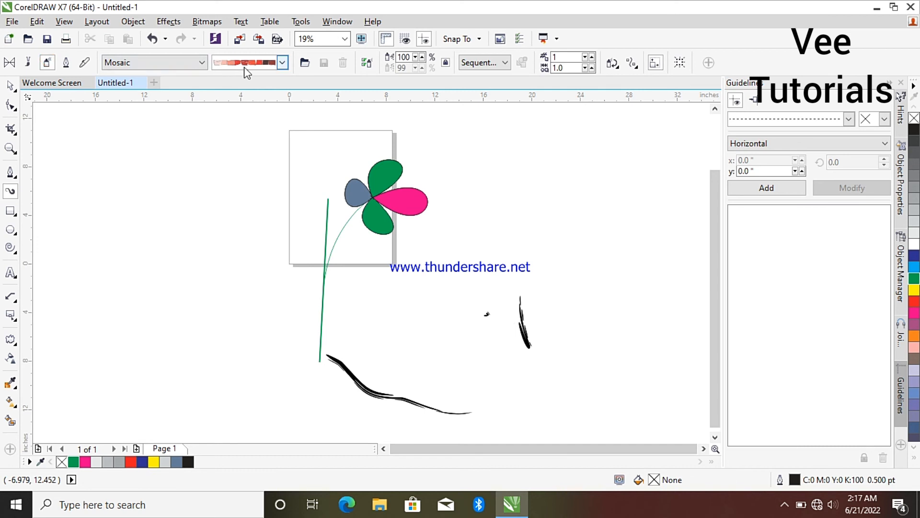
{"action": "left_click", "coordinate": [31, 63]}
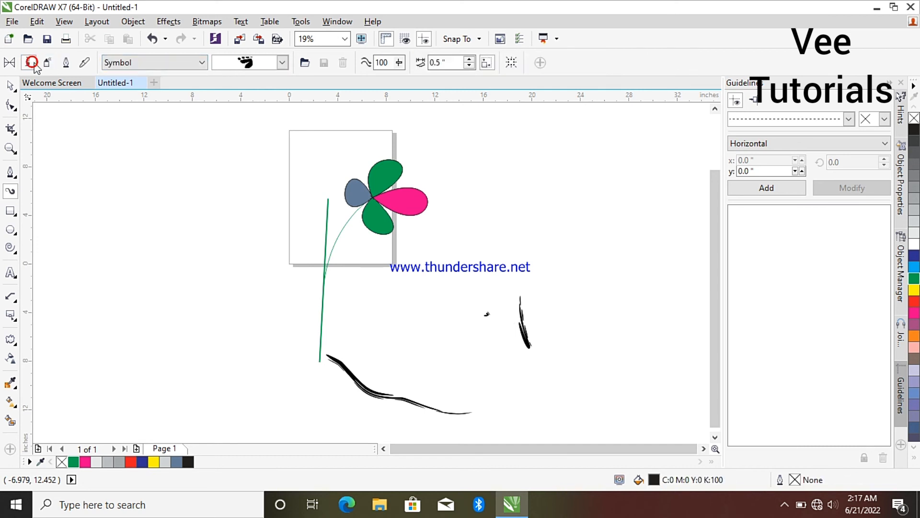
{"action": "left_click", "coordinate": [282, 63]}
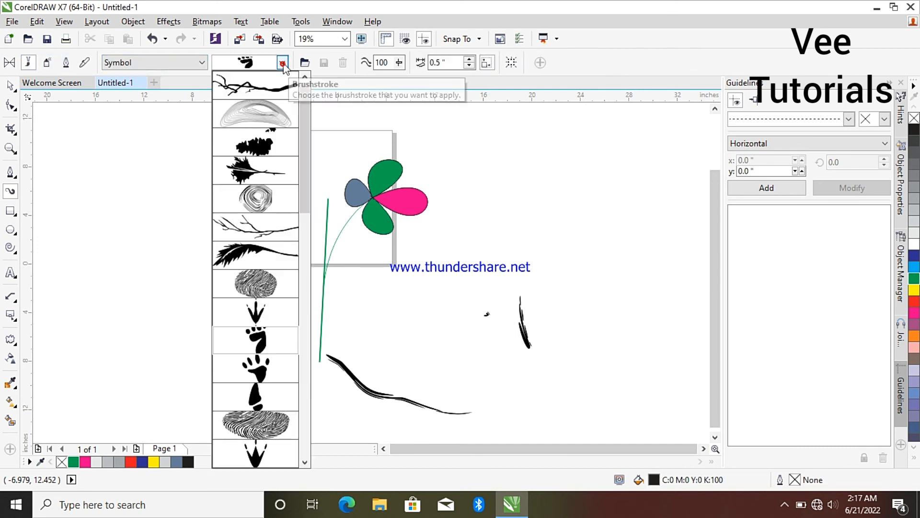
{"action": "left_click", "coordinate": [260, 339]}
{"action": "left_click_drag", "start_coordinate": [126, 246], "coordinate": [182, 322]}
{"action": "mouse_move", "coordinate": [115, 184]}
{"action": "left_mouse_down"}
{"action": "mouse_move", "coordinate": [203, 207]}
{"action": "mouse_move", "coordinate": [211, 256]}
{"action": "left_mouse_up"}
{"action": "left_click_drag", "start_coordinate": [216, 294], "coordinate": [212, 303]}
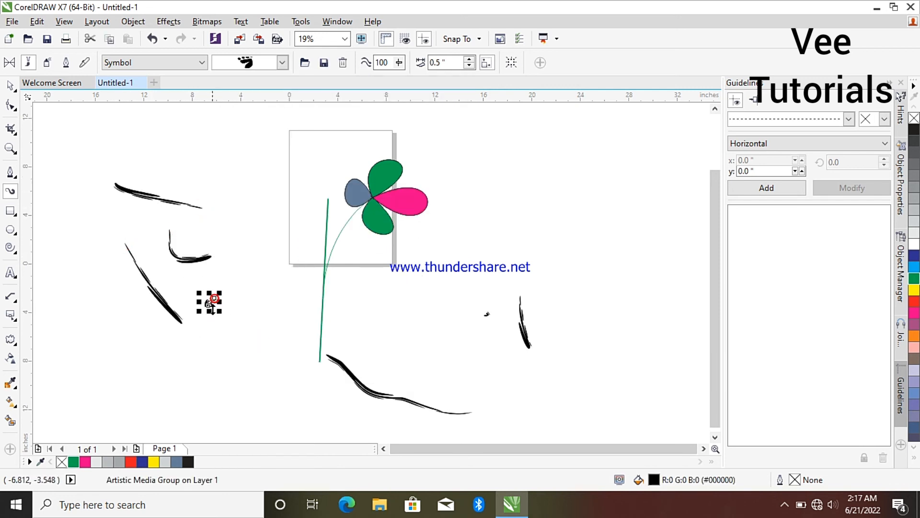
Step: Choose the claw print brushstroke, paint a steep stroke beside the others left of the page and select its control curve
{"action": "left_click", "coordinate": [283, 67]}
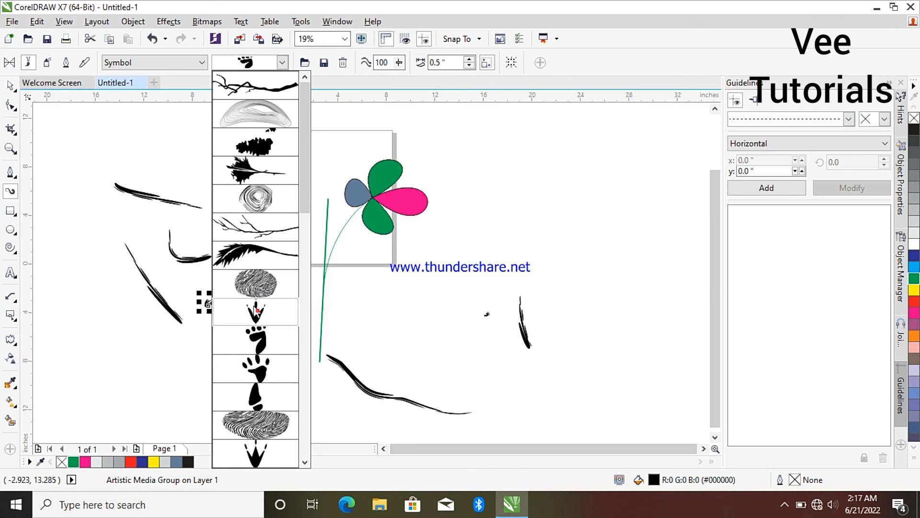
{"action": "left_click", "coordinate": [256, 312]}
{"action": "left_click_drag", "start_coordinate": [96, 258], "coordinate": [127, 336]}
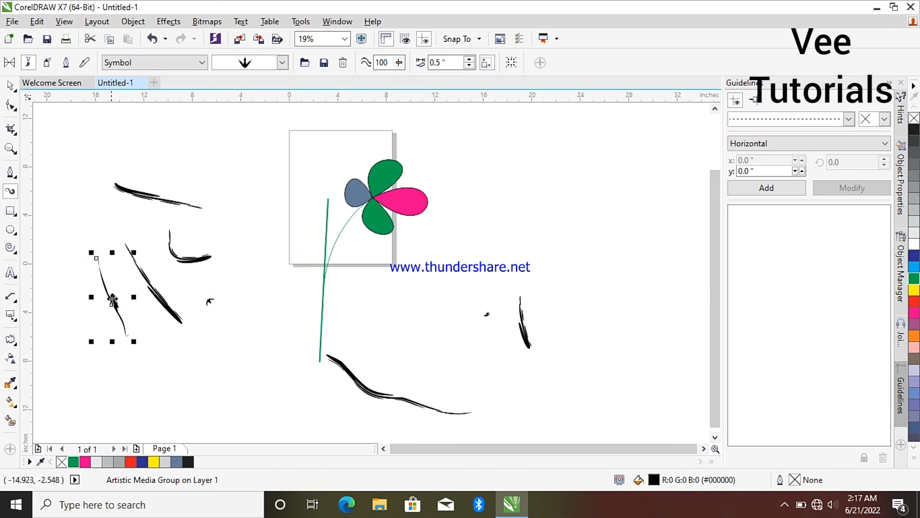
{"action": "left_click", "coordinate": [113, 298]}
{"action": "left_click", "coordinate": [120, 301]}
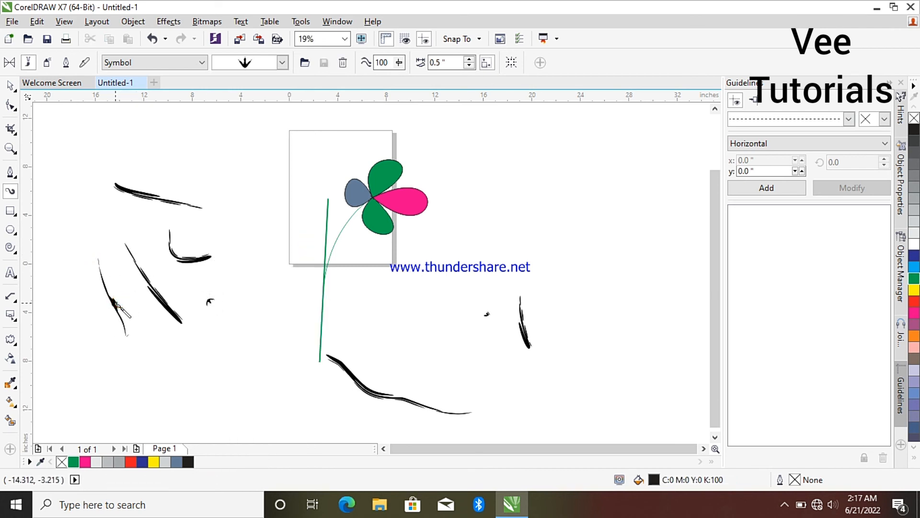
{"action": "left_click", "coordinate": [116, 303]}
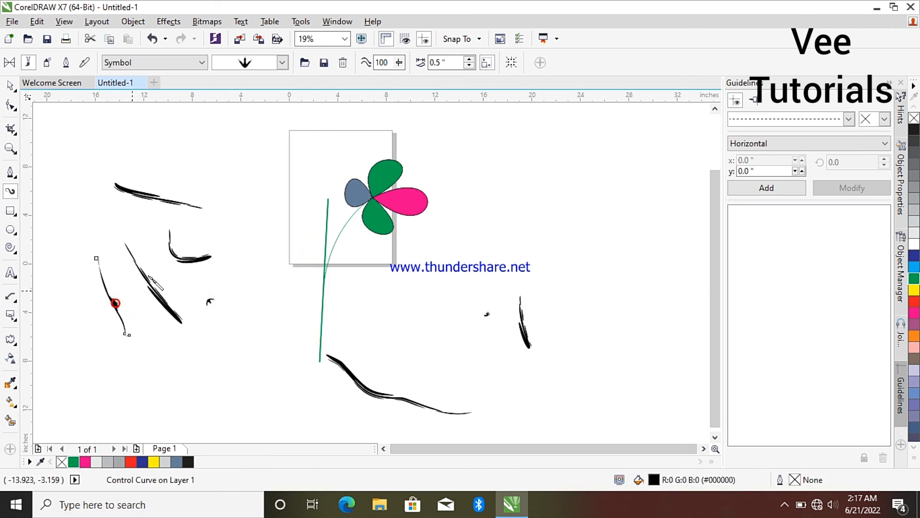
Step: Apply the purple sphere brushstroke from the Symbol list to the selected claw print stroke
{"action": "left_click", "coordinate": [283, 63]}
{"action": "scroll", "coordinate": [305, 103], "scroll_direction": "up", "scroll_amount": 3}
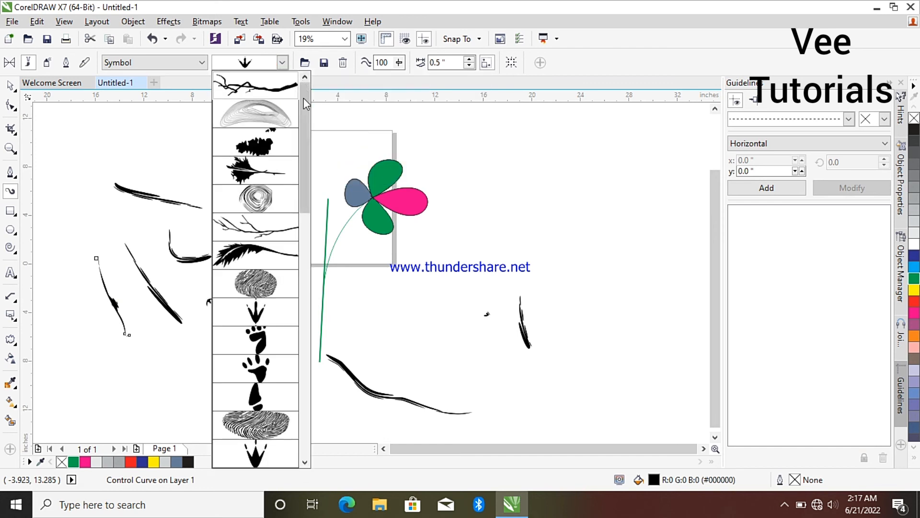
{"action": "left_click_drag", "start_coordinate": [304, 99], "coordinate": [328, 376]}
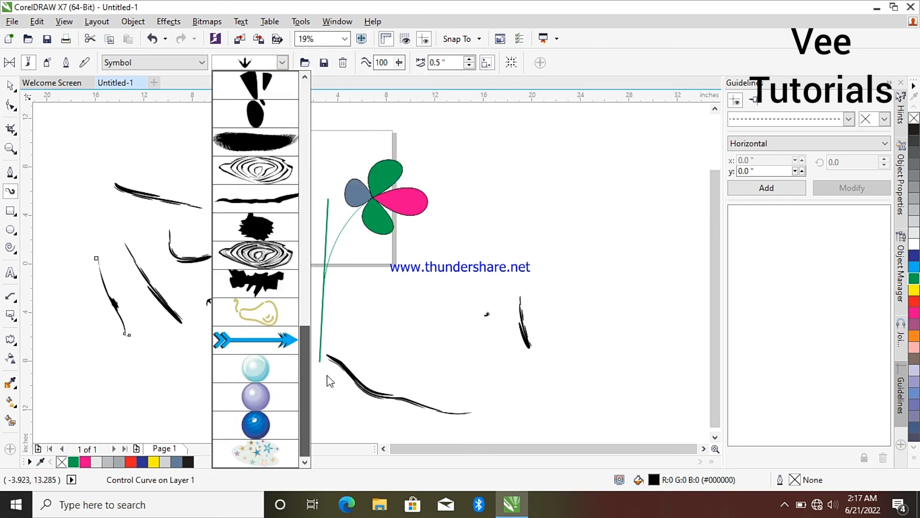
{"action": "left_click", "coordinate": [255, 397]}
Step: Paint a sloping purple sphere stroke below the other strokes and stretch it upward to a stroke width of about 0.75463"
{"action": "mouse_move", "coordinate": [124, 368]}
{"action": "left_mouse_down"}
{"action": "mouse_move", "coordinate": [241, 403]}
{"action": "mouse_move", "coordinate": [247, 398]}
{"action": "left_mouse_up"}
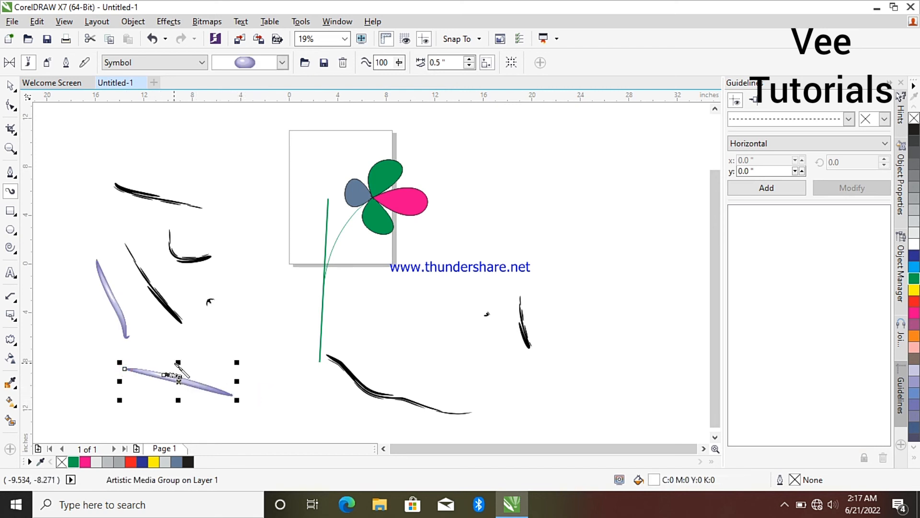
{"action": "left_click_drag", "start_coordinate": [178, 362], "coordinate": [182, 335]}
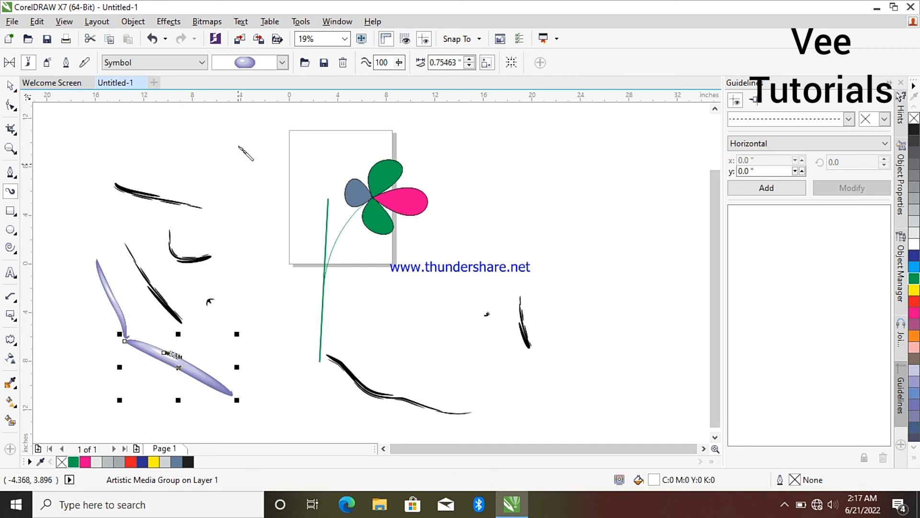
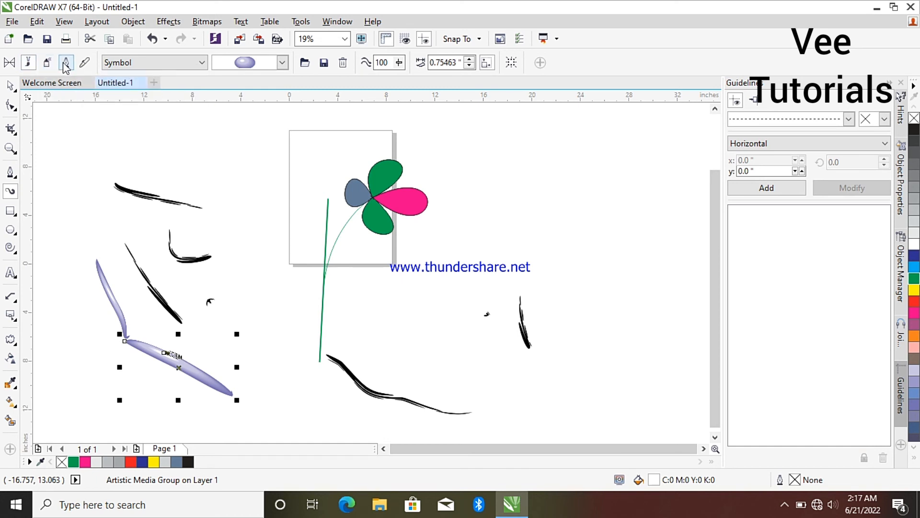
Step: Keep the Symbol brush category and paint a short purple stroke above the black strokes, near the page's upper left corner
{"action": "left_click", "coordinate": [207, 62]}
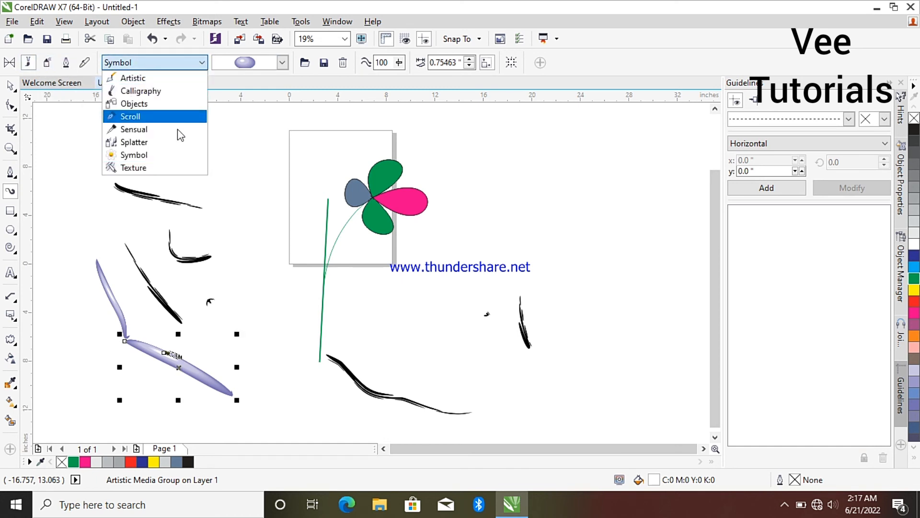
{"action": "left_click", "coordinate": [177, 155]}
{"action": "left_click", "coordinate": [219, 139]}
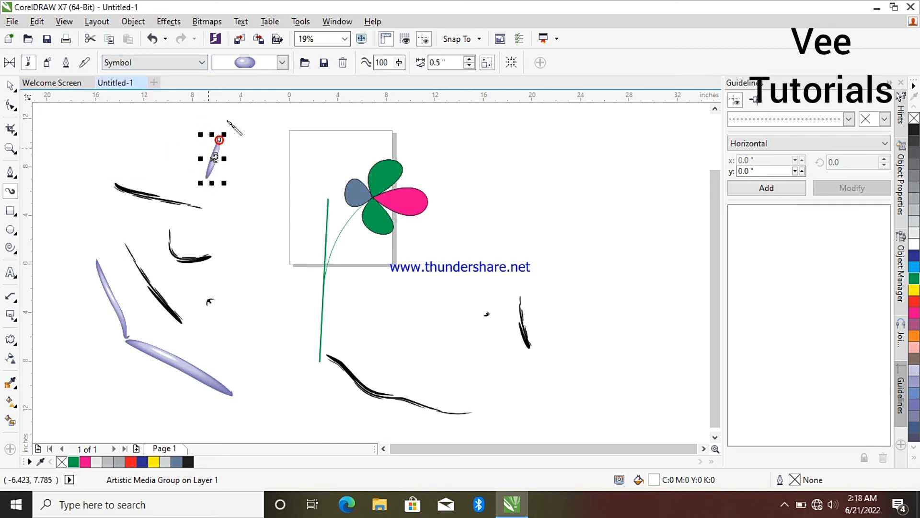
Step: Pick the Objects brush category and paint two short purple strokes, one steep and one level, above the black strokes
{"action": "left_click", "coordinate": [207, 62]}
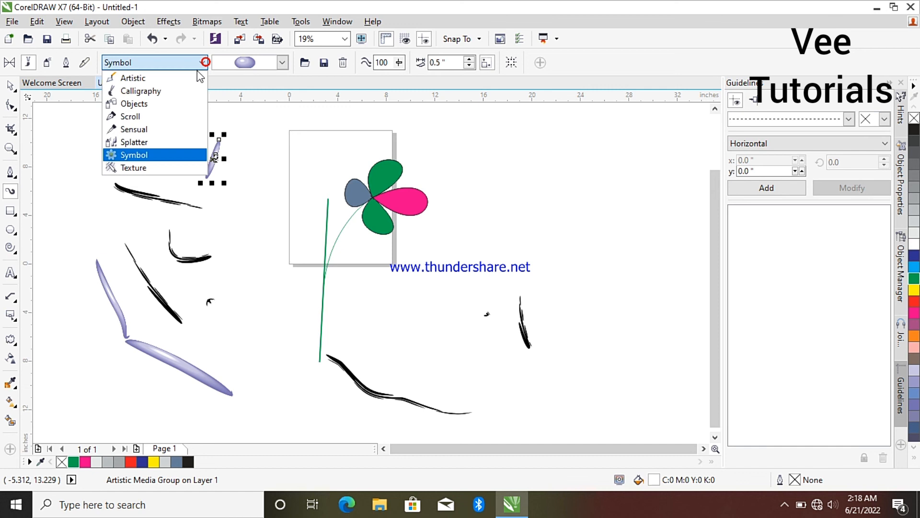
{"action": "left_click", "coordinate": [181, 104]}
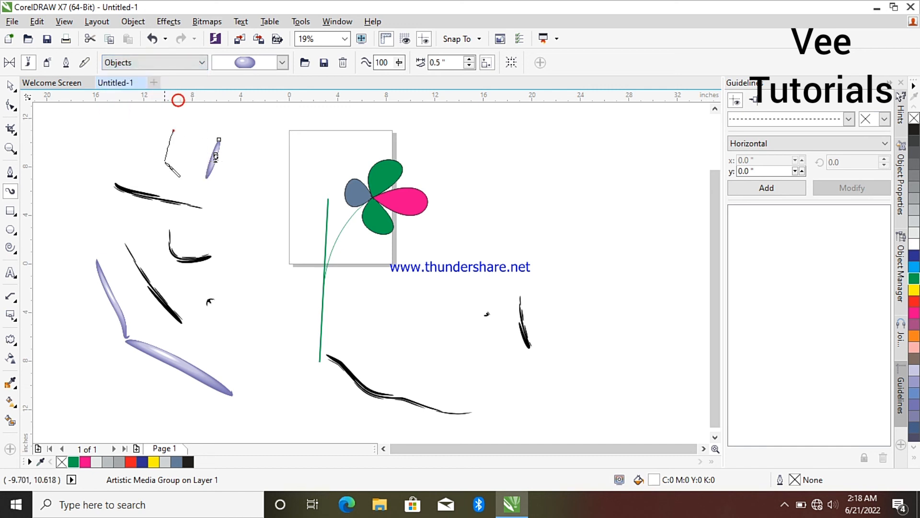
{"action": "left_click", "coordinate": [173, 130]}
{"action": "left_click", "coordinate": [195, 127]}
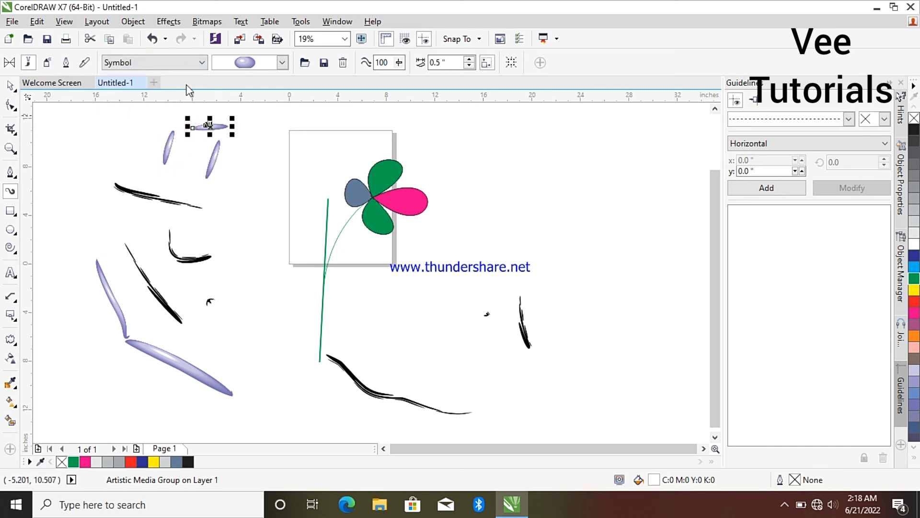
Step: Pick the Artistic brush category and paint a steep purple stroke and a long diagonal one crossing the uppermost black stroke
{"action": "left_click", "coordinate": [204, 62]}
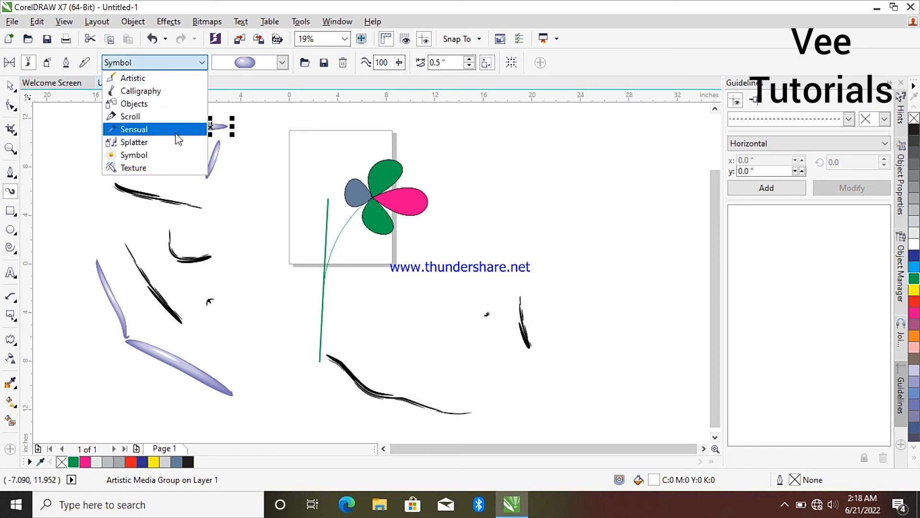
{"action": "left_click", "coordinate": [169, 80]}
{"action": "mouse_move", "coordinate": [87, 203]}
{"action": "left_mouse_down"}
{"action": "mouse_move", "coordinate": [99, 145]}
{"action": "mouse_move", "coordinate": [180, 215]}
{"action": "left_mouse_up"}
Step: Apply the black footprint brushstroke to the selected diagonal stroke and paint another sloping stroke just left of the page
{"action": "left_click", "coordinate": [281, 63]}
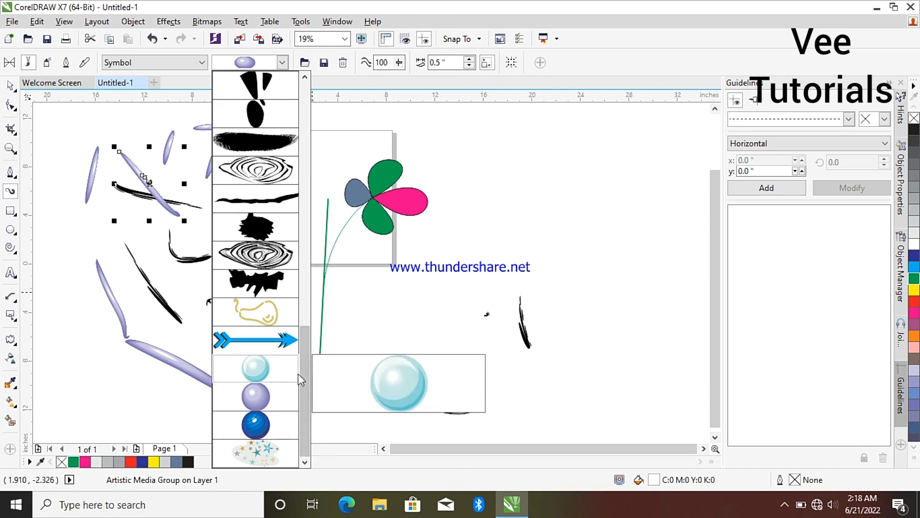
{"action": "left_click_drag", "start_coordinate": [301, 373], "coordinate": [306, 311]}
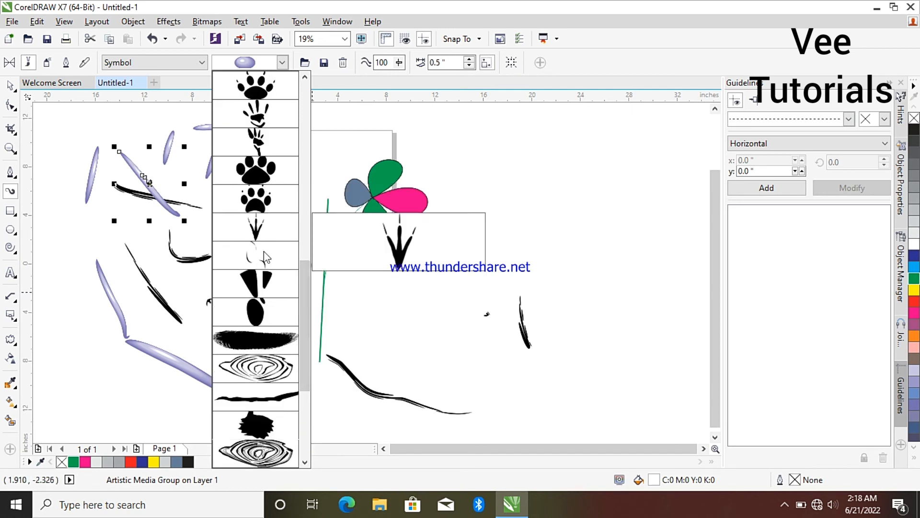
{"action": "left_click_drag", "start_coordinate": [304, 276], "coordinate": [325, 154]}
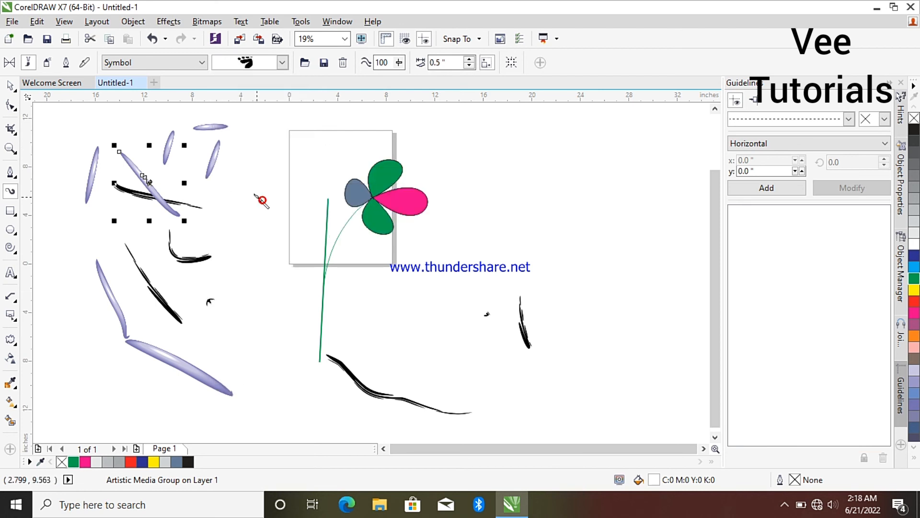
{"action": "left_click", "coordinate": [255, 198]}
{"action": "mouse_move", "coordinate": [243, 185]}
{"action": "left_mouse_down"}
{"action": "mouse_move", "coordinate": [290, 271]}
{"action": "mouse_move", "coordinate": [276, 258]}
{"action": "left_mouse_up"}
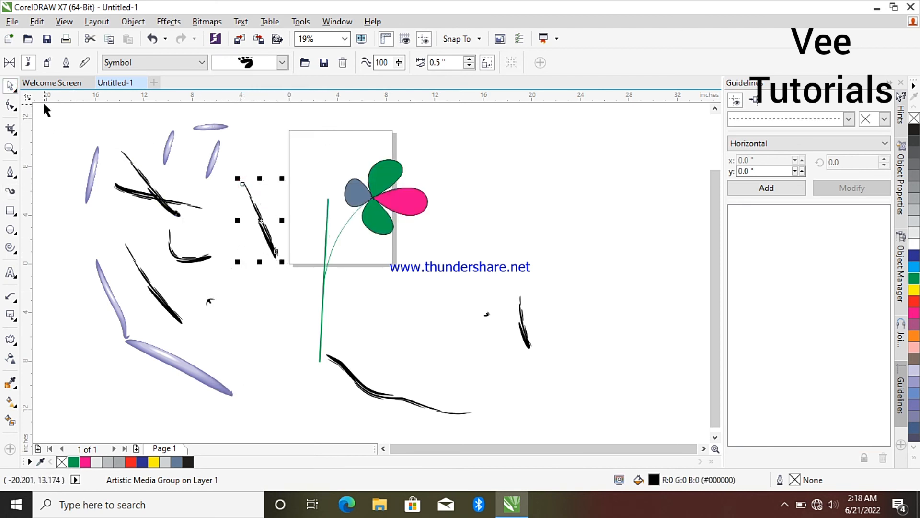
Step: Select all the purple and black artistic media strokes left of the page and delete them
{"action": "mouse_move", "coordinate": [42, 101]}
{"action": "left_mouse_down"}
{"action": "mouse_move", "coordinate": [214, 287]}
{"action": "mouse_move", "coordinate": [310, 421]}
{"action": "left_mouse_up"}
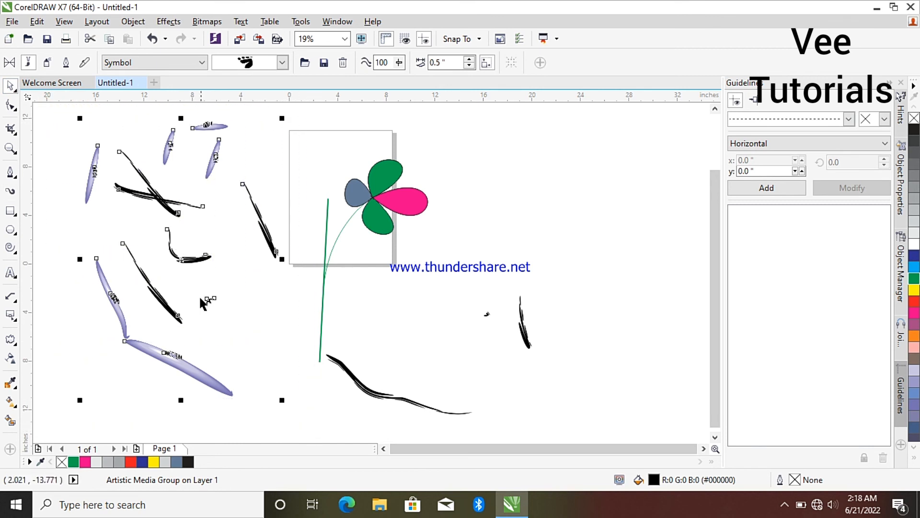
{"action": "right_click", "coordinate": [186, 241]}
{"action": "key", "text": "Escape"}
{"action": "right_click", "coordinate": [174, 222]}
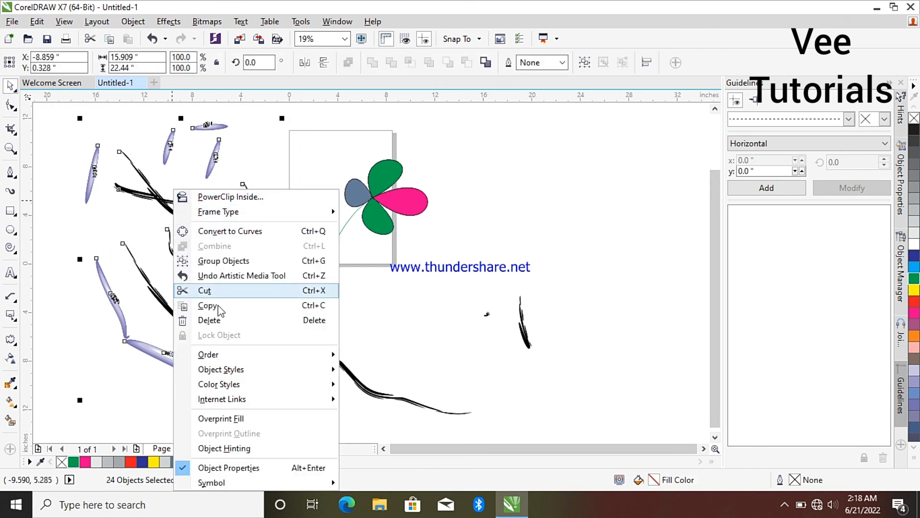
{"action": "left_click", "coordinate": [214, 321]}
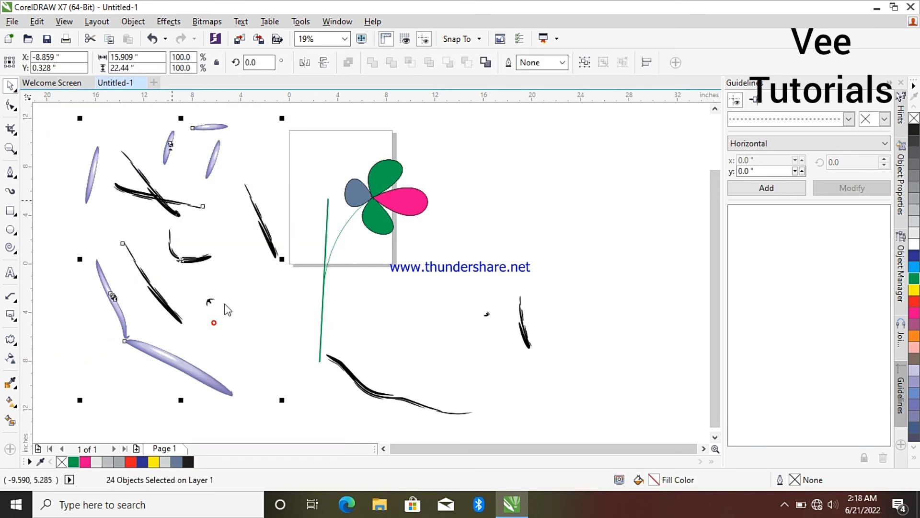
Step: Delete the long wavy black stroke below the page and the remaining black strokes to the right of the page
{"action": "left_click", "coordinate": [379, 391]}
{"action": "right_click", "coordinate": [379, 391]}
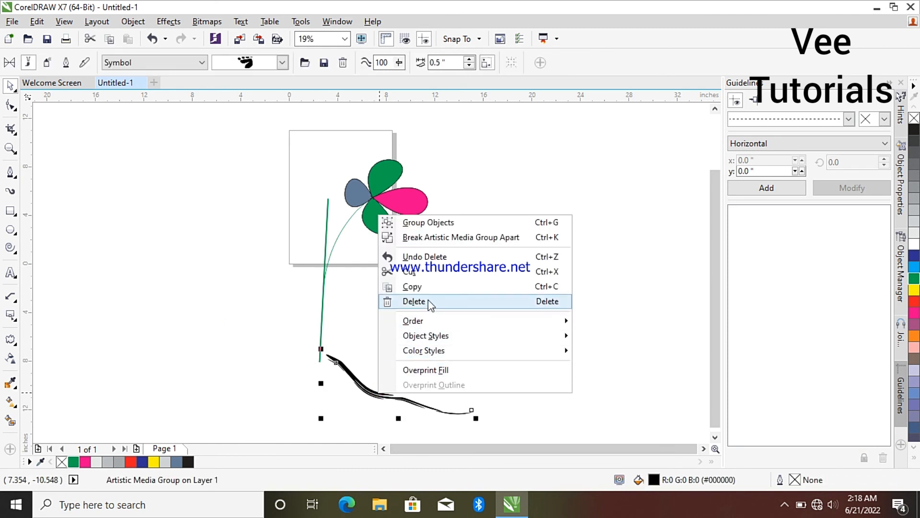
{"action": "left_click", "coordinate": [414, 301]}
{"action": "left_click", "coordinate": [525, 334]}
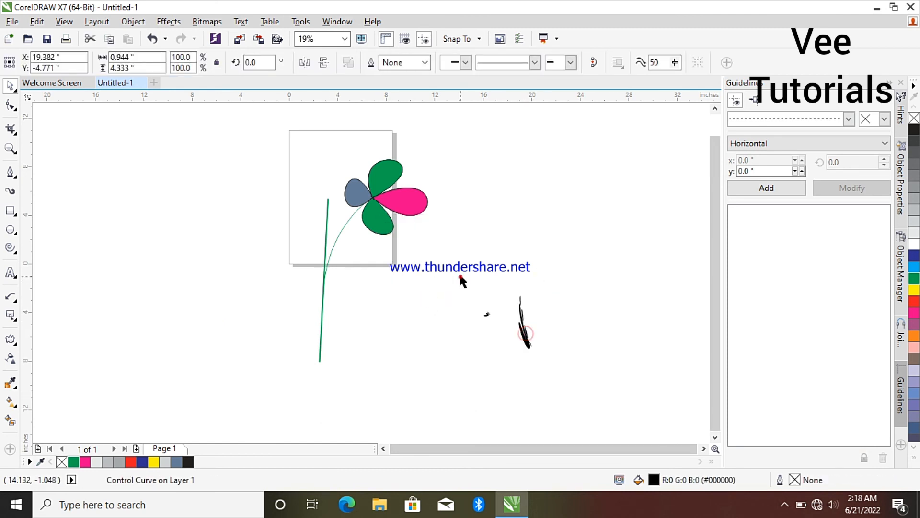
{"action": "left_click_drag", "start_coordinate": [459, 272], "coordinate": [548, 376]}
{"action": "right_click", "coordinate": [529, 341]}
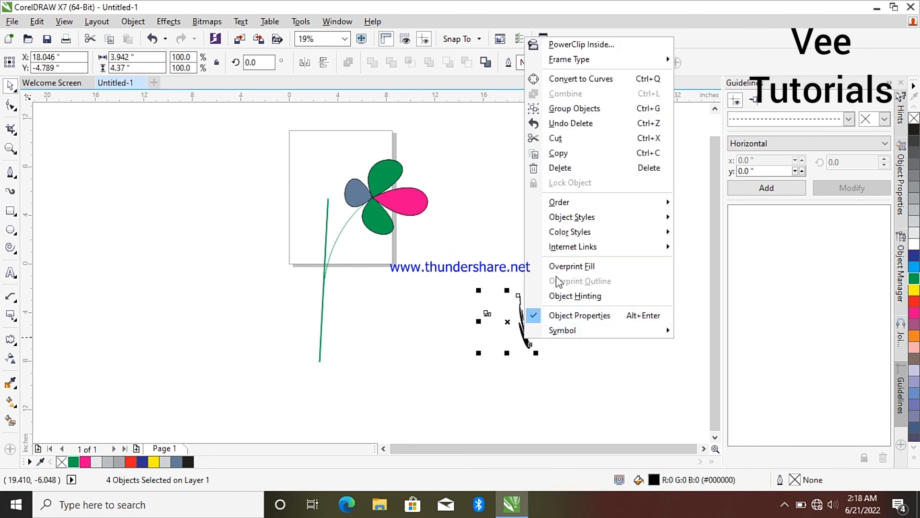
{"action": "left_click", "coordinate": [565, 169]}
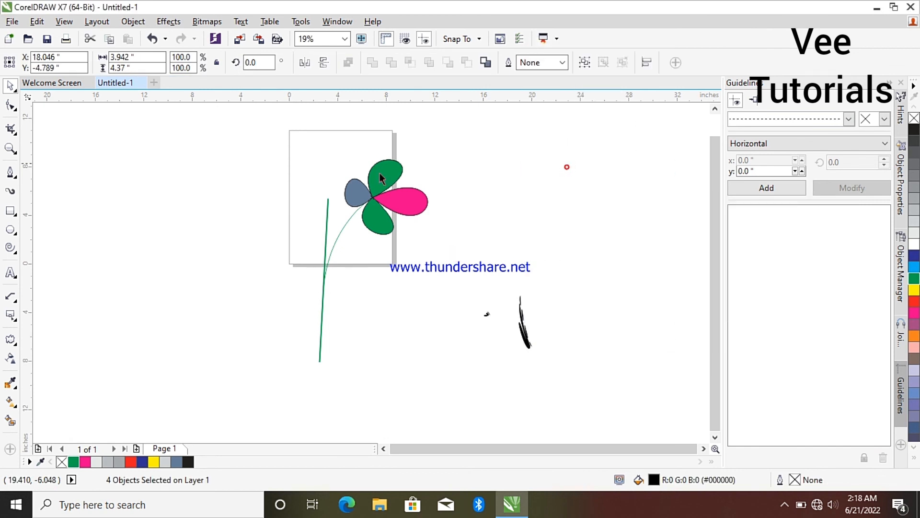
Step: Select the flower with its curved stem and place a copy to its left, rotated to about 40°
{"action": "left_click_drag", "start_coordinate": [300, 135], "coordinate": [467, 307]}
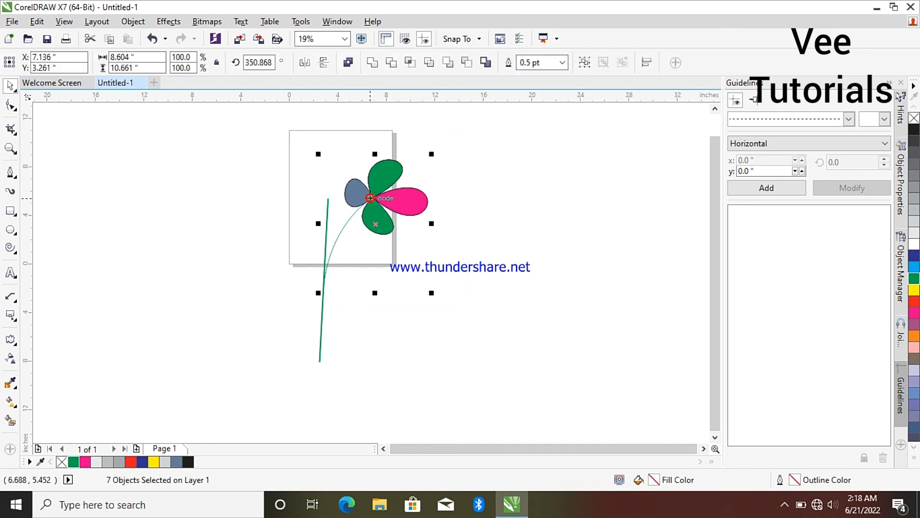
{"action": "left_click", "coordinate": [370, 197]}
{"action": "scroll", "coordinate": [371, 199], "scroll_direction": "up", "scroll_amount": 2}
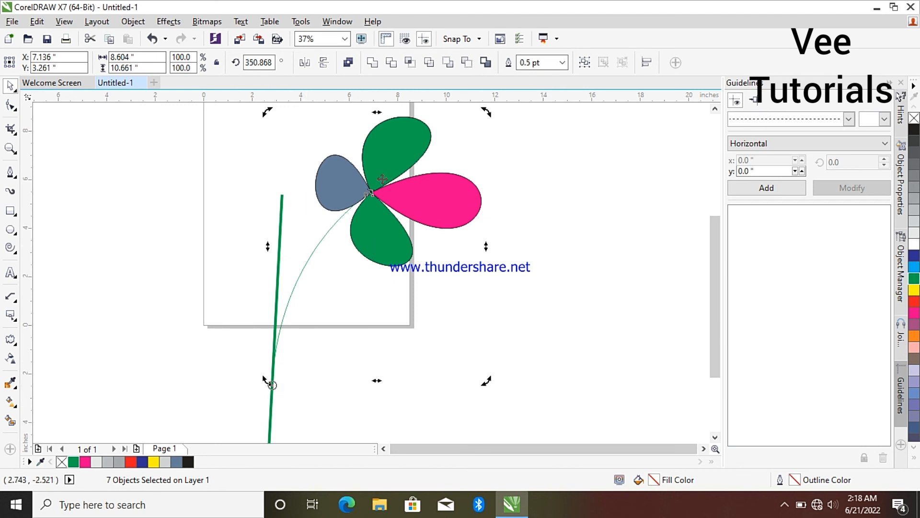
{"action": "left_click_drag", "start_coordinate": [270, 383], "coordinate": [74, 229]}
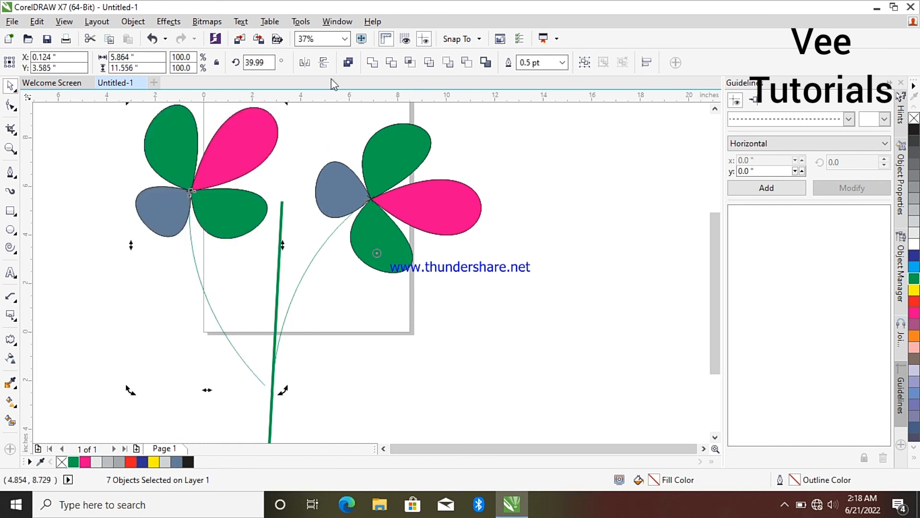
Step: Mirror the flower copy horizontally and skew it sideways until its curved stem ends at the thick straight stem
{"action": "left_click", "coordinate": [306, 63]}
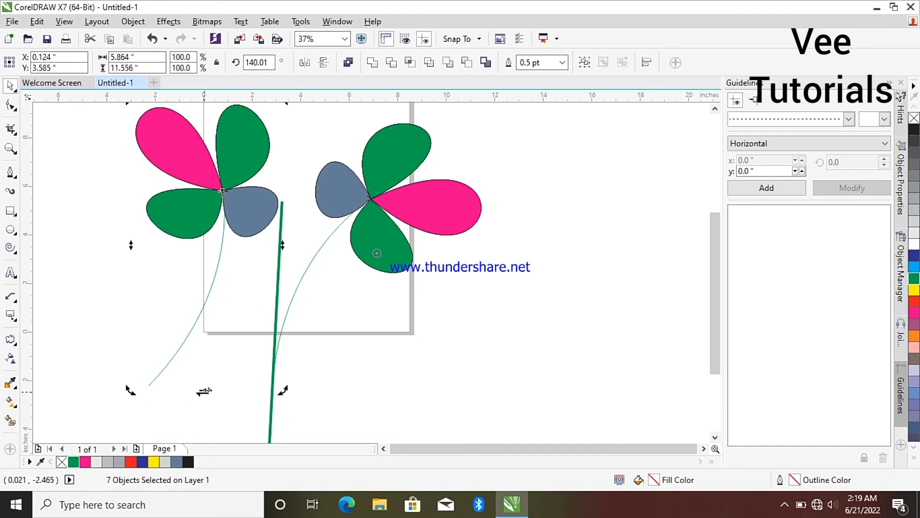
{"action": "left_click_drag", "start_coordinate": [204, 390], "coordinate": [354, 404]}
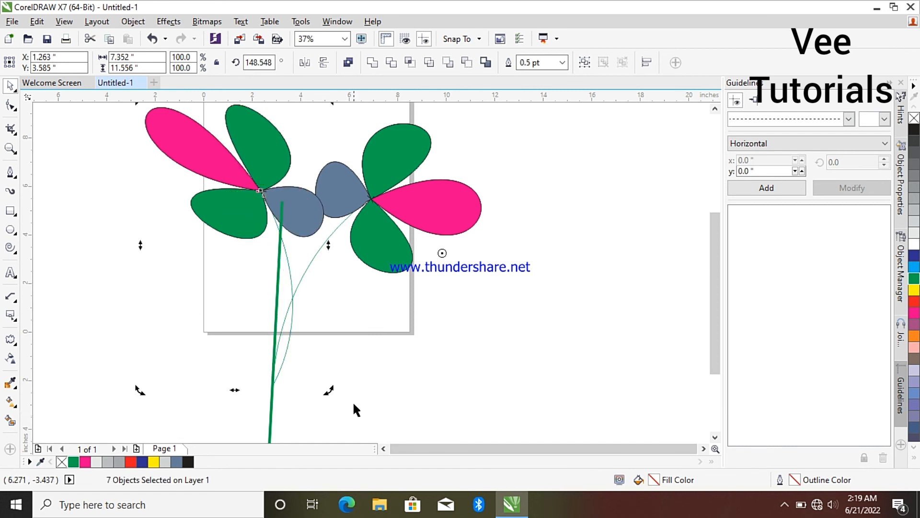
{"action": "scroll", "coordinate": [274, 314], "scroll_direction": "down", "scroll_amount": 2}
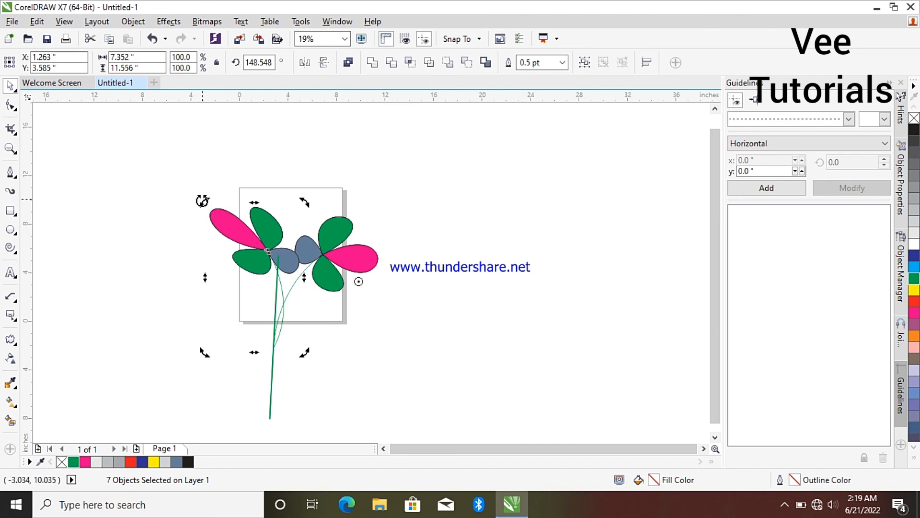
Step: Rotate the flower copy slightly to 154.225° and move it down and left so its stem meets the straight stem
{"action": "mouse_move", "coordinate": [202, 201]}
{"action": "left_mouse_down"}
{"action": "mouse_move", "coordinate": [183, 215]}
{"action": "mouse_move", "coordinate": [193, 213]}
{"action": "left_mouse_up"}
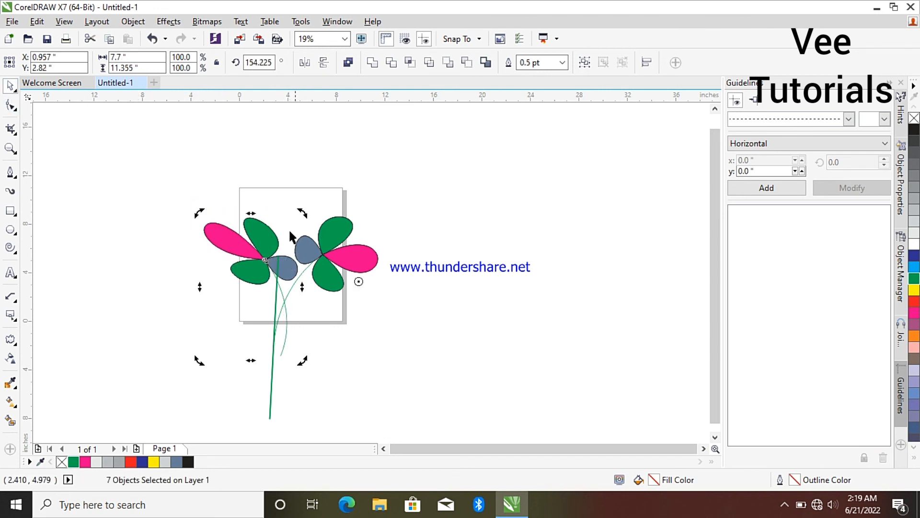
{"action": "left_click", "coordinate": [271, 261]}
{"action": "mouse_move", "coordinate": [268, 264]}
{"action": "left_mouse_down"}
{"action": "mouse_move", "coordinate": [249, 264]}
{"action": "mouse_move", "coordinate": [258, 274]}
{"action": "left_mouse_up"}
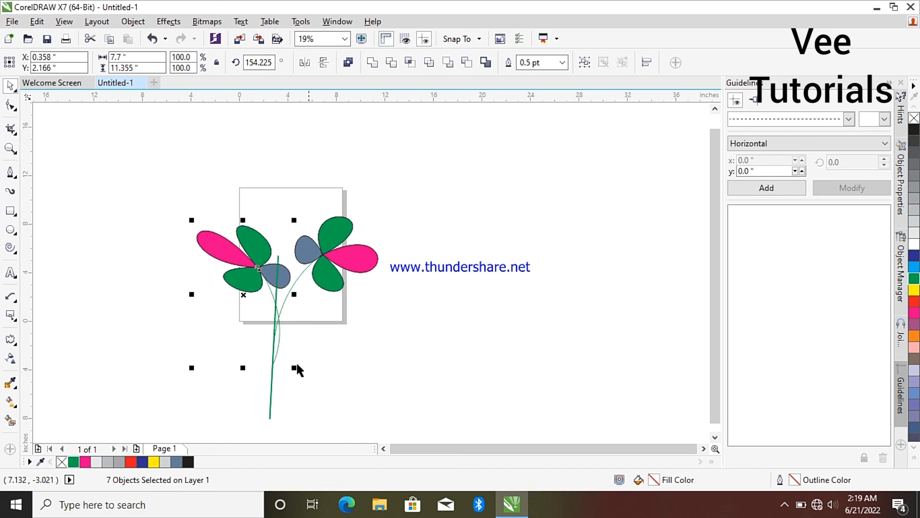
{"action": "scroll", "coordinate": [213, 427], "scroll_direction": "down", "scroll_amount": 2}
{"action": "scroll", "coordinate": [219, 427], "scroll_direction": "up", "scroll_amount": 4}
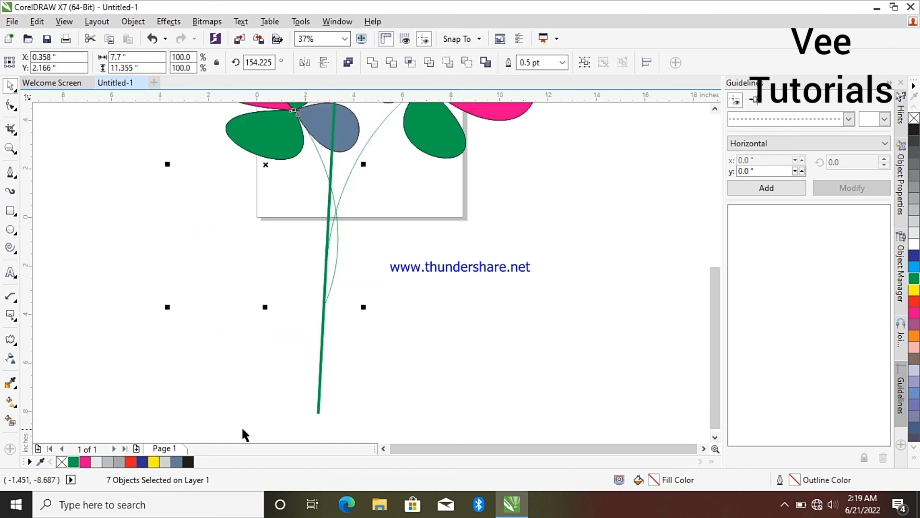
{"action": "scroll", "coordinate": [326, 391], "scroll_direction": "down", "scroll_amount": 2}
{"action": "scroll", "coordinate": [321, 397], "scroll_direction": "down", "scroll_amount": 2}
{"action": "scroll", "coordinate": [316, 410], "scroll_direction": "up", "scroll_amount": 2}
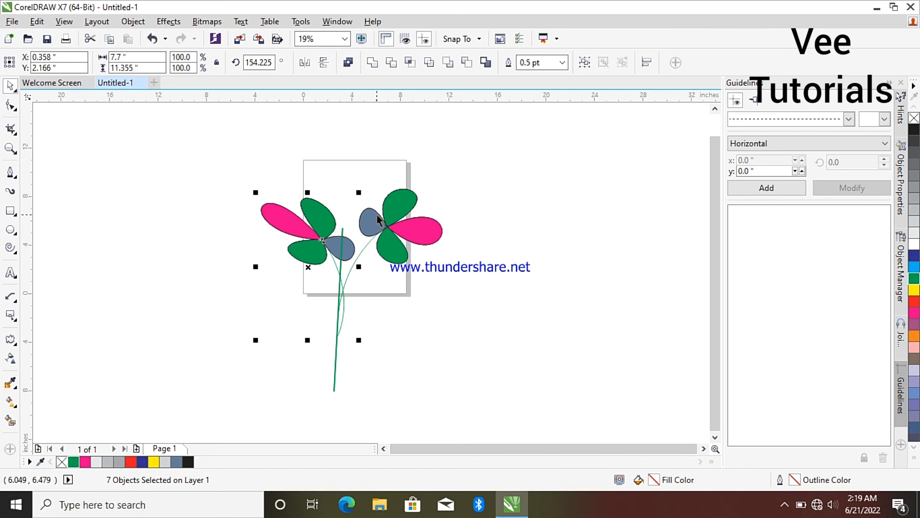
Step: Select the whole two-flower plant, move it about 5" to the right and rotate it slightly until the main stem stands upright
{"action": "left_click_drag", "start_coordinate": [222, 157], "coordinate": [497, 440]}
{"action": "left_click_drag", "start_coordinate": [437, 268], "coordinate": [437, 268]}
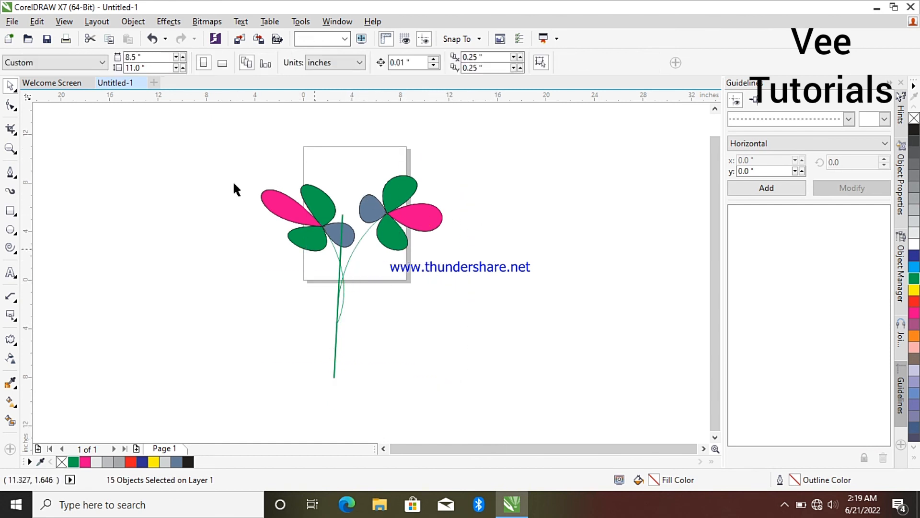
{"action": "left_click_drag", "start_coordinate": [220, 156], "coordinate": [506, 414]}
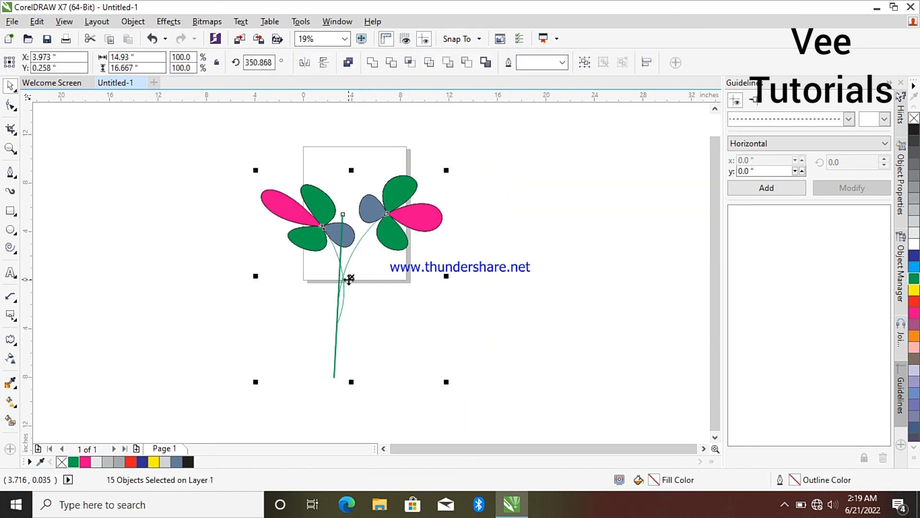
{"action": "left_click_drag", "start_coordinate": [350, 273], "coordinate": [410, 257]}
{"action": "left_click", "coordinate": [411, 260]}
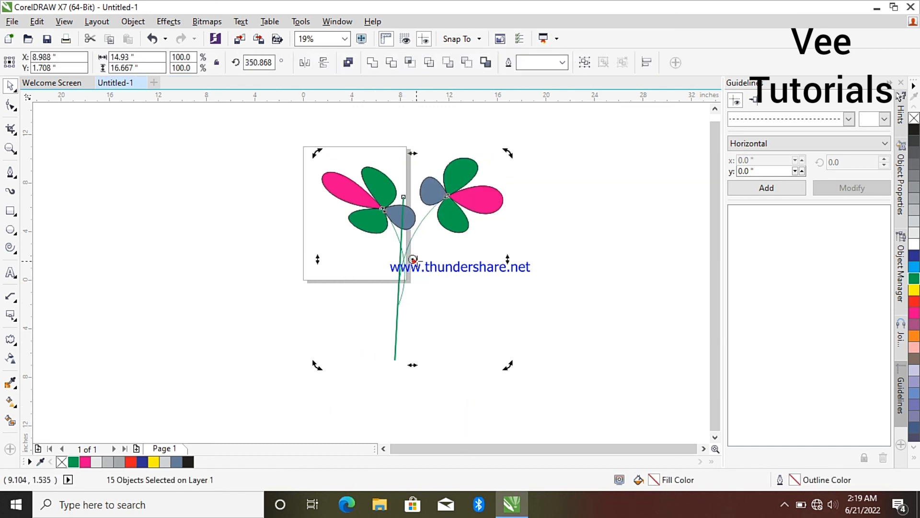
{"action": "mouse_move", "coordinate": [513, 352]}
{"action": "left_mouse_down"}
{"action": "mouse_move", "coordinate": [507, 370]}
{"action": "mouse_move", "coordinate": [520, 366]}
{"action": "mouse_move", "coordinate": [504, 354]}
{"action": "left_mouse_up"}
{"action": "left_click", "coordinate": [551, 230]}
Step: Select both flower heads with their curved stems and set the petals' outline width to None
{"action": "left_click_drag", "start_coordinate": [246, 126], "coordinate": [539, 269]}
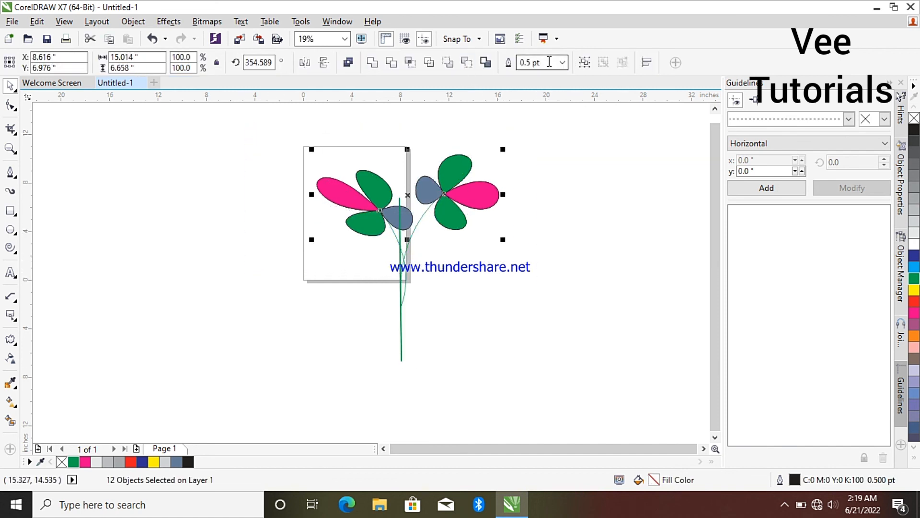
{"action": "left_click", "coordinate": [563, 63]}
{"action": "left_click", "coordinate": [557, 76]}
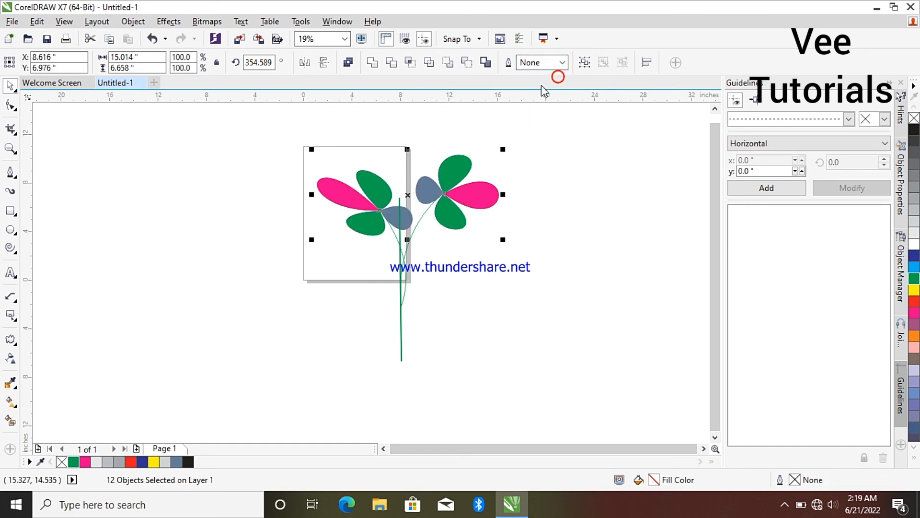
{"action": "scroll", "coordinate": [431, 182], "scroll_direction": "up", "scroll_amount": 4}
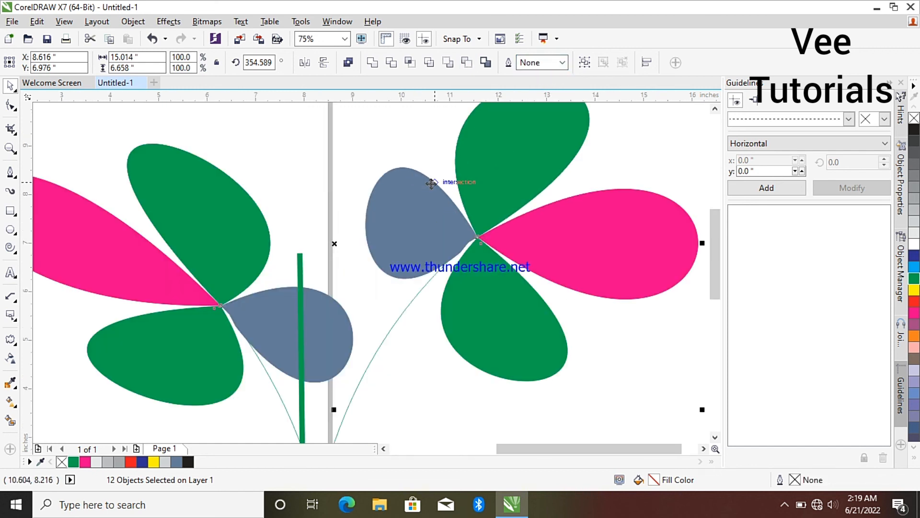
{"action": "scroll", "coordinate": [391, 271], "scroll_direction": "down", "scroll_amount": 4}
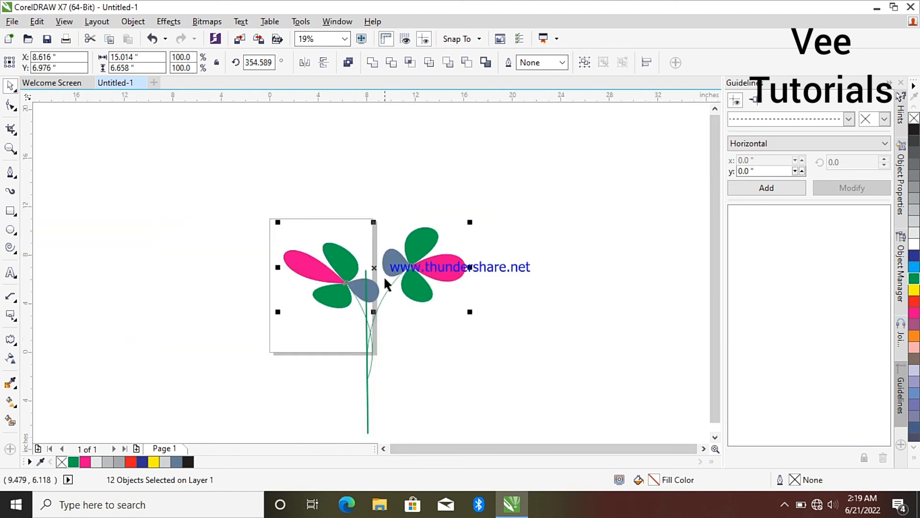
{"action": "scroll", "coordinate": [357, 361], "scroll_direction": "up", "scroll_amount": 2}
{"action": "scroll", "coordinate": [355, 361], "scroll_direction": "down", "scroll_amount": 4}
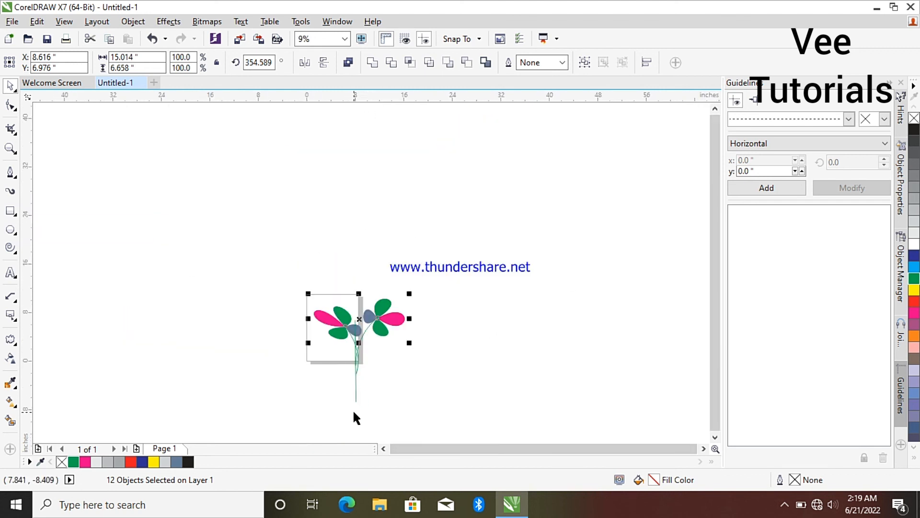
{"action": "scroll", "coordinate": [352, 411], "scroll_direction": "up", "scroll_amount": 4}
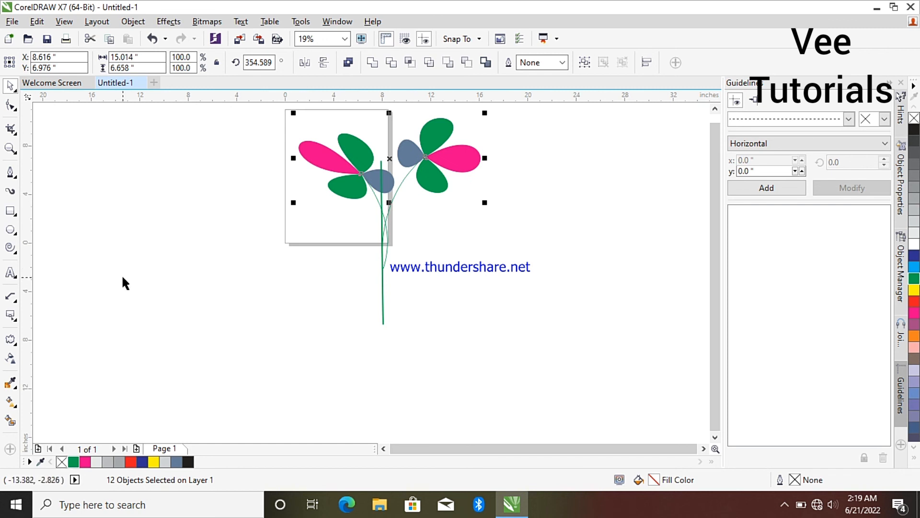
Step: Draw a rectangle about 14.3" wide and 8.9" high below the page and to its left
{"action": "left_click", "coordinate": [16, 344]}
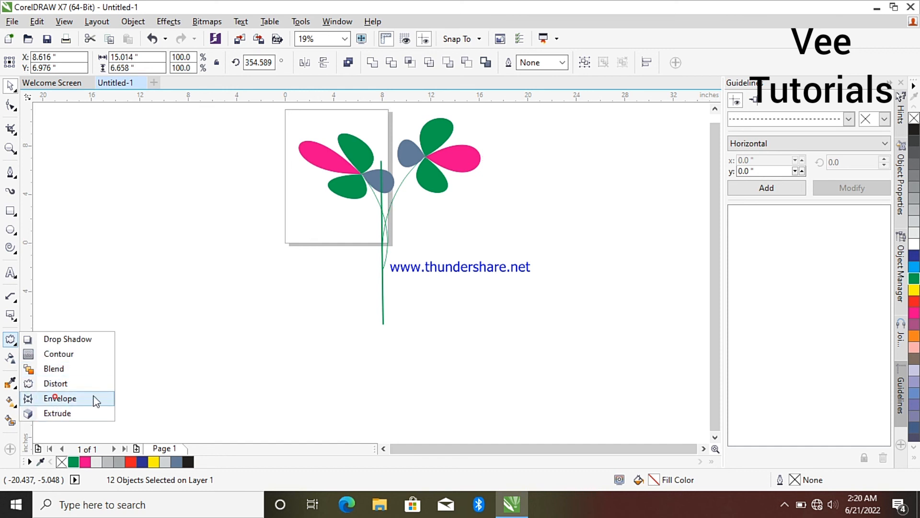
{"action": "left_click", "coordinate": [56, 400]}
{"action": "left_click", "coordinate": [169, 312]}
{"action": "left_click", "coordinate": [9, 209]}
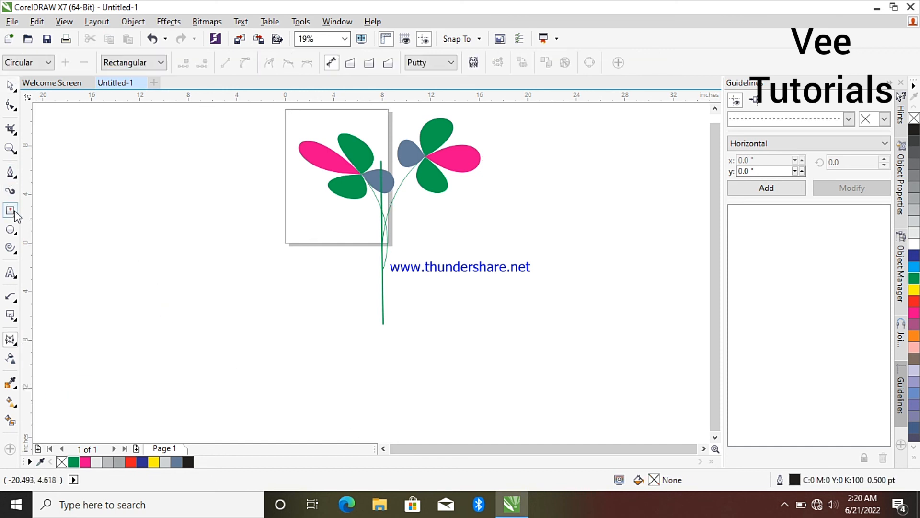
{"action": "left_click_drag", "start_coordinate": [140, 266], "coordinate": [315, 375]}
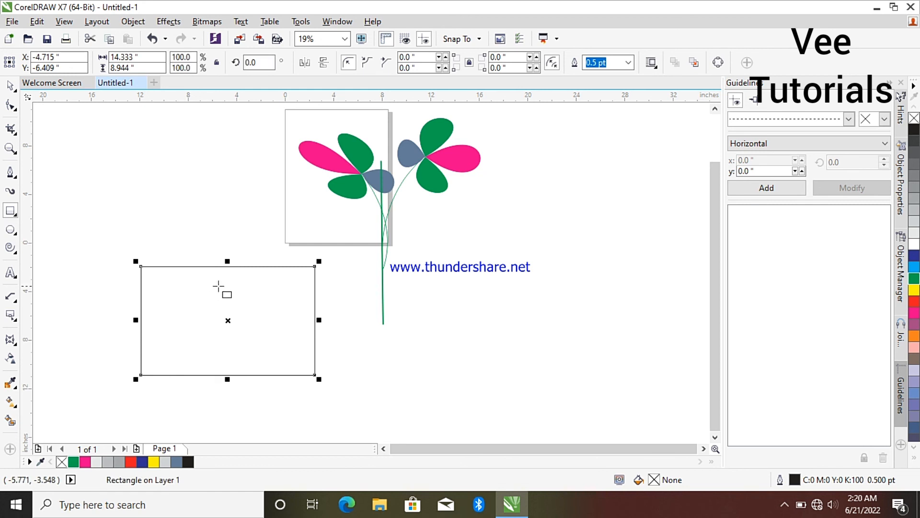
{"action": "left_click_drag", "start_coordinate": [219, 286], "coordinate": [229, 321]}
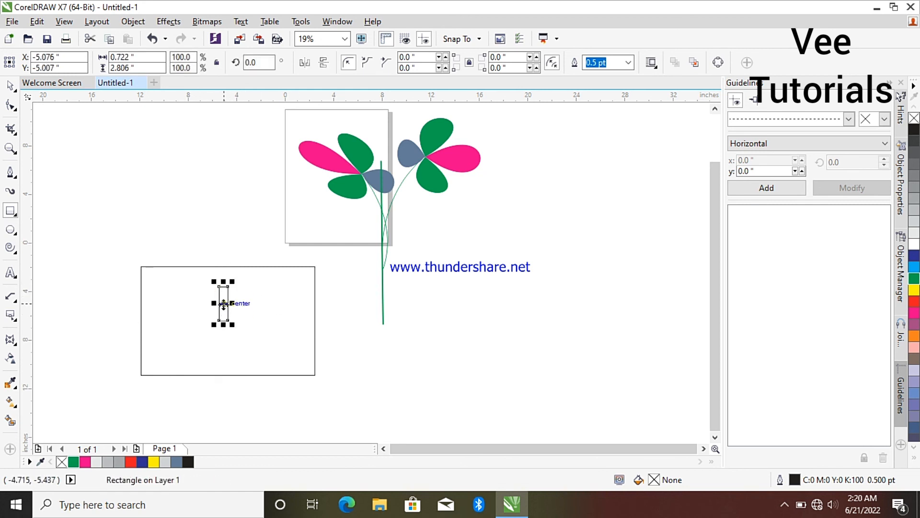
{"action": "right_click", "coordinate": [224, 304]}
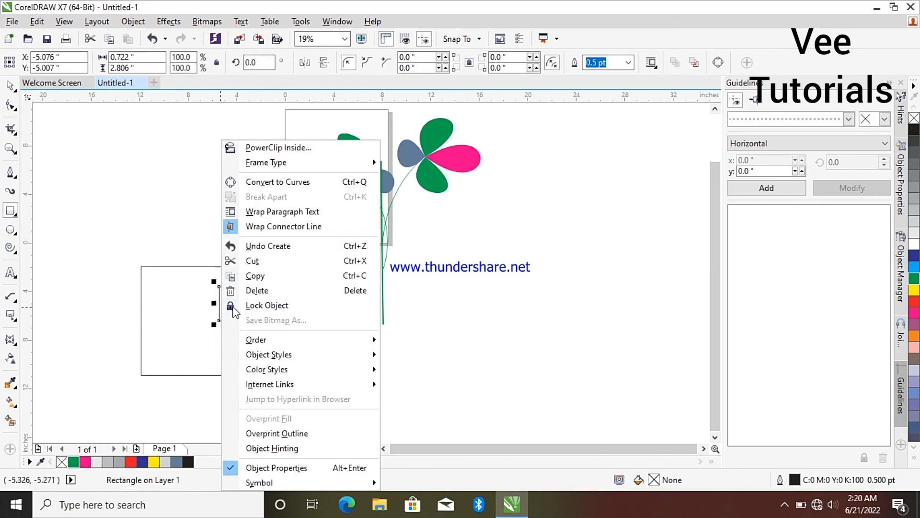
{"action": "left_click", "coordinate": [254, 289]}
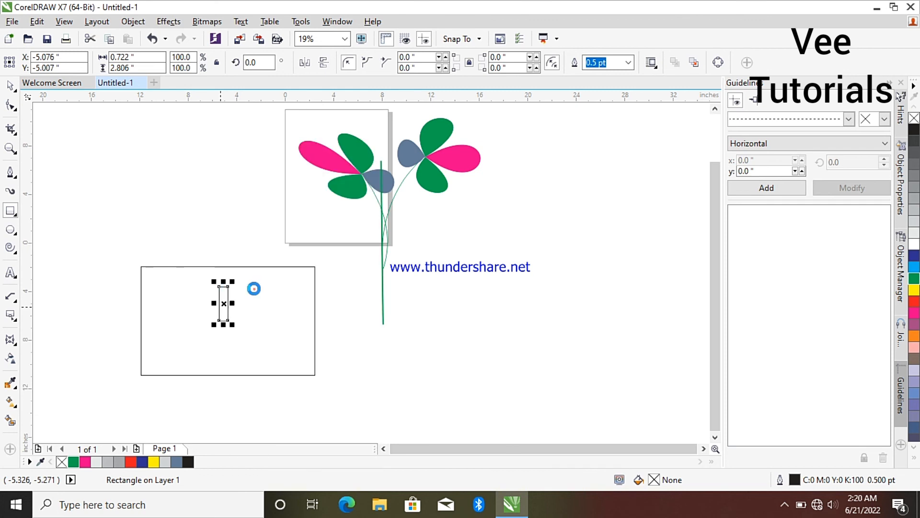
Step: Apply an envelope to the large rectangle and pull the middle of its top edge down to the rectangle's center
{"action": "left_click", "coordinate": [165, 289]}
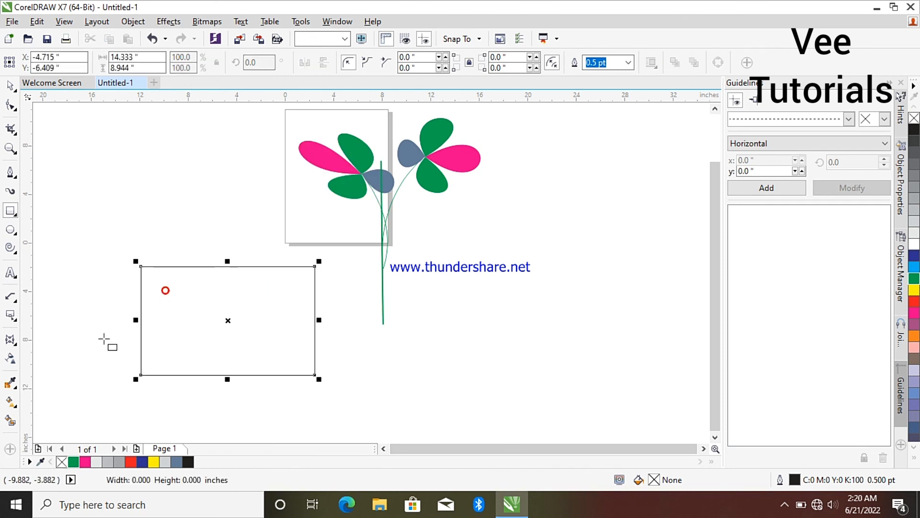
{"action": "left_click", "coordinate": [11, 342]}
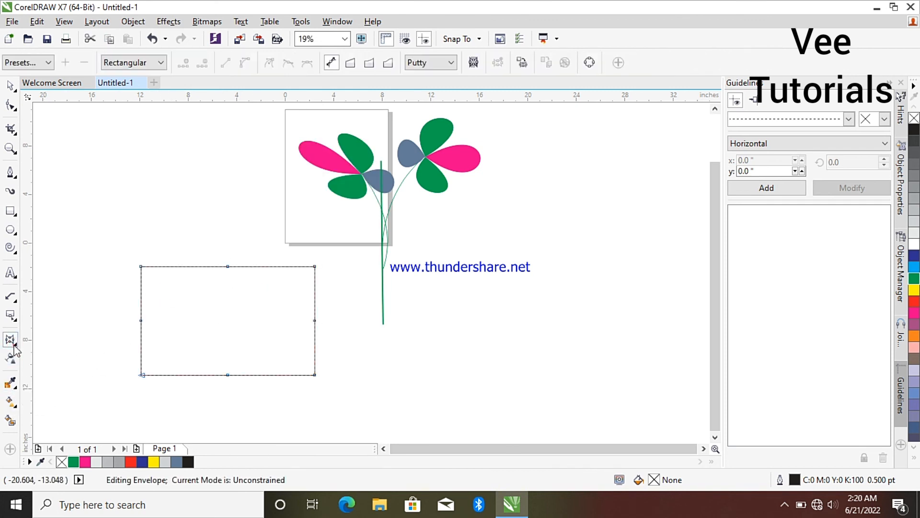
{"action": "left_click", "coordinate": [14, 344]}
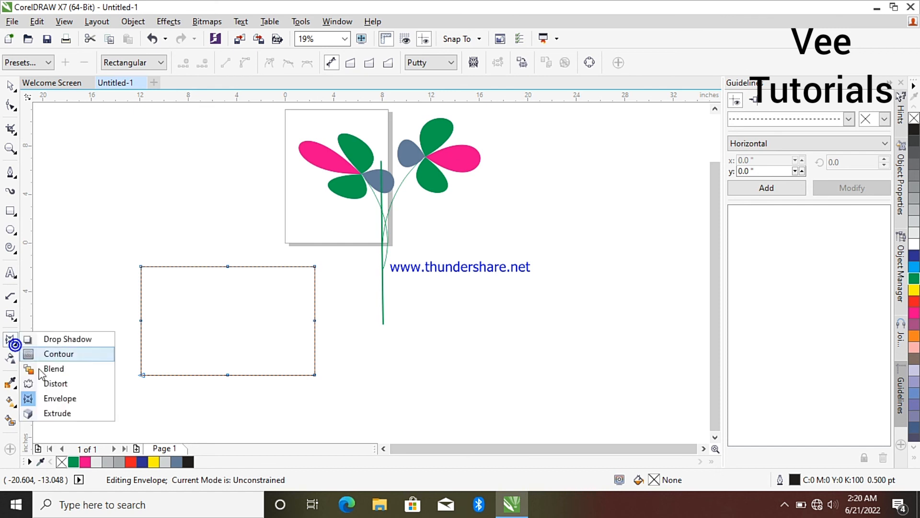
{"action": "left_click", "coordinate": [58, 413]}
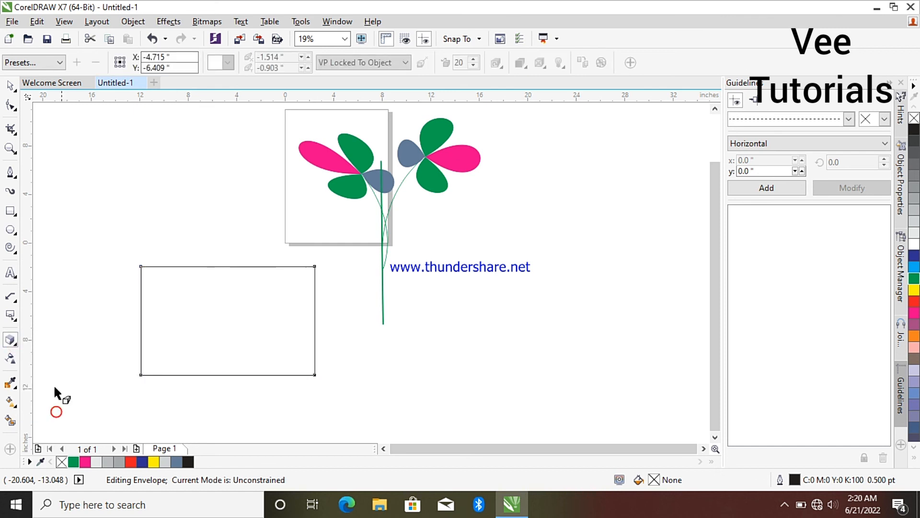
{"action": "left_click", "coordinate": [16, 345]}
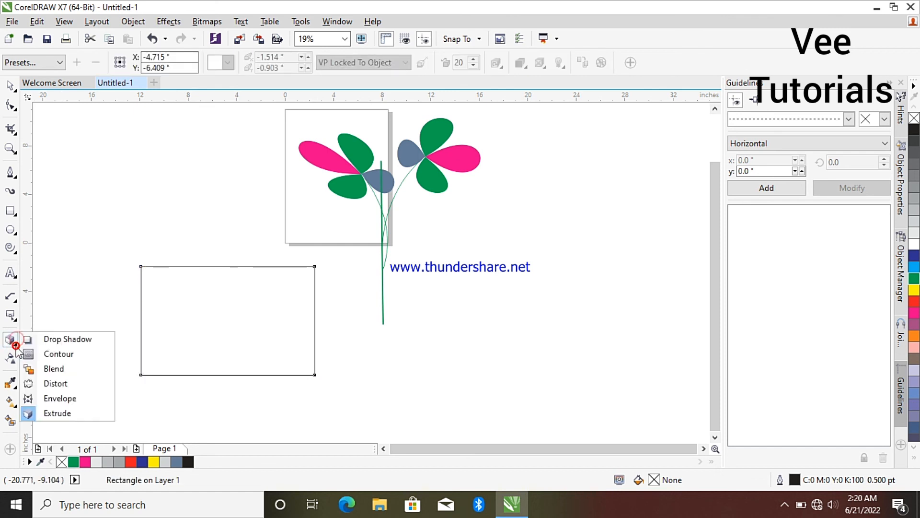
{"action": "left_click", "coordinate": [61, 395]}
{"action": "left_click_drag", "start_coordinate": [186, 291], "coordinate": [252, 347]}
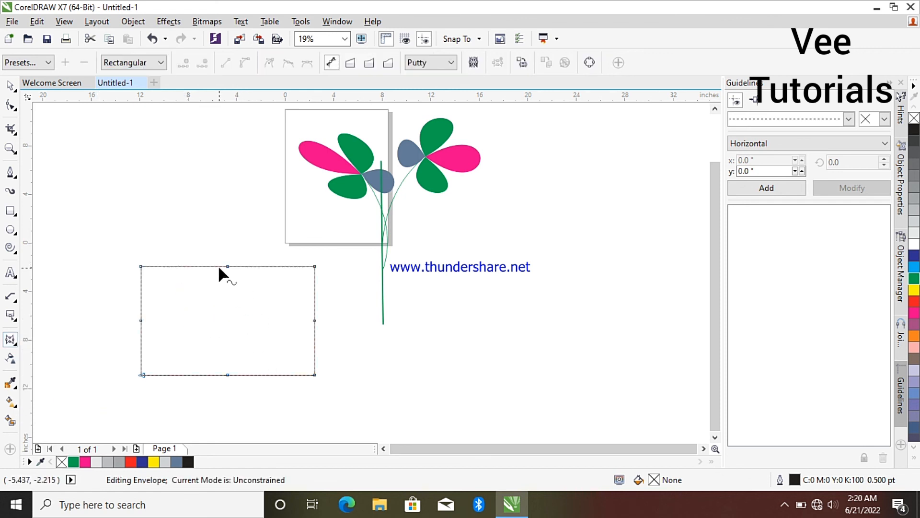
{"action": "left_click_drag", "start_coordinate": [228, 267], "coordinate": [229, 320]}
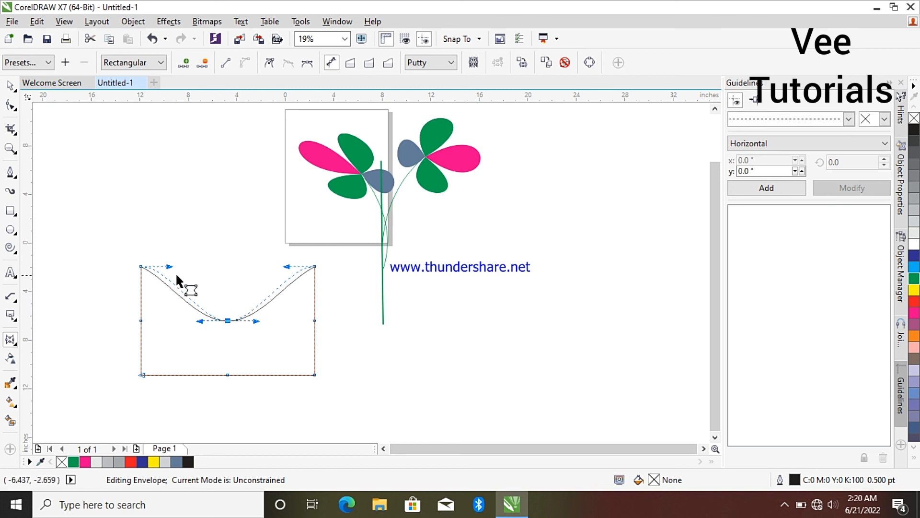
Step: Move the enveloped shape slightly up and to the right, and undo both the moves and the envelope
{"action": "left_click", "coordinate": [12, 87]}
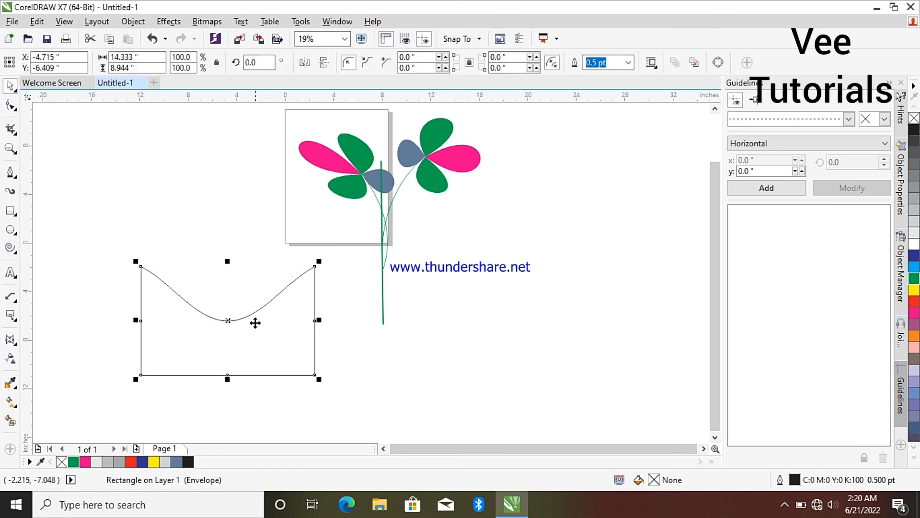
{"action": "mouse_move", "coordinate": [230, 319]}
{"action": "left_mouse_down"}
{"action": "mouse_move", "coordinate": [245, 283]}
{"action": "mouse_move", "coordinate": [235, 304]}
{"action": "left_mouse_up"}
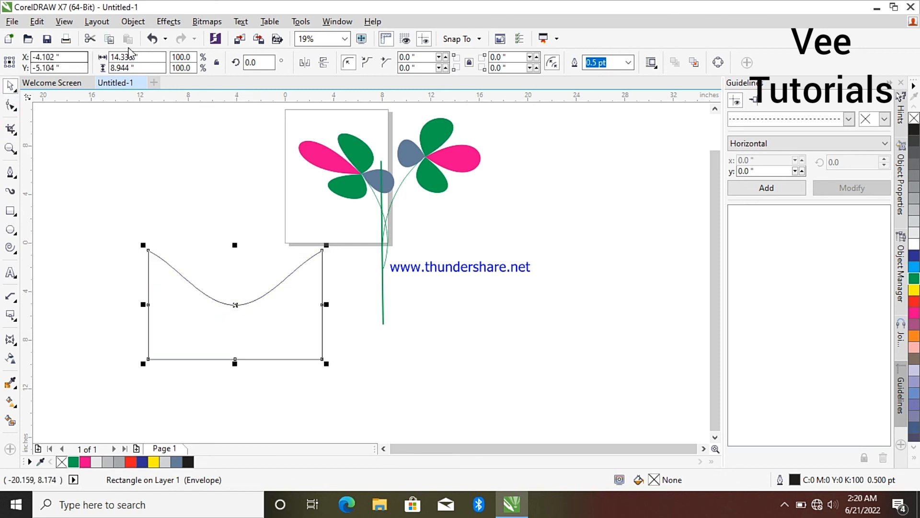
{"action": "left_click", "coordinate": [152, 39]}
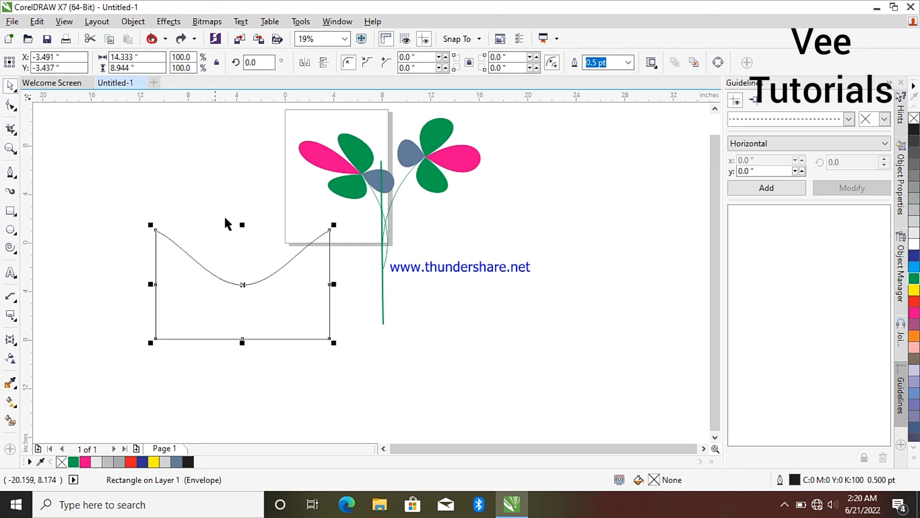
{"action": "left_click", "coordinate": [152, 38]}
{"action": "left_click", "coordinate": [152, 39]}
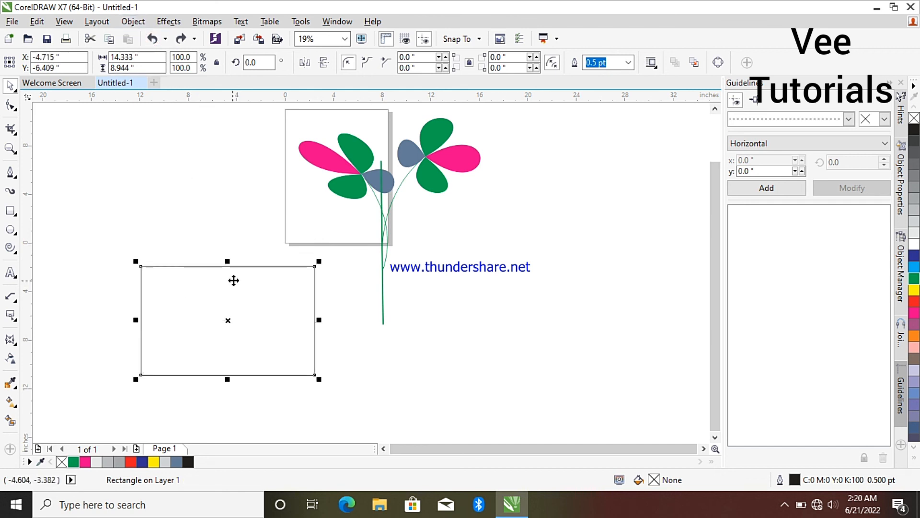
Step: Try the envelope dip in the rectangle's top edge a second time and undo it
{"action": "mouse_move", "coordinate": [230, 262]}
{"action": "left_mouse_down"}
{"action": "mouse_move", "coordinate": [229, 293]}
{"action": "mouse_move", "coordinate": [234, 262]}
{"action": "left_mouse_up"}
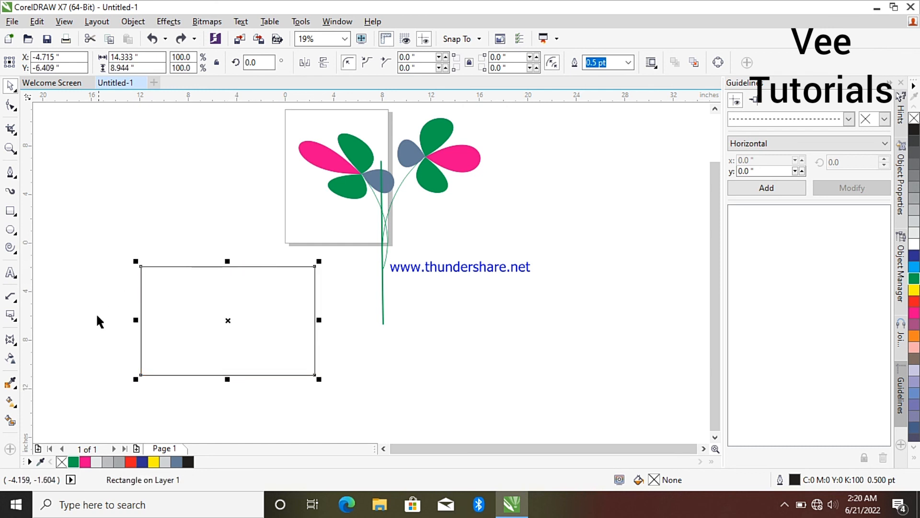
{"action": "left_click", "coordinate": [13, 359]}
{"action": "left_click_drag", "start_coordinate": [228, 267], "coordinate": [233, 320]}
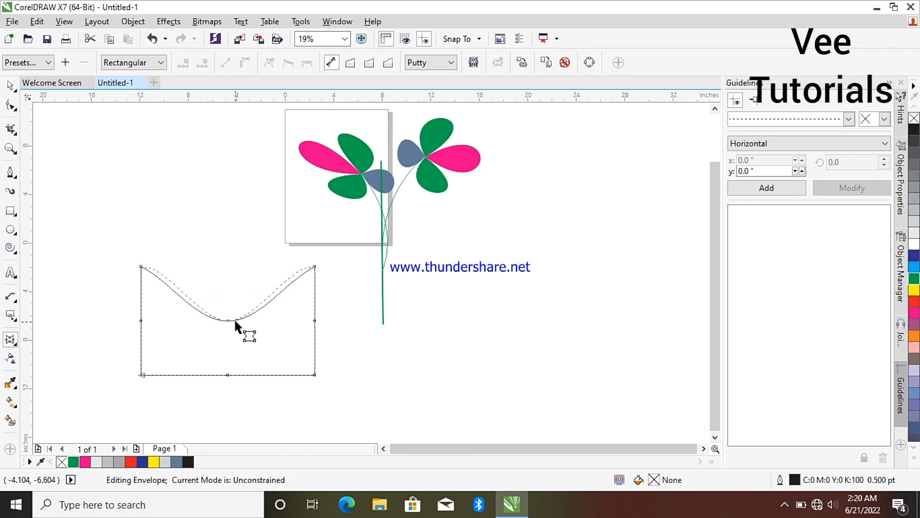
{"action": "left_click", "coordinate": [10, 85]}
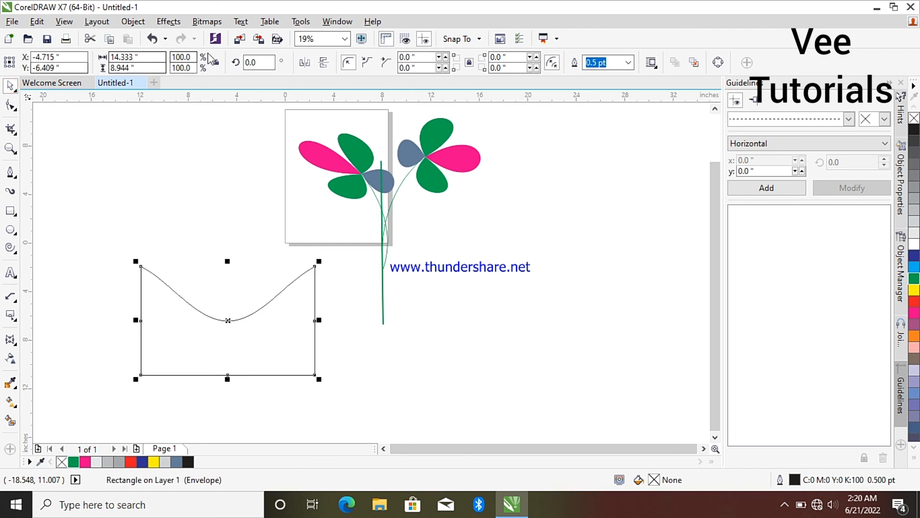
{"action": "left_click", "coordinate": [152, 39]}
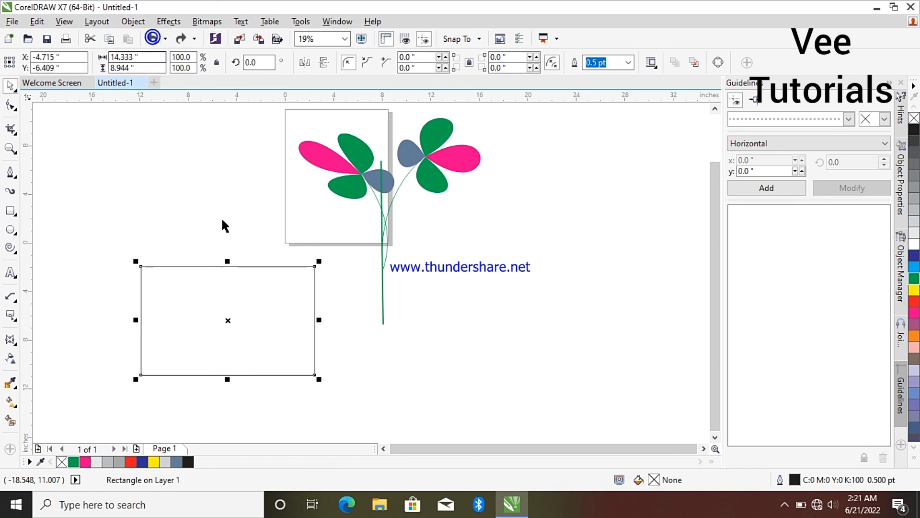
Step: Duplicate the rectangle slightly above the original and use an envelope to pull the copy's top edge down just past the middle
{"action": "left_click_drag", "start_coordinate": [233, 318], "coordinate": [211, 315]}
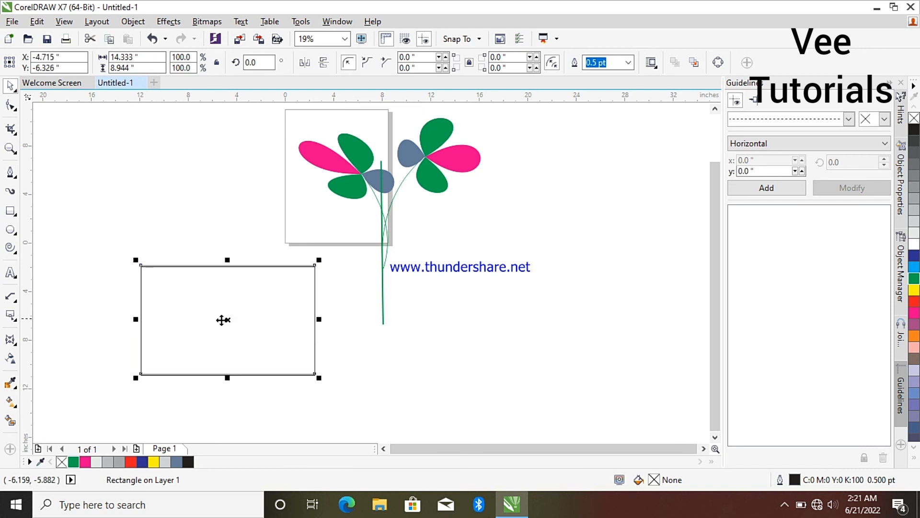
{"action": "left_click", "coordinate": [10, 340]}
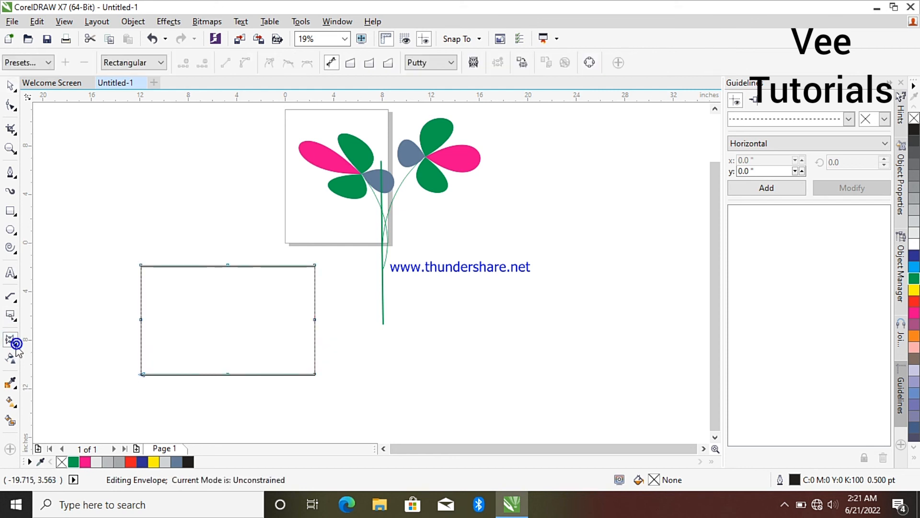
{"action": "left_click", "coordinate": [16, 343]}
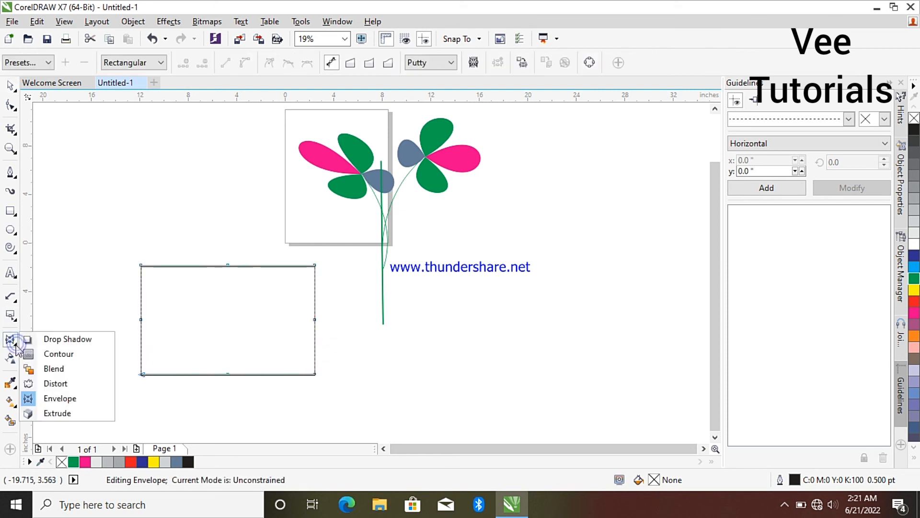
{"action": "left_click", "coordinate": [67, 402]}
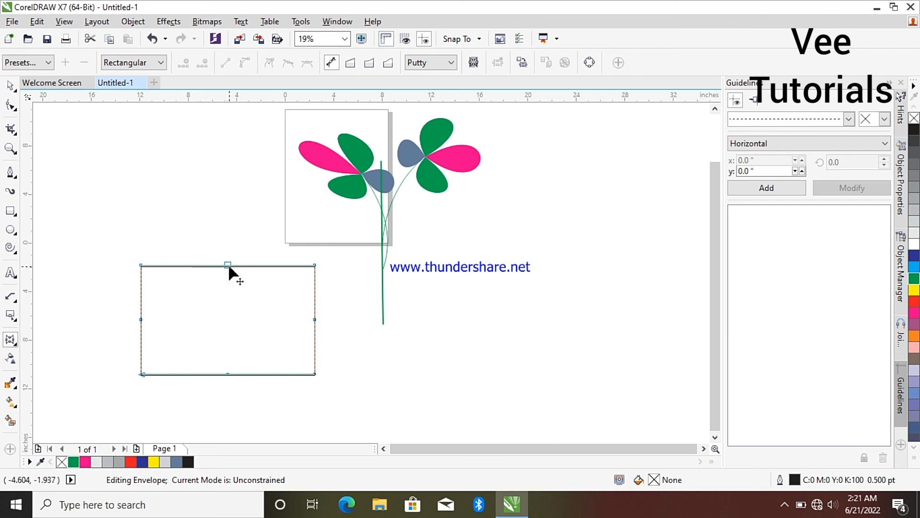
{"action": "left_click_drag", "start_coordinate": [228, 264], "coordinate": [225, 327]}
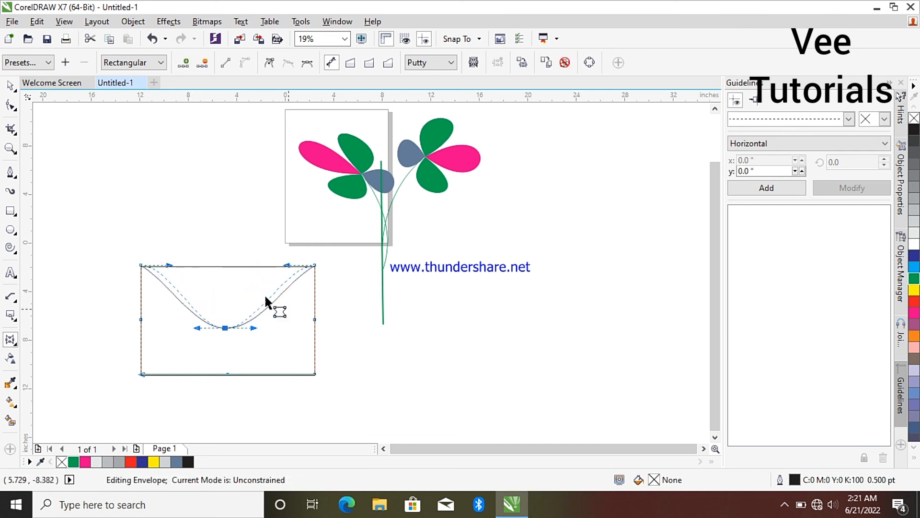
{"action": "left_click", "coordinate": [10, 85]}
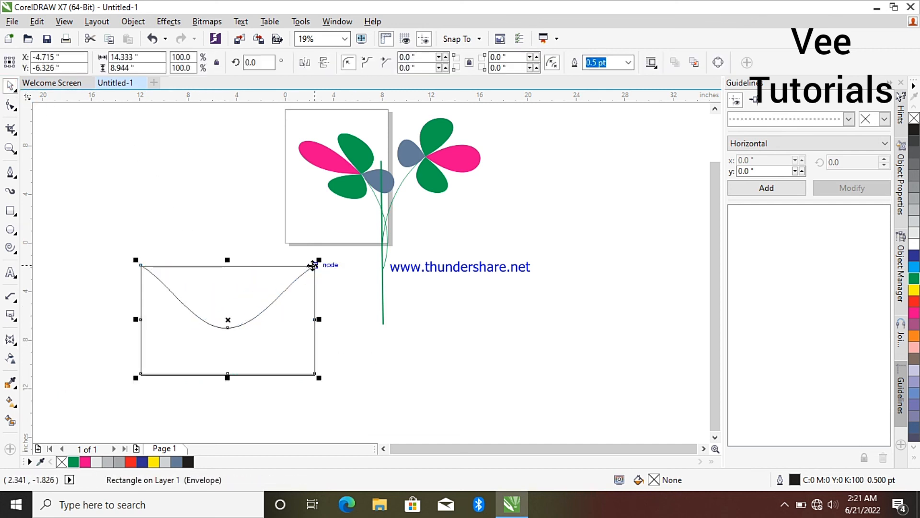
{"action": "left_click", "coordinate": [479, 370]}
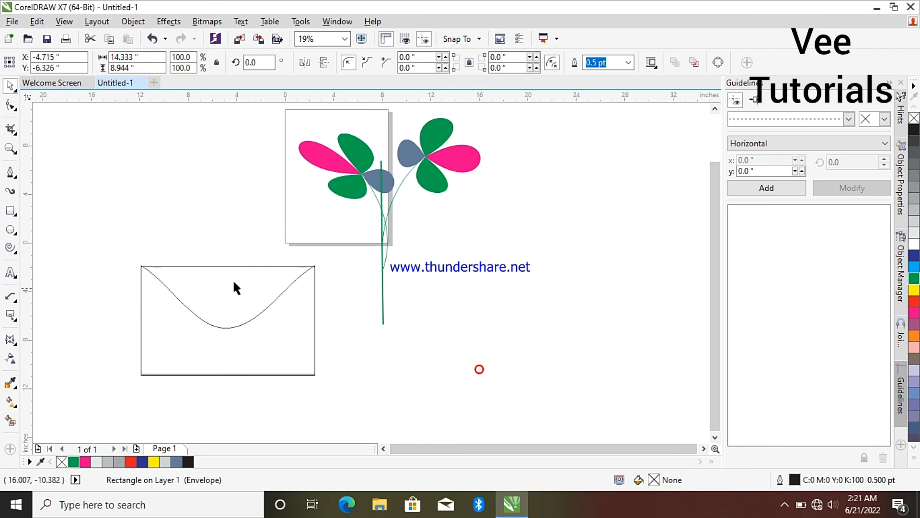
Step: Fill the plain rectangle behind the curved copy with 20% Black and move it about 23" to the right
{"action": "left_click", "coordinate": [232, 279]}
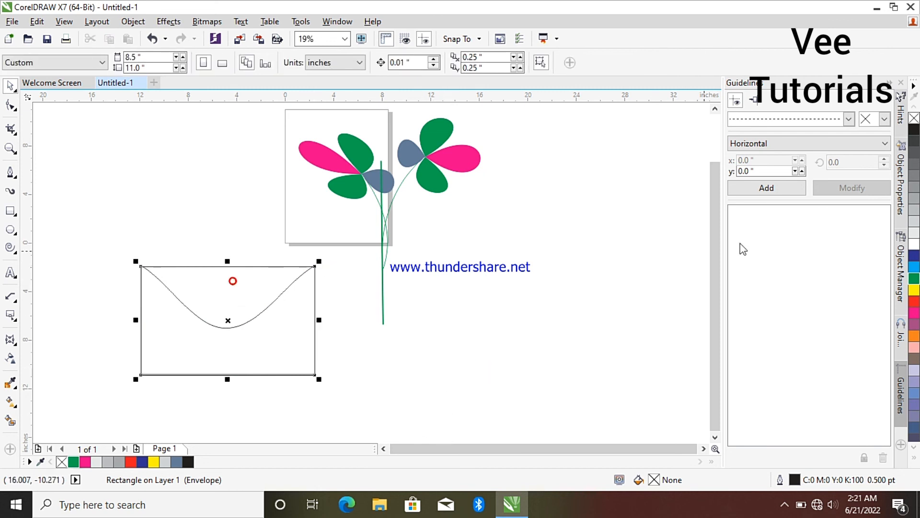
{"action": "left_click", "coordinate": [914, 233]}
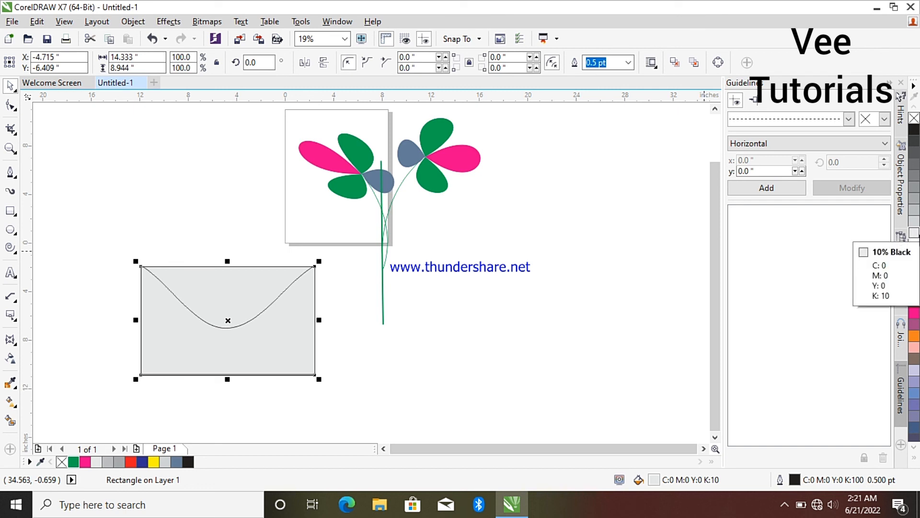
{"action": "left_click", "coordinate": [914, 222]}
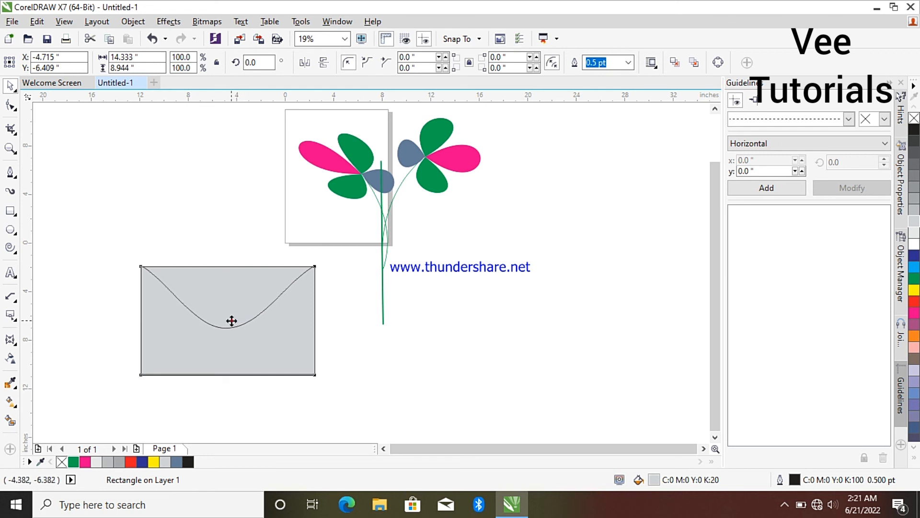
{"action": "left_click_drag", "start_coordinate": [232, 321], "coordinate": [515, 333]}
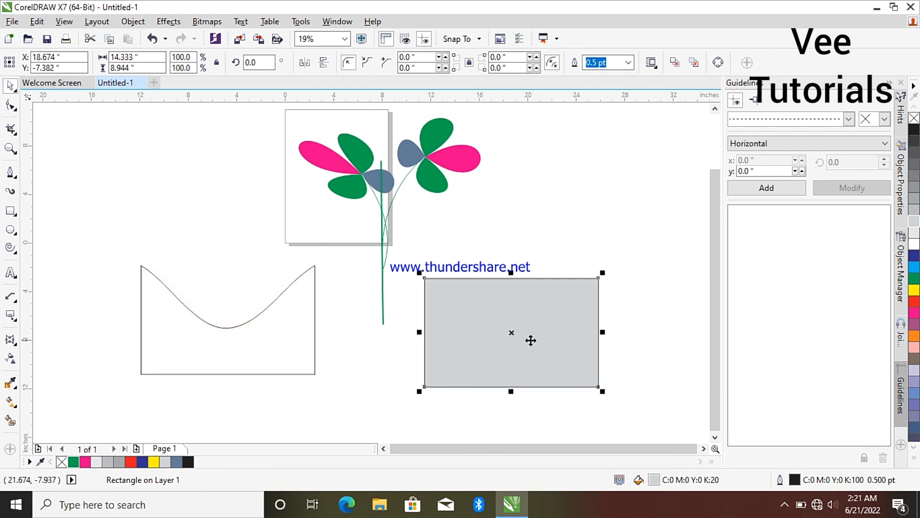
Step: Fill the curved-top shape with 10% Black and move the gray rectangle back behind it to complete the mail envelope
{"action": "left_click", "coordinate": [258, 327]}
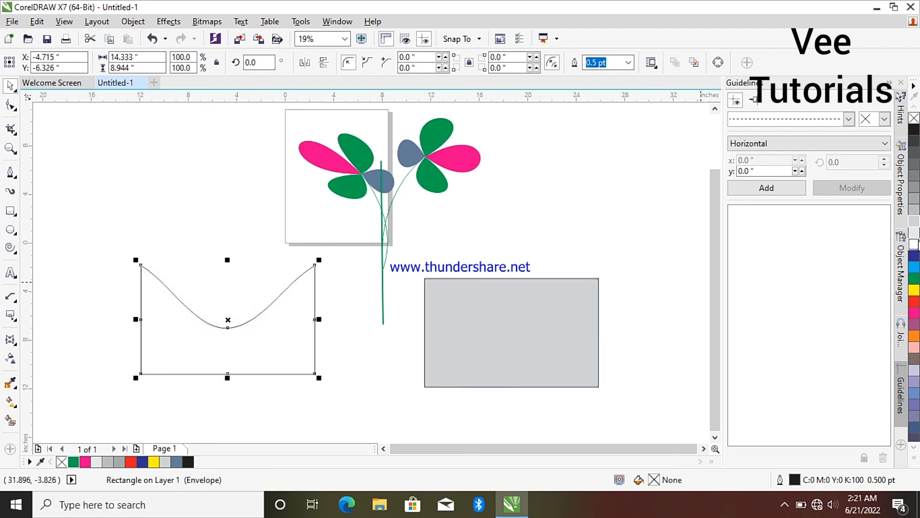
{"action": "left_click", "coordinate": [915, 234]}
{"action": "left_click_drag", "start_coordinate": [536, 329], "coordinate": [252, 315]}
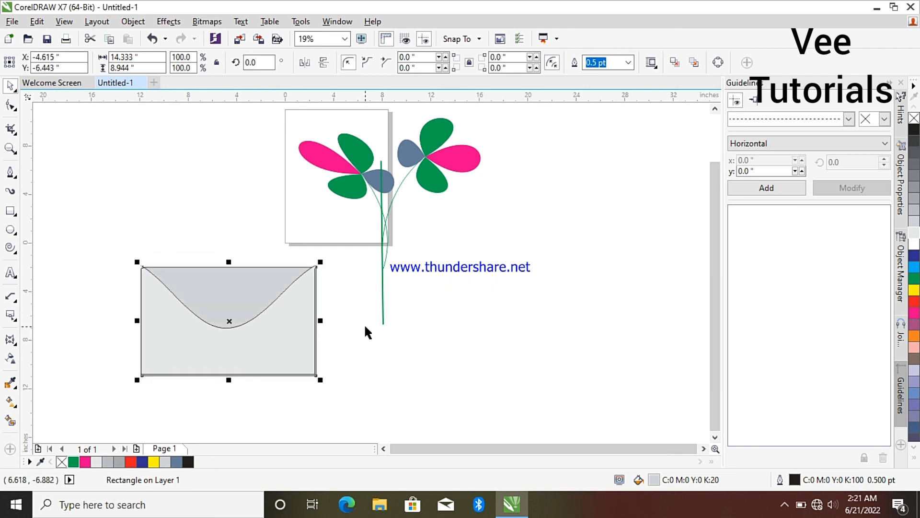
{"action": "scroll", "coordinate": [223, 324], "scroll_direction": "up", "scroll_amount": 2}
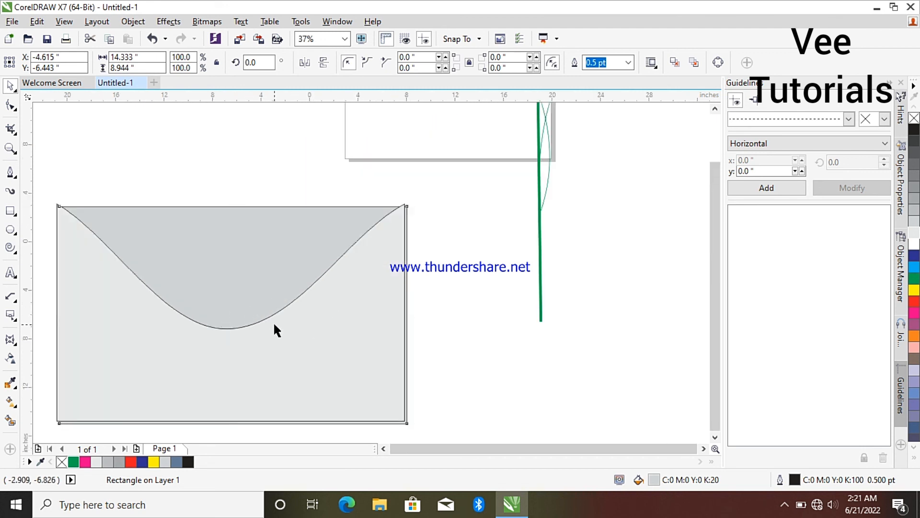
Step: Select both pieces of the mail envelope and move them together about 25" right and 5.4" up, beside the plant
{"action": "scroll", "coordinate": [275, 326], "scroll_direction": "down", "scroll_amount": 2}
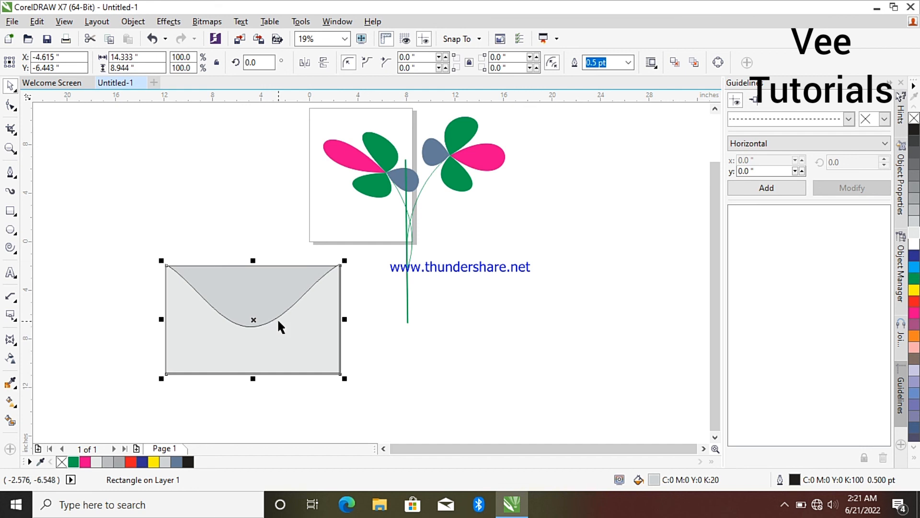
{"action": "left_click_drag", "start_coordinate": [117, 226], "coordinate": [399, 393]}
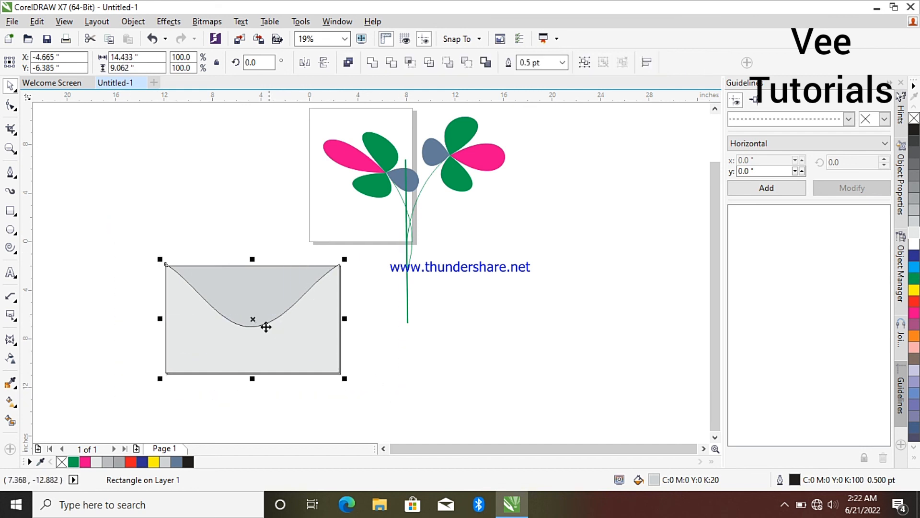
{"action": "left_click_drag", "start_coordinate": [253, 321], "coordinate": [542, 317]}
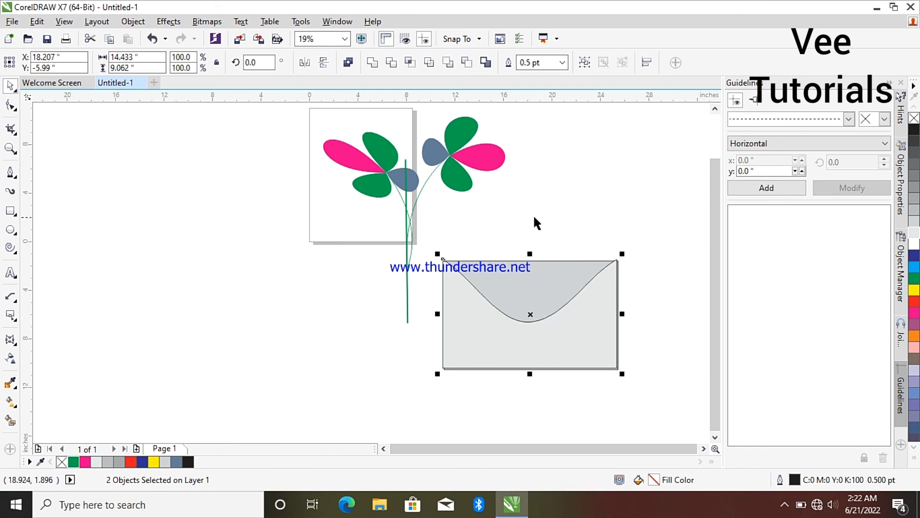
{"action": "left_click", "coordinate": [504, 235]}
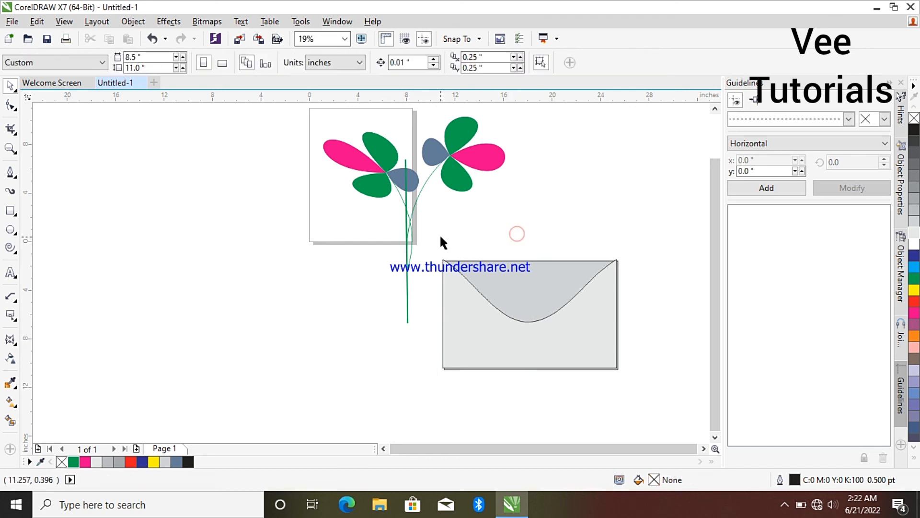
{"action": "left_click_drag", "start_coordinate": [432, 240], "coordinate": [652, 398]}
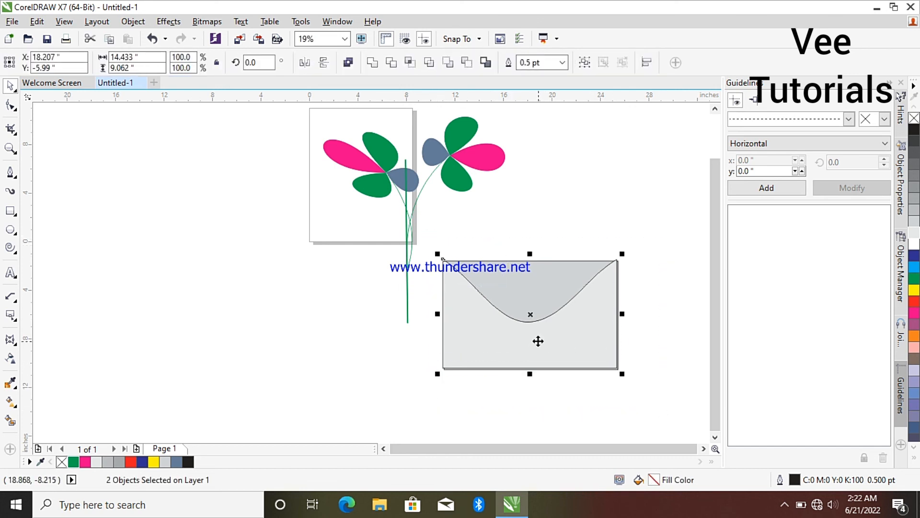
{"action": "left_click_drag", "start_coordinate": [529, 315], "coordinate": [554, 256]}
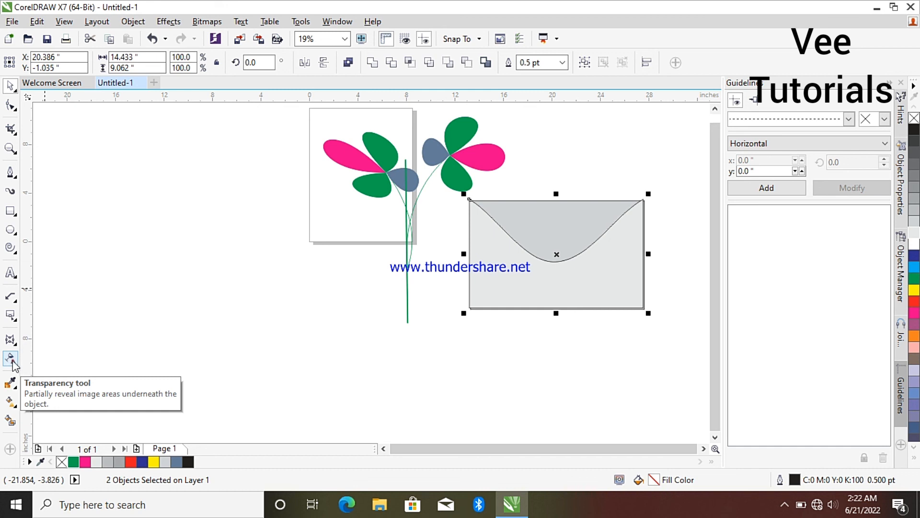
Step: Draw a rectangle about 19.3" by 9.6" left of the plant and apply a linear transparency fading towards its right edge
{"action": "left_click", "coordinate": [12, 361]}
{"action": "left_click", "coordinate": [11, 211]}
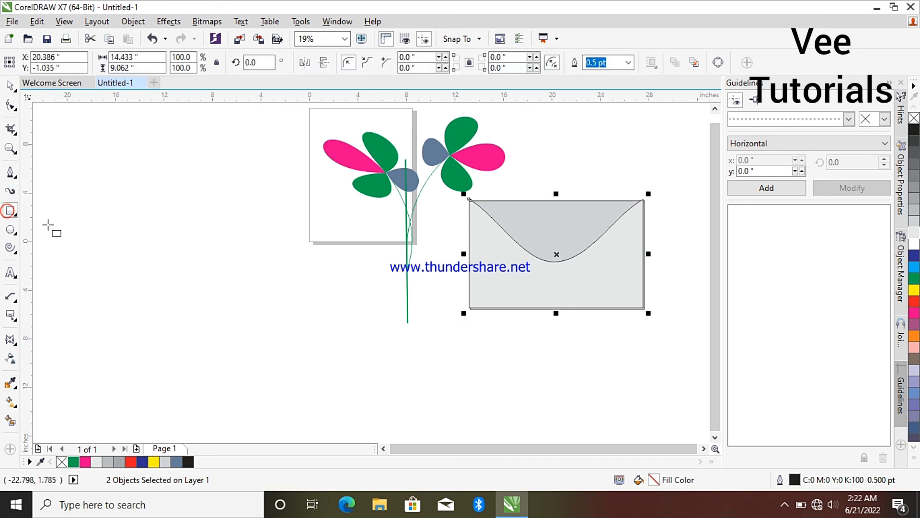
{"action": "left_click_drag", "start_coordinate": [74, 236], "coordinate": [308, 353]}
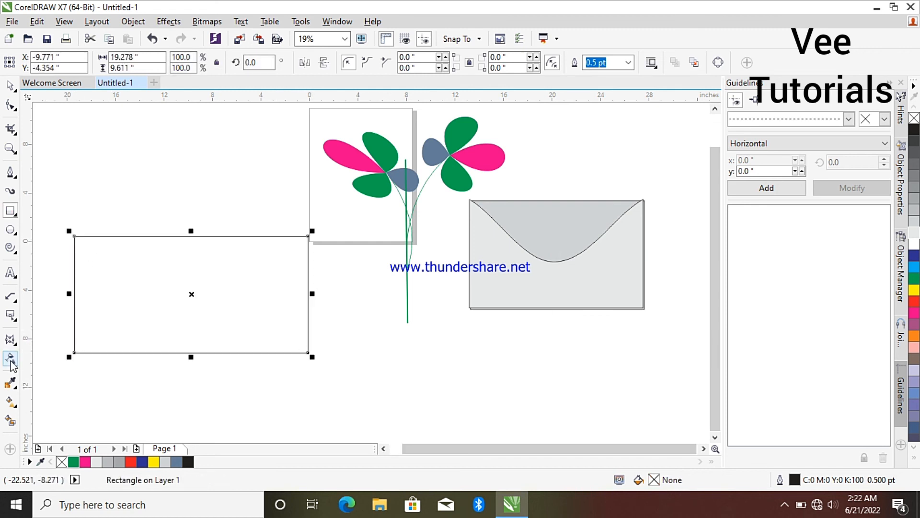
{"action": "left_click", "coordinate": [11, 360]}
{"action": "left_click_drag", "start_coordinate": [74, 301], "coordinate": [278, 300]}
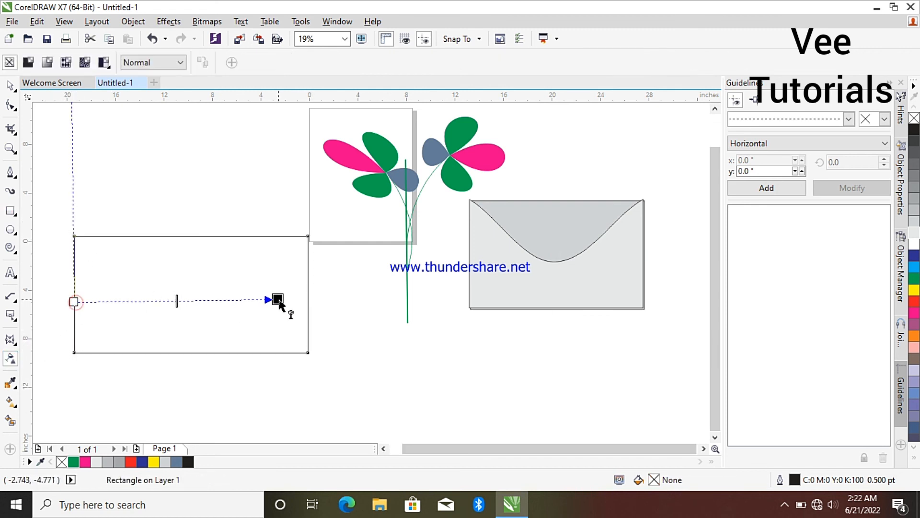
Step: Try an end transparency of 79 on the rectangle, return it to 100, and fill the rectangle with Blue
{"action": "left_click", "coordinate": [98, 460]}
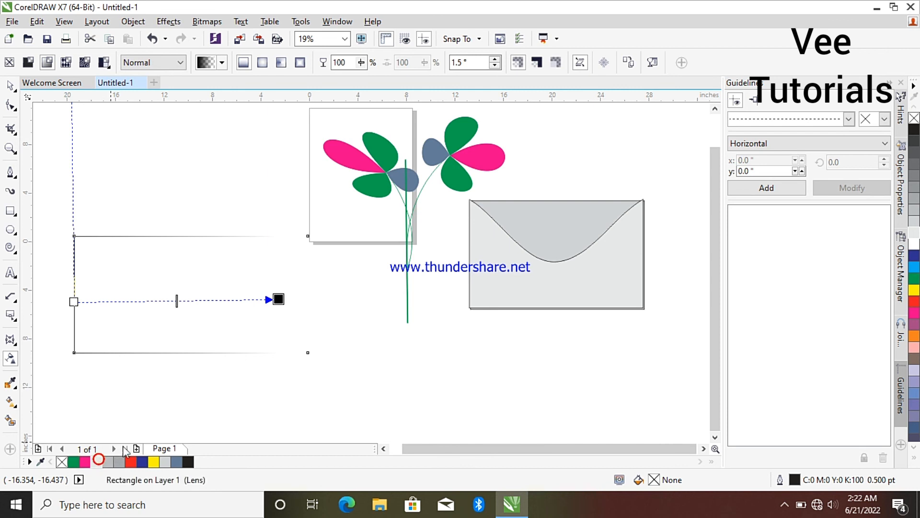
{"action": "left_click_drag", "start_coordinate": [147, 461], "coordinate": [279, 299]}
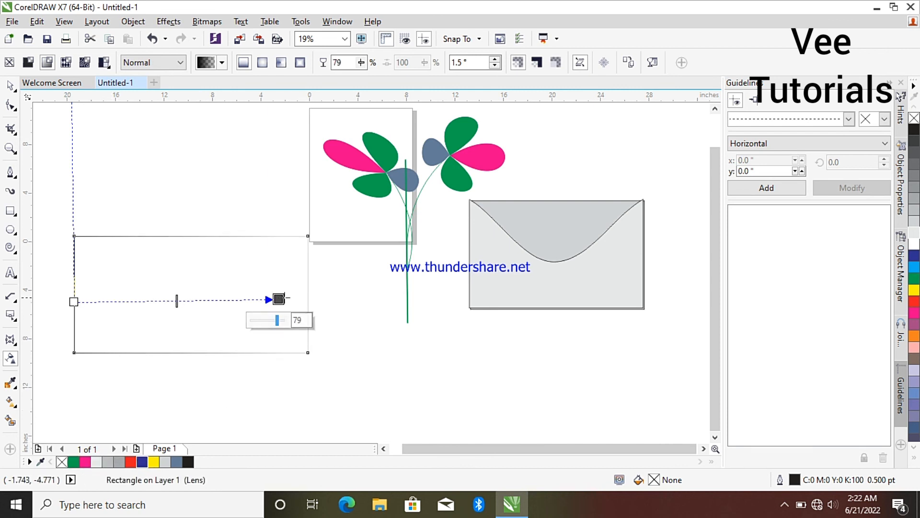
{"action": "left_click_drag", "start_coordinate": [281, 321], "coordinate": [291, 325]}
{"action": "left_click", "coordinate": [275, 265]}
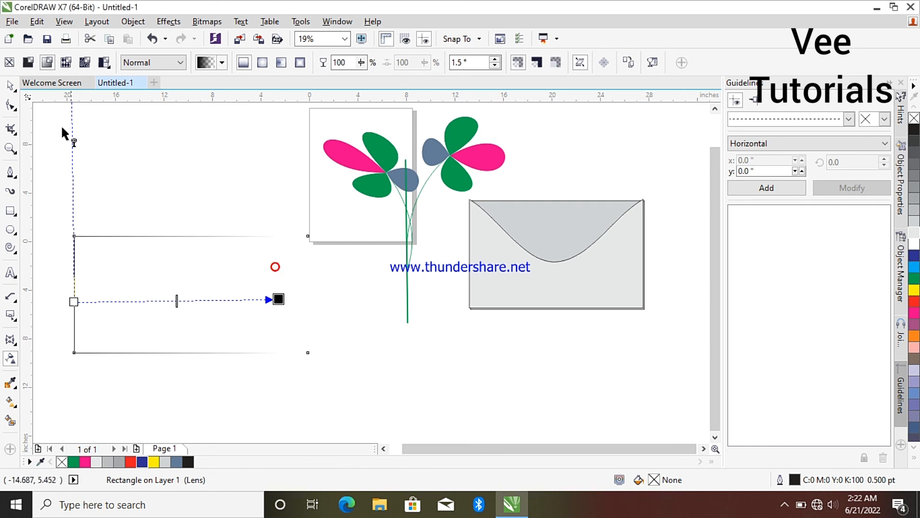
{"action": "left_click", "coordinate": [8, 86]}
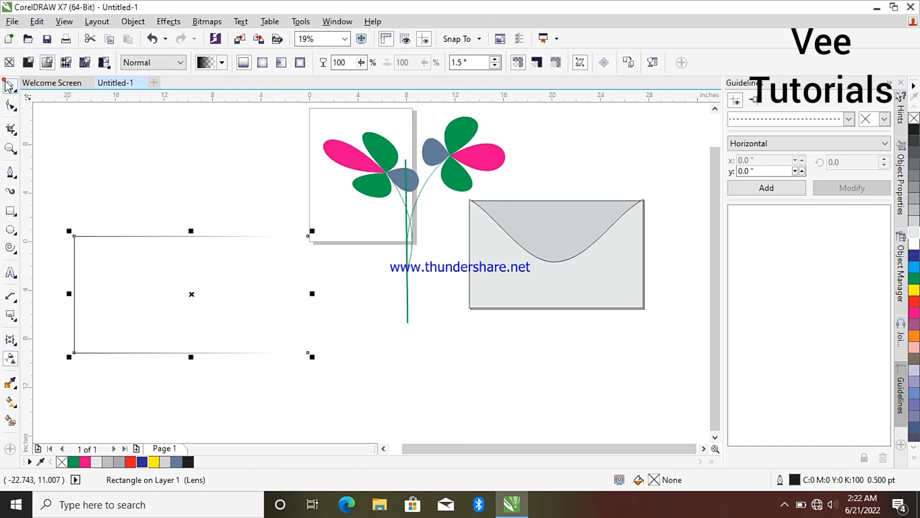
{"action": "left_click", "coordinate": [145, 461]}
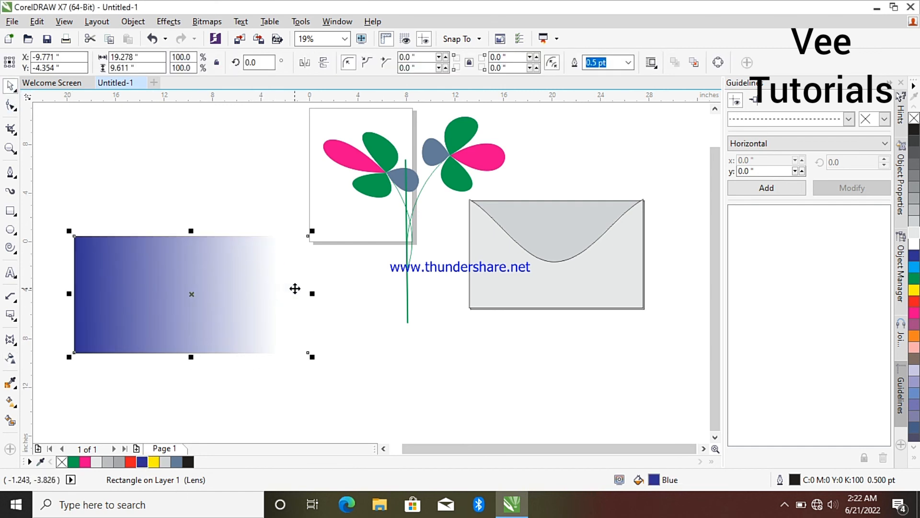
Step: Vary the blue rectangle's end transparency to 96 and back to 100, and set its start transparency to 58
{"action": "left_click", "coordinate": [9, 360]}
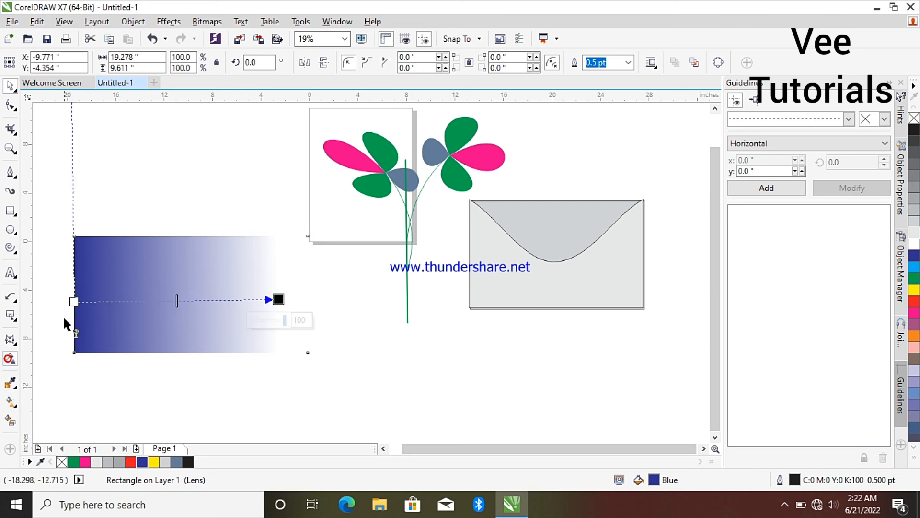
{"action": "mouse_move", "coordinate": [285, 319]}
{"action": "left_mouse_down"}
{"action": "mouse_move", "coordinate": [268, 319]}
{"action": "mouse_move", "coordinate": [284, 319]}
{"action": "left_mouse_up"}
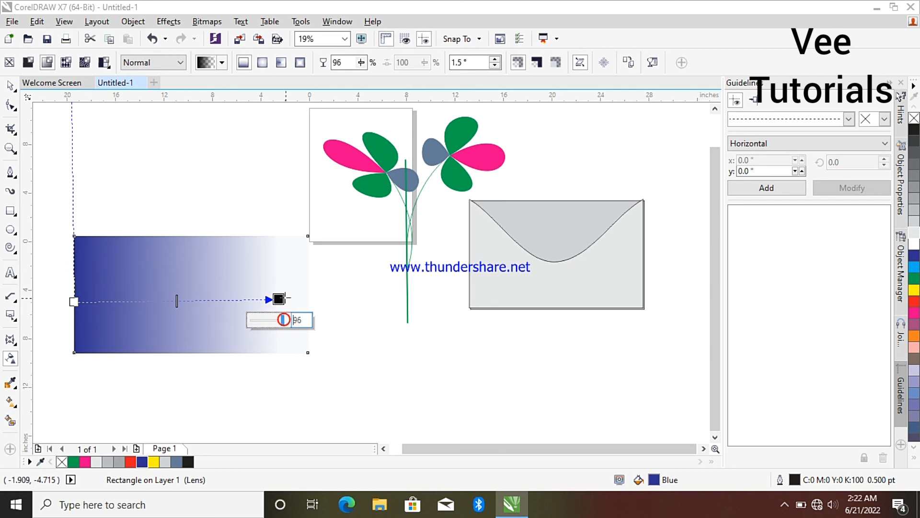
{"action": "left_click", "coordinate": [279, 298]}
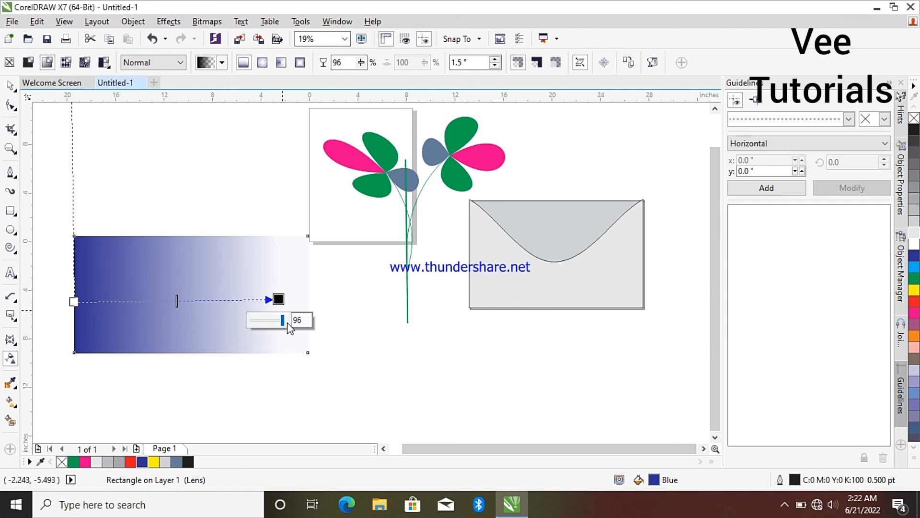
{"action": "left_click_drag", "start_coordinate": [285, 320], "coordinate": [286, 321]}
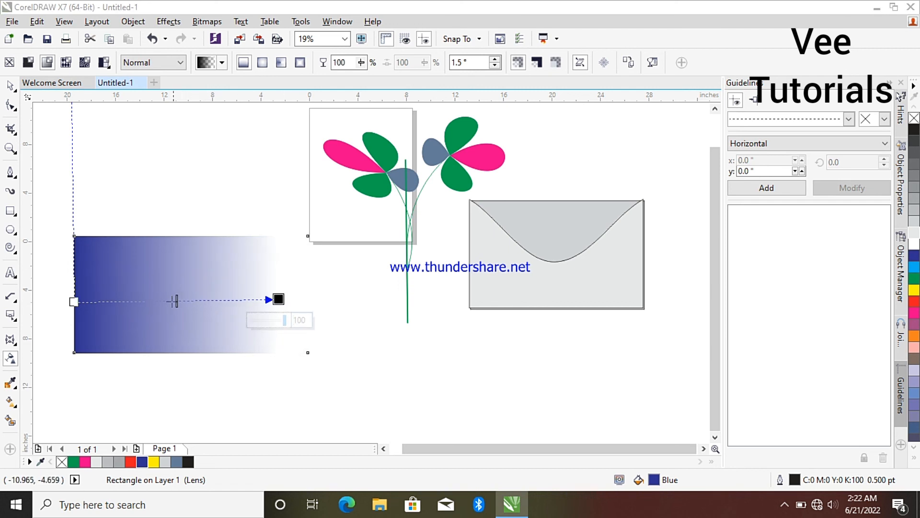
{"action": "left_click", "coordinate": [73, 301]}
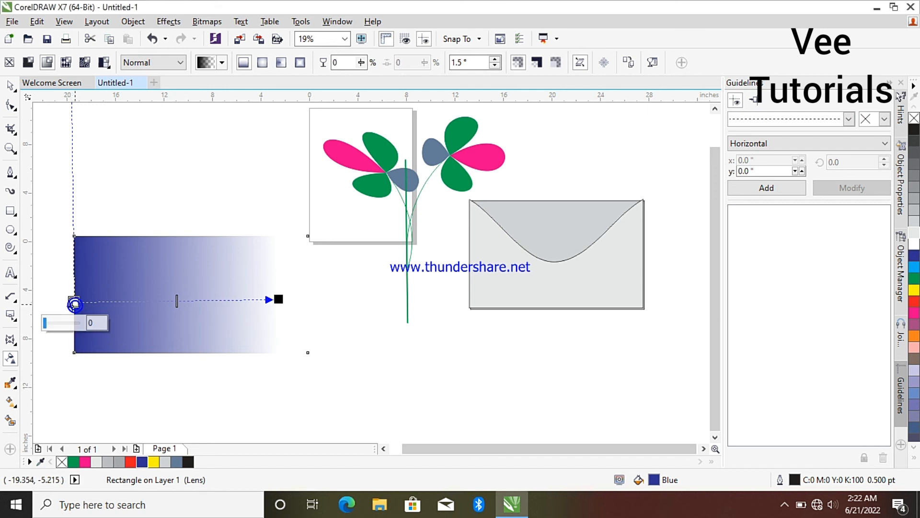
{"action": "left_click_drag", "start_coordinate": [45, 323], "coordinate": [65, 321]}
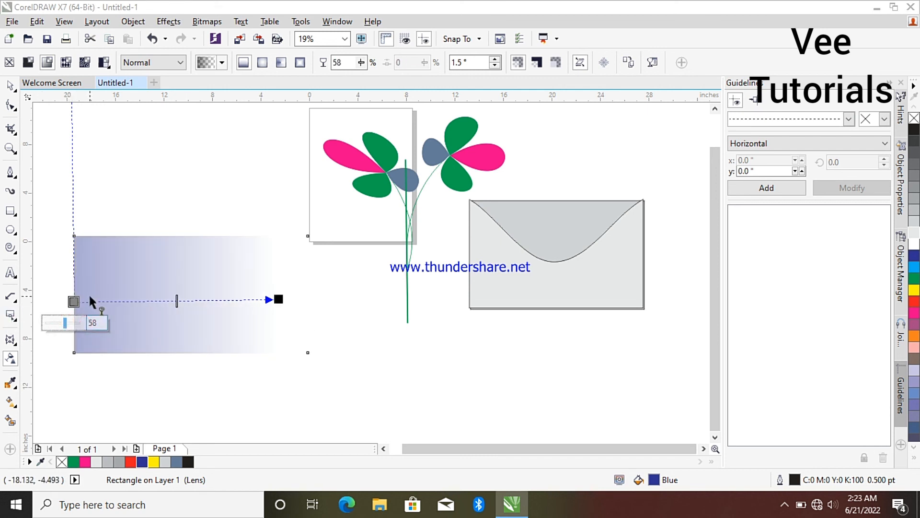
Step: Delete the blue gradient-transparency rectangle
{"action": "left_click", "coordinate": [11, 86]}
{"action": "right_click", "coordinate": [165, 295]}
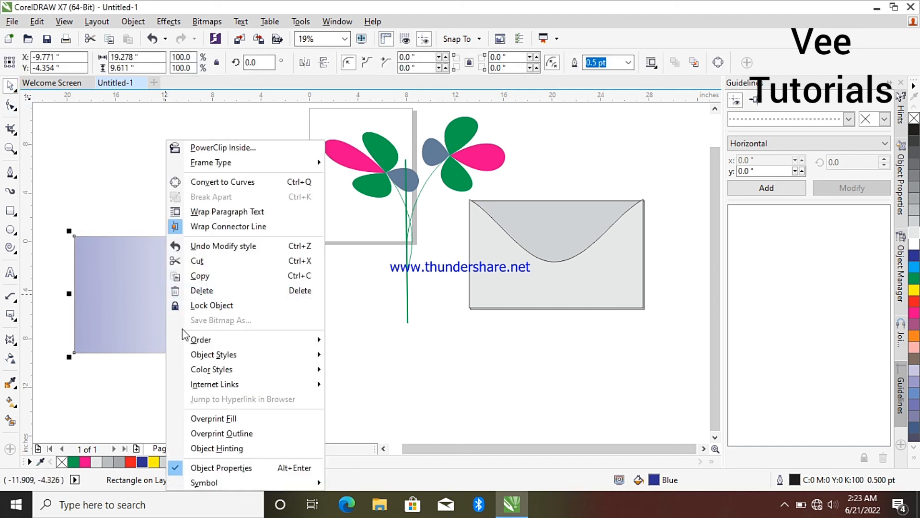
{"action": "key", "text": "Escape"}
{"action": "key", "text": "Delete"}
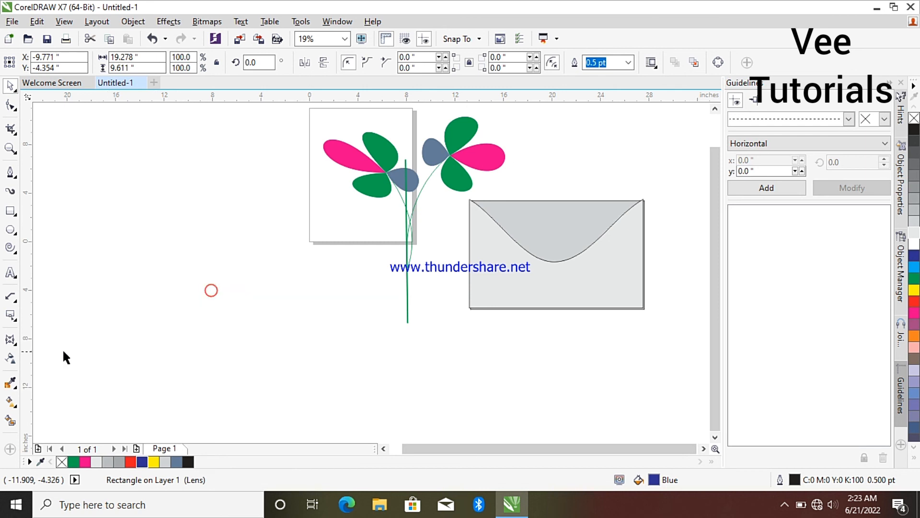
Step: Draw two upright rectangles left of the plant, about 5.1" by 7.1" and, lower down, about 4.9" by 7.2"
{"action": "left_click", "coordinate": [11, 383]}
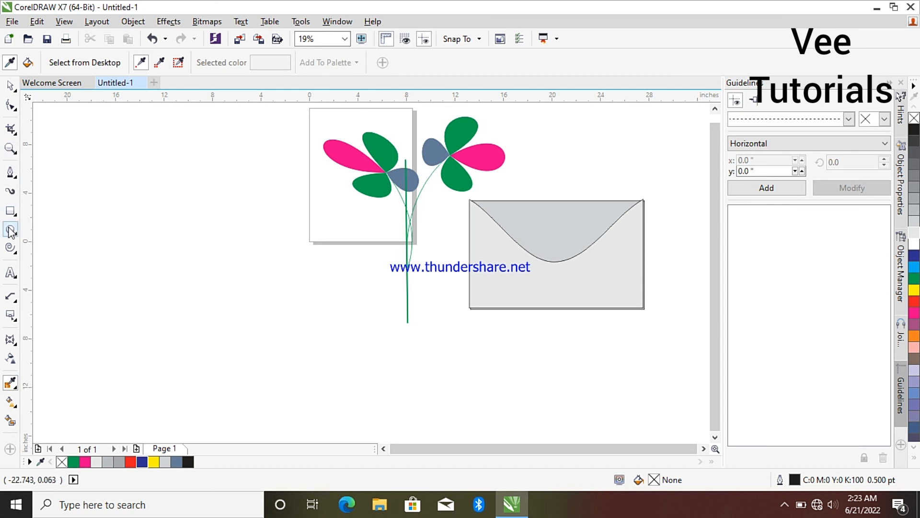
{"action": "left_click", "coordinate": [11, 209]}
{"action": "left_click_drag", "start_coordinate": [85, 210], "coordinate": [148, 296]}
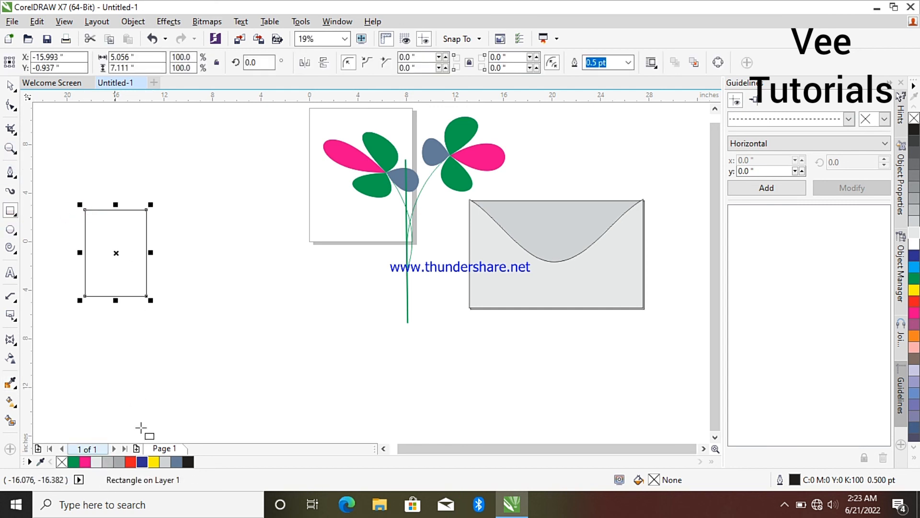
{"action": "left_click_drag", "start_coordinate": [224, 293], "coordinate": [284, 381]}
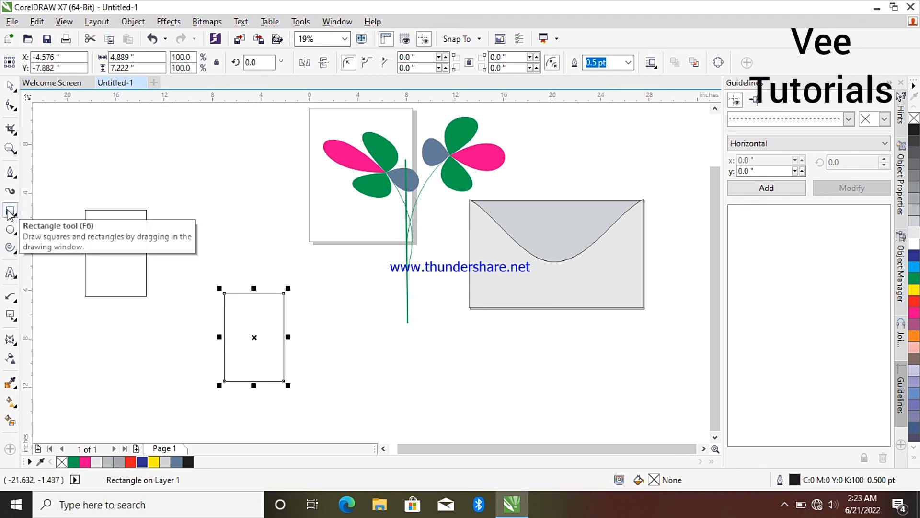
Step: Sample the right flower's magenta petal with the Color Eyedropper and apply it to both rectangles and each flower's upper green petal
{"action": "left_click", "coordinate": [11, 382]}
{"action": "left_click", "coordinate": [486, 156]}
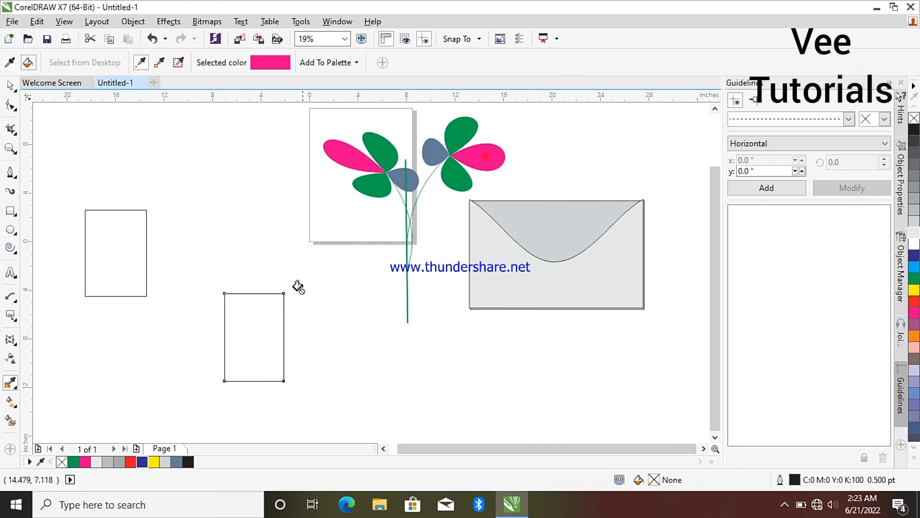
{"action": "left_click", "coordinate": [276, 310]}
{"action": "left_click", "coordinate": [389, 153]}
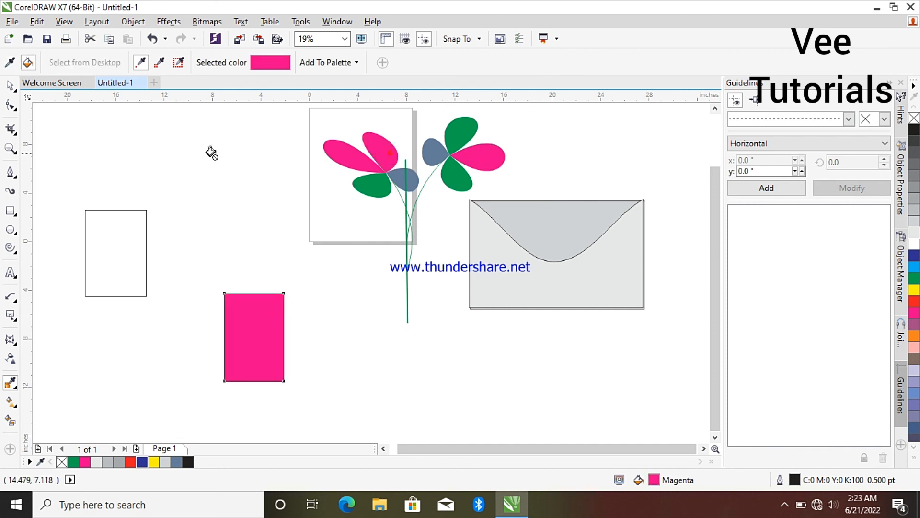
{"action": "left_click", "coordinate": [109, 228]}
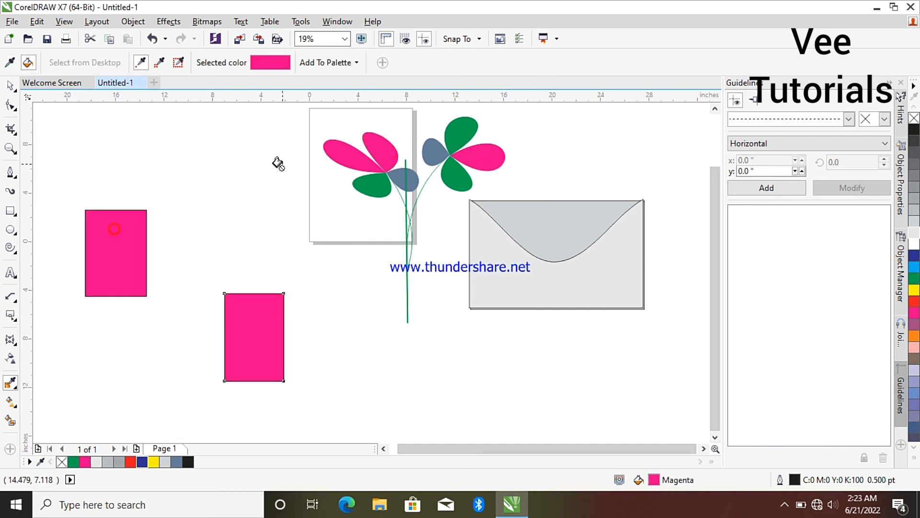
{"action": "left_click", "coordinate": [463, 136]}
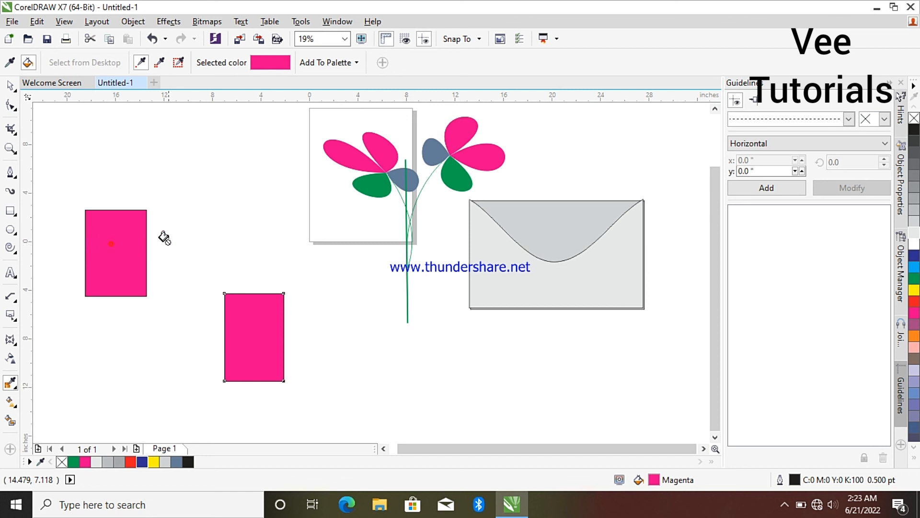
Step: Undo the four magenta fills on the petals and rectangles
{"action": "left_click", "coordinate": [152, 39]}
{"action": "left_click", "coordinate": [151, 39]}
{"action": "left_click", "coordinate": [151, 39]}
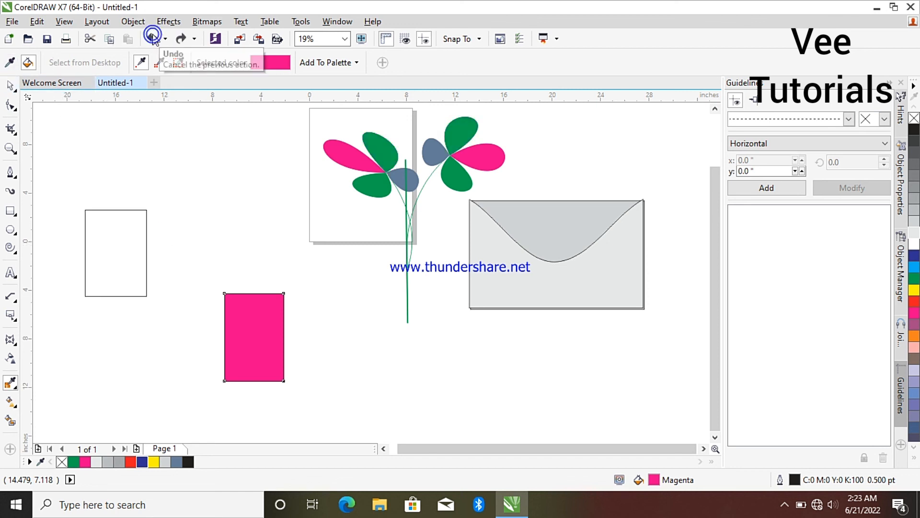
{"action": "left_click", "coordinate": [153, 37]}
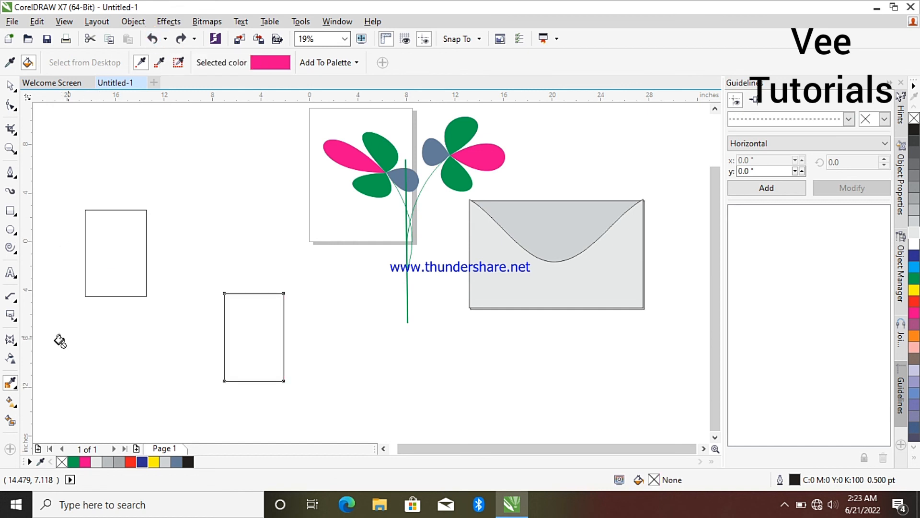
Step: Fill the lower rectangle with the sampled magenta and the upper one with green sampled from the left flower's petal
{"action": "left_click", "coordinate": [271, 320]}
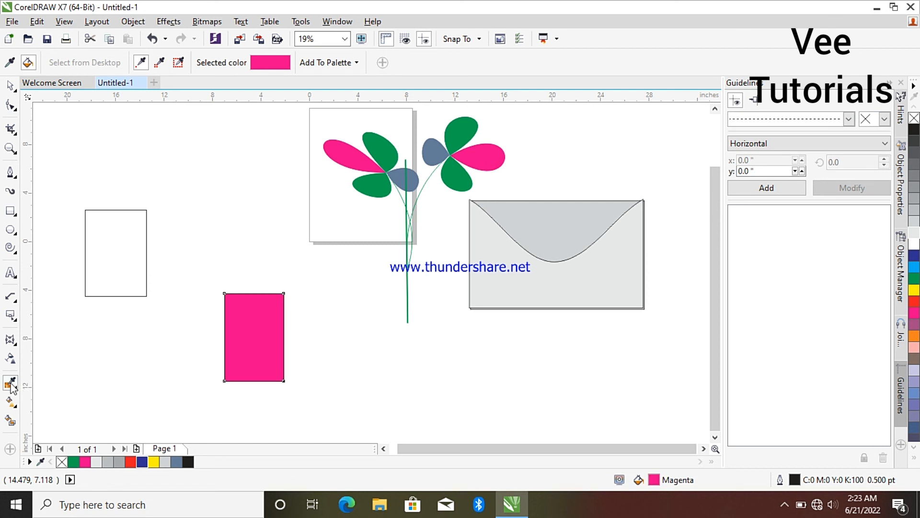
{"action": "left_click", "coordinate": [10, 85]}
{"action": "left_click", "coordinate": [11, 382]}
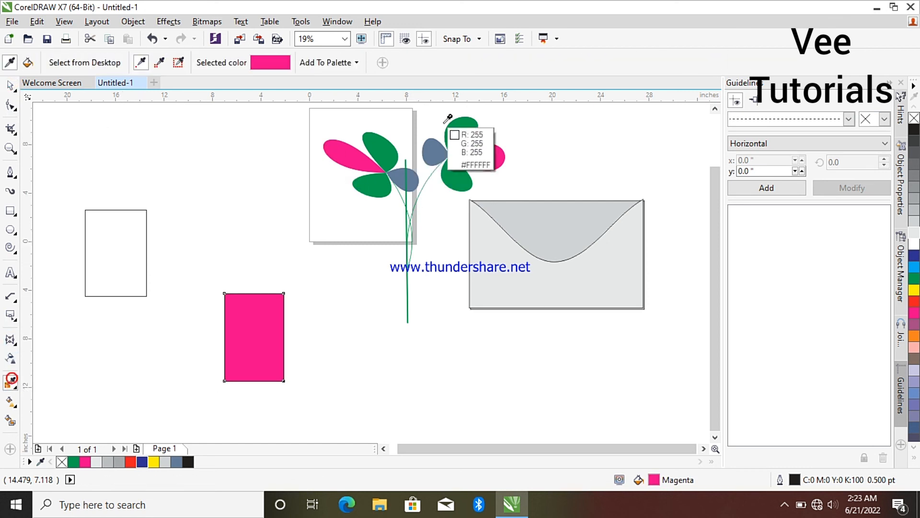
{"action": "left_click", "coordinate": [386, 154]}
{"action": "left_click", "coordinate": [118, 253]}
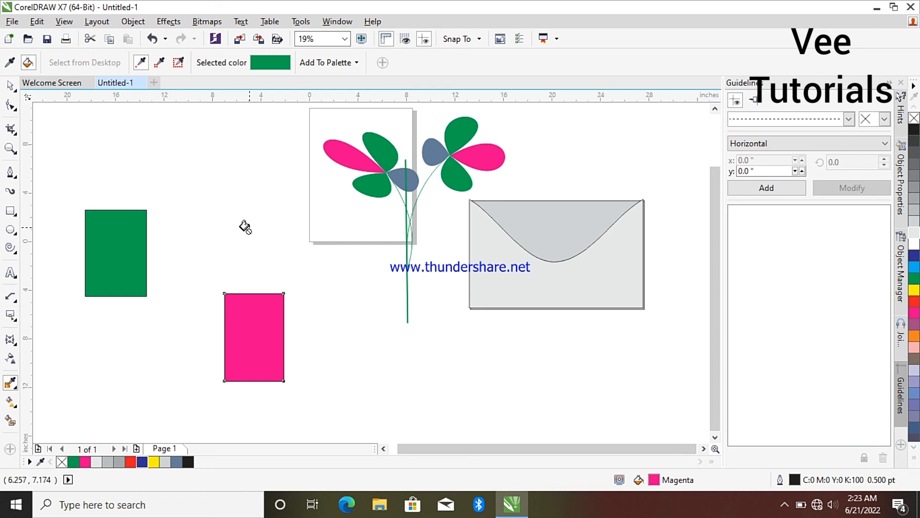
Step: Give the selected magenta rectangle a linear fountain fill running diagonally up to the right, with its end colour set to blue
{"action": "left_click", "coordinate": [12, 408]}
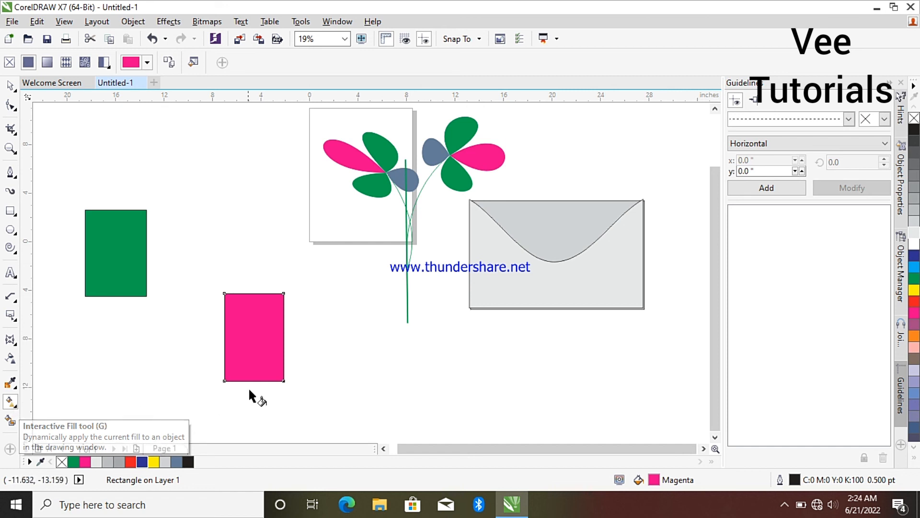
{"action": "scroll", "coordinate": [81, 251], "scroll_direction": "up", "scroll_amount": 2}
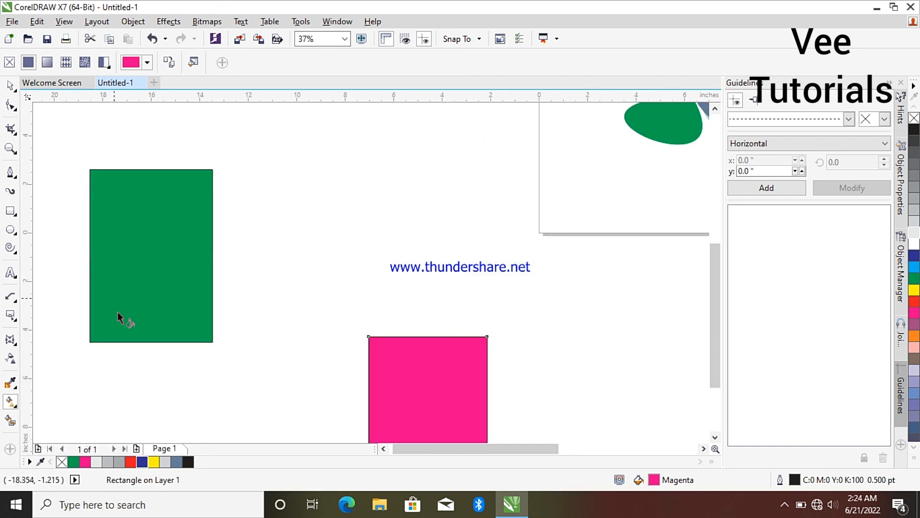
{"action": "left_click_drag", "start_coordinate": [100, 331], "coordinate": [194, 197]}
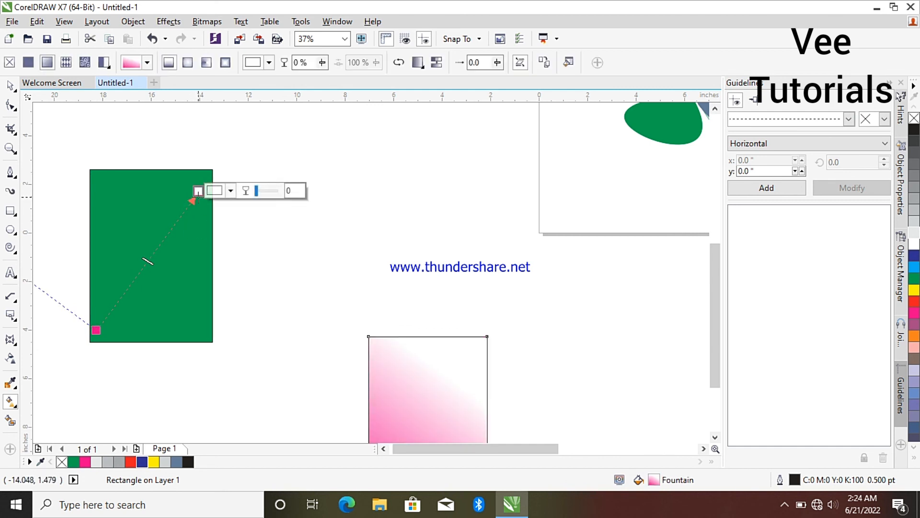
{"action": "left_click", "coordinate": [201, 193]}
{"action": "left_click", "coordinate": [384, 401]}
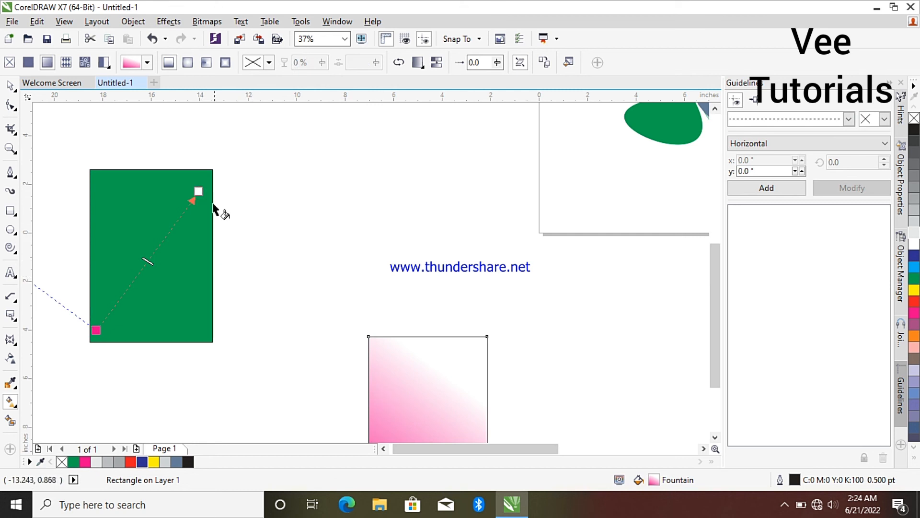
{"action": "left_click", "coordinate": [199, 192]}
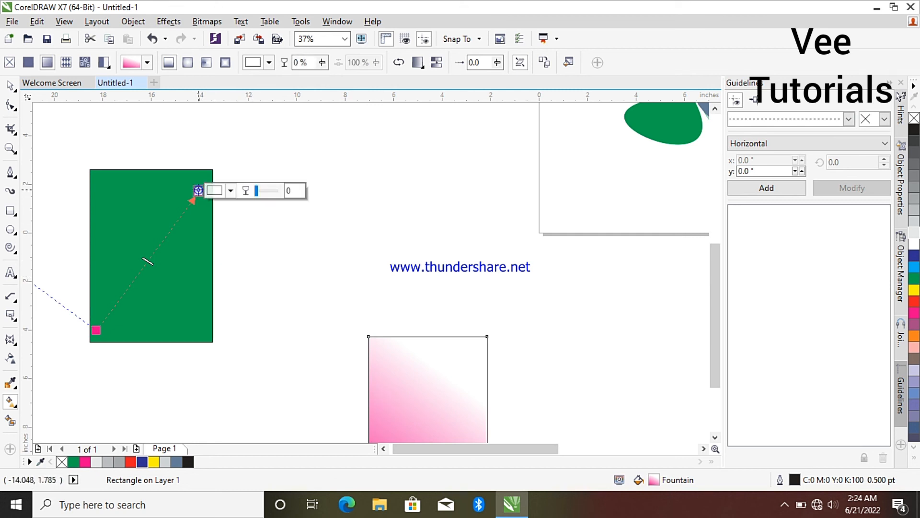
{"action": "left_click", "coordinate": [141, 462]}
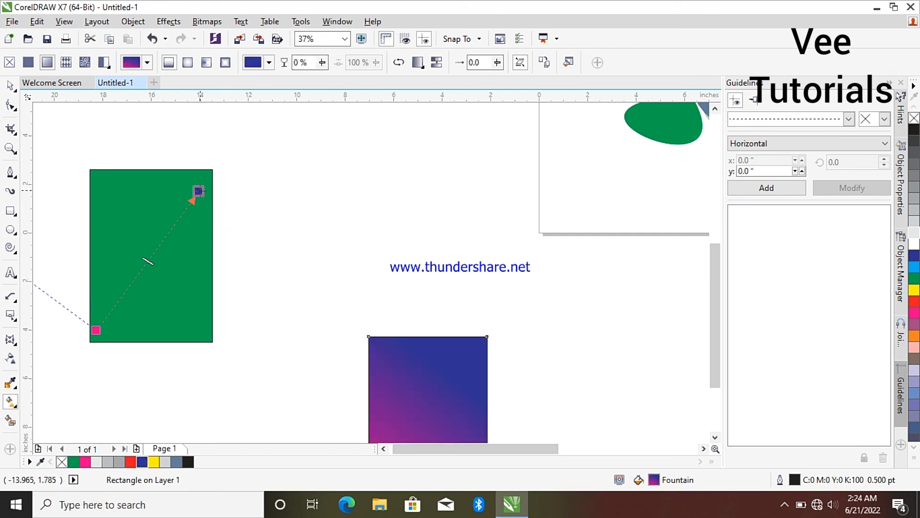
Step: Redraw the fountain fill from the rectangle's lower-left area to beyond its upper-right corner and make the end colour black
{"action": "scroll", "coordinate": [360, 403], "scroll_direction": "down", "scroll_amount": 2}
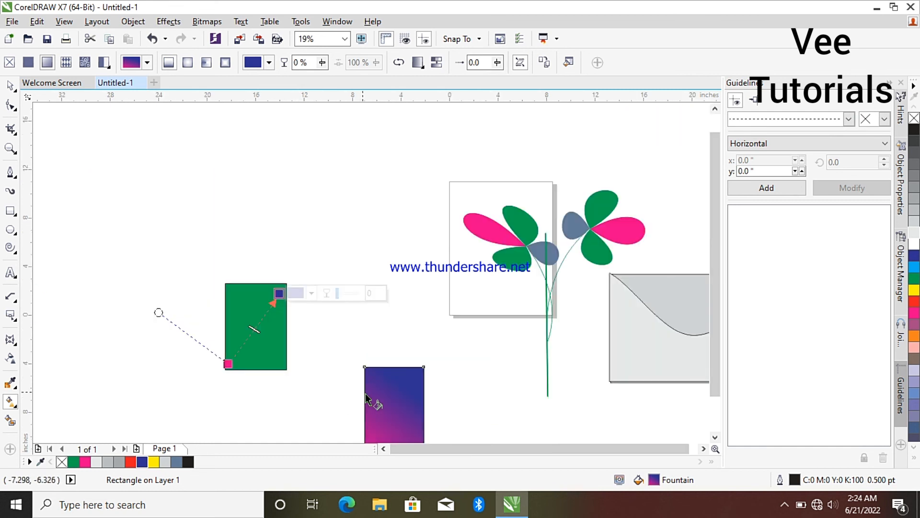
{"action": "left_click_drag", "start_coordinate": [718, 259], "coordinate": [723, 328]}
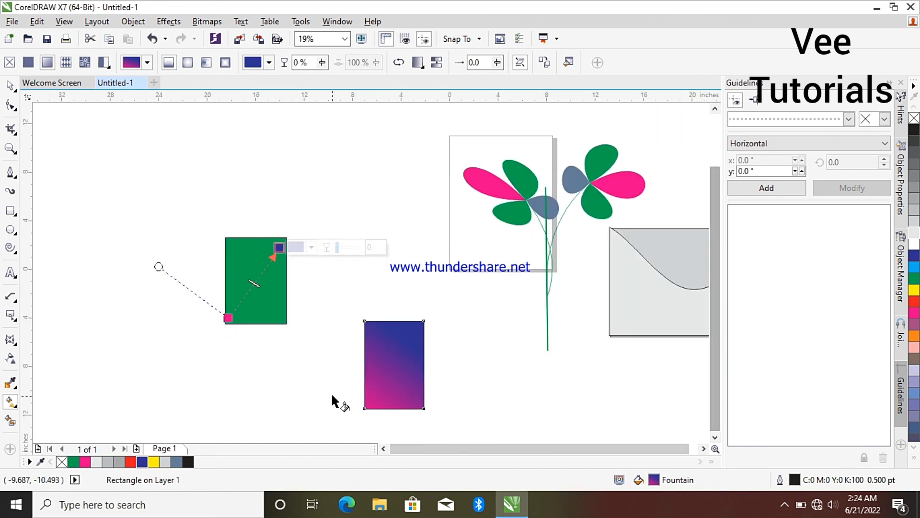
{"action": "left_click", "coordinate": [372, 379]}
{"action": "left_click_drag", "start_coordinate": [377, 391], "coordinate": [437, 286]}
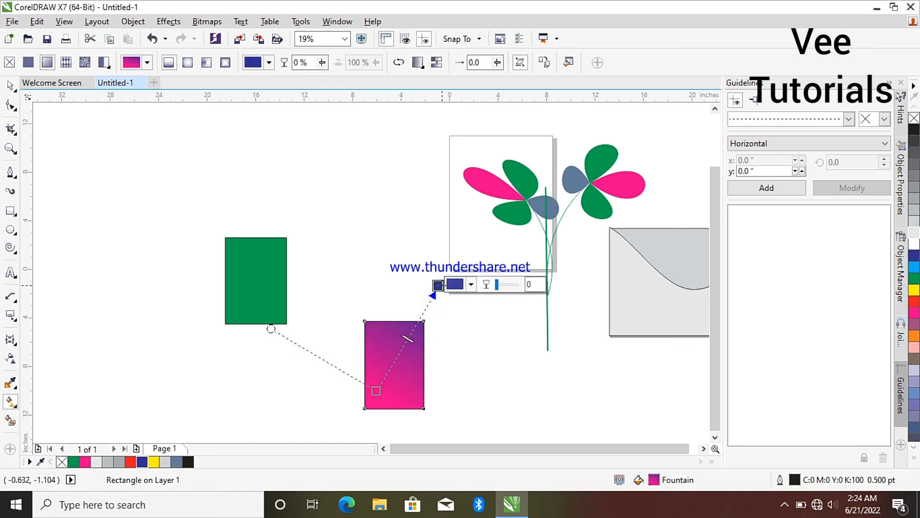
{"action": "left_click", "coordinate": [188, 462]}
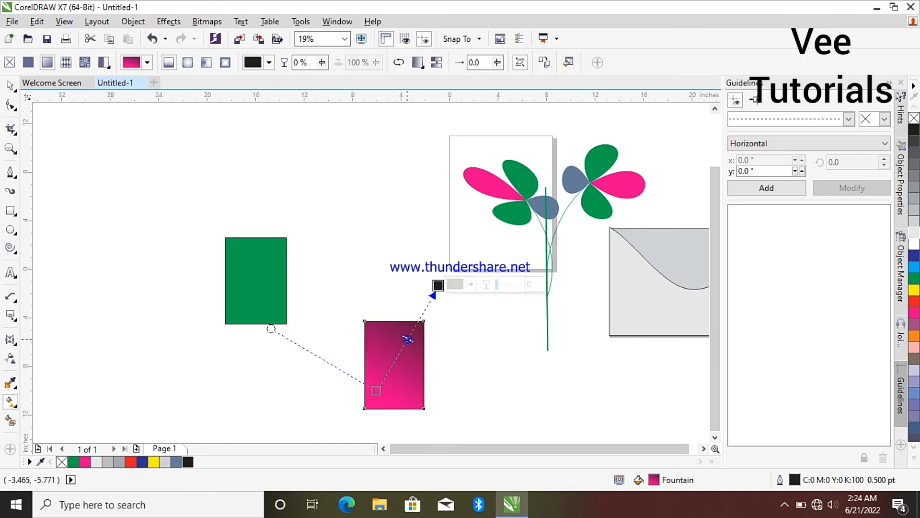
Step: Add a dark blue (#101685) colour node at 51% of the gradient and move the black end node to the rectangle's upper-right corner
{"action": "scroll", "coordinate": [407, 338], "scroll_direction": "up", "scroll_amount": 4}
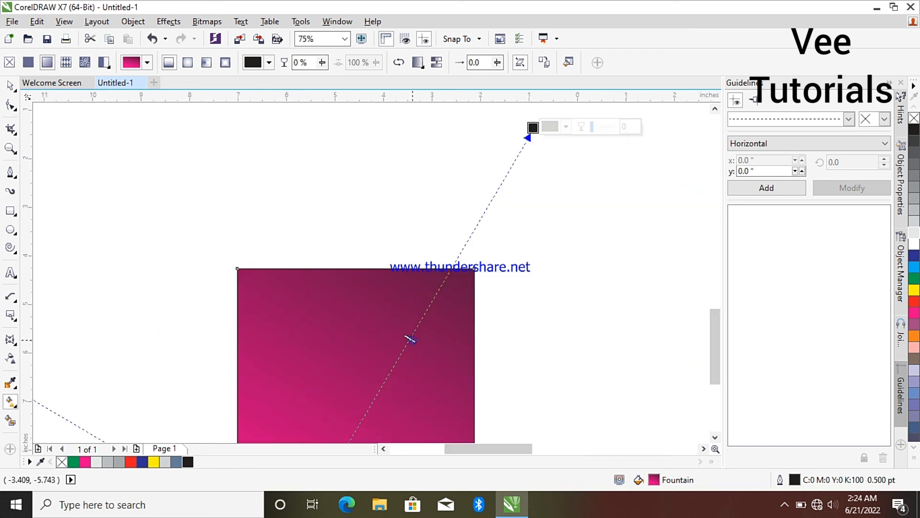
{"action": "double_click", "coordinate": [411, 335]}
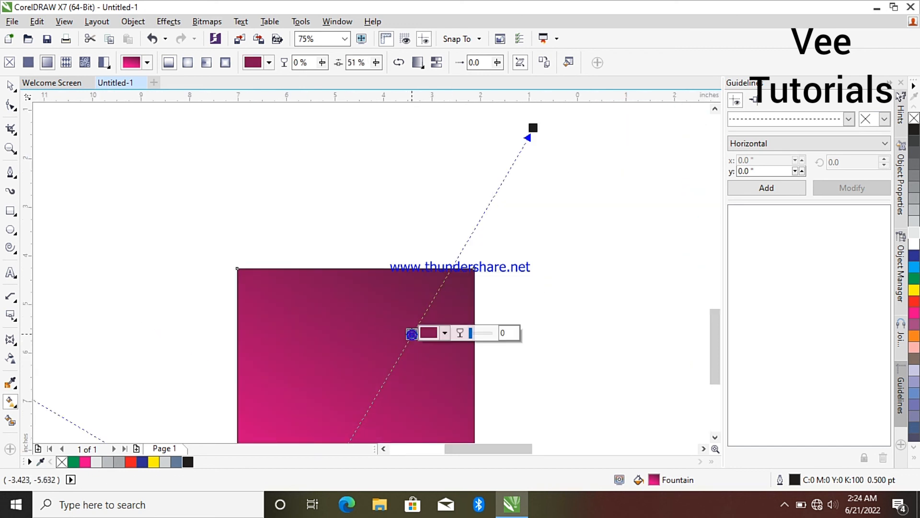
{"action": "left_click", "coordinate": [446, 333]}
{"action": "left_click", "coordinate": [445, 333]}
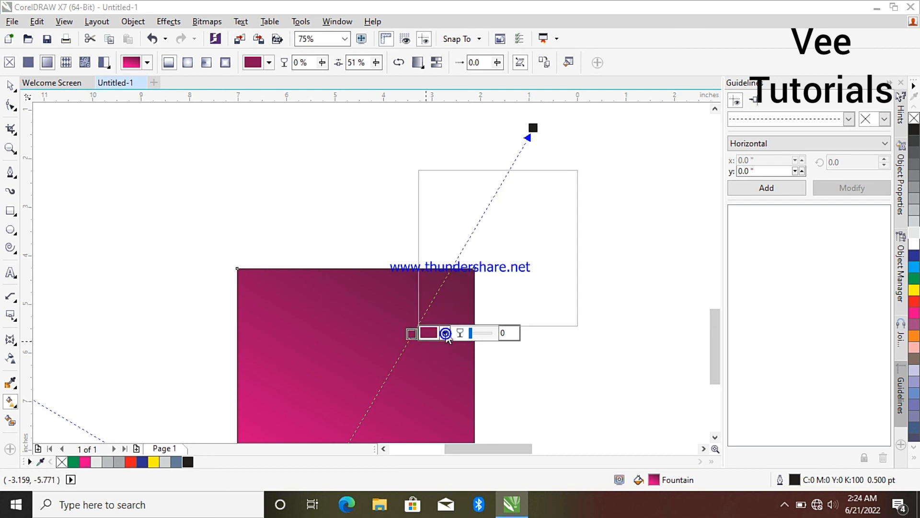
{"action": "left_click", "coordinate": [515, 249]}
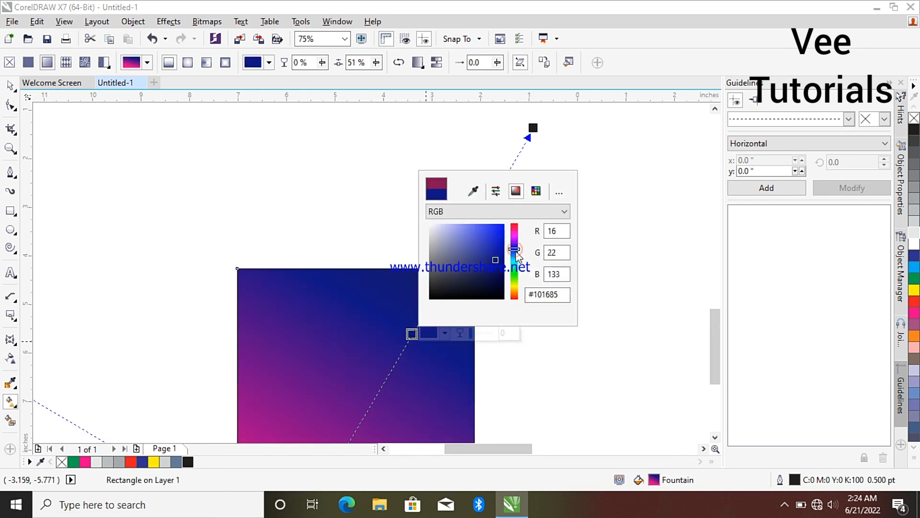
{"action": "left_click", "coordinate": [404, 287]}
{"action": "left_click_drag", "start_coordinate": [532, 127], "coordinate": [466, 267]}
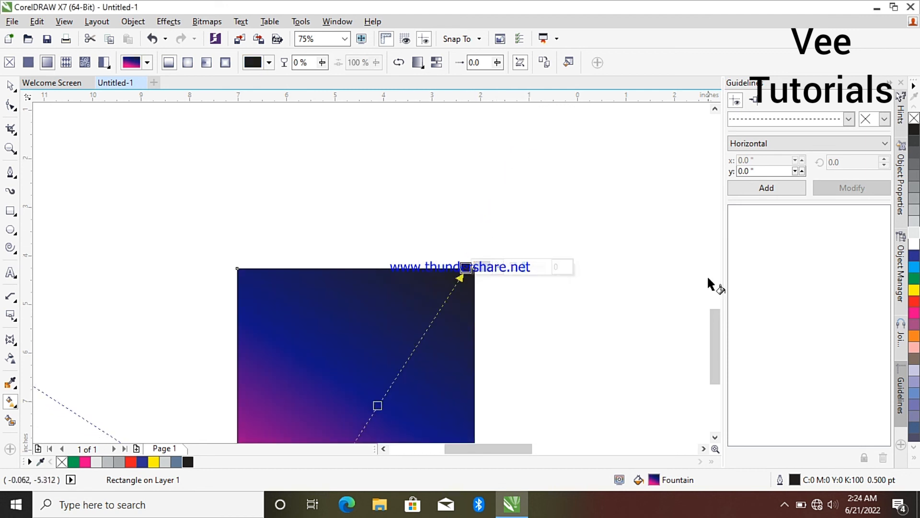
Step: Add another colour node at 16% of the gradient, near the magenta start, and colour it light gray
{"action": "left_click_drag", "start_coordinate": [712, 320], "coordinate": [714, 370]}
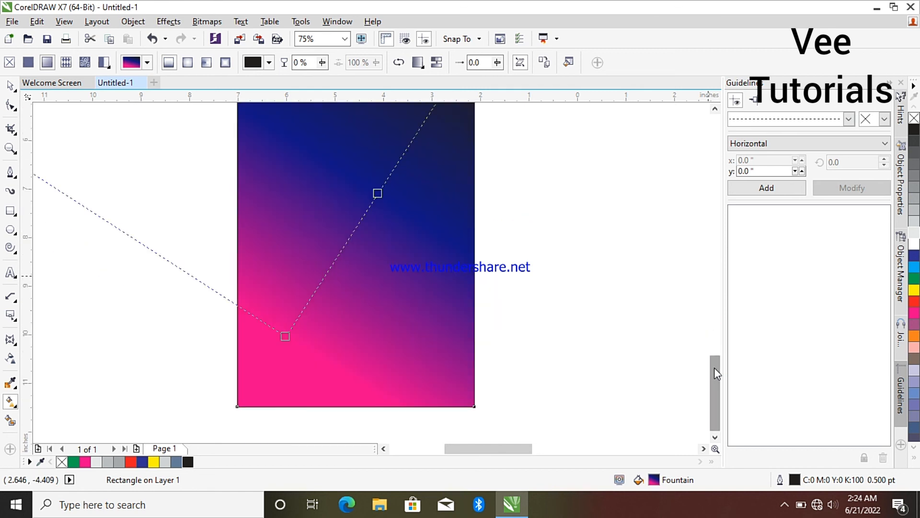
{"action": "left_click", "coordinate": [286, 335]}
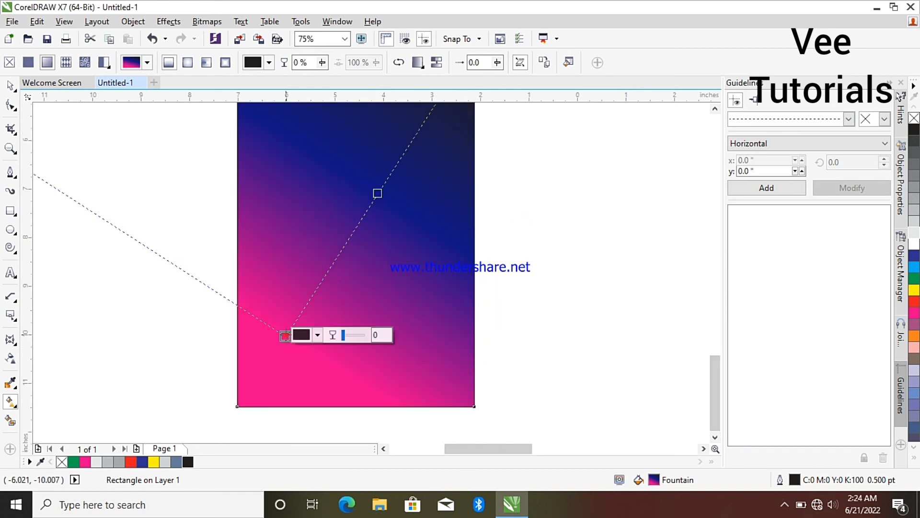
{"action": "left_click", "coordinate": [311, 294]}
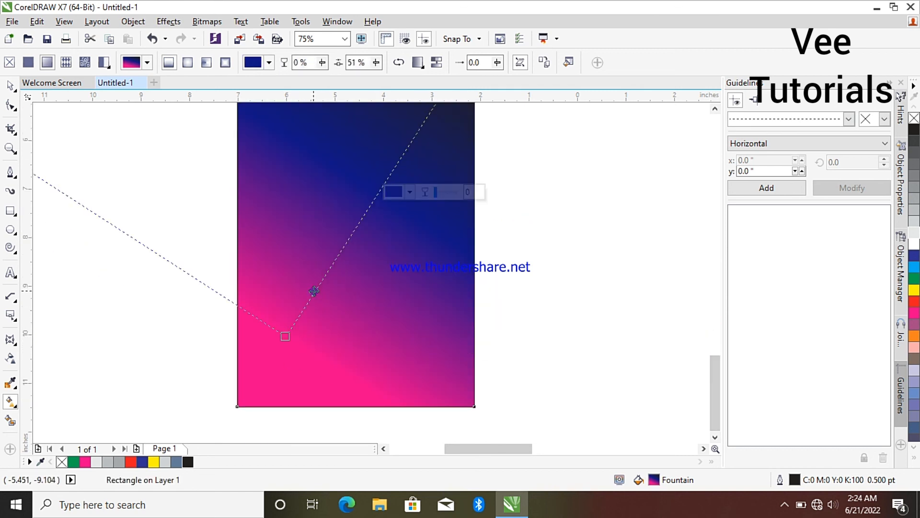
{"action": "double_click", "coordinate": [314, 291]}
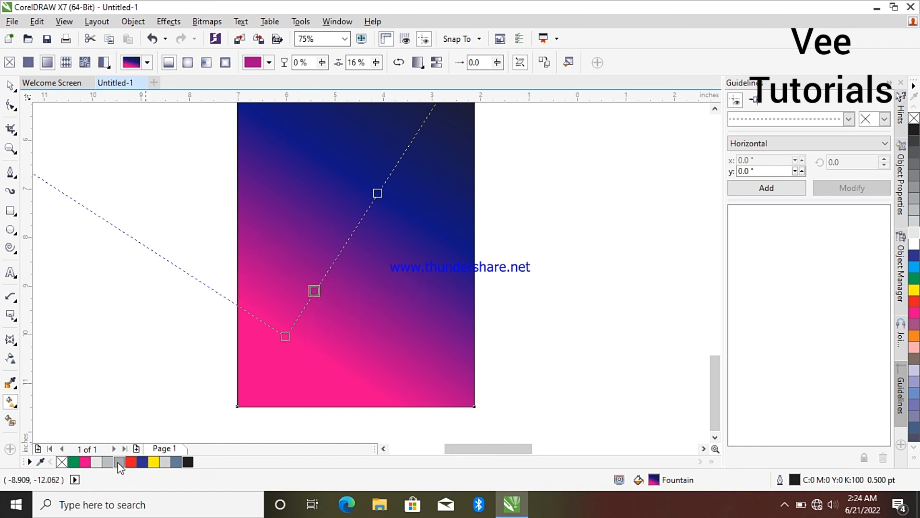
{"action": "left_click", "coordinate": [99, 462]}
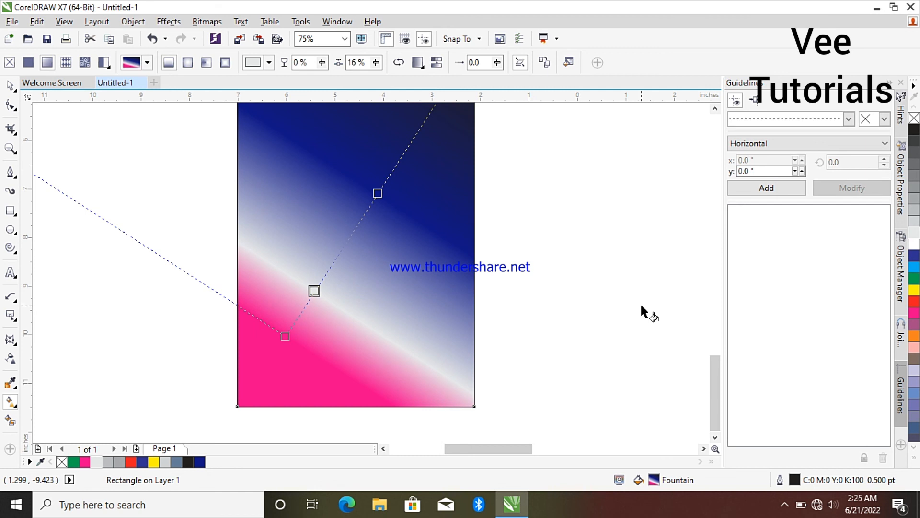
Step: Move the gradient rectangle about 4" to the right and set its outline width to None
{"action": "scroll", "coordinate": [239, 225], "scroll_direction": "down", "scroll_amount": 3}
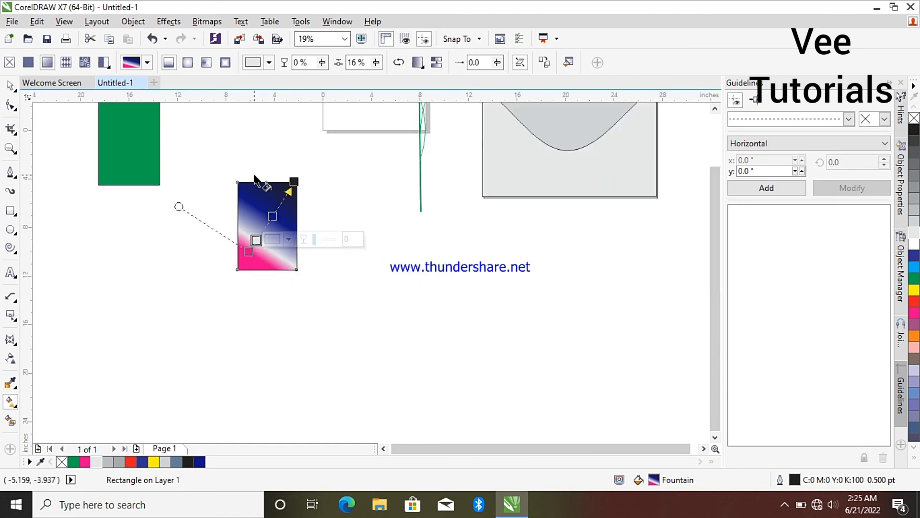
{"action": "scroll", "coordinate": [254, 176], "scroll_direction": "up", "scroll_amount": 2}
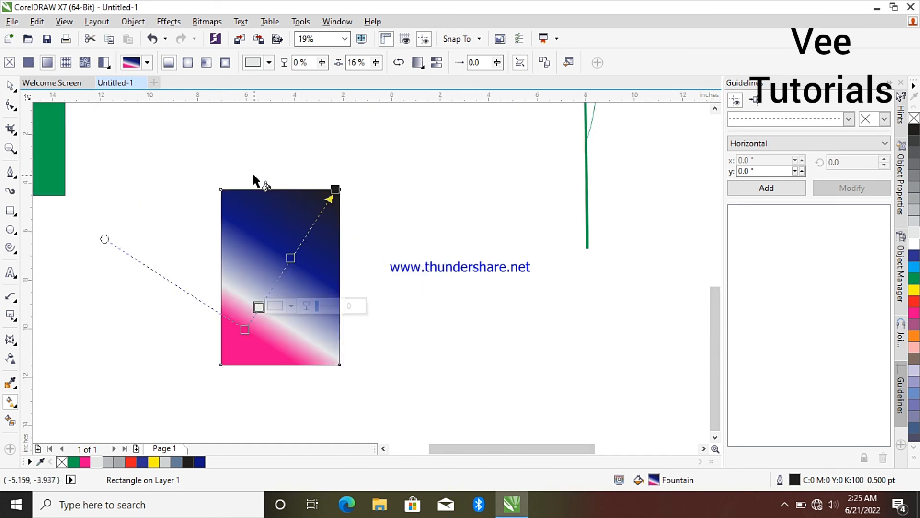
{"action": "left_click", "coordinate": [9, 84]}
{"action": "left_click_drag", "start_coordinate": [242, 254], "coordinate": [338, 283]}
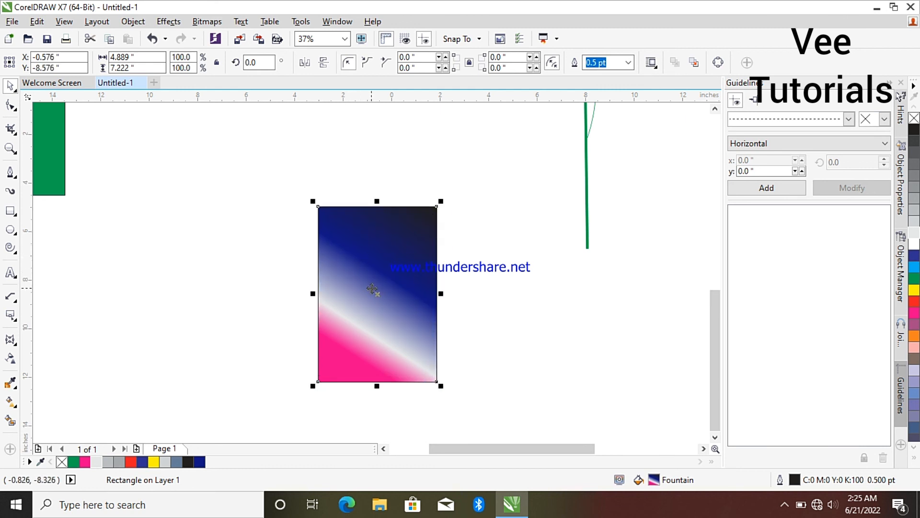
{"action": "left_click", "coordinate": [628, 62]}
{"action": "left_click", "coordinate": [594, 76]}
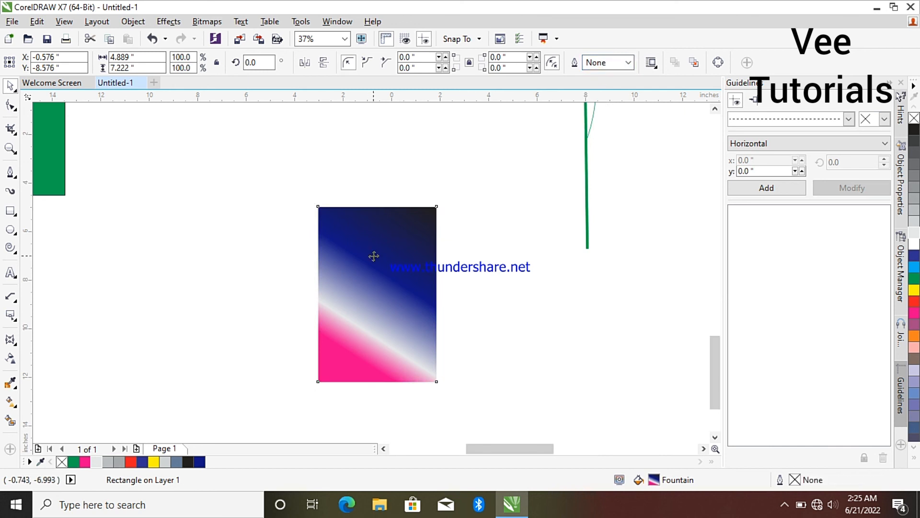
{"action": "scroll", "coordinate": [373, 250], "scroll_direction": "up", "scroll_amount": 2}
{"action": "scroll", "coordinate": [372, 250], "scroll_direction": "down", "scroll_amount": 2}
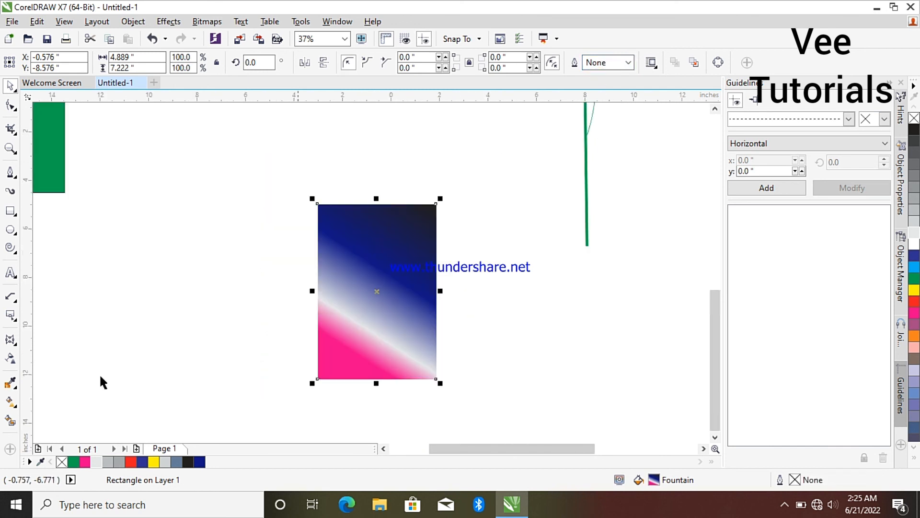
Step: Extrude the gradient rectangle toward the lower right, with the vanishing point at about 5.04", -1.53"
{"action": "left_click", "coordinate": [16, 345]}
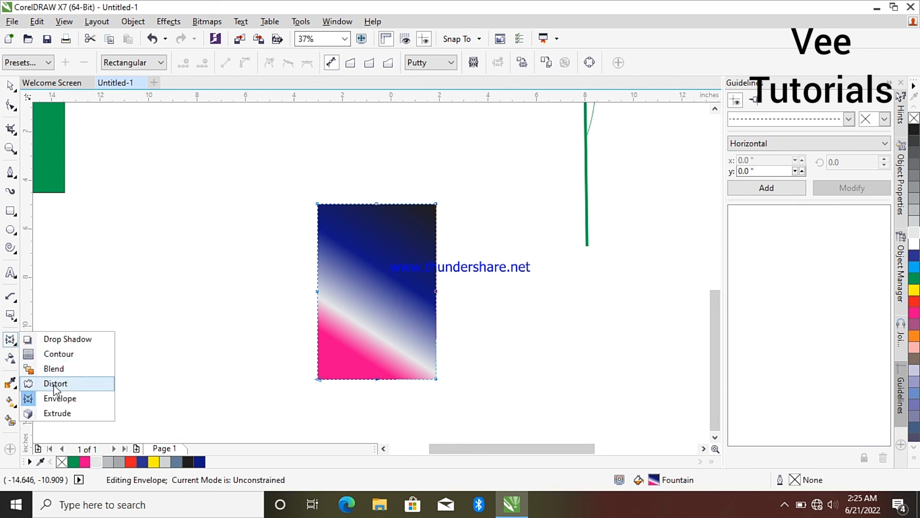
{"action": "left_click", "coordinate": [57, 413]}
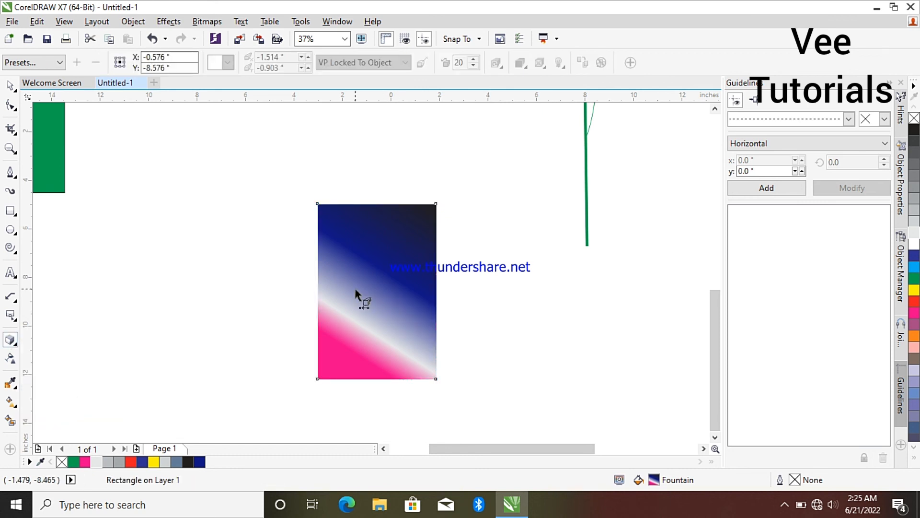
{"action": "left_click_drag", "start_coordinate": [356, 291], "coordinate": [499, 328]}
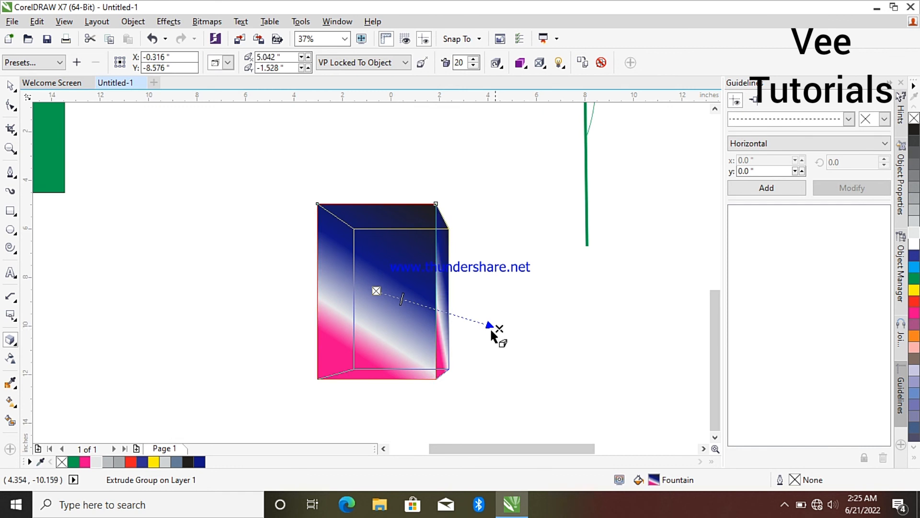
{"action": "left_click", "coordinate": [10, 85]}
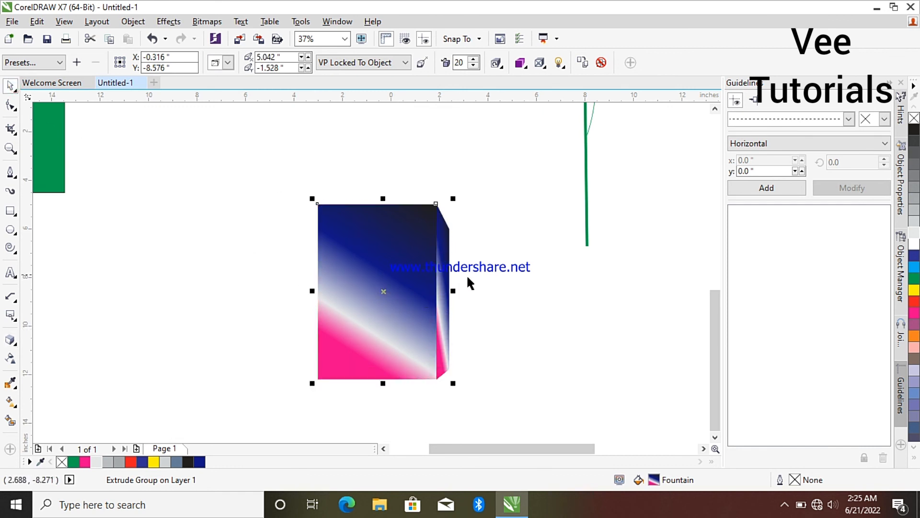
{"action": "scroll", "coordinate": [436, 294], "scroll_direction": "up", "scroll_amount": 1}
{"action": "scroll", "coordinate": [436, 294], "scroll_direction": "down", "scroll_amount": 1}
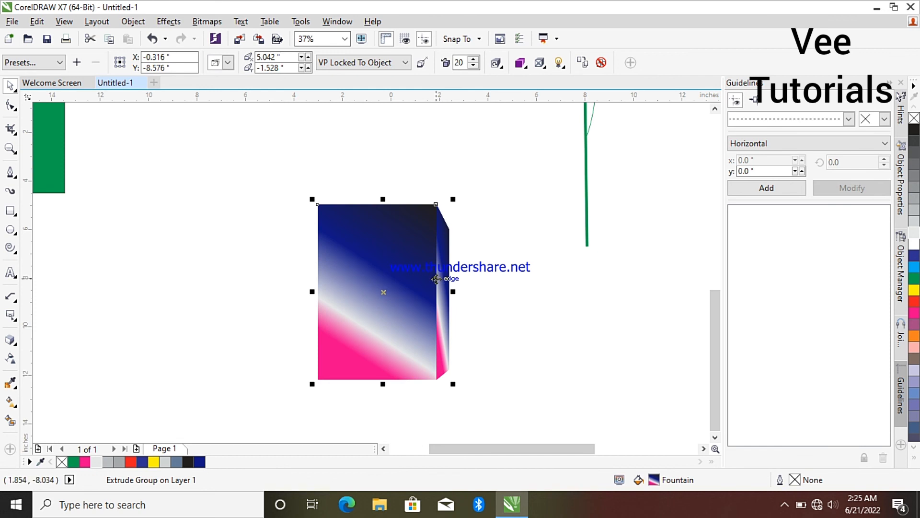
Step: Move the extruded box above the page's upper-left corner, centred at about X -5.87", Y 17.2"
{"action": "left_click_drag", "start_coordinate": [716, 329], "coordinate": [741, 228]}
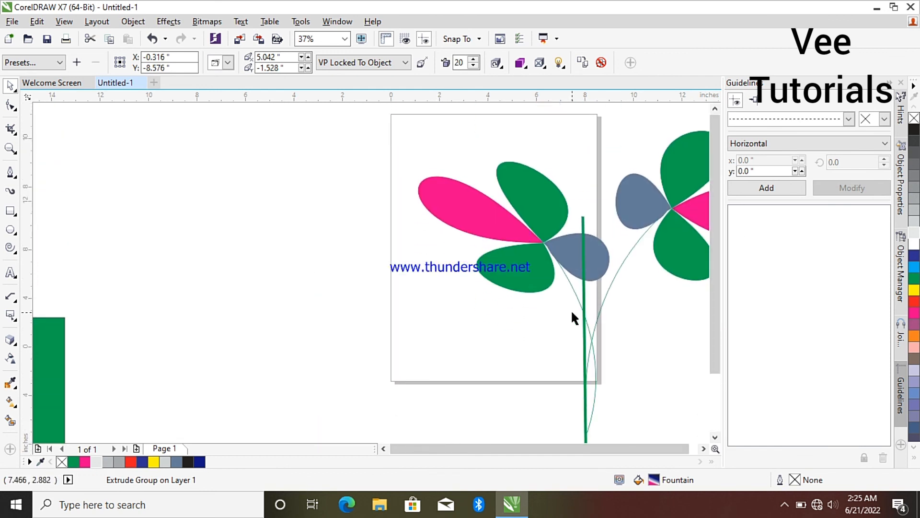
{"action": "scroll", "coordinate": [571, 309], "scroll_direction": "down", "scroll_amount": 2}
{"action": "left_click_drag", "start_coordinate": [529, 385], "coordinate": [495, 228]}
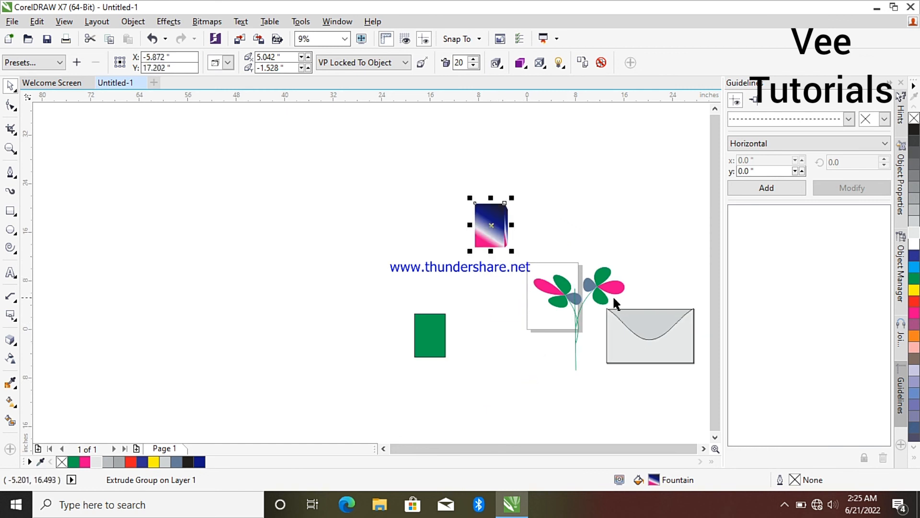
{"action": "scroll", "coordinate": [681, 315], "scroll_direction": "up", "scroll_amount": 1}
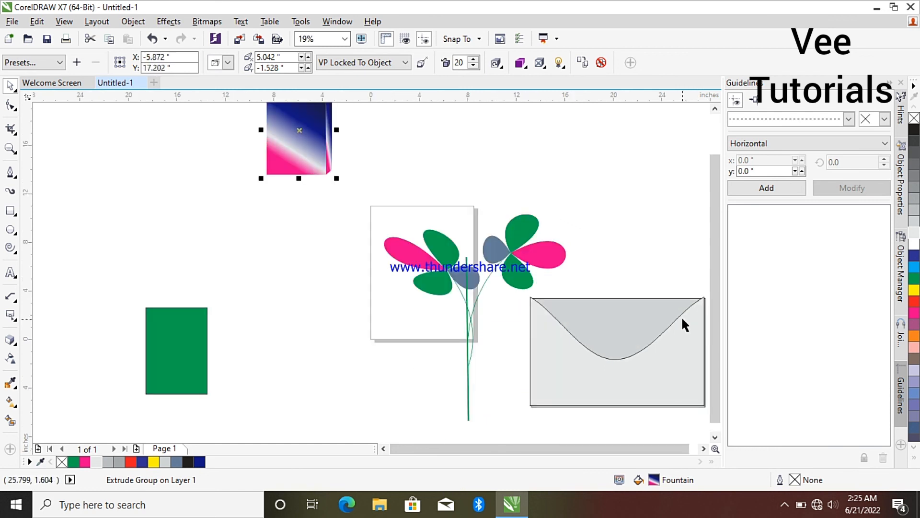
Step: Select the Smart Fill tool, then draw an upright rectangle about 9.9" by 12.7" between the green rectangle and the page
{"action": "left_click", "coordinate": [11, 421]}
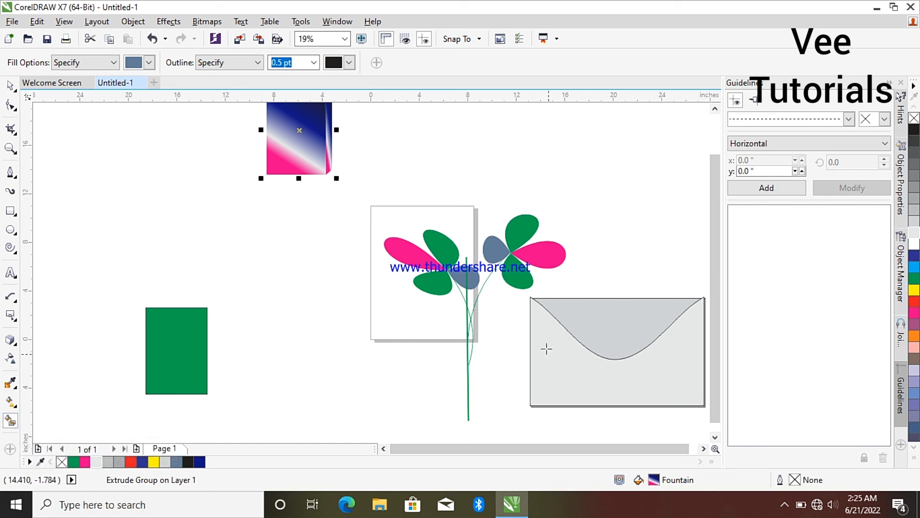
{"action": "left_click", "coordinate": [10, 211]}
{"action": "left_click_drag", "start_coordinate": [234, 219], "coordinate": [354, 372]}
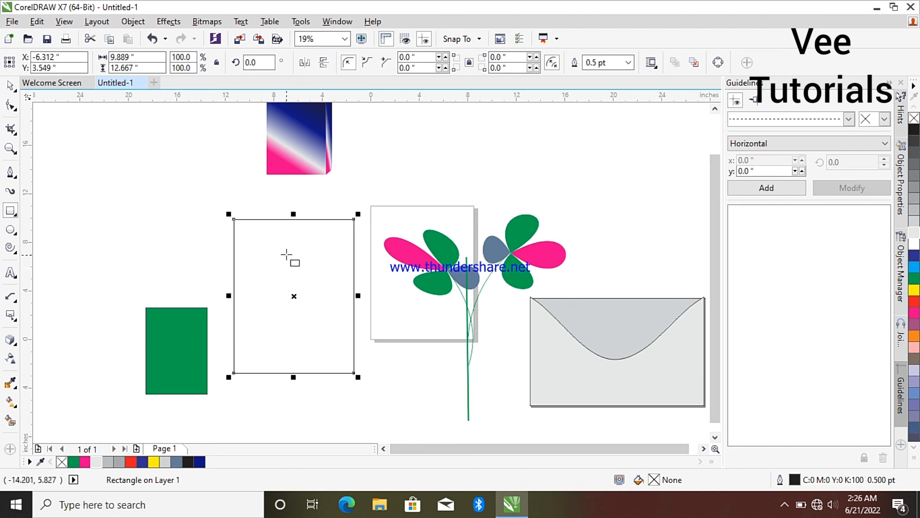
Step: Duplicate the upright rectangle about 3.7" straight up so the two overlap, then Smart Fill the bottom region and colour it green
{"action": "left_click_drag", "start_coordinate": [294, 298], "coordinate": [294, 252]}
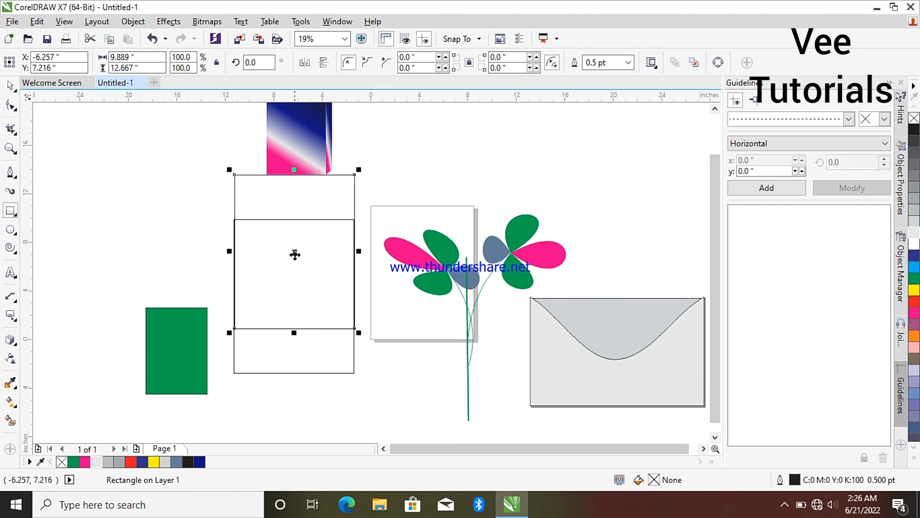
{"action": "left_click", "coordinate": [10, 419]}
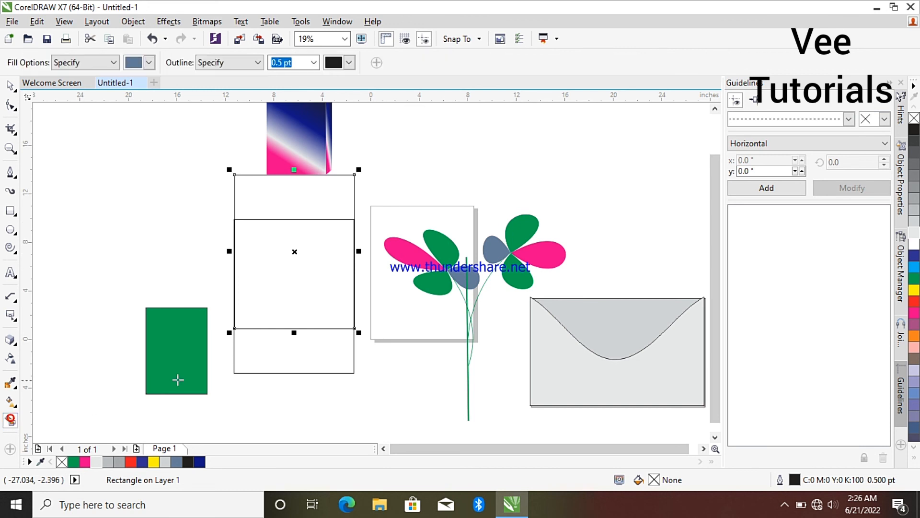
{"action": "left_click", "coordinate": [272, 363]}
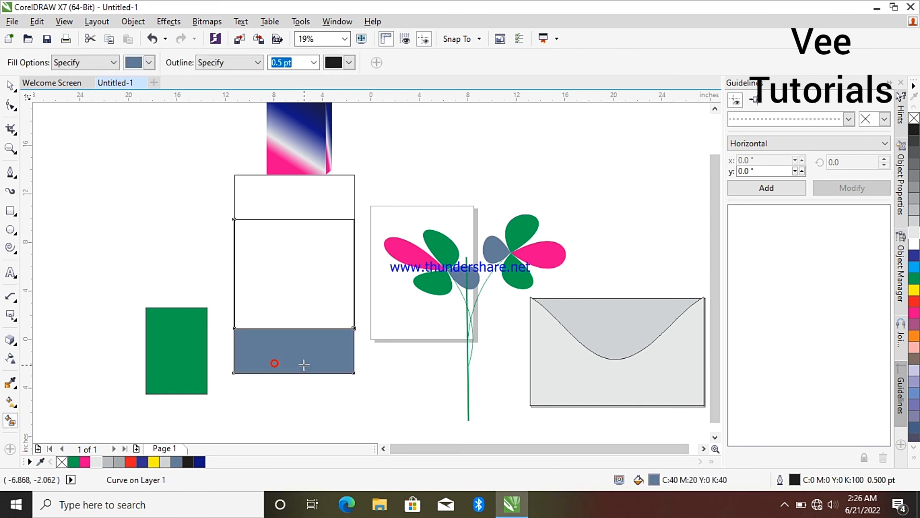
{"action": "left_click", "coordinate": [73, 461]}
Step: Smart Fill the middle overlap region in blue-grey, then Smart Fill the top region and colour it 20% Black
{"action": "left_click", "coordinate": [305, 287]}
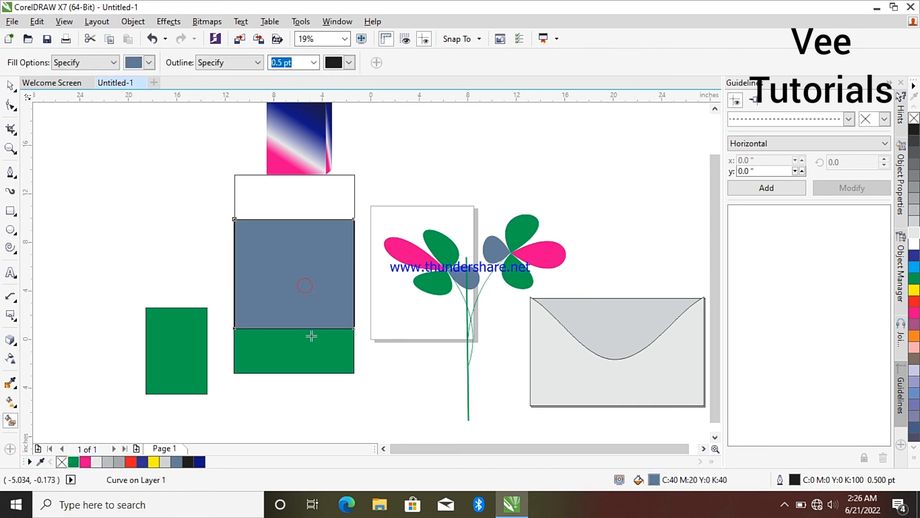
{"action": "left_click", "coordinate": [333, 209]}
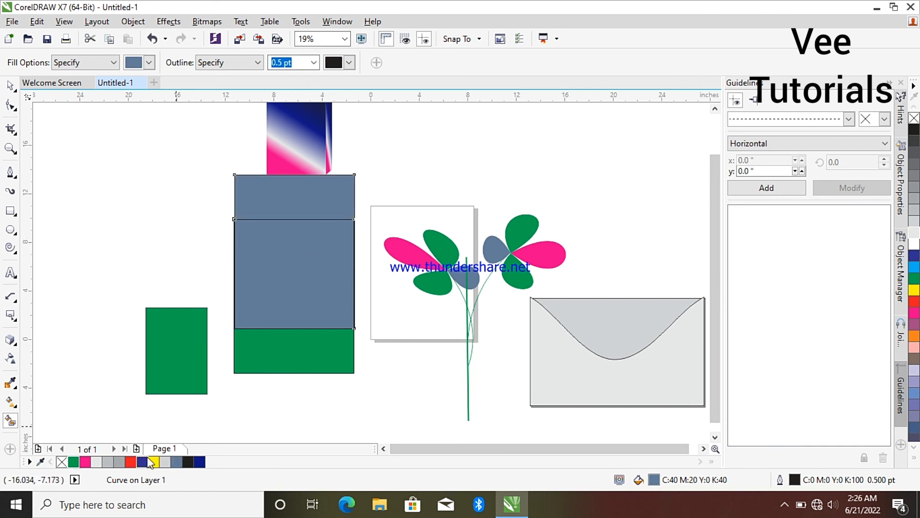
{"action": "left_click", "coordinate": [164, 461]}
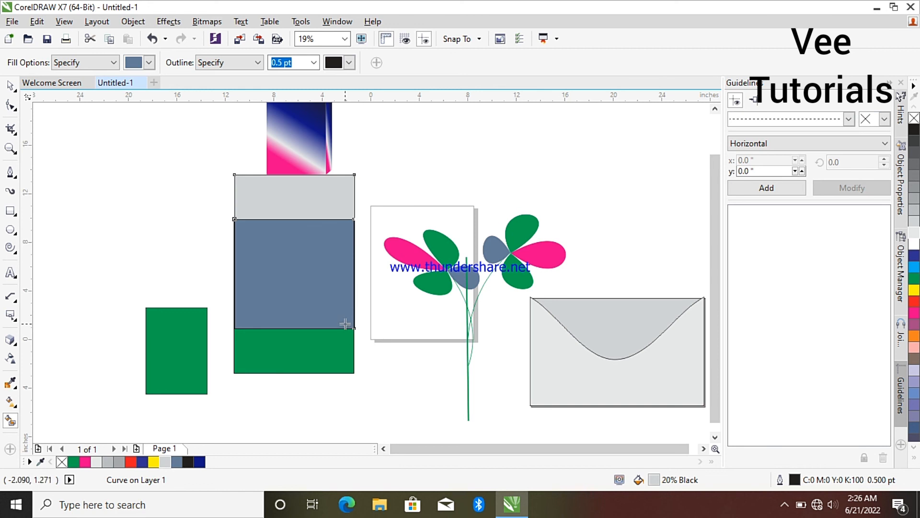